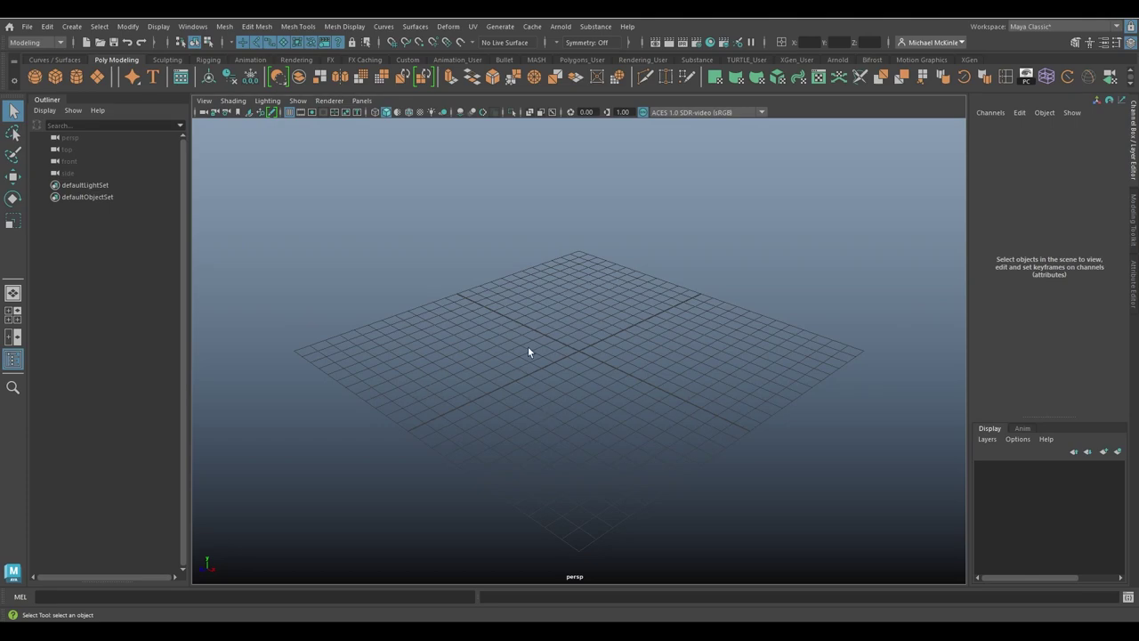
- Open the Hypershade, move it higher, widen the Create list and show the Maya Surface materials
{"action": "left_click", "coordinate": [709, 42]}
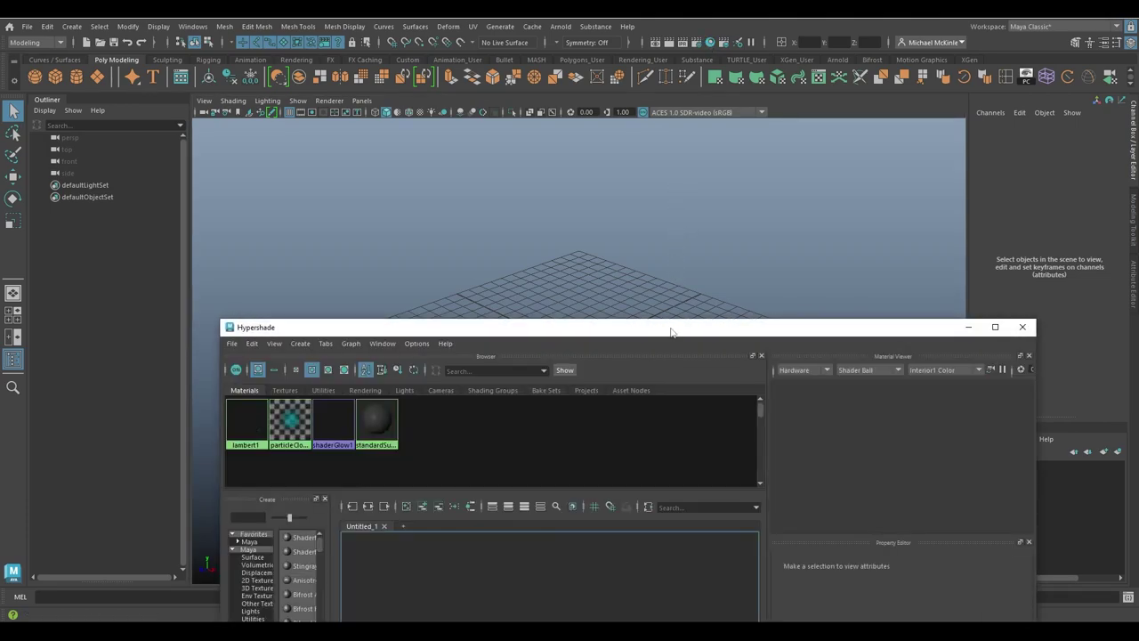
{"action": "left_click_drag", "start_coordinate": [669, 329], "coordinate": [635, 69]}
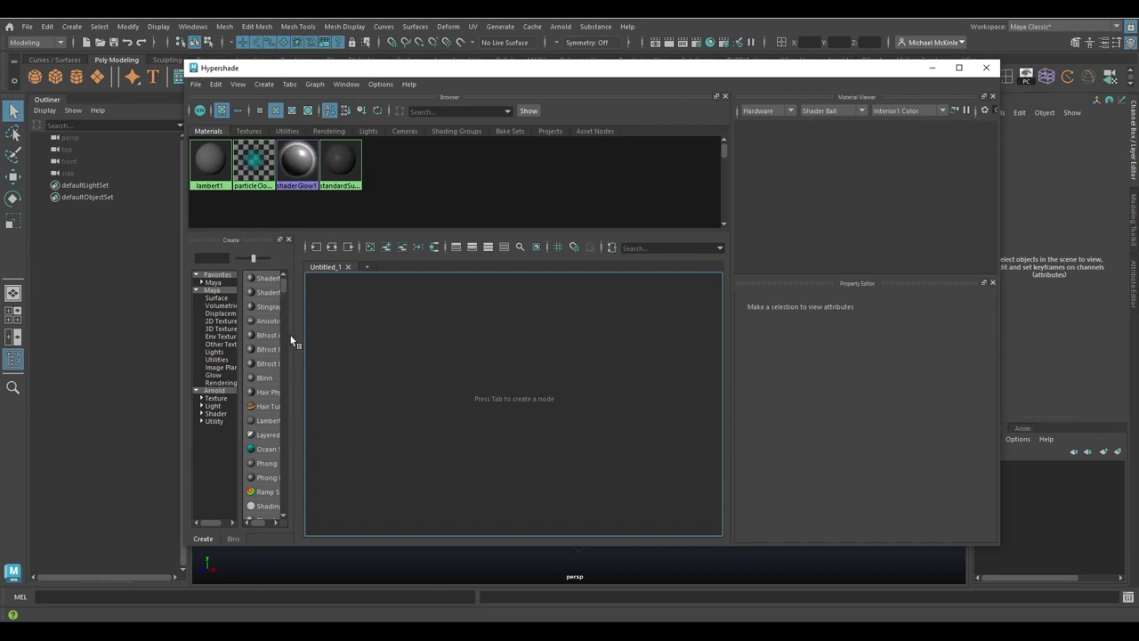
{"action": "left_click_drag", "start_coordinate": [287, 415], "coordinate": [378, 417]}
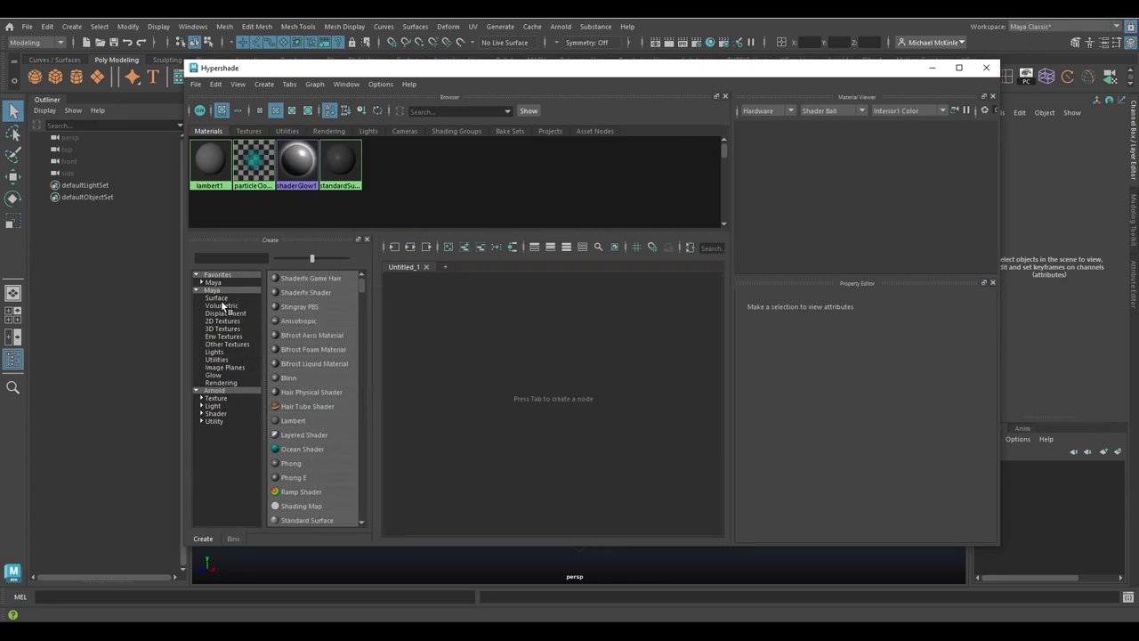
{"action": "left_click", "coordinate": [222, 299]}
{"action": "left_click", "coordinate": [293, 420]}
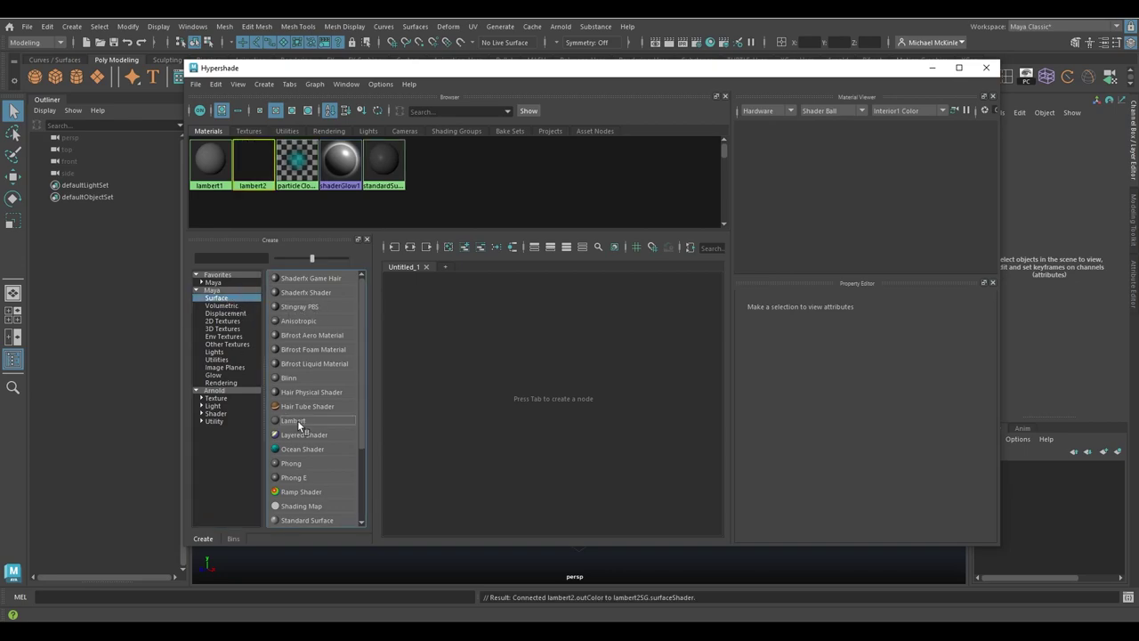
{"action": "scroll", "coordinate": [545, 412], "scroll_direction": "up", "scroll_amount": 4}
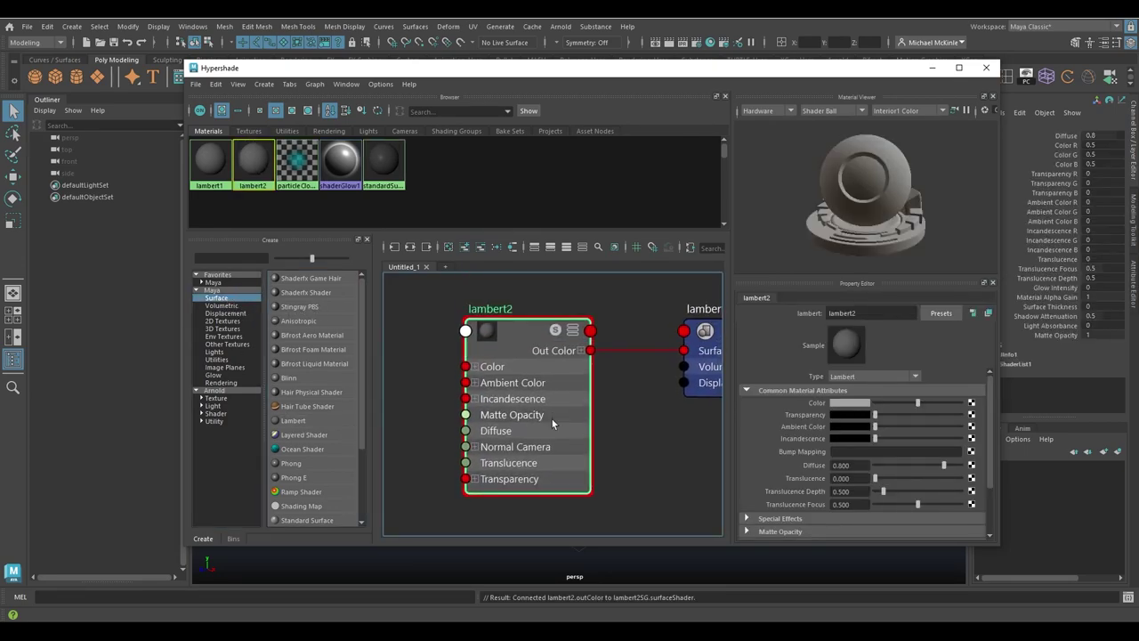
{"action": "middle_click_drag", "start_coordinate": [580, 420], "coordinate": [550, 342], "text": "alt"}
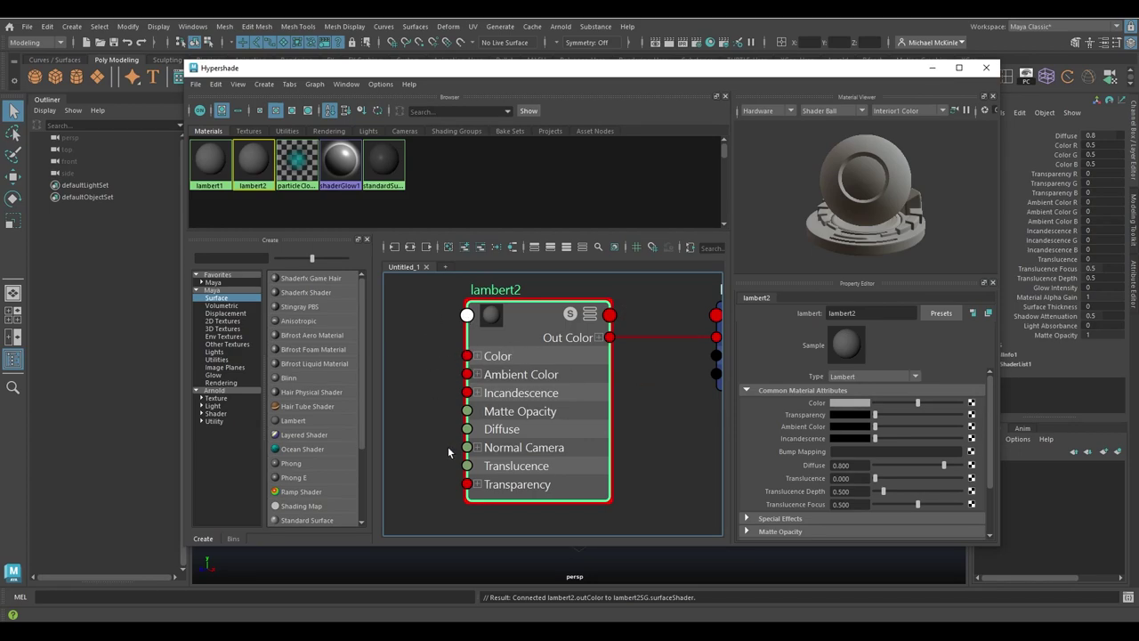
{"action": "scroll", "coordinate": [448, 446], "scroll_direction": "up", "scroll_amount": 5}
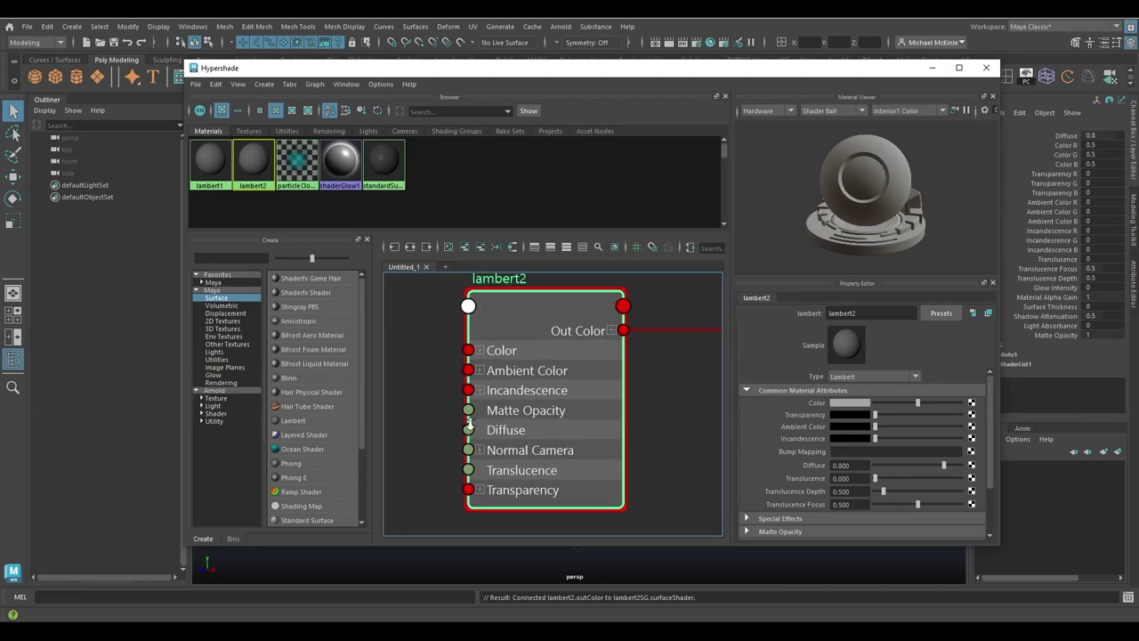
{"action": "scroll", "coordinate": [481, 409], "scroll_direction": "down", "scroll_amount": 2}
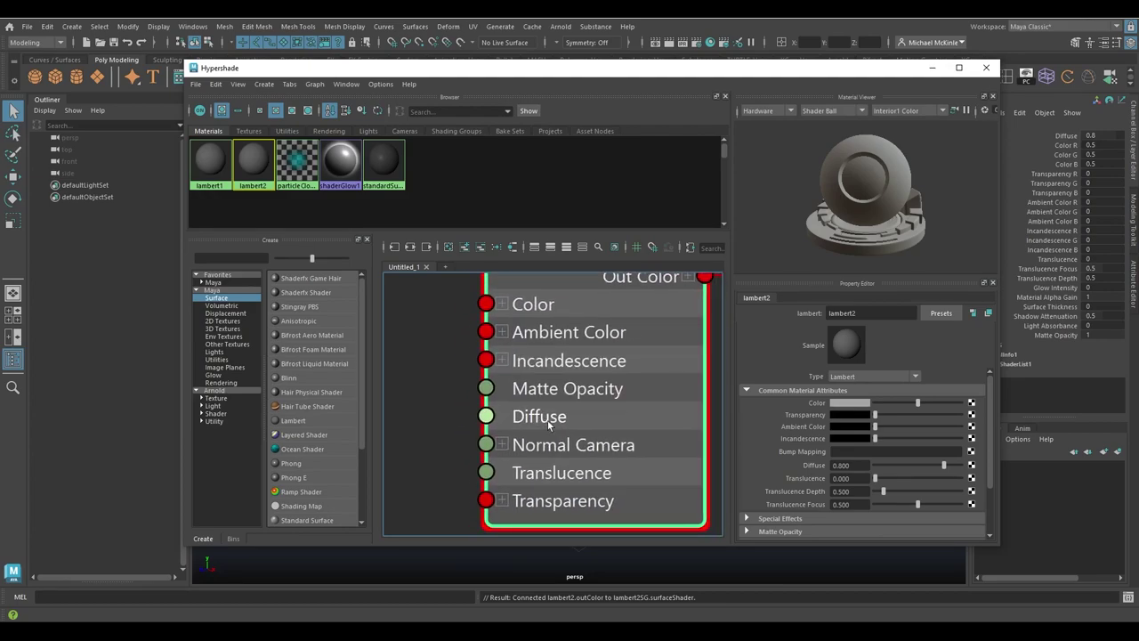
{"action": "left_click", "coordinate": [503, 304]}
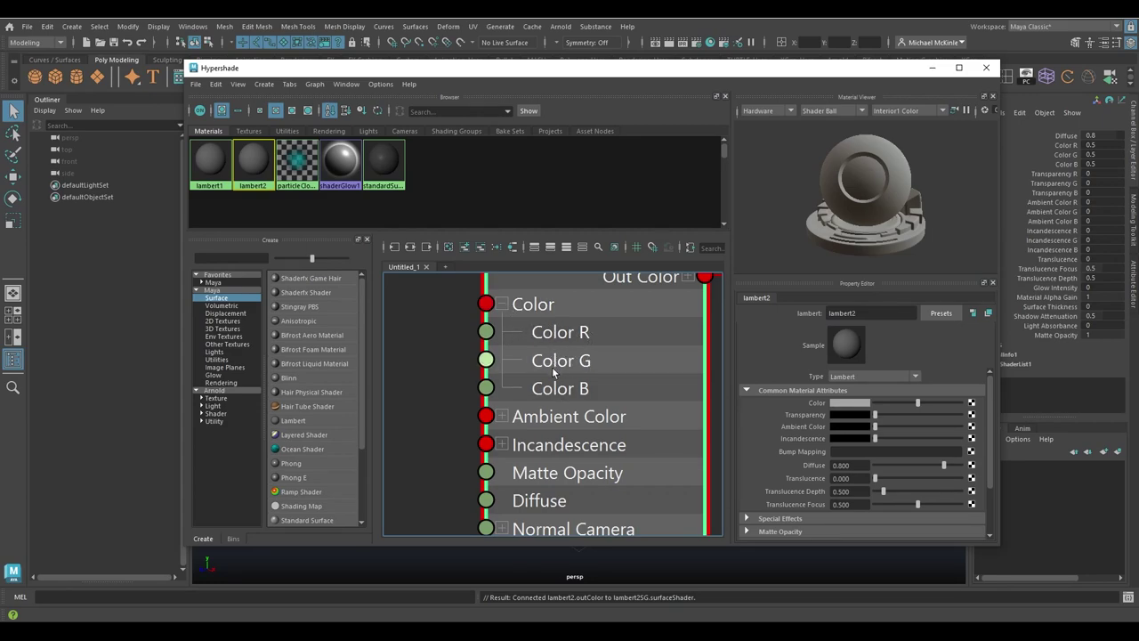
{"action": "left_click", "coordinate": [503, 305]}
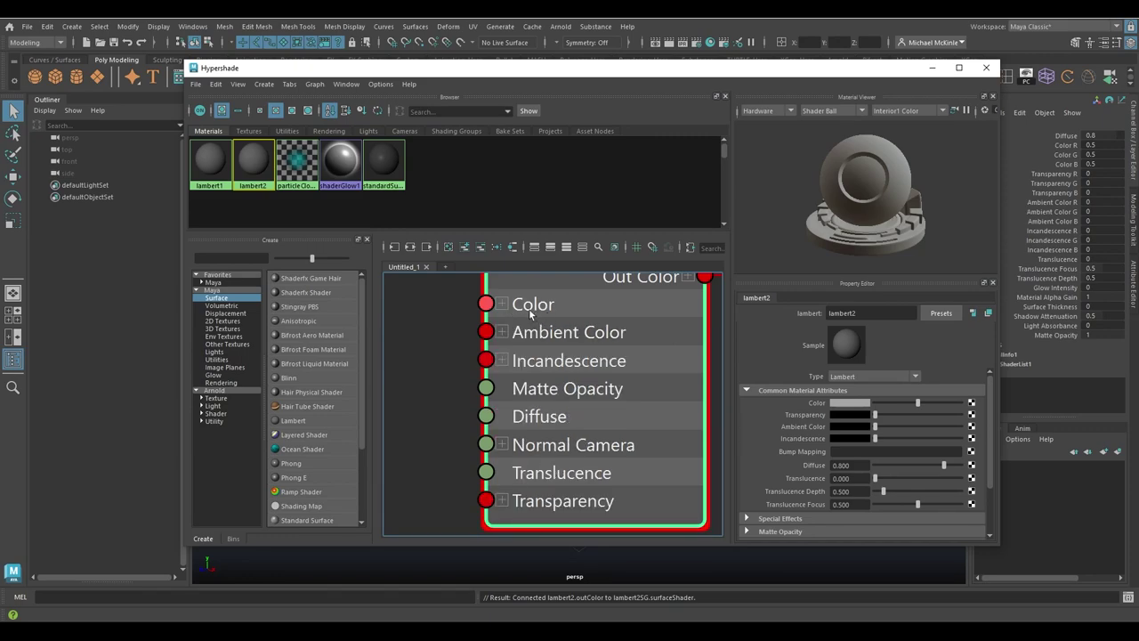
{"action": "left_click", "coordinate": [503, 333]}
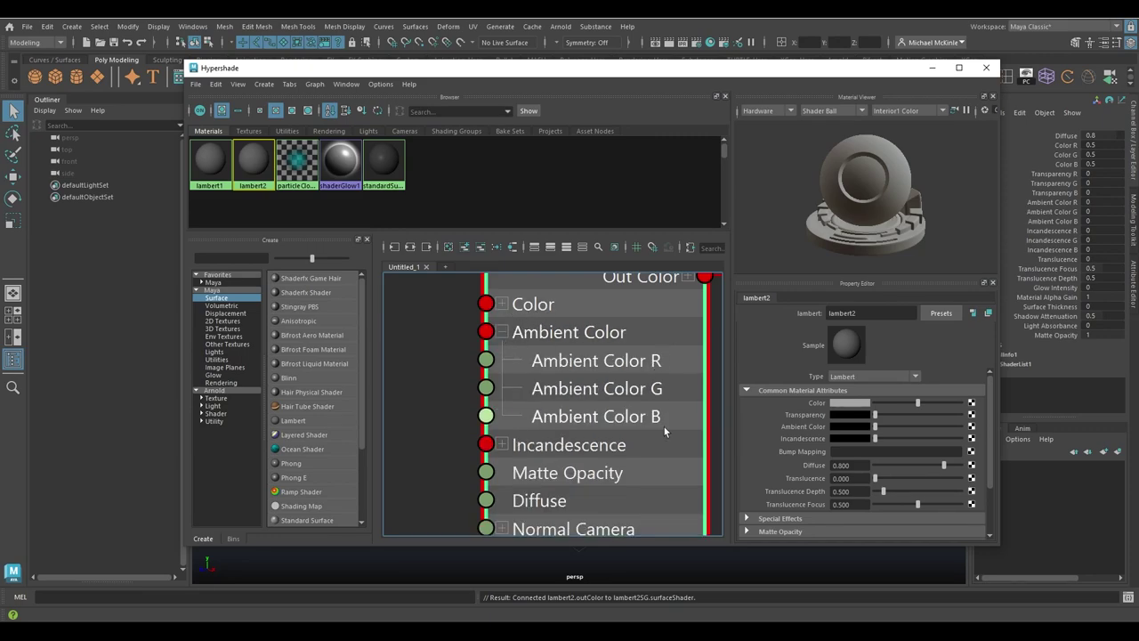
{"action": "left_click_drag", "start_coordinate": [494, 333], "coordinate": [444, 381]}
{"action": "left_click", "coordinate": [504, 332]}
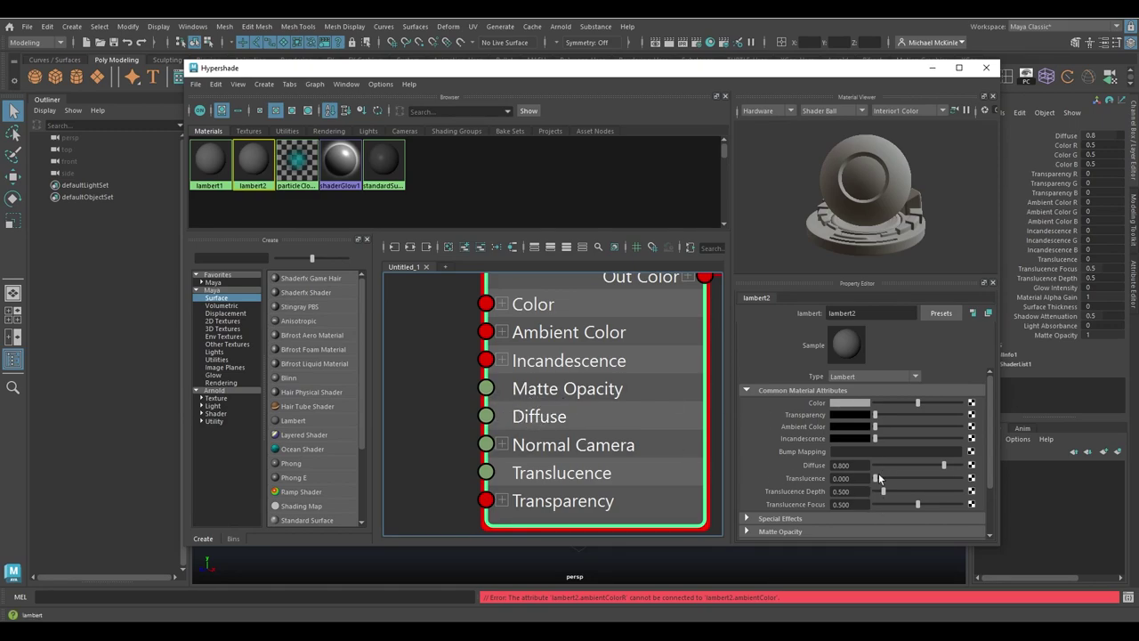
{"action": "left_click", "coordinate": [853, 408]}
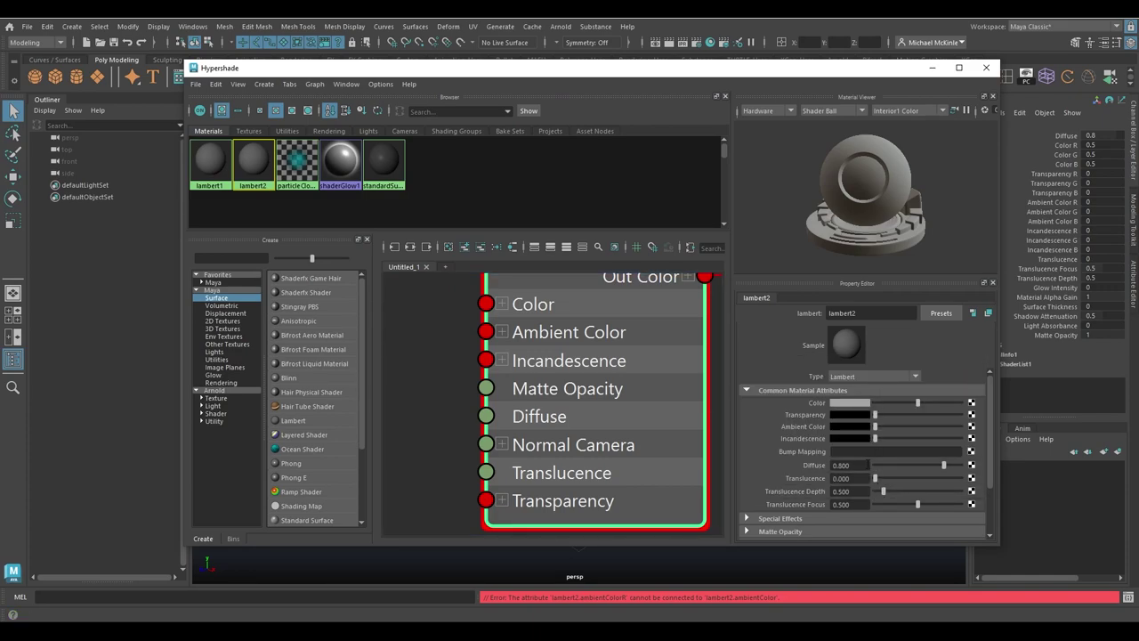
{"action": "left_click", "coordinate": [917, 467]}
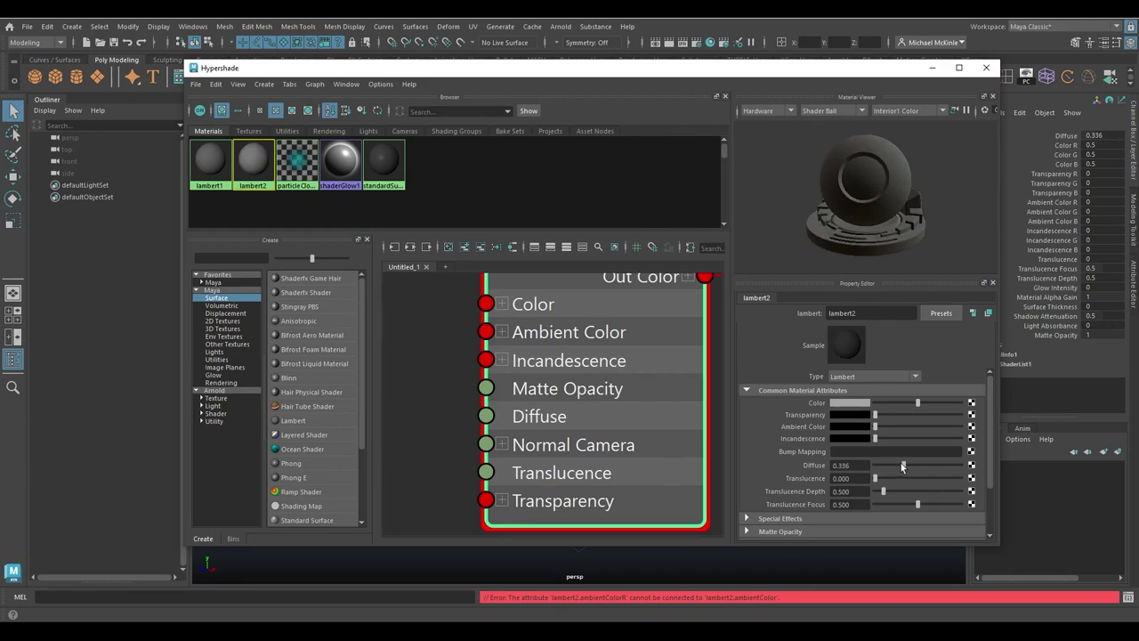
{"action": "key", "text": "ctrl+z"}
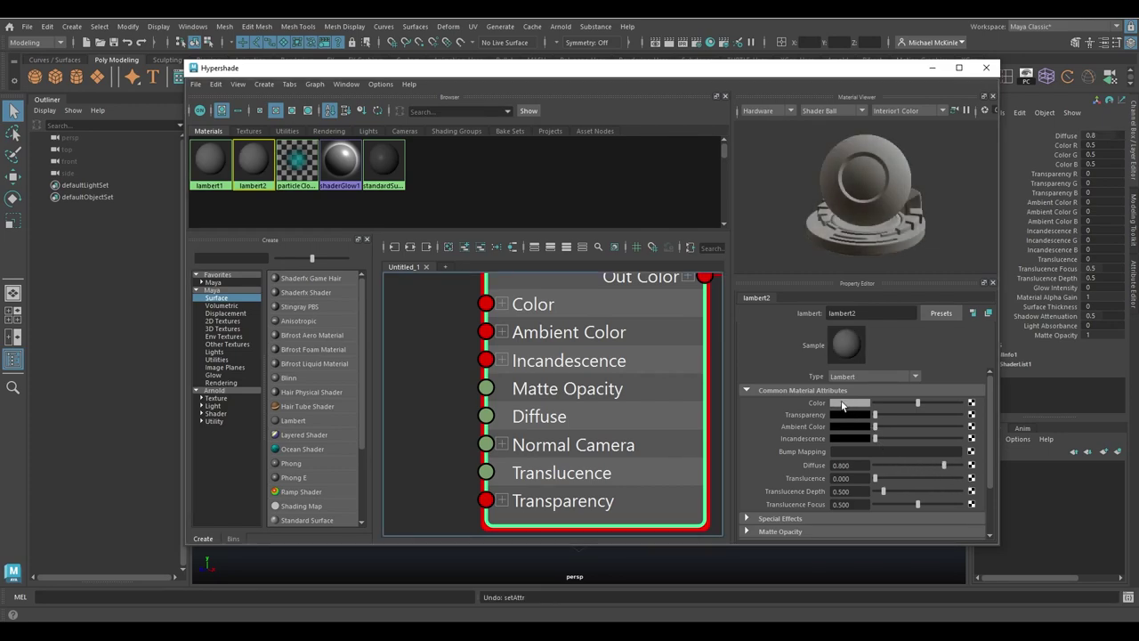
{"action": "left_click", "coordinate": [503, 304]}
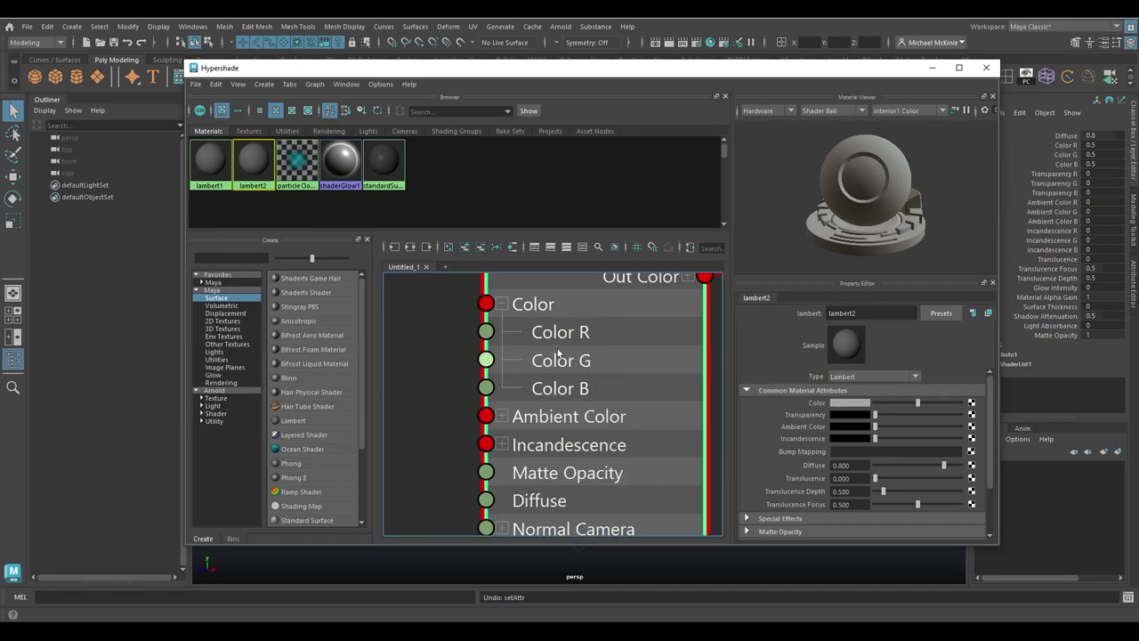
{"action": "left_click", "coordinate": [503, 304]}
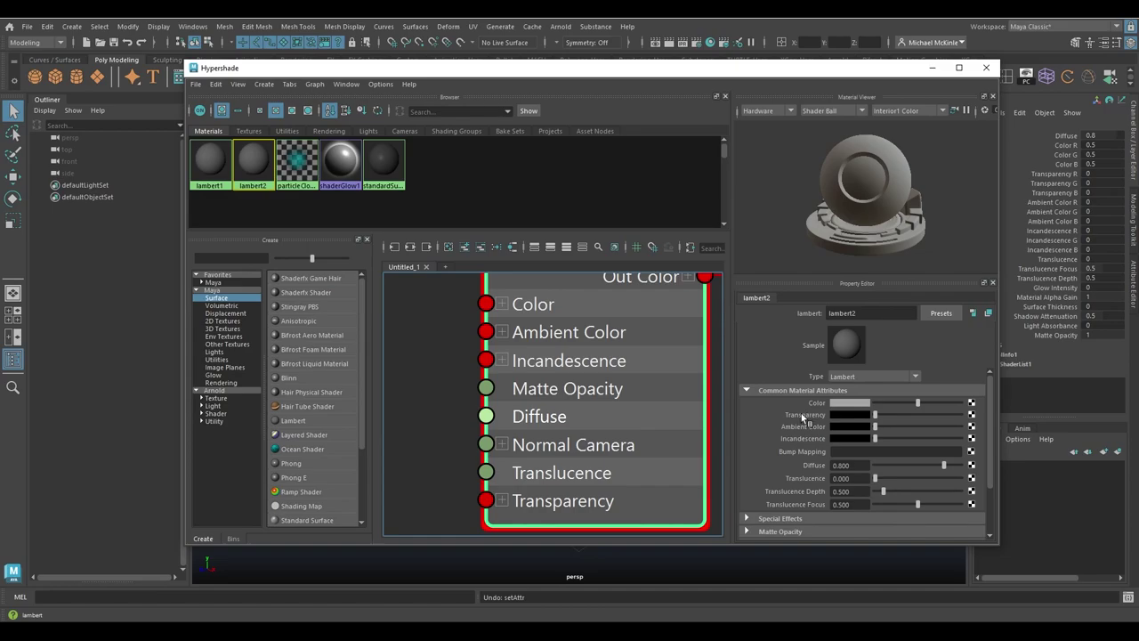
- Connect a Checker texture to lambert2's Transparency, then lower the Hypershade to reveal the viewport
{"action": "left_click", "coordinate": [972, 415]}
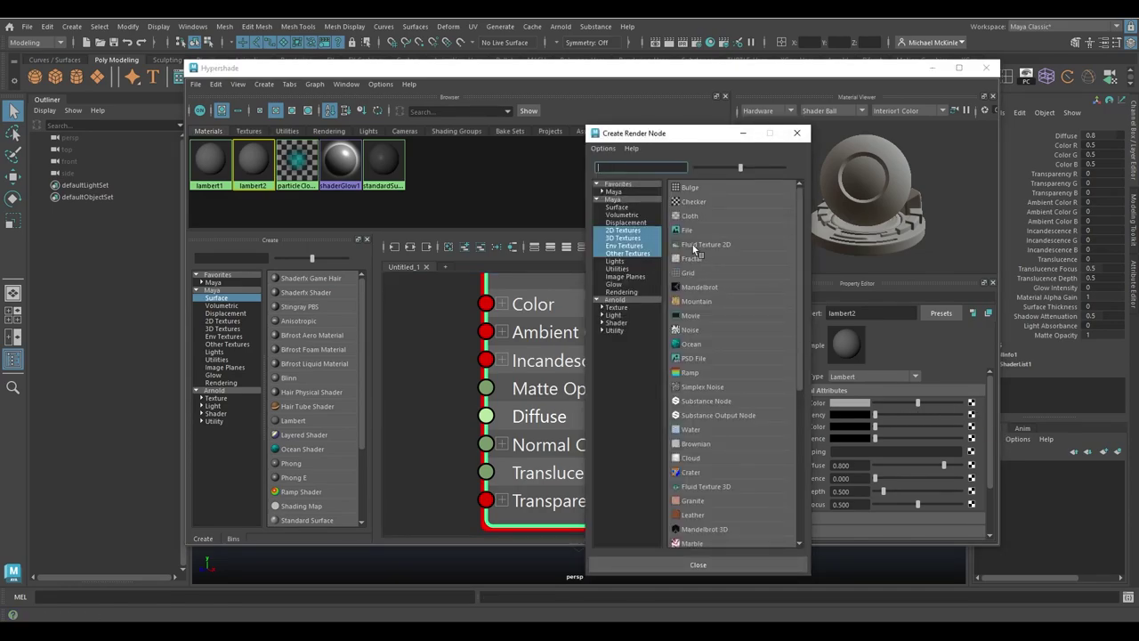
{"action": "left_click", "coordinate": [698, 202]}
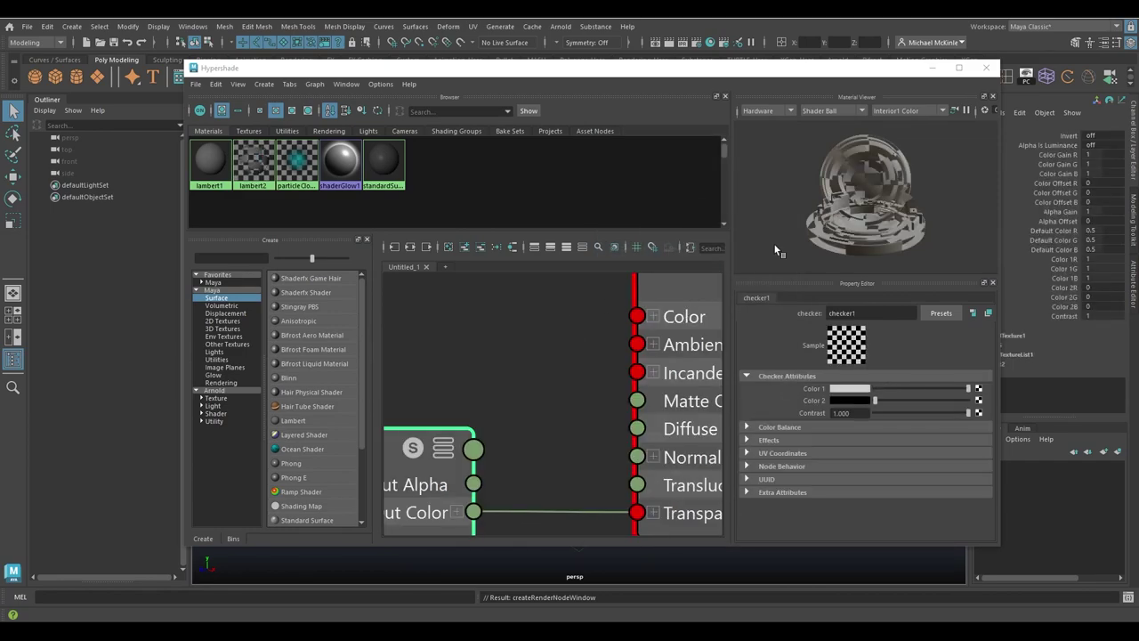
{"action": "middle_click_drag", "start_coordinate": [467, 382], "coordinate": [593, 381]}
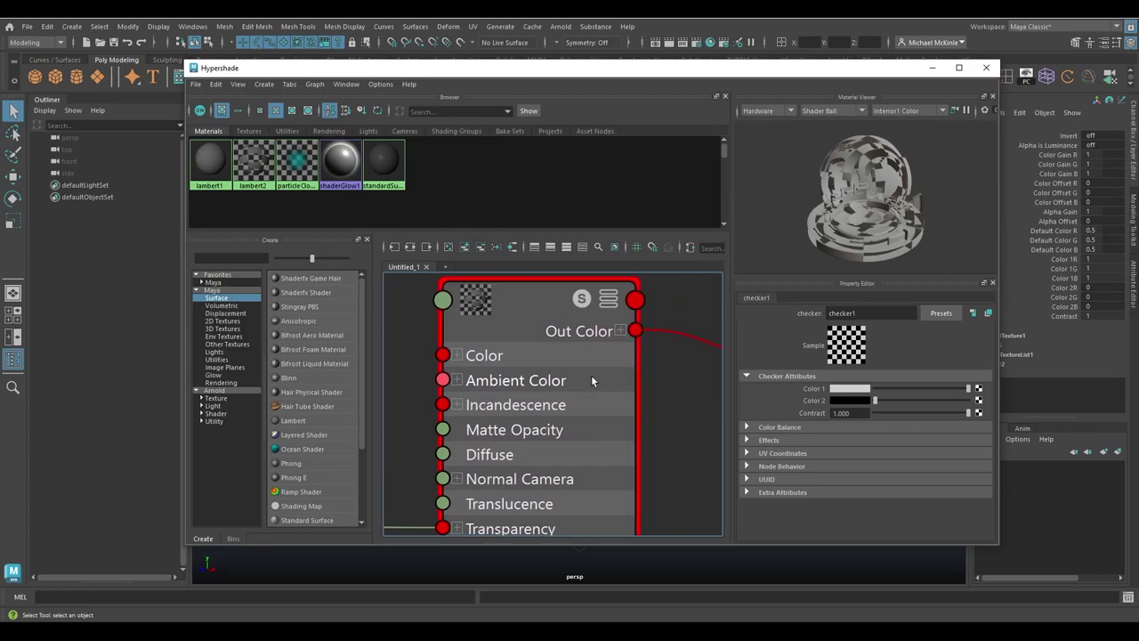
{"action": "left_click_drag", "start_coordinate": [608, 68], "coordinate": [703, 369]}
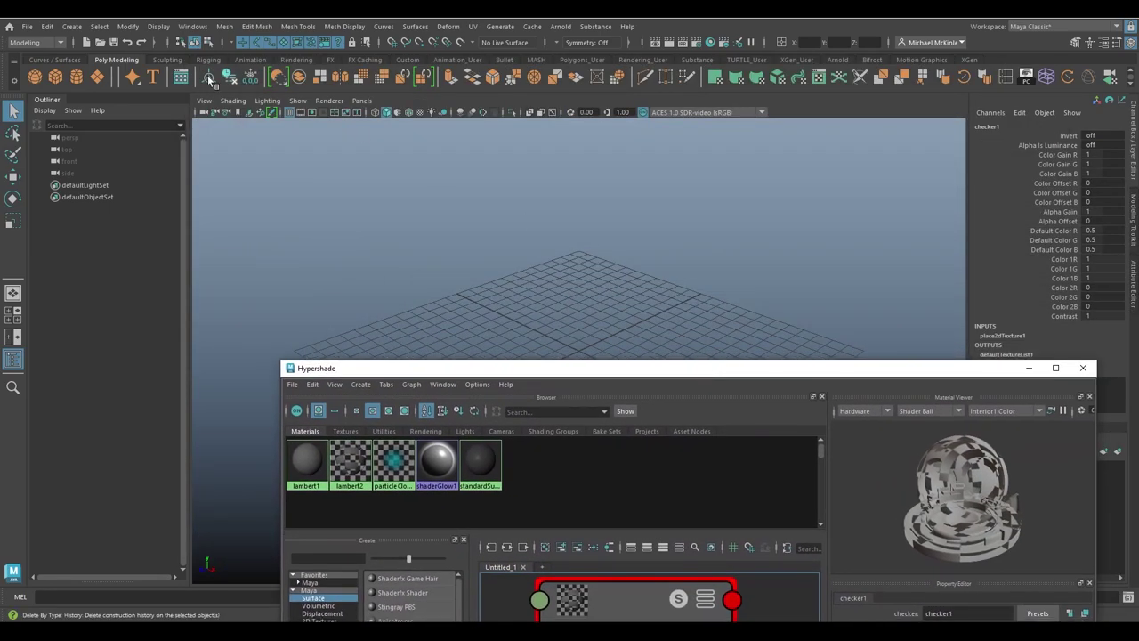
- Create a polygon sphere scaled to about 5.266, assign lambert2, and enable textured display
{"action": "left_click", "coordinate": [35, 77]}
{"action": "key", "text": "r"}
{"action": "left_click_drag", "start_coordinate": [568, 279], "coordinate": [698, 312]}
{"action": "middle_click_drag", "start_coordinate": [353, 459], "coordinate": [583, 266]}
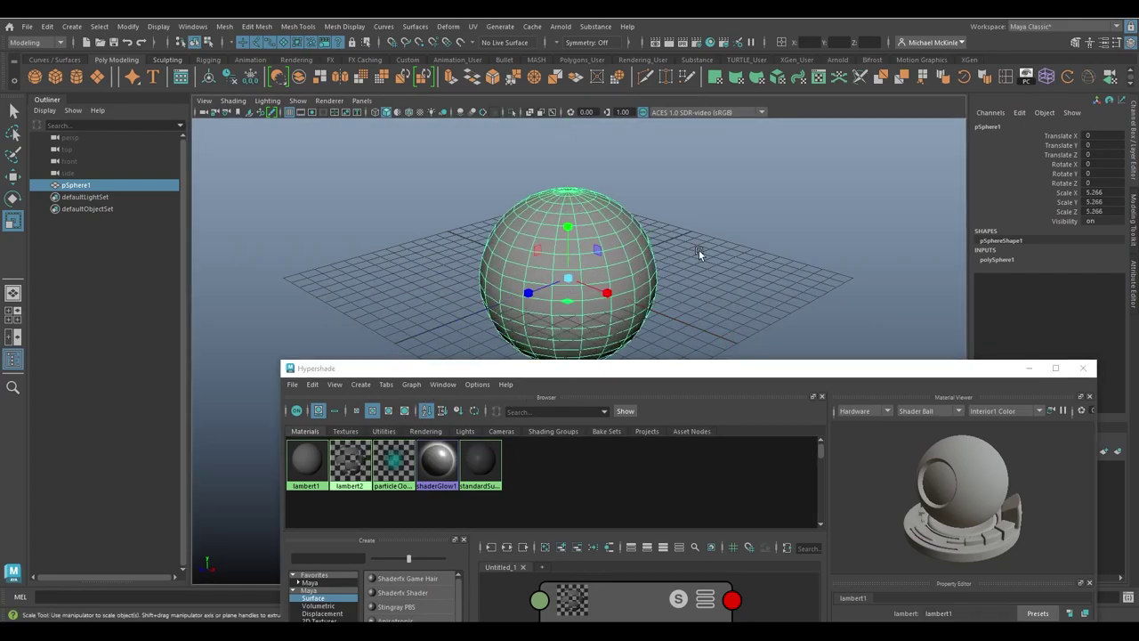
{"action": "left_click", "coordinate": [665, 257]}
{"action": "key", "text": "6"}
- Move the Hypershade aside and orbit the camera to inspect the checkered sphere from above
{"action": "left_click_drag", "start_coordinate": [725, 374], "coordinate": [1138, 178]}
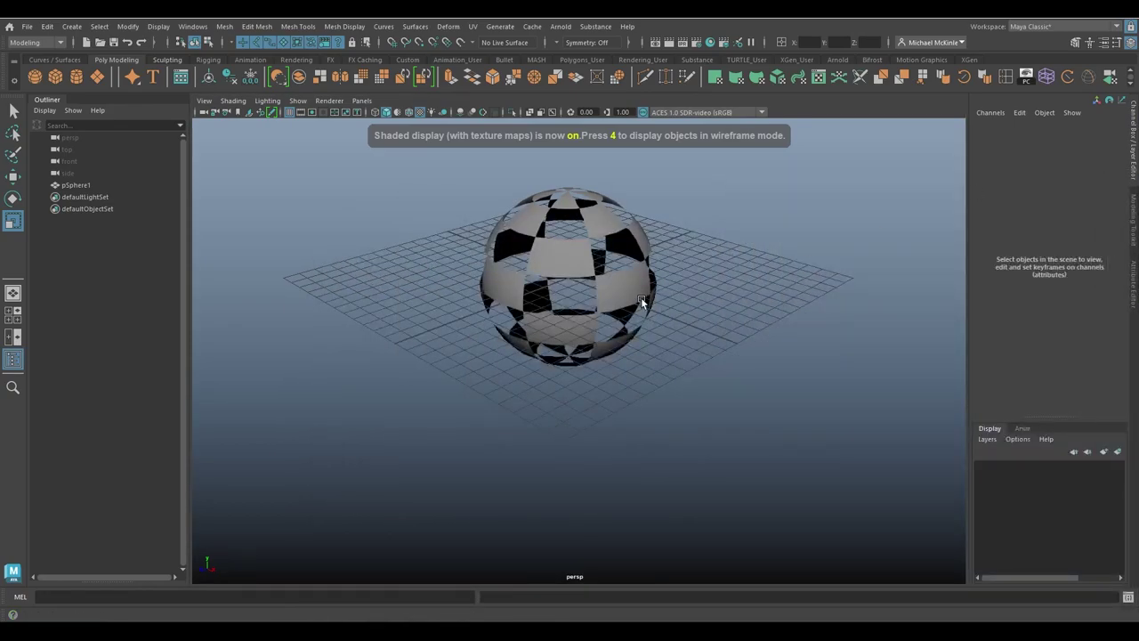
{"action": "left_click_drag", "start_coordinate": [640, 303], "coordinate": [508, 292], "text": "alt"}
{"action": "right_click_drag", "start_coordinate": [508, 292], "coordinate": [825, 350], "text": "alt"}
{"action": "left_click_drag", "start_coordinate": [825, 345], "coordinate": [852, 348], "text": "alt"}
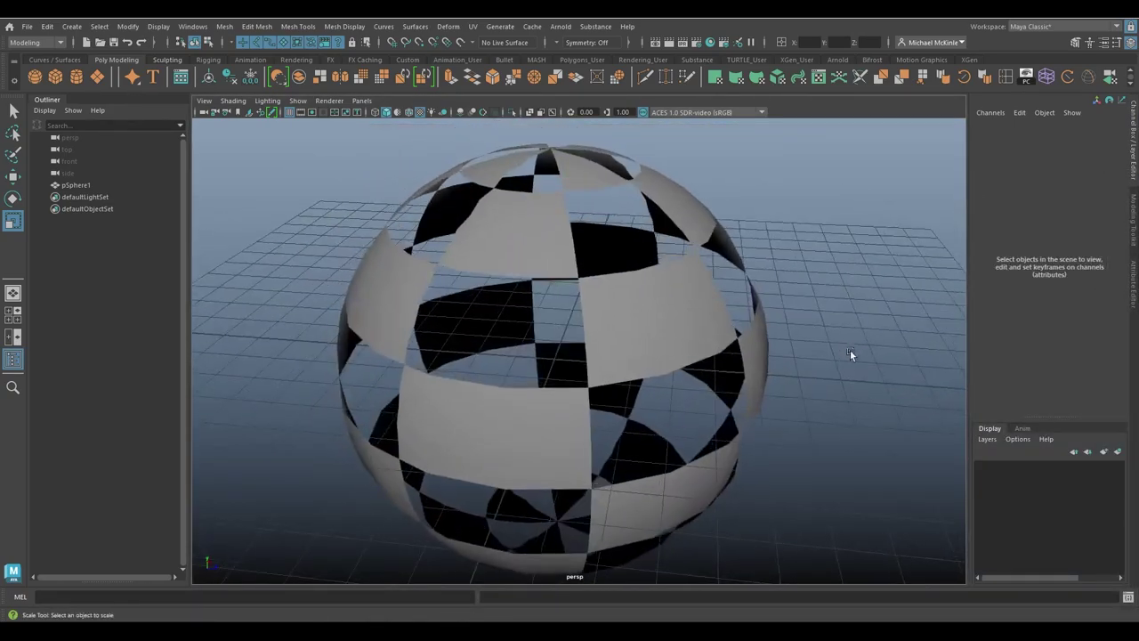
{"action": "right_click_drag", "start_coordinate": [851, 348], "coordinate": [730, 370], "text": "alt"}
{"action": "left_click_drag", "start_coordinate": [729, 370], "coordinate": [624, 341], "text": "alt"}
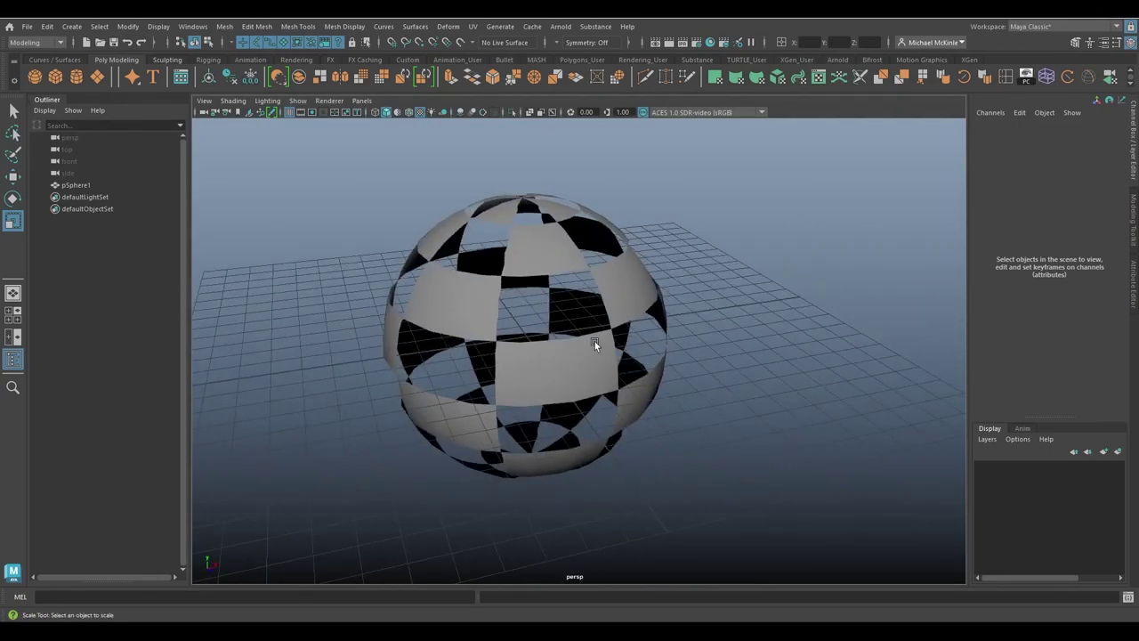
{"action": "left_click_drag", "start_coordinate": [594, 341], "coordinate": [547, 381], "text": "alt"}
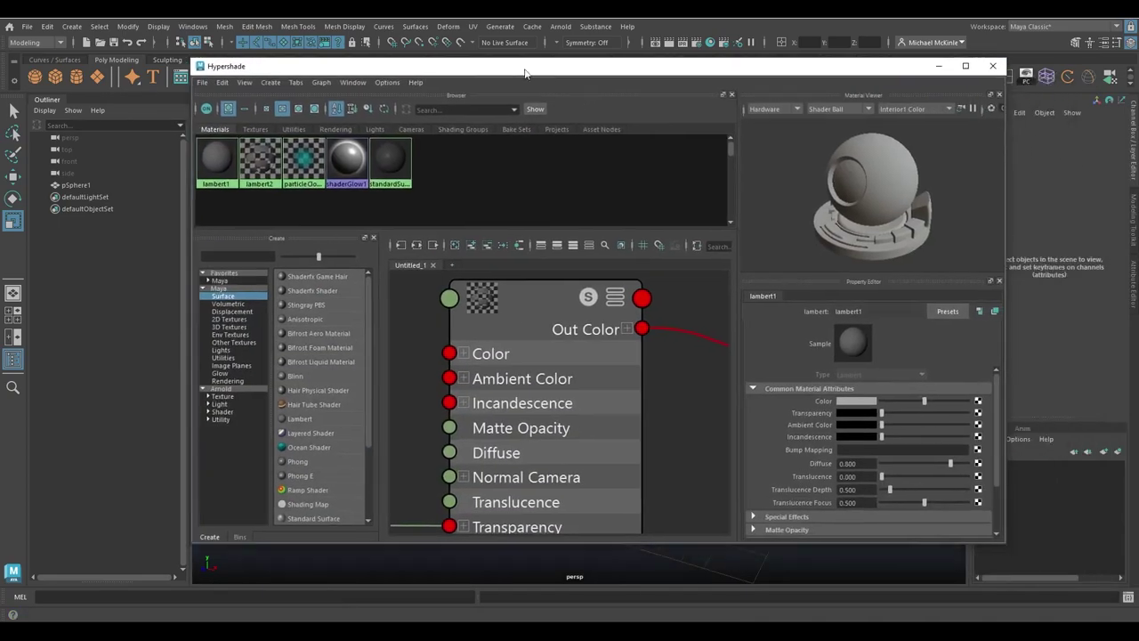
- Set checker1's Color 1 to red and Color 2 to a stored swatch colour
{"action": "scroll", "coordinate": [518, 429], "scroll_direction": "down", "scroll_amount": 2}
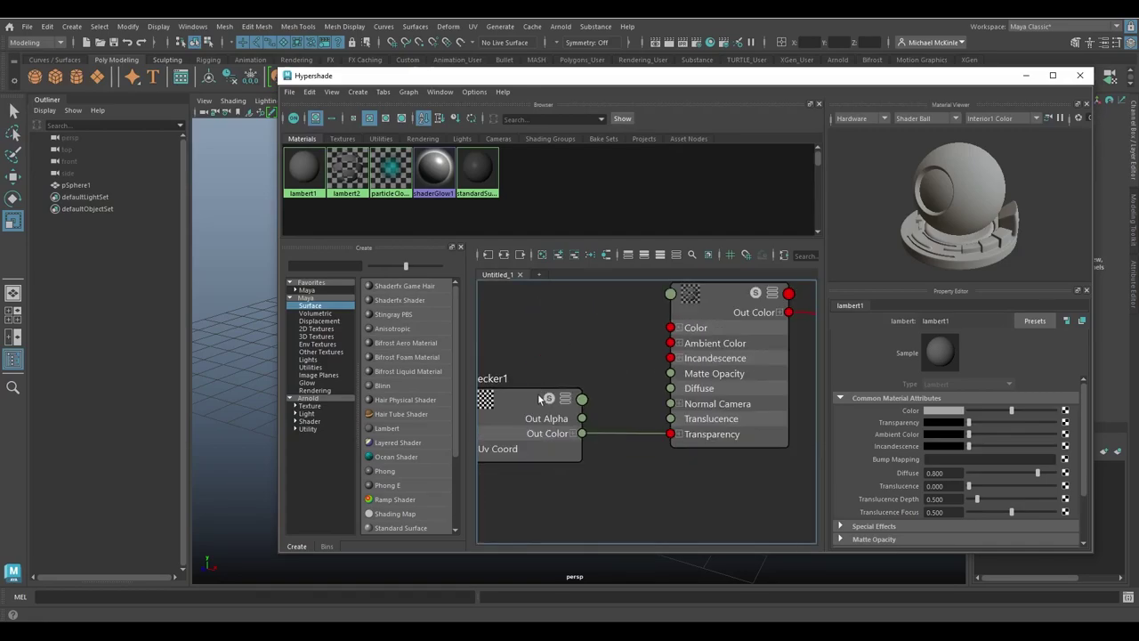
{"action": "left_click", "coordinate": [516, 409]}
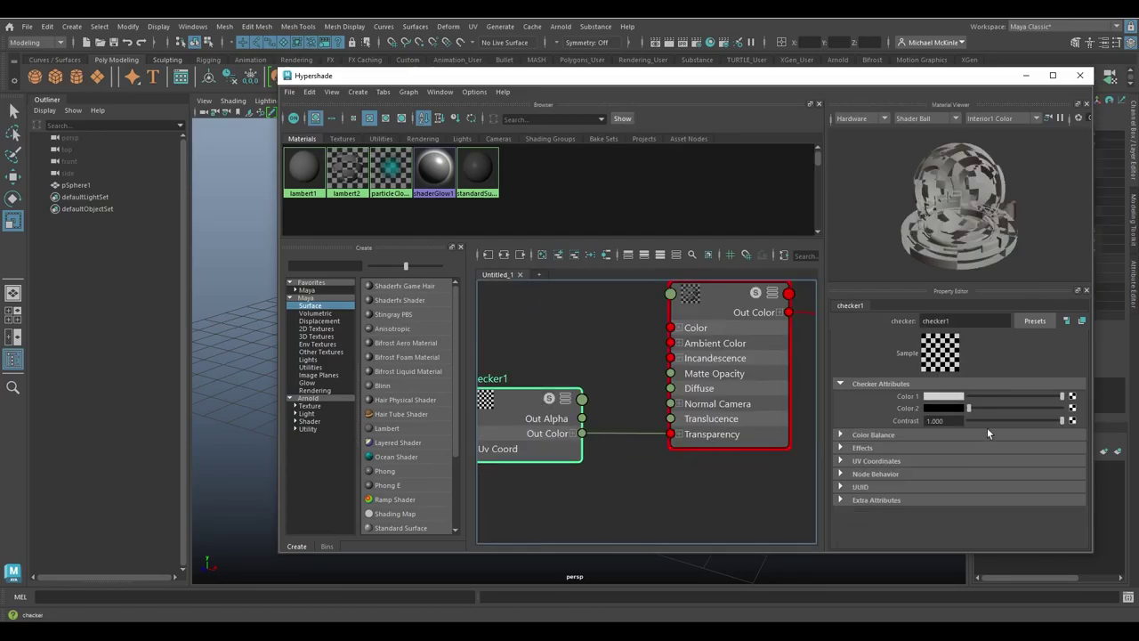
{"action": "left_click", "coordinate": [949, 400]}
{"action": "left_click", "coordinate": [904, 368]}
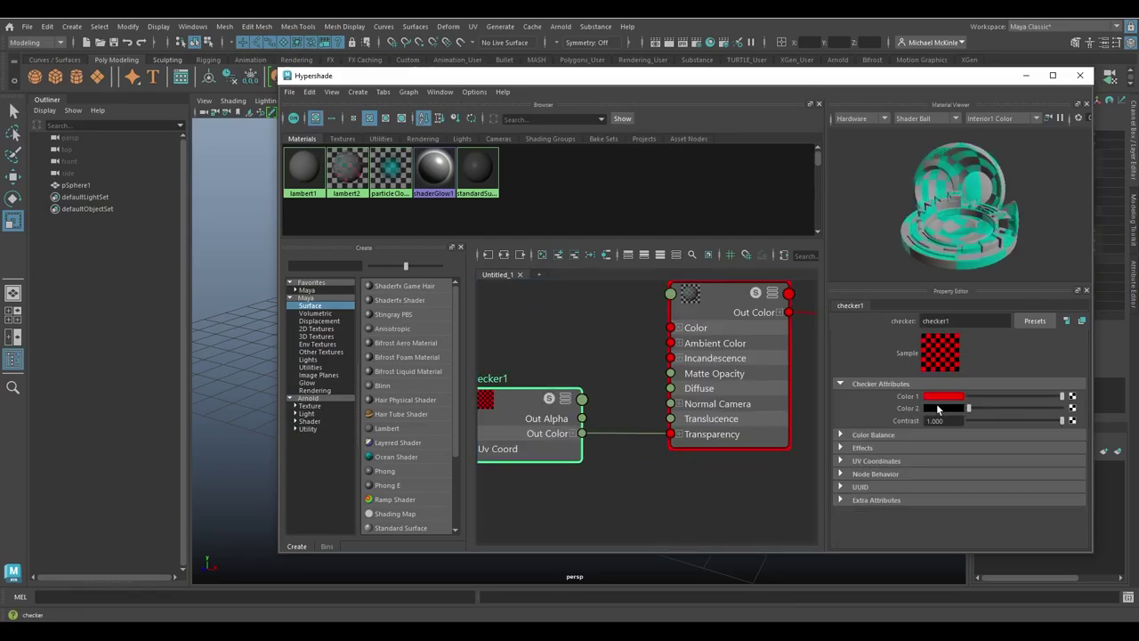
{"action": "left_click", "coordinate": [938, 406]}
{"action": "left_click", "coordinate": [948, 379]}
- Move the Hypershade off screen, orbit around the sphere and show it with textures
{"action": "left_click_drag", "start_coordinate": [625, 77], "coordinate": [1138, 222]}
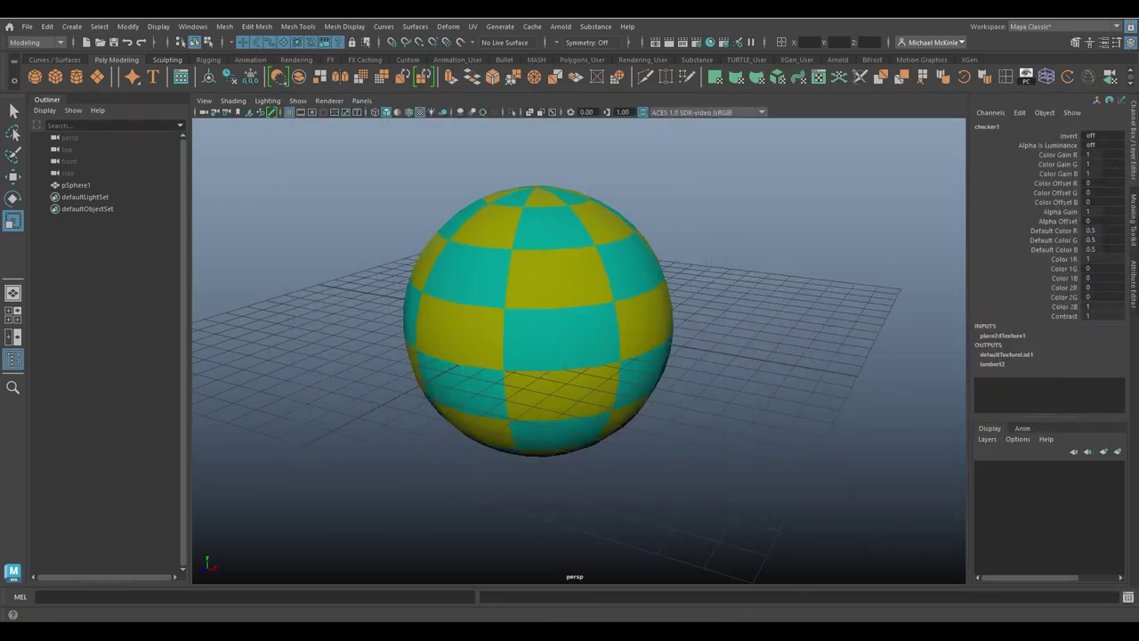
{"action": "scroll", "coordinate": [593, 360], "scroll_direction": "up", "scroll_amount": 2}
{"action": "left_click", "coordinate": [591, 339]}
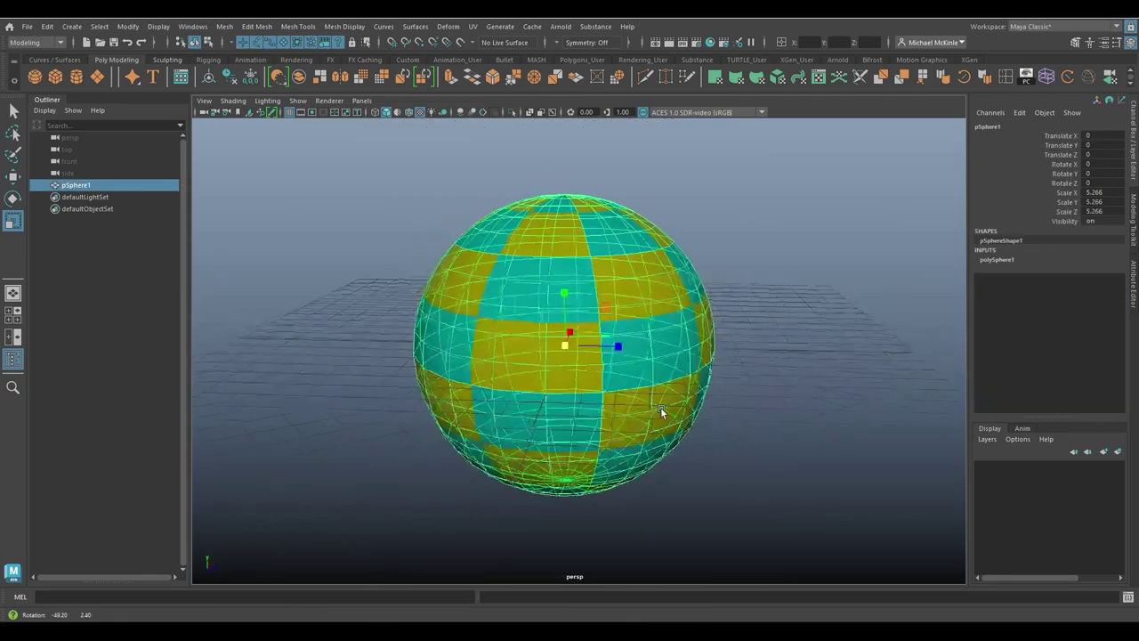
{"action": "left_click", "coordinate": [746, 412]}
{"action": "mouse_move", "coordinate": [747, 412]}
{"action": "left_mouse_down", "text": "alt"}
{"action": "mouse_move", "coordinate": [609, 491]}
{"action": "mouse_move", "coordinate": [598, 399]}
{"action": "mouse_move", "coordinate": [598, 418]}
{"action": "mouse_move", "coordinate": [651, 413]}
{"action": "mouse_move", "coordinate": [661, 382]}
{"action": "mouse_move", "coordinate": [770, 346]}
{"action": "mouse_move", "coordinate": [761, 348]}
{"action": "left_mouse_up", "text": "alt"}
{"action": "scroll", "coordinate": [623, 405], "scroll_direction": "up", "scroll_amount": 2}
{"action": "key", "text": "6"}
{"action": "left_click_drag", "start_coordinate": [571, 387], "coordinate": [635, 310], "text": "alt"}
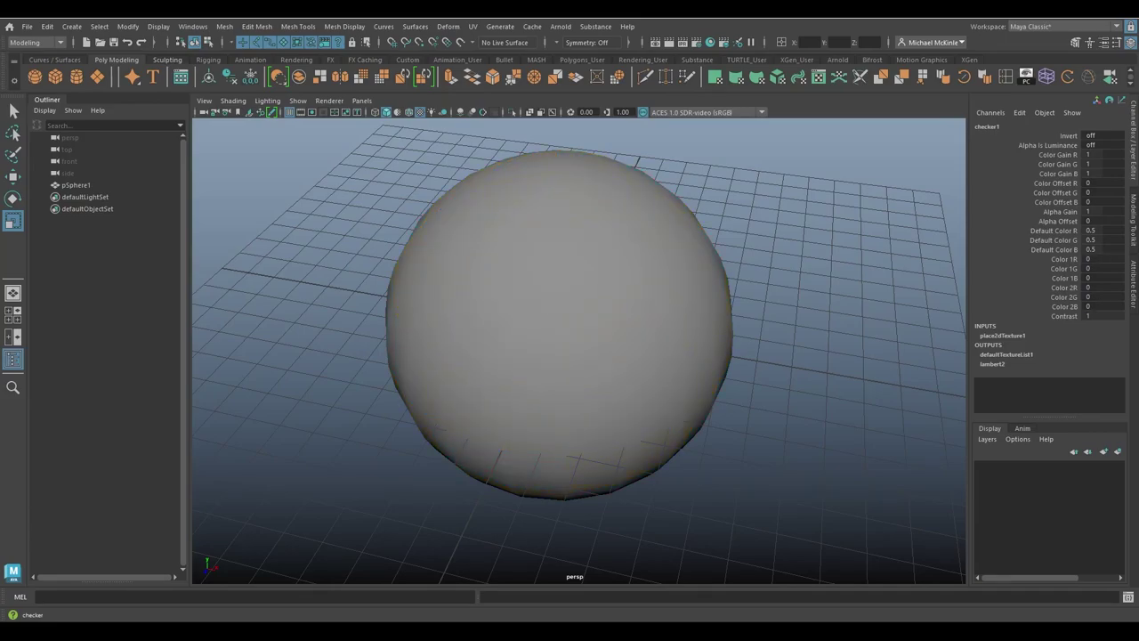
- Select the sphere, orbit the view to a new angle, then deselect it
{"action": "left_click", "coordinate": [712, 414]}
{"action": "left_click_drag", "start_coordinate": [711, 414], "coordinate": [775, 378], "text": "alt"}
{"action": "left_click", "coordinate": [797, 415]}
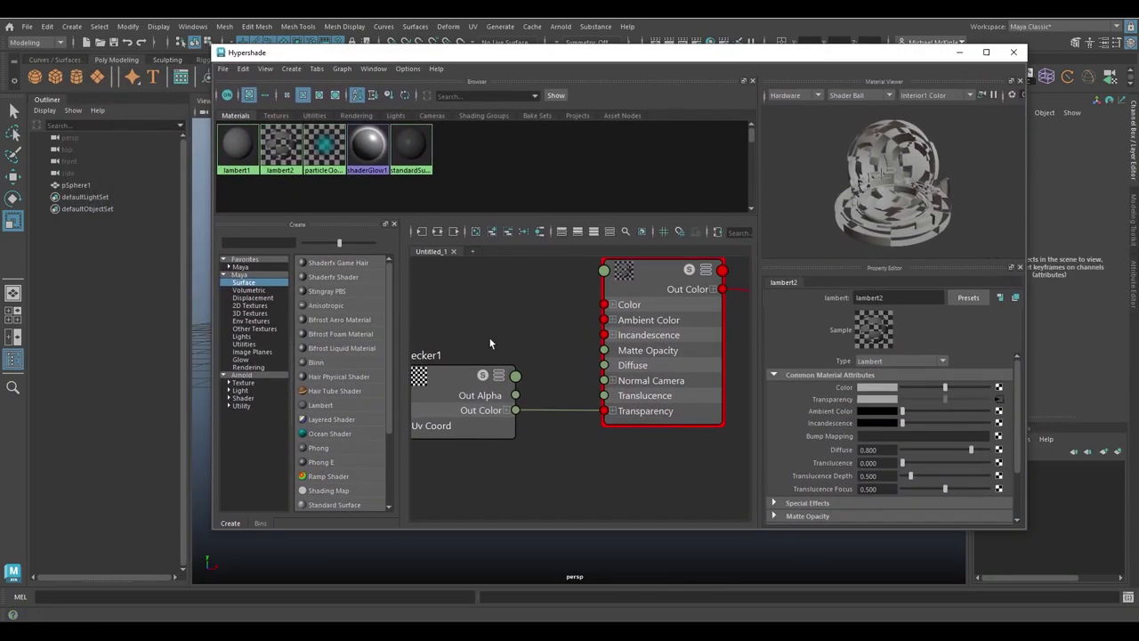
- Disconnect checker1 from lambert2's Transparency, wire its Out Color into Incandescence, then orbit the sphere
{"action": "key", "text": "a"}
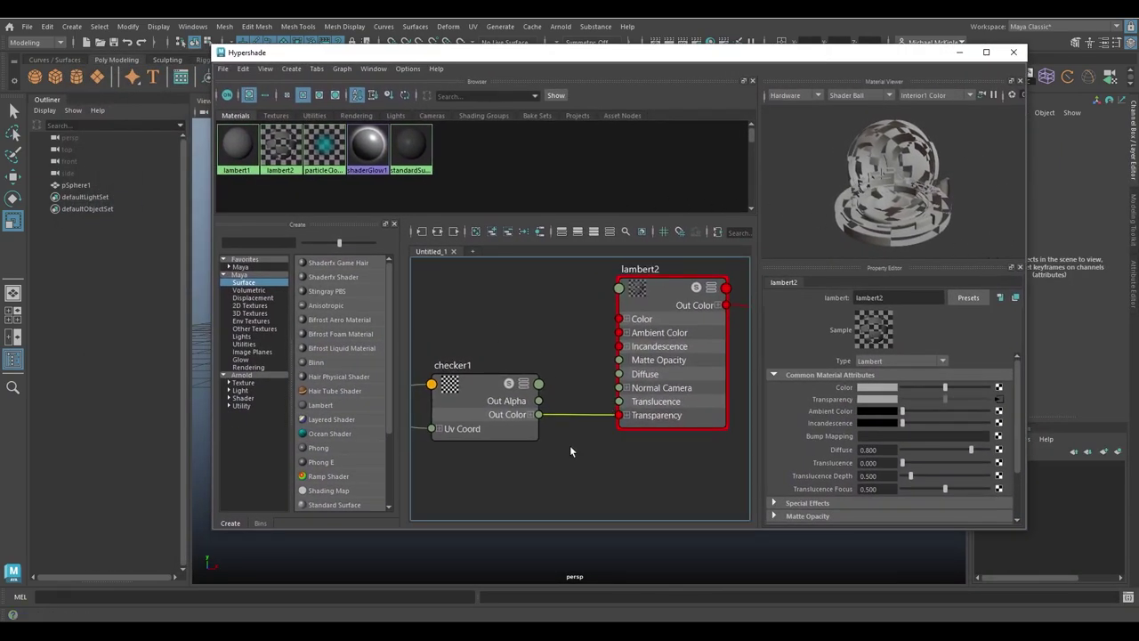
{"action": "key", "text": "Delete"}
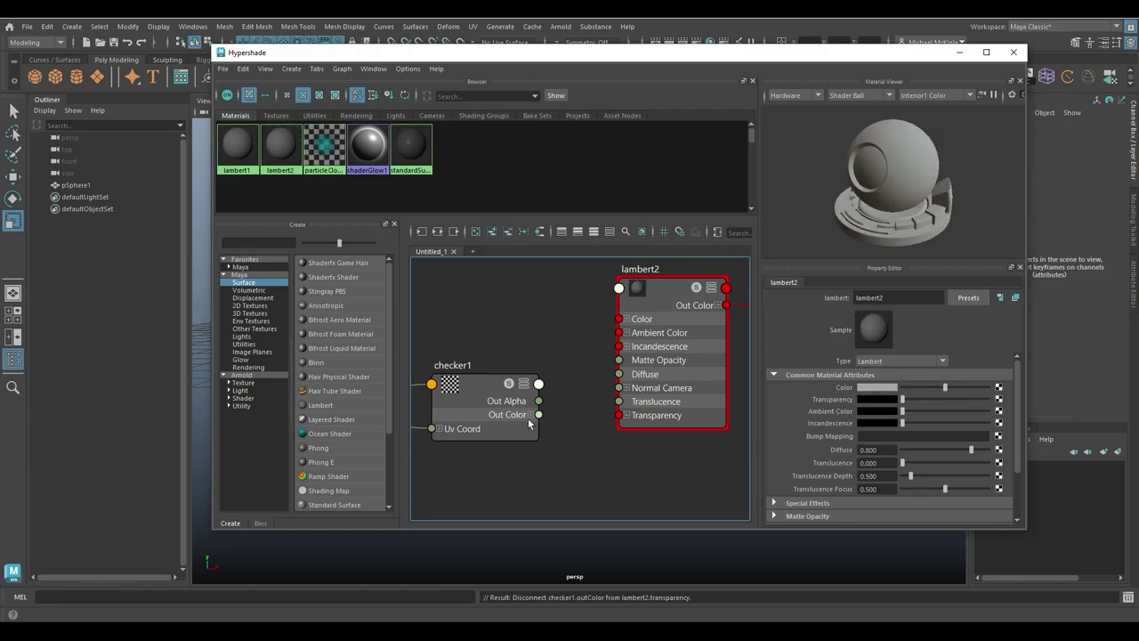
{"action": "left_click", "coordinate": [664, 295]}
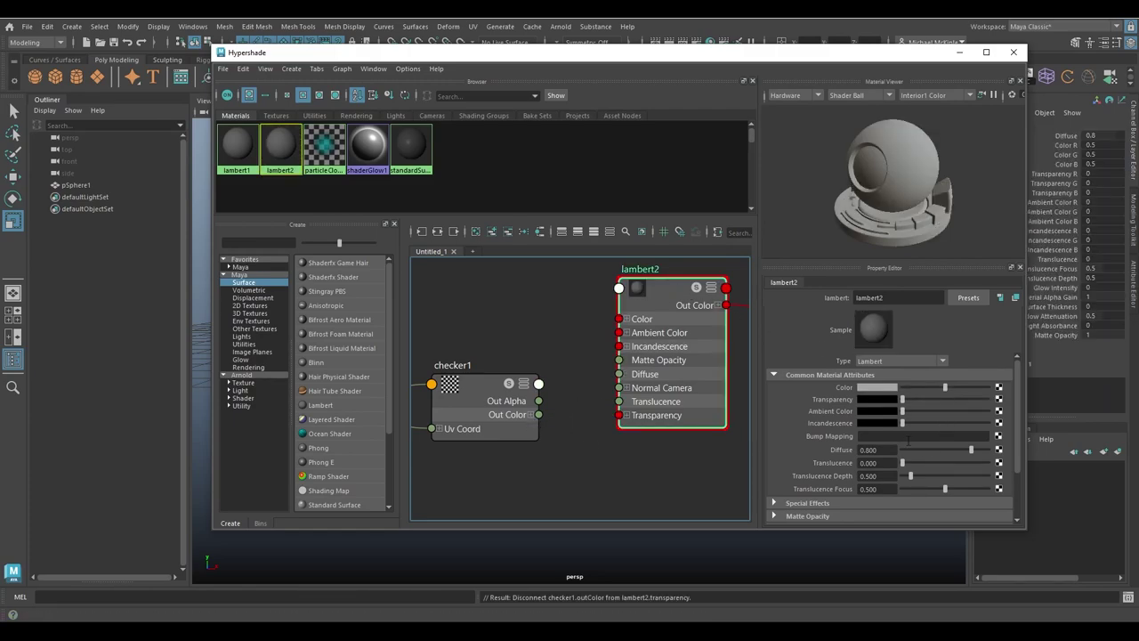
{"action": "scroll", "coordinate": [842, 425], "scroll_direction": "down", "scroll_amount": 2}
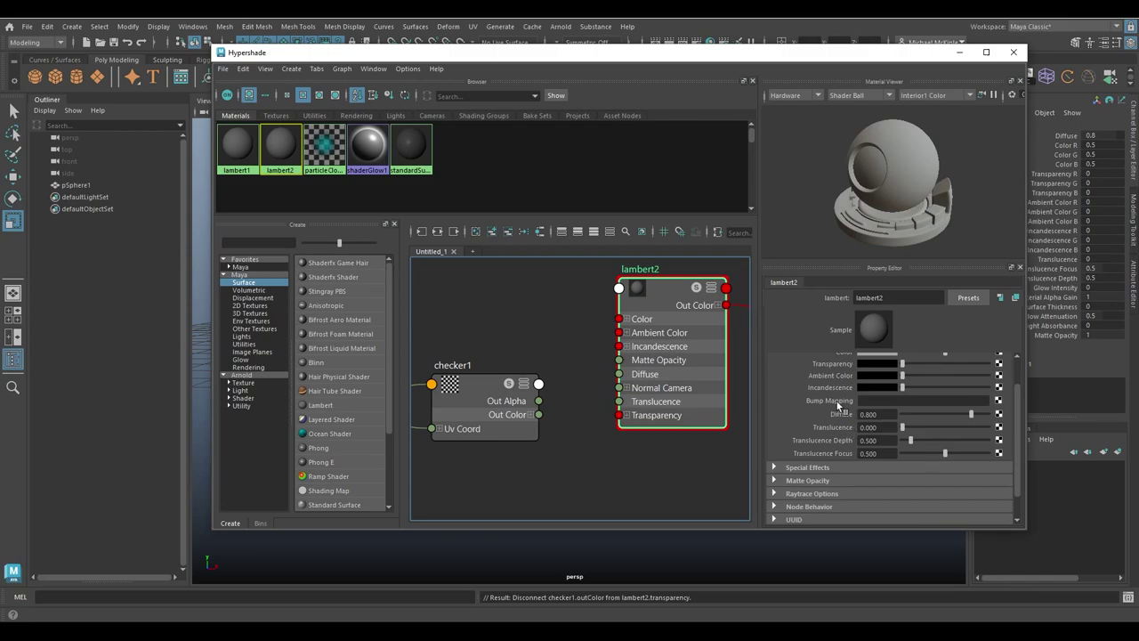
{"action": "middle_click_drag", "start_coordinate": [553, 381], "coordinate": [835, 387]}
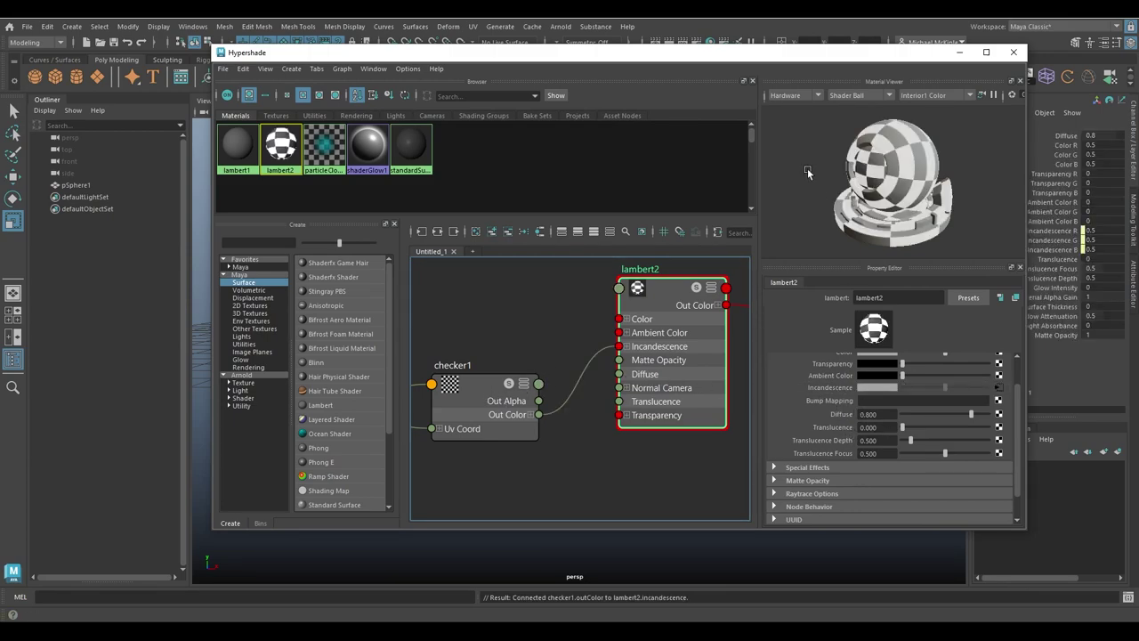
{"action": "left_click_drag", "start_coordinate": [725, 53], "coordinate": [1138, 89]}
{"action": "left_click_drag", "start_coordinate": [910, 292], "coordinate": [707, 293], "text": "alt"}
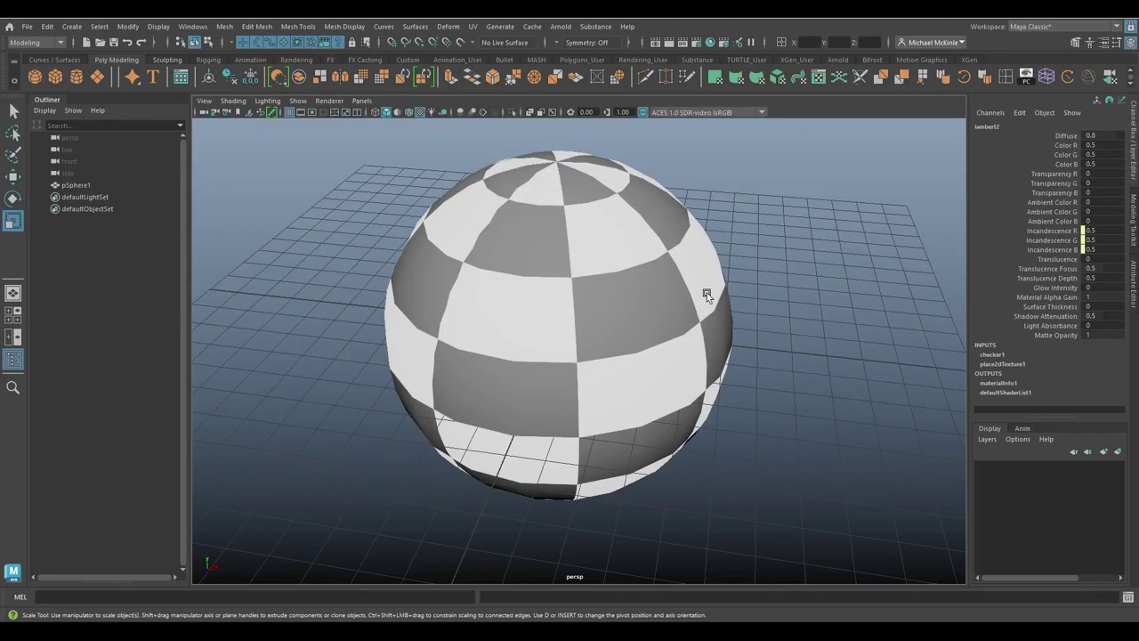
- Orbit, zoom and pan around the checkered sphere, then bring the Hypershade back and clear the selection
{"action": "left_click_drag", "start_coordinate": [628, 347], "coordinate": [649, 331], "text": "alt"}
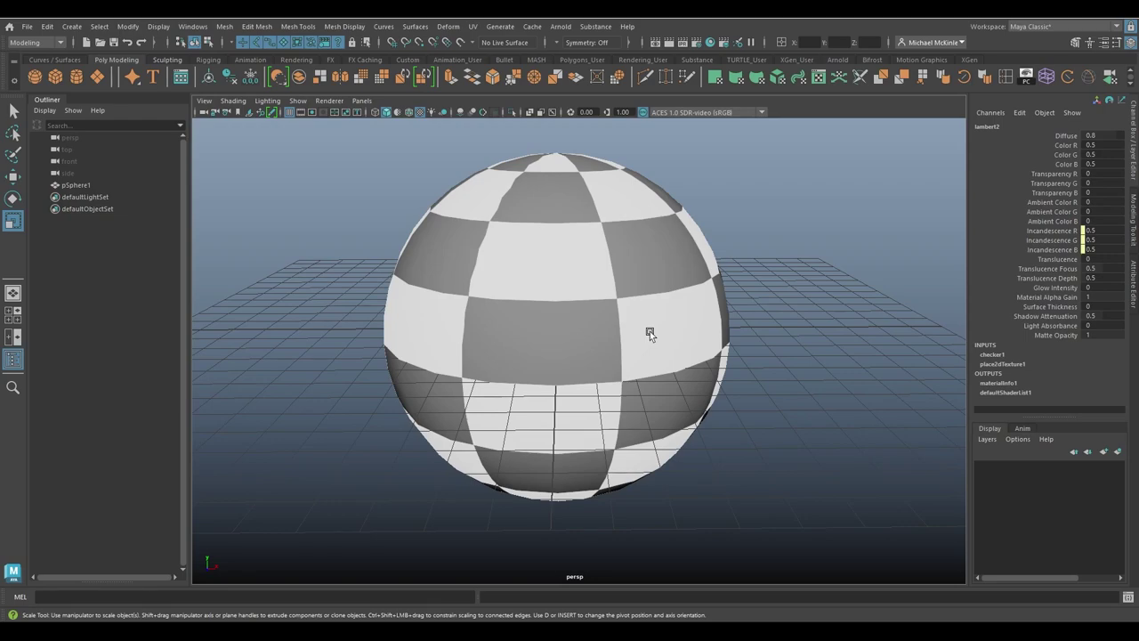
{"action": "right_click_drag", "start_coordinate": [649, 331], "coordinate": [792, 247], "text": "alt"}
{"action": "left_click_drag", "start_coordinate": [800, 358], "coordinate": [753, 239], "text": "alt"}
{"action": "left_click_drag", "start_coordinate": [812, 278], "coordinate": [735, 296], "text": "alt"}
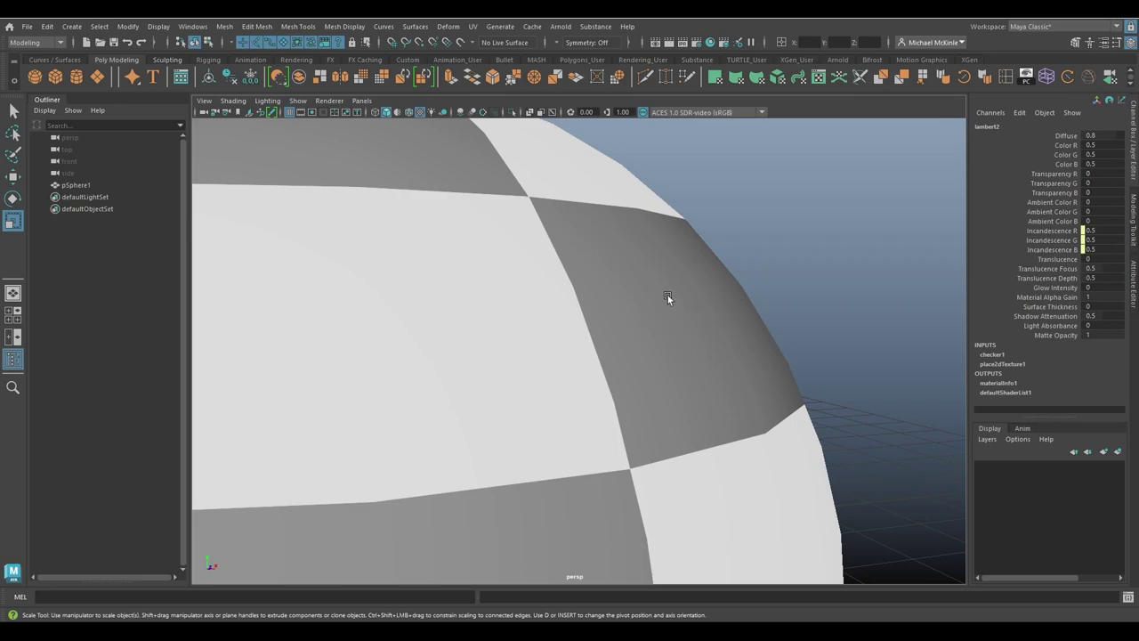
{"action": "right_click_drag", "start_coordinate": [667, 294], "coordinate": [546, 414], "text": "alt"}
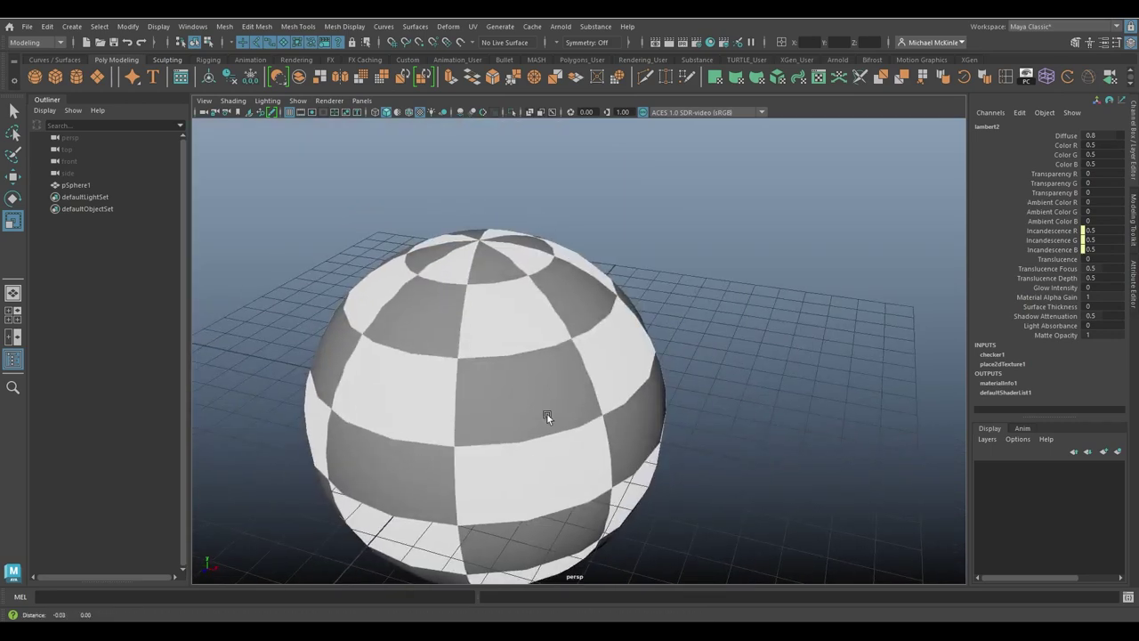
{"action": "middle_click_drag", "start_coordinate": [546, 414], "coordinate": [564, 364], "text": "alt"}
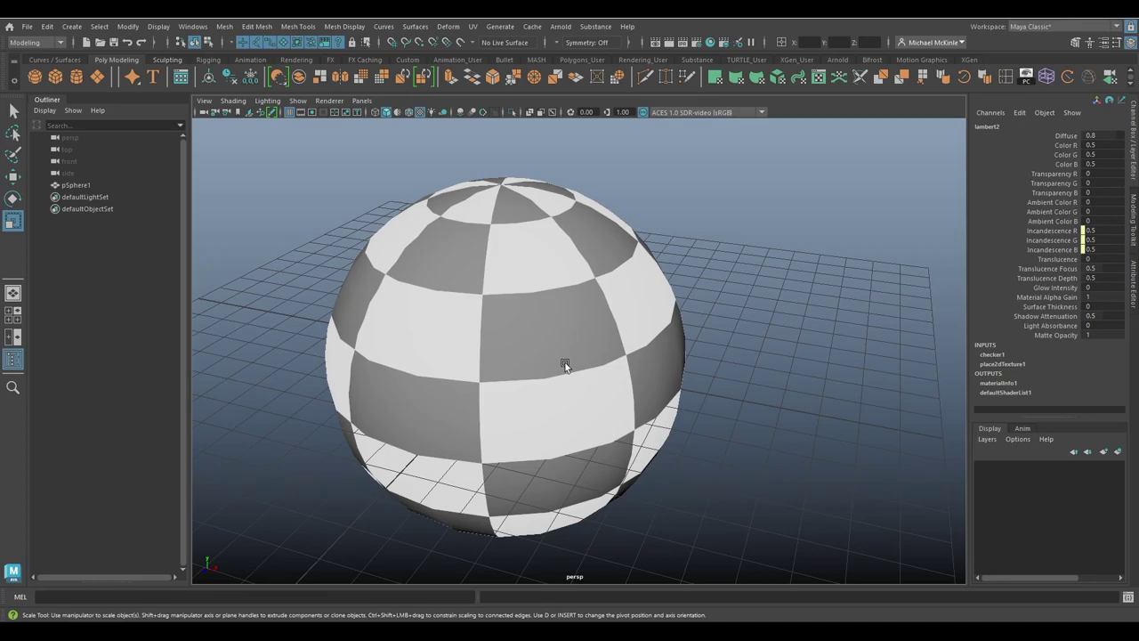
{"action": "left_click_drag", "start_coordinate": [588, 347], "coordinate": [670, 336], "text": "alt"}
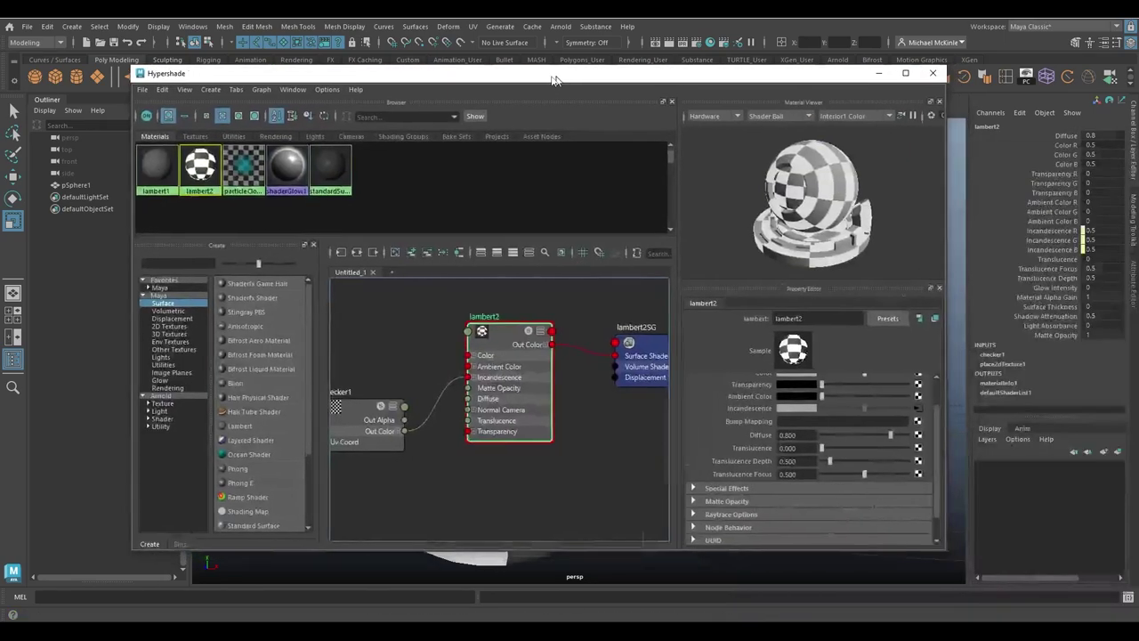
{"action": "left_click_drag", "start_coordinate": [556, 82], "coordinate": [659, 85]}
{"action": "left_click", "coordinate": [516, 337]}
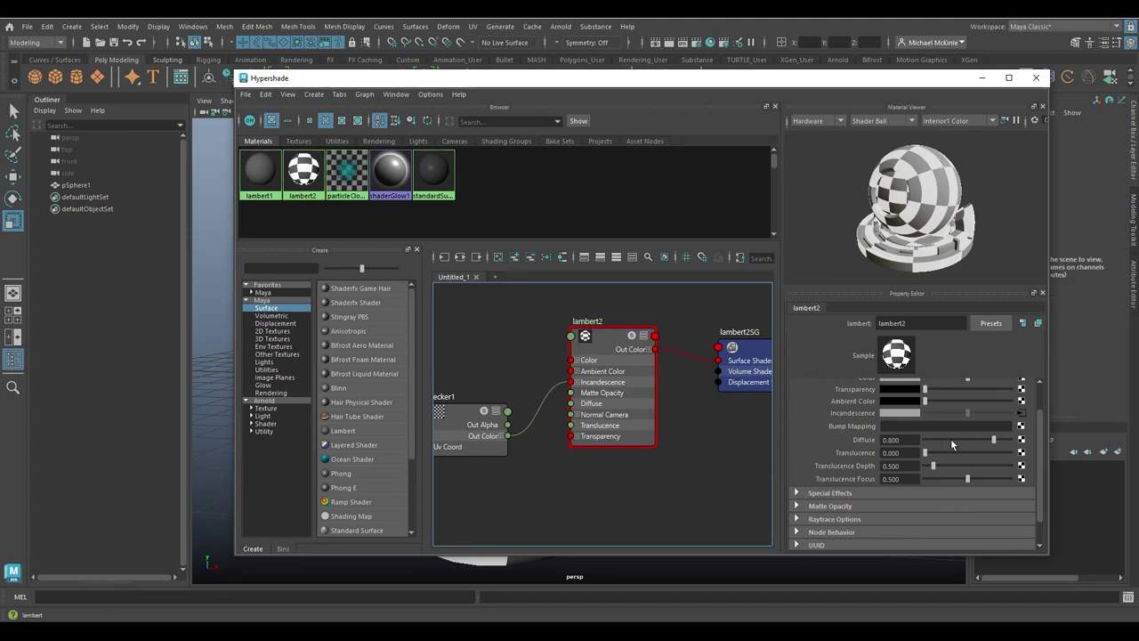
{"action": "scroll", "coordinate": [1001, 461], "scroll_direction": "up", "scroll_amount": 2}
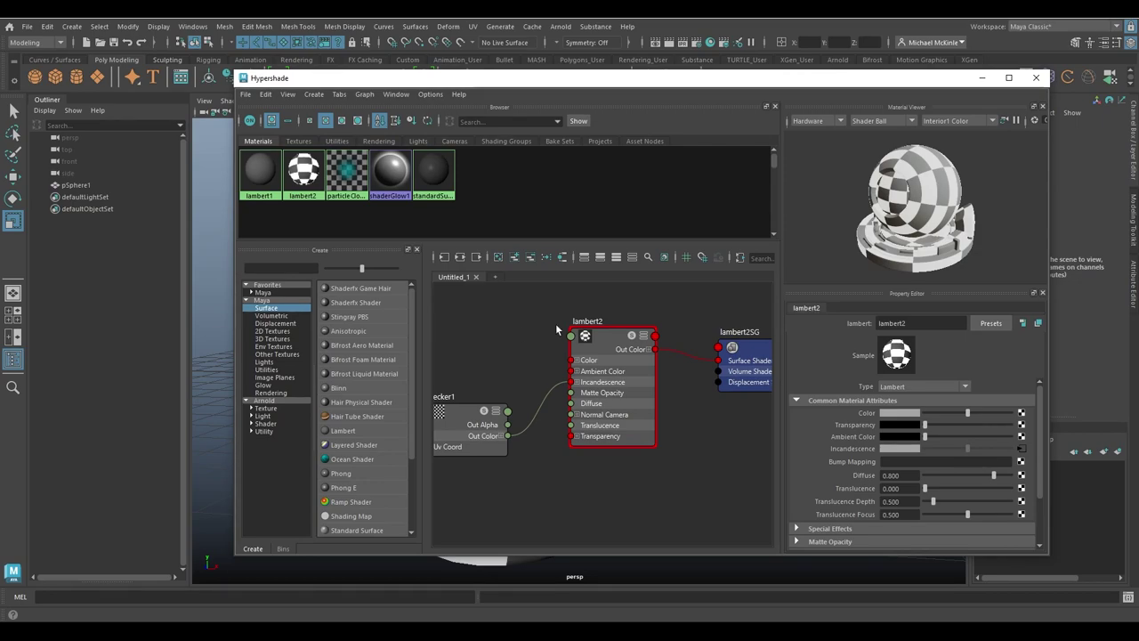
- Move the checker1 node fully into view and show lambert2's attributes again
{"action": "scroll", "coordinate": [1035, 426], "scroll_direction": "down", "scroll_amount": 2}
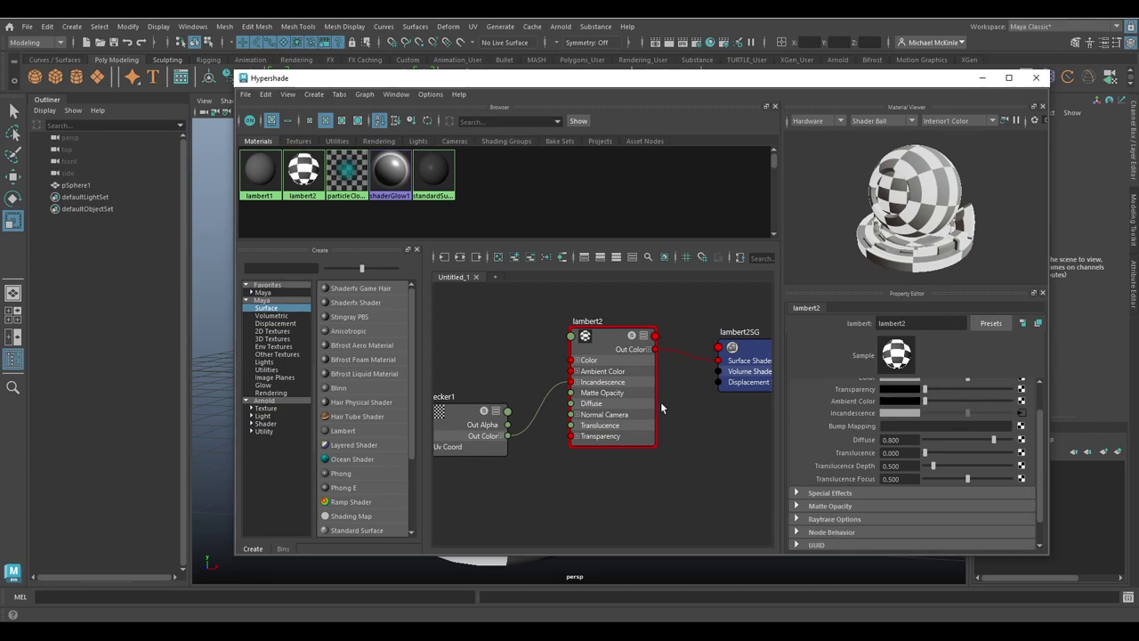
{"action": "left_click_drag", "start_coordinate": [461, 422], "coordinate": [487, 392]}
{"action": "left_click", "coordinate": [626, 355]}
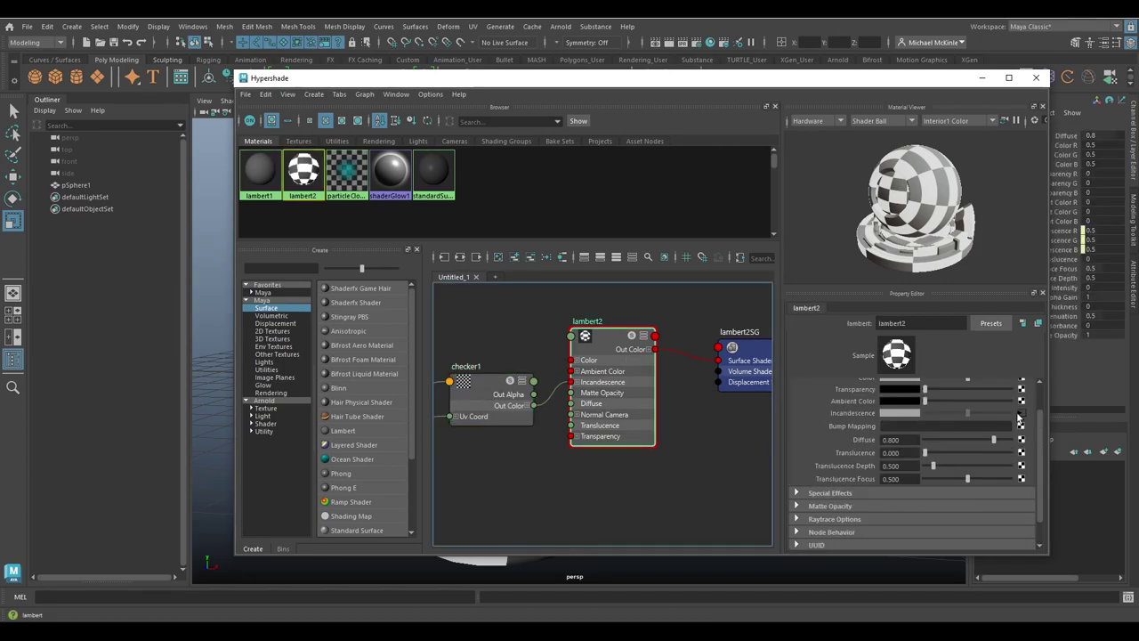
- Expand lambert2's Special Effects, Matte Opacity, Raytrace Options and Node Behavior groups and scroll through them
{"action": "scroll", "coordinate": [916, 449], "scroll_direction": "down", "scroll_amount": 1}
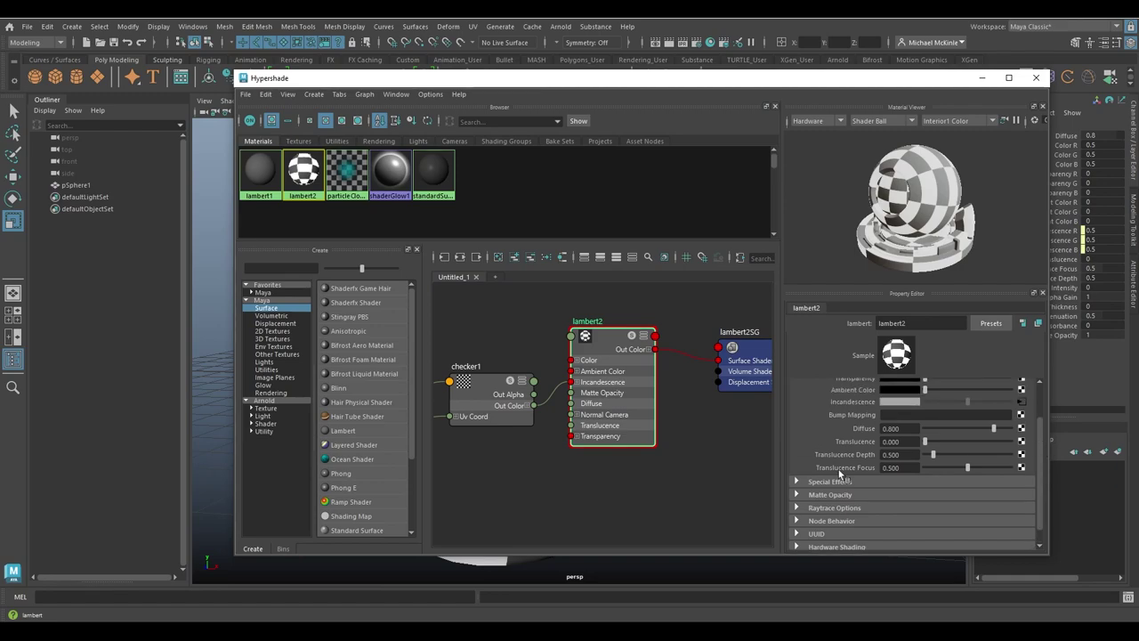
{"action": "left_click", "coordinate": [799, 480]}
{"action": "left_click", "coordinate": [797, 476]}
{"action": "left_click", "coordinate": [796, 490]}
{"action": "left_click", "coordinate": [798, 500]}
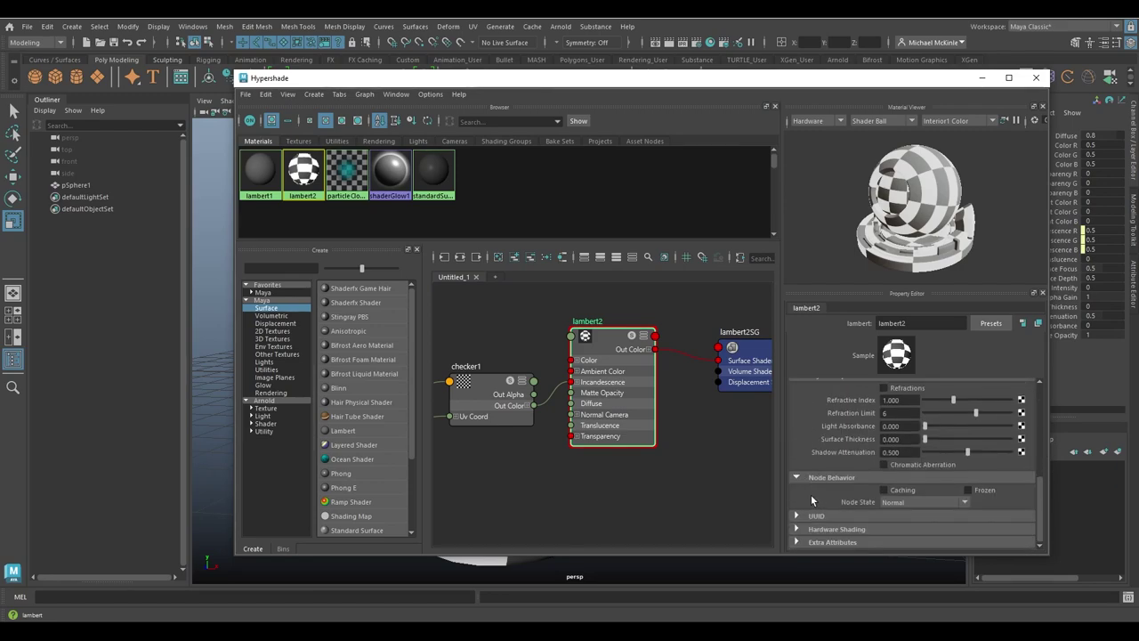
{"action": "scroll", "coordinate": [916, 463], "scroll_direction": "up", "scroll_amount": 10}
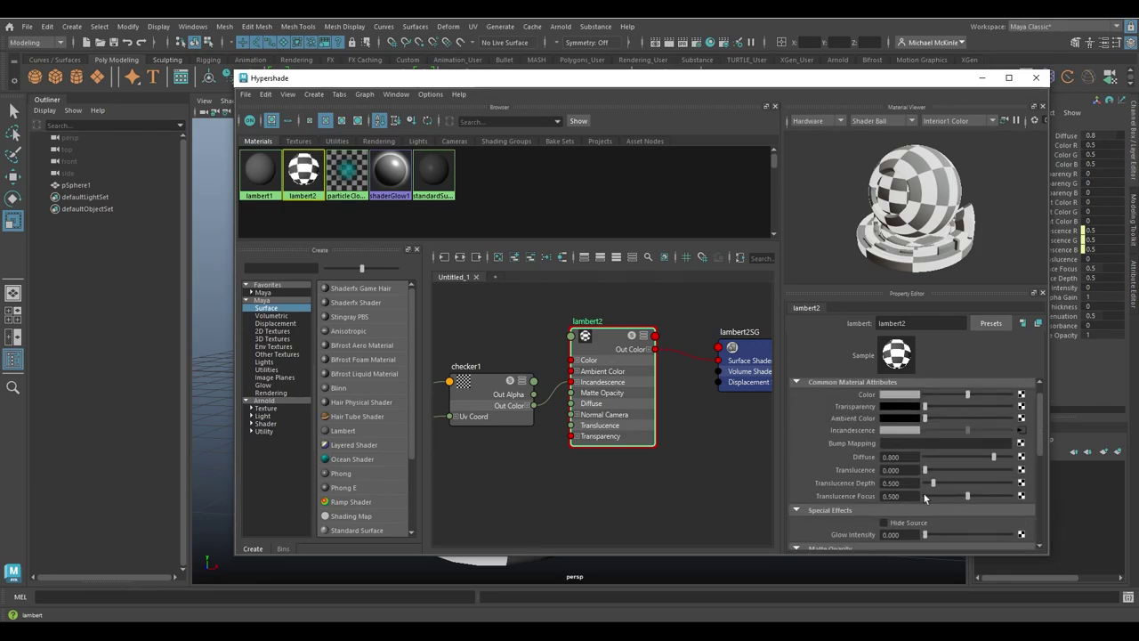
{"action": "scroll", "coordinate": [1026, 459], "scroll_direction": "up", "scroll_amount": 2}
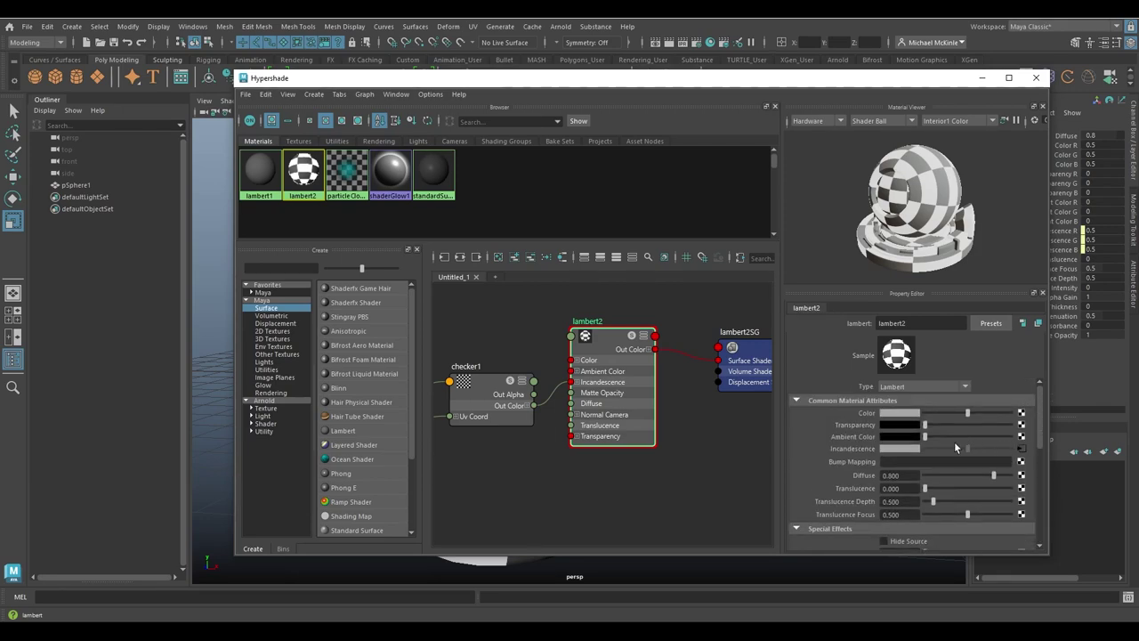
{"action": "scroll", "coordinate": [996, 442], "scroll_direction": "down", "scroll_amount": 5}
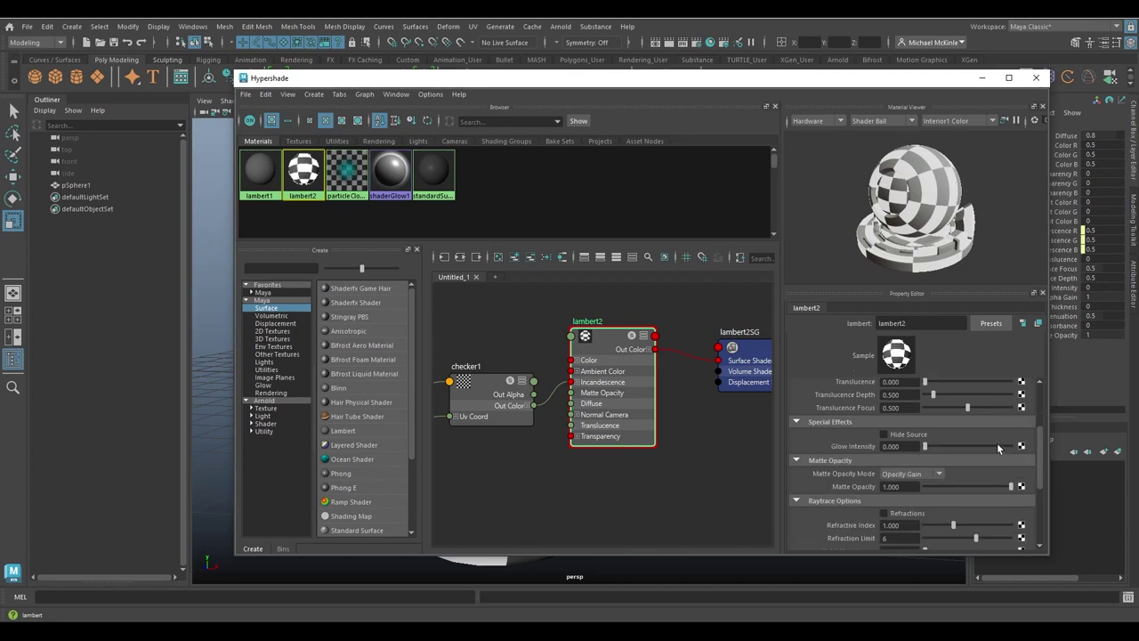
{"action": "scroll", "coordinate": [992, 459], "scroll_direction": "down", "scroll_amount": 2}
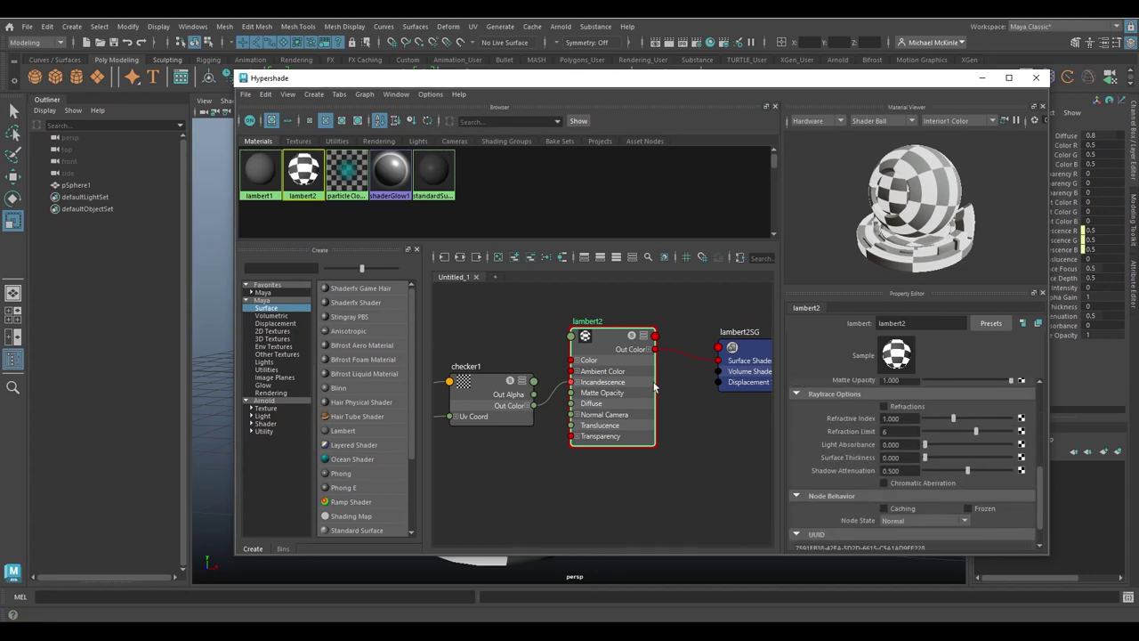
{"action": "scroll", "coordinate": [930, 475], "scroll_direction": "up", "scroll_amount": 5}
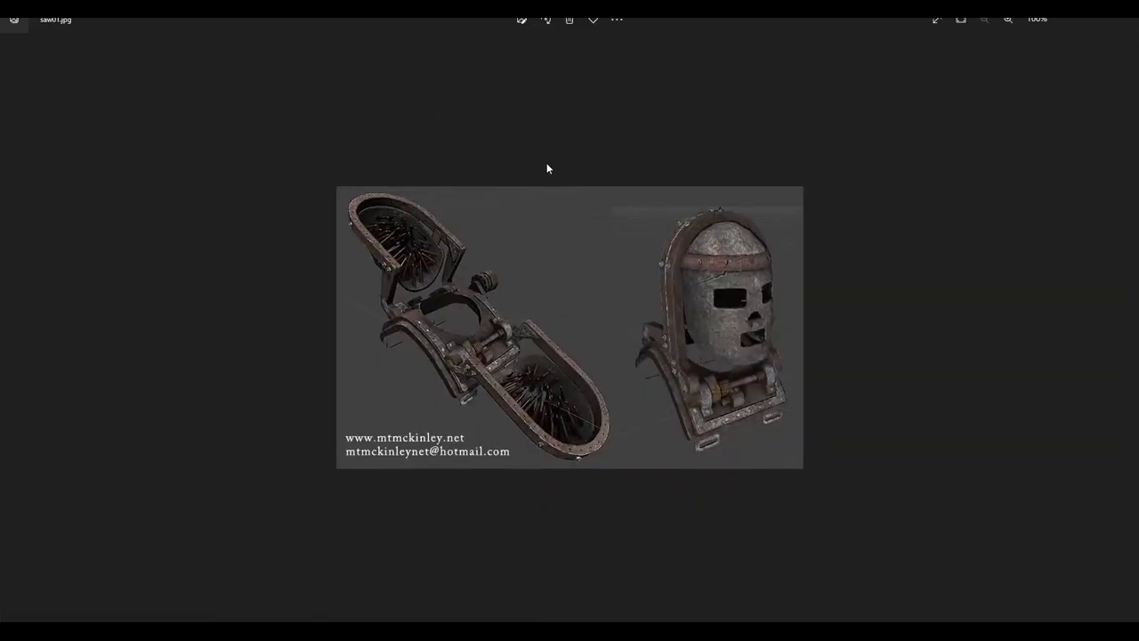
- Zoom saw01.jpg in from 100% to about 161%
{"action": "scroll", "coordinate": [700, 308], "scroll_direction": "up", "scroll_amount": 2, "text": "ctrl"}
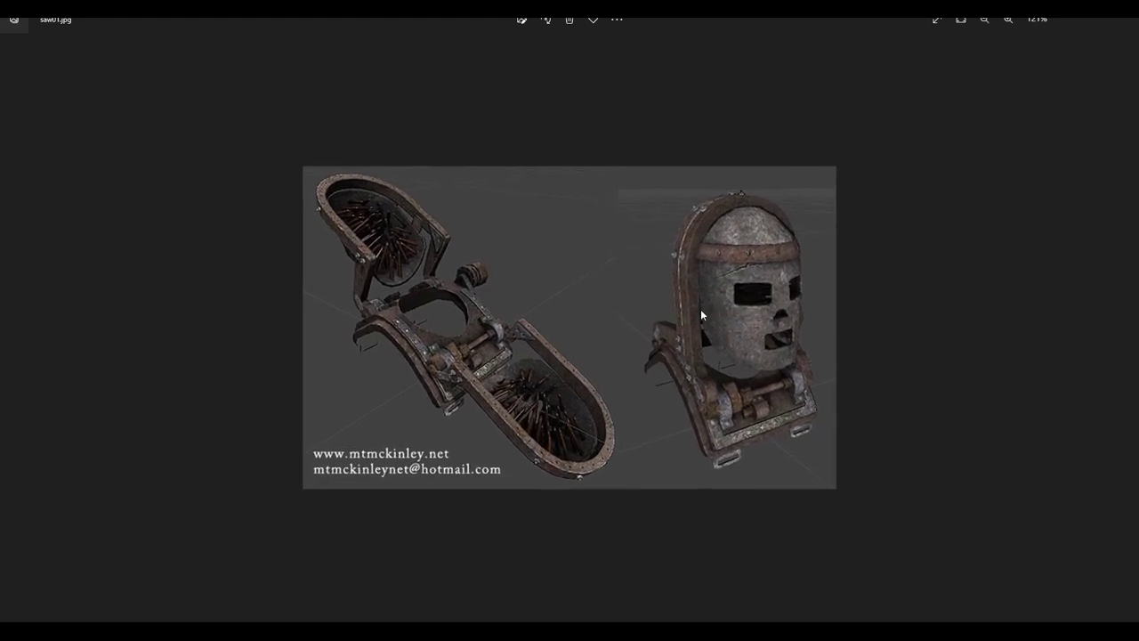
{"action": "scroll", "coordinate": [700, 312], "scroll_direction": "up", "scroll_amount": 1, "text": "ctrl"}
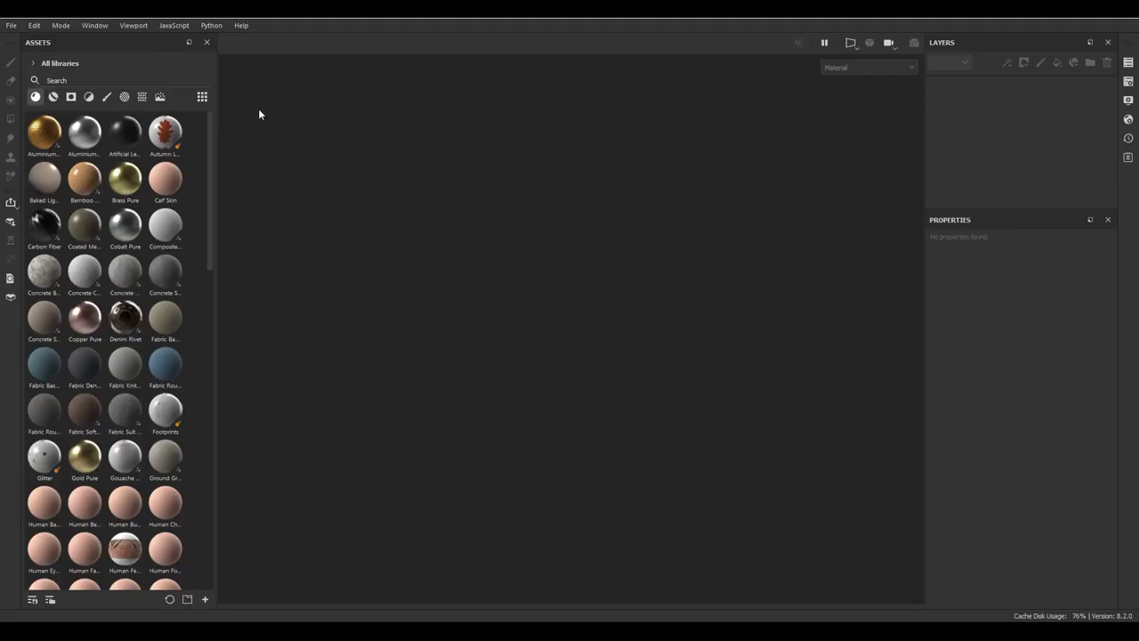
- Reopen the recent case1Interior project and orbit closer to the toad model
{"action": "left_click", "coordinate": [11, 25]}
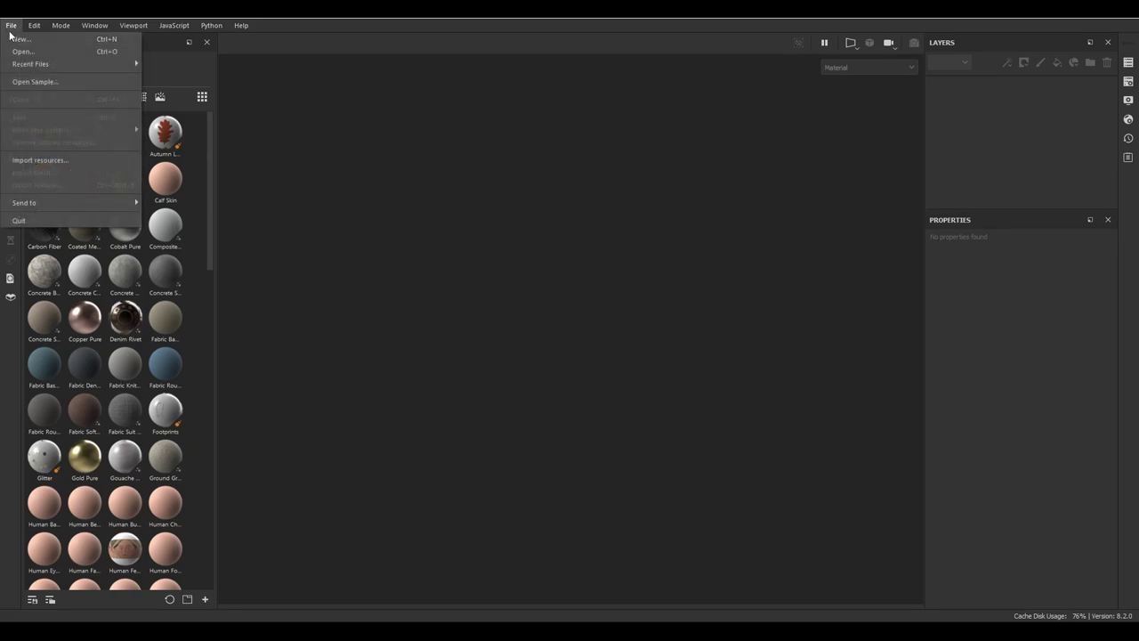
{"action": "mouse_move", "coordinate": [59, 62]}
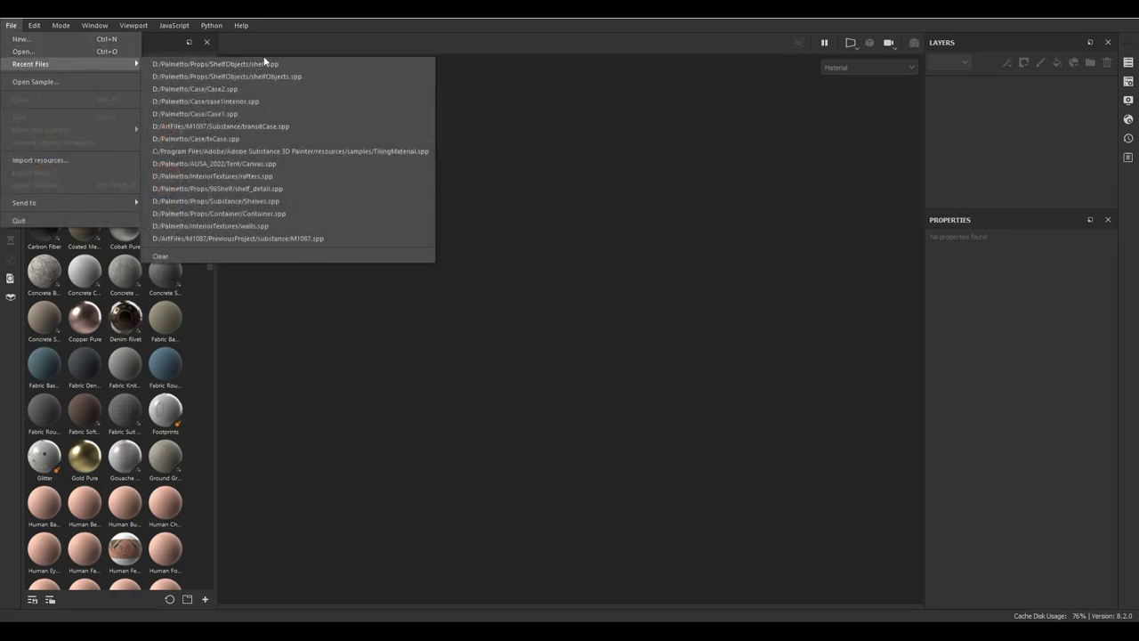
{"action": "left_click", "coordinate": [287, 101]}
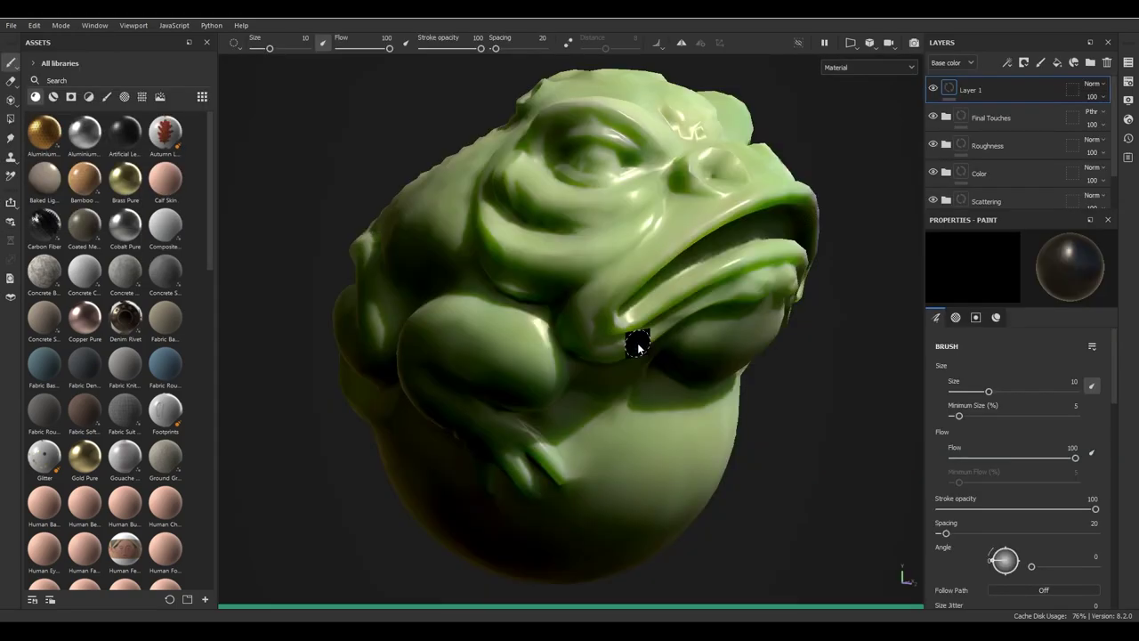
{"action": "mouse_move", "coordinate": [775, 364]}
{"action": "left_mouse_down", "text": "alt"}
{"action": "mouse_move", "coordinate": [445, 348]}
{"action": "mouse_move", "coordinate": [745, 414]}
{"action": "mouse_move", "coordinate": [462, 320]}
{"action": "mouse_move", "coordinate": [702, 226]}
{"action": "mouse_move", "coordinate": [433, 317]}
{"action": "mouse_move", "coordinate": [678, 354]}
{"action": "mouse_move", "coordinate": [623, 347]}
{"action": "mouse_move", "coordinate": [704, 345]}
{"action": "mouse_move", "coordinate": [729, 326]}
{"action": "mouse_move", "coordinate": [716, 308]}
{"action": "left_mouse_up", "text": "alt"}
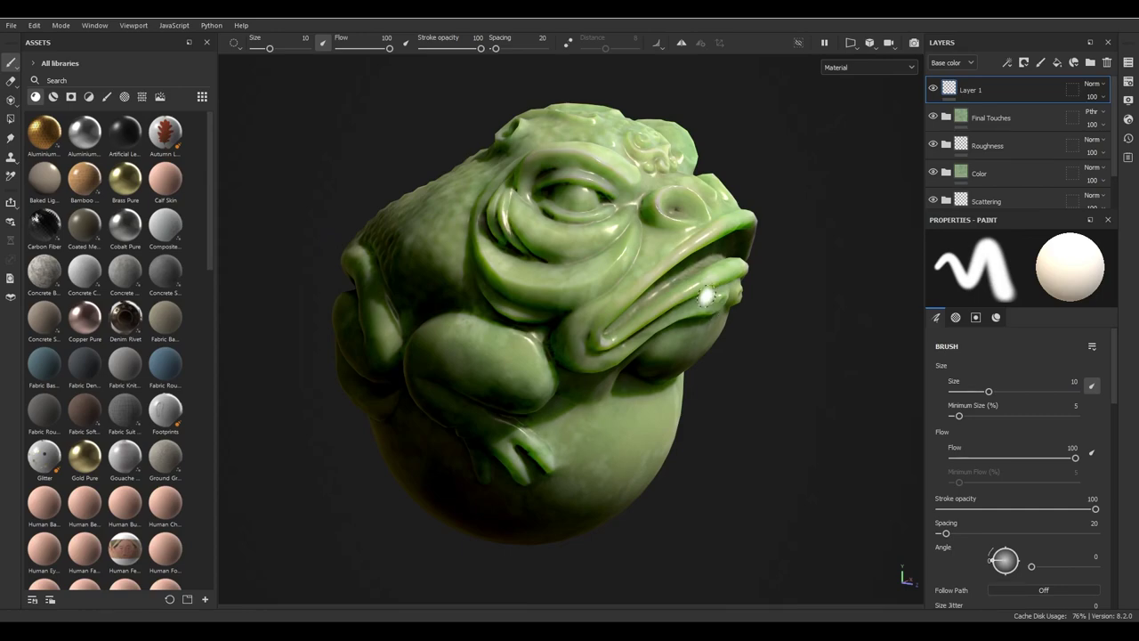
- Display only the Base color channel in the viewport and orbit to see the toad's other side
{"action": "key", "text": "b"}
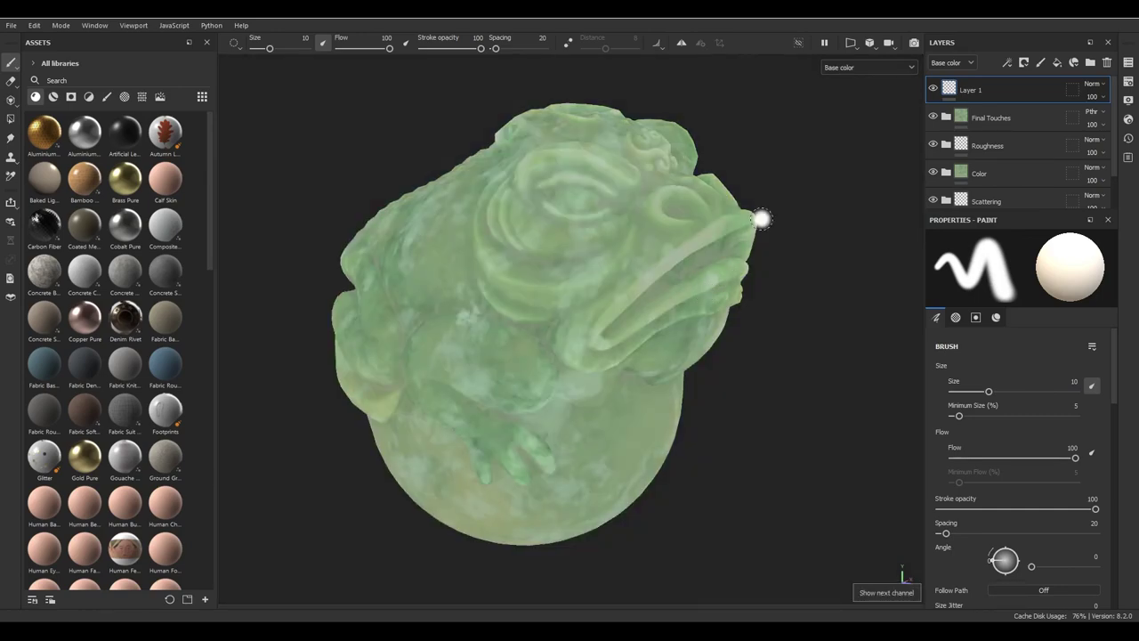
{"action": "left_click", "coordinate": [859, 69]}
{"action": "left_click", "coordinate": [862, 68]}
{"action": "left_click", "coordinate": [859, 62]}
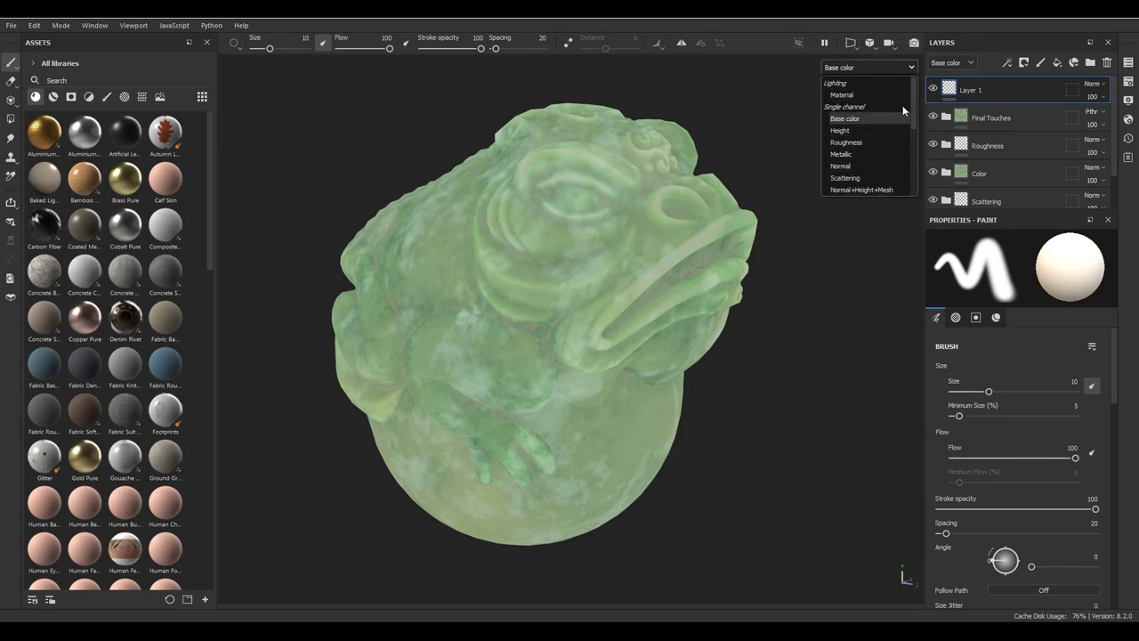
{"action": "mouse_move", "coordinate": [914, 91]}
{"action": "left_mouse_down"}
{"action": "mouse_move", "coordinate": [913, 173]}
{"action": "mouse_move", "coordinate": [909, 61]}
{"action": "left_mouse_up"}
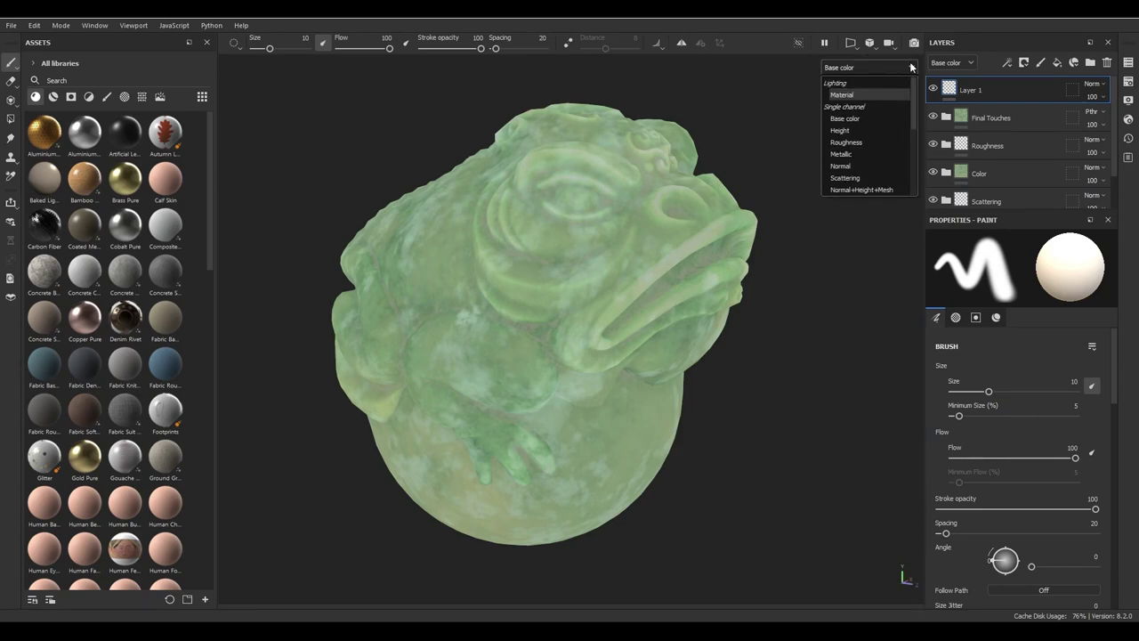
{"action": "left_click", "coordinate": [909, 64]}
{"action": "left_click_drag", "start_coordinate": [826, 287], "coordinate": [834, 122], "text": "alt"}
{"action": "mouse_move", "coordinate": [734, 134]}
{"action": "left_mouse_down", "text": "alt"}
{"action": "mouse_move", "coordinate": [582, 199]}
{"action": "mouse_move", "coordinate": [613, 255]}
{"action": "mouse_move", "coordinate": [584, 292]}
{"action": "mouse_move", "coordinate": [603, 292]}
{"action": "mouse_move", "coordinate": [436, 315]}
{"action": "mouse_move", "coordinate": [686, 306]}
{"action": "left_mouse_up", "text": "alt"}
- Show the 2D UV layout beside the 3D view and close the Assets, Layers and Properties panels
{"action": "key", "text": "F1"}
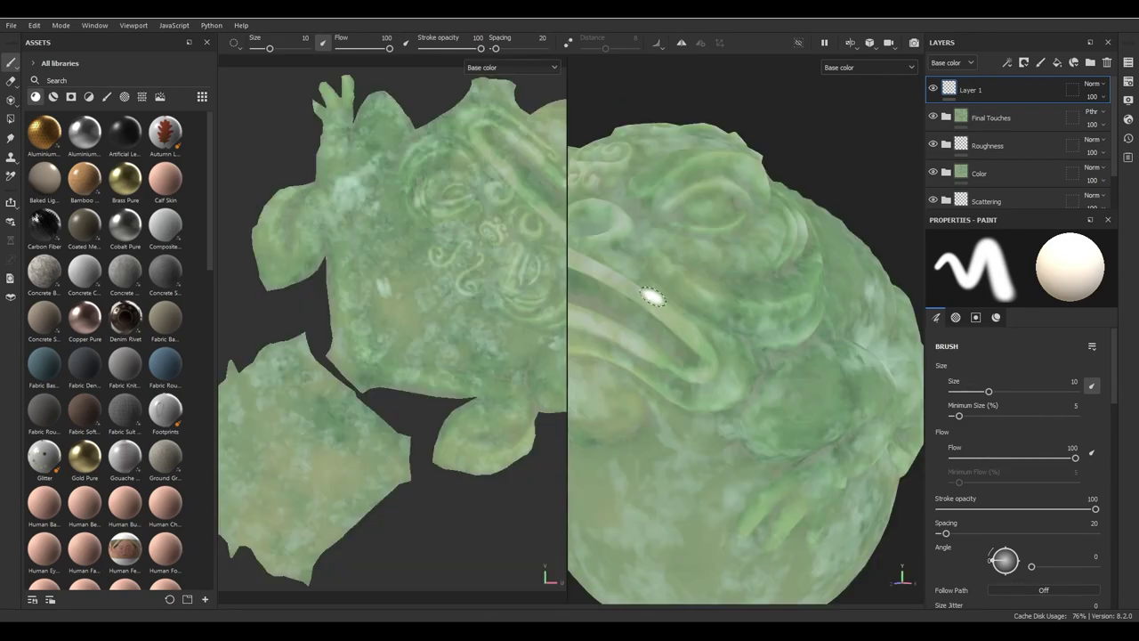
{"action": "scroll", "coordinate": [382, 318], "scroll_direction": "down", "scroll_amount": 3}
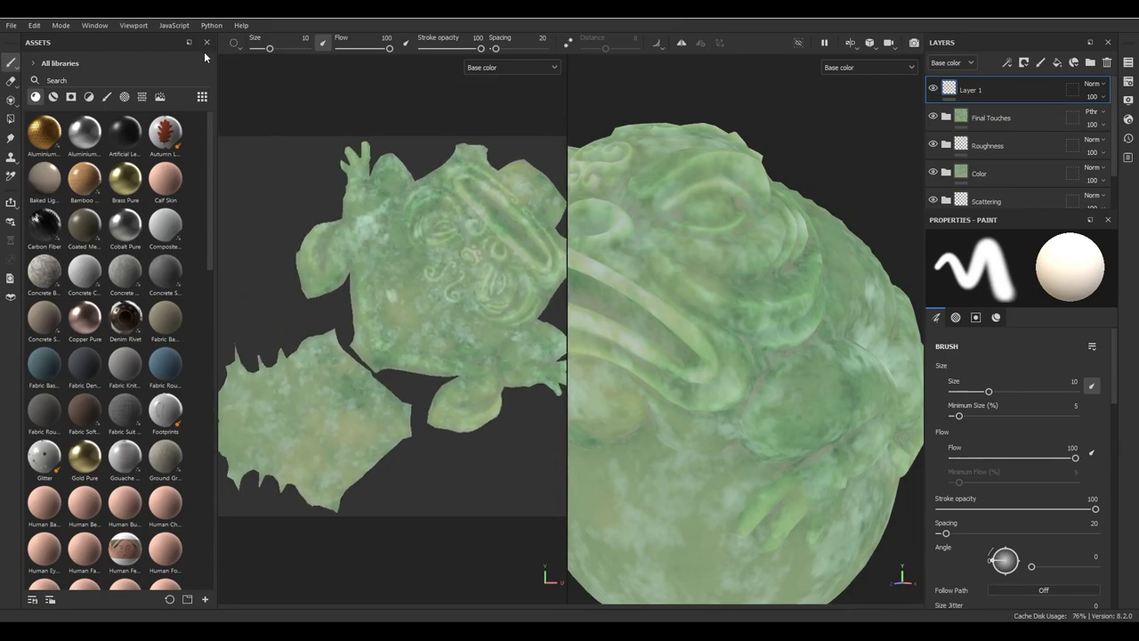
{"action": "left_click", "coordinate": [207, 42]}
{"action": "left_click", "coordinate": [1107, 42]}
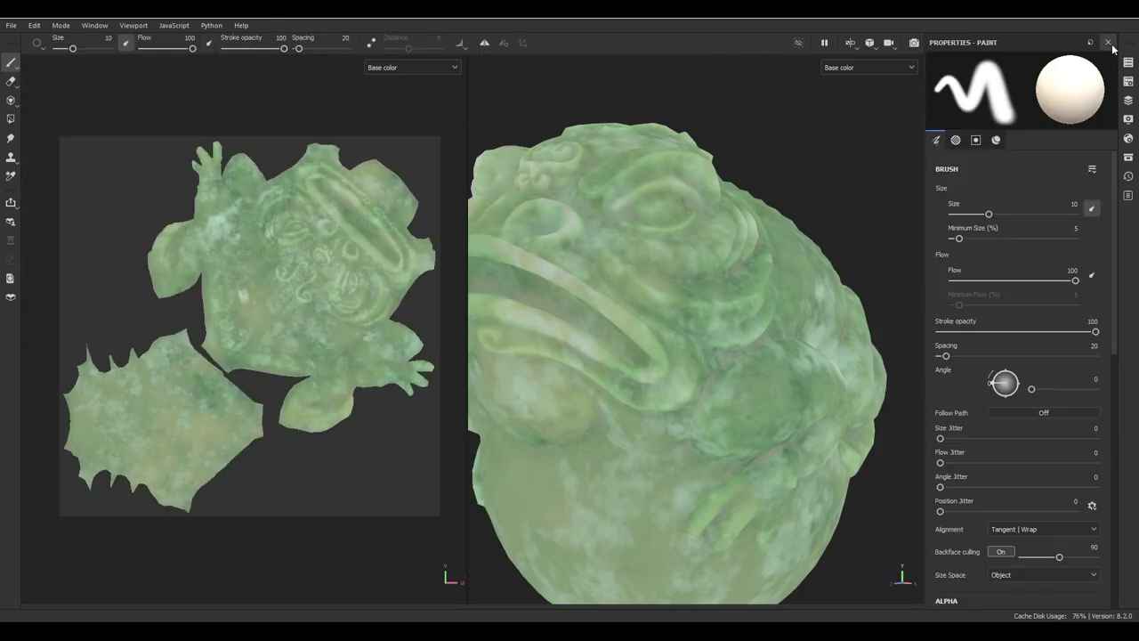
{"action": "left_click", "coordinate": [1107, 43]}
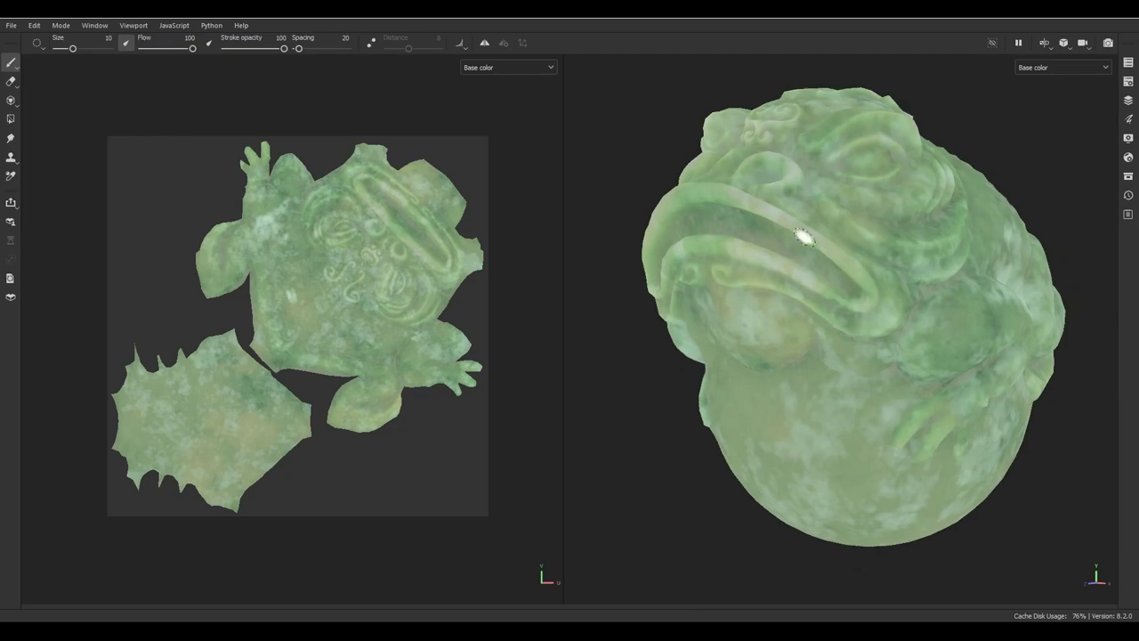
- Zoom and reframe the toad, then display the Height channel in both views
{"action": "scroll", "coordinate": [376, 360], "scroll_direction": "up", "scroll_amount": 5}
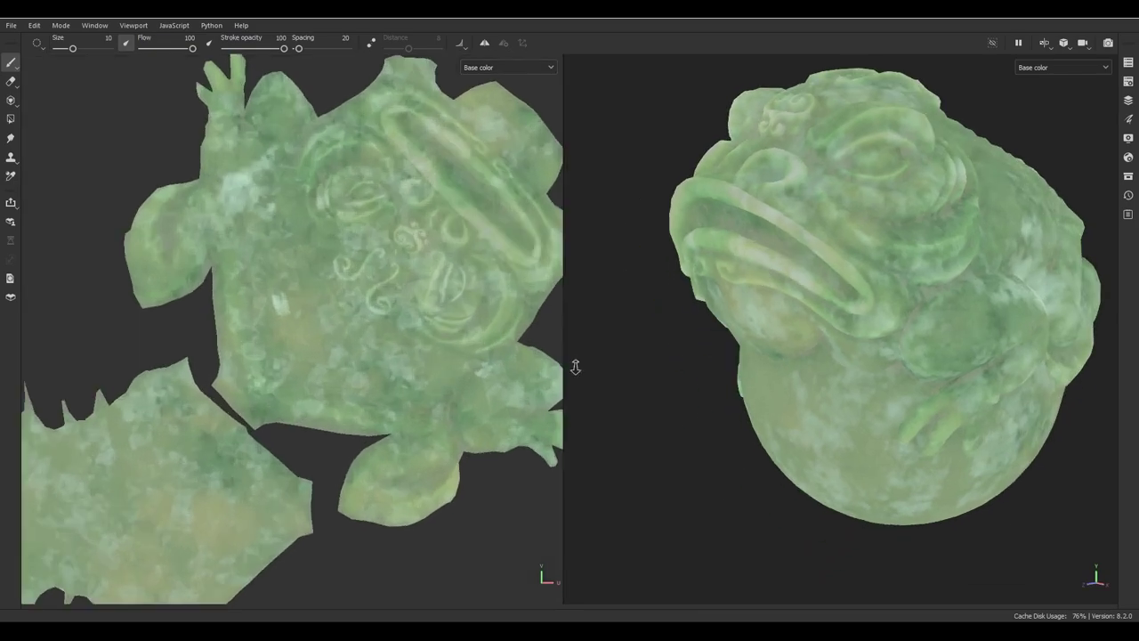
{"action": "scroll", "coordinate": [374, 347], "scroll_direction": "down", "scroll_amount": 2}
{"action": "scroll", "coordinate": [345, 353], "scroll_direction": "down", "scroll_amount": 4}
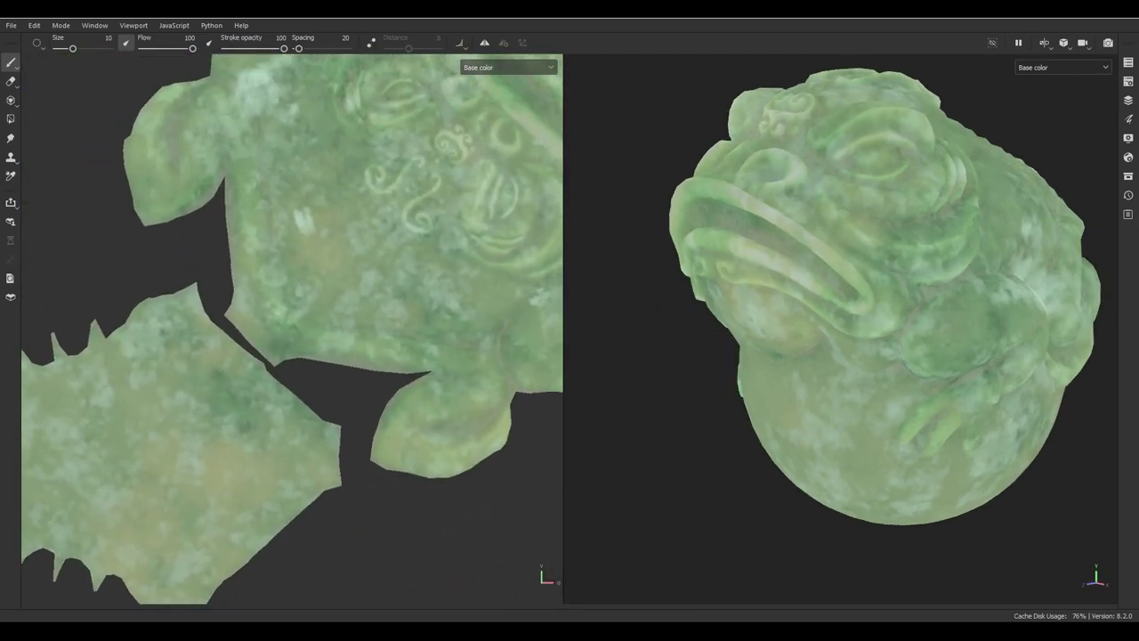
{"action": "scroll", "coordinate": [372, 331], "scroll_direction": "down", "scroll_amount": 1}
{"action": "left_click_drag", "start_coordinate": [902, 258], "coordinate": [928, 335], "text": "alt"}
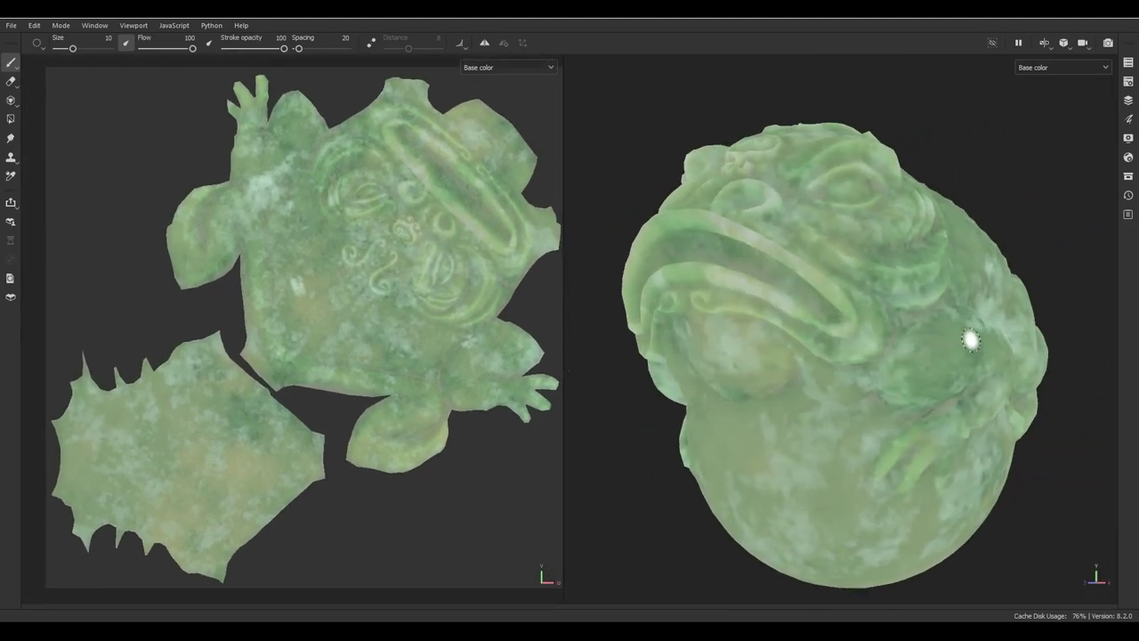
{"action": "key", "text": "c"}
{"action": "right_click_drag", "start_coordinate": [971, 340], "coordinate": [844, 330], "text": "alt"}
{"action": "left_click_drag", "start_coordinate": [844, 330], "coordinate": [849, 275], "text": "alt"}
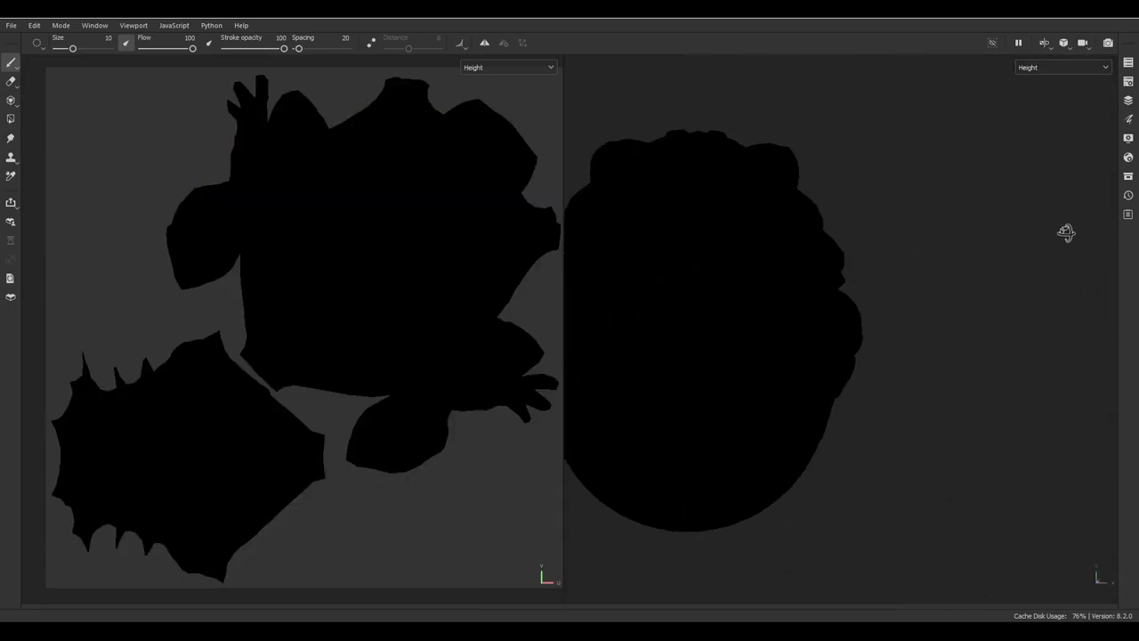
- Enlarge the toad in the 3D view and switch both views to the Roughness channel
{"action": "right_click_drag", "start_coordinate": [849, 275], "coordinate": [971, 330], "text": "alt"}
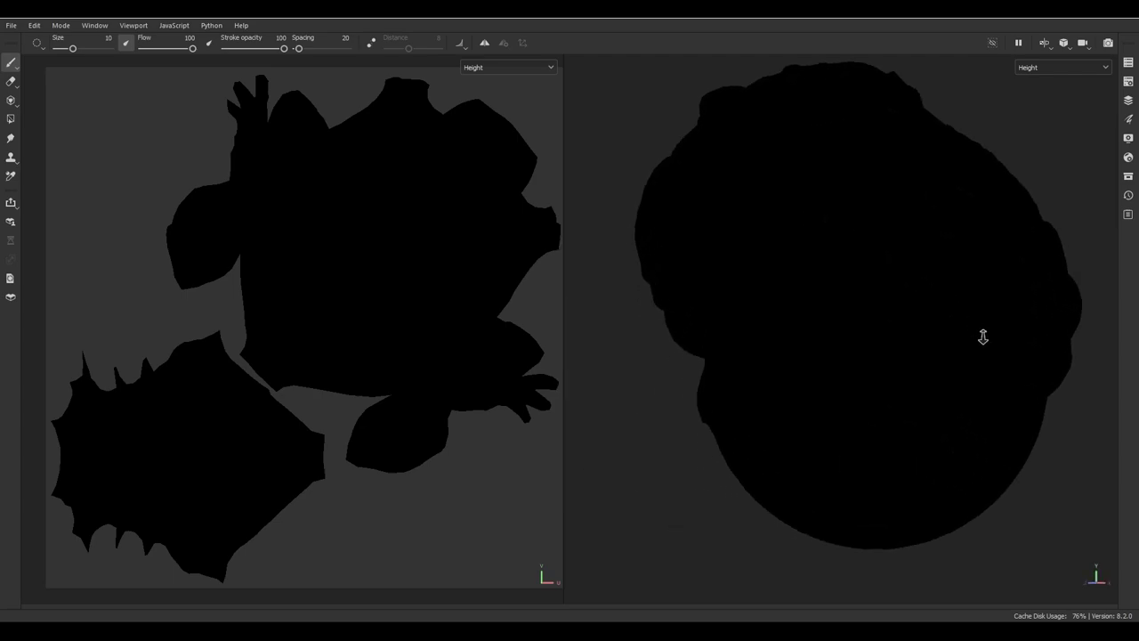
{"action": "middle_click_drag", "start_coordinate": [946, 323], "coordinate": [887, 320], "text": "alt"}
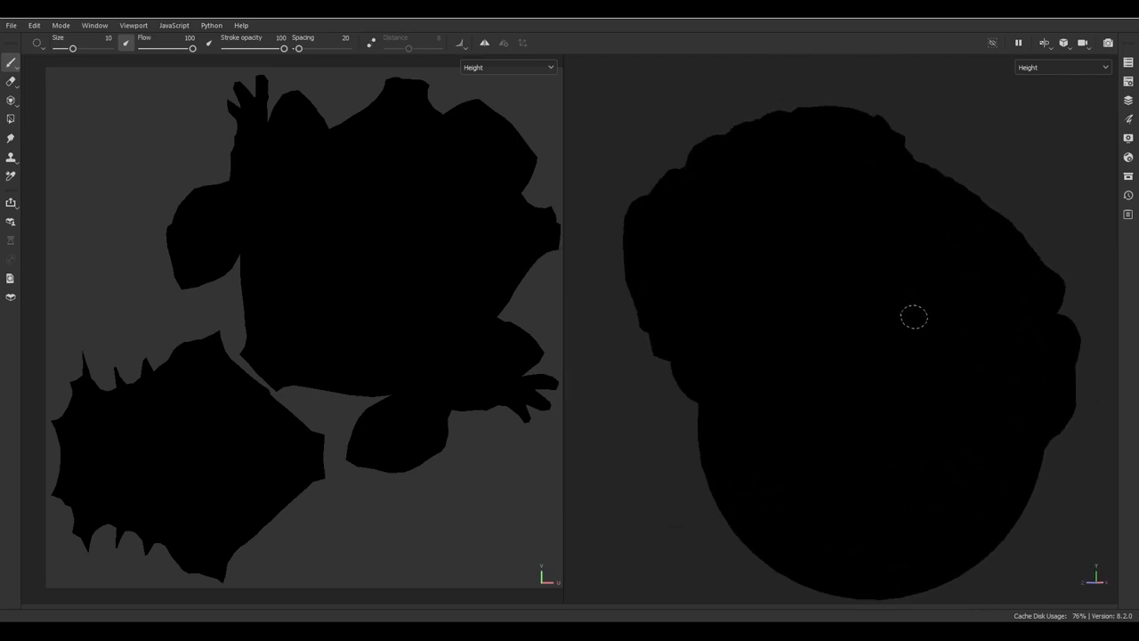
{"action": "key", "text": "c"}
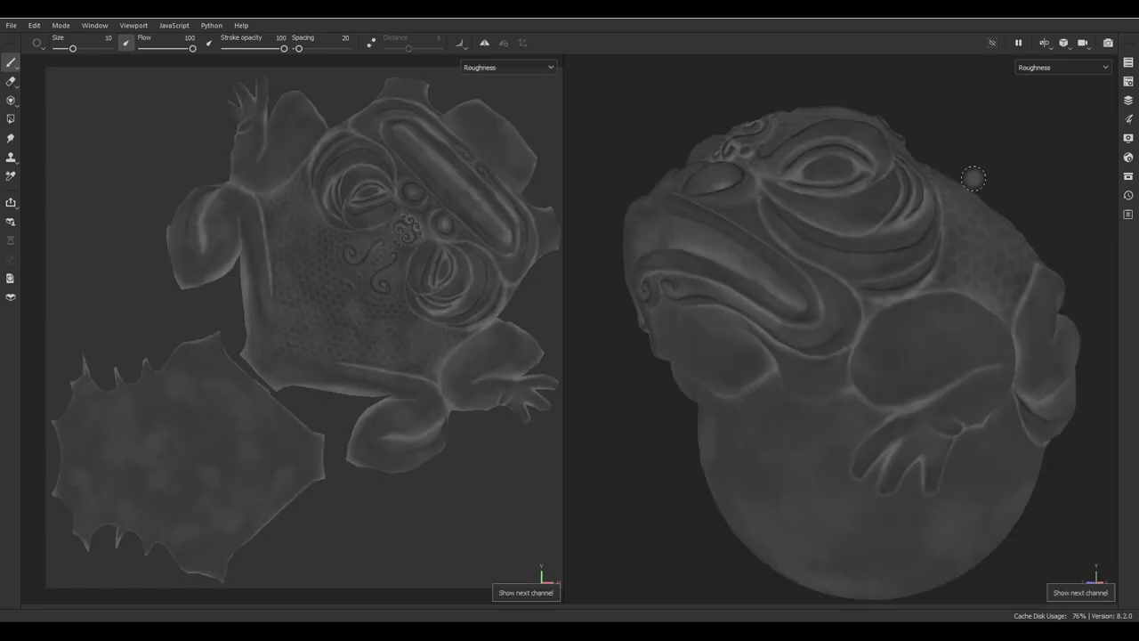
- Rotate, zoom and pan the UV layout to frame the whole frog island upright
{"action": "left_click_drag", "start_coordinate": [555, 147], "coordinate": [305, 264], "text": "alt"}
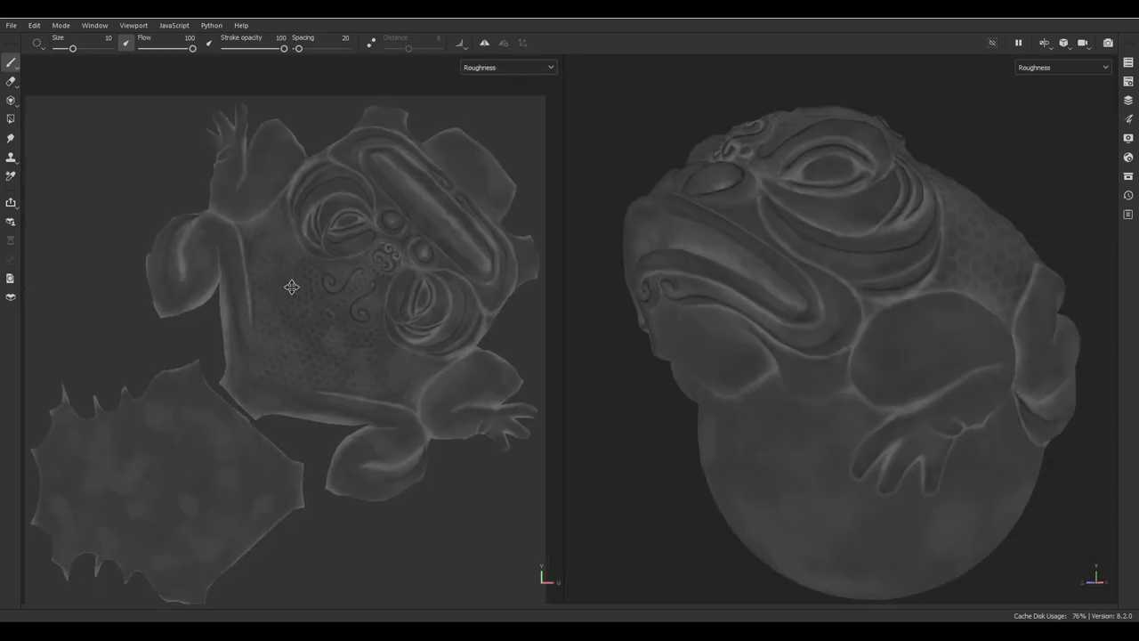
{"action": "scroll", "coordinate": [305, 264], "scroll_direction": "up", "scroll_amount": 6}
{"action": "scroll", "coordinate": [481, 457], "scroll_direction": "down", "scroll_amount": 5}
{"action": "left_click_drag", "start_coordinate": [165, 445], "coordinate": [230, 352], "text": "alt"}
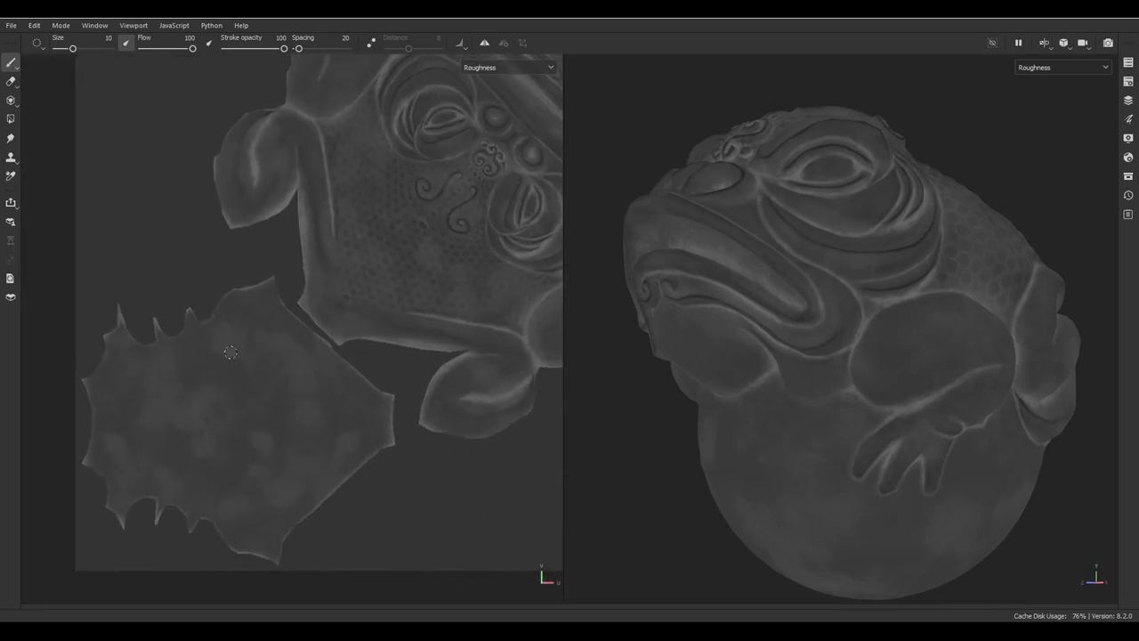
{"action": "left_click_drag", "start_coordinate": [231, 353], "coordinate": [334, 305], "text": "alt"}
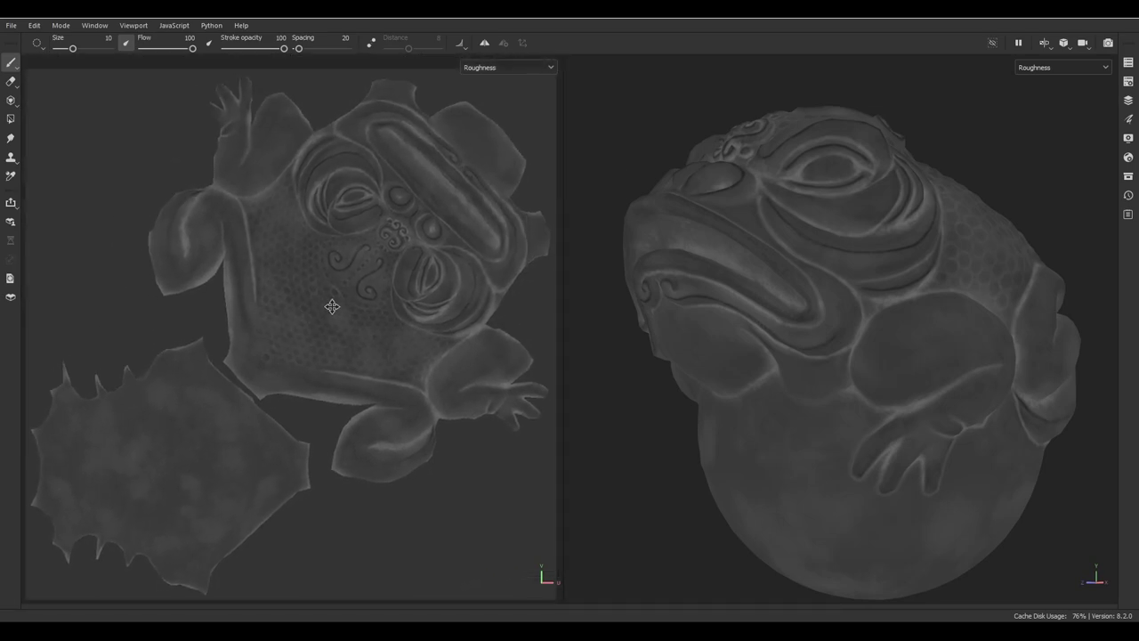
{"action": "middle_click_drag", "start_coordinate": [335, 305], "coordinate": [310, 317]}
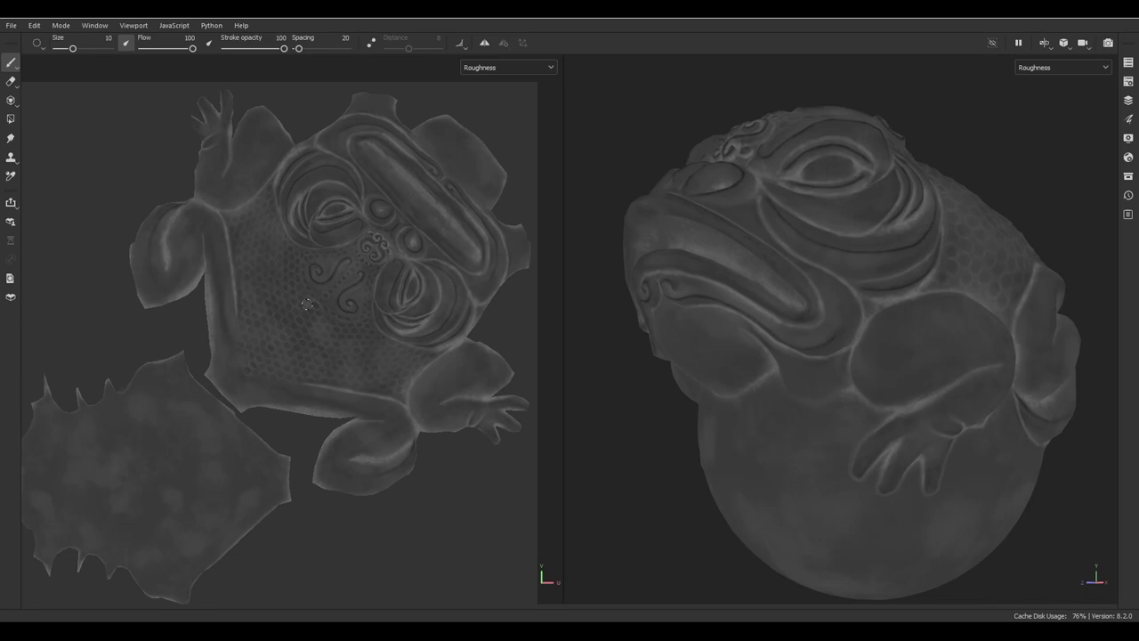
- Cycle the views through the Metallic, Normal and Scattering channels, fitting the texture square
{"action": "key", "text": "c"}
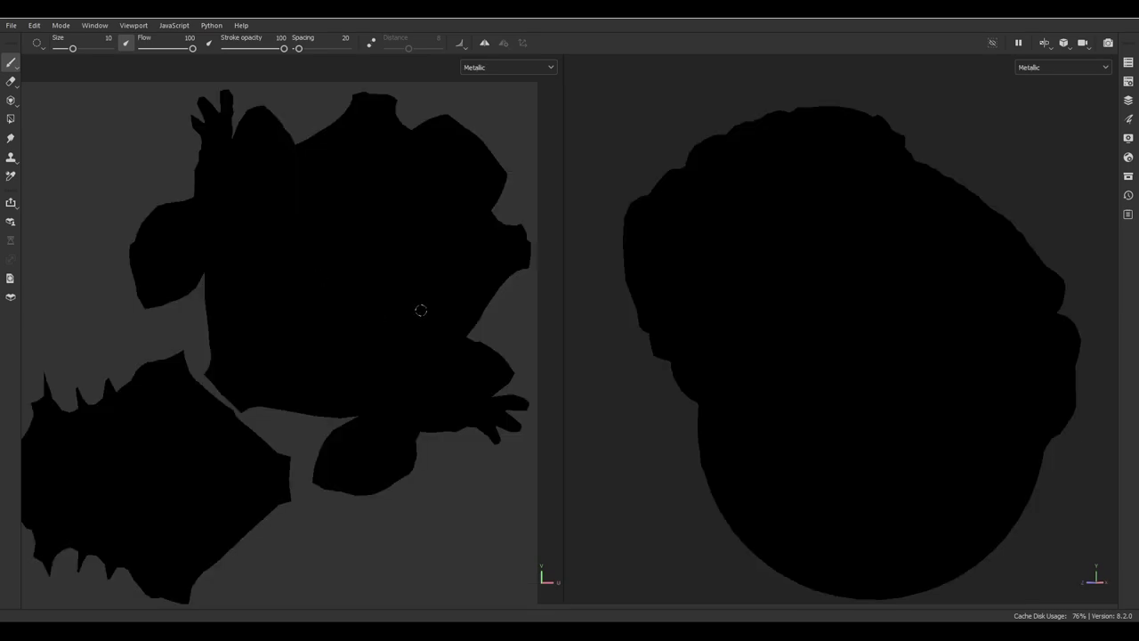
{"action": "middle_click_drag", "start_coordinate": [410, 323], "coordinate": [382, 326]}
{"action": "key", "text": "c"}
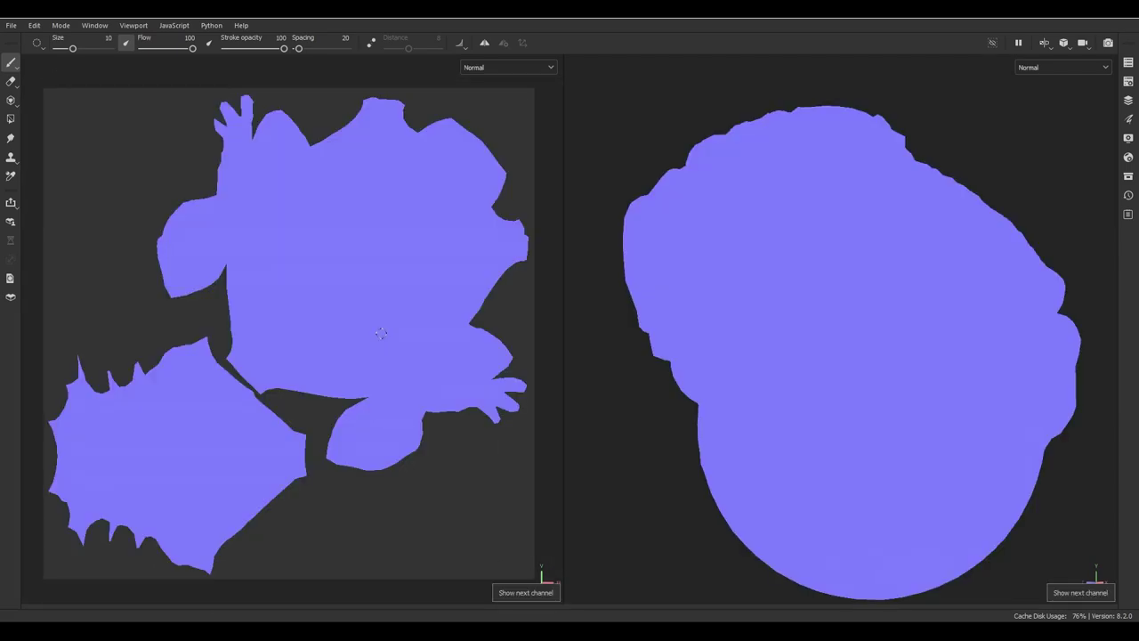
{"action": "key", "text": "c"}
- Zoom the UV view onto the toad's eye and face, then show Normal+Height+Mesh
{"action": "scroll", "coordinate": [267, 356], "scroll_direction": "up", "scroll_amount": 6}
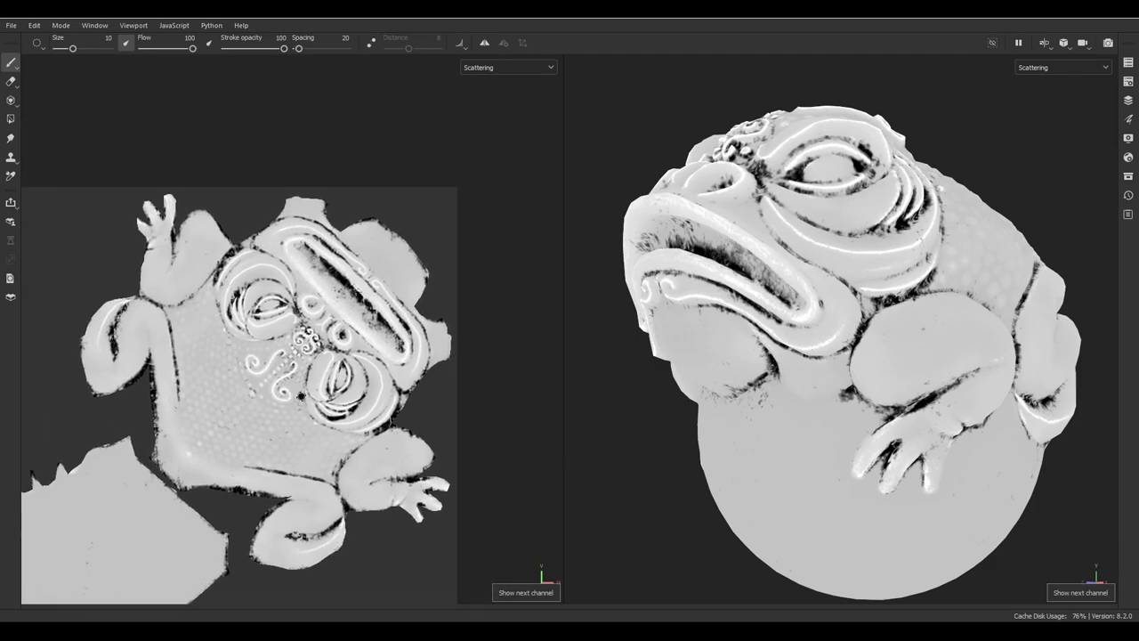
{"action": "scroll", "coordinate": [240, 388], "scroll_direction": "down", "scroll_amount": 5}
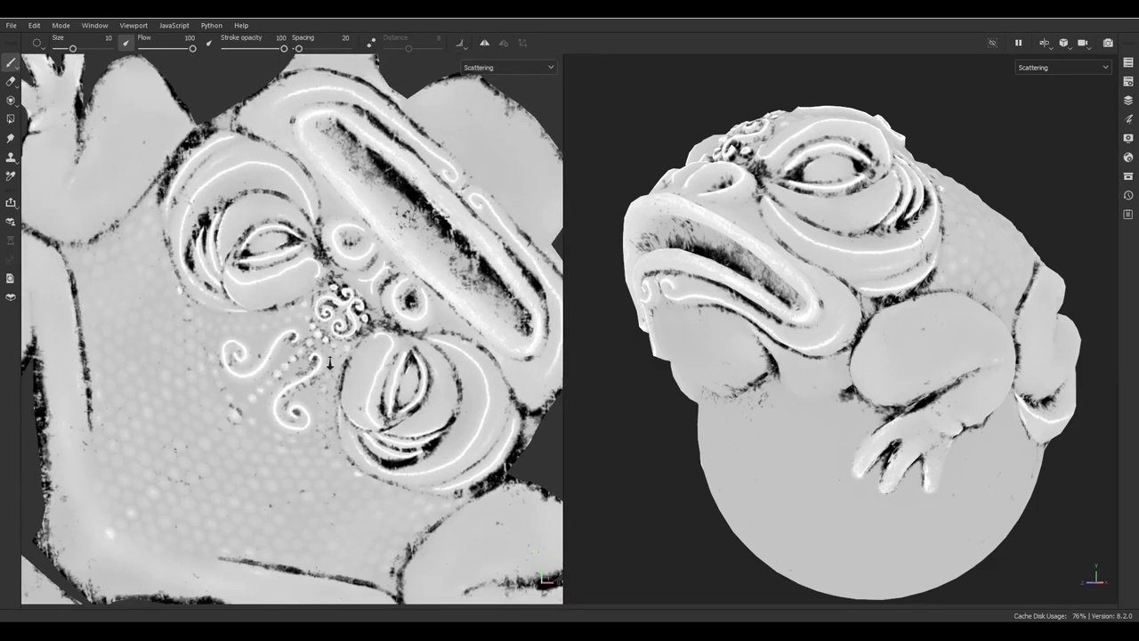
{"action": "scroll", "coordinate": [213, 374], "scroll_direction": "up", "scroll_amount": 6}
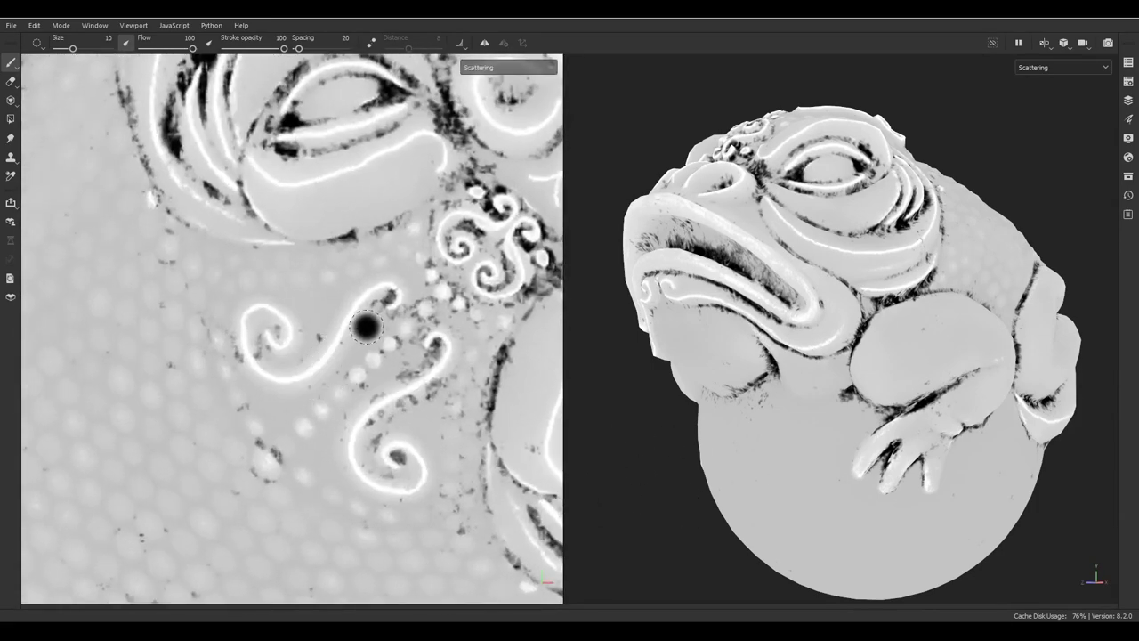
{"action": "middle_click_drag", "start_coordinate": [257, 365], "coordinate": [343, 291]}
{"action": "scroll", "coordinate": [347, 303], "scroll_direction": "down", "scroll_amount": 3}
{"action": "middle_click_drag", "start_coordinate": [387, 436], "coordinate": [380, 346]}
{"action": "key", "text": "c"}
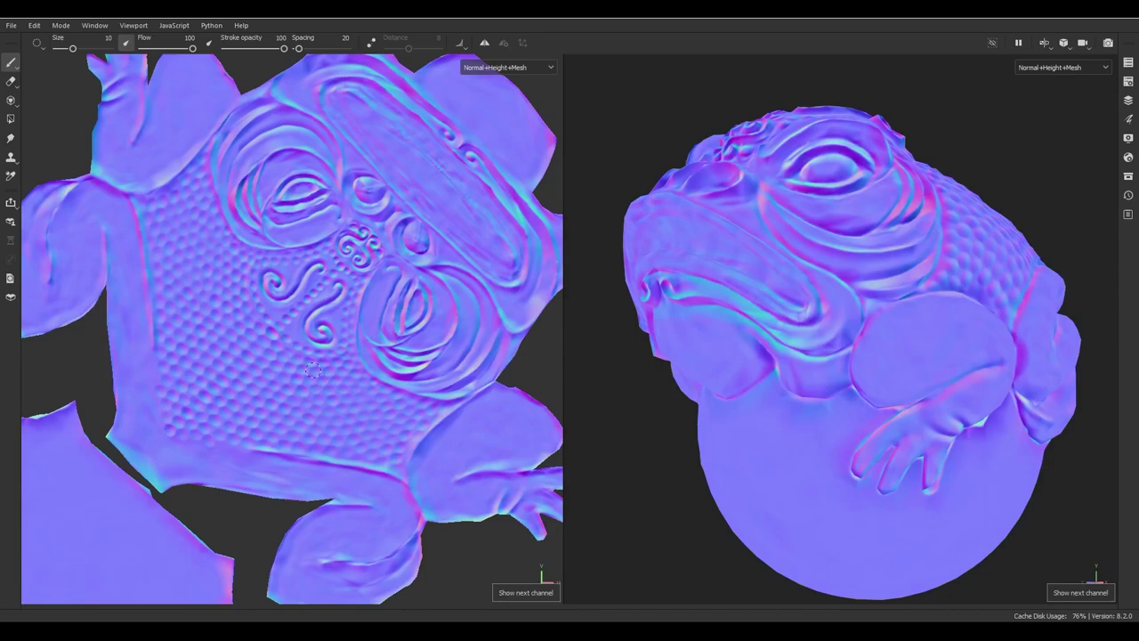
{"action": "scroll", "coordinate": [313, 372], "scroll_direction": "down", "scroll_amount": 3}
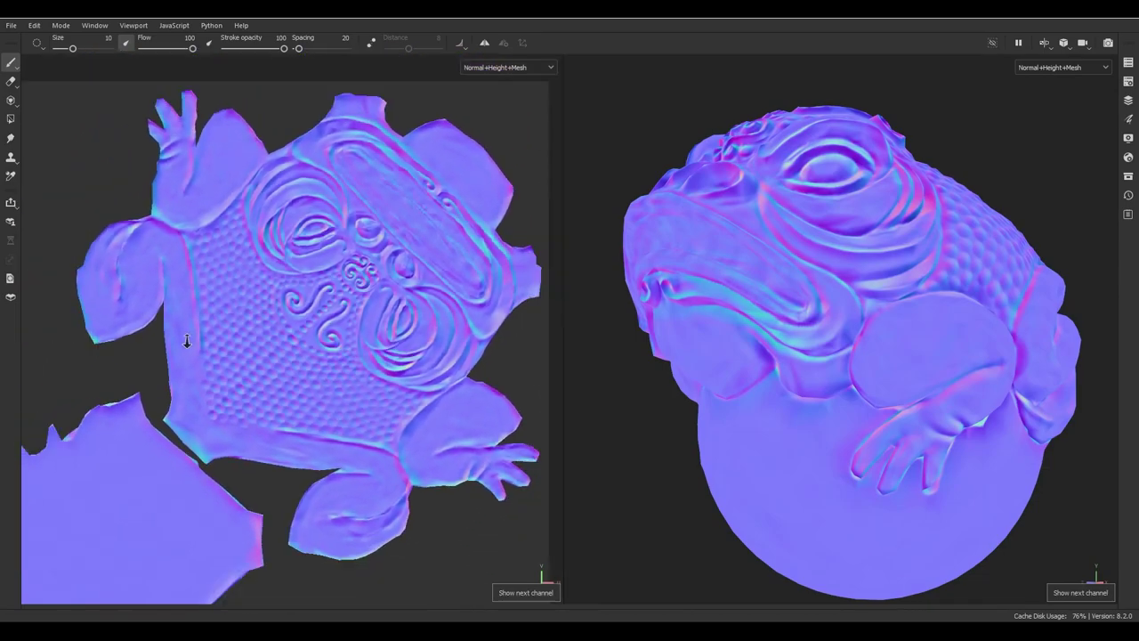
- Orbit the toad to a front view and zoom the UV view onto the eye stripes
{"action": "scroll", "coordinate": [217, 345], "scroll_direction": "up", "scroll_amount": 5}
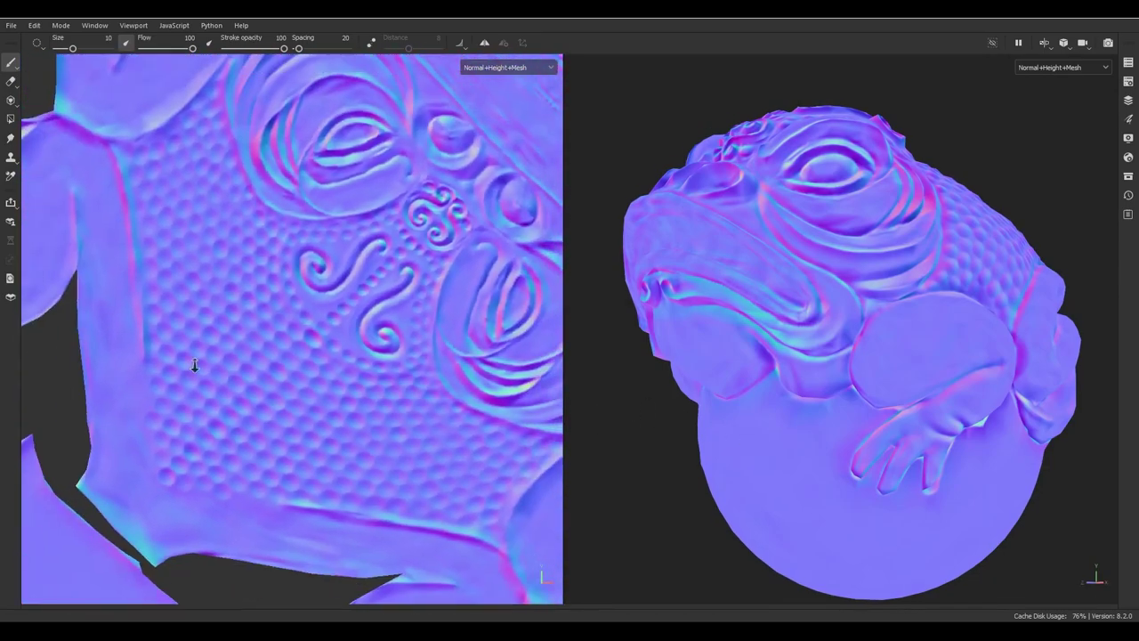
{"action": "left_click_drag", "start_coordinate": [895, 318], "coordinate": [958, 361], "text": "alt"}
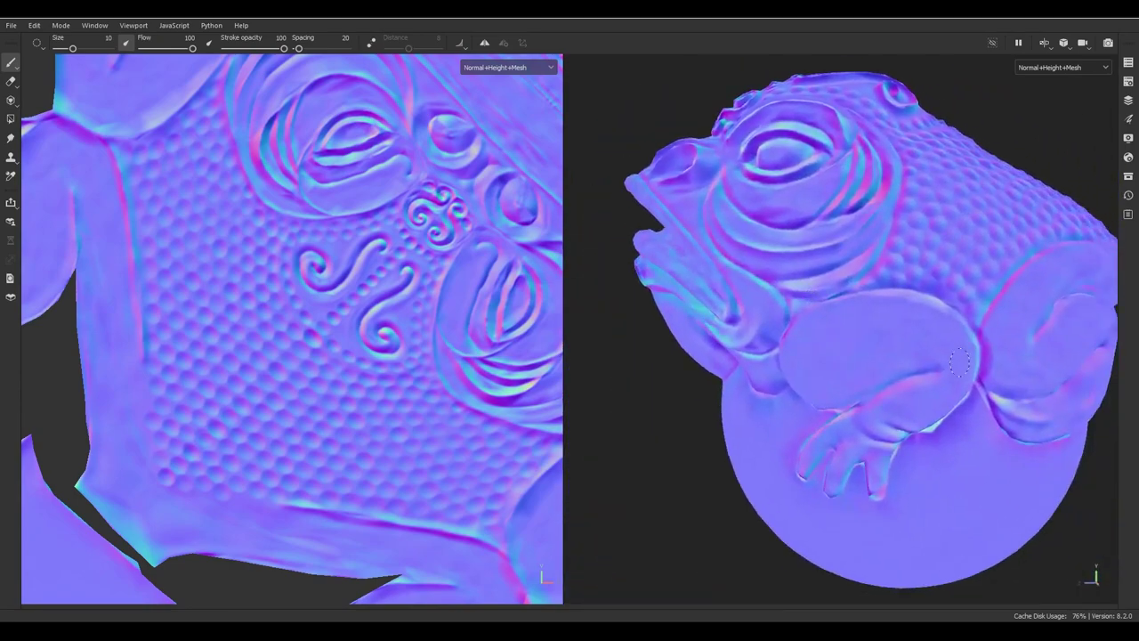
{"action": "scroll", "coordinate": [958, 361], "scroll_direction": "down", "scroll_amount": 3}
{"action": "scroll", "coordinate": [750, 348], "scroll_direction": "up", "scroll_amount": 3}
{"action": "middle_click_drag", "start_coordinate": [402, 303], "coordinate": [188, 285]}
{"action": "scroll", "coordinate": [310, 259], "scroll_direction": "up", "scroll_amount": 10}
{"action": "middle_click_drag", "start_coordinate": [310, 259], "coordinate": [445, 378]}
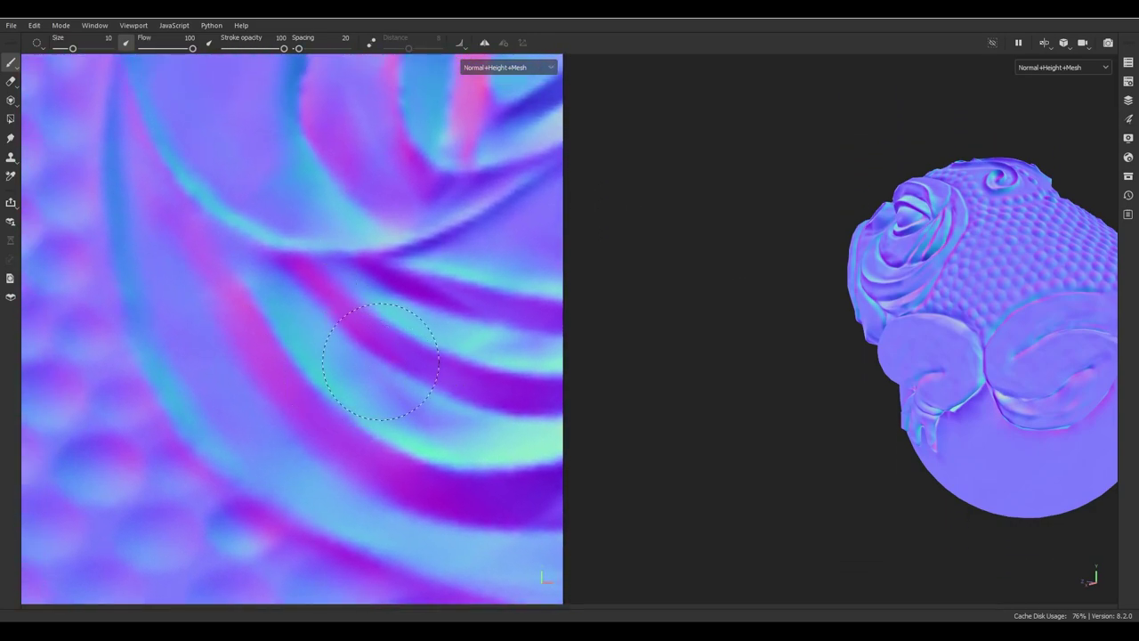
- Shrink the brush size from 10 to 0.84 and frame the swirls and dots
{"action": "key", "text": "["}
{"action": "key", "text": "["}
{"action": "key", "text": "["}
{"action": "key", "text": "["}
{"action": "key", "text": "["}
{"action": "key", "text": "["}
{"action": "middle_click_drag", "start_coordinate": [324, 341], "coordinate": [366, 322]}
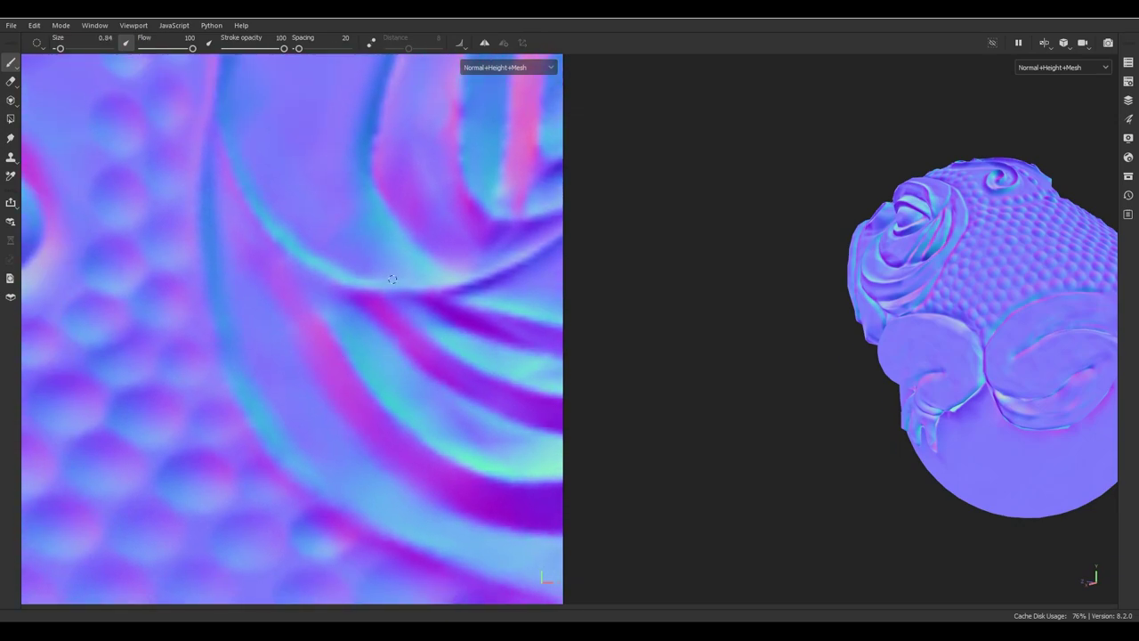
{"action": "scroll", "coordinate": [391, 279], "scroll_direction": "down", "scroll_amount": 5}
{"action": "mouse_move", "coordinate": [262, 371]}
{"action": "middle_mouse_down"}
{"action": "mouse_move", "coordinate": [335, 466]}
{"action": "mouse_move", "coordinate": [254, 374]}
{"action": "middle_mouse_up"}
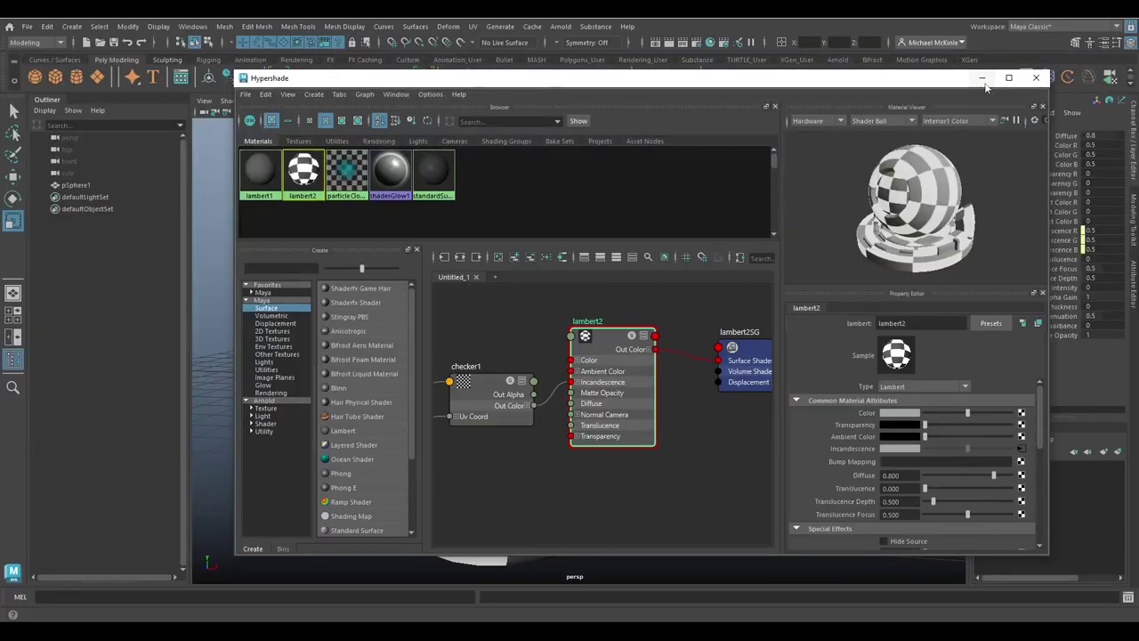
- Close the material editor and frame the checkered sphere with an enlarged move manipulator
{"action": "left_click", "coordinate": [986, 80]}
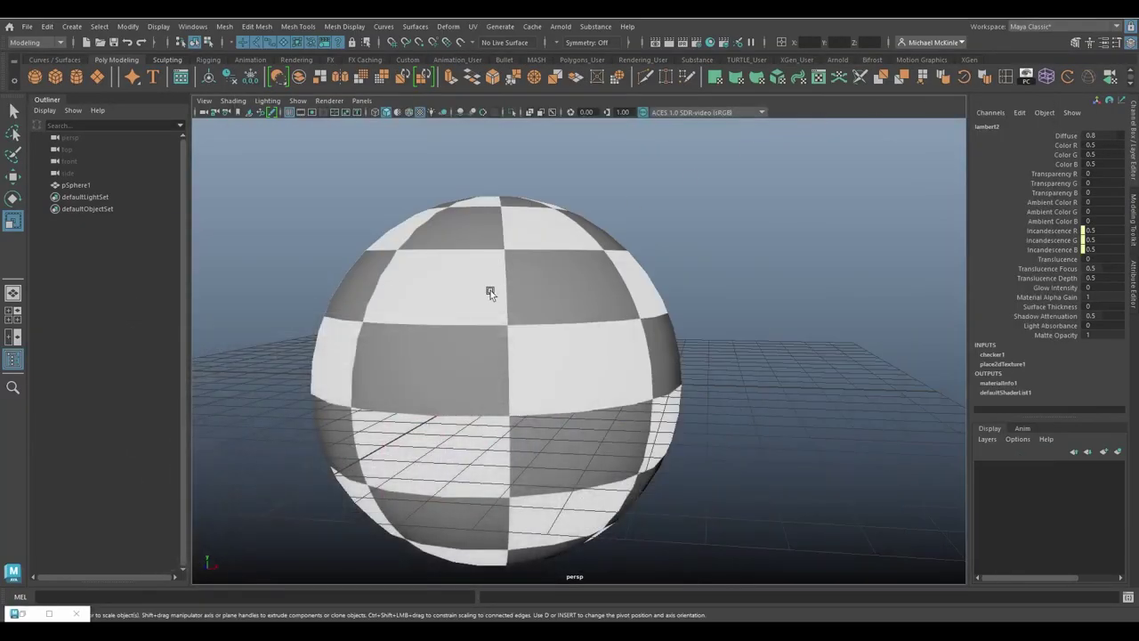
{"action": "left_click_drag", "start_coordinate": [499, 281], "coordinate": [398, 347], "text": "alt"}
{"action": "left_click_drag", "start_coordinate": [262, 559], "coordinate": [196, 577], "text": "alt"}
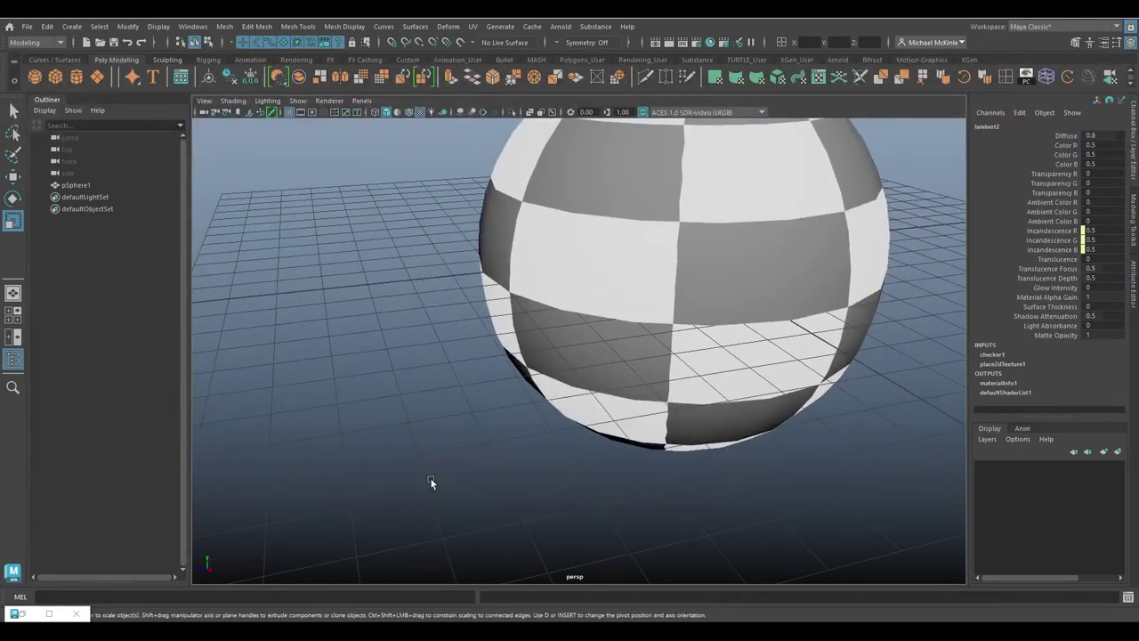
{"action": "left_click", "coordinate": [687, 329]}
{"action": "key", "text": "f"}
{"action": "key", "text": "w"}
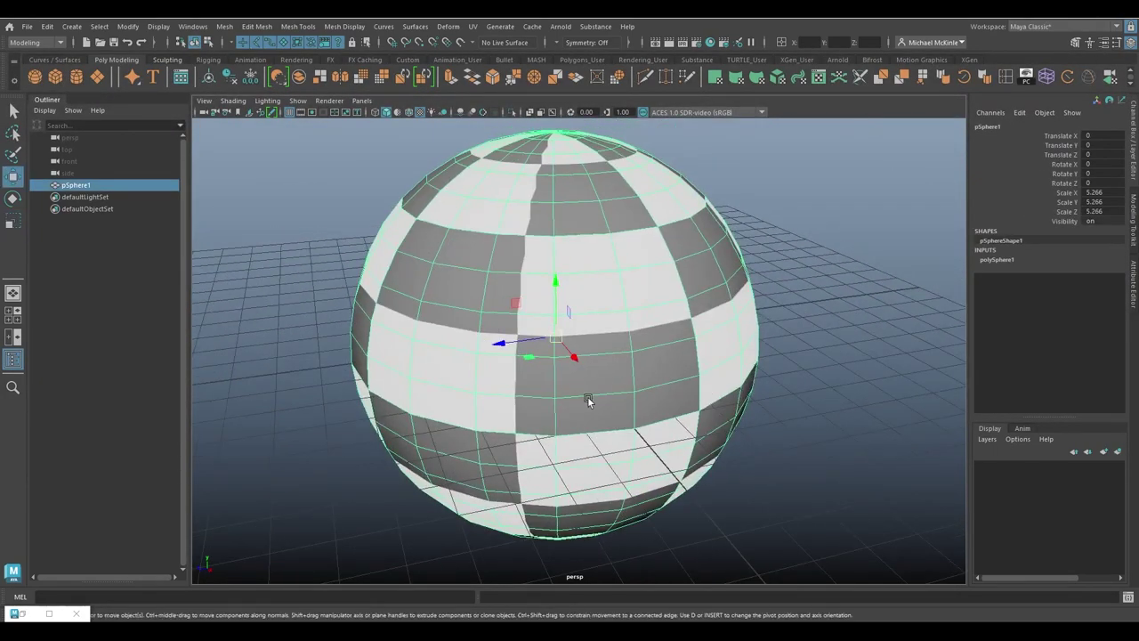
{"action": "right_click_drag", "start_coordinate": [673, 376], "coordinate": [267, 348], "text": "alt"}
{"action": "key", "text": "equal"}
{"action": "key", "text": "equal"}
{"action": "key", "text": "equal"}
{"action": "middle_click_drag", "start_coordinate": [674, 293], "coordinate": [727, 360], "text": "alt"}
{"action": "left_click_drag", "start_coordinate": [728, 359], "coordinate": [613, 224], "text": "alt"}
- Move pSphere1 to Translate X 3.28 and Translate Z 5.722, then switch to Photoshop
{"action": "left_click", "coordinate": [578, 178]}
{"action": "left_click", "coordinate": [583, 345]}
{"action": "key", "text": "ctrl+z"}
{"action": "left_click", "coordinate": [620, 231]}
{"action": "left_click", "coordinate": [617, 381]}
{"action": "left_click_drag", "start_coordinate": [669, 419], "coordinate": [692, 428]}
{"action": "left_click_drag", "start_coordinate": [497, 417], "coordinate": [405, 436]}
{"action": "left_click", "coordinate": [681, 376]}
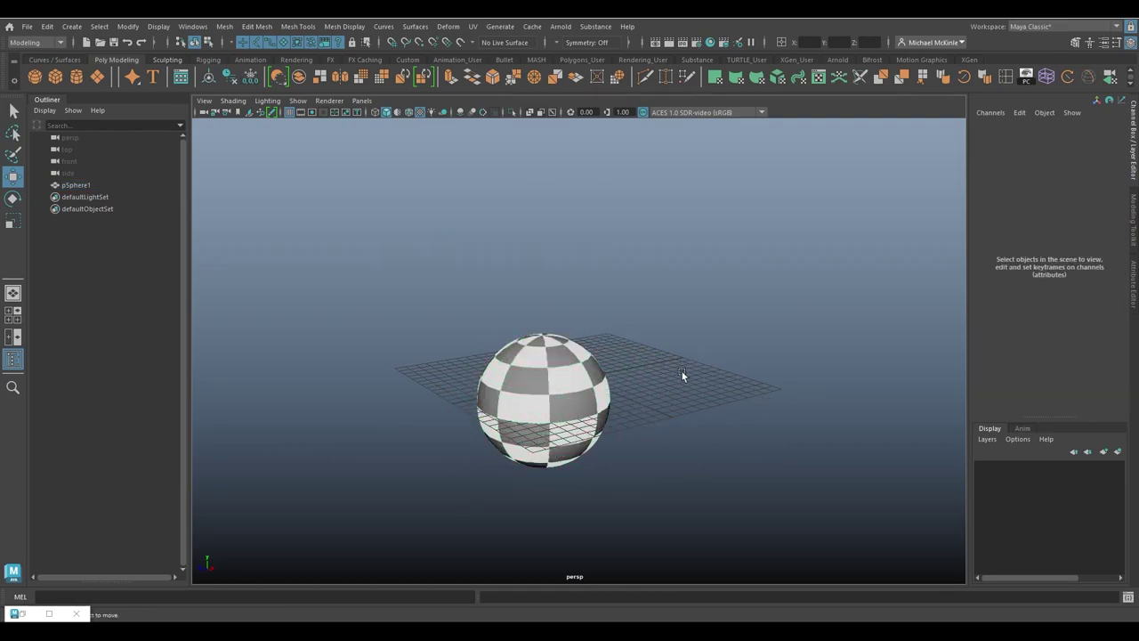
{"action": "left_click", "coordinate": [605, 392]}
{"action": "middle_click_drag", "start_coordinate": [618, 391], "coordinate": [650, 385], "text": "alt"}
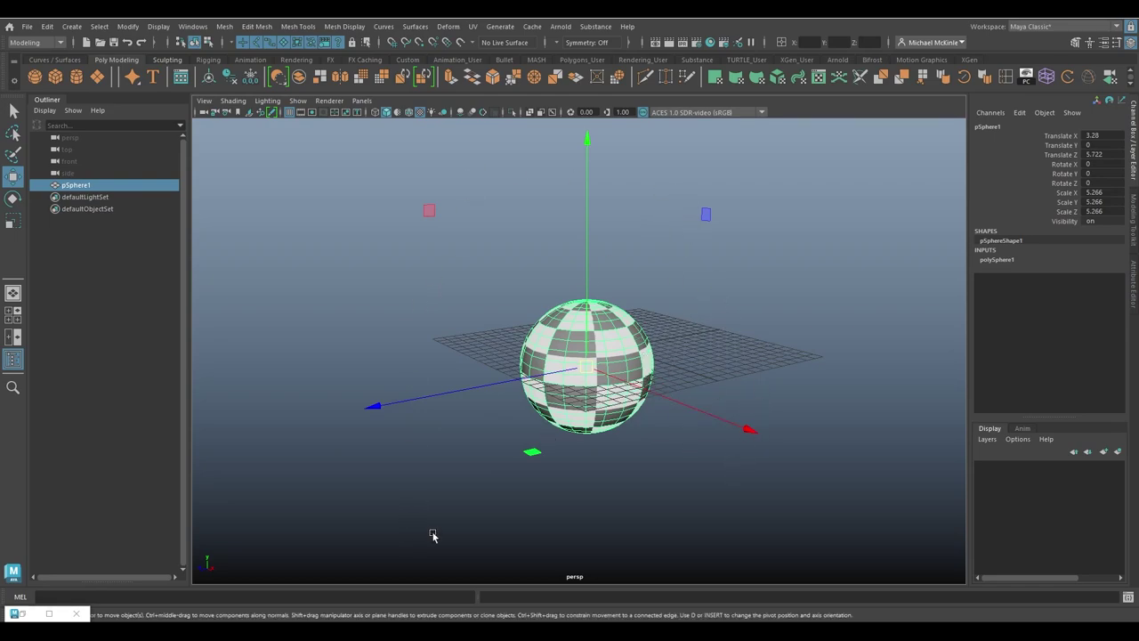
{"action": "key", "text": "alt+Tab"}
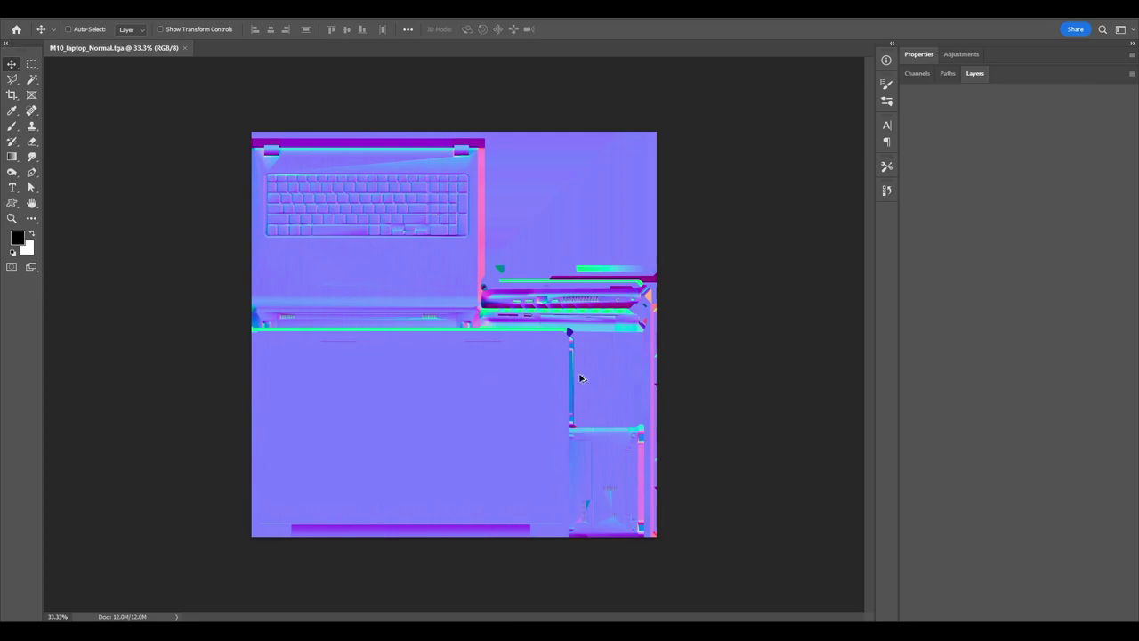
- Zoom the M10_laptop_Normal.tga normal map to 50% and pan across it
{"action": "key", "text": "ctrl+plus"}
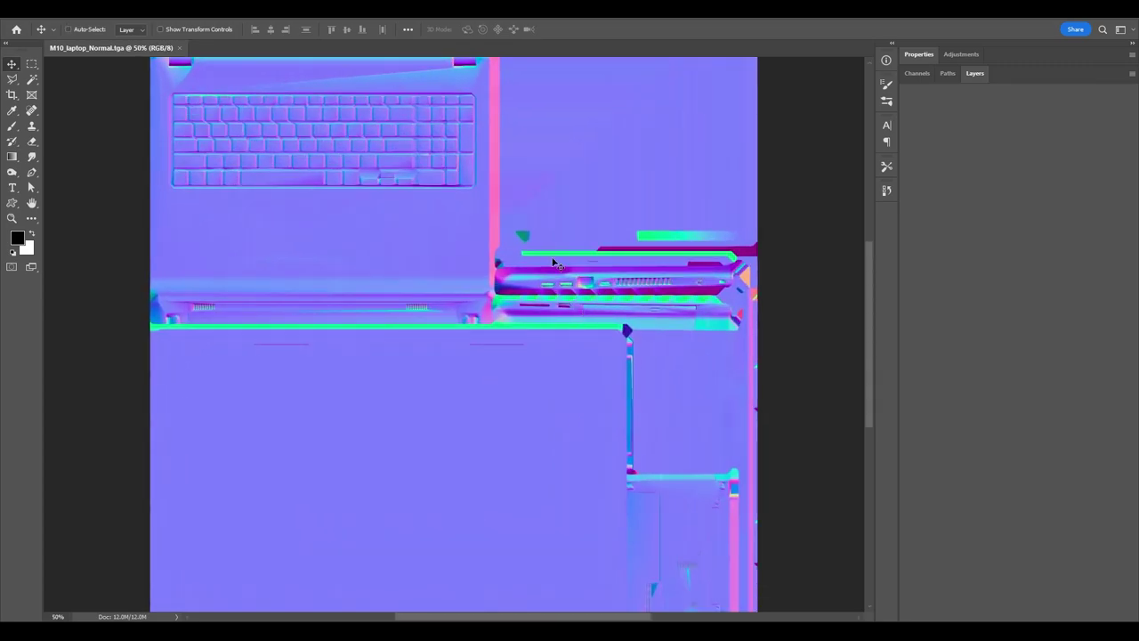
{"action": "left_click_drag", "start_coordinate": [496, 246], "coordinate": [541, 302]}
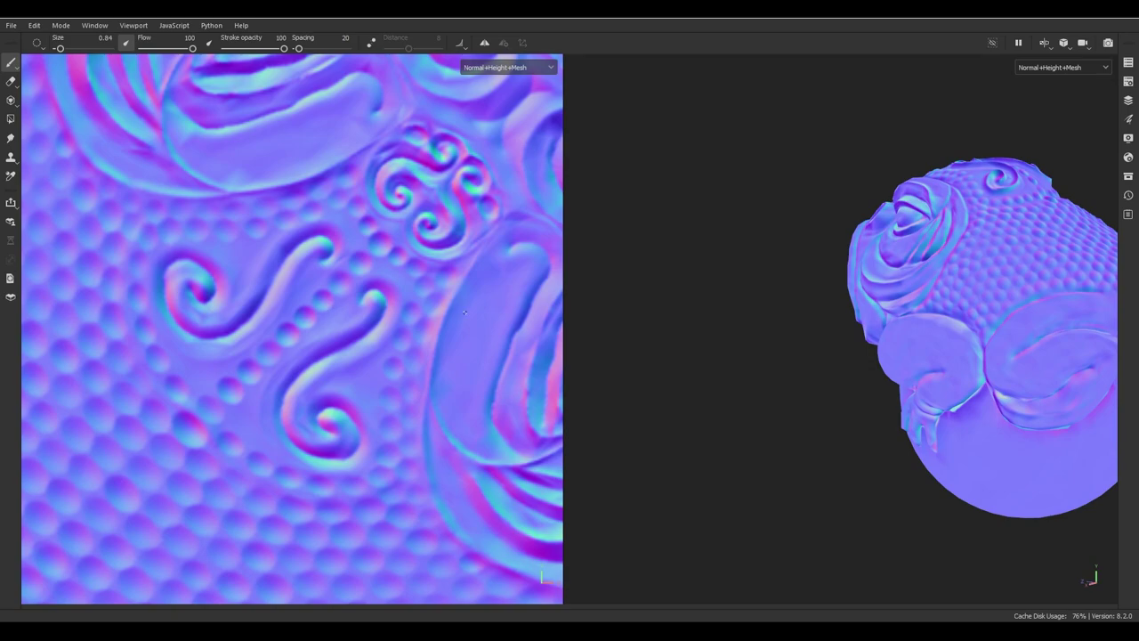
- Switch both views to the Material channel, showing the jade-green toad and swirls
{"action": "left_click_drag", "start_coordinate": [1017, 311], "coordinate": [961, 341], "text": "alt"}
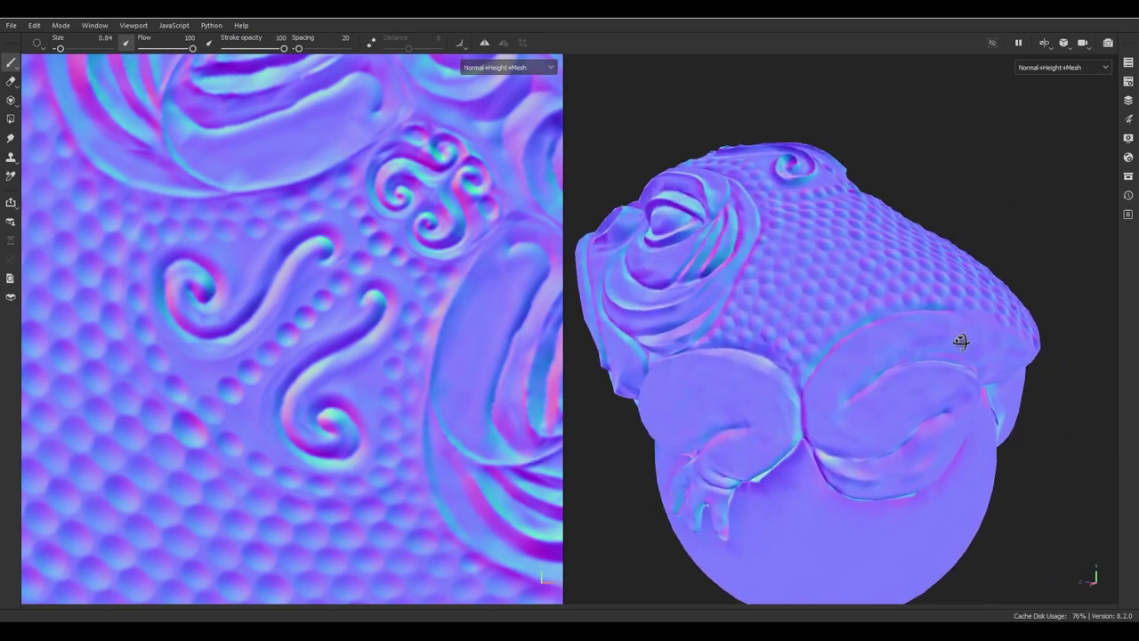
{"action": "key", "text": "m"}
{"action": "scroll", "coordinate": [882, 371], "scroll_direction": "up", "scroll_amount": 5}
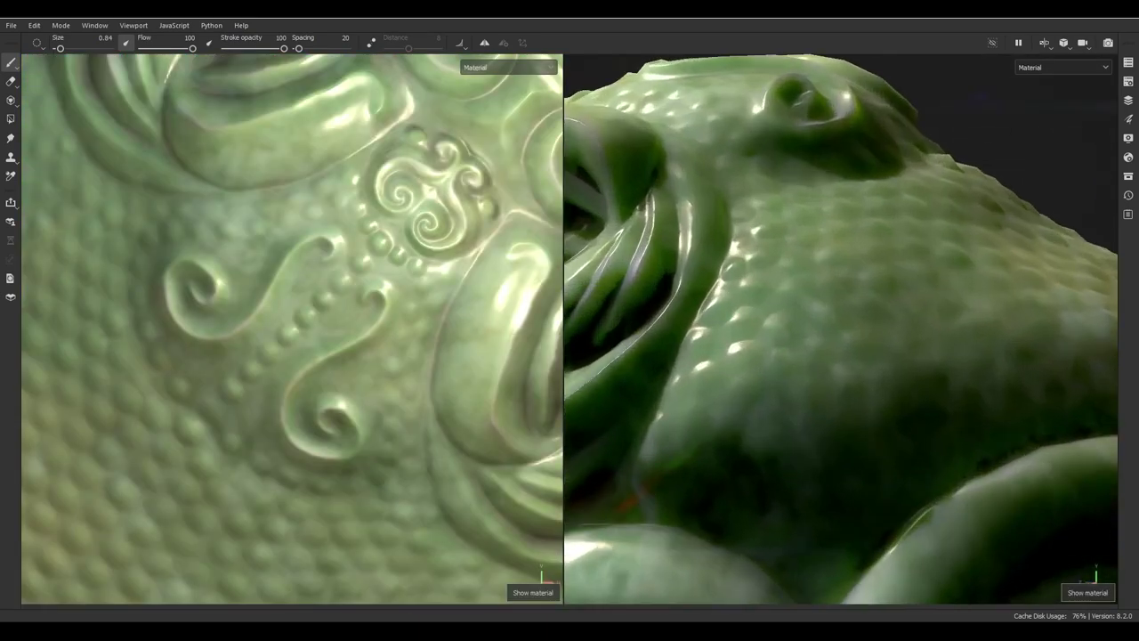
{"action": "left_click_drag", "start_coordinate": [883, 372], "coordinate": [854, 356], "text": "alt"}
{"action": "mouse_move", "coordinate": [355, 294]}
{"action": "middle_mouse_down", "text": "alt"}
{"action": "mouse_move", "coordinate": [386, 262]}
{"action": "mouse_move", "coordinate": [446, 331]}
{"action": "middle_mouse_up", "text": "alt"}
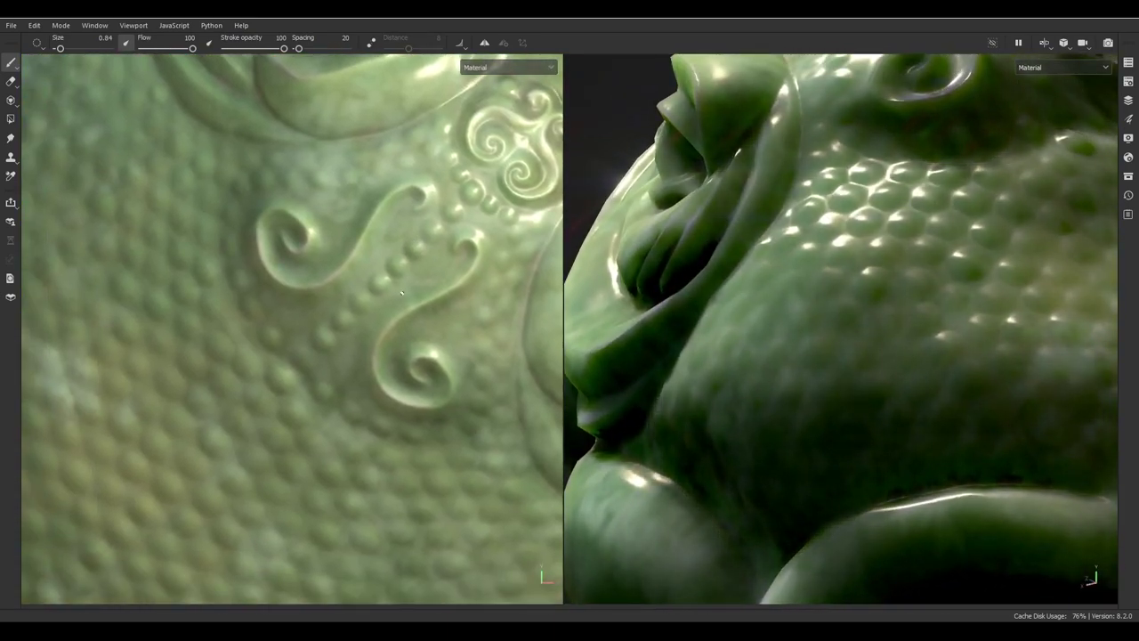
- Rotate the environment lighting around the toad and turn on the triangle wireframe overlay
{"action": "mouse_move", "coordinate": [446, 331]}
{"action": "right_mouse_down", "text": "shift"}
{"action": "mouse_move", "coordinate": [381, 326]}
{"action": "mouse_move", "coordinate": [414, 343]}
{"action": "right_mouse_up", "text": "shift"}
{"action": "middle_click_drag", "start_coordinate": [826, 330], "coordinate": [788, 326]}
{"action": "scroll", "coordinate": [923, 338], "scroll_direction": "up", "scroll_amount": 3}
{"action": "mouse_move", "coordinate": [922, 338]}
{"action": "left_mouse_down", "text": "alt"}
{"action": "mouse_move", "coordinate": [842, 383]}
{"action": "mouse_move", "coordinate": [902, 331]}
{"action": "left_mouse_up", "text": "alt"}
{"action": "right_click_drag", "start_coordinate": [902, 331], "coordinate": [903, 365], "text": "shift"}
{"action": "scroll", "coordinate": [853, 406], "scroll_direction": "up", "scroll_amount": 3}
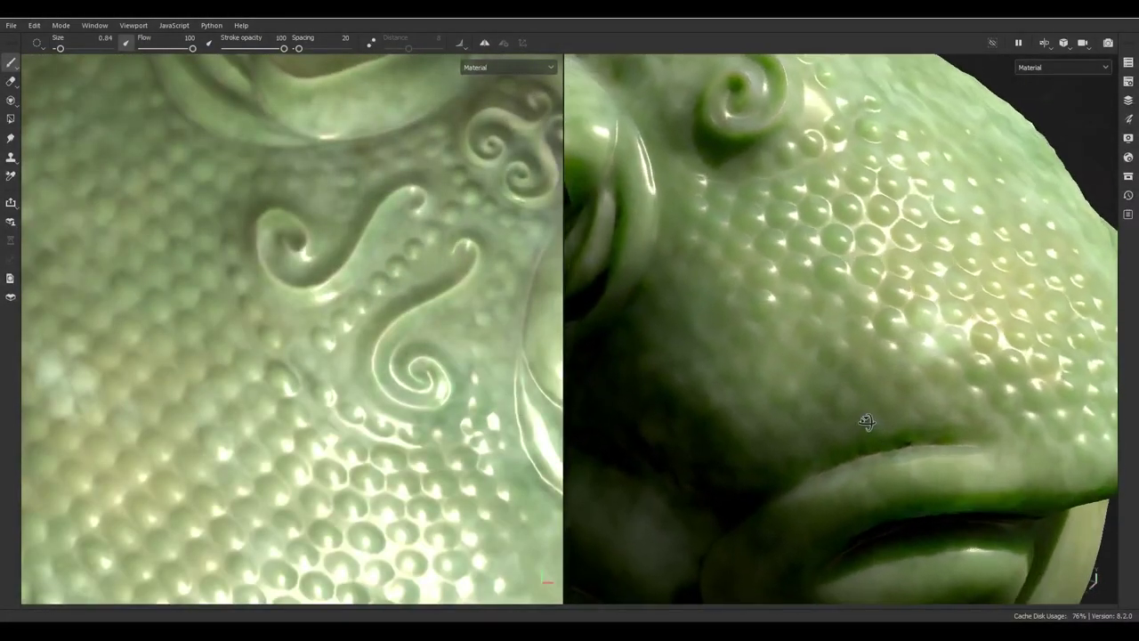
{"action": "scroll", "coordinate": [933, 389], "scroll_direction": "down", "scroll_amount": 2}
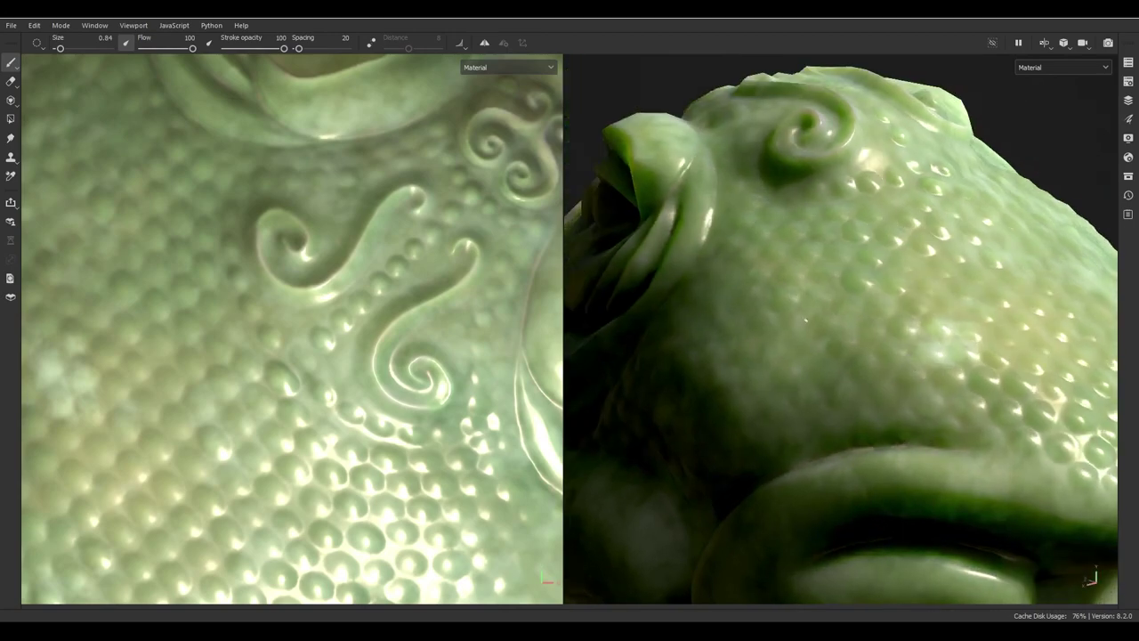
{"action": "left_click", "coordinate": [11, 119]}
- Orbit and zoom the 3D view in close on the surface triangles
{"action": "scroll", "coordinate": [851, 318], "scroll_direction": "up", "scroll_amount": 4}
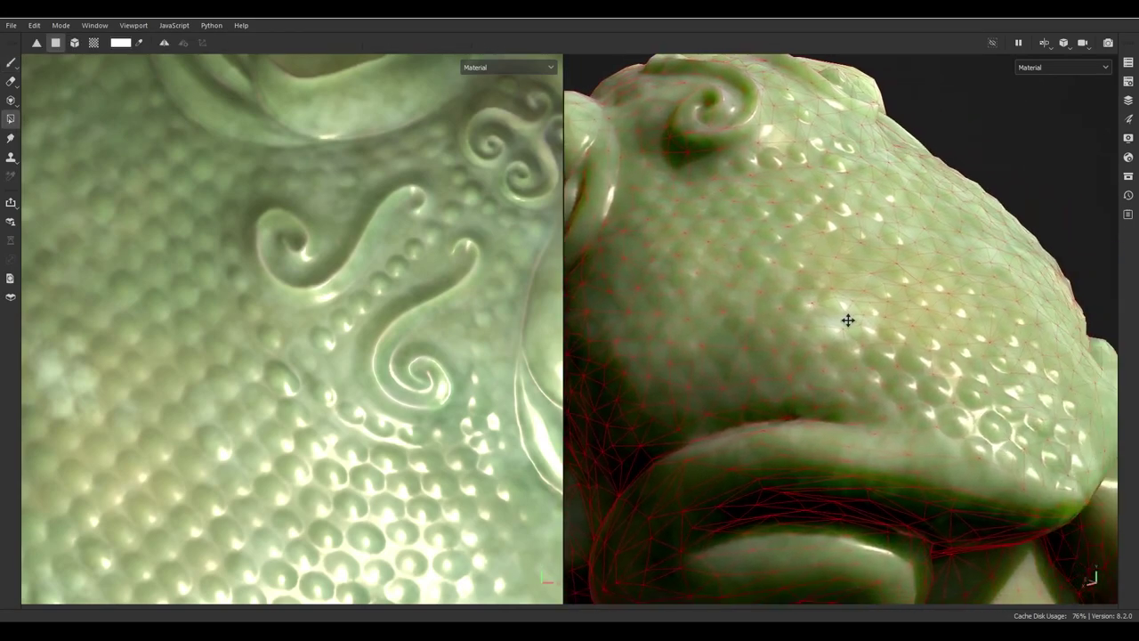
{"action": "left_click_drag", "start_coordinate": [884, 367], "coordinate": [999, 270], "text": "alt"}
{"action": "middle_click_drag", "start_coordinate": [999, 270], "coordinate": [826, 320], "text": "alt"}
{"action": "right_click_drag", "start_coordinate": [826, 320], "coordinate": [918, 386], "text": "alt"}
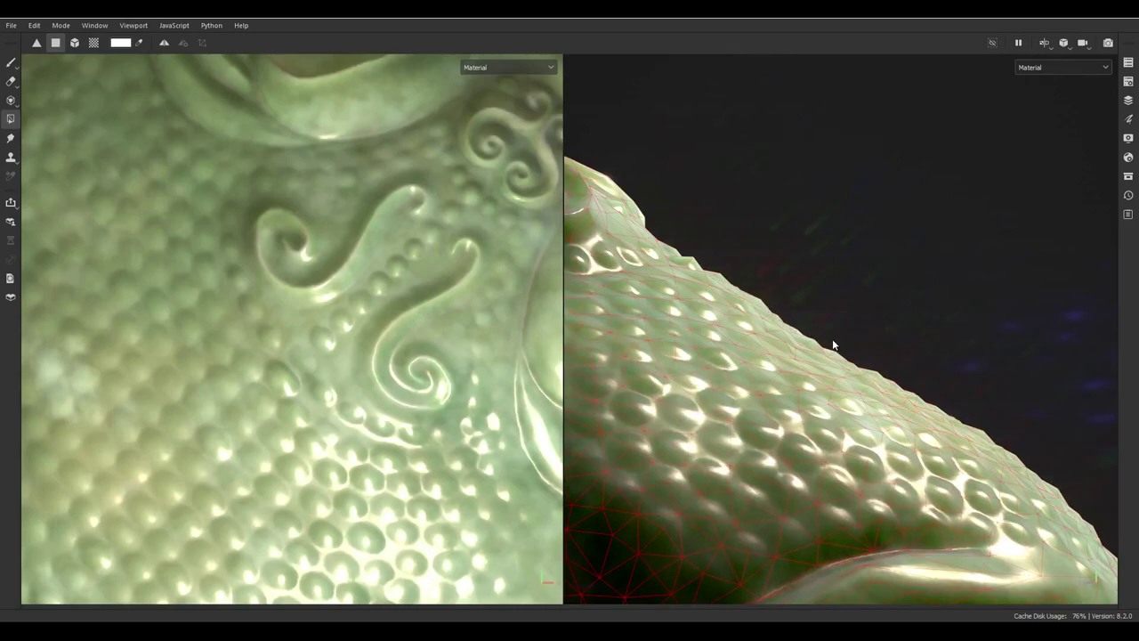
{"action": "left_click_drag", "start_coordinate": [967, 434], "coordinate": [806, 336], "text": "alt"}
{"action": "right_click_drag", "start_coordinate": [820, 341], "coordinate": [892, 413], "text": "alt"}
{"action": "left_click_drag", "start_coordinate": [892, 414], "coordinate": [813, 326], "text": "alt"}
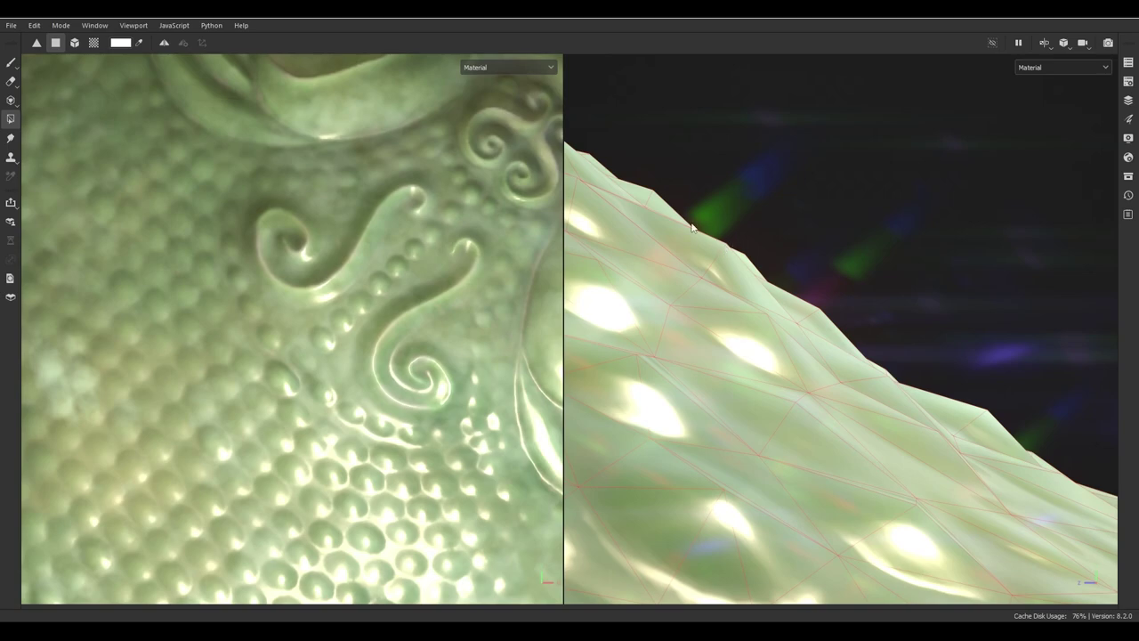
- Inspect the spiral ornament's bump from low and high angles, then reframe wider
{"action": "left_click_drag", "start_coordinate": [704, 233], "coordinate": [890, 358], "text": "alt"}
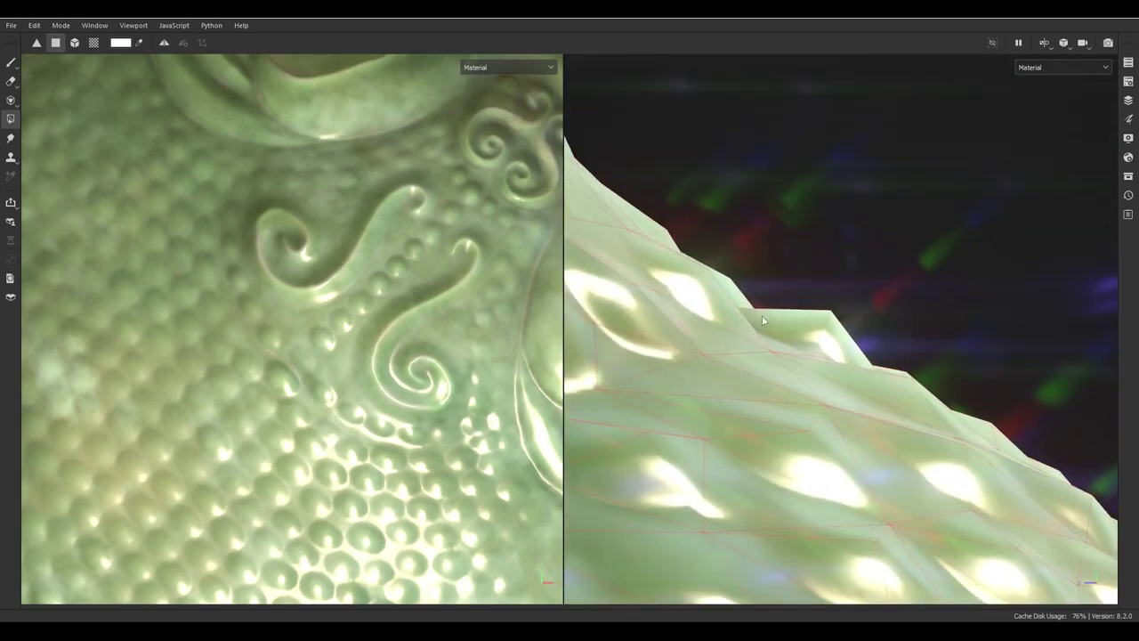
{"action": "left_click_drag", "start_coordinate": [836, 322], "coordinate": [855, 375], "text": "alt"}
{"action": "right_click_drag", "start_coordinate": [856, 376], "coordinate": [884, 338], "text": "alt"}
{"action": "left_click_drag", "start_coordinate": [885, 338], "coordinate": [897, 396], "text": "alt"}
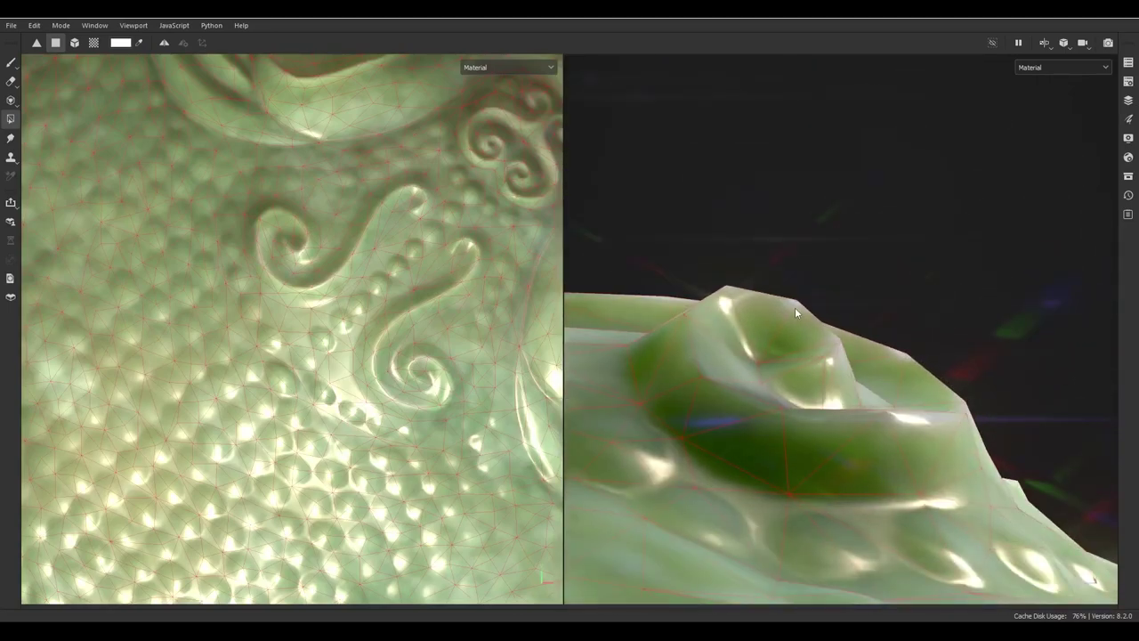
{"action": "left_click_drag", "start_coordinate": [796, 310], "coordinate": [819, 329], "text": "alt"}
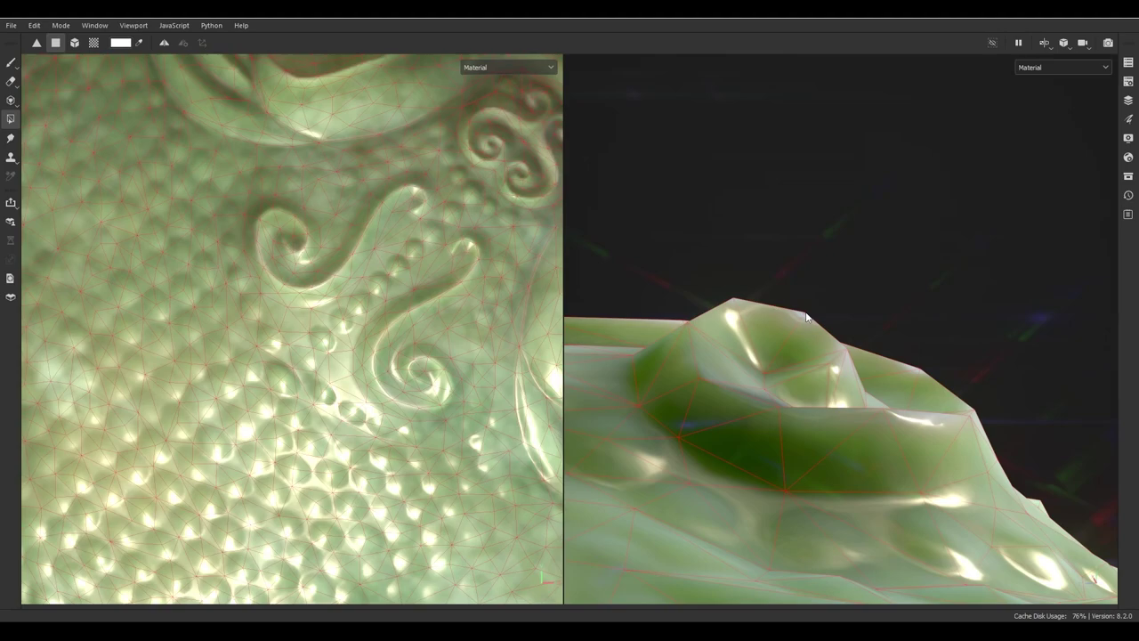
{"action": "left_click_drag", "start_coordinate": [722, 306], "coordinate": [678, 322], "text": "alt"}
{"action": "scroll", "coordinate": [956, 297], "scroll_direction": "up", "scroll_amount": 2}
{"action": "left_click_drag", "start_coordinate": [951, 172], "coordinate": [912, 307], "text": "alt"}
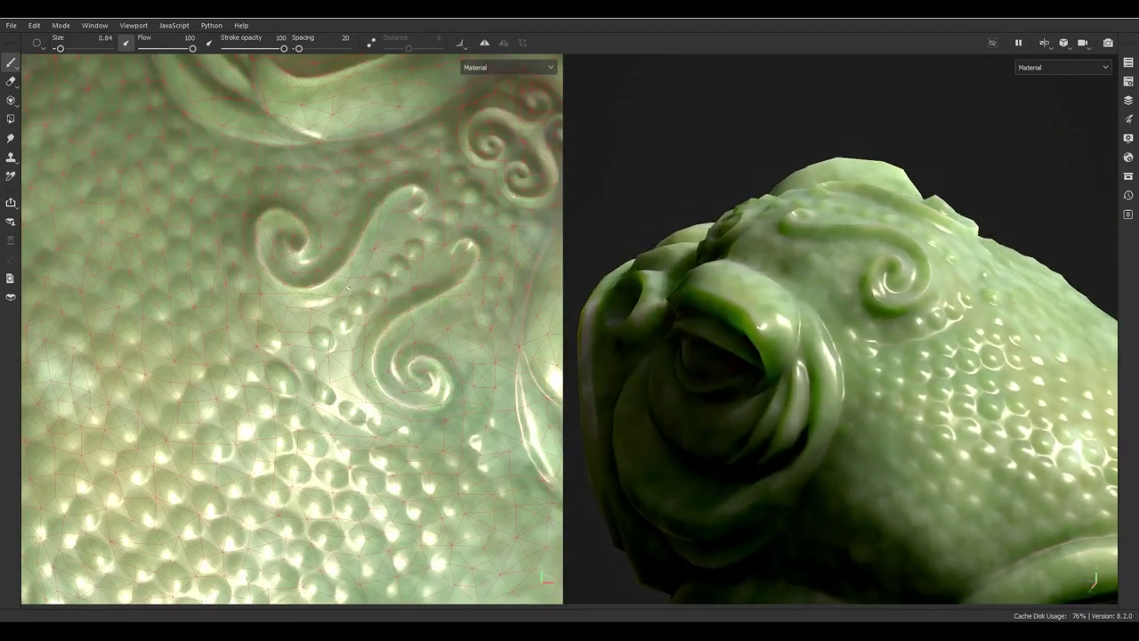
- Pan the texture view and switch both views to the Bent normals map
{"action": "scroll", "coordinate": [347, 281], "scroll_direction": "down", "scroll_amount": 2}
{"action": "middle_click_drag", "start_coordinate": [330, 280], "coordinate": [244, 321]}
{"action": "scroll", "coordinate": [453, 284], "scroll_direction": "up", "scroll_amount": 5}
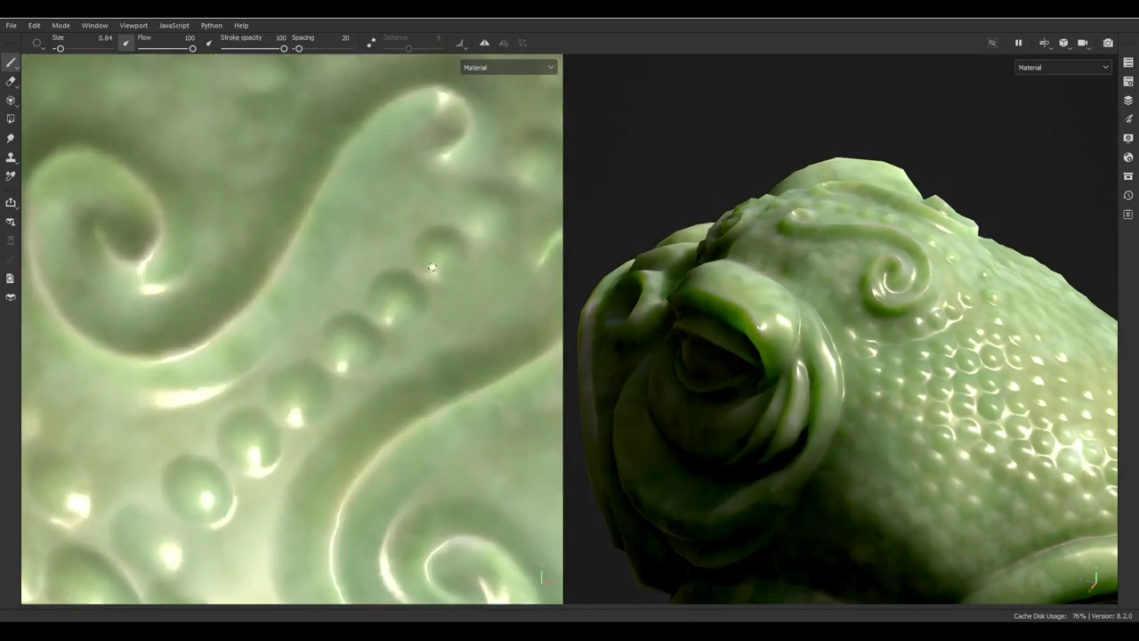
{"action": "scroll", "coordinate": [453, 284], "scroll_direction": "down", "scroll_amount": 2}
{"action": "scroll", "coordinate": [335, 341], "scroll_direction": "down", "scroll_amount": 1}
{"action": "scroll", "coordinate": [313, 311], "scroll_direction": "down", "scroll_amount": 2}
{"action": "key", "text": "b"}
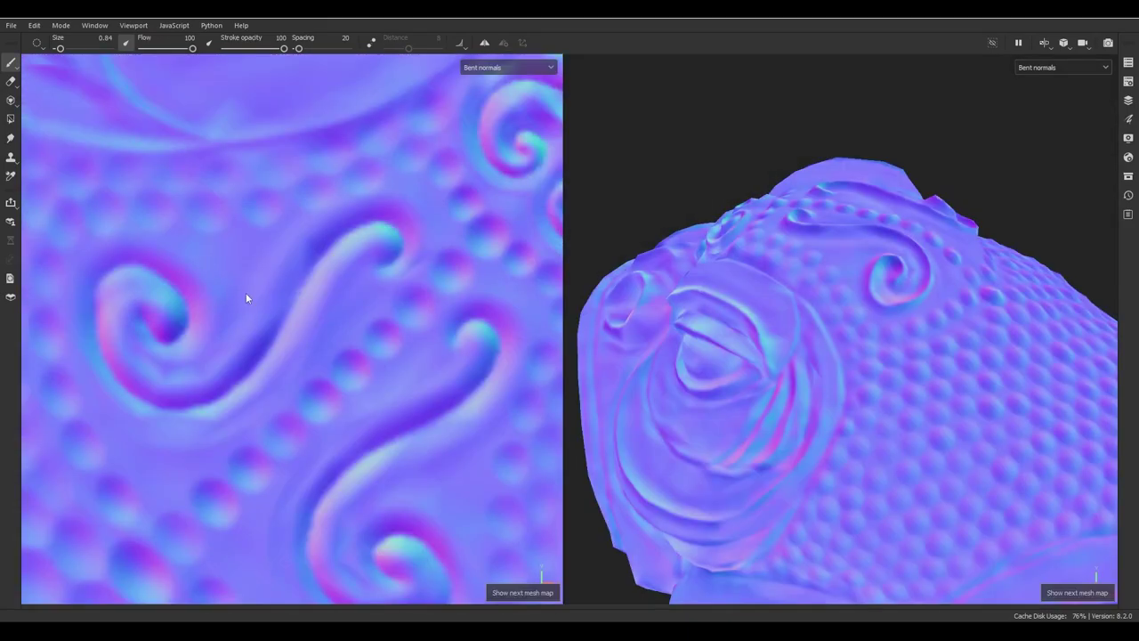
- Orbit around the toad's eye and silhouette, then display the Opacity map
{"action": "left_click_drag", "start_coordinate": [865, 388], "coordinate": [857, 330], "text": "alt"}
{"action": "right_click_drag", "start_coordinate": [857, 330], "coordinate": [1120, 444], "text": "alt"}
{"action": "left_click_drag", "start_coordinate": [1120, 445], "coordinate": [889, 303], "text": "alt"}
{"action": "key", "text": "b"}
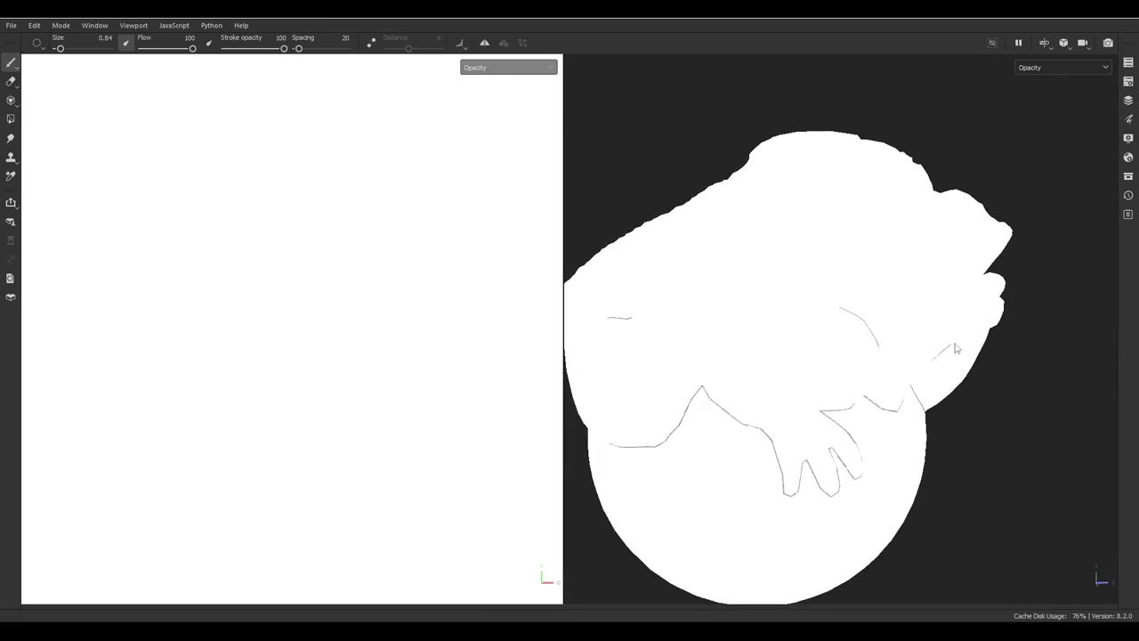
- Frame the full UV layout and cycle to the World space normal map
{"action": "scroll", "coordinate": [127, 257], "scroll_direction": "down", "scroll_amount": 6}
{"action": "middle_click_drag", "start_coordinate": [445, 279], "coordinate": [301, 290]}
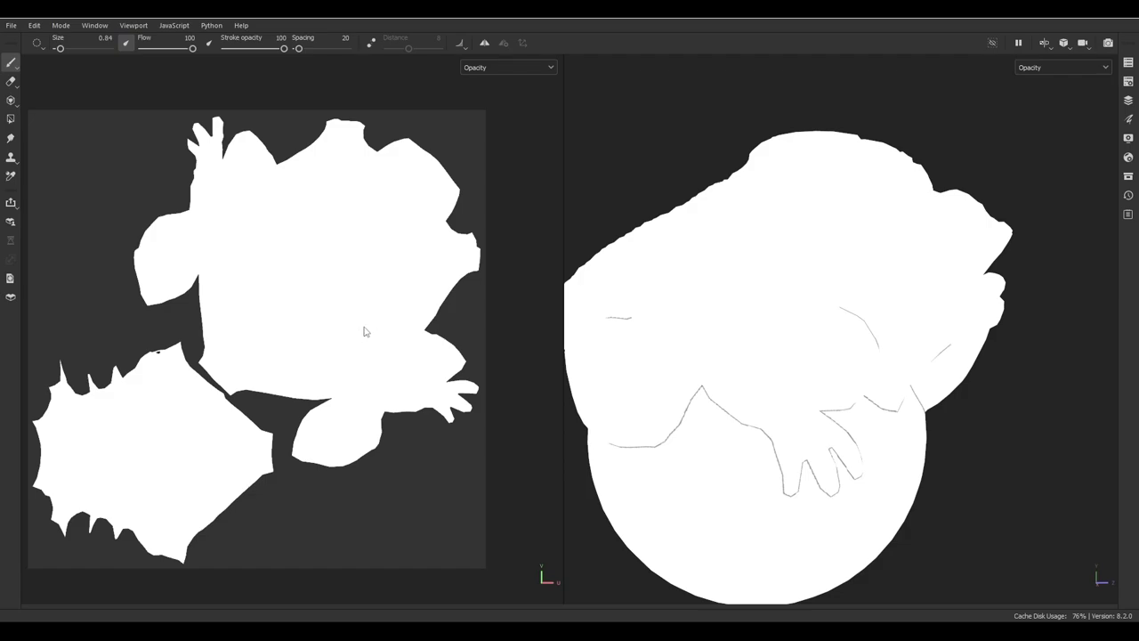
{"action": "key", "text": "b"}
{"action": "key", "text": "b"}
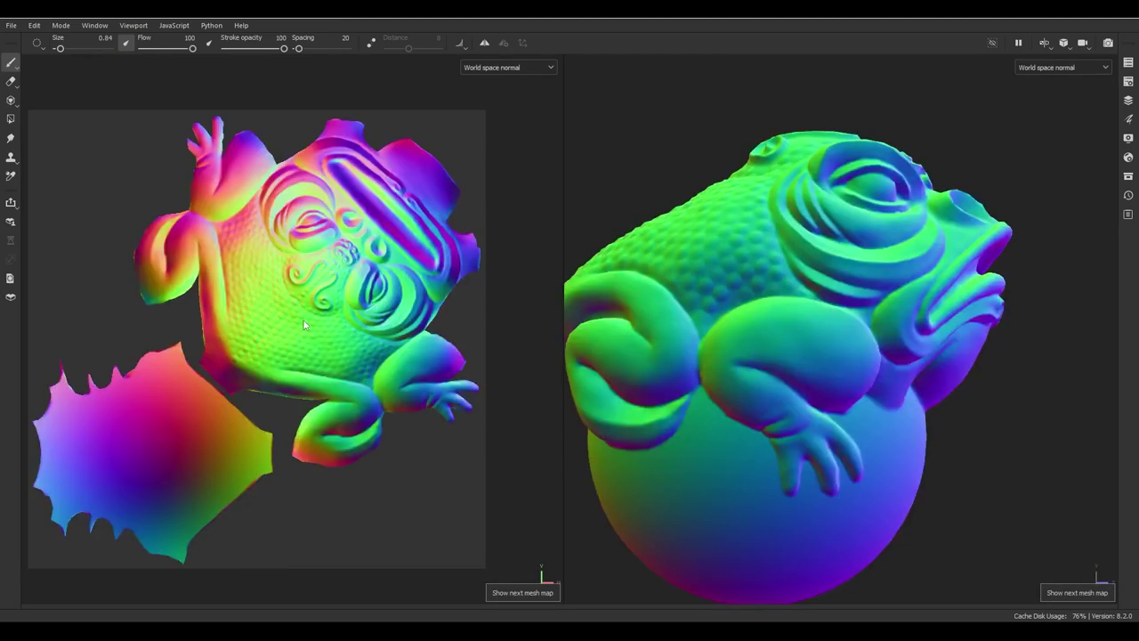
{"action": "middle_click_drag", "start_coordinate": [310, 326], "coordinate": [262, 311]}
{"action": "scroll", "coordinate": [262, 310], "scroll_direction": "up", "scroll_amount": 2}
{"action": "scroll", "coordinate": [231, 331], "scroll_direction": "down", "scroll_amount": 4}
{"action": "scroll", "coordinate": [234, 332], "scroll_direction": "up", "scroll_amount": 1}
- Cycle through the ID and Ambient occlusion maps, orbiting around the frog's face and mouth
{"action": "key", "text": "b"}
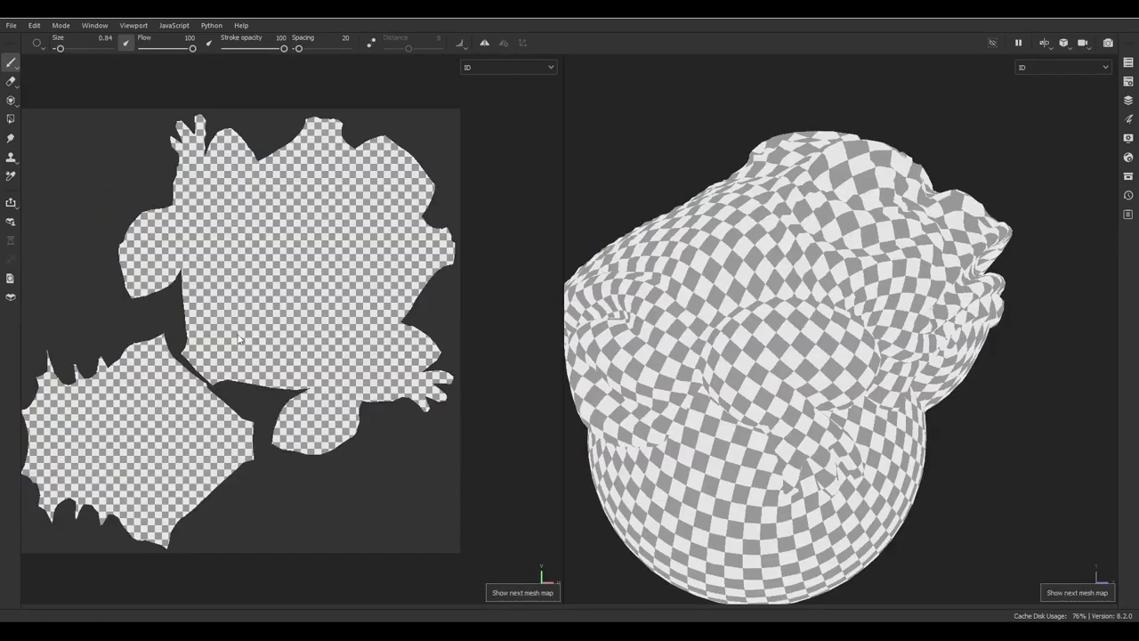
{"action": "key", "text": "b"}
{"action": "scroll", "coordinate": [223, 300], "scroll_direction": "up", "scroll_amount": 6}
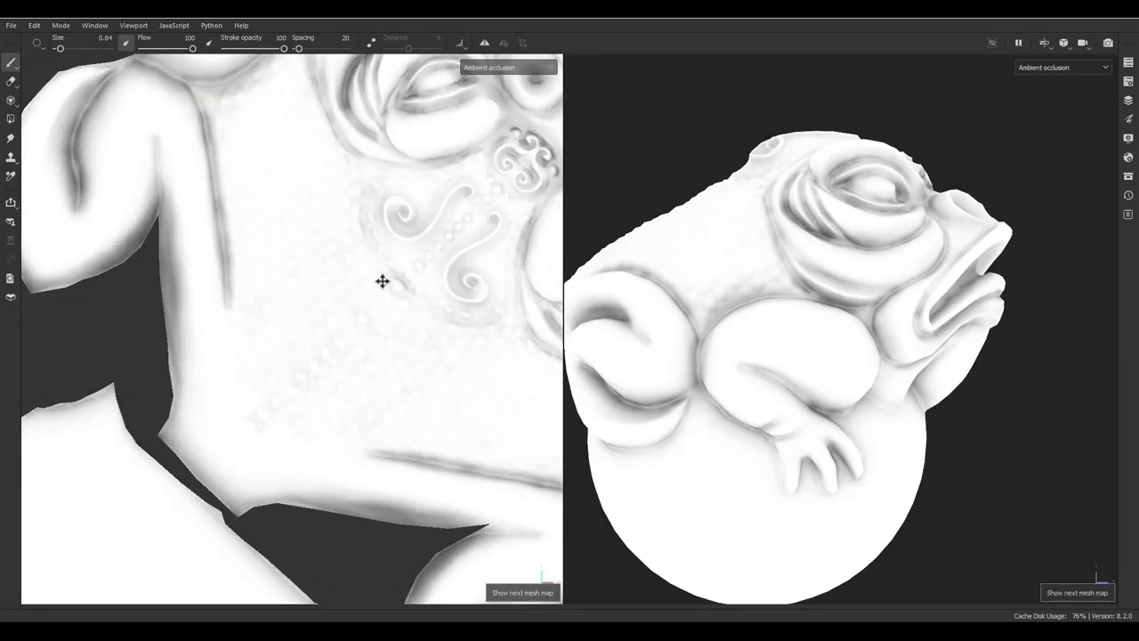
{"action": "left_click_drag", "start_coordinate": [640, 343], "coordinate": [813, 351], "text": "alt"}
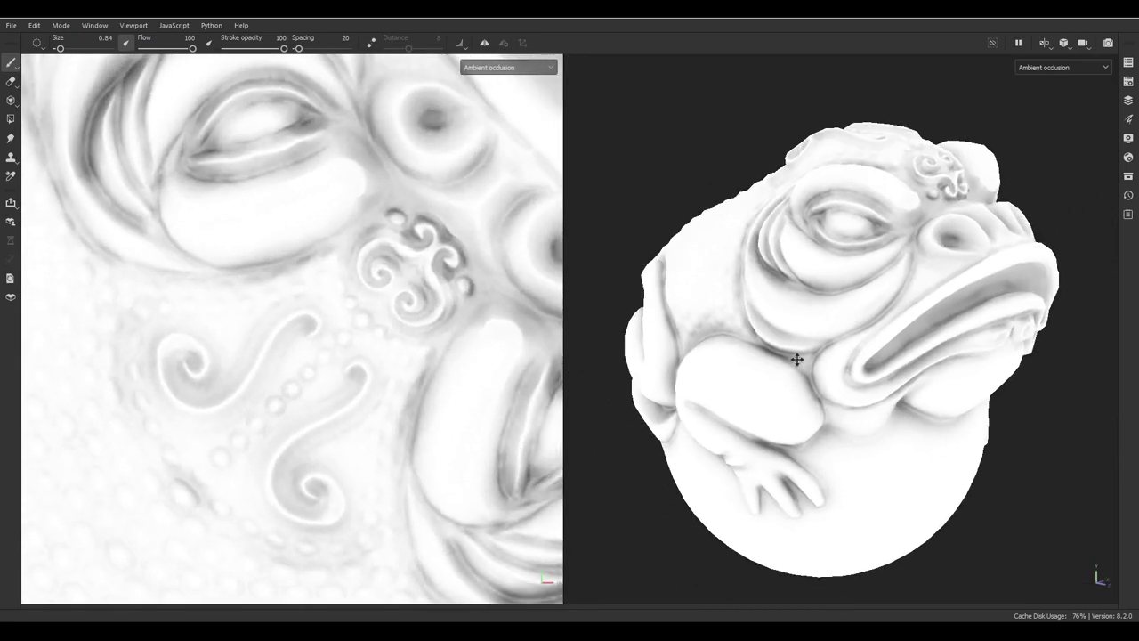
{"action": "scroll", "coordinate": [956, 386], "scroll_direction": "up", "scroll_amount": 6}
{"action": "left_click_drag", "start_coordinate": [776, 421], "coordinate": [760, 347], "text": "alt"}
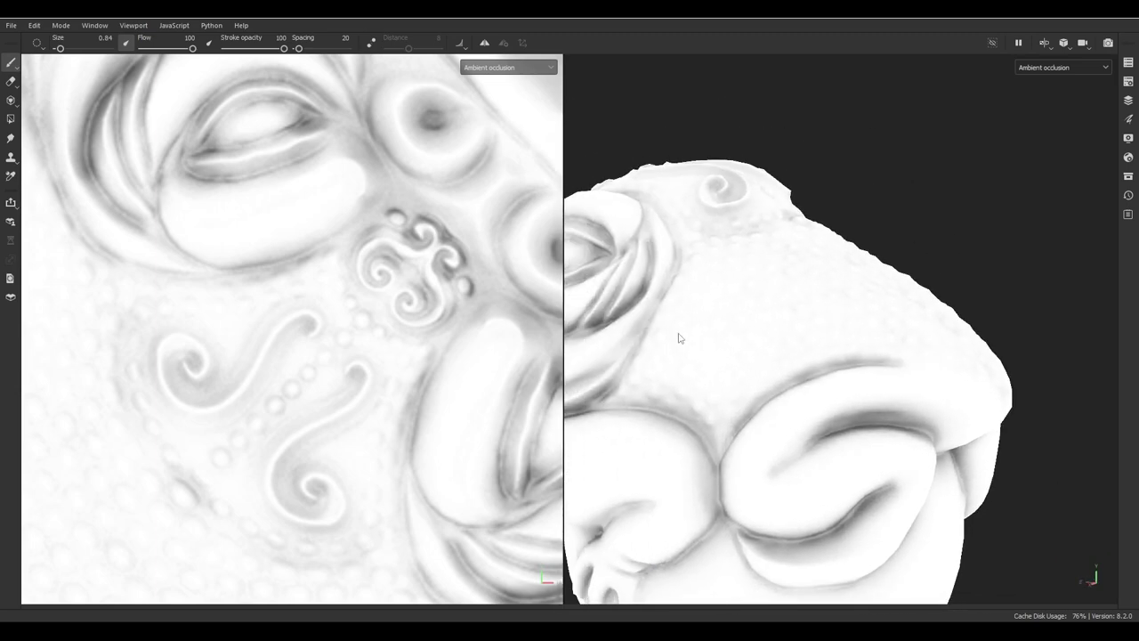
{"action": "left_click_drag", "start_coordinate": [349, 345], "coordinate": [325, 314], "text": "alt"}
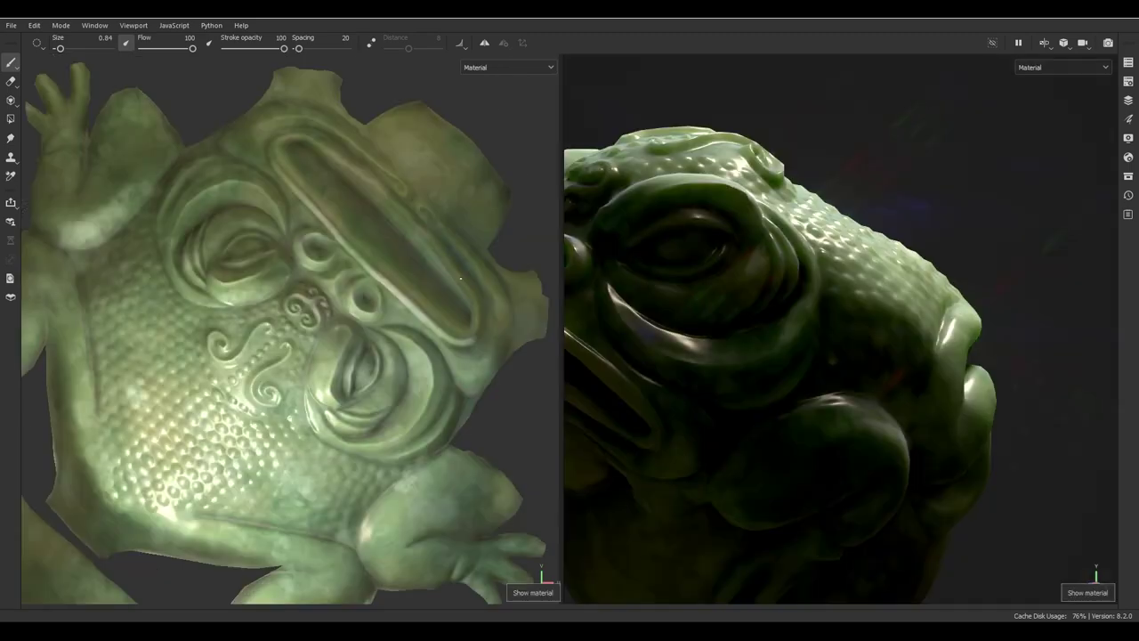
- Orbit and zoom around the toad, then view the Height and Base Color channels
{"action": "left_click_drag", "start_coordinate": [739, 331], "coordinate": [745, 304], "text": "alt"}
{"action": "right_click_drag", "start_coordinate": [744, 304], "coordinate": [801, 374], "text": "alt"}
{"action": "left_click_drag", "start_coordinate": [801, 373], "coordinate": [858, 363], "text": "alt"}
{"action": "key", "text": "c"}
{"action": "key", "text": "c"}
{"action": "key", "text": "c"}
{"action": "key", "text": "c"}
{"action": "key", "text": "c"}
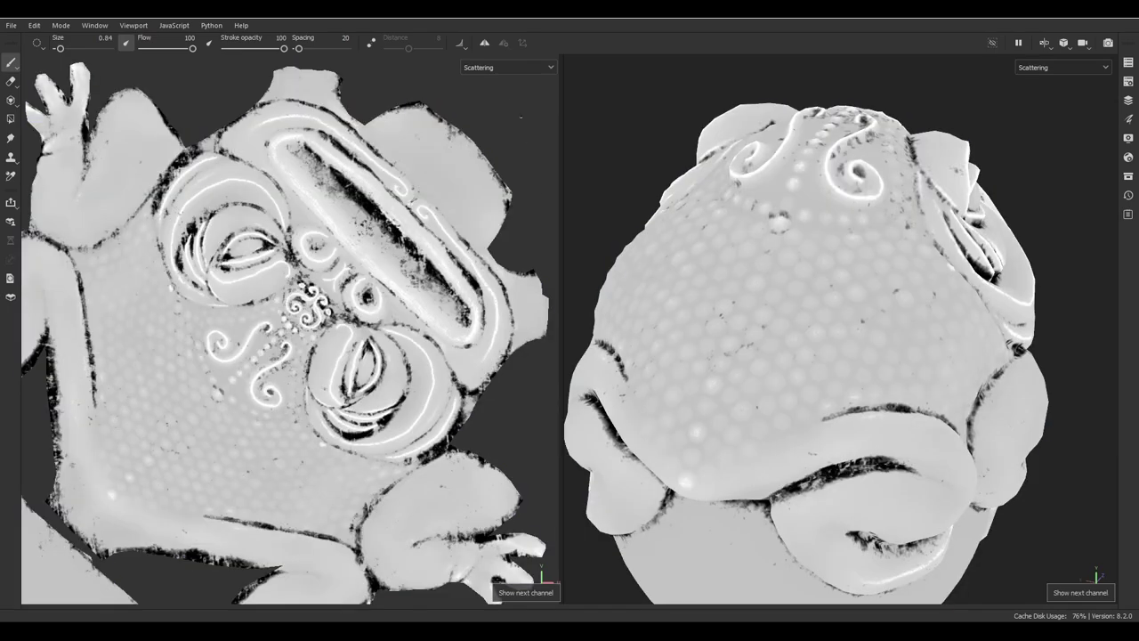
{"action": "left_click", "coordinate": [484, 65]}
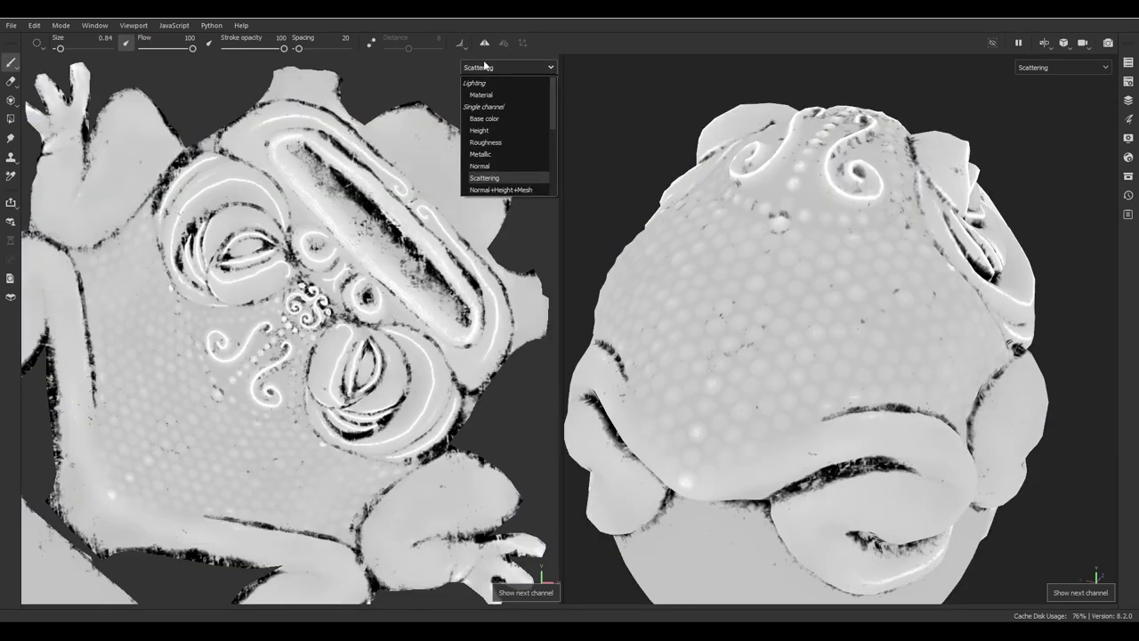
{"action": "left_click", "coordinate": [495, 120]}
- Cycle through Roughness, Scattering and Normal+Height+Mesh, then show the Ambient Occlusion mesh map
{"action": "key", "text": "c"}
{"action": "key", "text": "c"}
{"action": "key", "text": "c"}
{"action": "key", "text": "c"}
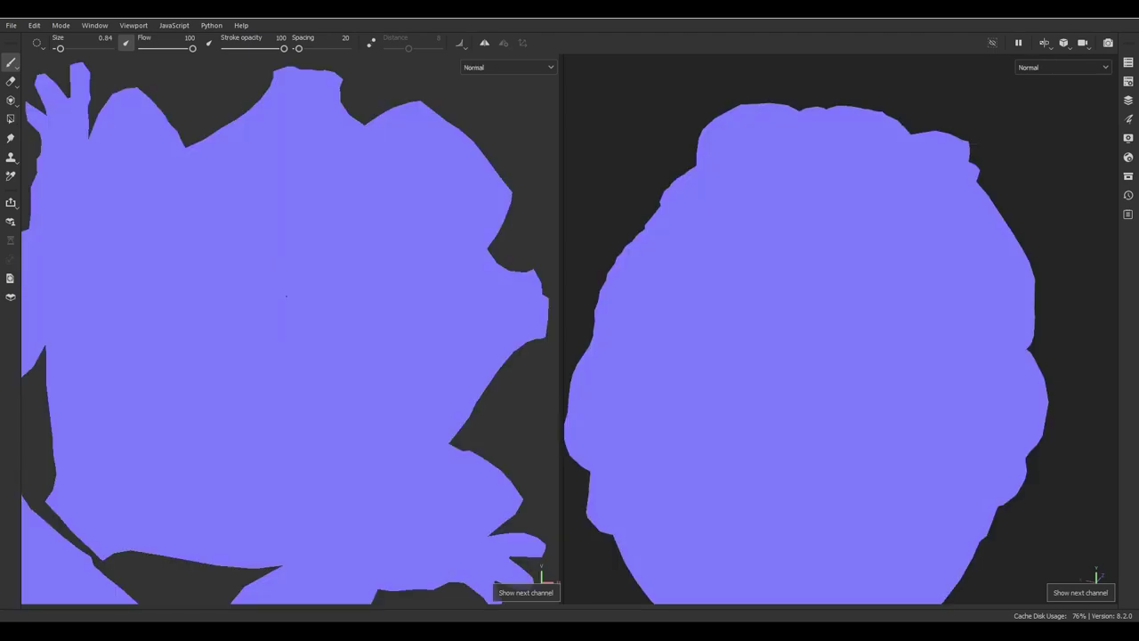
{"action": "key", "text": "c"}
{"action": "key", "text": "c"}
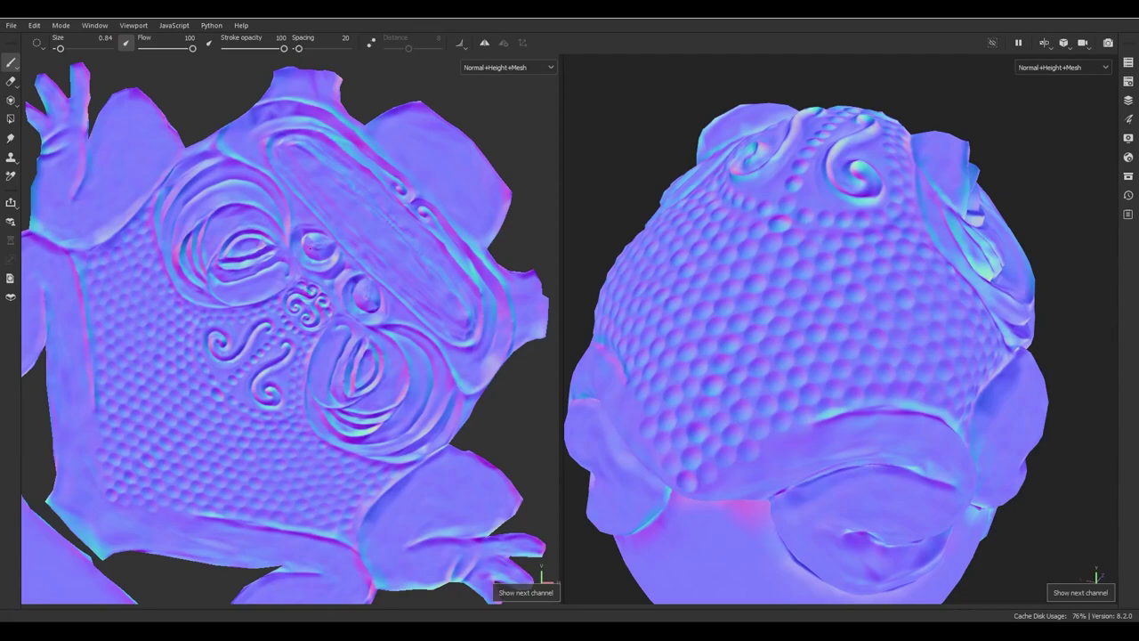
{"action": "key", "text": "c"}
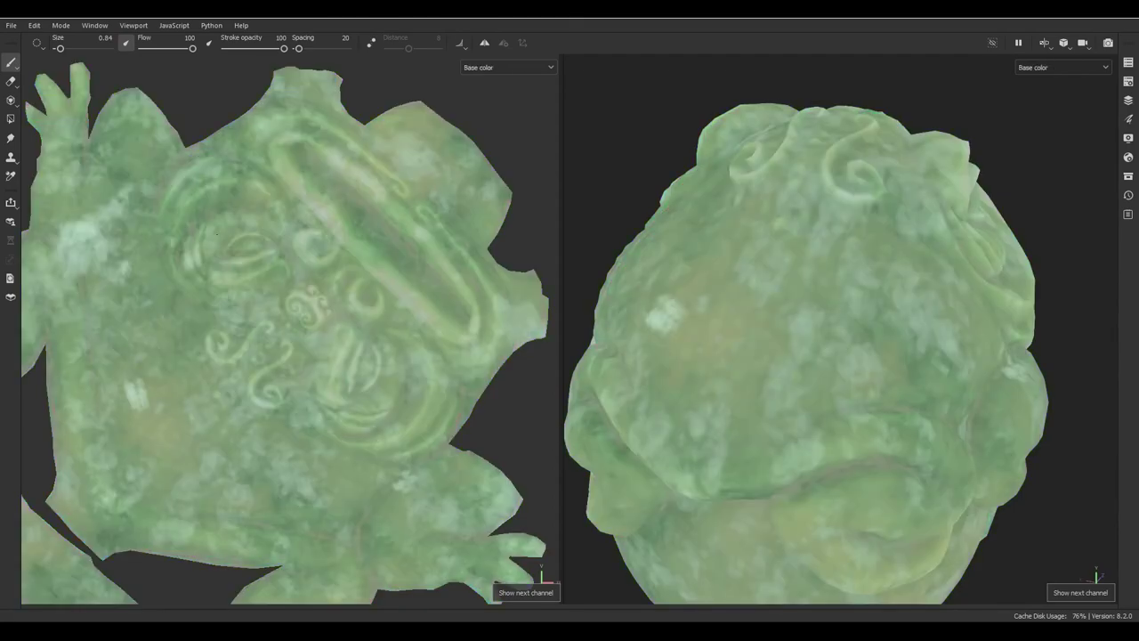
{"action": "key", "text": "b"}
{"action": "left_click", "coordinate": [495, 68]}
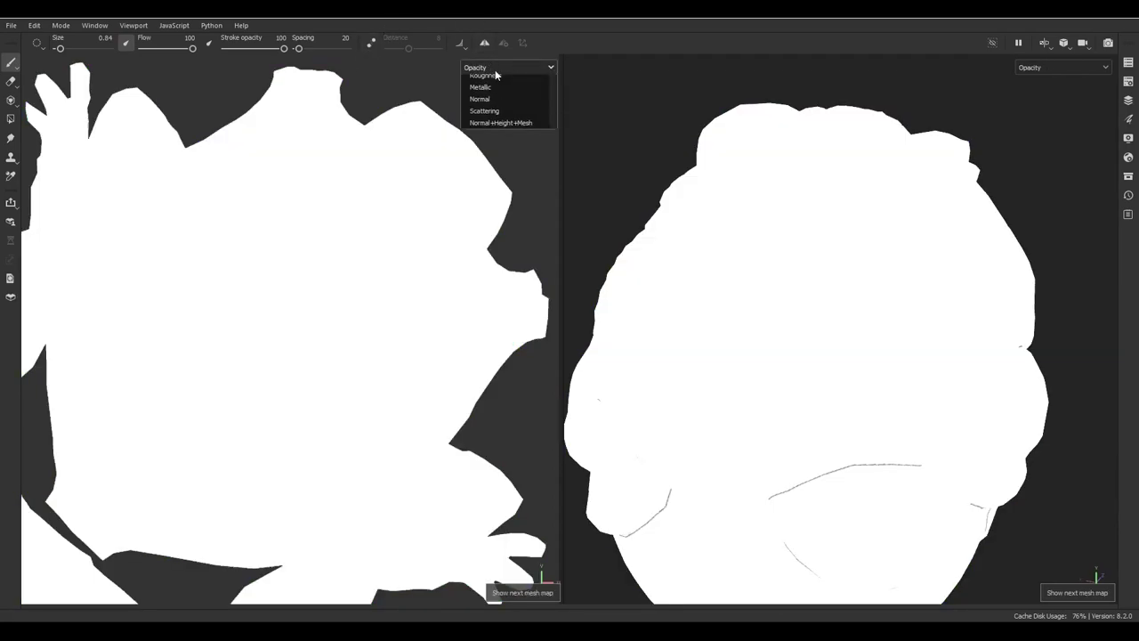
{"action": "left_click", "coordinate": [499, 119]}
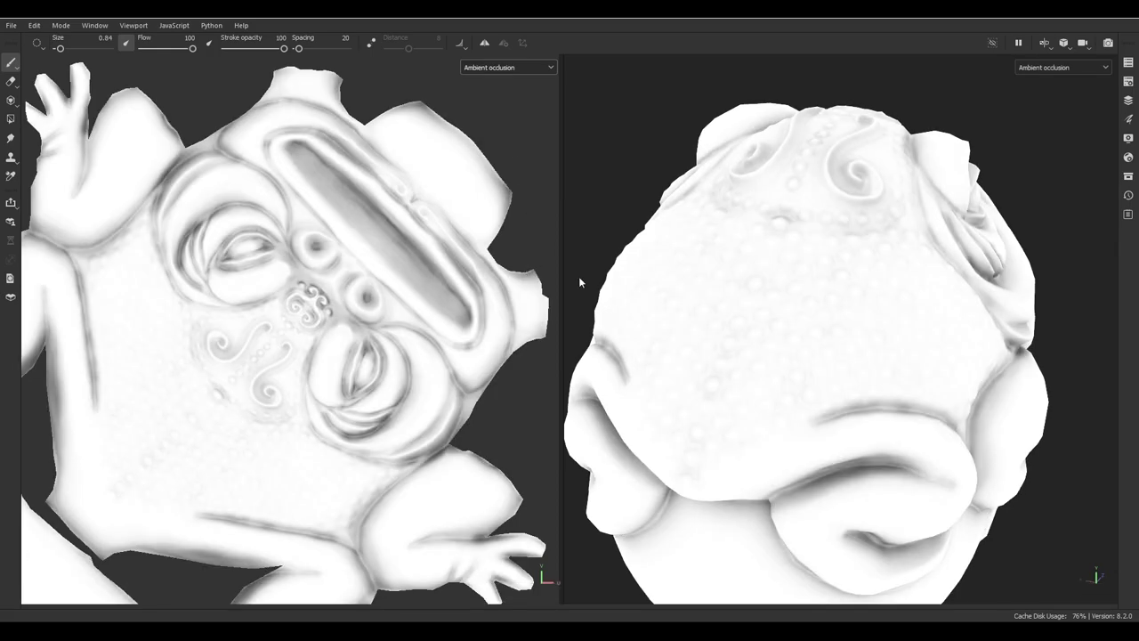
- Return to Material view and orbit, rotate the lighting and zoom in on the toad
{"action": "left_click_drag", "start_coordinate": [910, 338], "coordinate": [898, 302], "text": "alt"}
{"action": "key", "text": "m"}
{"action": "right_click_drag", "start_coordinate": [898, 303], "coordinate": [969, 328], "text": "shift"}
{"action": "left_click_drag", "start_coordinate": [969, 328], "coordinate": [1075, 338], "text": "alt"}
{"action": "right_click_drag", "start_coordinate": [1075, 338], "coordinate": [915, 349], "text": "alt"}
{"action": "mouse_move", "coordinate": [915, 350]}
{"action": "left_mouse_down", "text": "alt"}
{"action": "mouse_move", "coordinate": [903, 360]}
{"action": "mouse_move", "coordinate": [877, 350]}
{"action": "mouse_move", "coordinate": [952, 349]}
{"action": "mouse_move", "coordinate": [921, 343]}
{"action": "left_mouse_up", "text": "alt"}
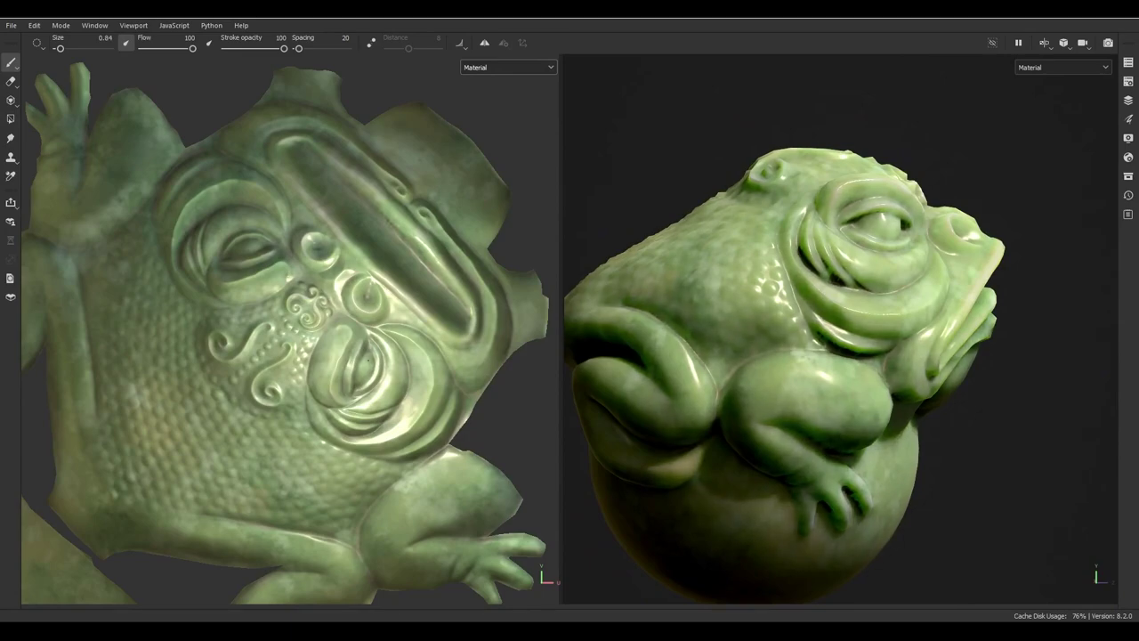
{"action": "left_click", "coordinate": [36, 27]}
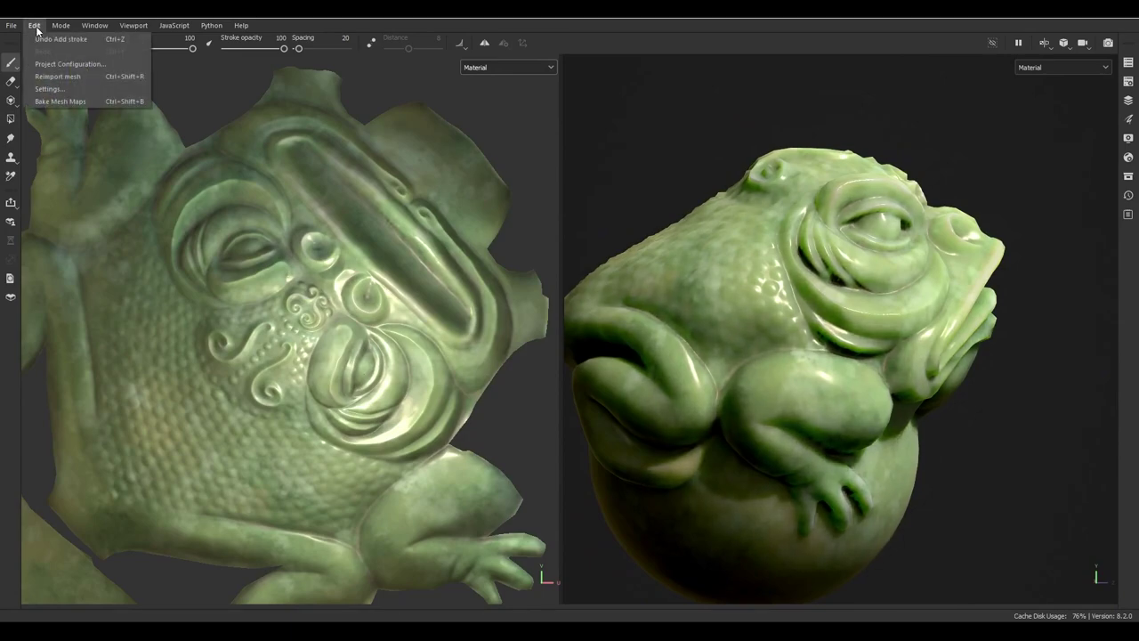
{"action": "mouse_move", "coordinate": [10, 26]}
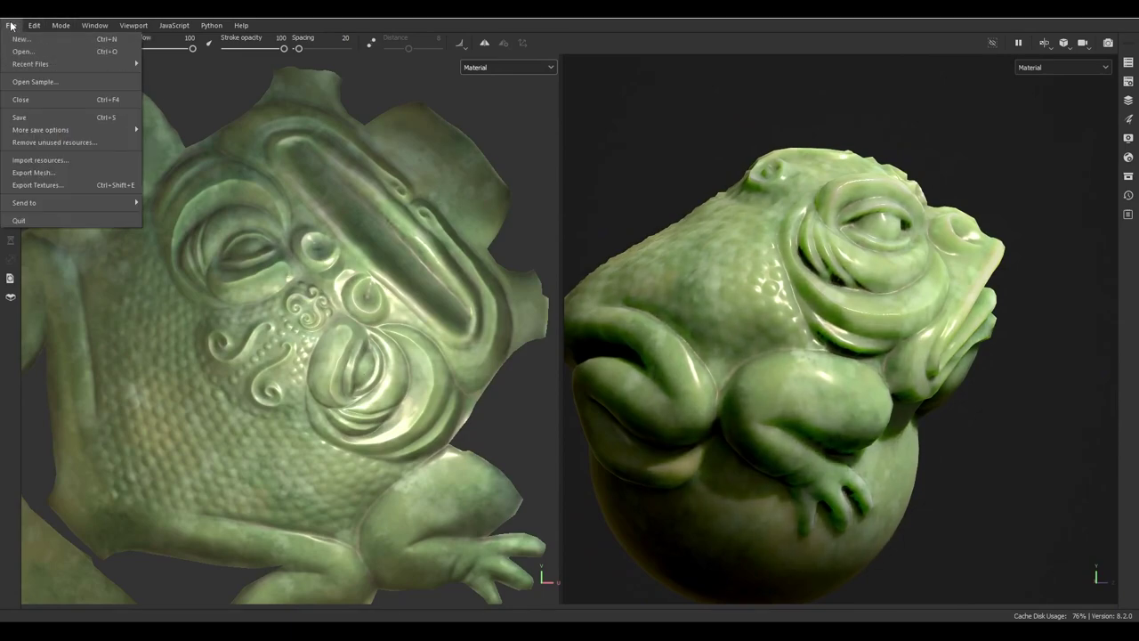
{"action": "mouse_move", "coordinate": [60, 26]}
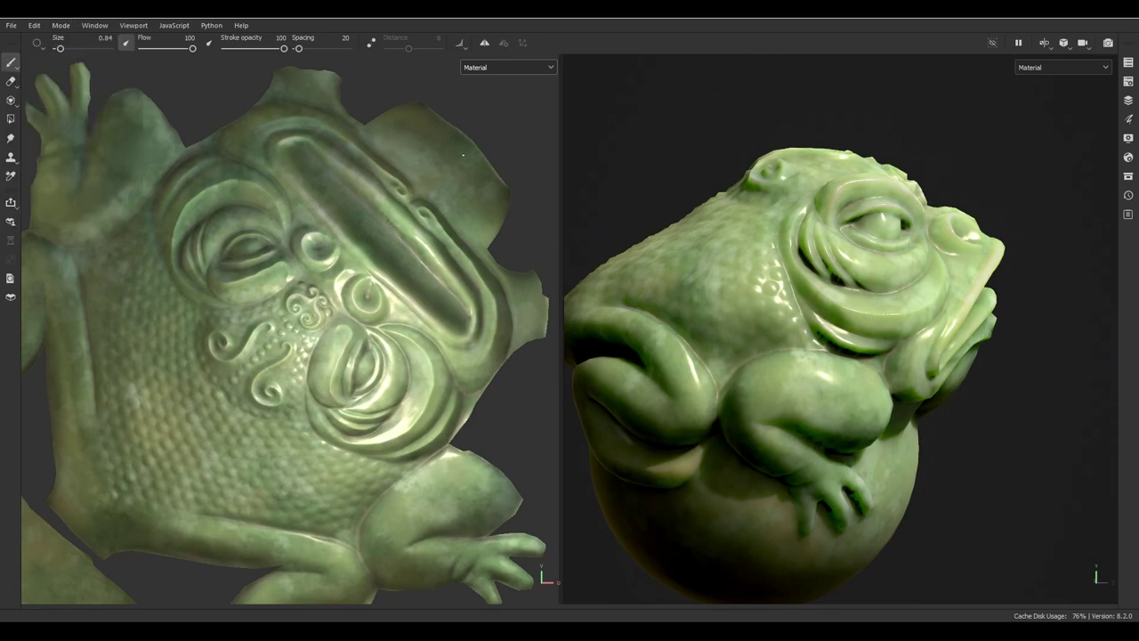
{"action": "key", "text": "c"}
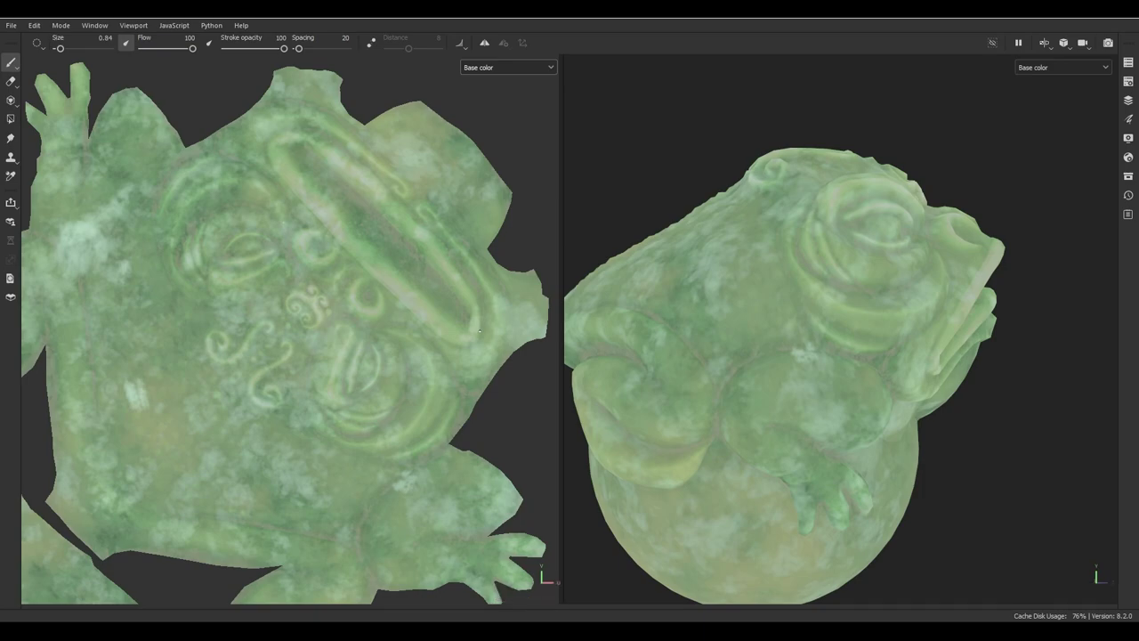
{"action": "key", "text": "c"}
{"action": "key", "text": "c"}
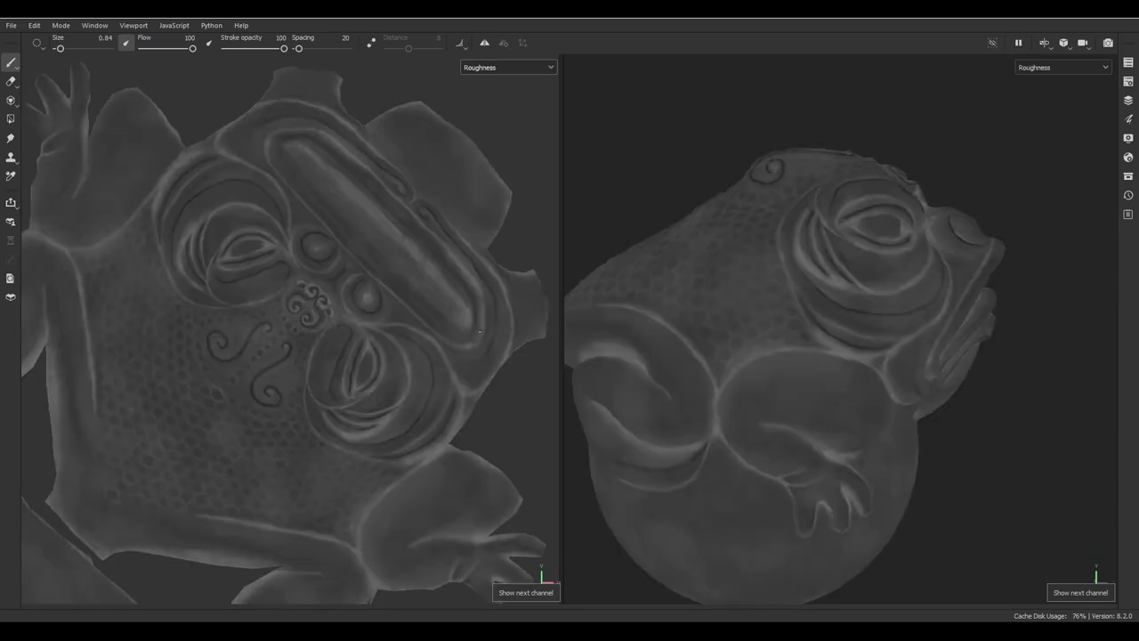
{"action": "key", "text": "c"}
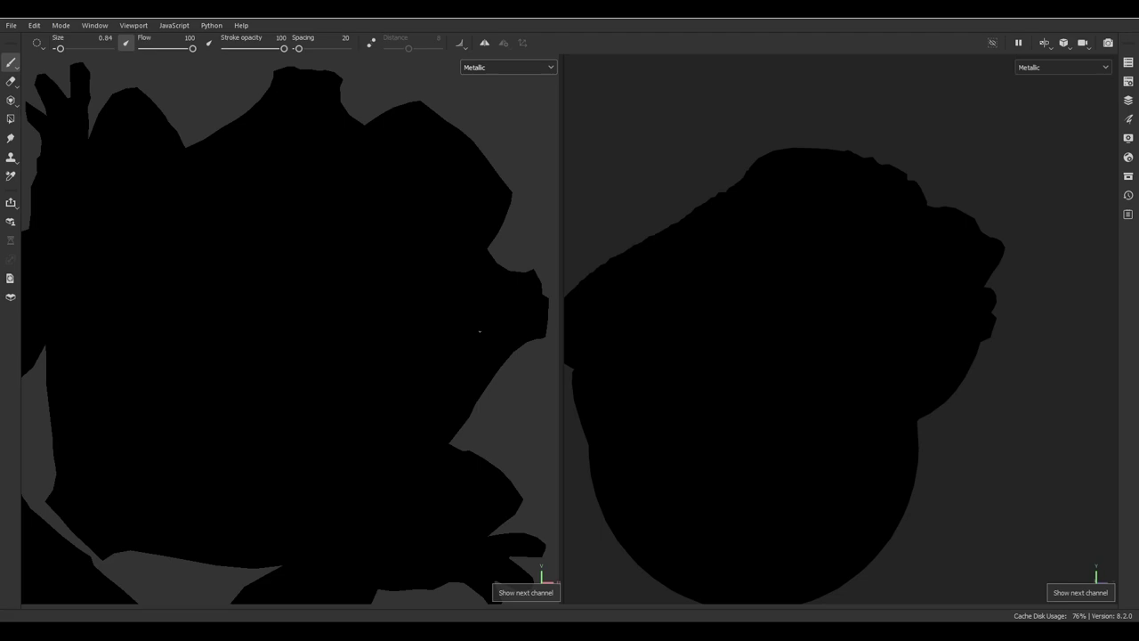
{"action": "key", "text": "c"}
{"action": "key", "text": "c"}
{"action": "key", "text": "c"}
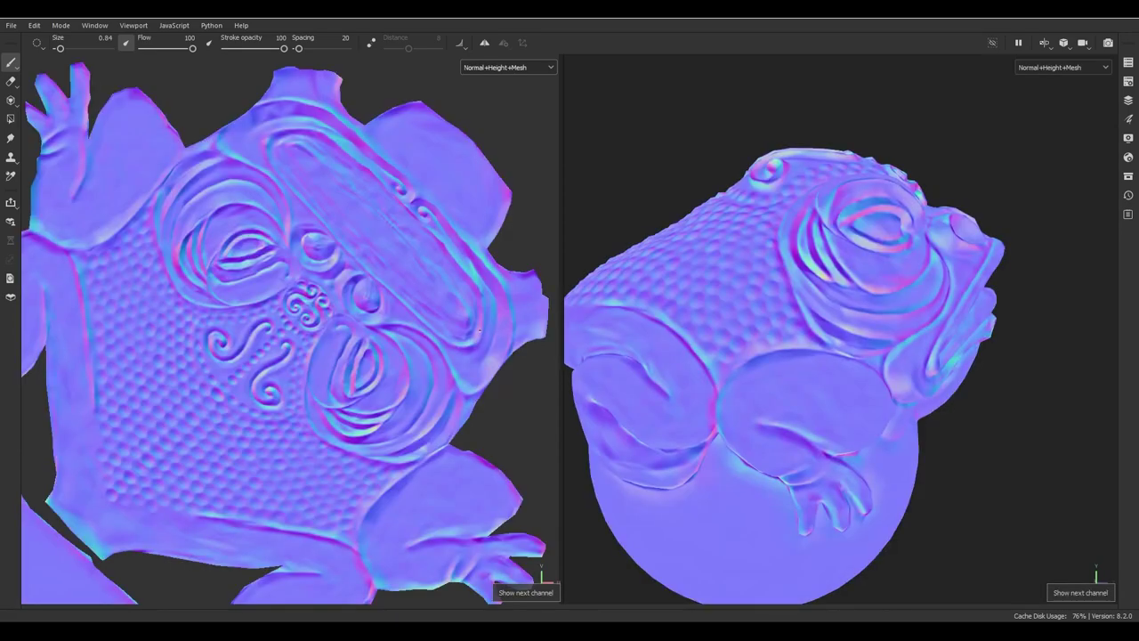
{"action": "key", "text": "b"}
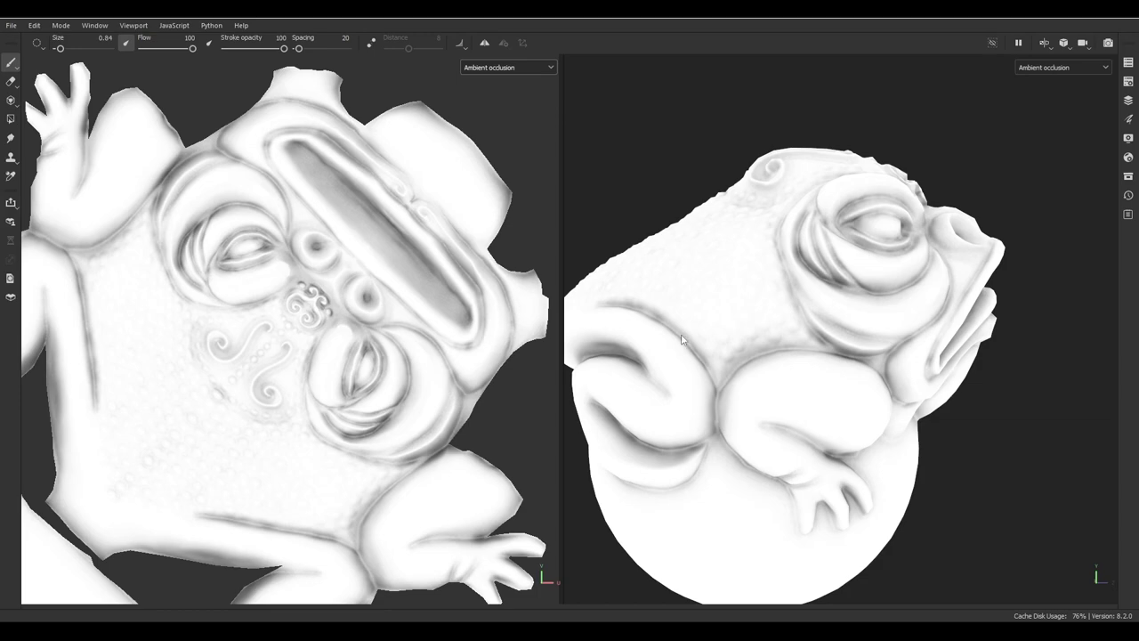
{"action": "left_click_drag", "start_coordinate": [773, 321], "coordinate": [964, 354], "text": "alt"}
{"action": "key", "text": "m"}
{"action": "scroll", "coordinate": [966, 374], "scroll_direction": "up", "scroll_amount": 5}
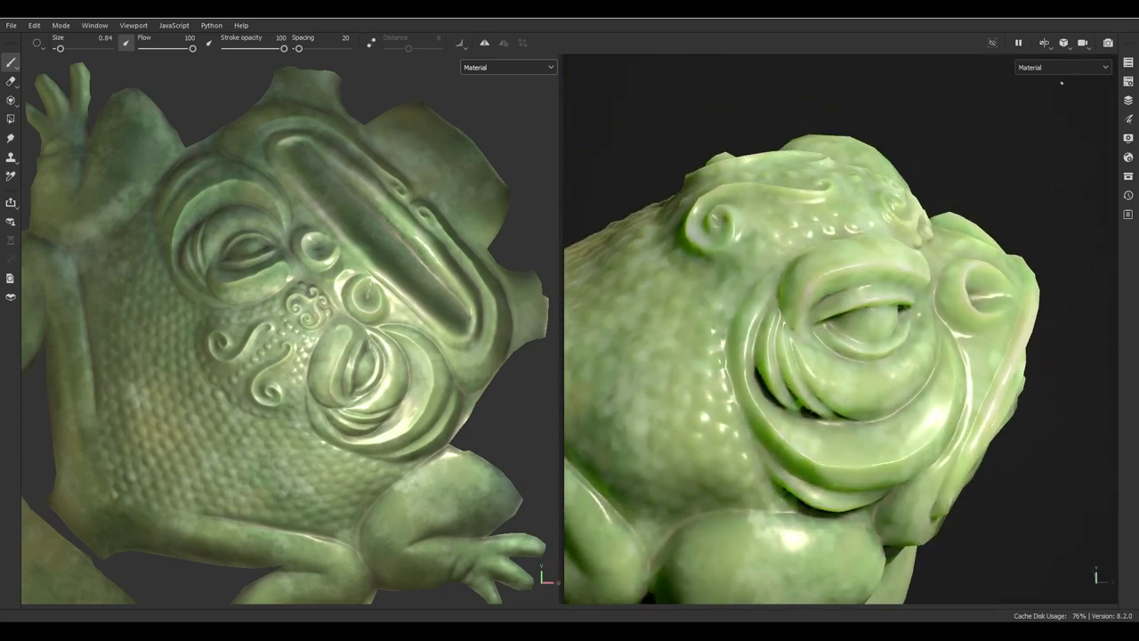
- Orbit to show the toad's open mouth and open the Shader Settings panel
{"action": "left_click", "coordinate": [1128, 81]}
{"action": "left_click", "coordinate": [1128, 81]}
{"action": "left_click_drag", "start_coordinate": [980, 238], "coordinate": [1067, 167], "text": "alt"}
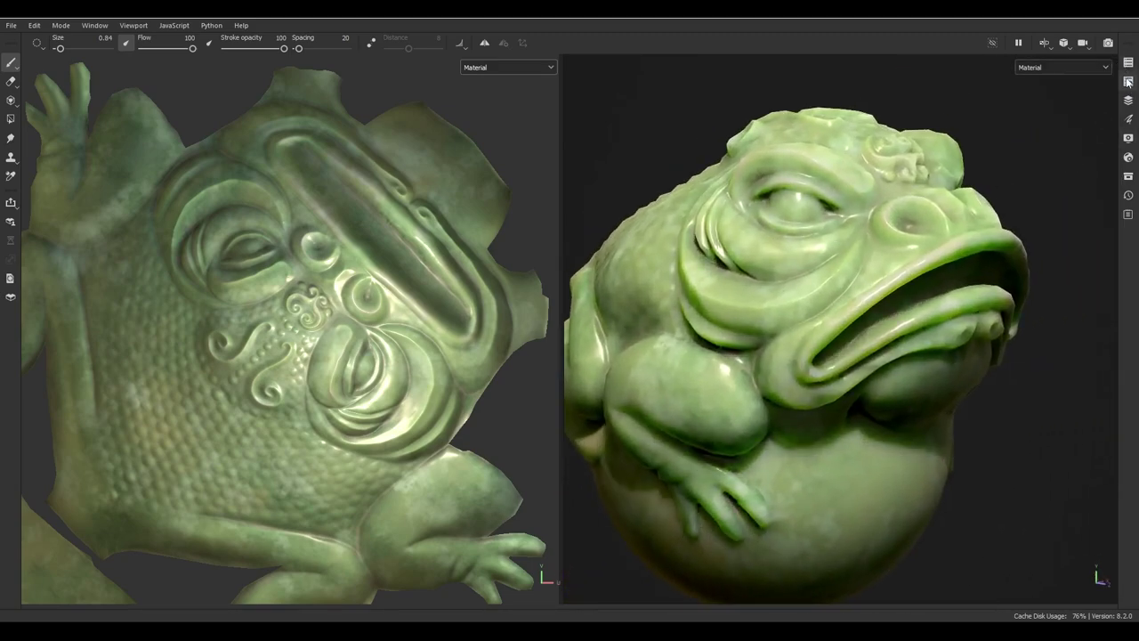
{"action": "left_click", "coordinate": [1128, 158]}
{"action": "scroll", "coordinate": [959, 373], "scroll_direction": "up", "scroll_amount": 5}
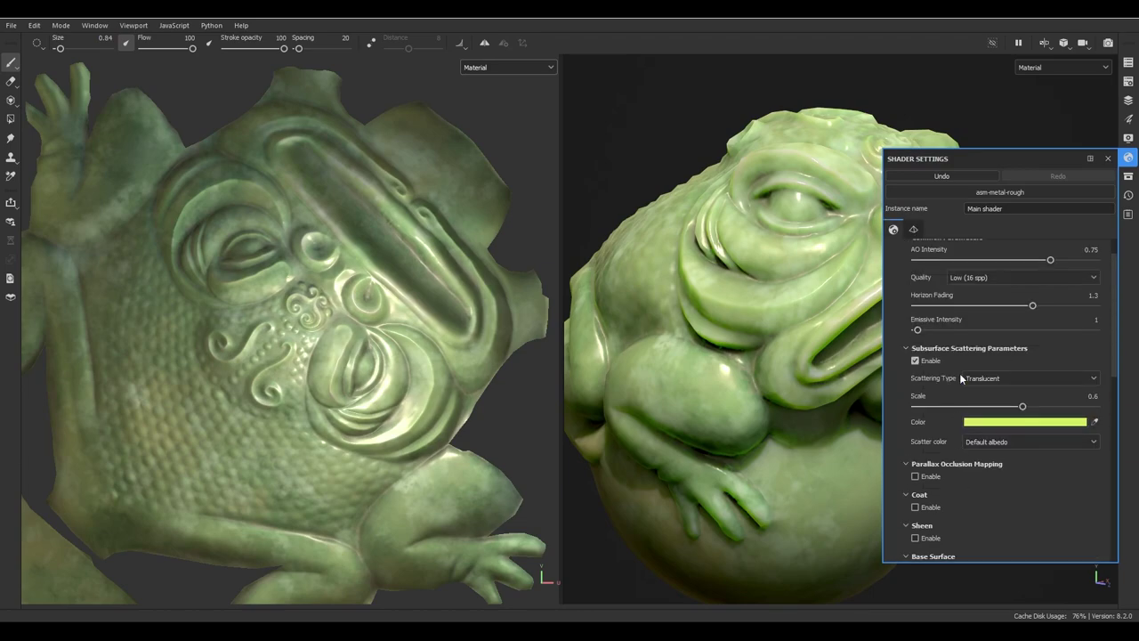
- Toggle Subsurface Scattering on and off repeatedly to compare the toad's mouth shading
{"action": "left_click", "coordinate": [915, 361]}
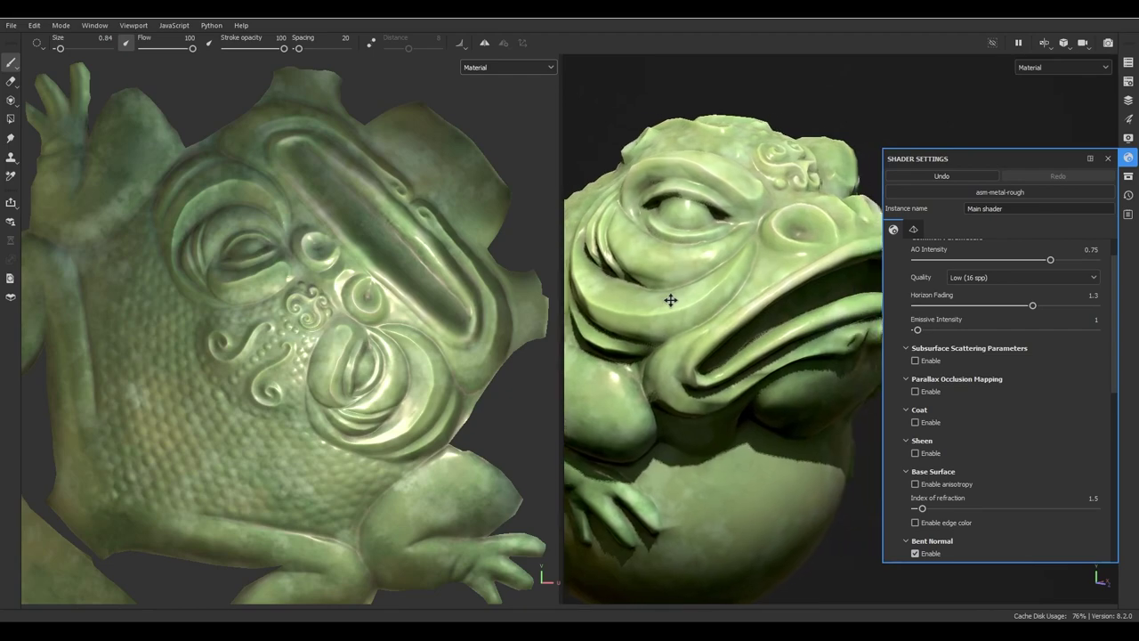
{"action": "left_click", "coordinate": [914, 362]}
{"action": "left_click", "coordinate": [915, 361]}
{"action": "left_click", "coordinate": [915, 361]}
{"action": "left_click", "coordinate": [915, 361]}
{"action": "left_click", "coordinate": [915, 361]}
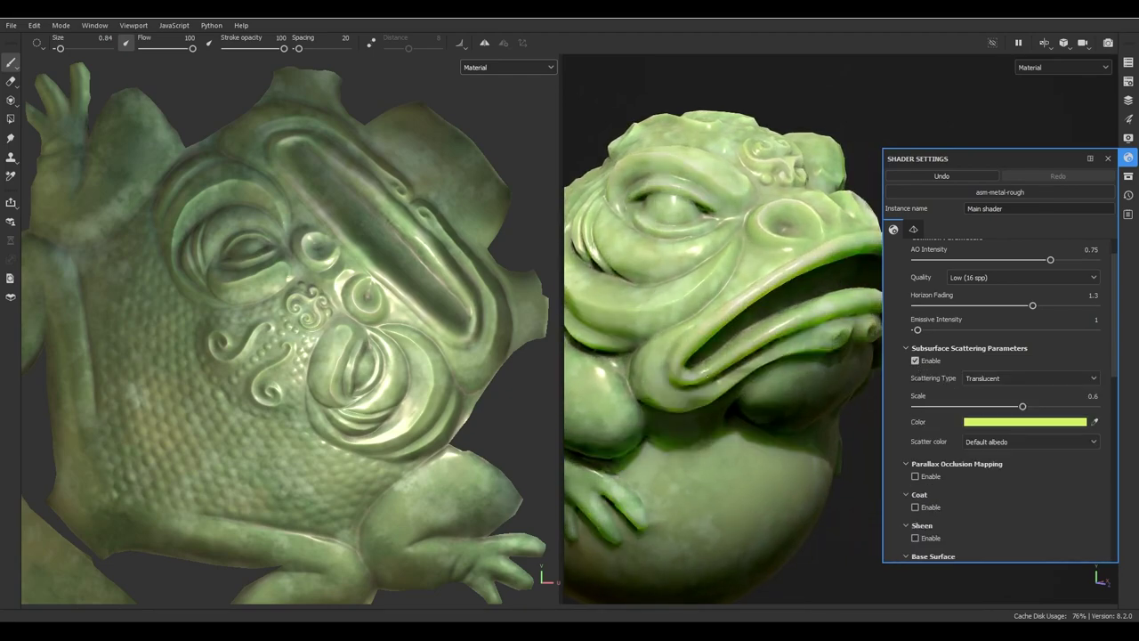
{"action": "scroll", "coordinate": [653, 300], "scroll_direction": "up", "scroll_amount": 6}
{"action": "left_click_drag", "start_coordinate": [741, 384], "coordinate": [772, 320], "text": "alt"}
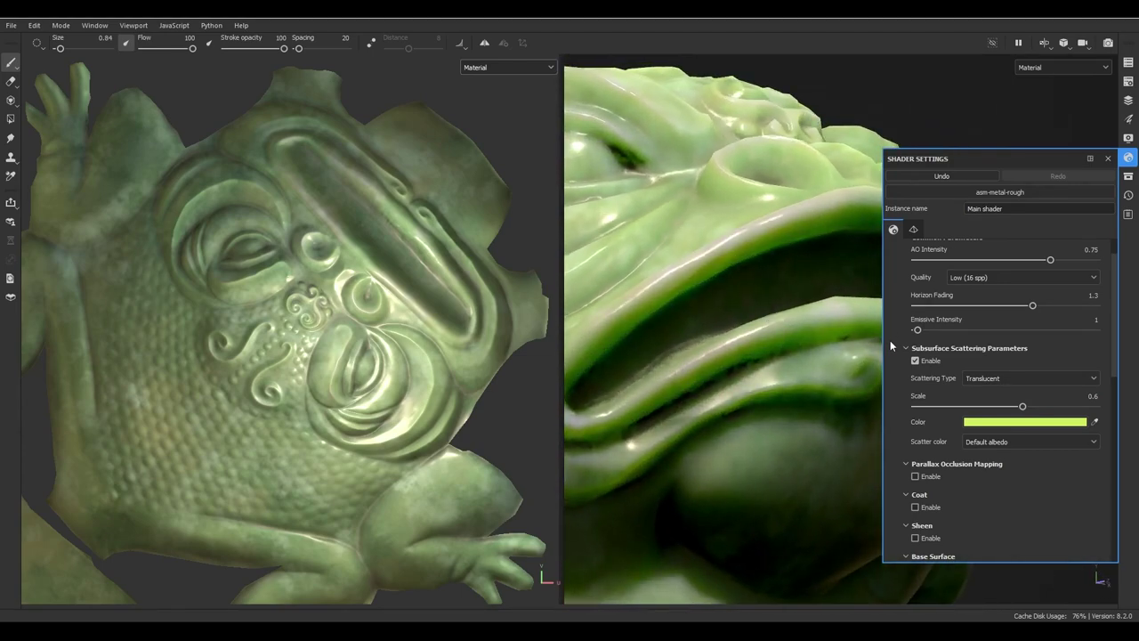
{"action": "left_click", "coordinate": [915, 362]}
{"action": "left_click", "coordinate": [915, 362]}
{"action": "left_click", "coordinate": [915, 362]}
{"action": "left_click", "coordinate": [915, 361]}
{"action": "left_click", "coordinate": [914, 361]}
{"action": "left_click", "coordinate": [914, 360]}
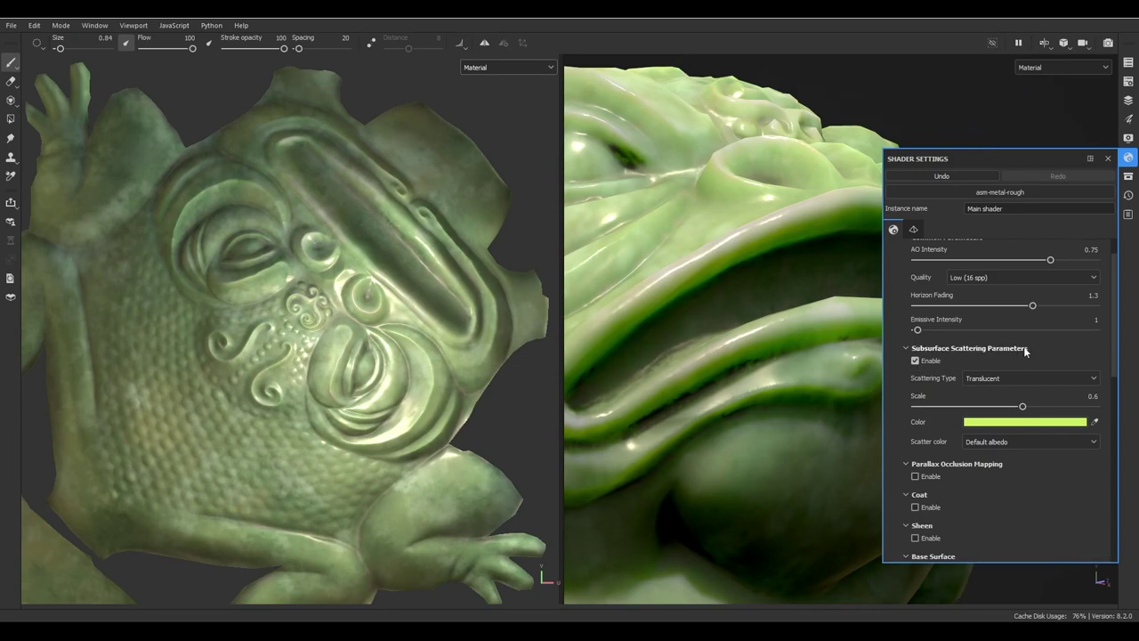
{"action": "left_click", "coordinate": [915, 361]}
- Reframe the toad from the front, toggle Subsurface Scattering again, and close Shader Settings
{"action": "left_click_drag", "start_coordinate": [745, 267], "coordinate": [754, 289], "text": "alt"}
{"action": "right_click_drag", "start_coordinate": [755, 289], "coordinate": [716, 306], "text": "alt"}
{"action": "left_click_drag", "start_coordinate": [716, 306], "coordinate": [684, 315], "text": "alt"}
{"action": "middle_click_drag", "start_coordinate": [684, 315], "coordinate": [715, 314], "text": "alt"}
{"action": "left_click", "coordinate": [915, 361]}
{"action": "left_click", "coordinate": [915, 361]}
{"action": "left_click", "coordinate": [915, 360]}
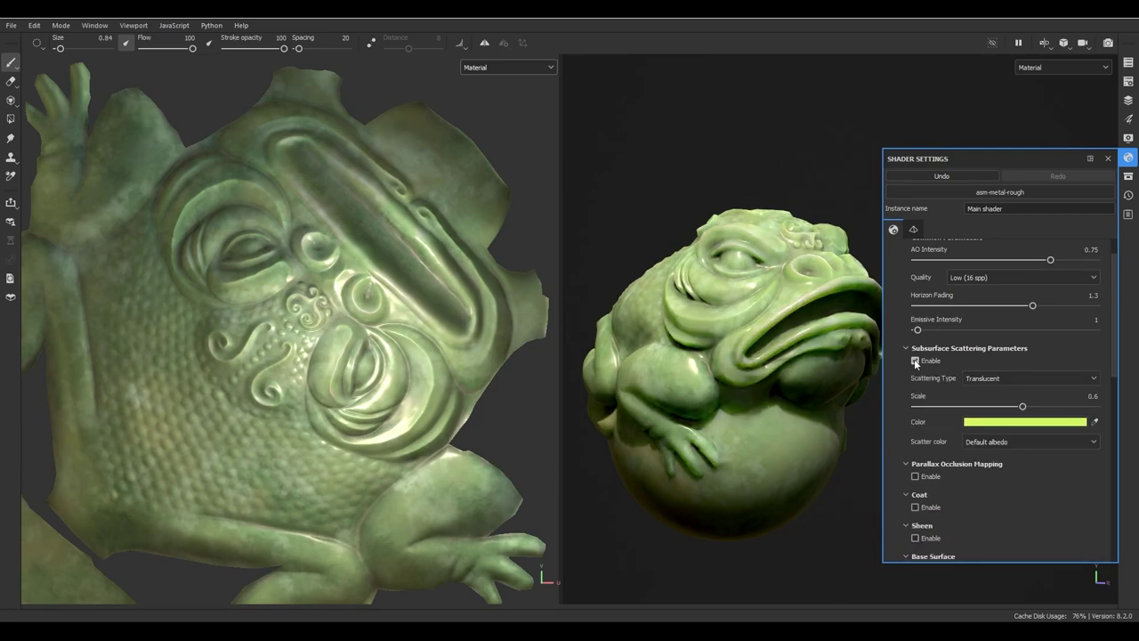
{"action": "left_click_drag", "start_coordinate": [783, 356], "coordinate": [711, 302], "text": "alt"}
{"action": "left_click", "coordinate": [1129, 157]}
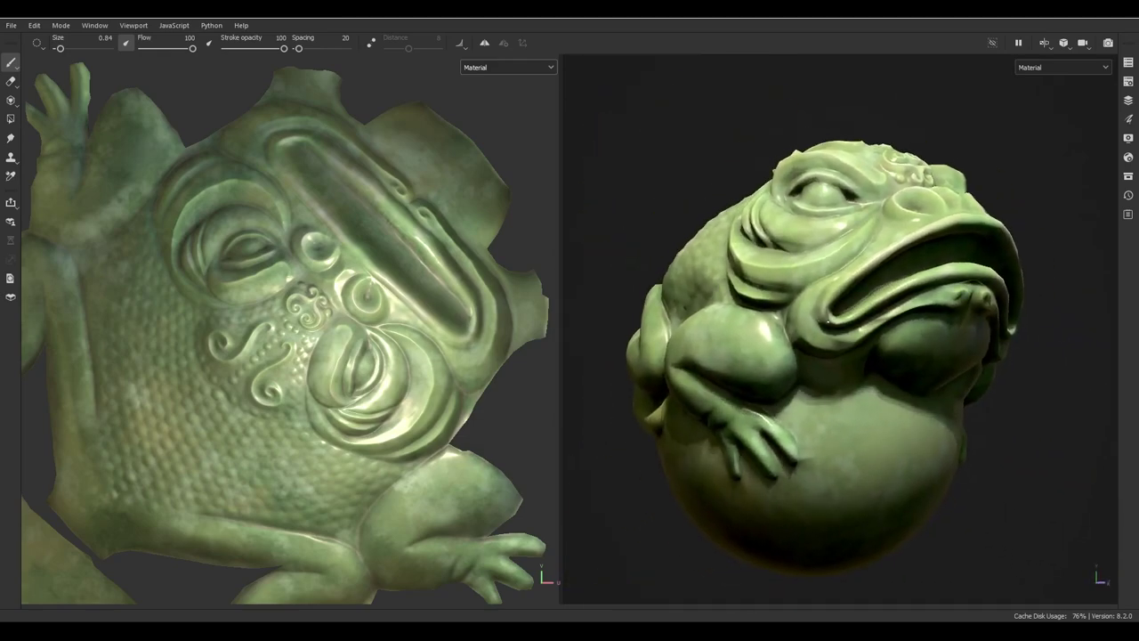
- Preview the toad's Base Color, Roughness and Metallic channels in the viewport
{"action": "left_click", "coordinate": [491, 67]}
{"action": "left_click", "coordinate": [498, 103]}
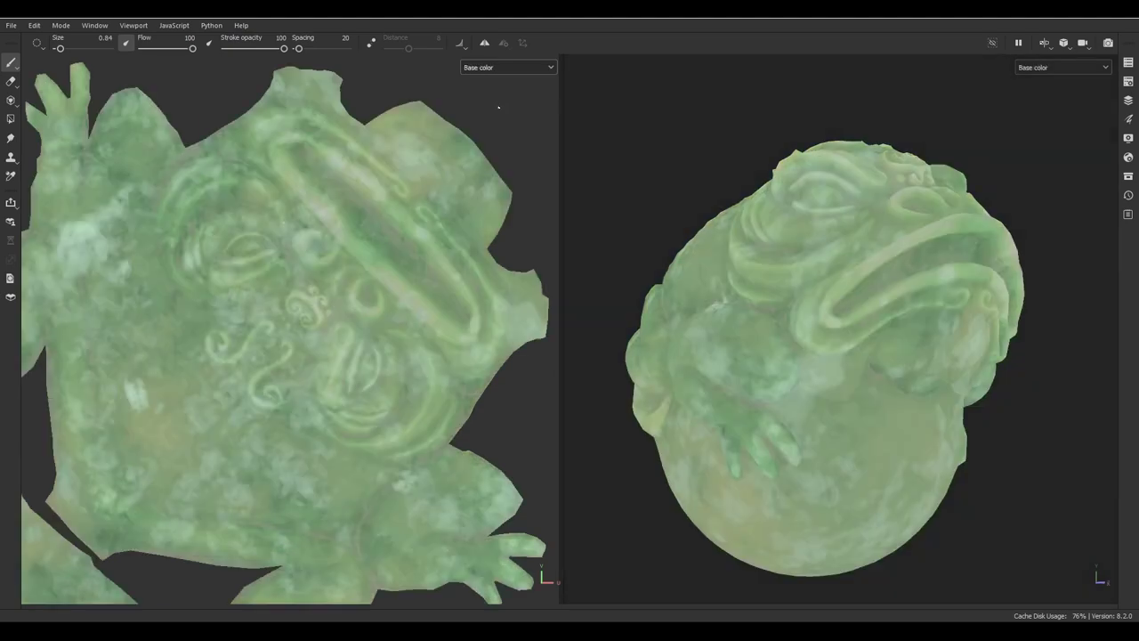
{"action": "left_click", "coordinate": [499, 67]}
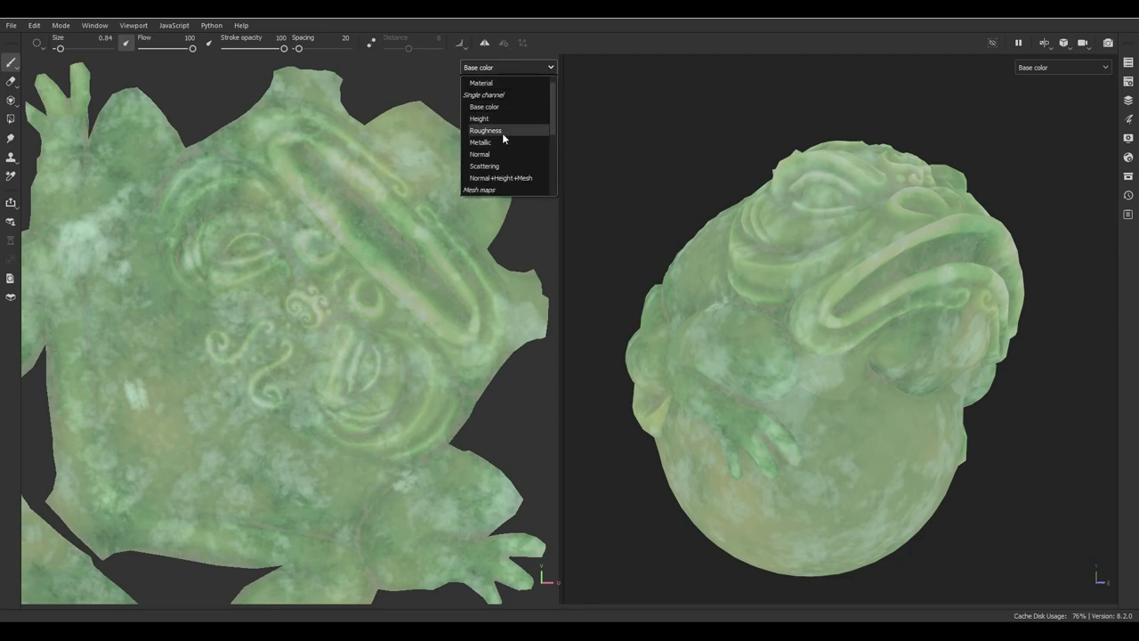
{"action": "left_click", "coordinate": [495, 129]}
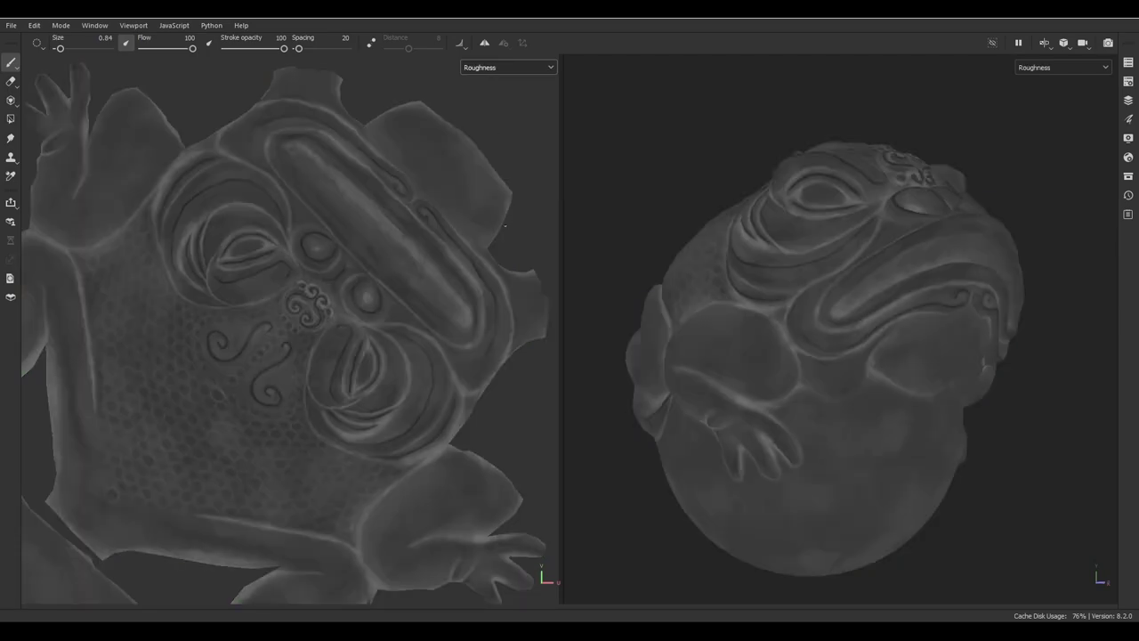
{"action": "left_click", "coordinate": [520, 69]}
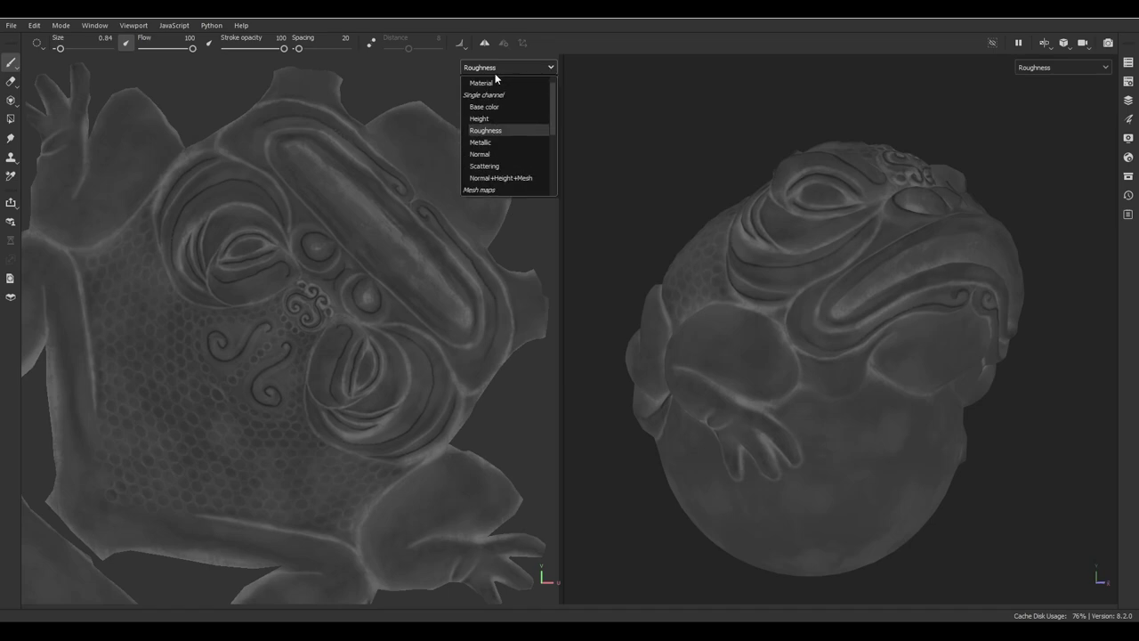
{"action": "left_click", "coordinate": [487, 144]}
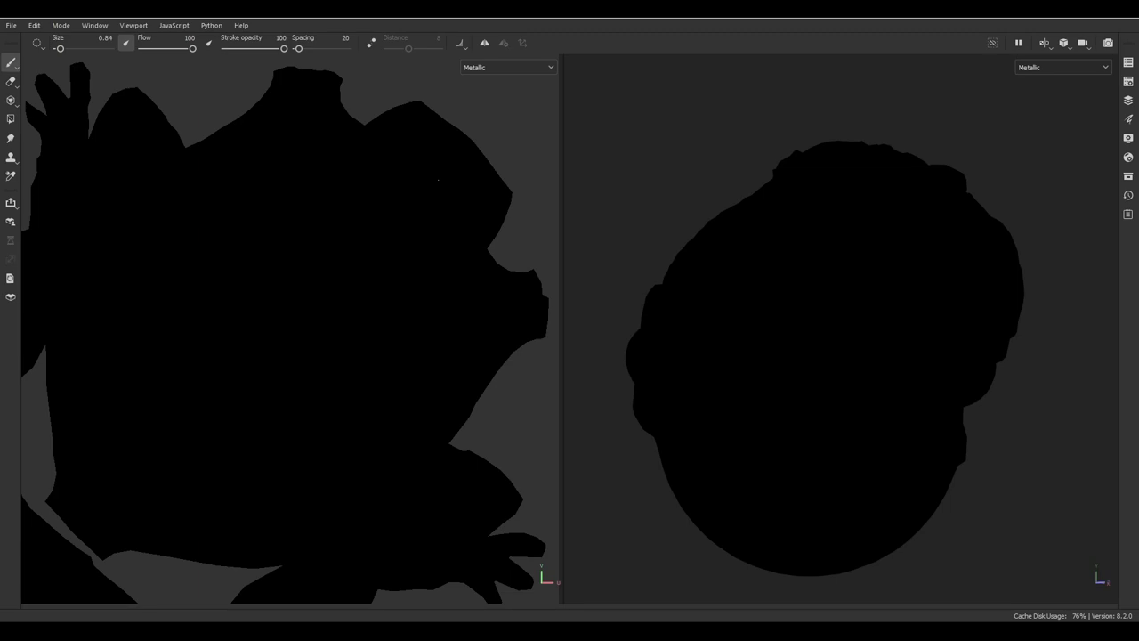
- Show Normal+Height+Mesh, then the Ambient Occlusion map, and return to Material view
{"action": "left_click", "coordinate": [506, 69]}
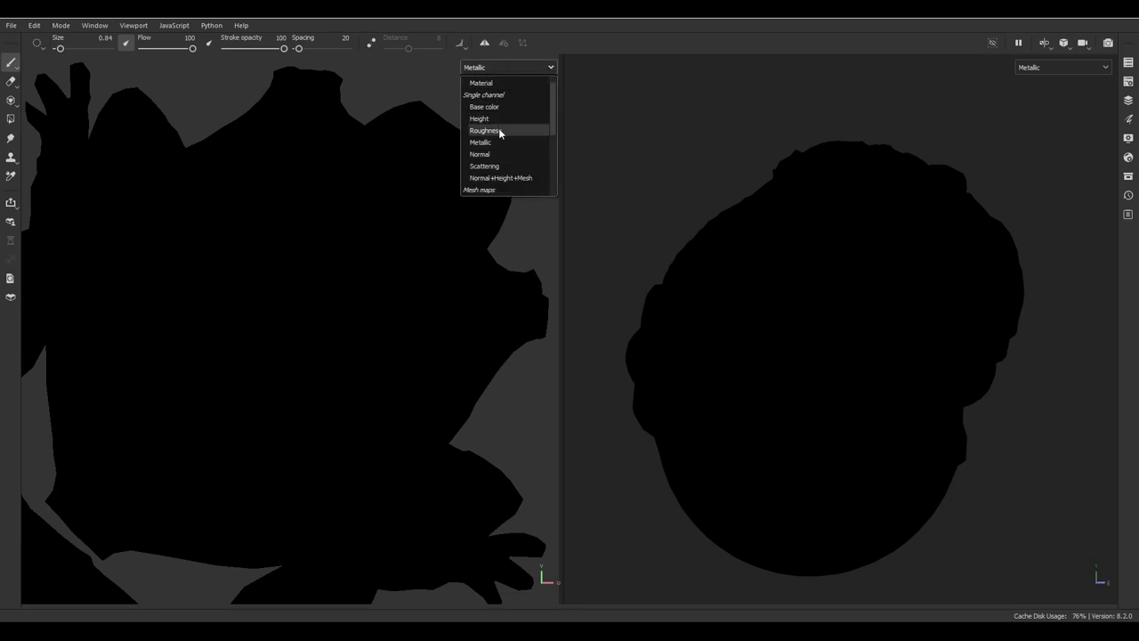
{"action": "left_click", "coordinate": [504, 178]}
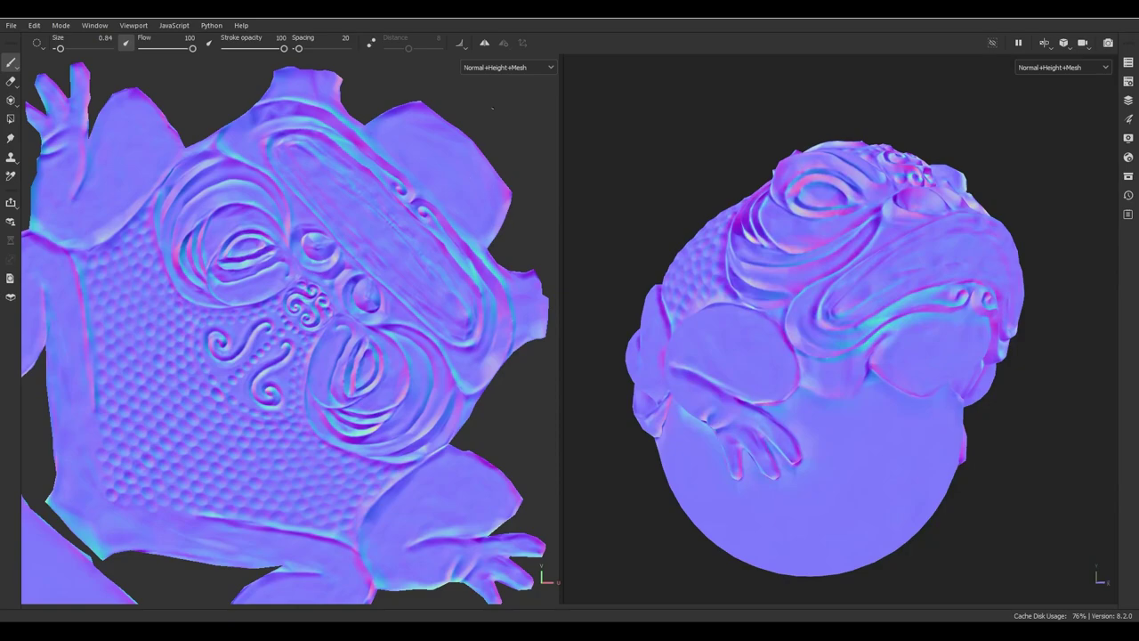
{"action": "left_click", "coordinate": [519, 76]}
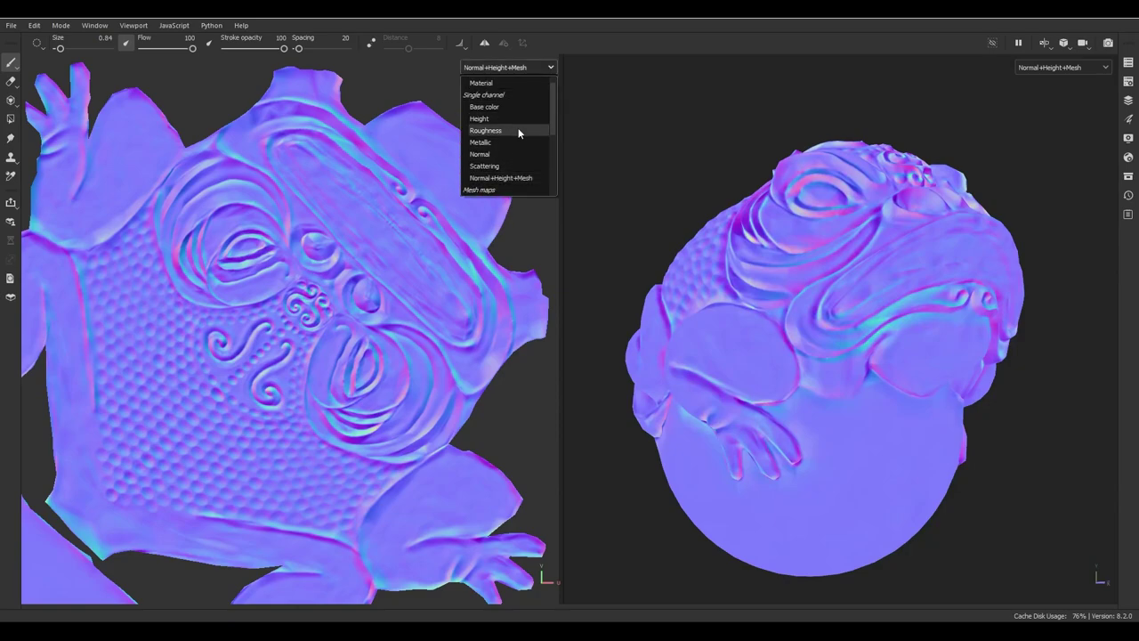
{"action": "left_click_drag", "start_coordinate": [555, 105], "coordinate": [554, 131]}
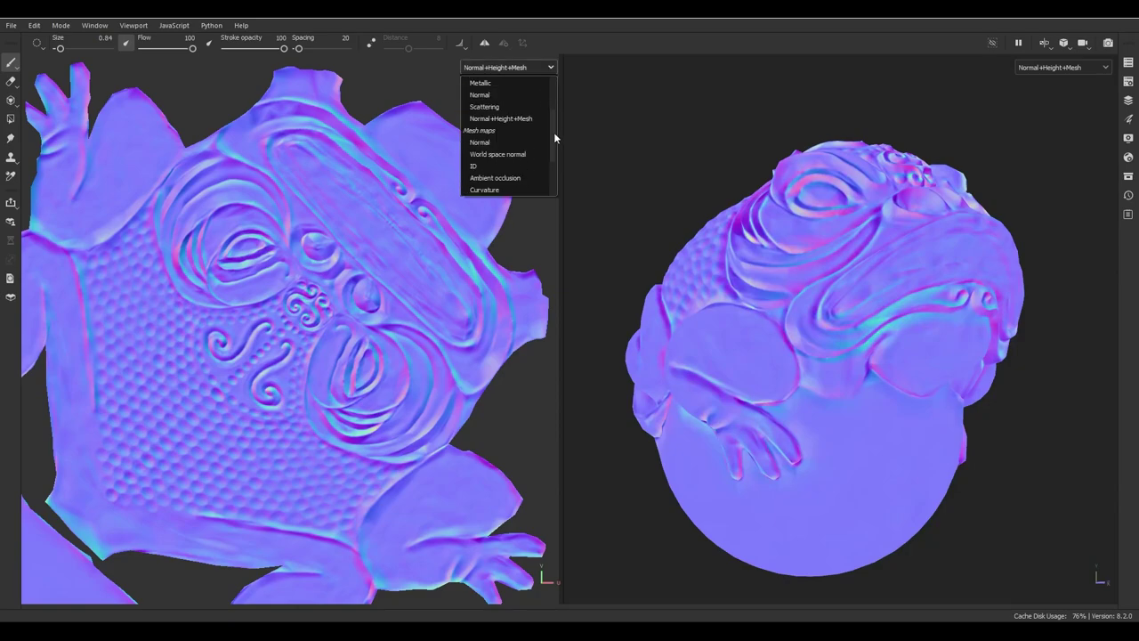
{"action": "left_click", "coordinate": [504, 178]}
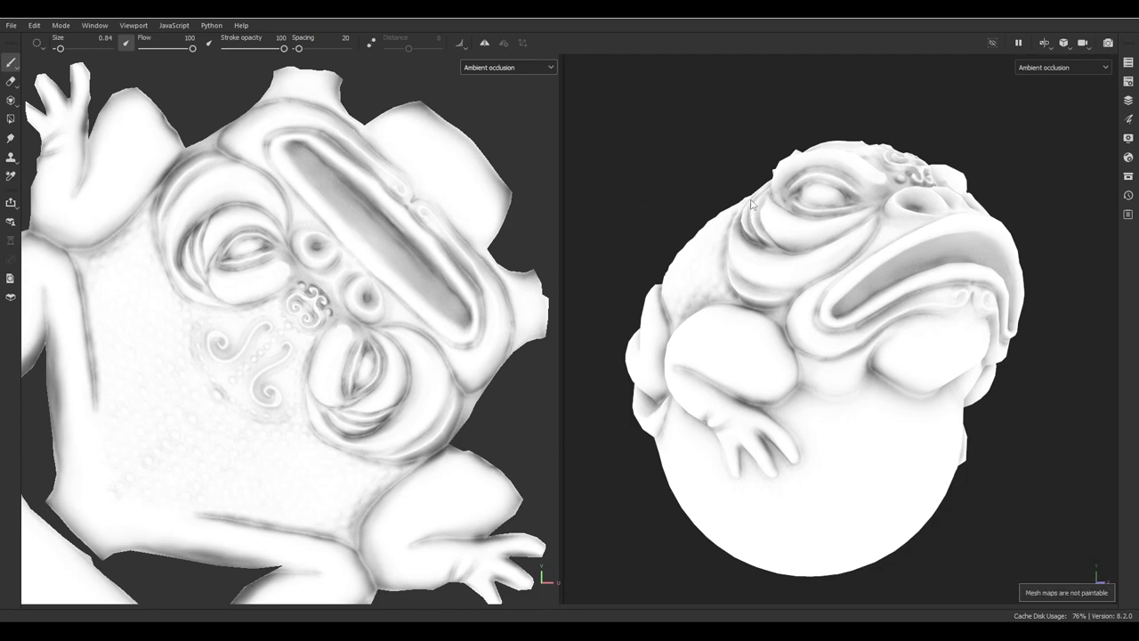
{"action": "key", "text": "m"}
{"action": "left_click_drag", "start_coordinate": [826, 249], "coordinate": [883, 344], "text": "alt"}
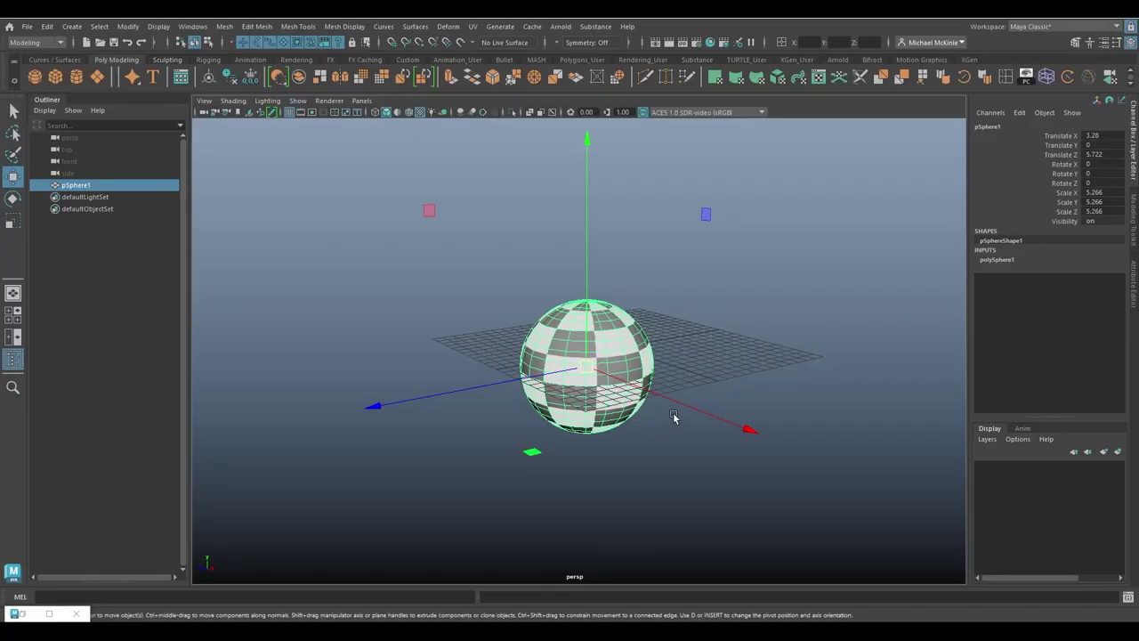
- Reselect the sphere, shrink its move manipulator with -, nudge the view, then clear the selection
{"action": "left_click", "coordinate": [524, 283]}
{"action": "left_click", "coordinate": [586, 356]}
{"action": "key", "text": "minus"}
{"action": "key", "text": "minus"}
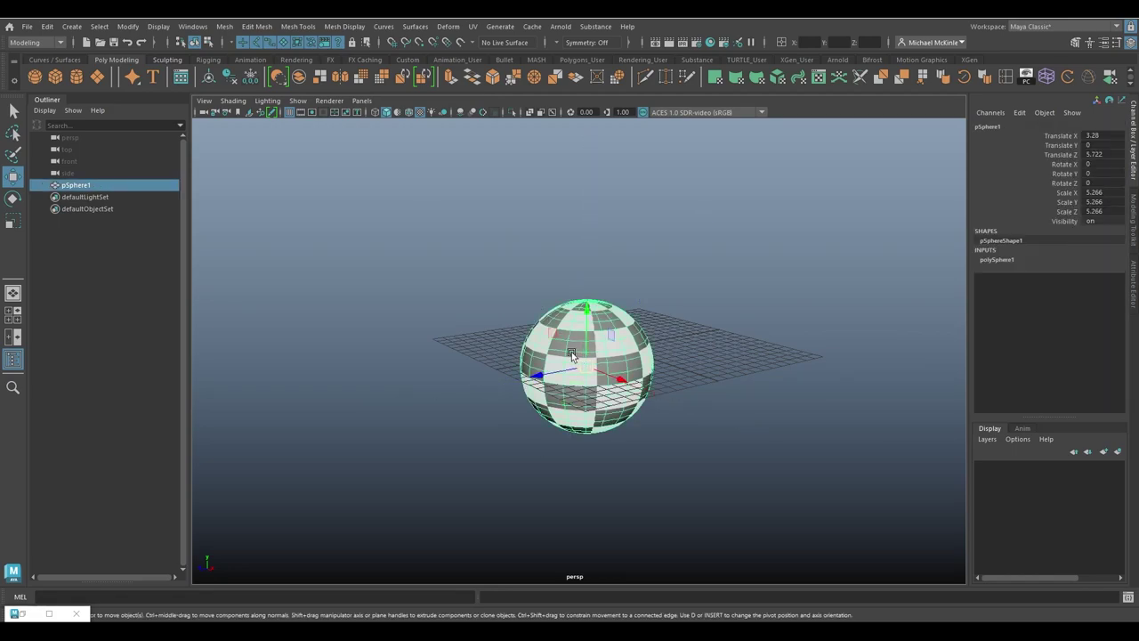
{"action": "left_click", "coordinate": [480, 293]}
{"action": "left_click_drag", "start_coordinate": [512, 302], "coordinate": [523, 269], "text": "alt"}
{"action": "left_click", "coordinate": [525, 340]}
{"action": "left_click", "coordinate": [511, 283]}
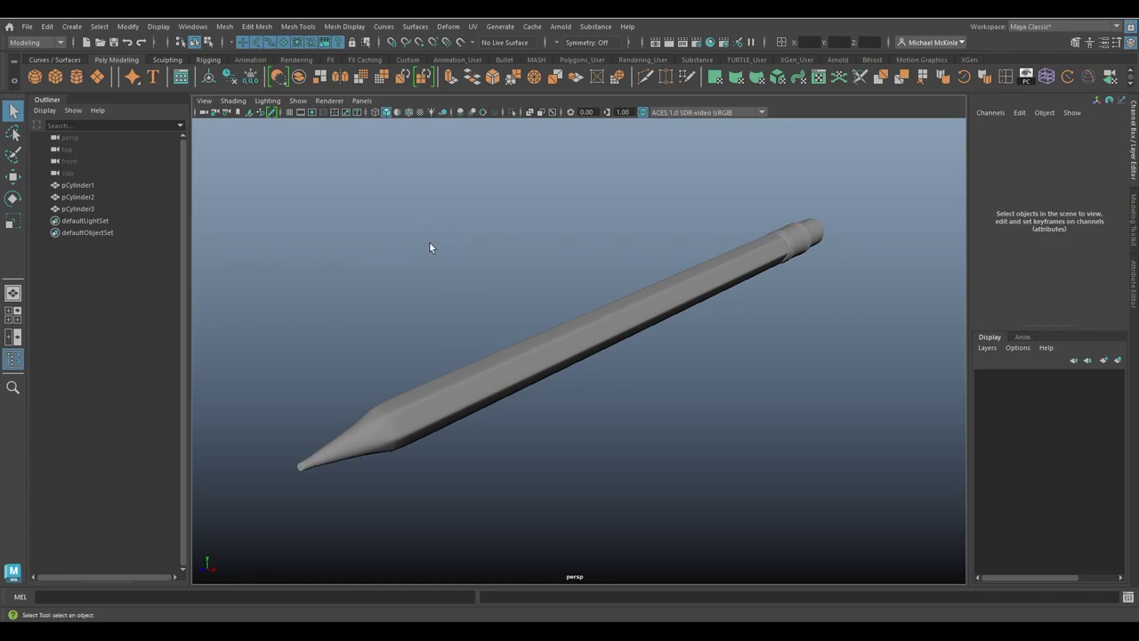
- Open the Project Window from the File menu, move it aside, and start a new project
{"action": "left_click", "coordinate": [28, 28]}
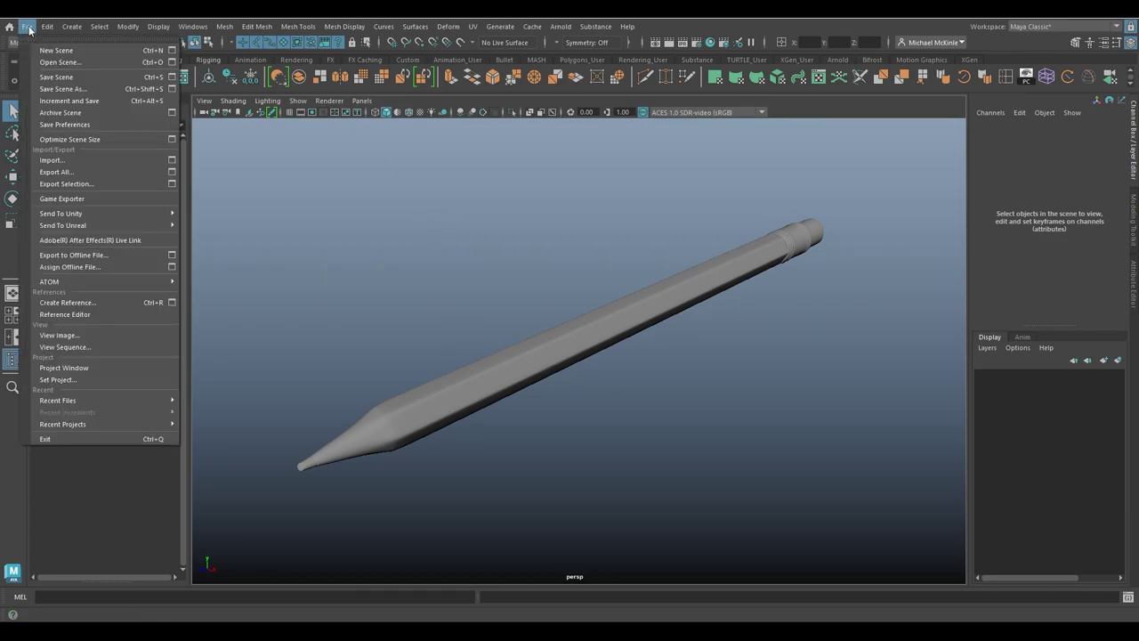
{"action": "left_click", "coordinate": [74, 368]}
{"action": "left_click_drag", "start_coordinate": [507, 181], "coordinate": [374, 144]}
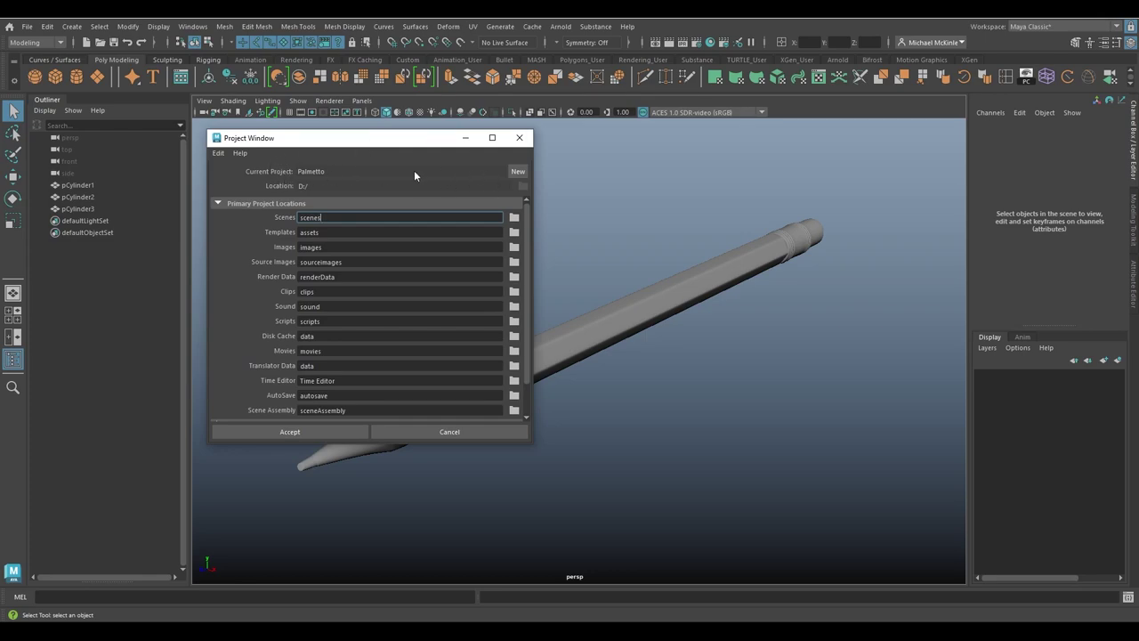
{"action": "left_click", "coordinate": [517, 172]}
- Name the new project Pencil and set its location to D:/MayaToolbelt
{"action": "left_click", "coordinate": [519, 173]}
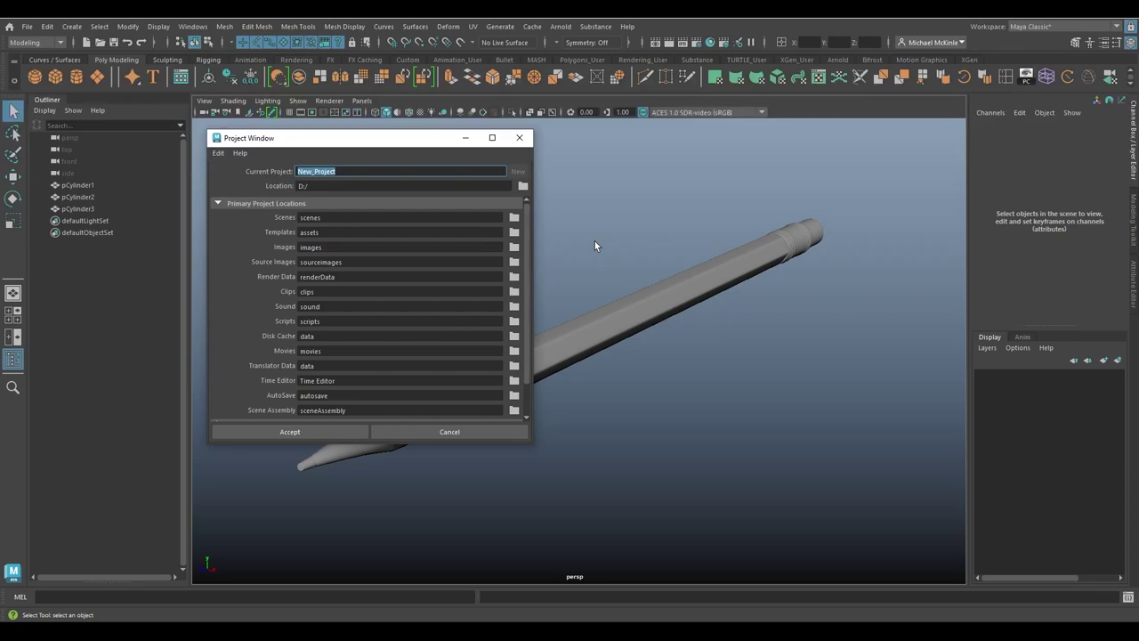
{"action": "type", "text": "Pencil"}
{"action": "left_click", "coordinate": [523, 185]}
{"action": "left_click_drag", "start_coordinate": [545, 62], "coordinate": [647, 134]}
{"action": "left_click", "coordinate": [932, 151]}
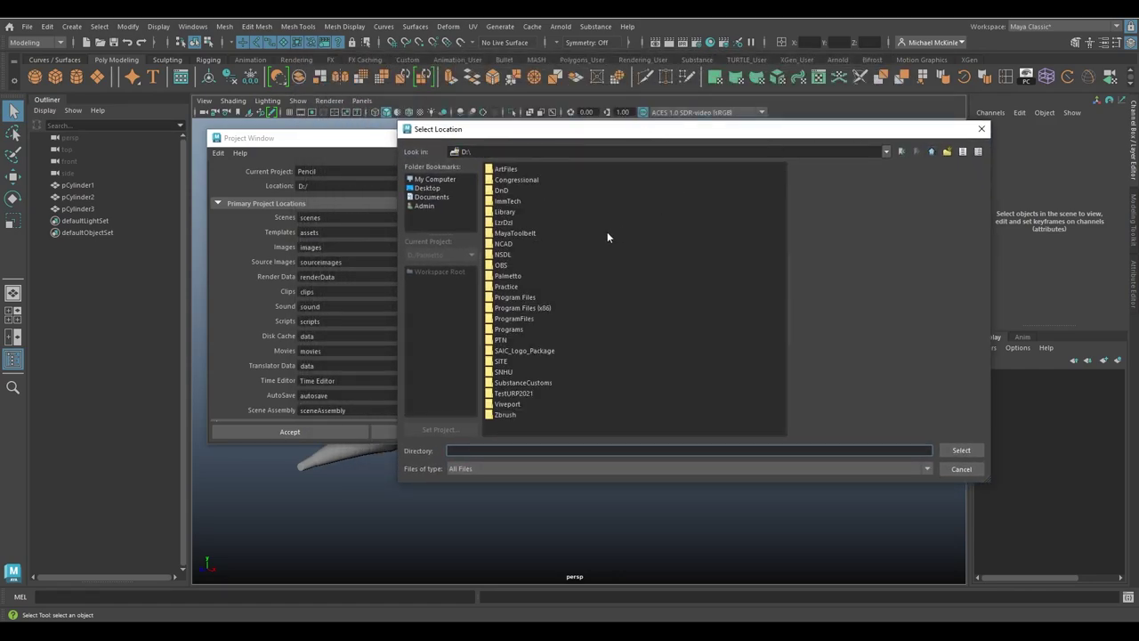
{"action": "double_click", "coordinate": [512, 228]}
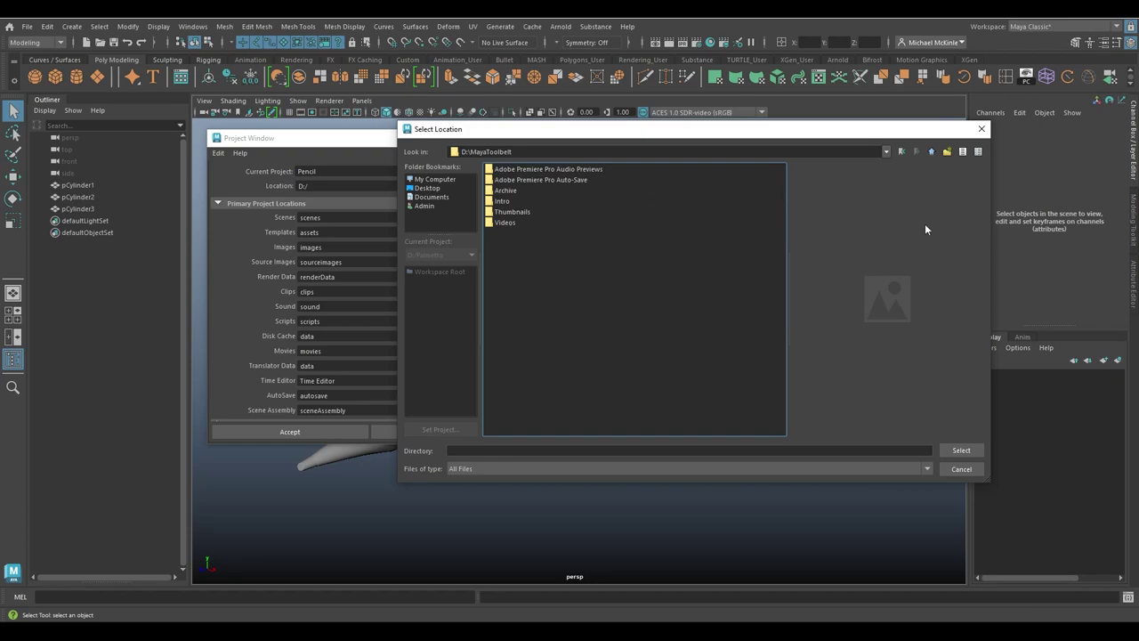
{"action": "left_click", "coordinate": [960, 449]}
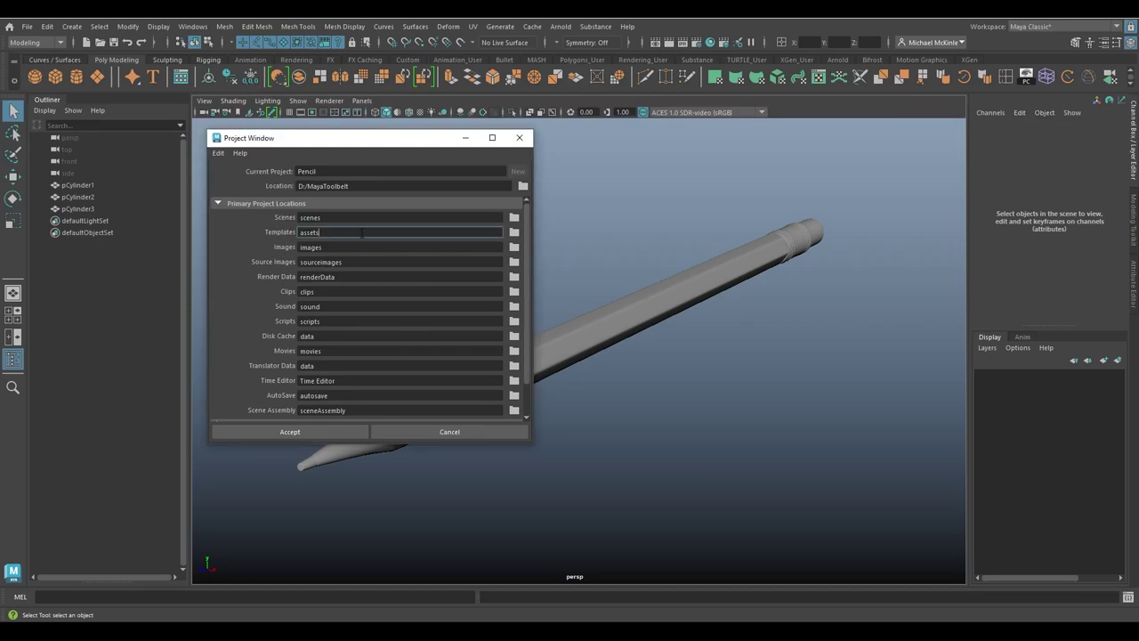
{"action": "left_click", "coordinate": [357, 247]}
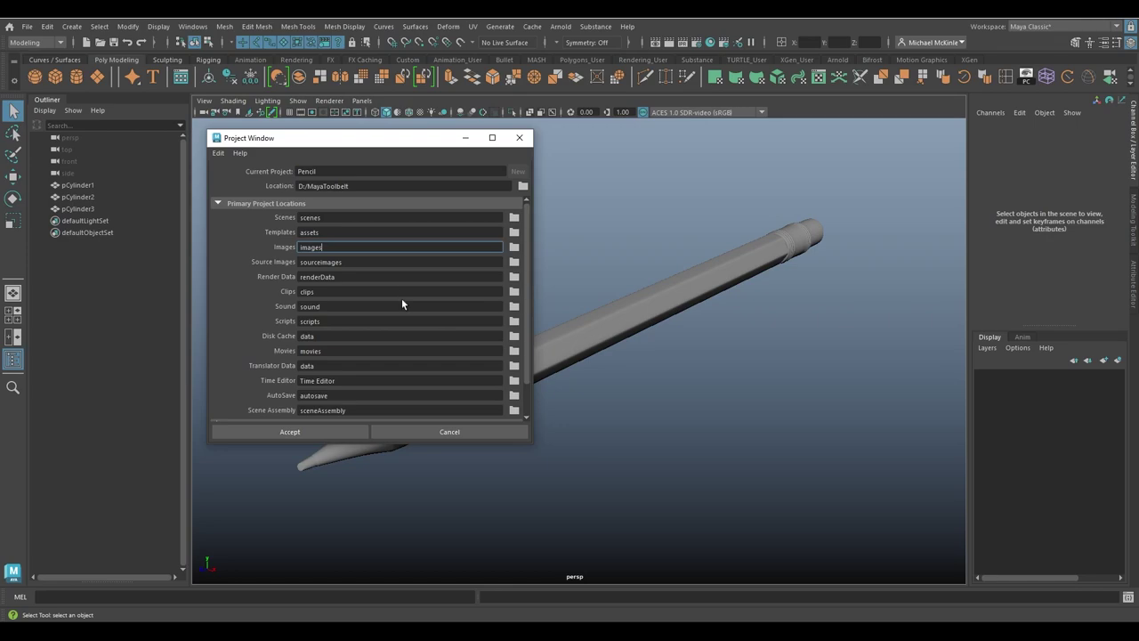
{"action": "left_click_drag", "start_coordinate": [526, 260], "coordinate": [527, 297]}
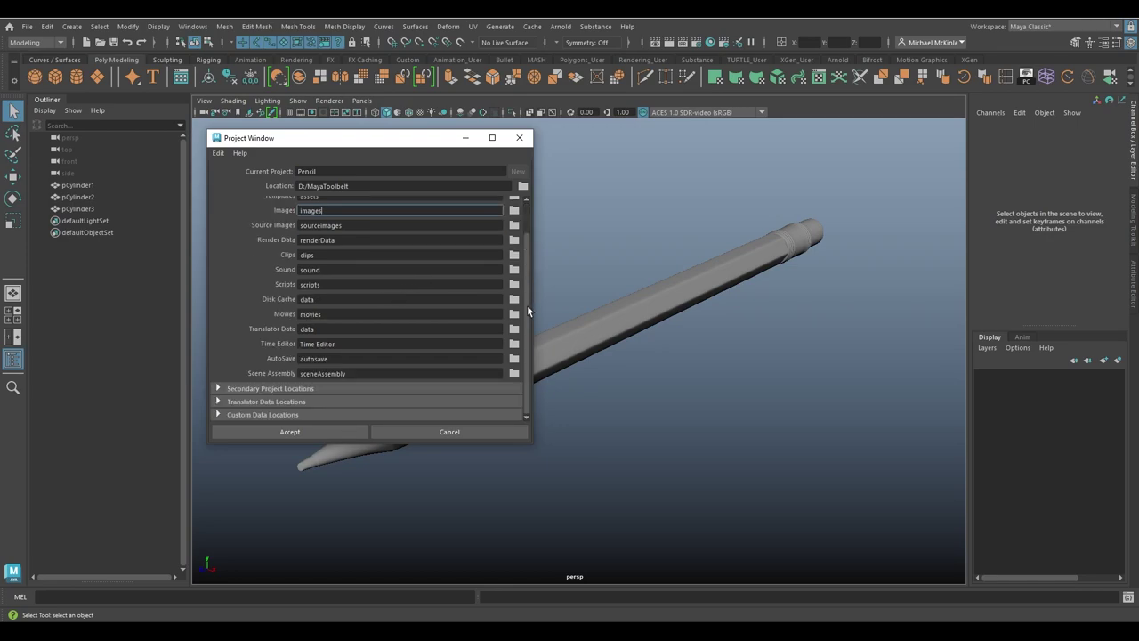
{"action": "scroll", "coordinate": [527, 305], "scroll_direction": "up", "scroll_amount": 2}
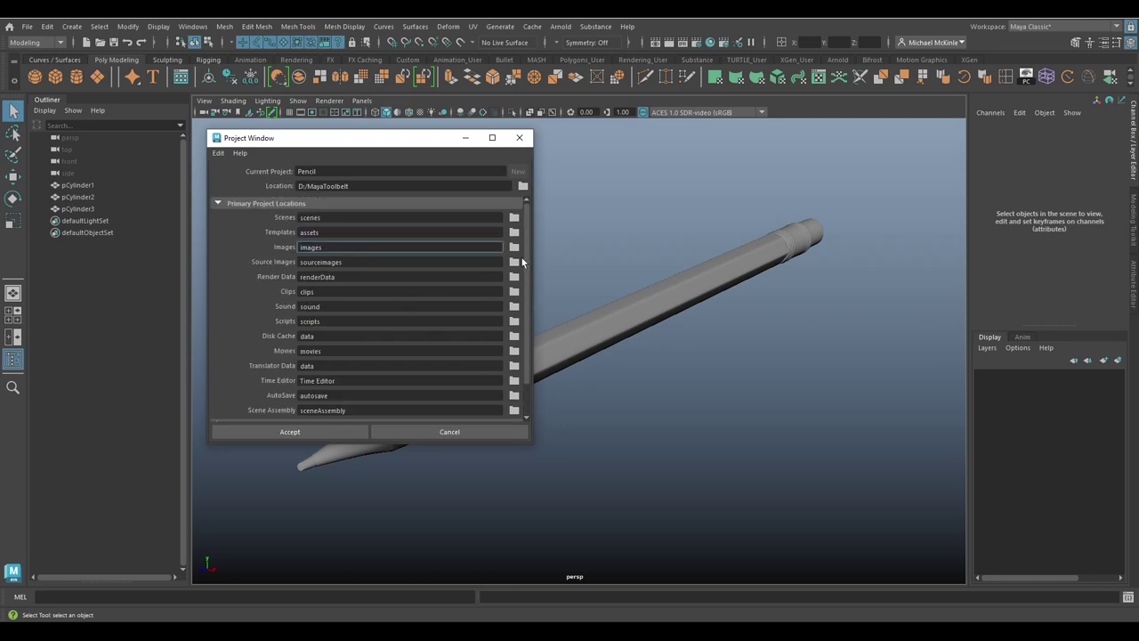
- Accept the Pencil project settings and open File Explorer
{"action": "left_click", "coordinate": [281, 431]}
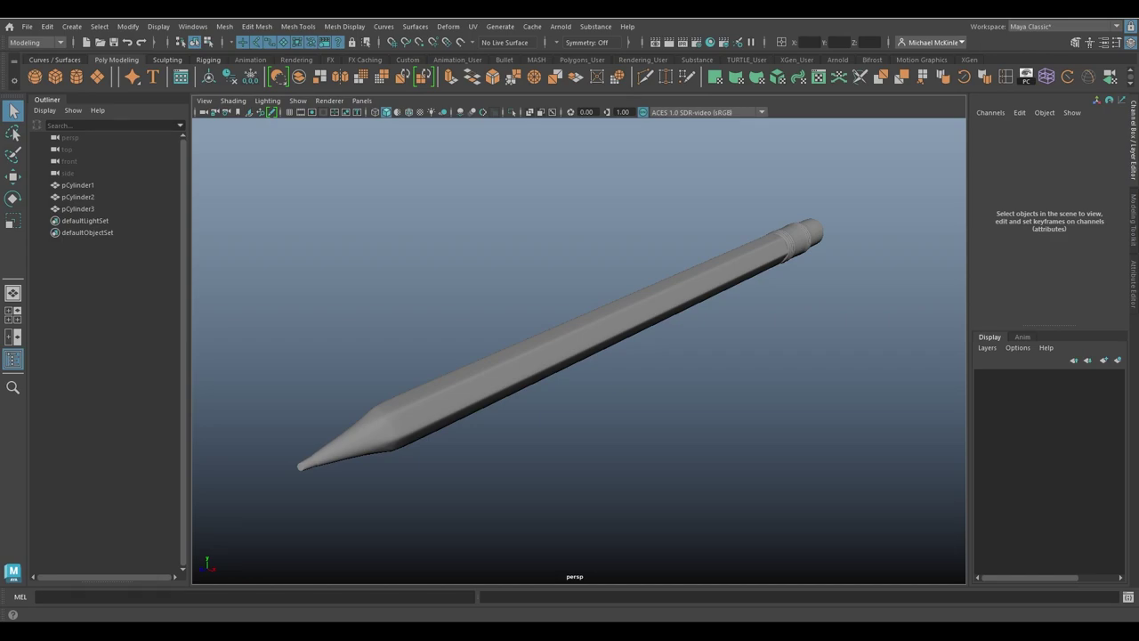
{"action": "key", "text": "super+e"}
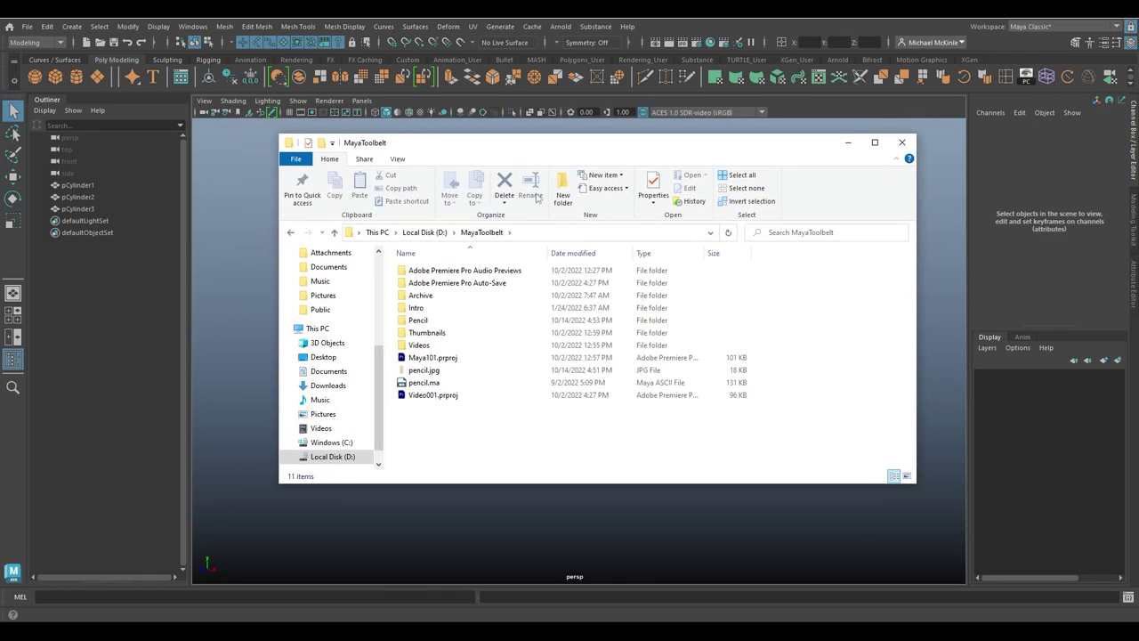
- Open the Pencil folder to review its 16 project items, then close Explorer
{"action": "left_click", "coordinate": [428, 326]}
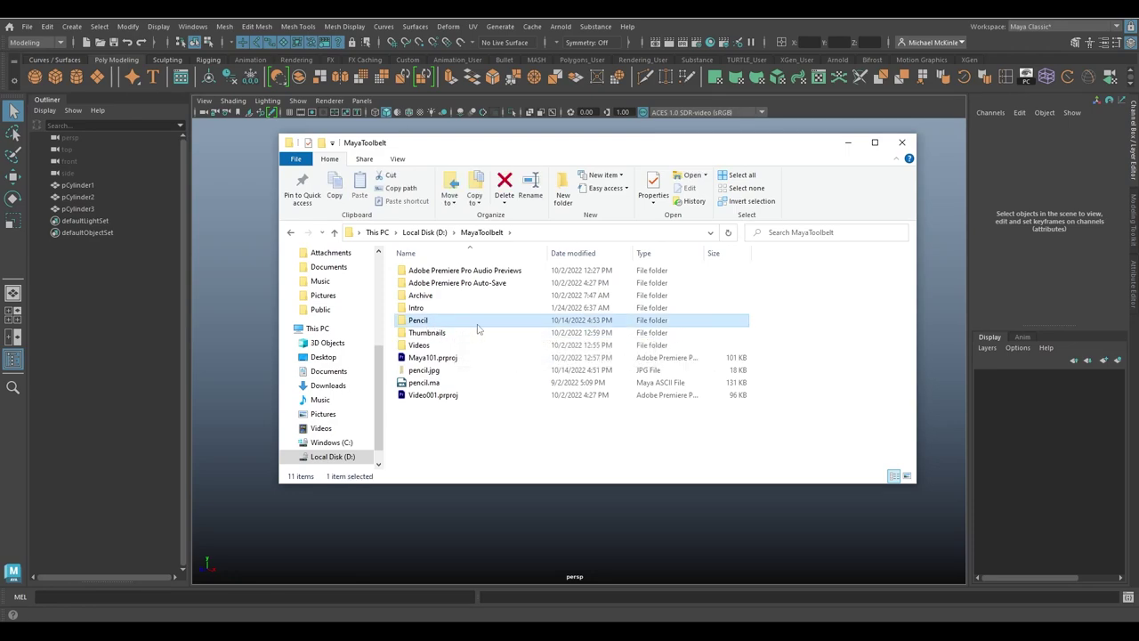
{"action": "double_click", "coordinate": [421, 327]}
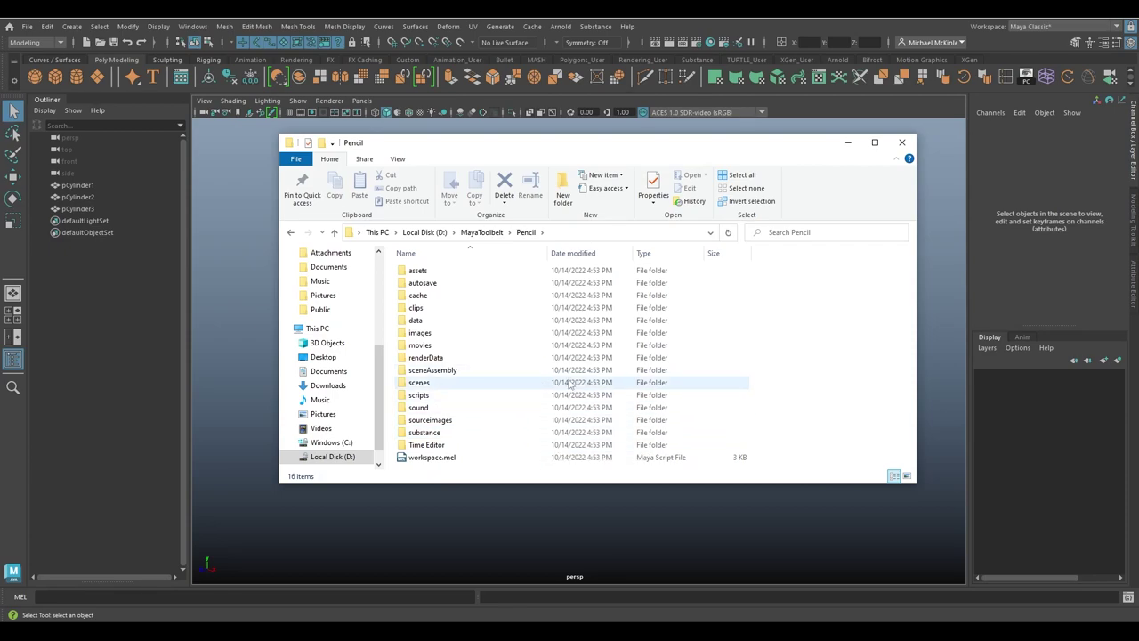
{"action": "left_click", "coordinate": [901, 143]}
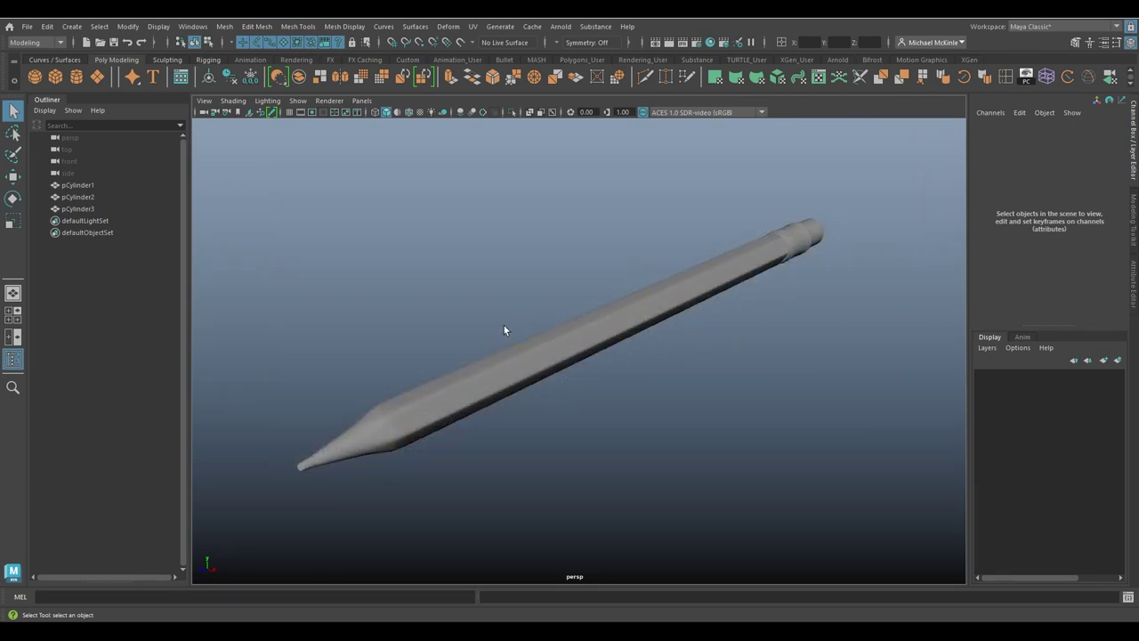
- Save the scene as pencil.ma (Maya ASCII) in D:/MayaToolbelt/Pencil/scenes
{"action": "left_click", "coordinate": [27, 26]}
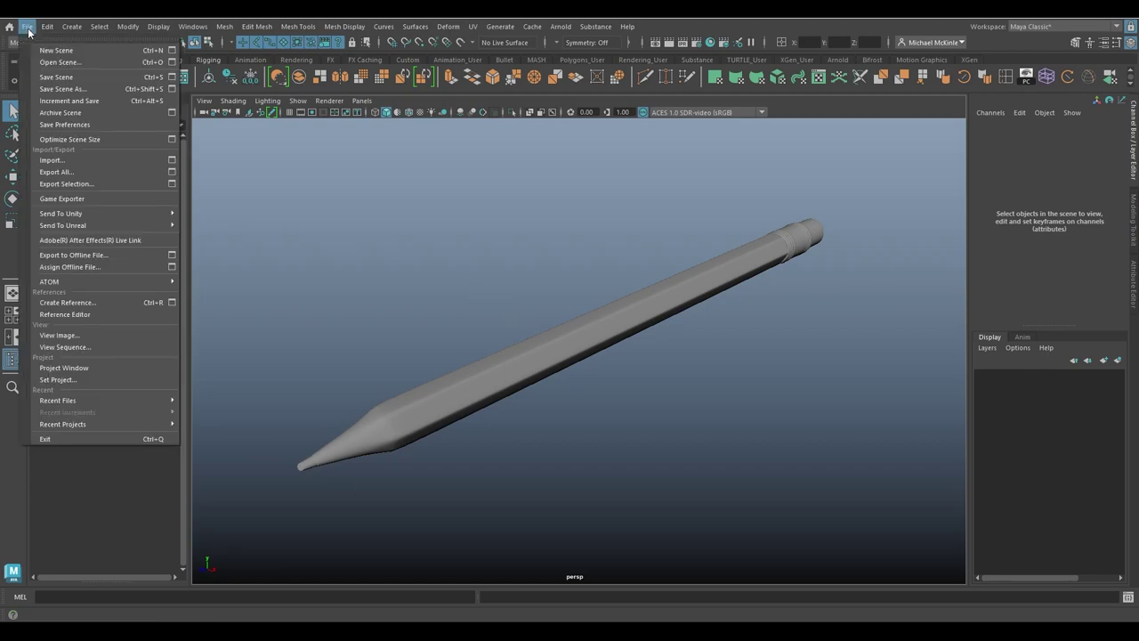
{"action": "left_click", "coordinate": [73, 89]}
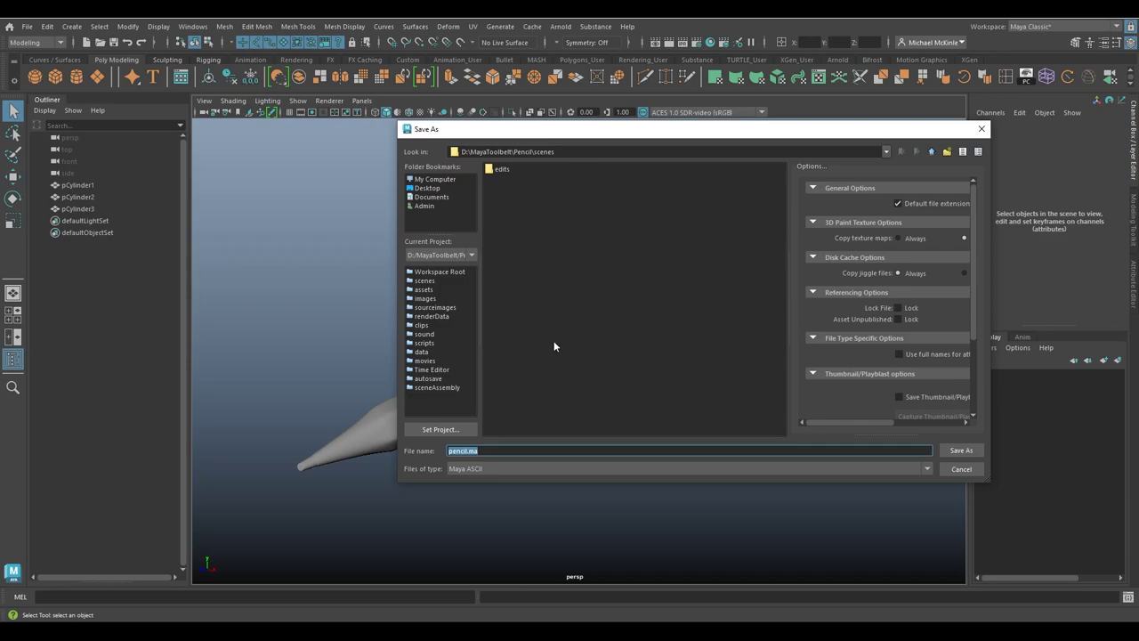
{"action": "left_click", "coordinate": [960, 449]}
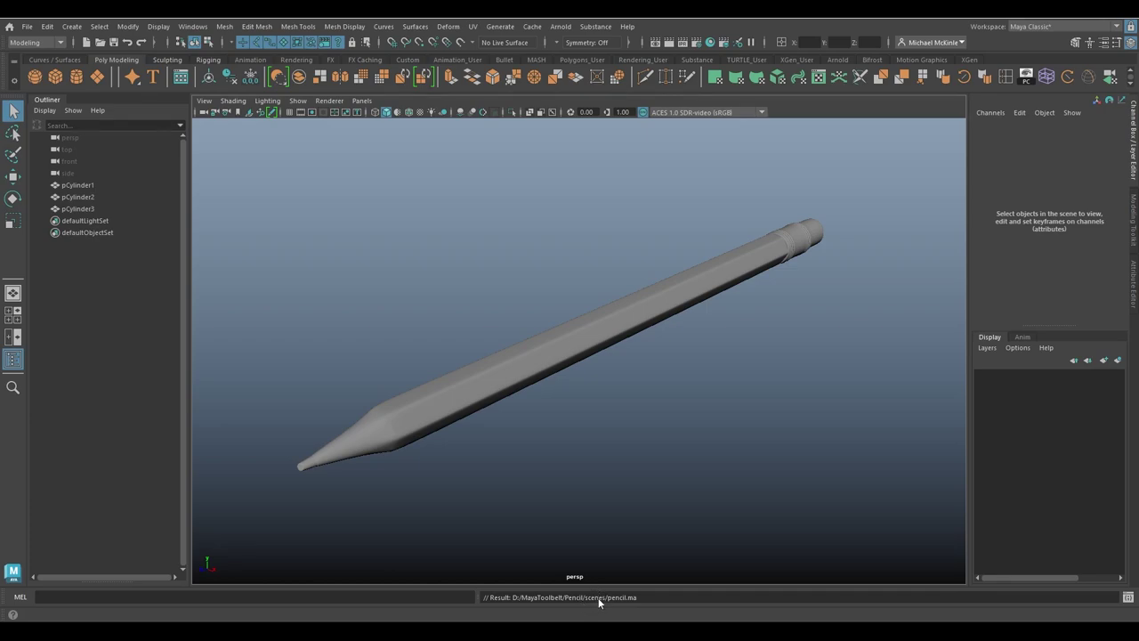
- In Explorer, check pencil.ma inside scenes and the sourceimages folder, then return to Maya
{"action": "key", "text": "super+e"}
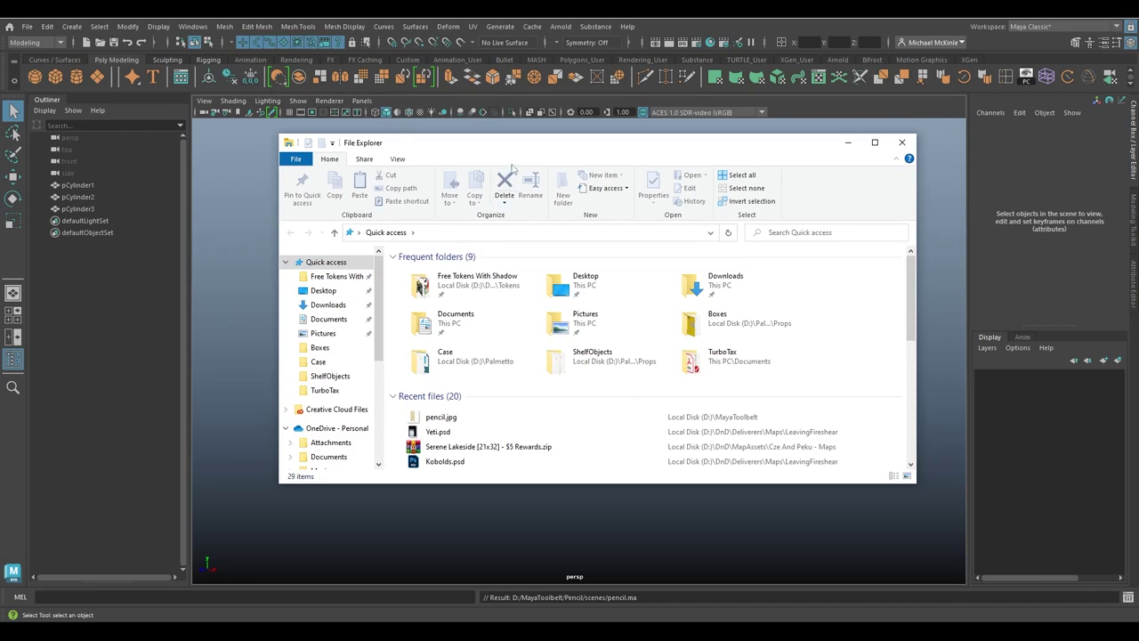
{"action": "left_click_drag", "start_coordinate": [583, 150], "coordinate": [0, 153]}
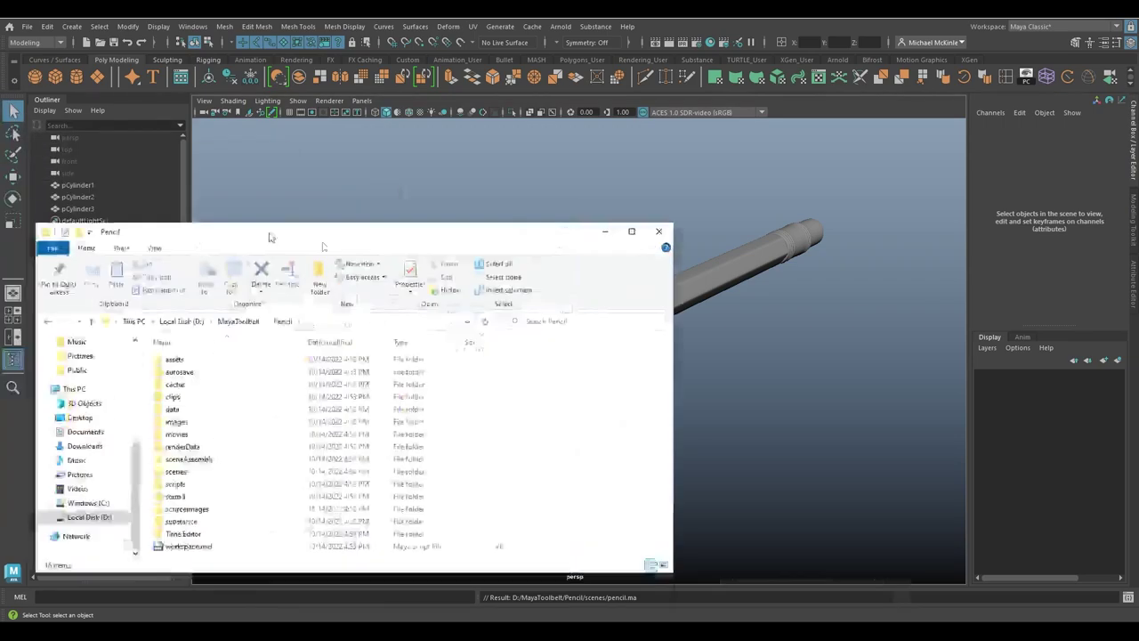
{"action": "mouse_move", "coordinate": [267, 228]}
{"action": "left_mouse_down"}
{"action": "mouse_move", "coordinate": [554, 148]}
{"action": "mouse_move", "coordinate": [534, 135]}
{"action": "left_mouse_up"}
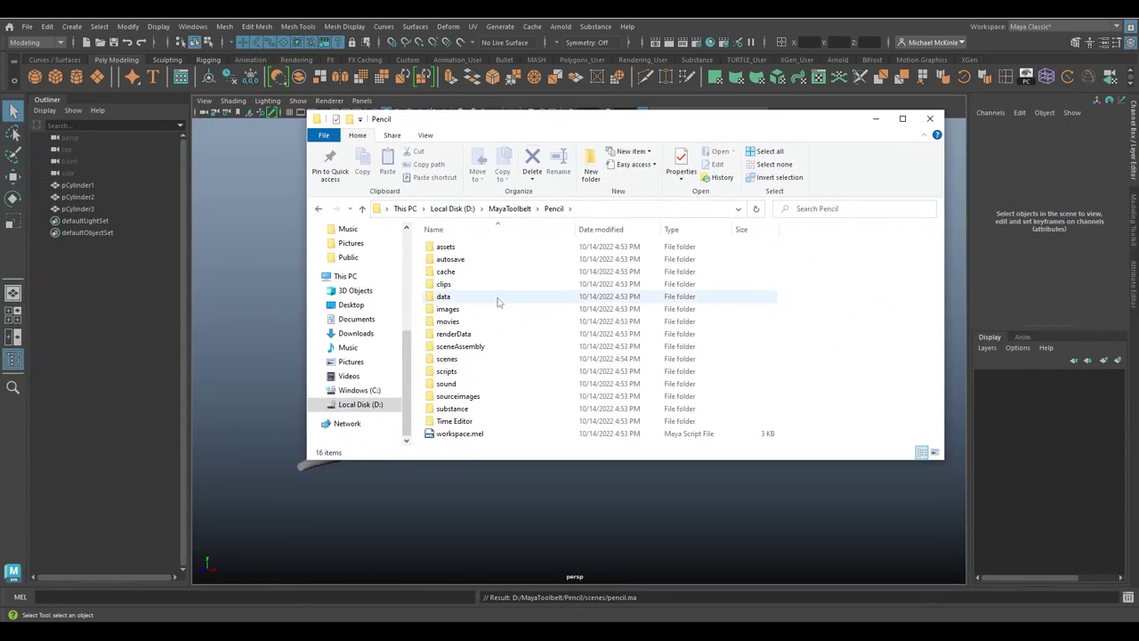
{"action": "left_click", "coordinate": [456, 362]}
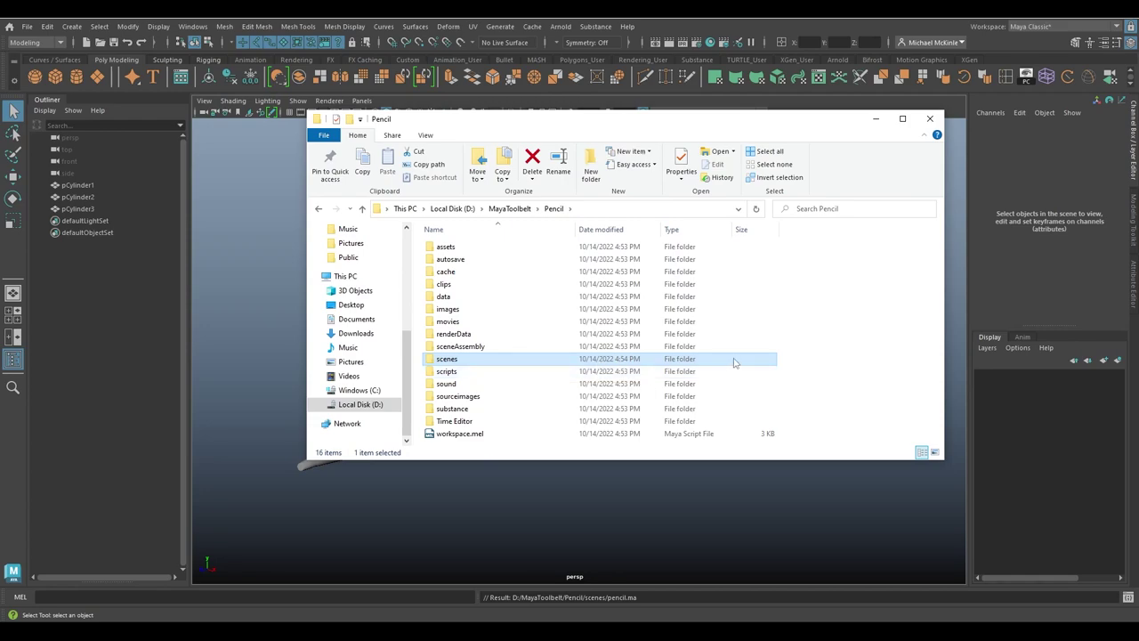
{"action": "double_click", "coordinate": [476, 362]}
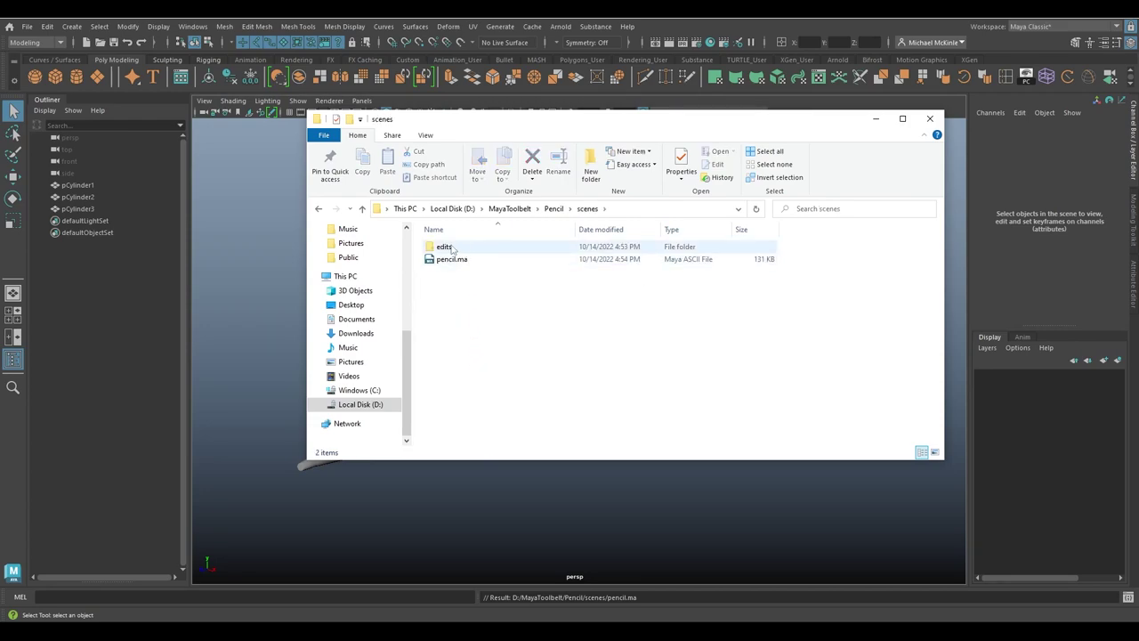
{"action": "left_click", "coordinate": [554, 209]}
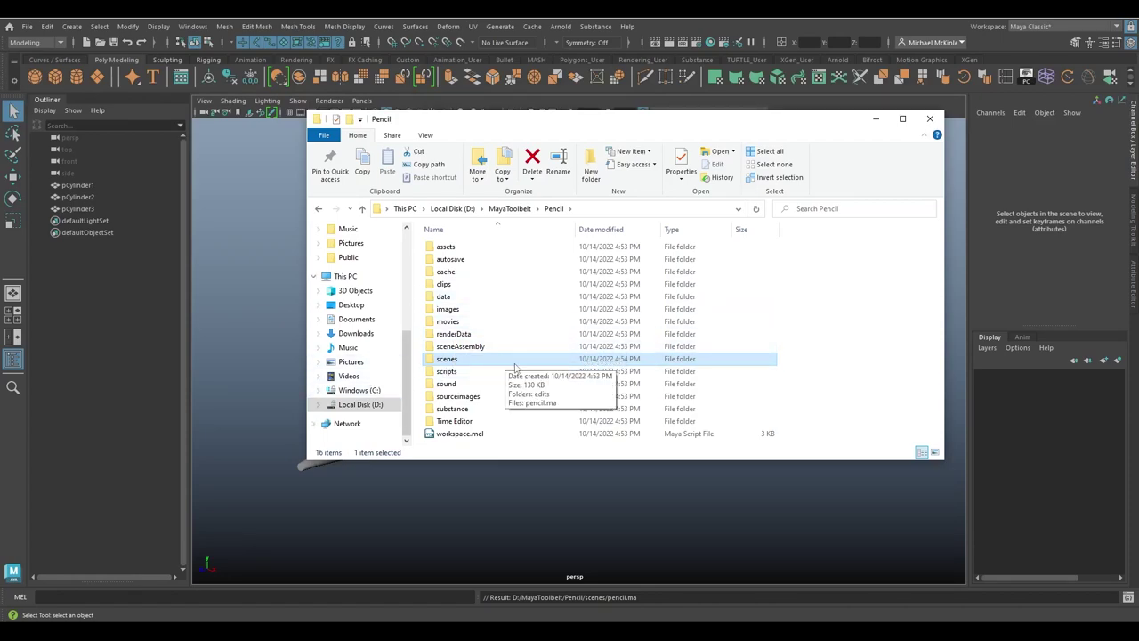
{"action": "left_click", "coordinate": [471, 396]}
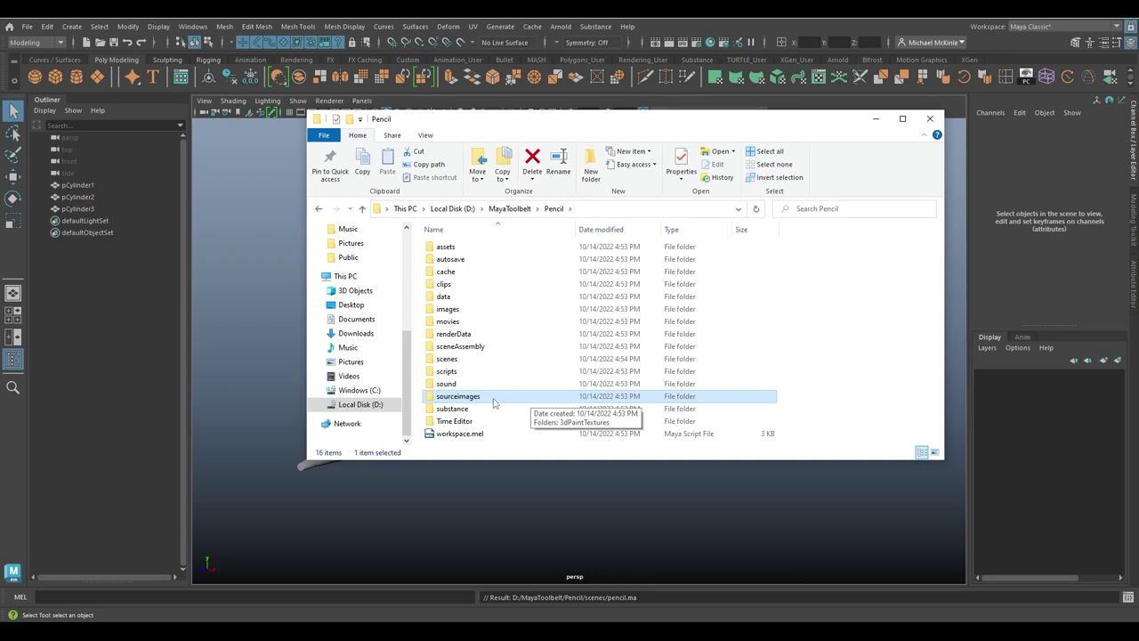
{"action": "left_click", "coordinate": [266, 221]}
- Create a new project named Example2ndProject in the Project Window and accept it
{"action": "left_click", "coordinate": [27, 26]}
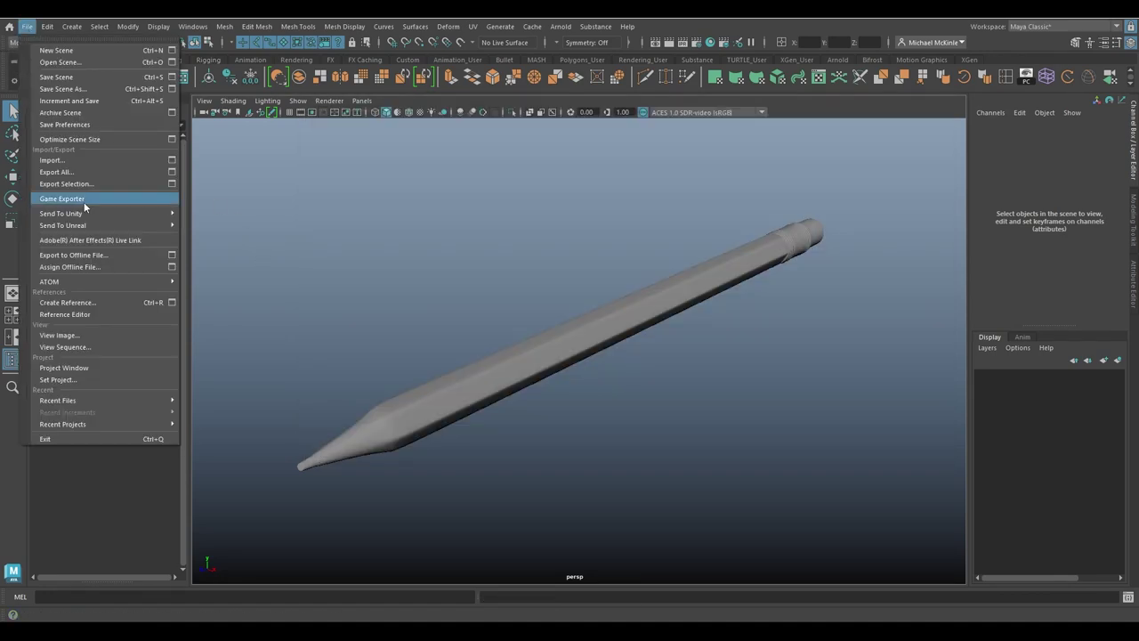
{"action": "left_click", "coordinate": [77, 367]}
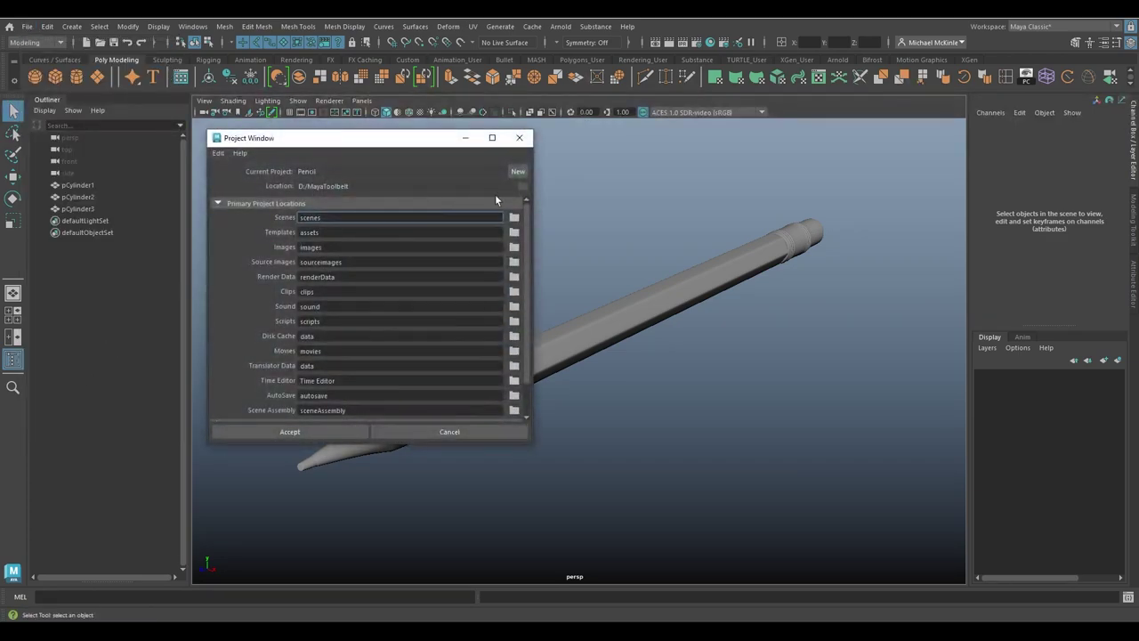
{"action": "left_click", "coordinate": [517, 171]}
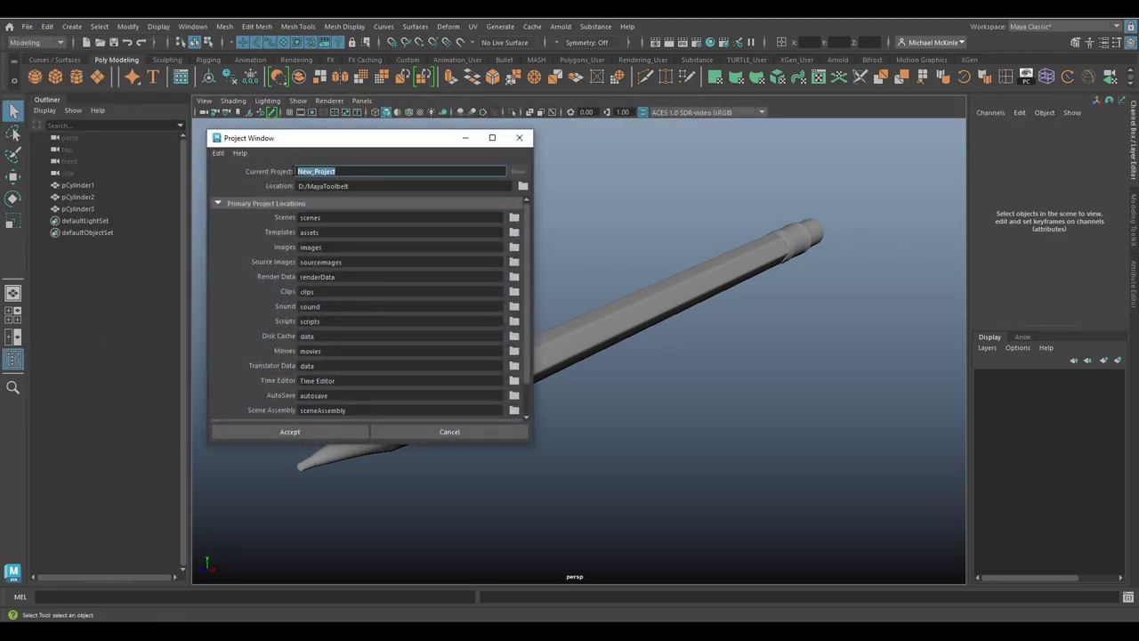
{"action": "type", "text": "Example2ndProjec"}
{"action": "left_click", "coordinate": [260, 431]}
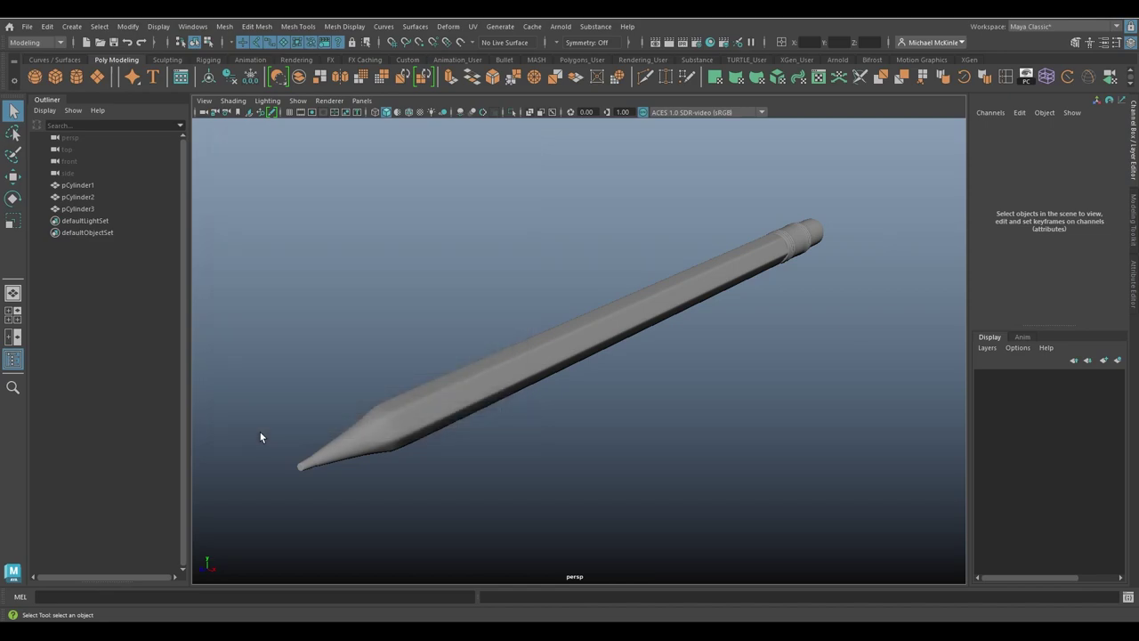
- Check the default save folder path in Save Scene As, then cancel without saving
{"action": "left_click", "coordinate": [27, 26]}
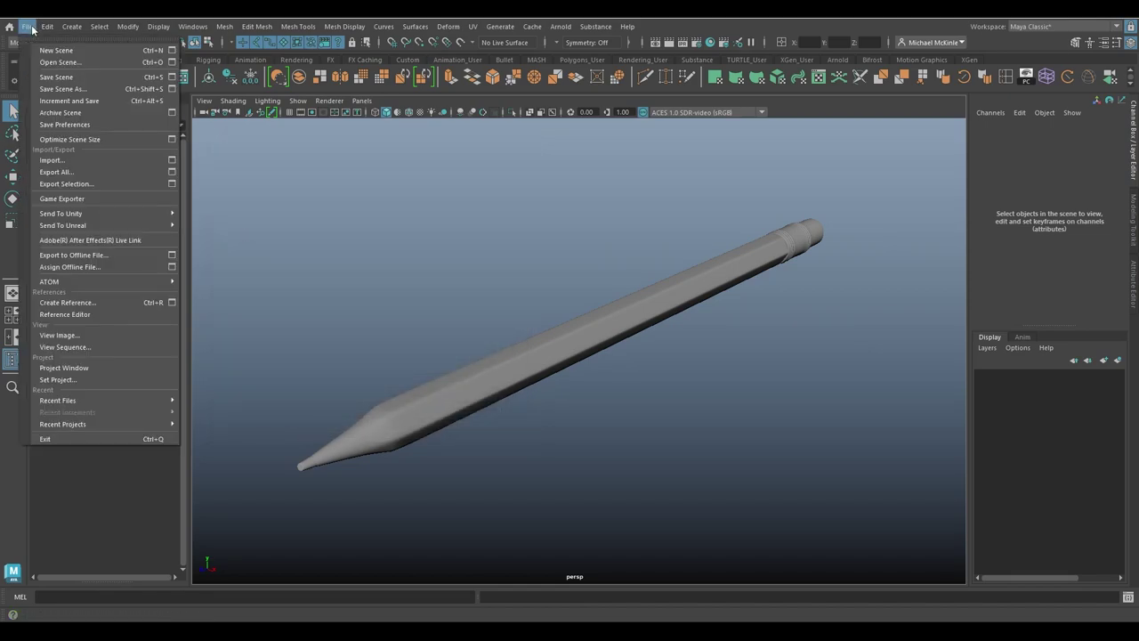
{"action": "left_click", "coordinate": [62, 89]}
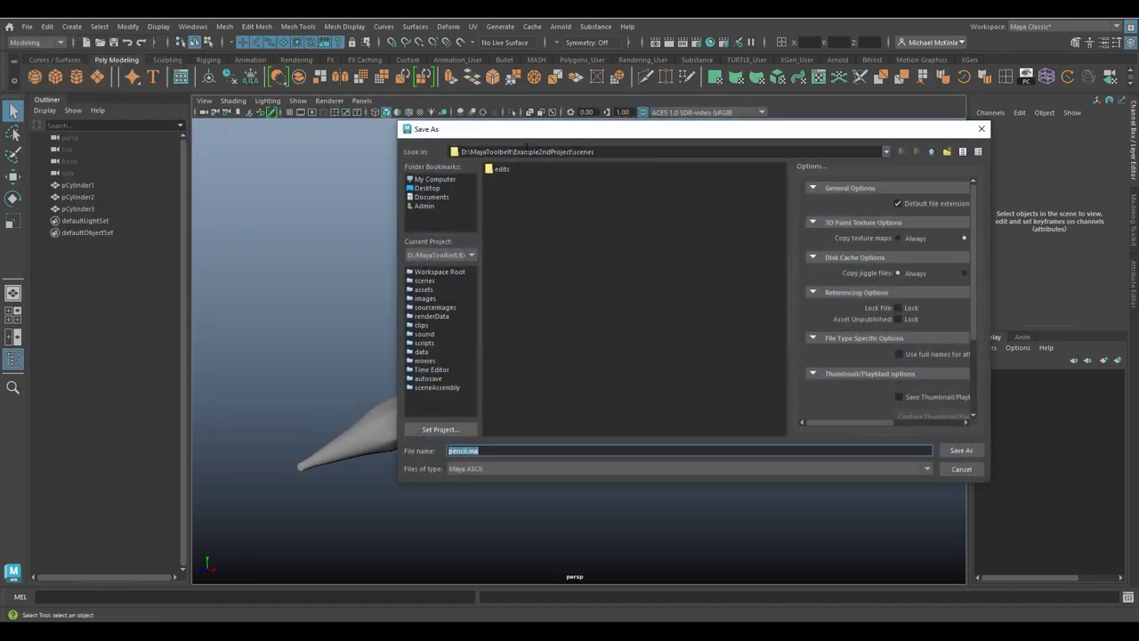
{"action": "left_click", "coordinate": [531, 151]}
{"action": "double_click", "coordinate": [543, 151]}
{"action": "left_click", "coordinate": [592, 151]}
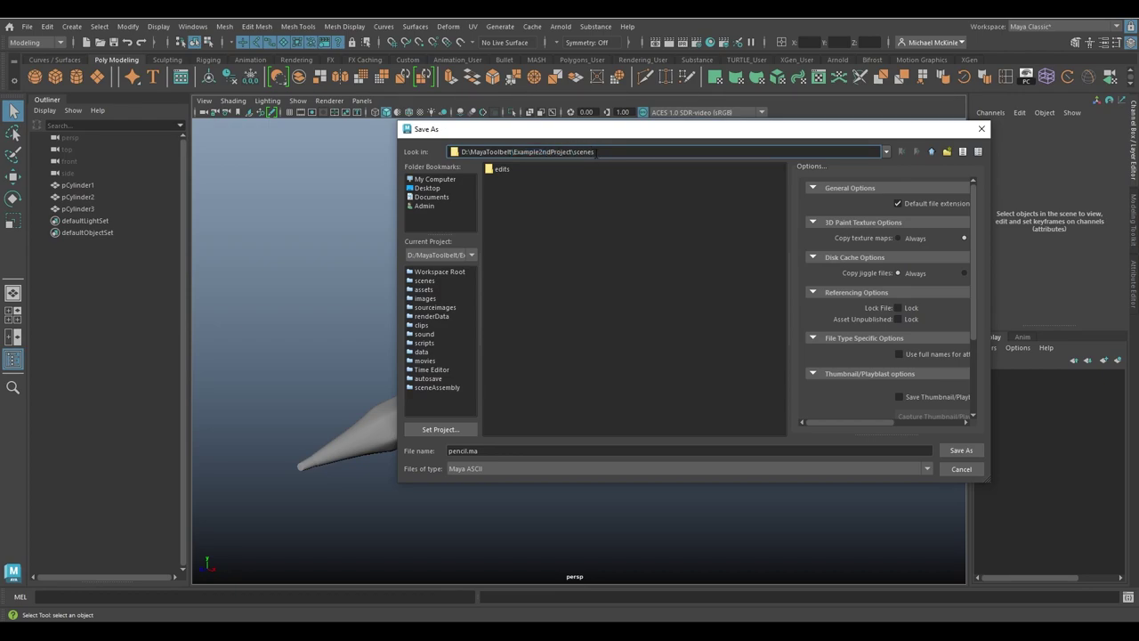
{"action": "left_click", "coordinate": [961, 469]}
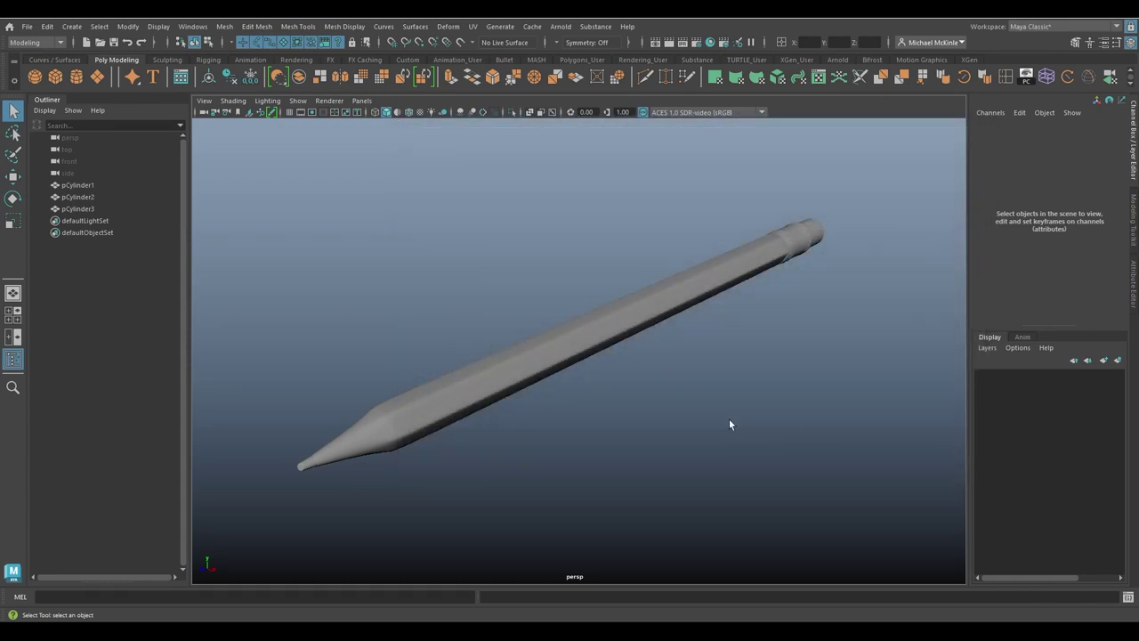
- Start an empty new scene, then browse up to the MayaToolbelt folder in Open Scene
{"action": "left_click", "coordinate": [86, 42]}
{"action": "left_click", "coordinate": [26, 26]}
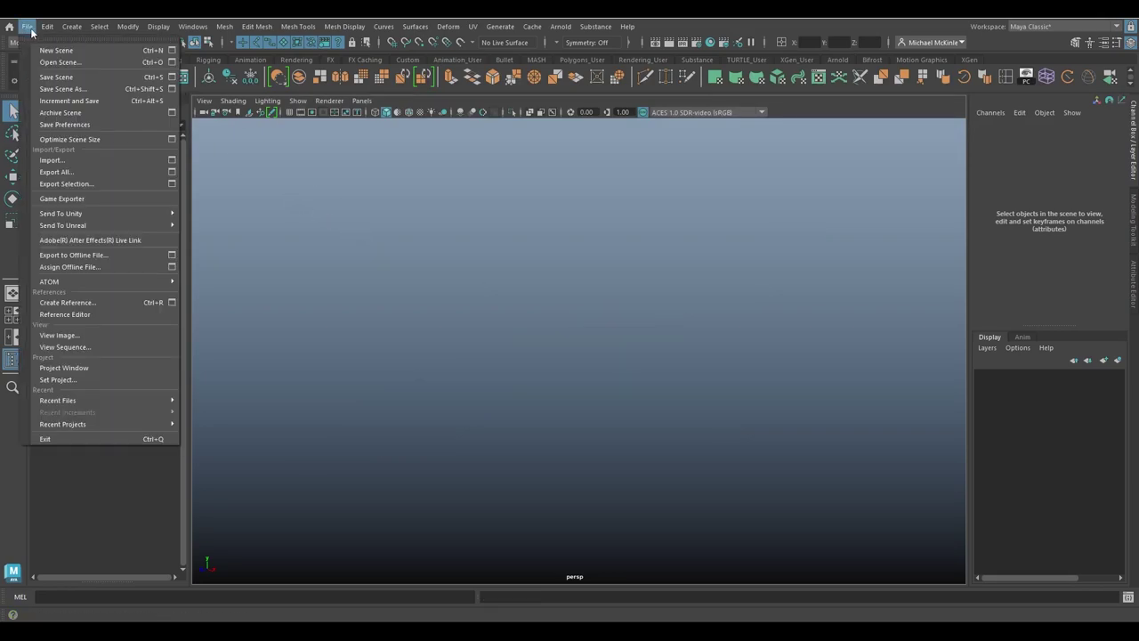
{"action": "left_click", "coordinate": [49, 61]}
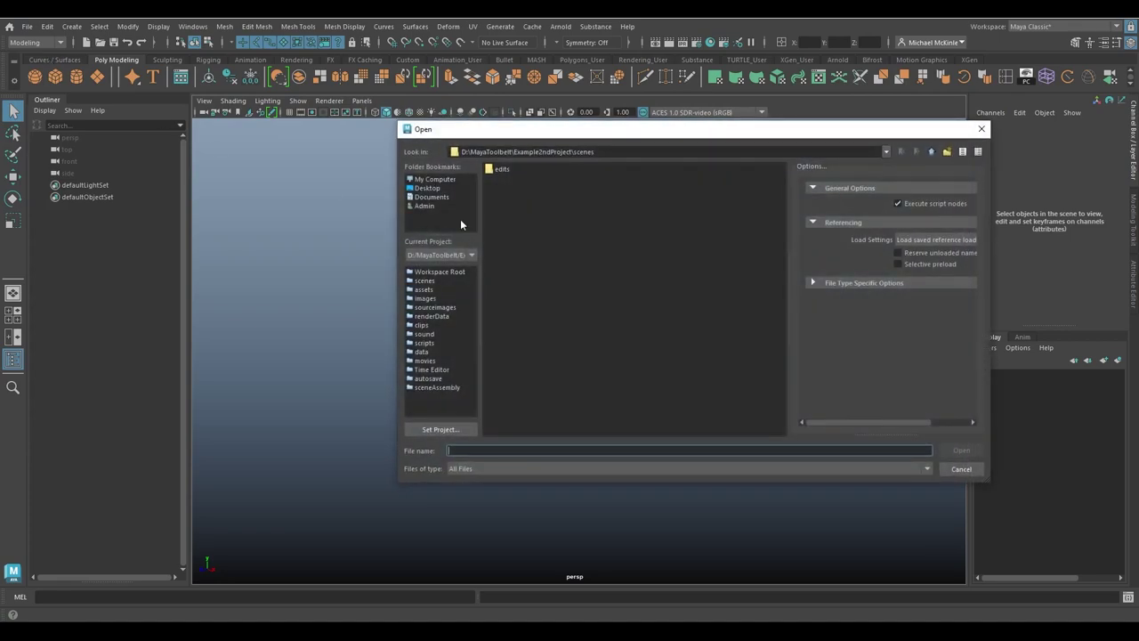
{"action": "left_click", "coordinate": [929, 153]}
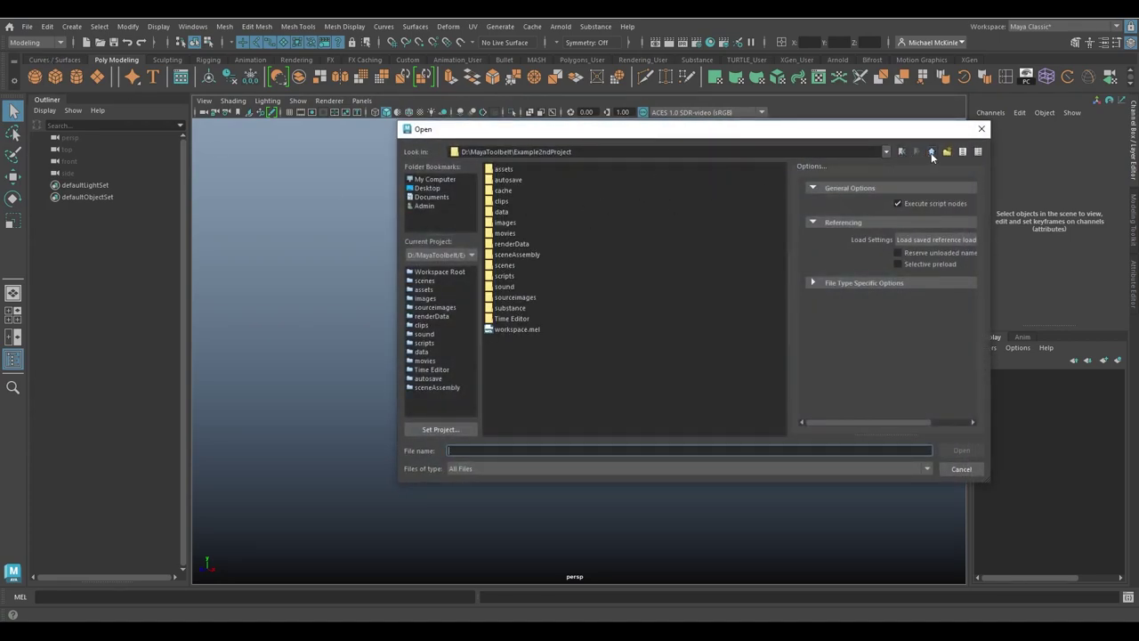
{"action": "left_click", "coordinate": [932, 153]}
- Open pencil.ma from the Pencil project's scenes folder
{"action": "double_click", "coordinate": [500, 223]}
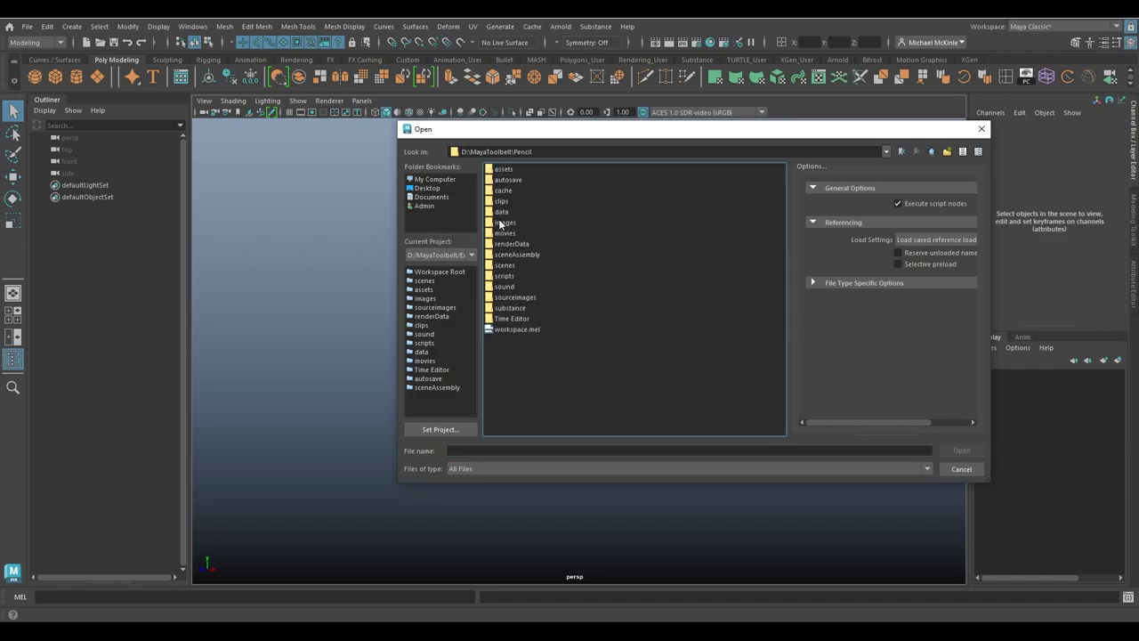
{"action": "double_click", "coordinate": [504, 265]}
{"action": "left_click", "coordinate": [511, 180]}
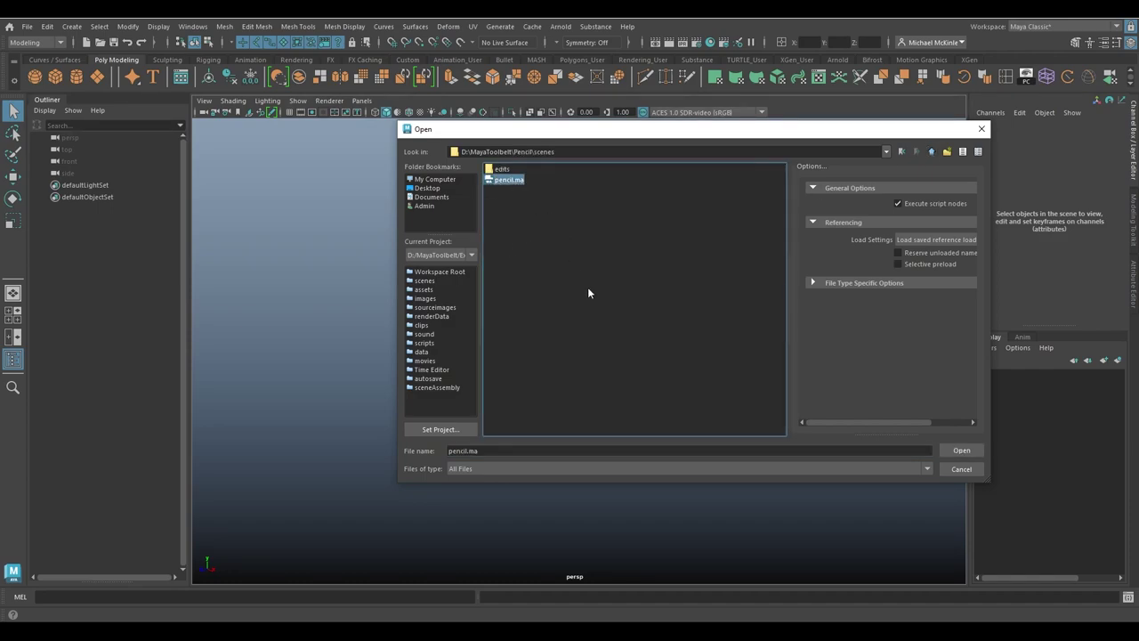
{"action": "left_click", "coordinate": [961, 450]}
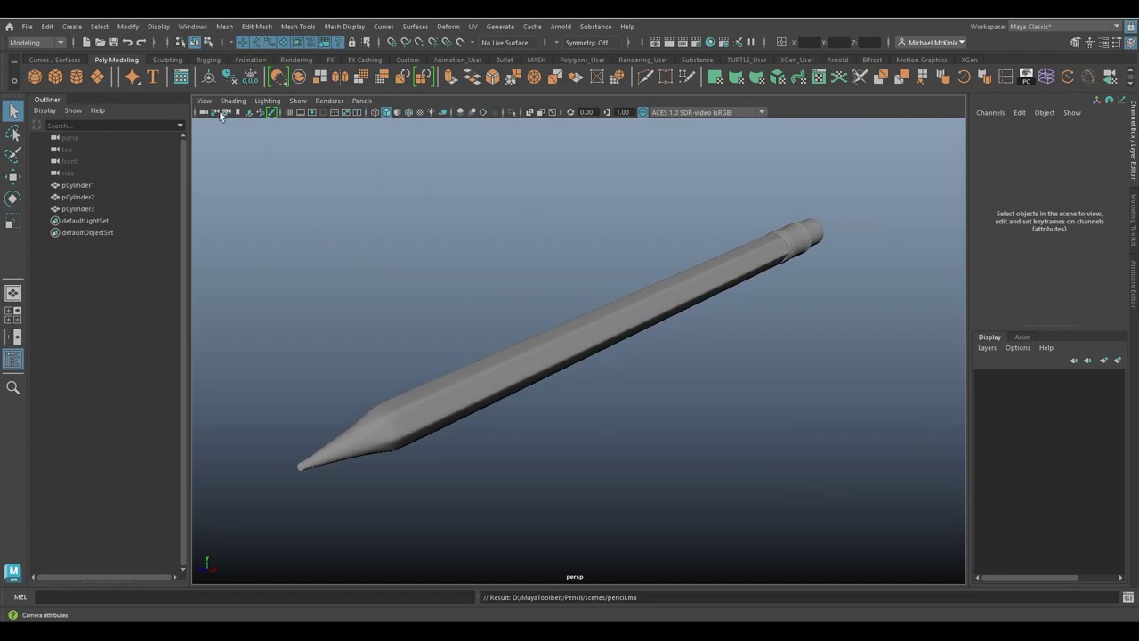
{"action": "left_click", "coordinate": [27, 26]}
{"action": "left_click", "coordinate": [71, 89]}
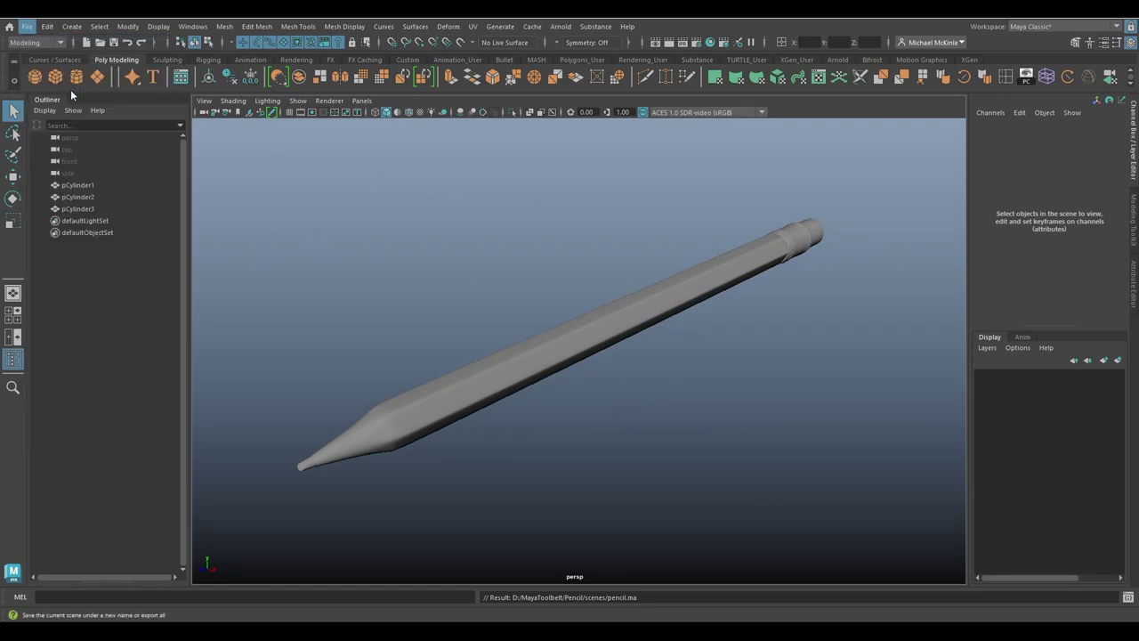
{"action": "left_click", "coordinate": [614, 230]}
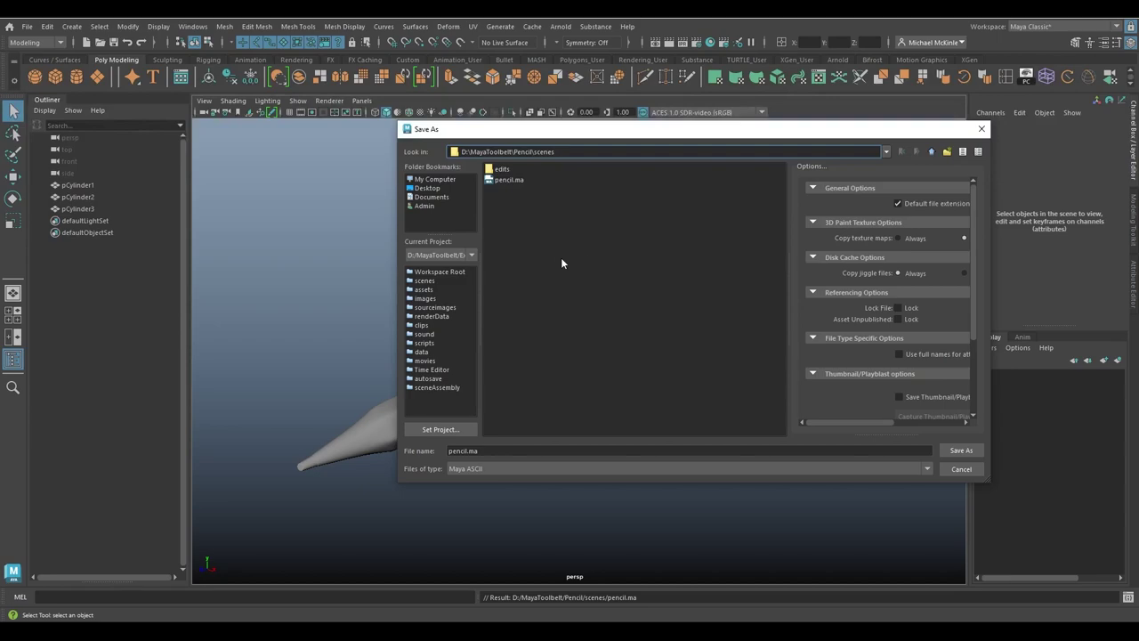
{"action": "left_click_drag", "start_coordinate": [398, 250], "coordinate": [345, 253]}
{"action": "left_click_drag", "start_coordinate": [427, 288], "coordinate": [512, 295]}
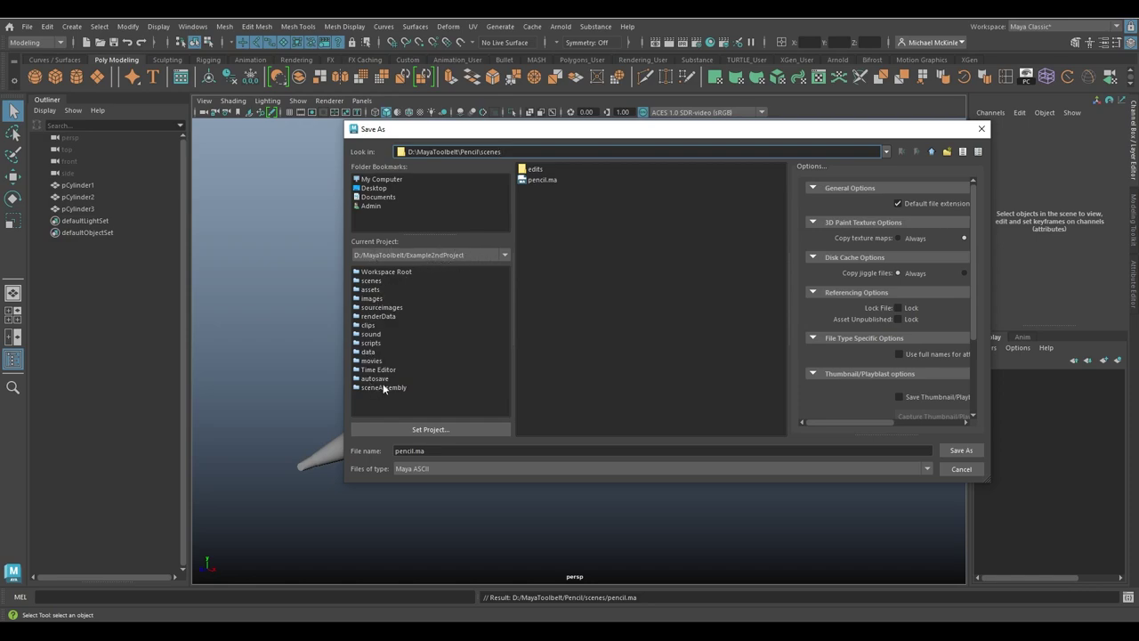
{"action": "left_click", "coordinate": [385, 308]}
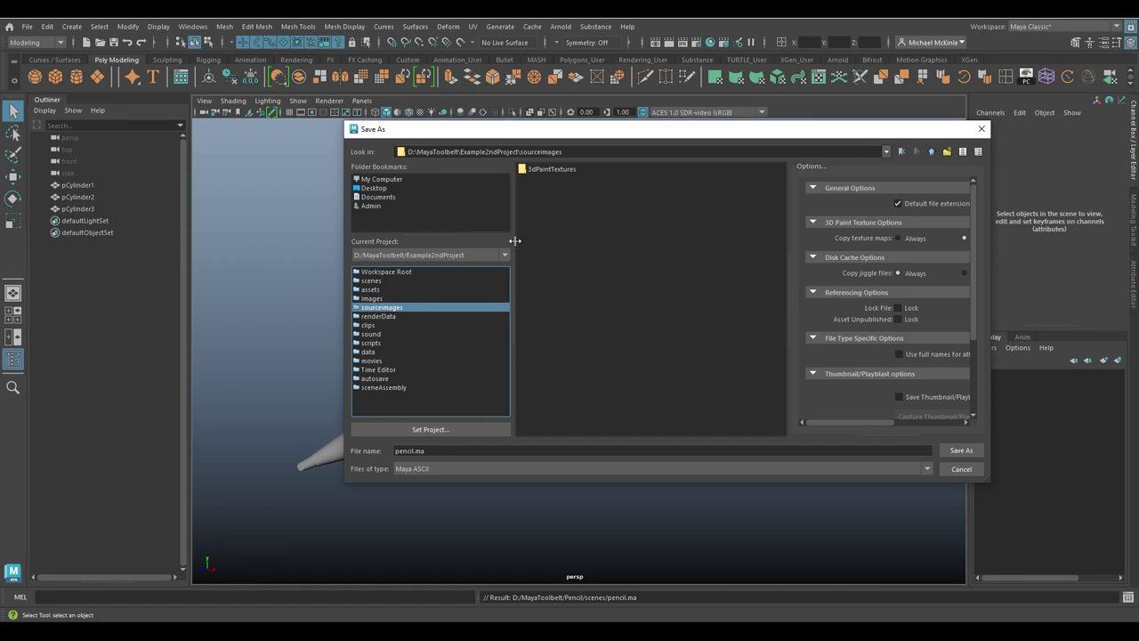
{"action": "left_click_drag", "start_coordinate": [496, 130], "coordinate": [468, 125]}
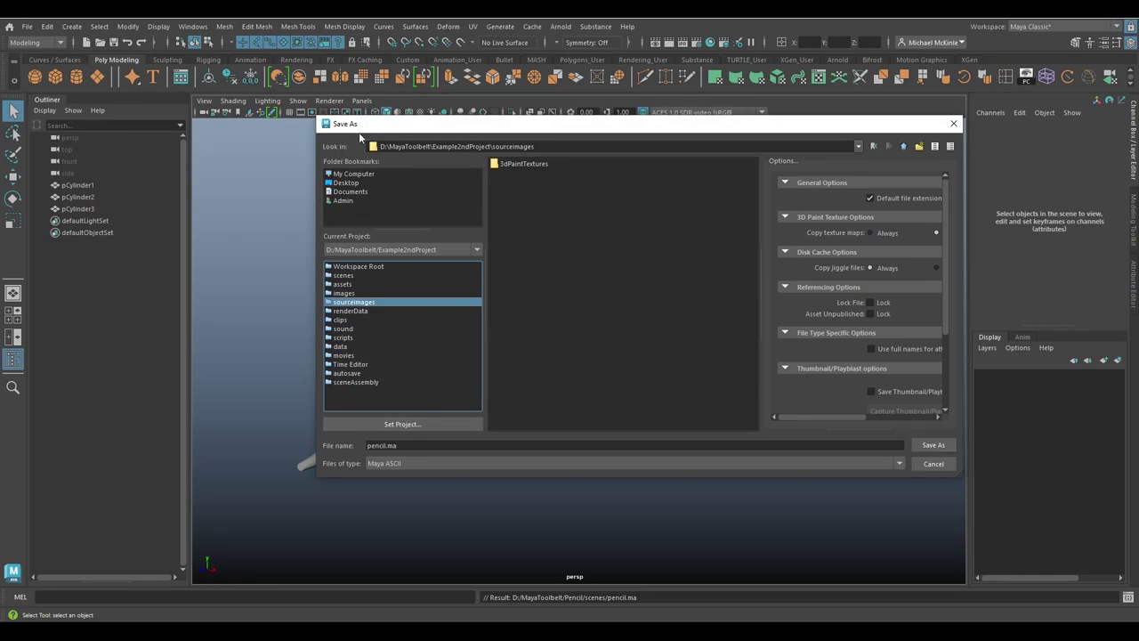
{"action": "left_click", "coordinate": [934, 462]}
{"action": "left_click", "coordinate": [26, 26]}
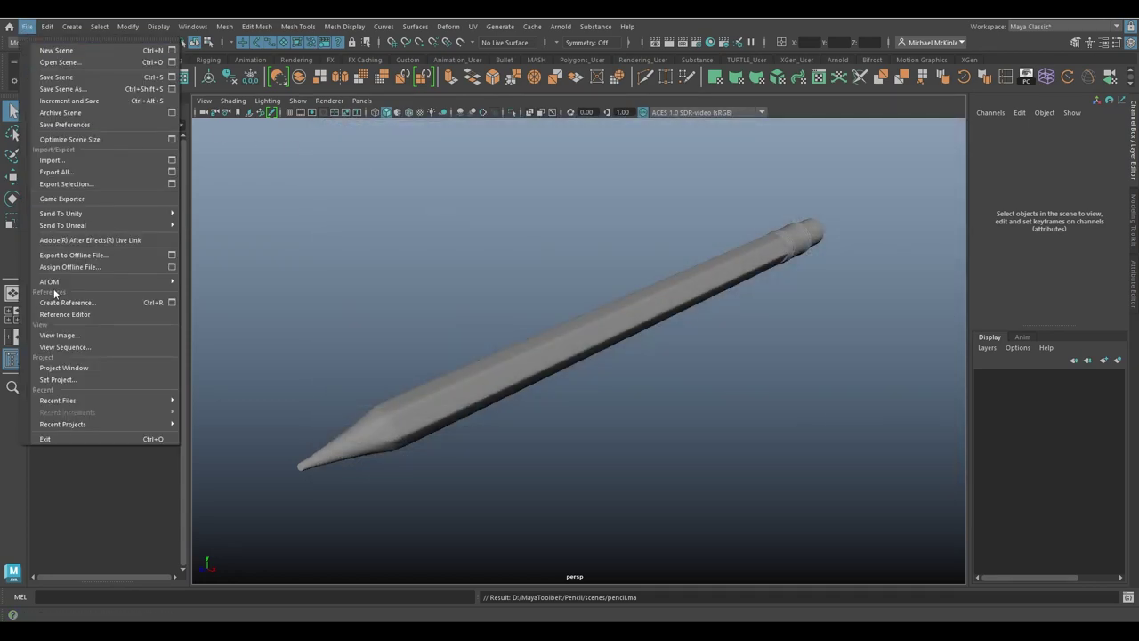
- Set the Pencil folder under D:\MayaToolbelt as Maya's current project
{"action": "left_click", "coordinate": [83, 381]}
{"action": "left_click", "coordinate": [505, 218]}
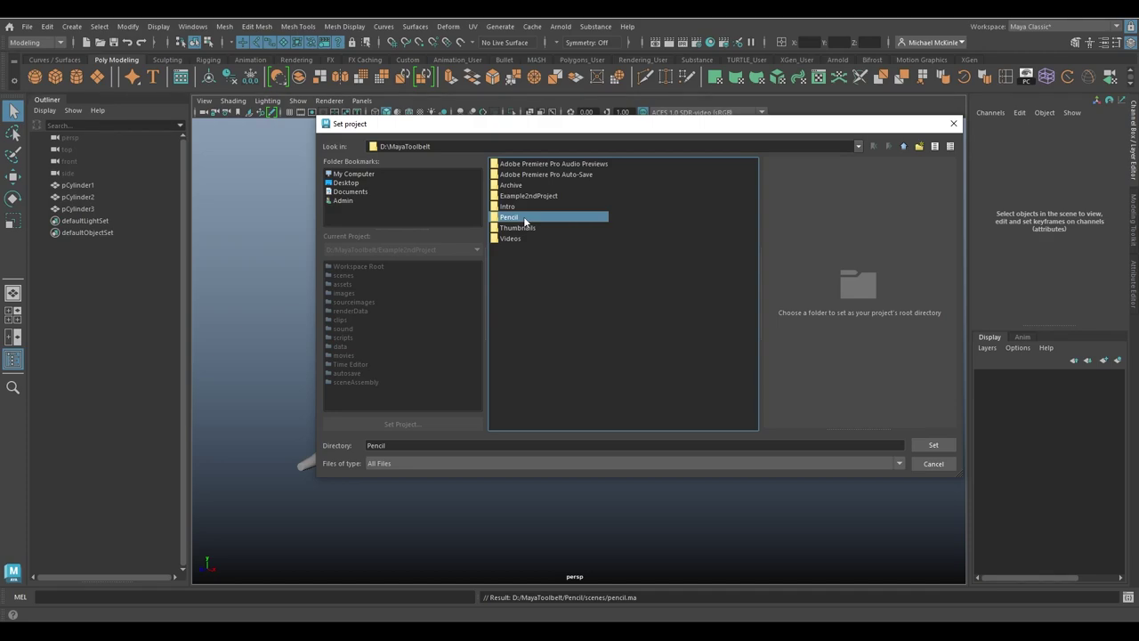
{"action": "double_click", "coordinate": [525, 219]}
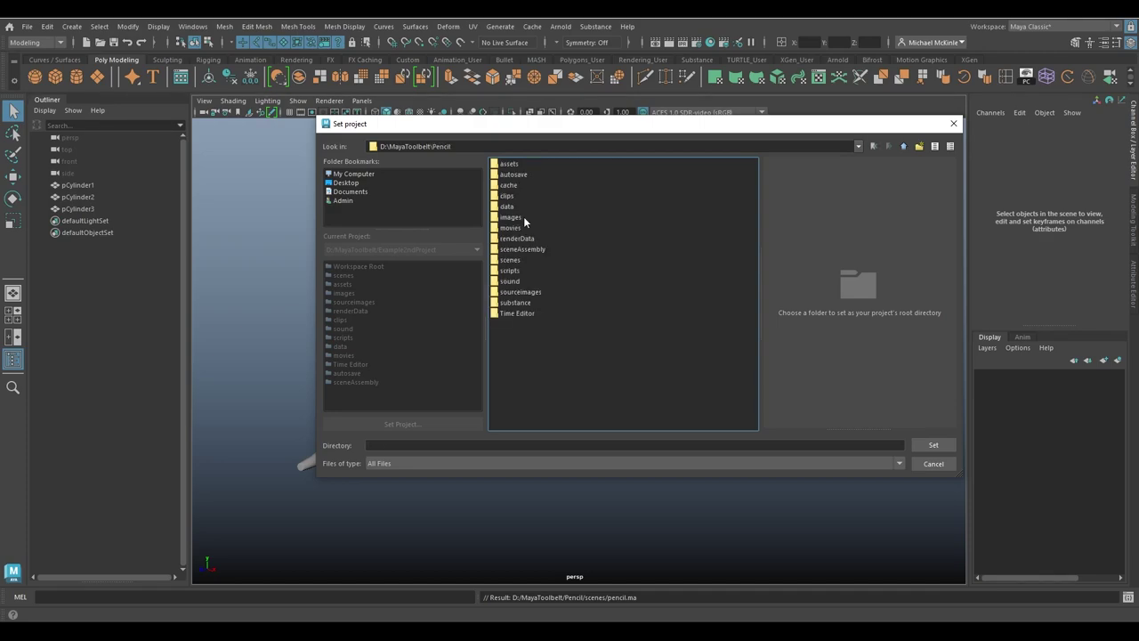
{"action": "left_click", "coordinate": [904, 146]}
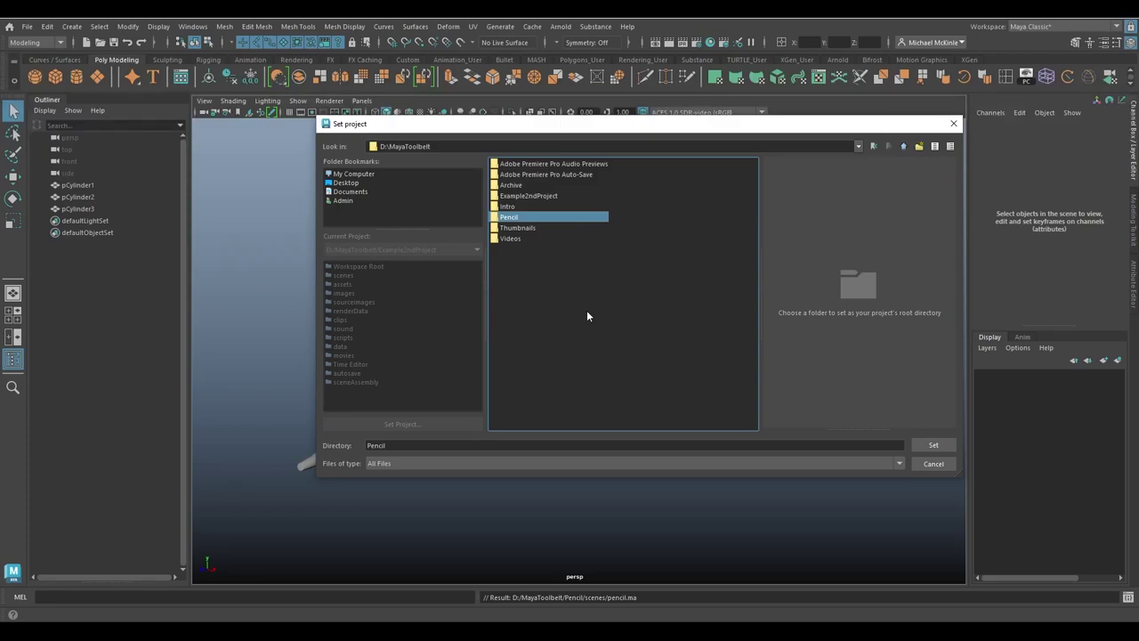
{"action": "left_click", "coordinate": [930, 445]}
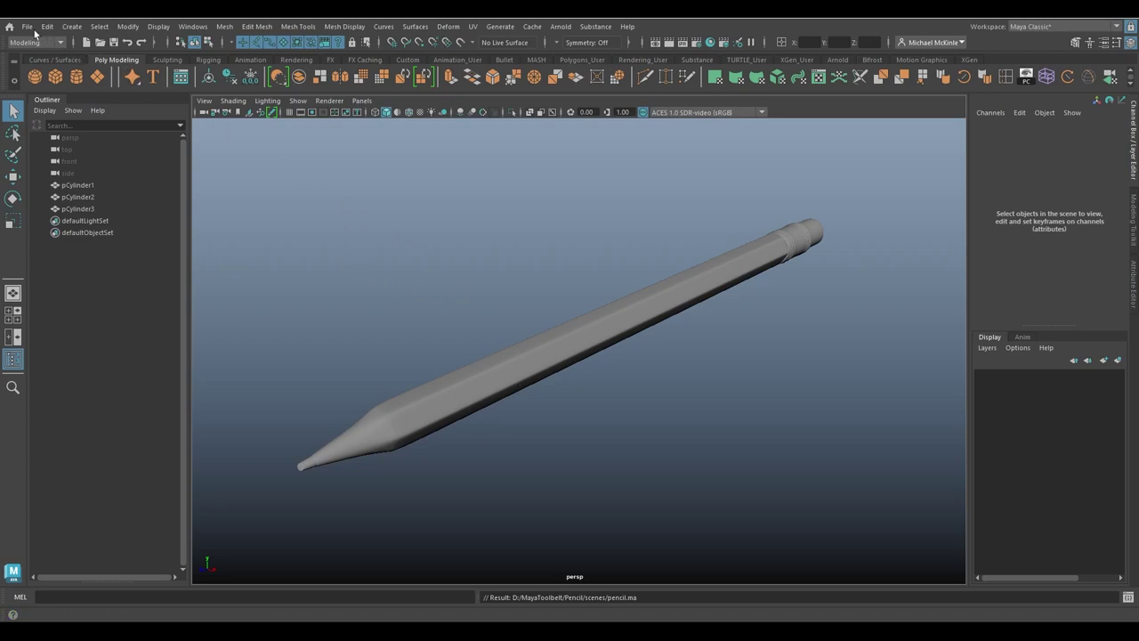
{"action": "left_click", "coordinate": [27, 26]}
{"action": "left_click", "coordinate": [73, 92]}
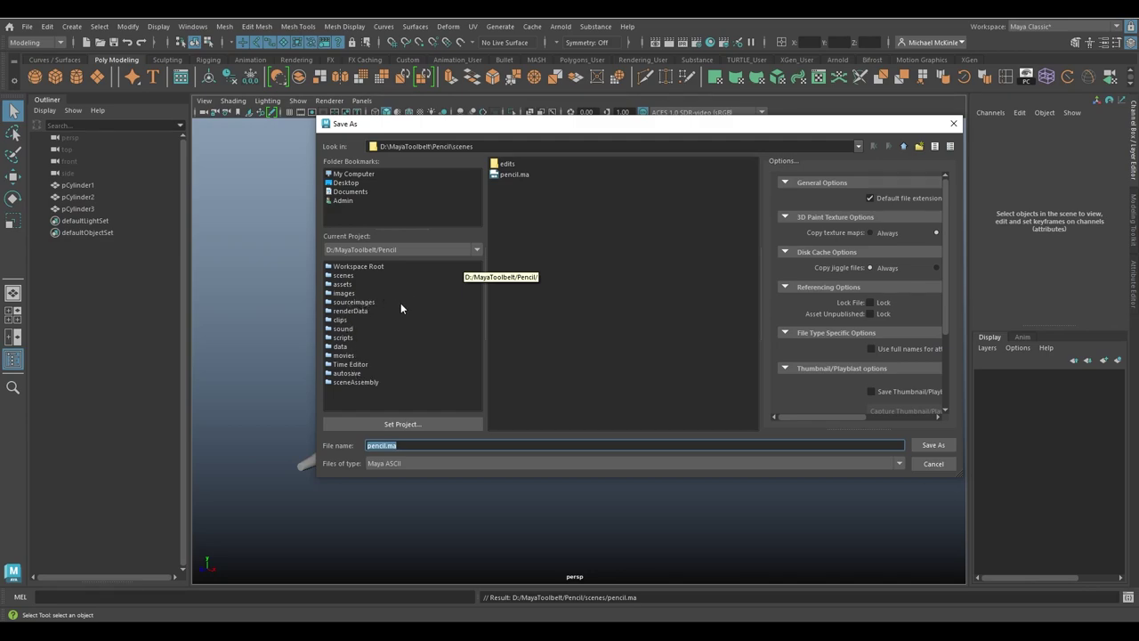
{"action": "left_click", "coordinate": [953, 124]}
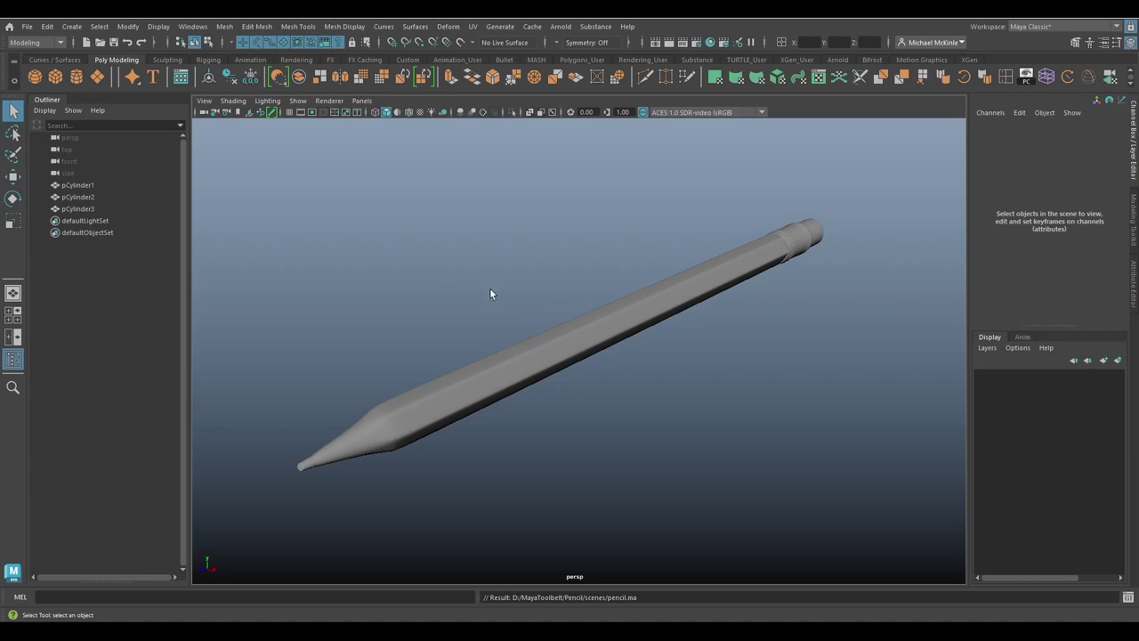
{"action": "mouse_move", "coordinate": [611, 285]}
{"action": "left_mouse_down", "text": "alt"}
{"action": "mouse_move", "coordinate": [679, 341]}
{"action": "mouse_move", "coordinate": [702, 341]}
{"action": "mouse_move", "coordinate": [551, 338]}
{"action": "mouse_move", "coordinate": [700, 344]}
{"action": "mouse_move", "coordinate": [671, 357]}
{"action": "left_mouse_up", "text": "alt"}
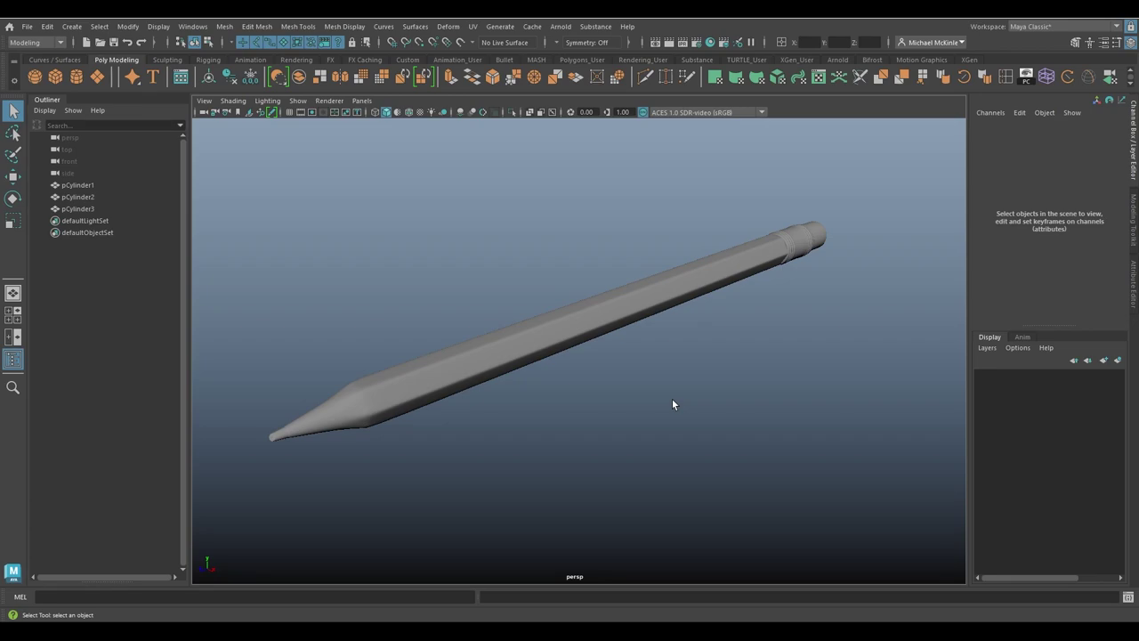
- Inspect the pencil's cap, ringed band and tip from several angles
{"action": "left_click_drag", "start_coordinate": [635, 329], "coordinate": [533, 303], "text": "alt"}
{"action": "middle_click_drag", "start_coordinate": [534, 303], "coordinate": [443, 283], "text": "alt"}
{"action": "mouse_move", "coordinate": [443, 283]}
{"action": "right_mouse_down", "text": "alt"}
{"action": "mouse_move", "coordinate": [585, 335]}
{"action": "mouse_move", "coordinate": [725, 351]}
{"action": "mouse_move", "coordinate": [631, 374]}
{"action": "mouse_move", "coordinate": [526, 354]}
{"action": "mouse_move", "coordinate": [579, 356]}
{"action": "mouse_move", "coordinate": [552, 366]}
{"action": "right_mouse_up", "text": "alt"}
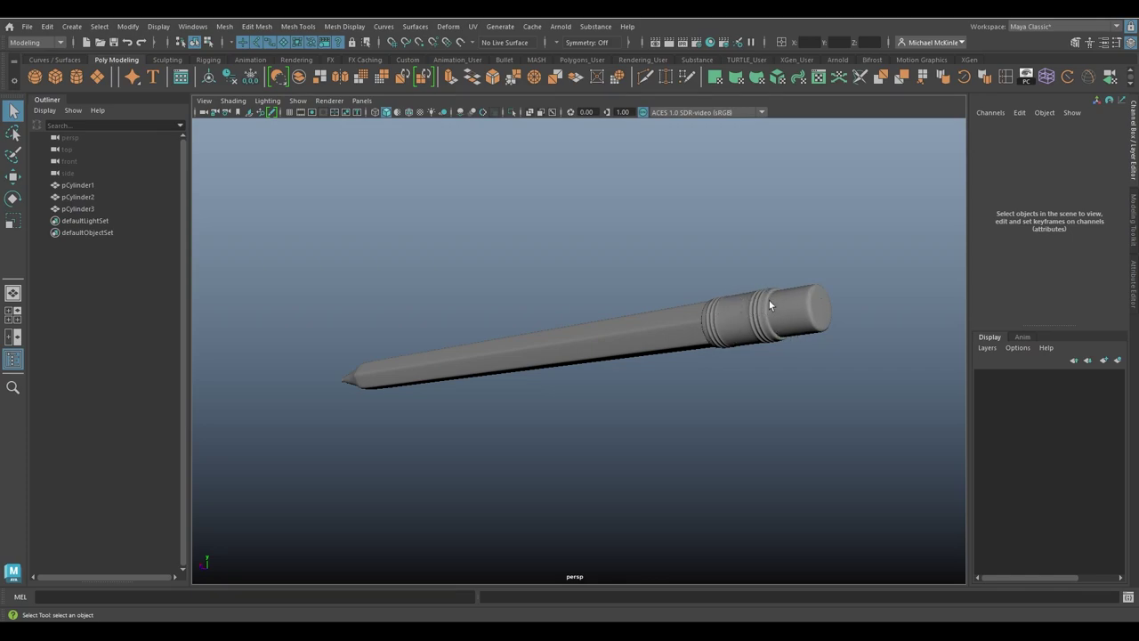
{"action": "left_click_drag", "start_coordinate": [778, 289], "coordinate": [765, 301], "text": "alt"}
{"action": "right_click_drag", "start_coordinate": [766, 301], "coordinate": [817, 320], "text": "alt"}
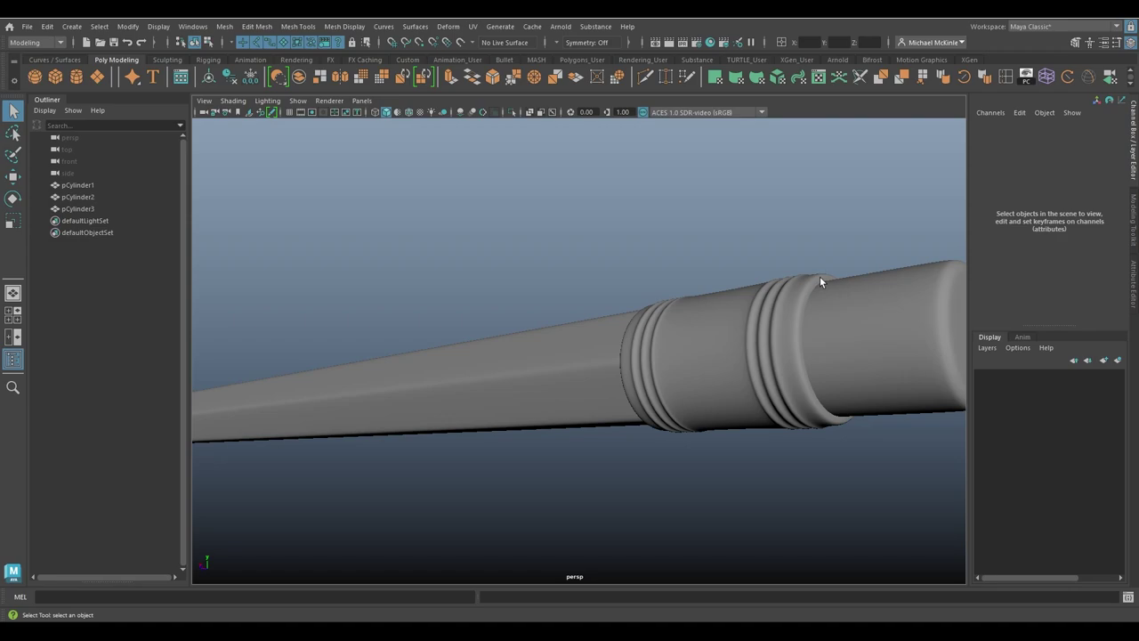
{"action": "left_click", "coordinate": [820, 282]}
{"action": "left_click", "coordinate": [686, 285]}
{"action": "mouse_move", "coordinate": [486, 368]}
{"action": "left_mouse_down", "text": "alt"}
{"action": "mouse_move", "coordinate": [673, 353]}
{"action": "mouse_move", "coordinate": [720, 330]}
{"action": "mouse_move", "coordinate": [575, 348]}
{"action": "left_mouse_up", "text": "alt"}
{"action": "middle_click_drag", "start_coordinate": [575, 348], "coordinate": [582, 389], "text": "alt"}
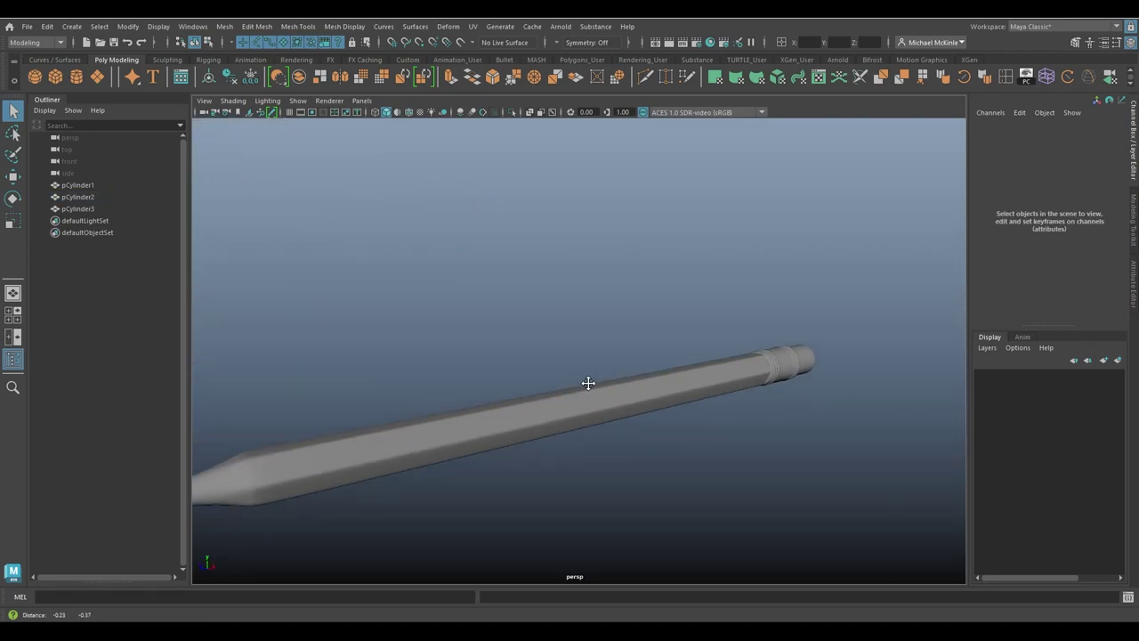
{"action": "left_click_drag", "start_coordinate": [583, 389], "coordinate": [712, 305], "text": "alt"}
{"action": "mouse_move", "coordinate": [711, 306]}
{"action": "right_mouse_down", "text": "alt"}
{"action": "mouse_move", "coordinate": [620, 333]}
{"action": "mouse_move", "coordinate": [592, 308]}
{"action": "right_mouse_up", "text": "alt"}
{"action": "left_click", "coordinate": [587, 307]}
{"action": "left_click", "coordinate": [551, 329]}
{"action": "mouse_move", "coordinate": [551, 329]}
{"action": "left_mouse_down", "text": "alt"}
{"action": "mouse_move", "coordinate": [567, 410]}
{"action": "mouse_move", "coordinate": [419, 358]}
{"action": "mouse_move", "coordinate": [522, 237]}
{"action": "mouse_move", "coordinate": [553, 230]}
{"action": "mouse_move", "coordinate": [574, 287]}
{"action": "mouse_move", "coordinate": [679, 338]}
{"action": "mouse_move", "coordinate": [435, 333]}
{"action": "left_mouse_up", "text": "alt"}
{"action": "middle_click_drag", "start_coordinate": [435, 333], "coordinate": [477, 352], "text": "alt"}
{"action": "mouse_move", "coordinate": [477, 353]}
{"action": "left_mouse_down", "text": "alt"}
{"action": "mouse_move", "coordinate": [450, 310]}
{"action": "mouse_move", "coordinate": [585, 313]}
{"action": "mouse_move", "coordinate": [635, 330]}
{"action": "mouse_move", "coordinate": [557, 353]}
{"action": "mouse_move", "coordinate": [649, 387]}
{"action": "mouse_move", "coordinate": [628, 373]}
{"action": "mouse_move", "coordinate": [704, 358]}
{"action": "mouse_move", "coordinate": [622, 350]}
{"action": "left_mouse_up", "text": "alt"}
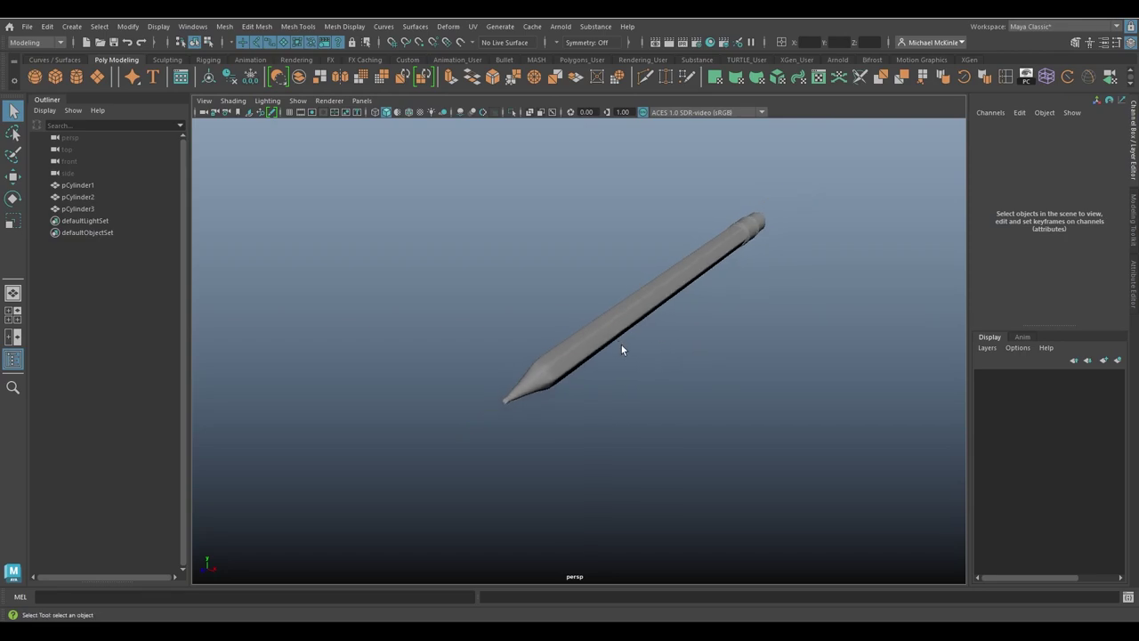
{"action": "middle_click_drag", "start_coordinate": [701, 333], "coordinate": [645, 354], "text": "alt"}
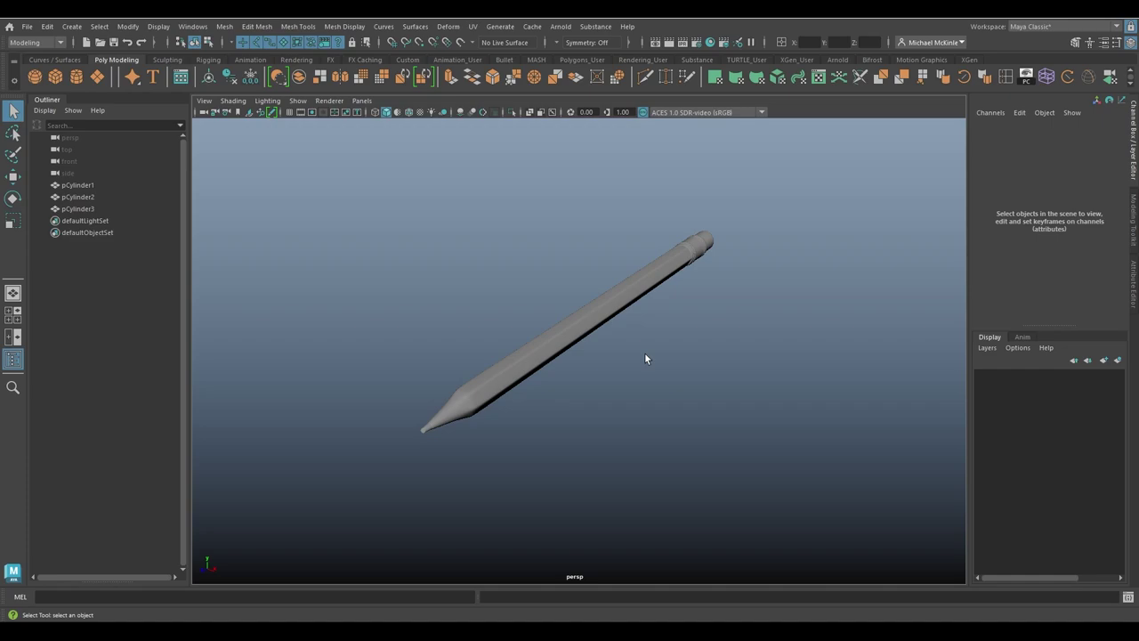
{"action": "mouse_move", "coordinate": [506, 296]}
{"action": "left_mouse_down", "text": "alt"}
{"action": "mouse_move", "coordinate": [603, 311]}
{"action": "mouse_move", "coordinate": [425, 280]}
{"action": "mouse_move", "coordinate": [608, 305]}
{"action": "left_mouse_up", "text": "alt"}
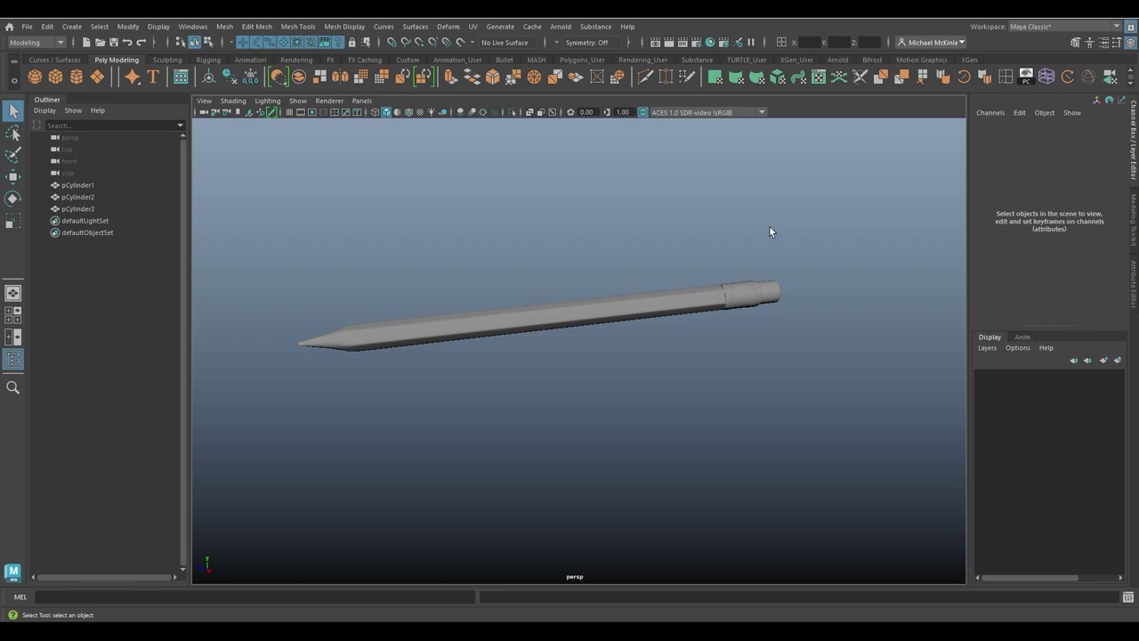
{"action": "left_click_drag", "start_coordinate": [738, 217], "coordinate": [758, 308], "text": "alt"}
{"action": "mouse_move", "coordinate": [758, 308]}
{"action": "right_mouse_down", "text": "alt"}
{"action": "mouse_move", "coordinate": [712, 310]}
{"action": "mouse_move", "coordinate": [734, 305]}
{"action": "right_mouse_up", "text": "alt"}
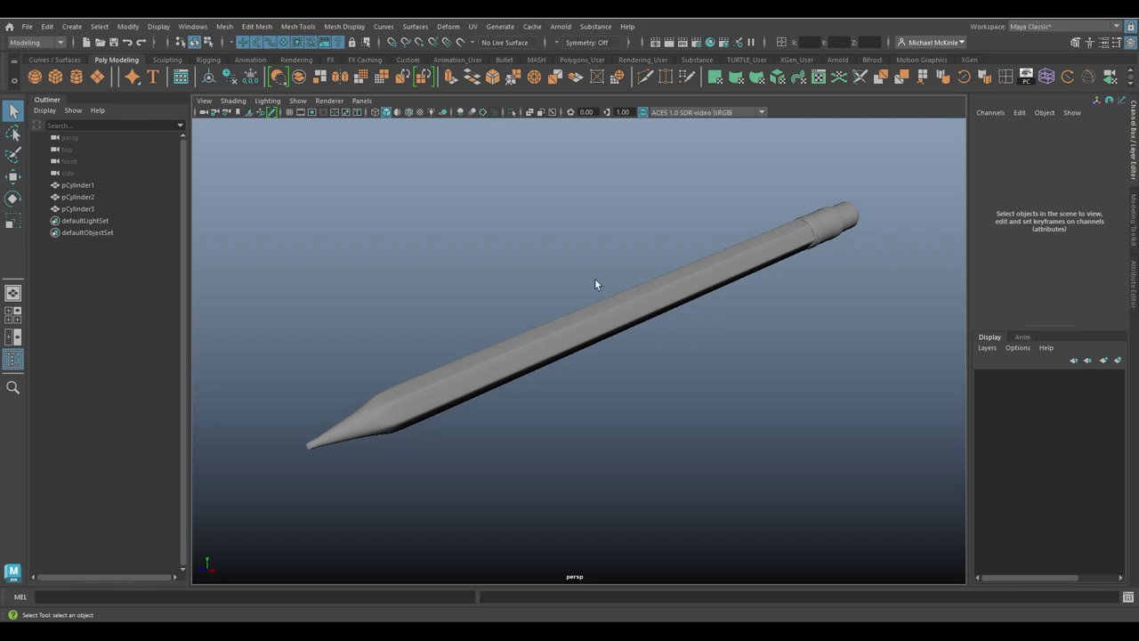
- Rename pCylinder3 to Eraser, pCylinder2 to bracket and pCylinder1 to pencil
{"action": "left_click", "coordinate": [572, 313]}
{"action": "key", "text": "f"}
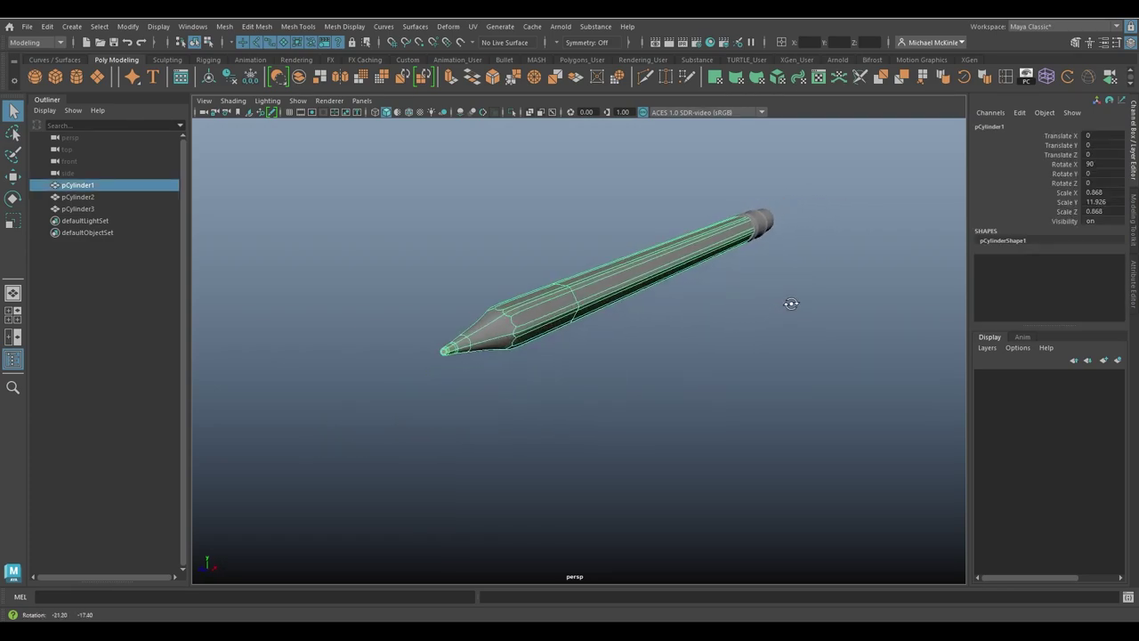
{"action": "left_click", "coordinate": [776, 215]}
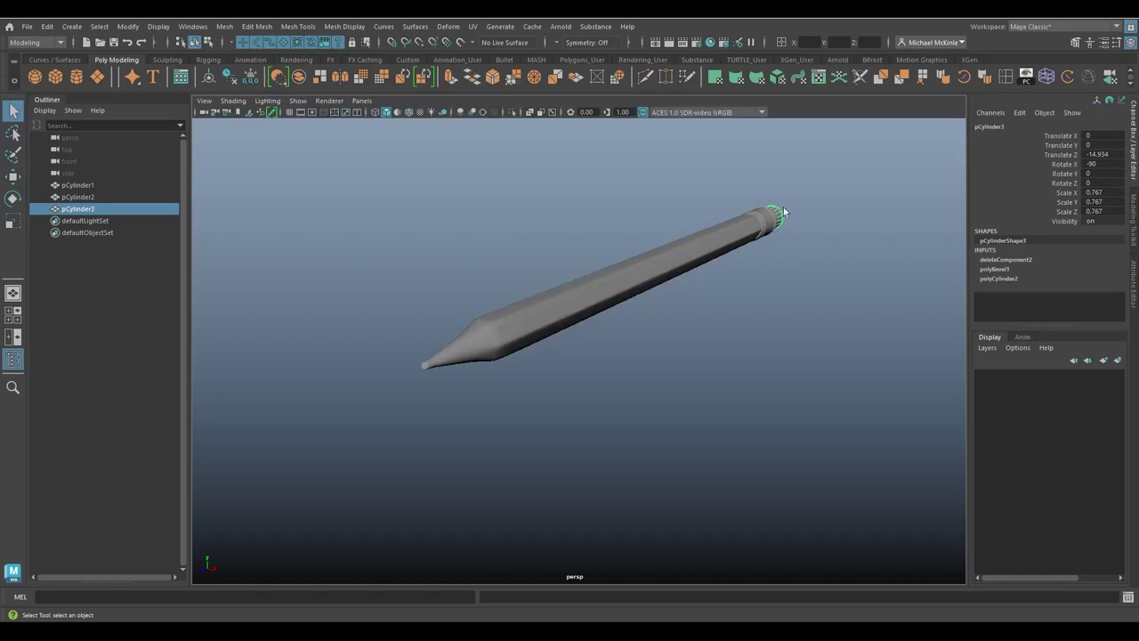
{"action": "double_click", "coordinate": [85, 210]}
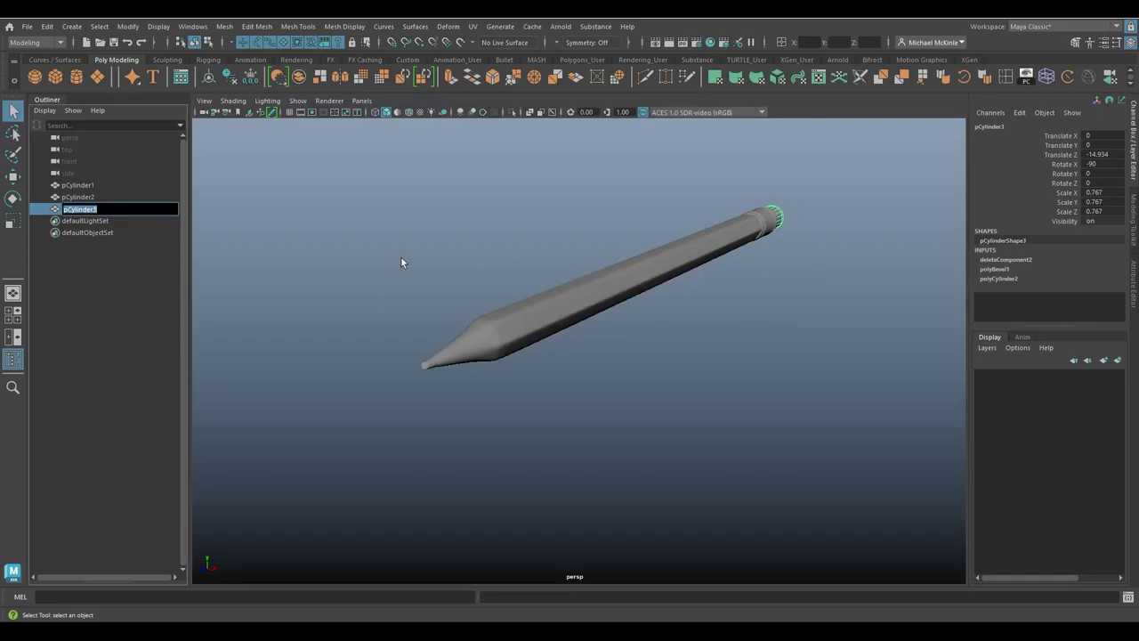
{"action": "type", "text": "Eraser"}
{"action": "key", "text": "Return"}
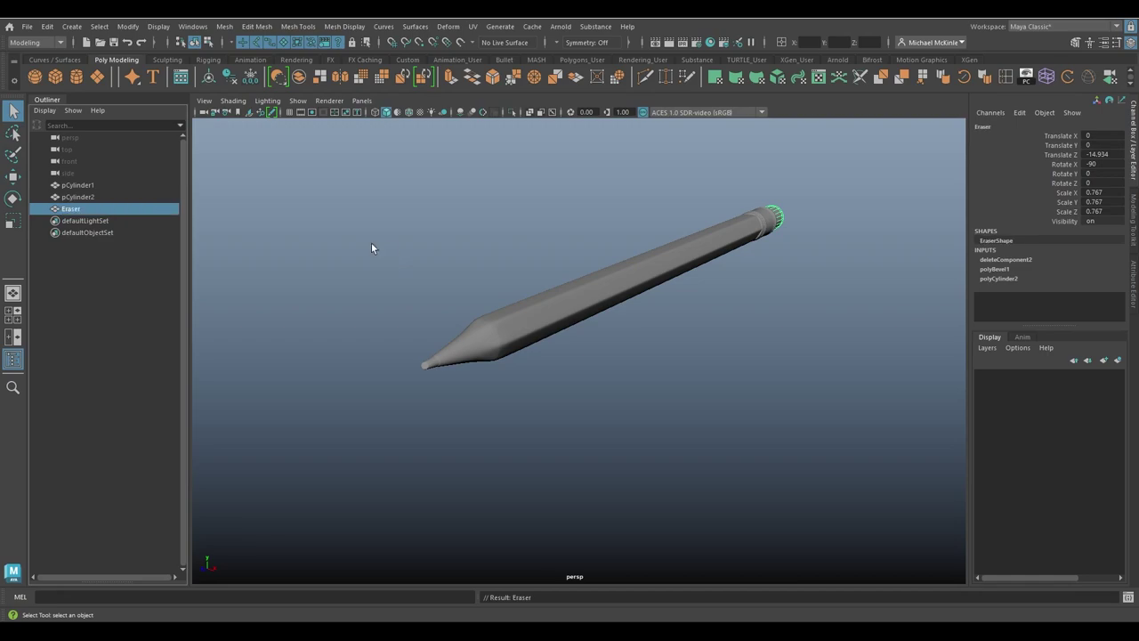
{"action": "double_click", "coordinate": [113, 198]}
{"action": "type", "text": "bracket"}
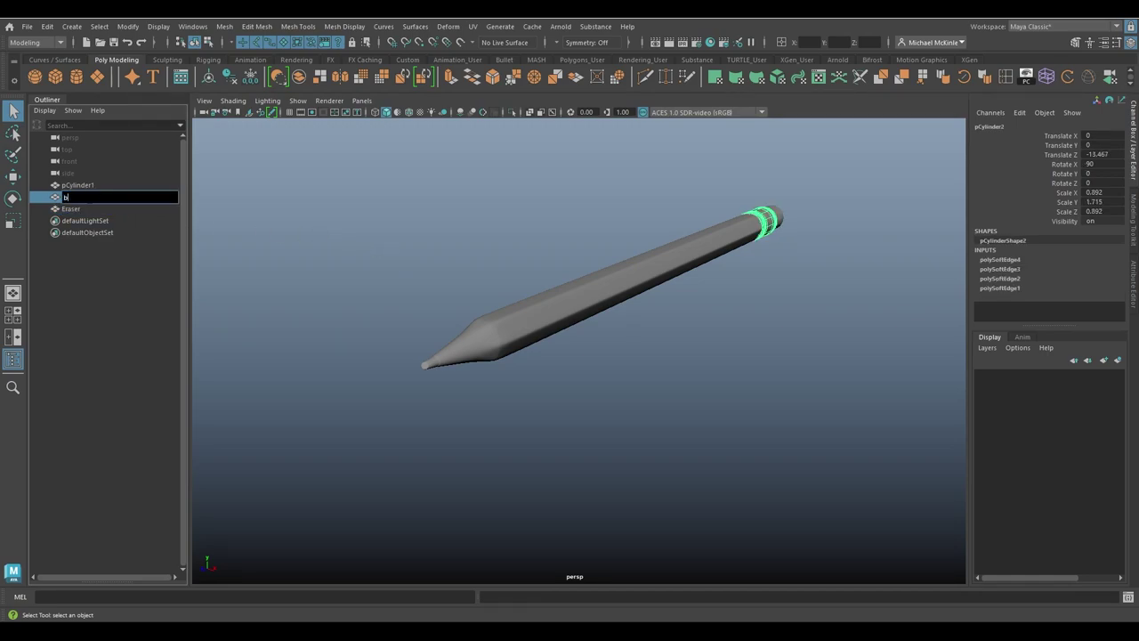
{"action": "key", "text": "Return"}
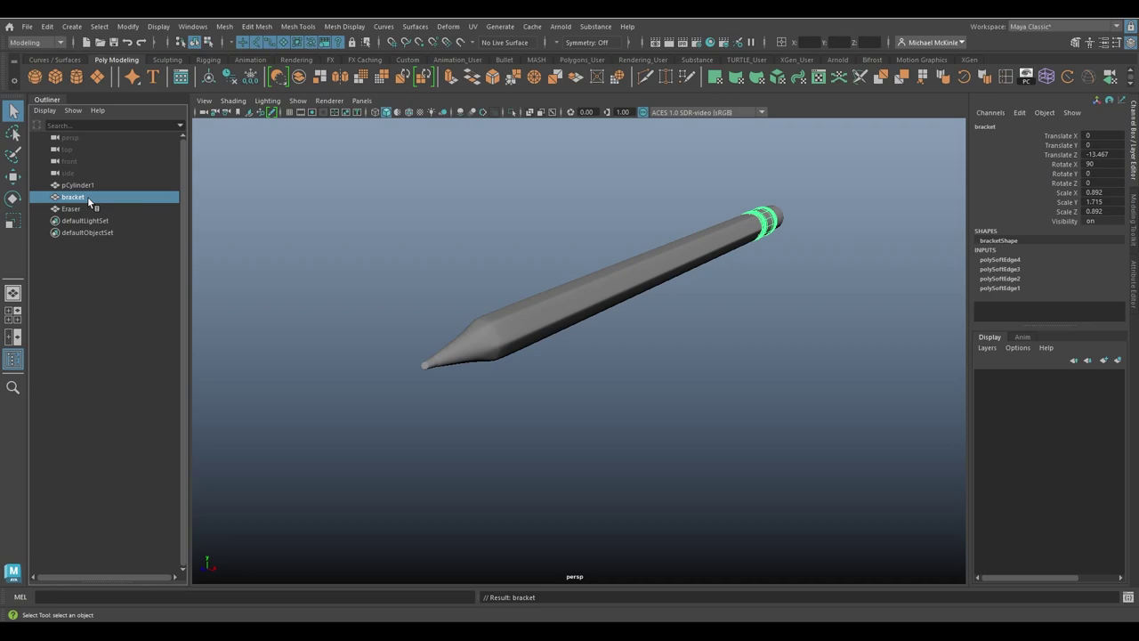
{"action": "double_click", "coordinate": [86, 185]}
{"action": "type", "text": "pencil"}
{"action": "key", "text": "Return"}
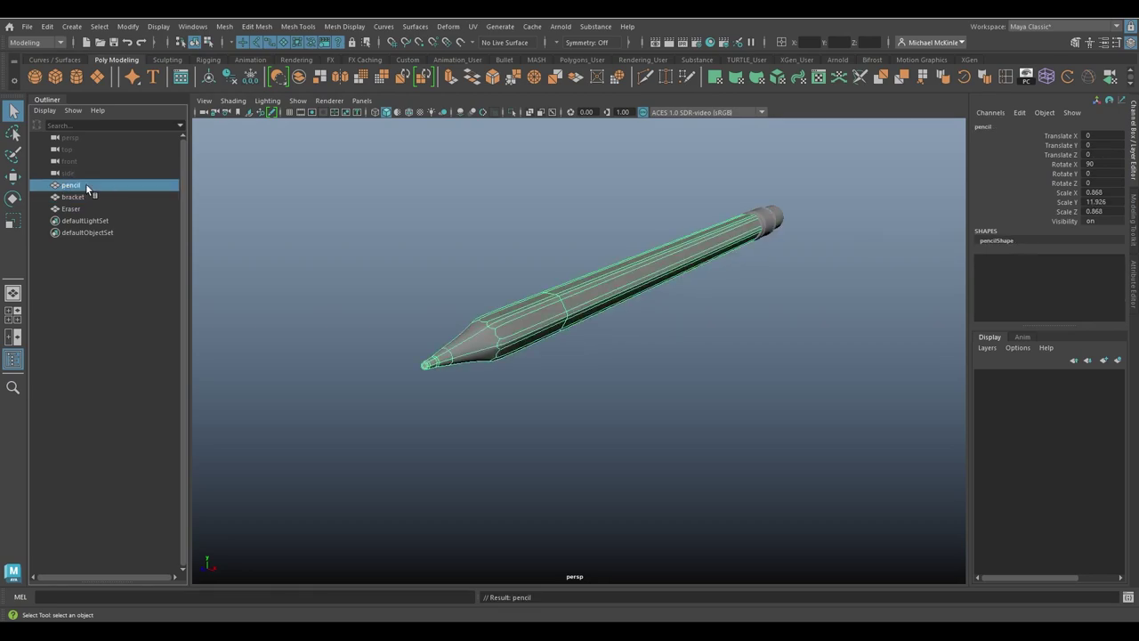
- Group pencil, bracket and Eraser and name the group Pencil_high
{"action": "left_click", "coordinate": [157, 210], "text": "shift"}
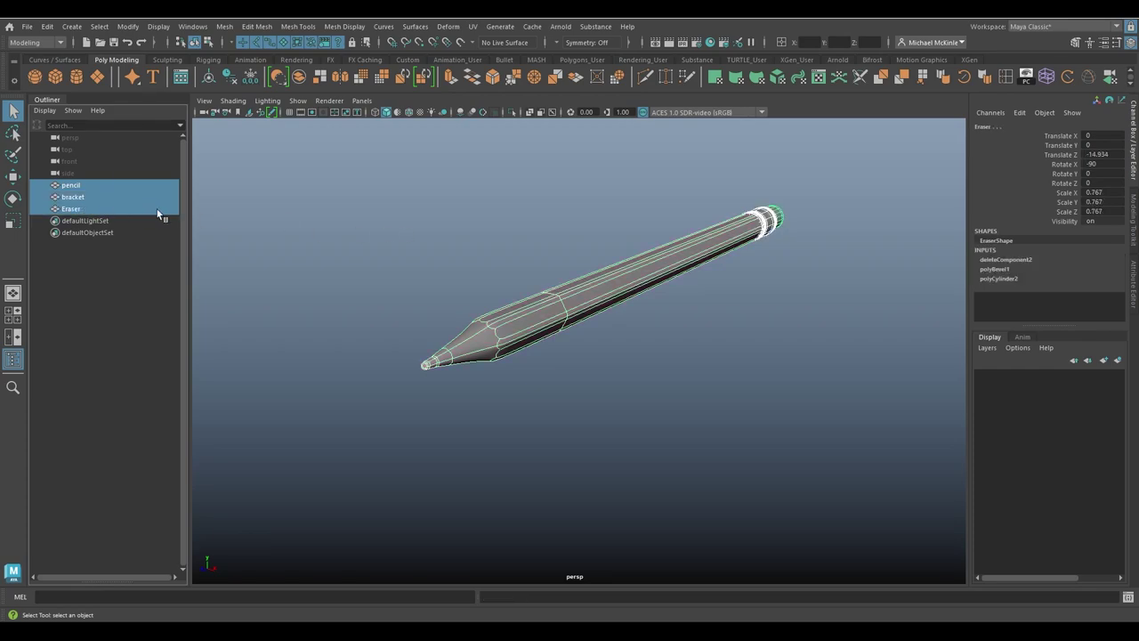
{"action": "key", "text": "ctrl+g"}
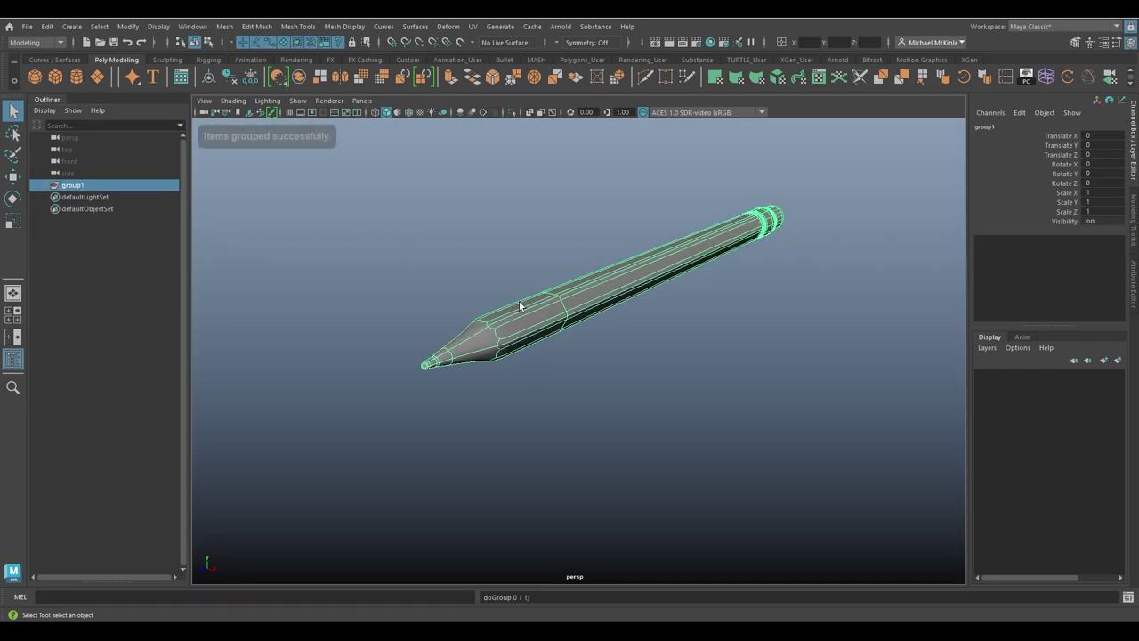
{"action": "double_click", "coordinate": [75, 186]}
{"action": "type", "text": "Pencil_hig"}
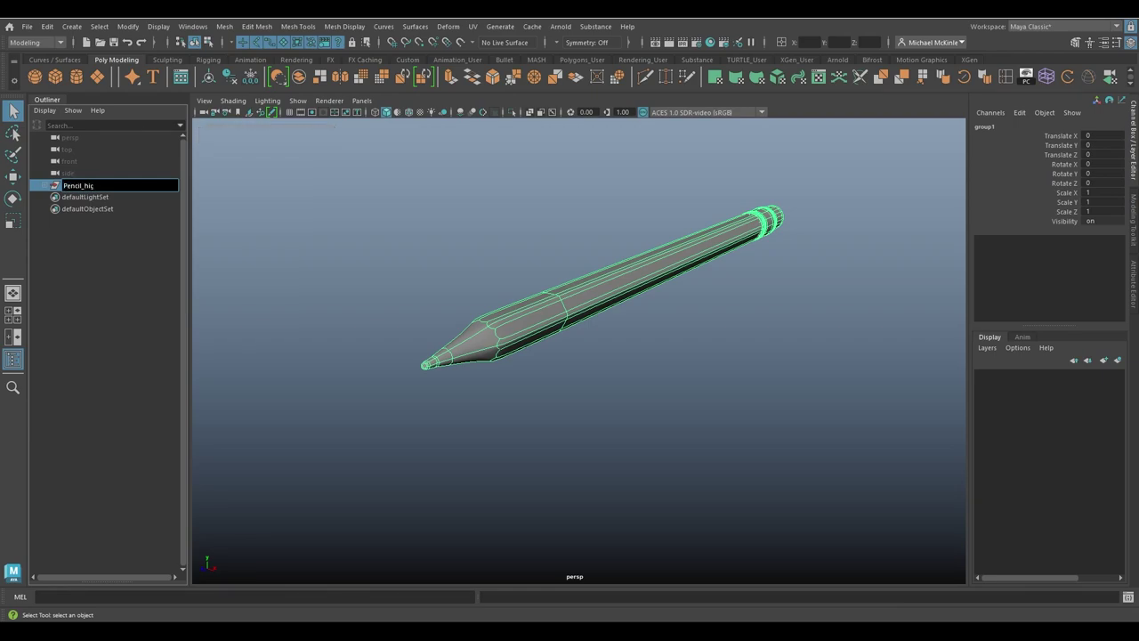
{"action": "type", "text": "h"}
{"action": "key", "text": "Return"}
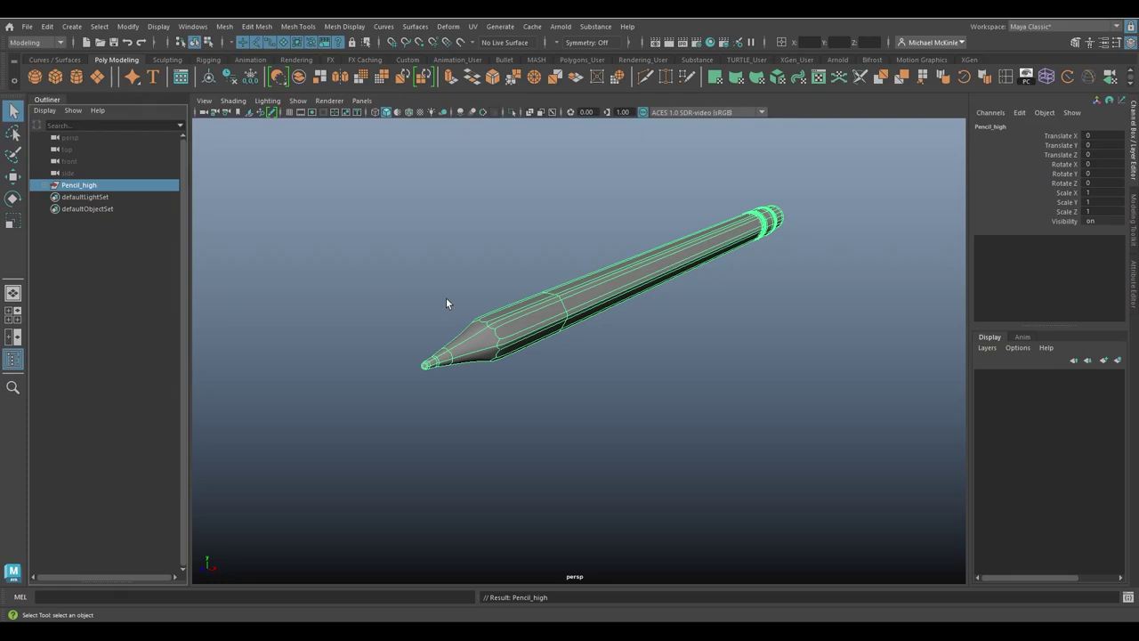
{"action": "left_click", "coordinate": [475, 267]}
{"action": "mouse_move", "coordinate": [649, 273]}
{"action": "left_mouse_down", "text": "alt"}
{"action": "mouse_move", "coordinate": [599, 318]}
{"action": "mouse_move", "coordinate": [600, 381]}
{"action": "mouse_move", "coordinate": [590, 317]}
{"action": "mouse_move", "coordinate": [608, 303]}
{"action": "mouse_move", "coordinate": [599, 310]}
{"action": "left_mouse_up", "text": "alt"}
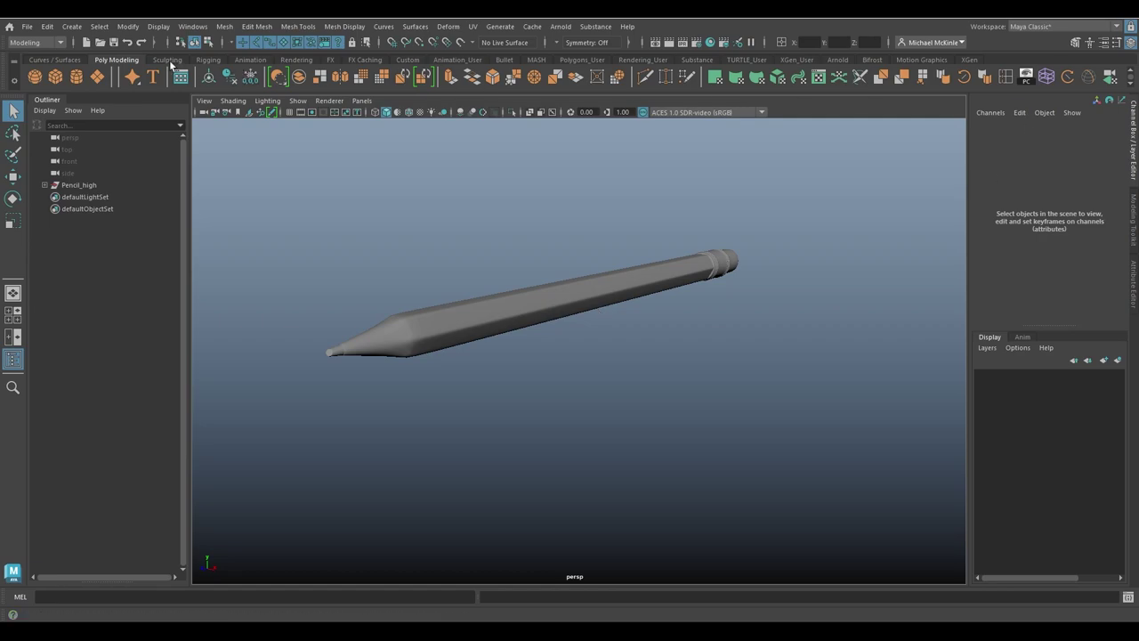
- Enable the Poly Count heads-up display and select the pencil body to read its counts
{"action": "left_click", "coordinate": [157, 27]}
{"action": "mouse_move", "coordinate": [203, 71]}
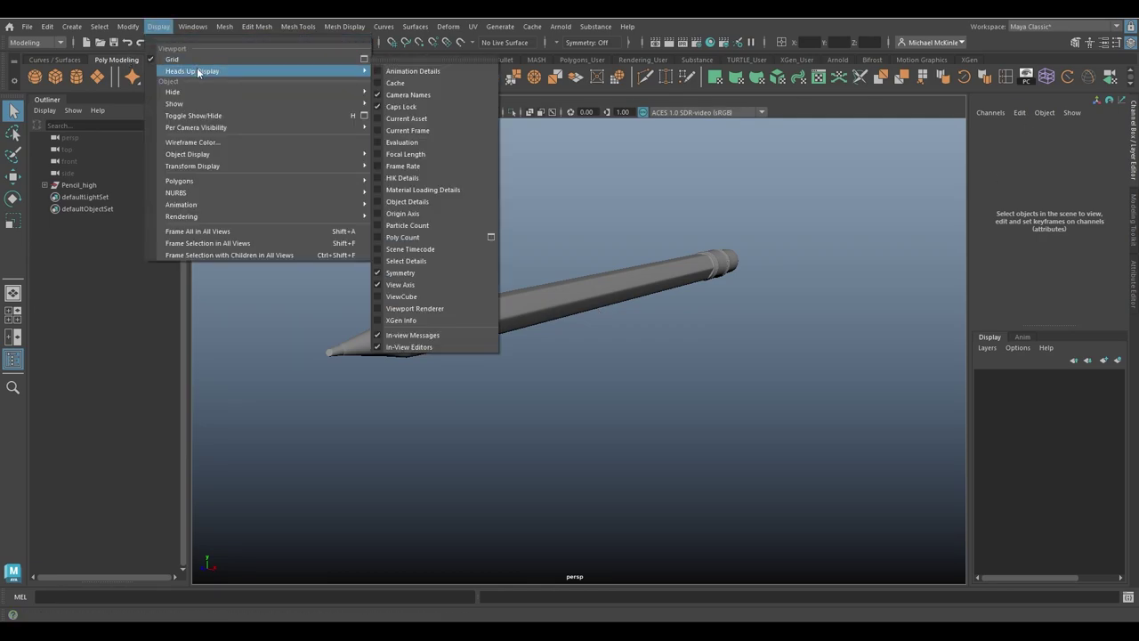
{"action": "left_click", "coordinate": [427, 238]}
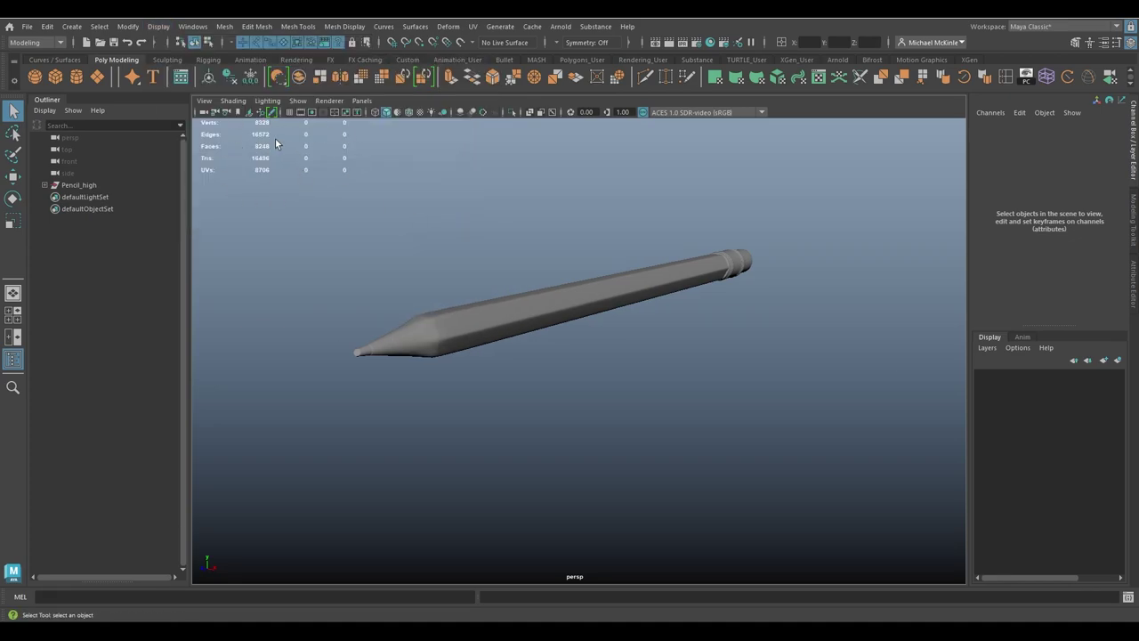
{"action": "left_click", "coordinate": [506, 311]}
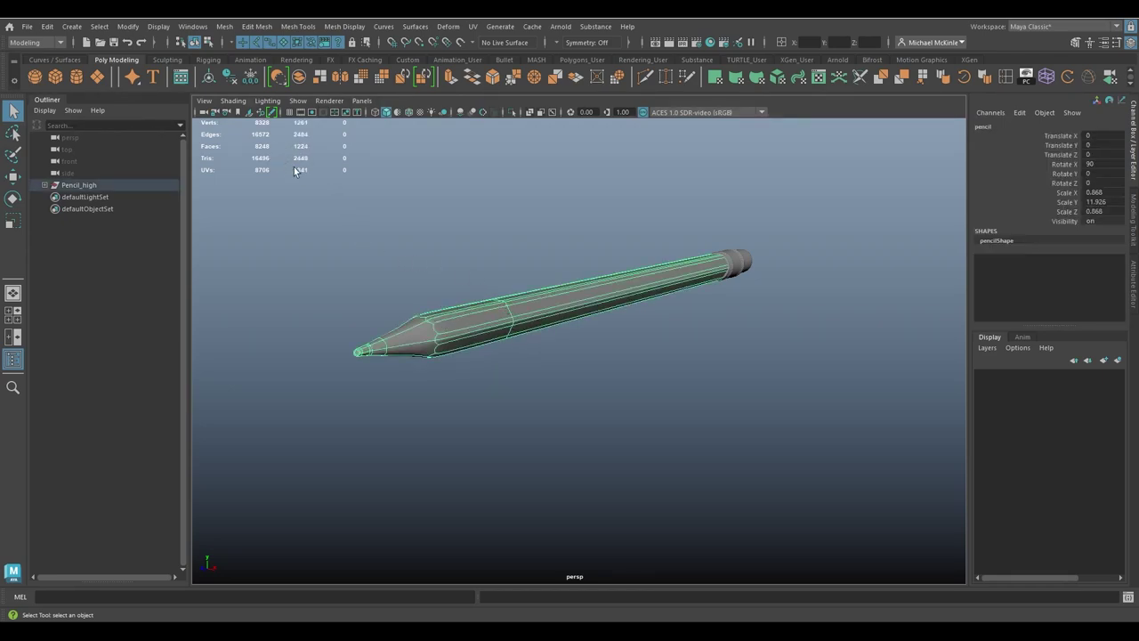
{"action": "left_click", "coordinate": [471, 276]}
{"action": "left_click", "coordinate": [486, 330]}
{"action": "left_click", "coordinate": [274, 181]}
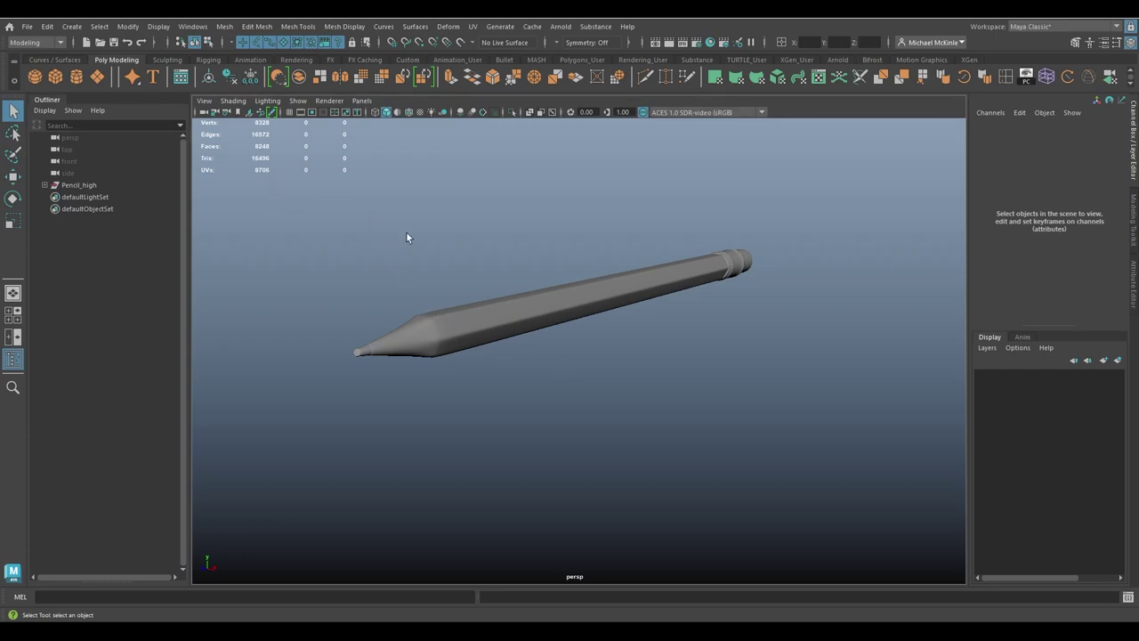
- Assign a new Lambert material to all pencil parts and darken its colour
{"action": "left_click", "coordinate": [483, 305]}
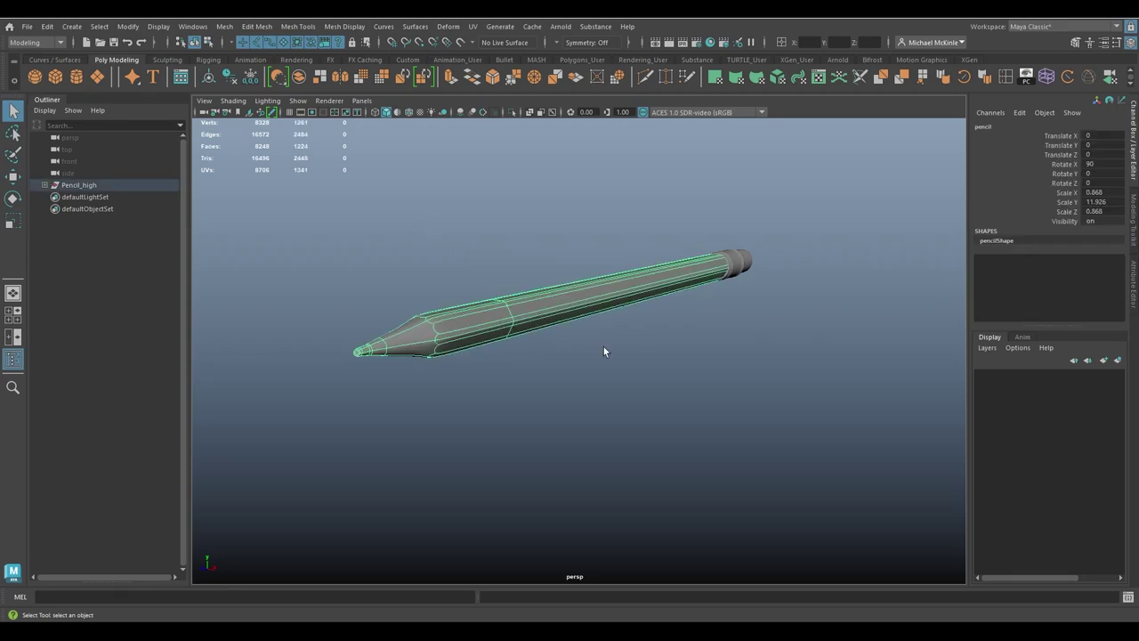
{"action": "left_click", "coordinate": [680, 347]}
{"action": "left_click_drag", "start_coordinate": [791, 310], "coordinate": [621, 365], "text": "alt"}
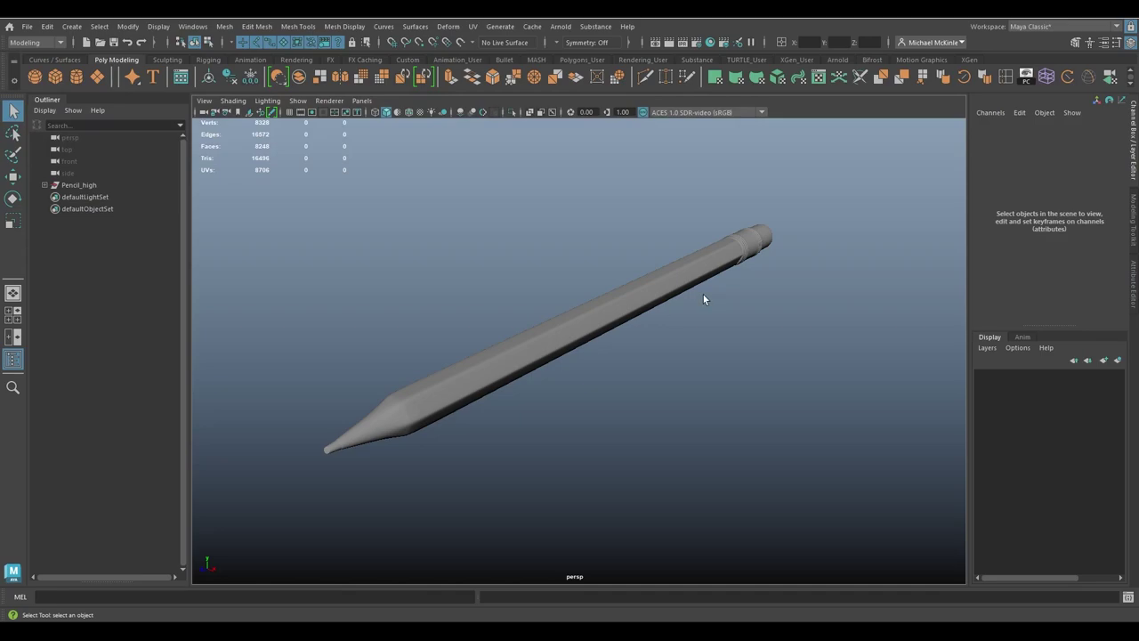
{"action": "left_click_drag", "start_coordinate": [837, 202], "coordinate": [196, 518]}
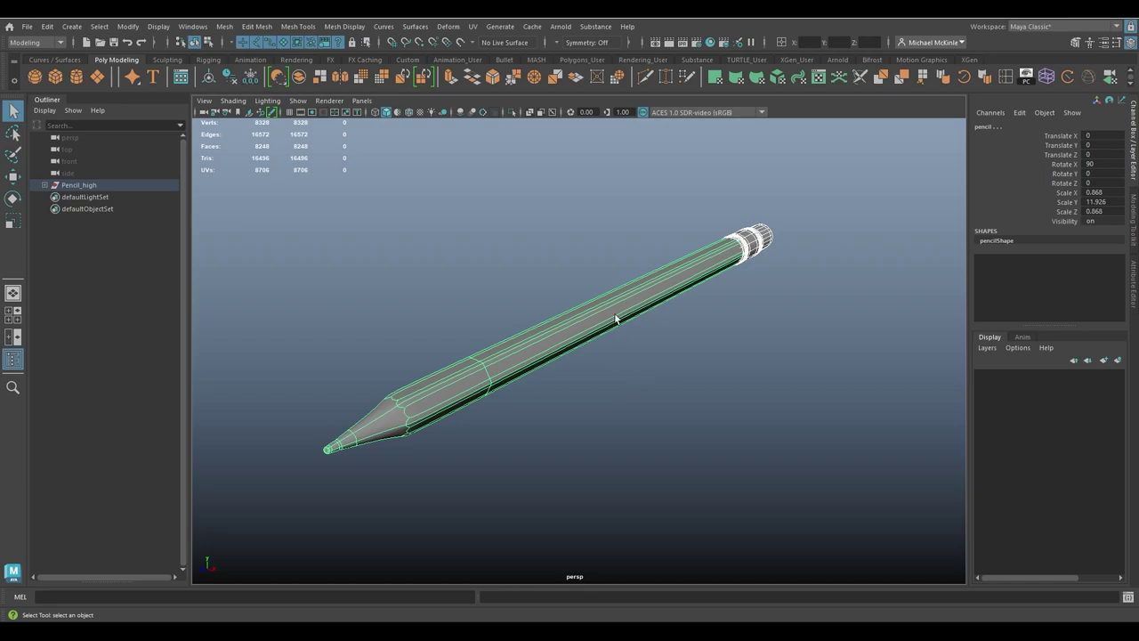
{"action": "right_click_drag", "start_coordinate": [538, 181], "coordinate": [549, 483]}
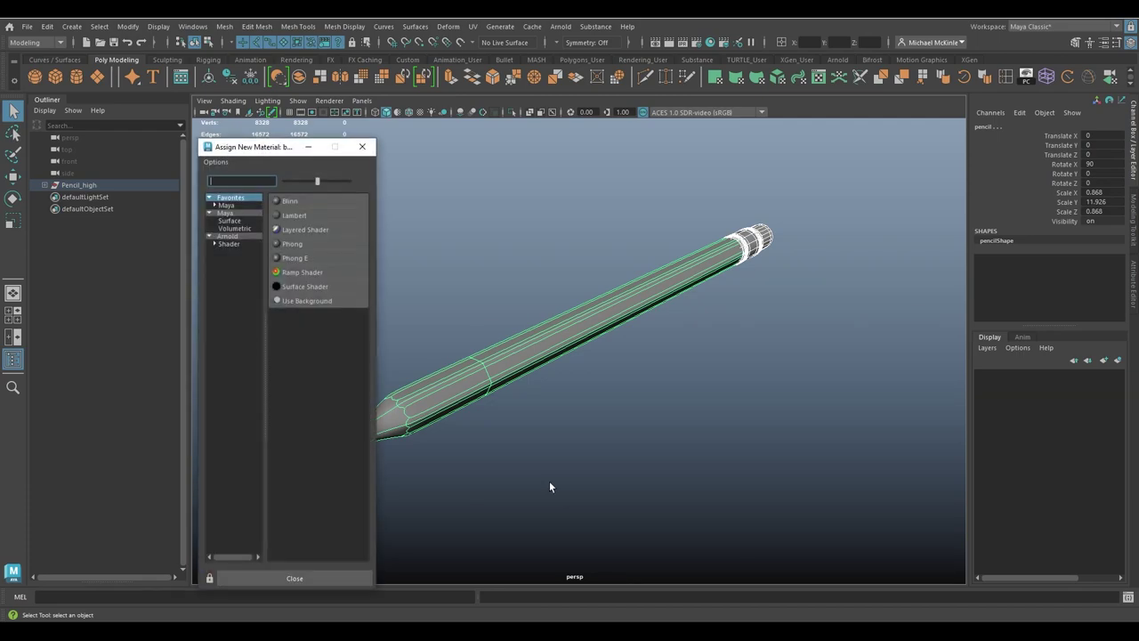
{"action": "left_click", "coordinate": [304, 214]}
{"action": "left_click", "coordinate": [965, 125]}
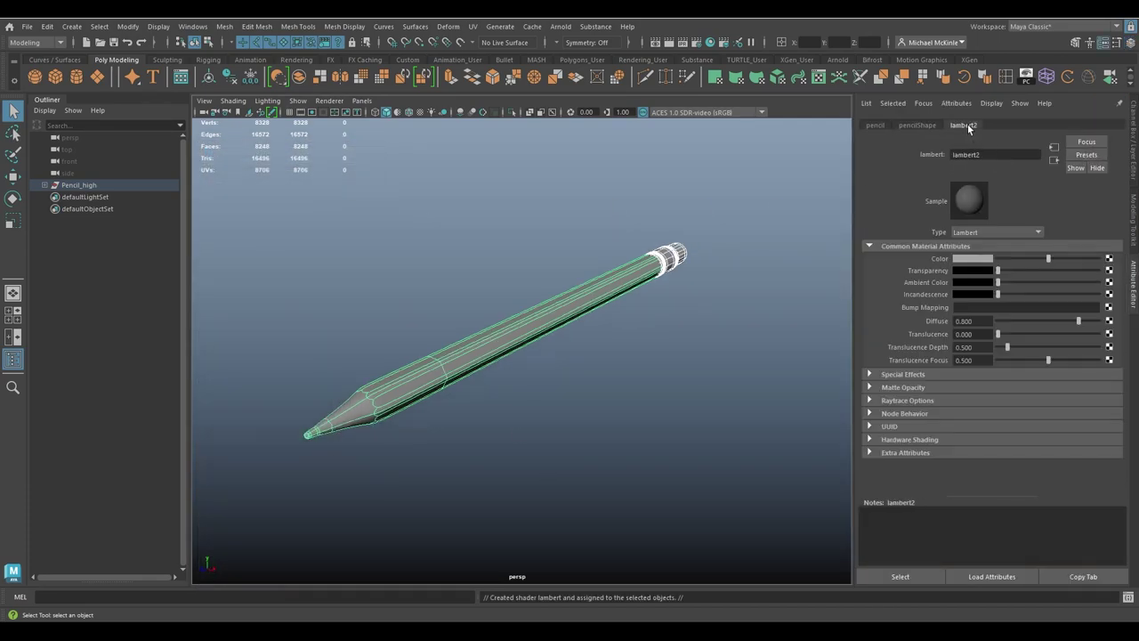
{"action": "left_click_drag", "start_coordinate": [1048, 258], "coordinate": [1019, 257]}
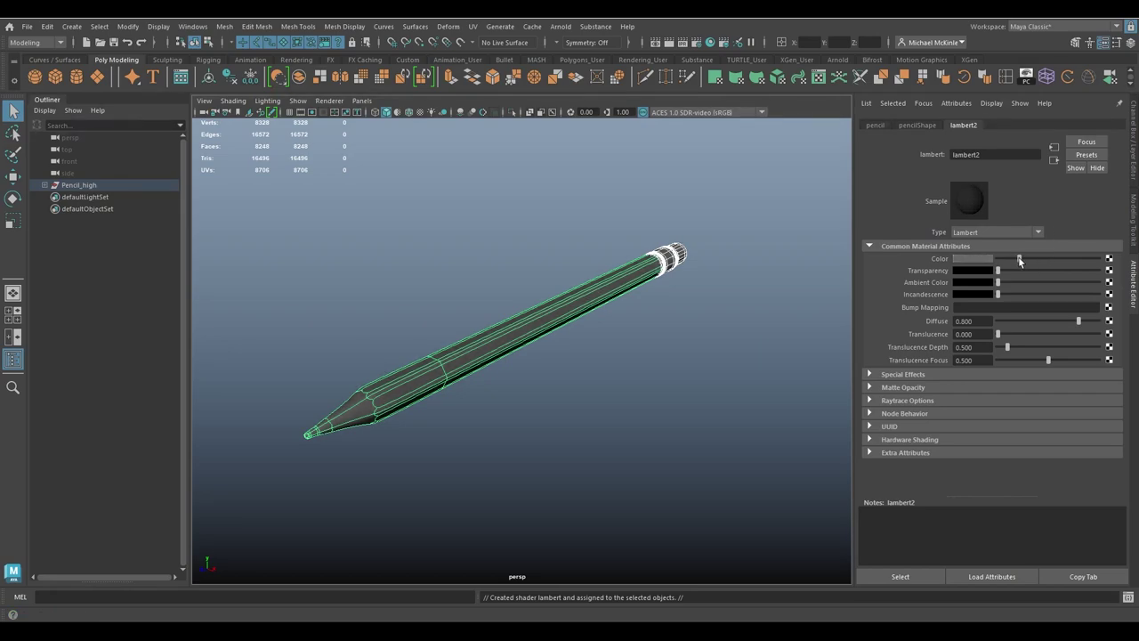
- Rename the lambert2 material to highDetailMat
{"action": "left_click_drag", "start_coordinate": [994, 151], "coordinate": [929, 163]}
{"action": "type", "text": "highDetailMat"}
{"action": "key", "text": "Return"}
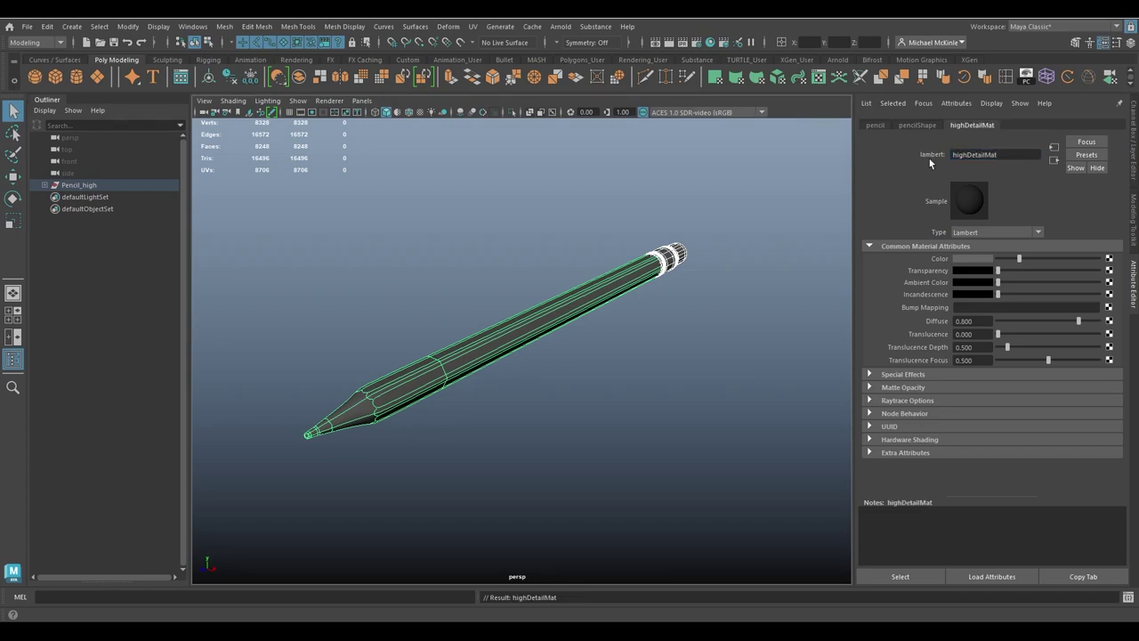
{"action": "left_click", "coordinate": [698, 319]}
{"action": "mouse_move", "coordinate": [698, 319]}
{"action": "left_mouse_down", "text": "alt"}
{"action": "mouse_move", "coordinate": [688, 332]}
{"action": "mouse_move", "coordinate": [647, 326]}
{"action": "mouse_move", "coordinate": [664, 326]}
{"action": "left_mouse_up", "text": "alt"}
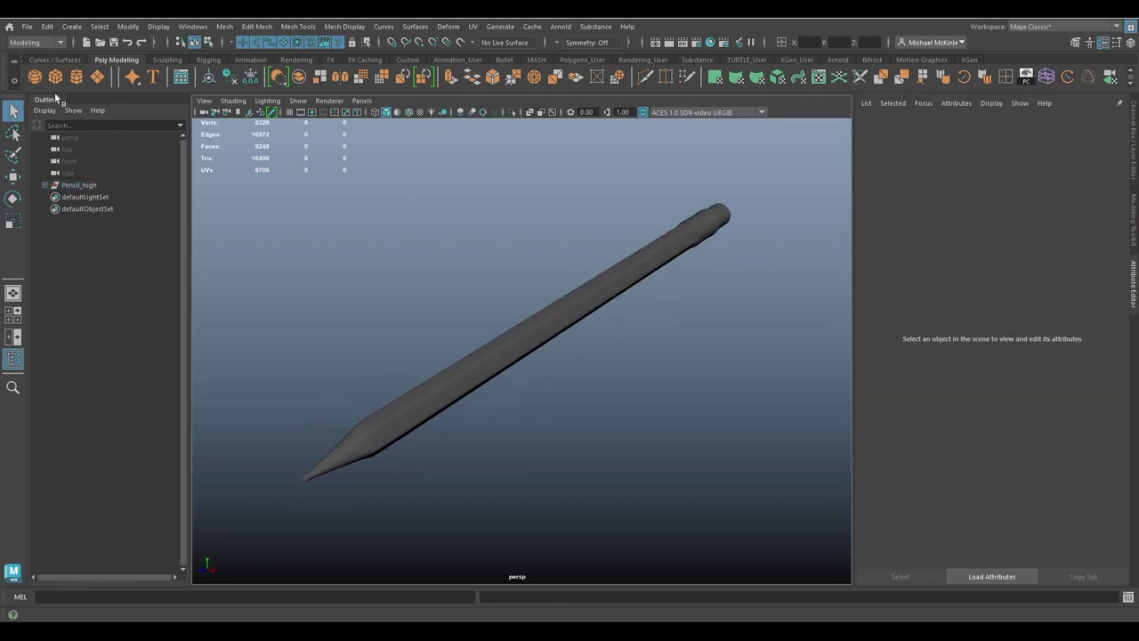
- Create a polygon cylinder and rotate it 90° to lie along the pencil
{"action": "left_click", "coordinate": [76, 78]}
{"action": "key", "text": "w"}
{"action": "left_click_drag", "start_coordinate": [605, 347], "coordinate": [429, 330], "text": "alt"}
{"action": "left_click", "coordinate": [638, 364]}
{"action": "right_click_drag", "start_coordinate": [430, 327], "coordinate": [611, 399], "text": "alt"}
{"action": "left_click_drag", "start_coordinate": [611, 399], "coordinate": [547, 285], "text": "alt"}
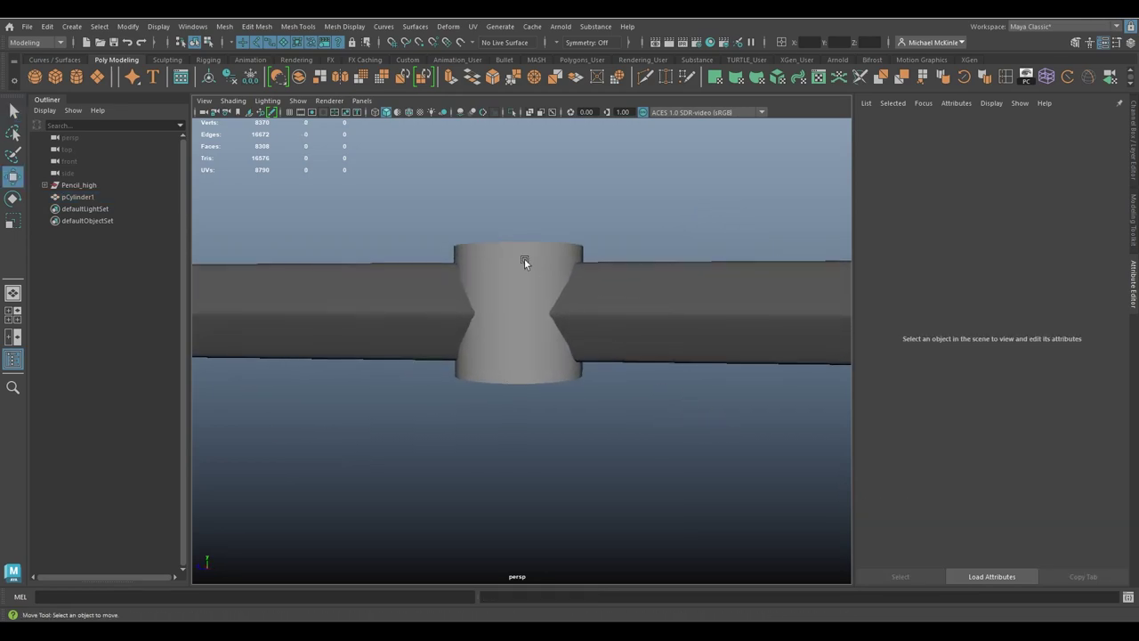
{"action": "mouse_move", "coordinate": [602, 445]}
{"action": "left_mouse_down", "text": "alt"}
{"action": "mouse_move", "coordinate": [718, 439]}
{"action": "mouse_move", "coordinate": [653, 415]}
{"action": "mouse_move", "coordinate": [584, 287]}
{"action": "left_mouse_up", "text": "alt"}
{"action": "left_click", "coordinate": [584, 288]}
{"action": "key", "text": "e"}
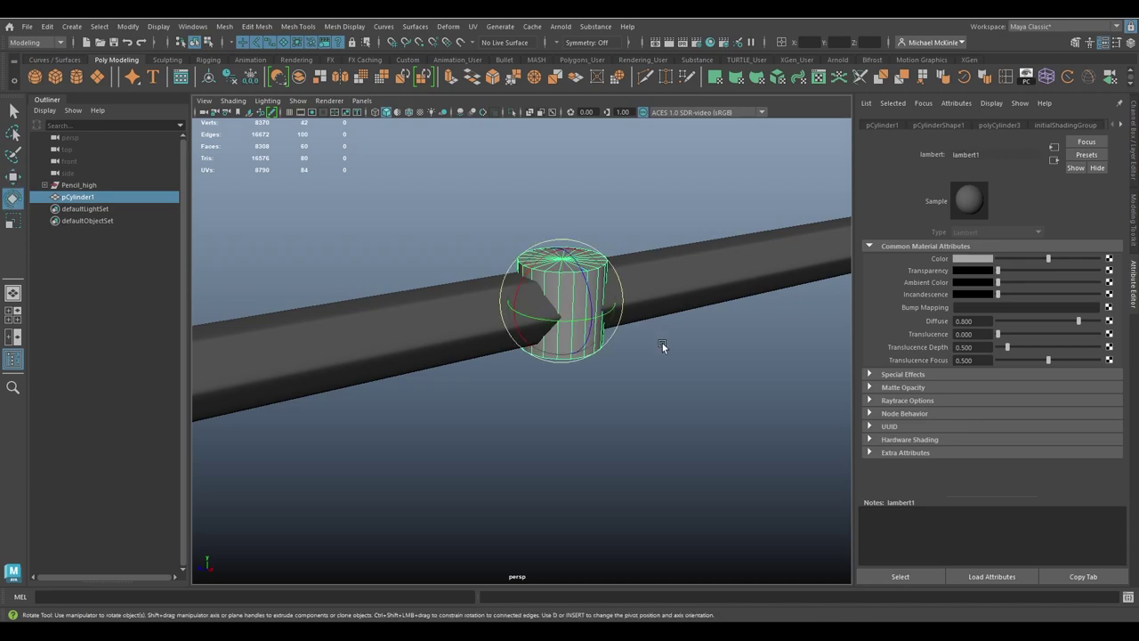
{"action": "left_click_drag", "start_coordinate": [528, 280], "coordinate": [508, 341]}
{"action": "left_click_drag", "start_coordinate": [674, 315], "coordinate": [707, 322], "text": "alt"}
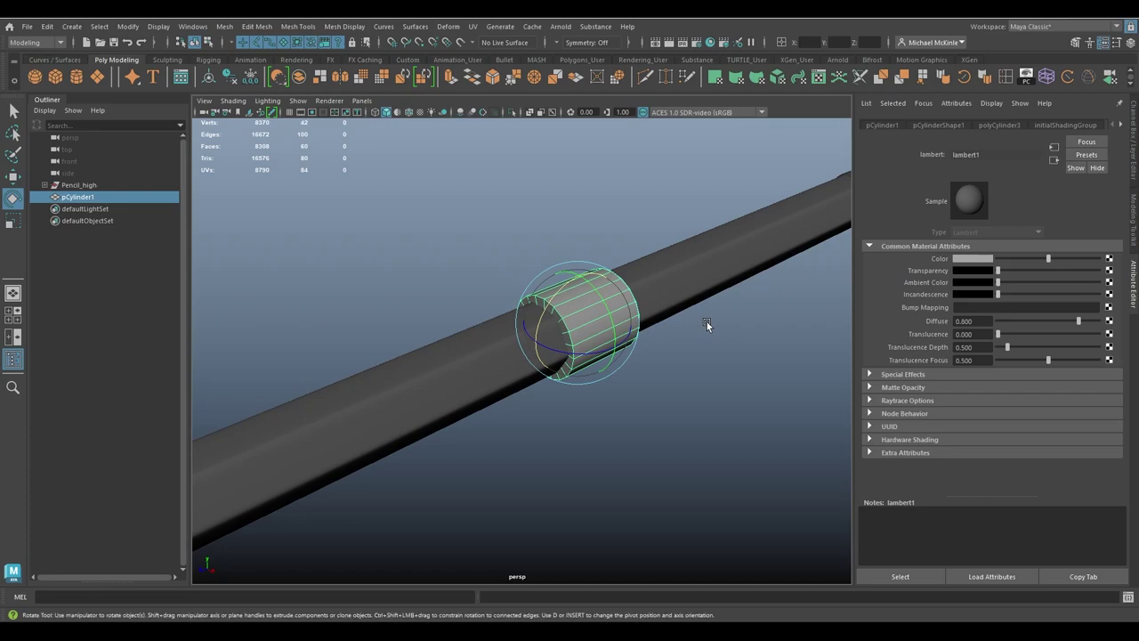
{"action": "key", "text": "w"}
- Reduce the cylinder's axis subdivisions from 20 to 6
{"action": "left_click", "coordinate": [1134, 165]}
{"action": "left_click", "coordinate": [1023, 258]}
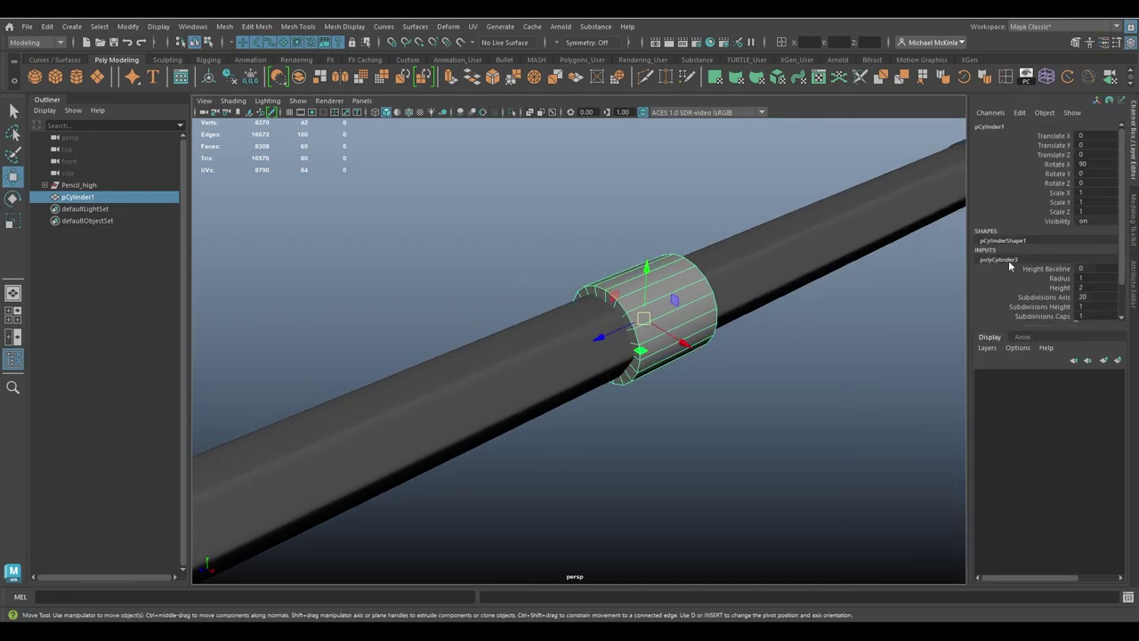
{"action": "left_click", "coordinate": [1045, 309]}
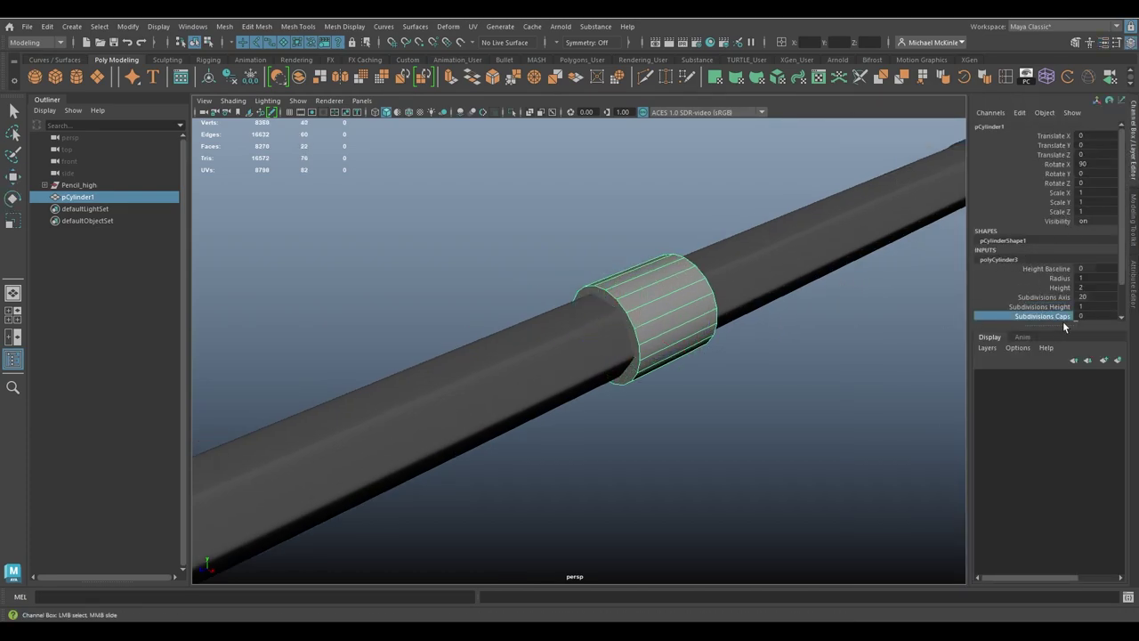
{"action": "left_click", "coordinate": [1043, 297]}
{"action": "middle_click_drag", "start_coordinate": [831, 291], "coordinate": [752, 293]}
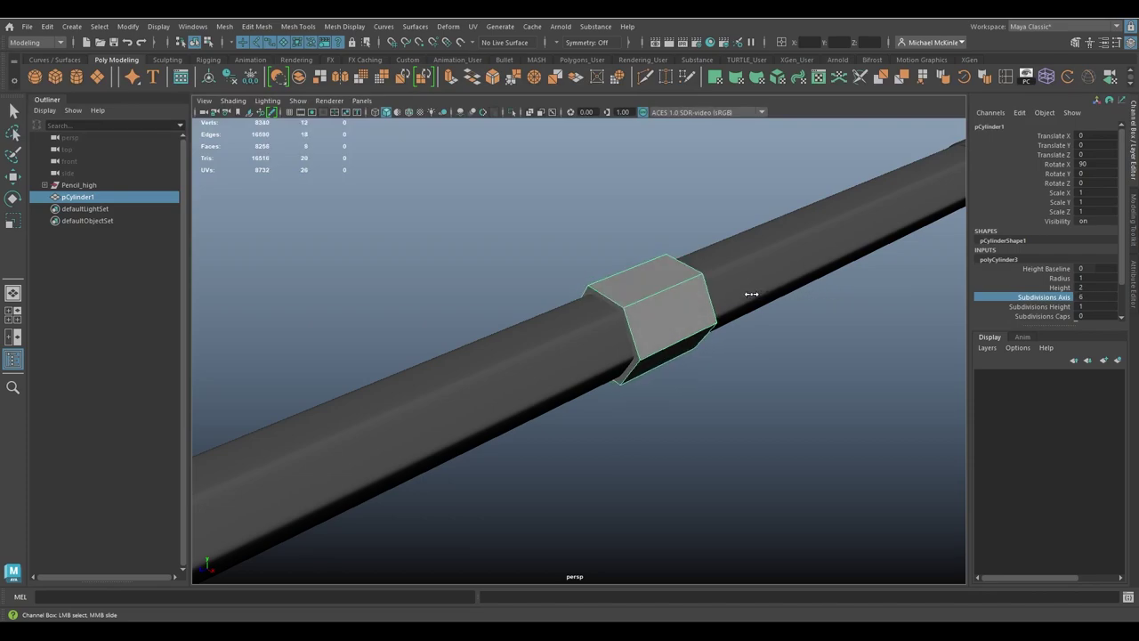
{"action": "left_click_drag", "start_coordinate": [752, 294], "coordinate": [709, 303], "text": "alt"}
- Scale the hexagonal ring to about 0.9 width and move its end face toward the tip
{"action": "key", "text": "r"}
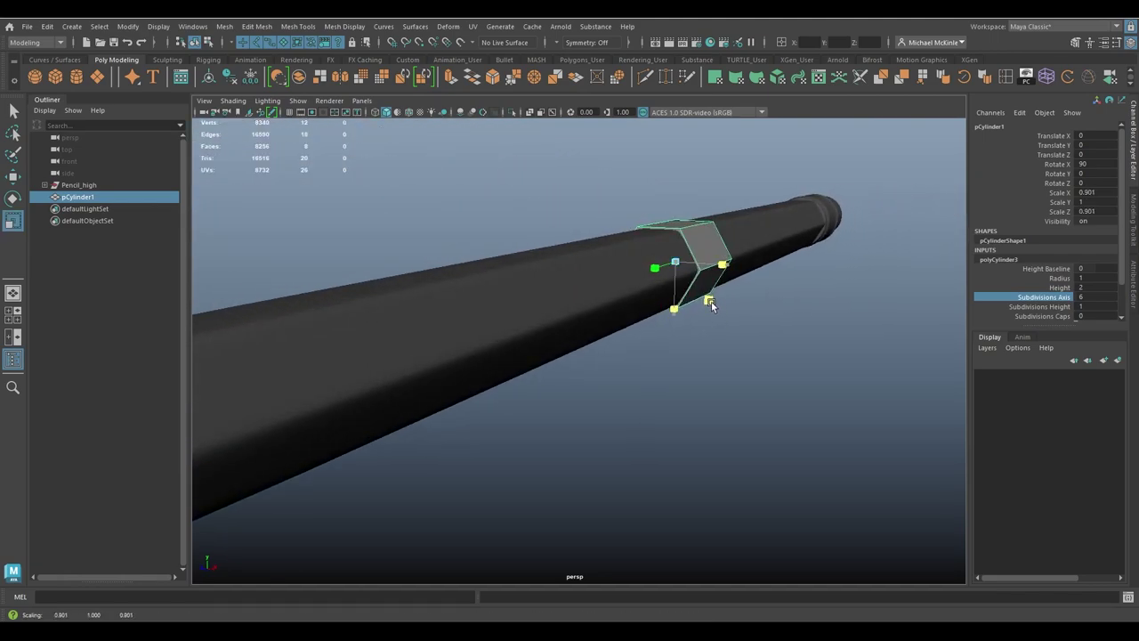
{"action": "left_click_drag", "start_coordinate": [706, 233], "coordinate": [658, 185], "text": "alt"}
{"action": "right_click_drag", "start_coordinate": [676, 267], "coordinate": [676, 329]}
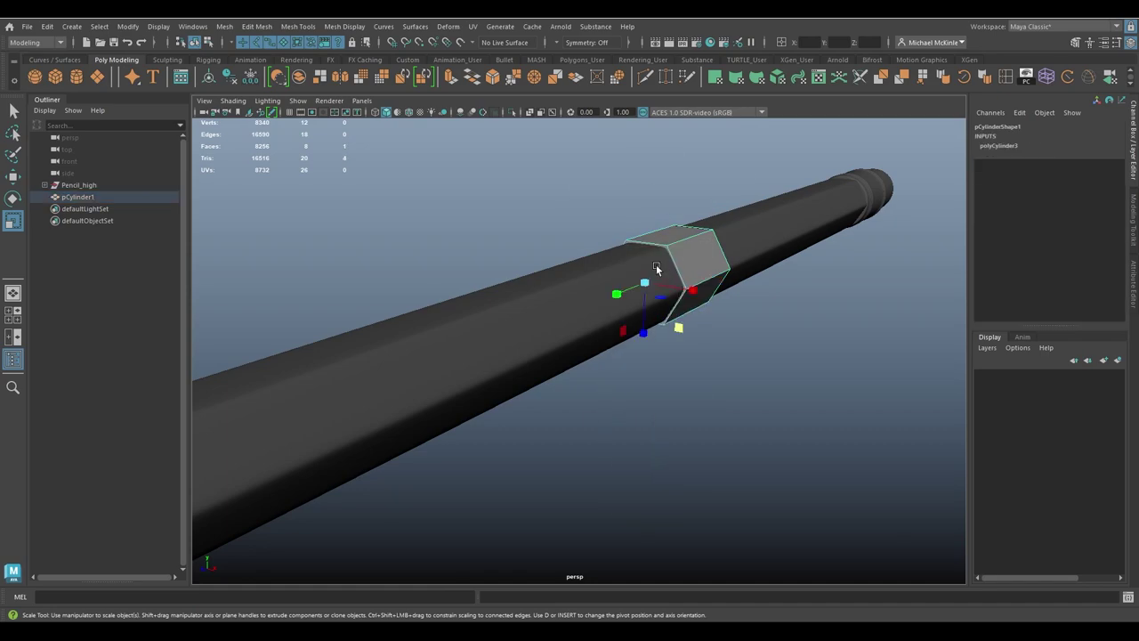
{"action": "key", "text": "w"}
{"action": "left_click_drag", "start_coordinate": [659, 186], "coordinate": [546, 334], "text": "alt"}
{"action": "middle_click_drag", "start_coordinate": [547, 334], "coordinate": [737, 259], "text": "alt"}
{"action": "left_click_drag", "start_coordinate": [738, 259], "coordinate": [287, 354]}
- Push the end face further toward the tip and frame it in view
{"action": "middle_click_drag", "start_coordinate": [287, 353], "coordinate": [864, 288], "text": "alt"}
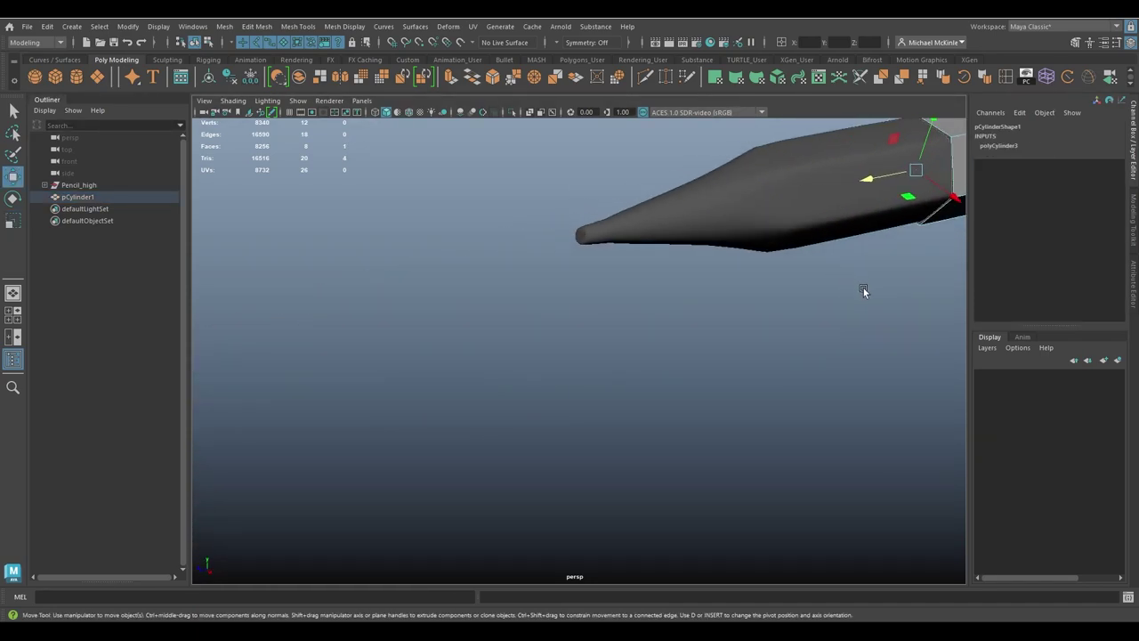
{"action": "left_click_drag", "start_coordinate": [864, 287], "coordinate": [718, 315]}
{"action": "left_click_drag", "start_coordinate": [831, 270], "coordinate": [740, 231], "text": "alt"}
{"action": "mouse_move", "coordinate": [739, 231]}
{"action": "right_mouse_down", "text": "alt"}
{"action": "mouse_move", "coordinate": [620, 230]}
{"action": "mouse_move", "coordinate": [414, 161]}
{"action": "right_mouse_up", "text": "alt"}
{"action": "mouse_move", "coordinate": [414, 160]}
{"action": "left_mouse_down", "text": "alt"}
{"action": "mouse_move", "coordinate": [479, 240]}
{"action": "mouse_move", "coordinate": [737, 356]}
{"action": "left_mouse_up", "text": "alt"}
{"action": "left_click", "coordinate": [470, 240]}
{"action": "key", "text": "f"}
{"action": "key", "text": "ctrl+z"}
{"action": "key", "text": "ctrl+z"}
{"action": "key", "text": "shift+z"}
{"action": "key", "text": "shift+z"}
- Slide the hexagonal end face back so it lines up with the eraser end
{"action": "left_click_drag", "start_coordinate": [762, 287], "coordinate": [740, 305], "text": "alt"}
{"action": "mouse_move", "coordinate": [740, 305]}
{"action": "middle_mouse_down"}
{"action": "mouse_move", "coordinate": [447, 208]}
{"action": "mouse_move", "coordinate": [762, 326]}
{"action": "mouse_move", "coordinate": [745, 322]}
{"action": "middle_mouse_up"}
{"action": "left_click_drag", "start_coordinate": [745, 322], "coordinate": [734, 224], "text": "alt"}
{"action": "left_click_drag", "start_coordinate": [750, 327], "coordinate": [787, 364], "text": "alt"}
{"action": "middle_click_drag", "start_coordinate": [787, 364], "coordinate": [801, 368]}
{"action": "mouse_move", "coordinate": [800, 368]}
{"action": "left_mouse_down", "text": "alt"}
{"action": "mouse_move", "coordinate": [813, 387]}
{"action": "mouse_move", "coordinate": [386, 310]}
{"action": "mouse_move", "coordinate": [577, 343]}
{"action": "mouse_move", "coordinate": [762, 279]}
{"action": "left_mouse_up", "text": "alt"}
{"action": "right_click_drag", "start_coordinate": [762, 279], "coordinate": [611, 293], "text": "alt"}
{"action": "left_click_drag", "start_coordinate": [610, 293], "coordinate": [533, 321], "text": "alt"}
{"action": "right_click_drag", "start_coordinate": [534, 320], "coordinate": [627, 324], "text": "alt"}
{"action": "mouse_move", "coordinate": [608, 355]}
{"action": "left_mouse_down", "text": "alt"}
{"action": "mouse_move", "coordinate": [401, 351]}
{"action": "mouse_move", "coordinate": [765, 399]}
{"action": "mouse_move", "coordinate": [699, 350]}
{"action": "mouse_move", "coordinate": [621, 362]}
{"action": "left_mouse_up", "text": "alt"}
- Extrude the end face along the pencil and scale it down to taper the tip
{"action": "mouse_move", "coordinate": [605, 264]}
{"action": "left_mouse_down", "text": "shift"}
{"action": "mouse_move", "coordinate": [471, 277]}
{"action": "mouse_move", "coordinate": [355, 272]}
{"action": "mouse_move", "coordinate": [360, 310]}
{"action": "mouse_move", "coordinate": [338, 320]}
{"action": "left_mouse_up", "text": "shift"}
{"action": "key", "text": "r"}
{"action": "mouse_move", "coordinate": [422, 299]}
{"action": "left_mouse_down", "text": "ctrl"}
{"action": "mouse_move", "coordinate": [463, 289]}
{"action": "mouse_move", "coordinate": [440, 295]}
{"action": "mouse_move", "coordinate": [456, 304]}
{"action": "mouse_move", "coordinate": [459, 292]}
{"action": "mouse_move", "coordinate": [412, 433]}
{"action": "mouse_move", "coordinate": [597, 305]}
{"action": "mouse_move", "coordinate": [523, 359]}
{"action": "mouse_move", "coordinate": [507, 351]}
{"action": "mouse_move", "coordinate": [528, 388]}
{"action": "mouse_move", "coordinate": [510, 434]}
{"action": "mouse_move", "coordinate": [523, 404]}
{"action": "mouse_move", "coordinate": [572, 382]}
{"action": "mouse_move", "coordinate": [597, 312]}
{"action": "left_mouse_up", "text": "ctrl"}
- Extrude the tip face again, rotate it to align, and pull it out to a point
{"action": "key", "text": "ctrl+e"}
{"action": "key", "text": "w"}
{"action": "key", "text": "e"}
{"action": "mouse_move", "coordinate": [601, 235]}
{"action": "left_mouse_down"}
{"action": "mouse_move", "coordinate": [615, 237]}
{"action": "mouse_move", "coordinate": [577, 350]}
{"action": "mouse_move", "coordinate": [579, 399]}
{"action": "mouse_move", "coordinate": [752, 374]}
{"action": "mouse_move", "coordinate": [728, 389]}
{"action": "left_mouse_up"}
{"action": "key", "text": "r"}
{"action": "key", "text": "e"}
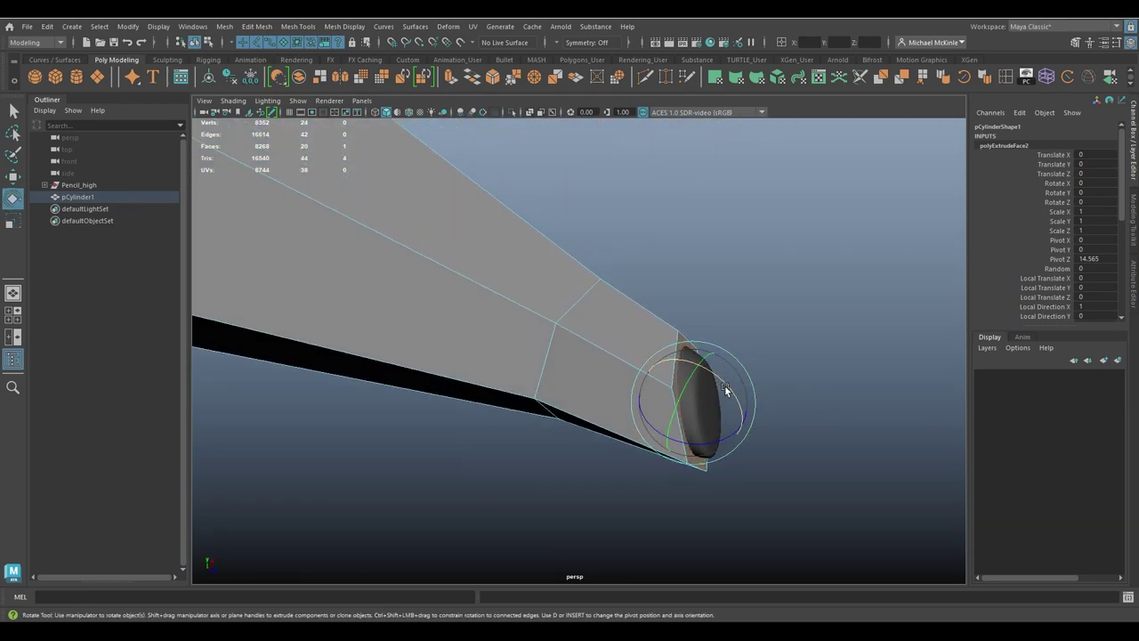
{"action": "key", "text": "w"}
{"action": "left_click_drag", "start_coordinate": [730, 419], "coordinate": [756, 432]}
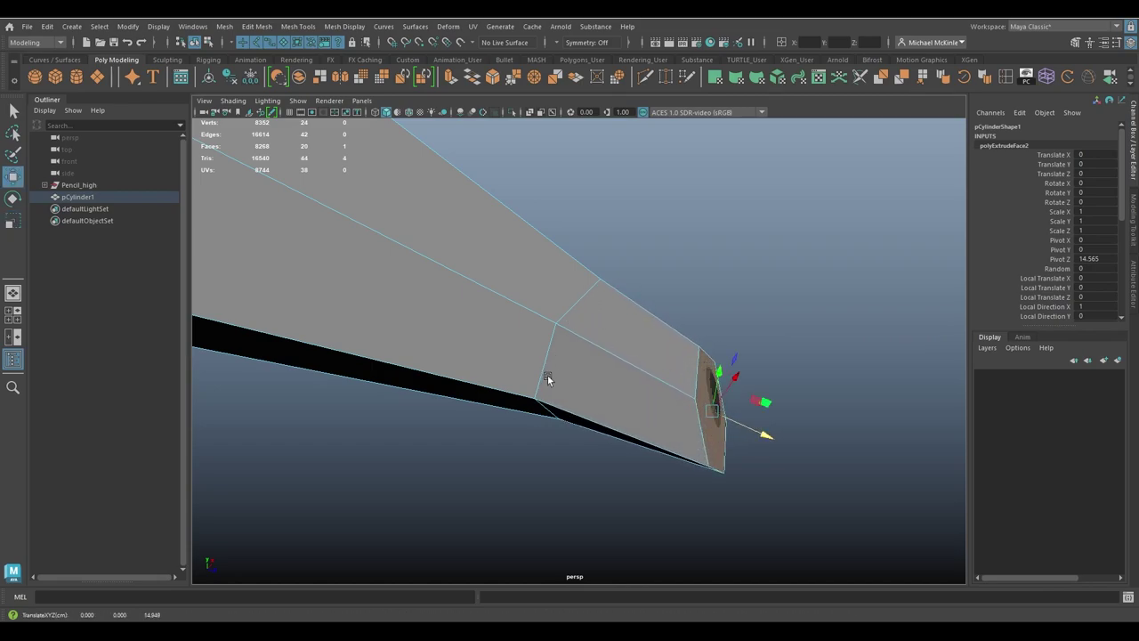
{"action": "mouse_move", "coordinate": [749, 426]}
{"action": "left_mouse_down"}
{"action": "mouse_move", "coordinate": [737, 420]}
{"action": "mouse_move", "coordinate": [762, 387]}
{"action": "mouse_move", "coordinate": [757, 401]}
{"action": "mouse_move", "coordinate": [741, 375]}
{"action": "mouse_move", "coordinate": [649, 336]}
{"action": "mouse_move", "coordinate": [658, 464]}
{"action": "left_mouse_up"}
{"action": "left_click_drag", "start_coordinate": [634, 530], "coordinate": [636, 531]}
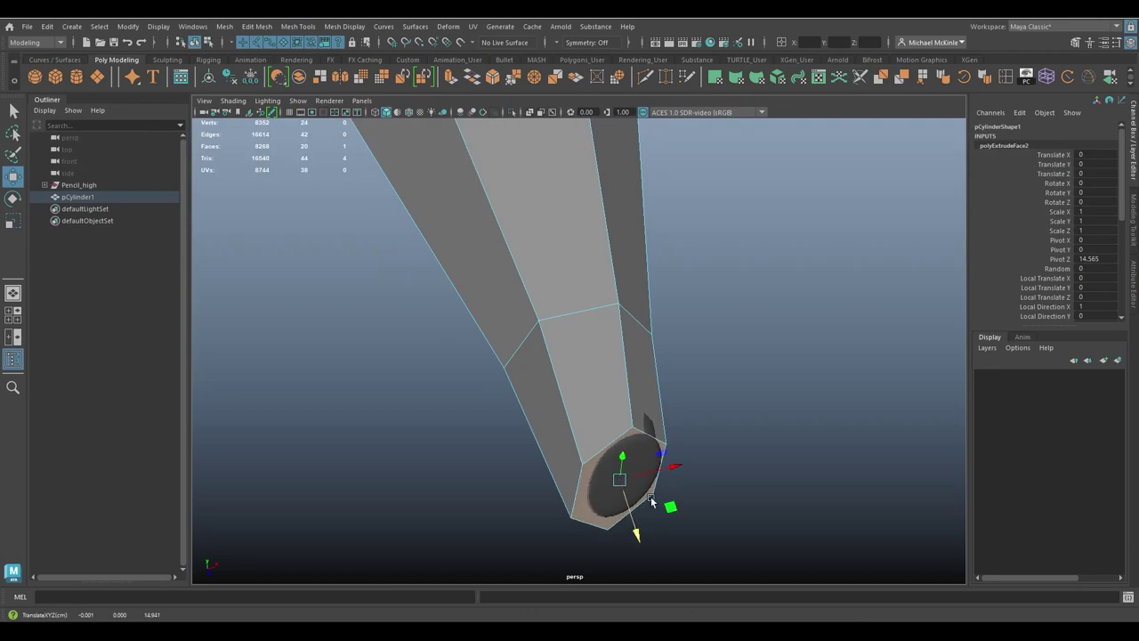
{"action": "left_click_drag", "start_coordinate": [673, 469], "coordinate": [677, 467]}
- Zoom out to review the whole pencil and select it as an object
{"action": "mouse_move", "coordinate": [785, 454]}
{"action": "left_mouse_down", "text": "alt"}
{"action": "mouse_move", "coordinate": [521, 508]}
{"action": "mouse_move", "coordinate": [519, 521]}
{"action": "mouse_move", "coordinate": [577, 475]}
{"action": "mouse_move", "coordinate": [592, 419]}
{"action": "mouse_move", "coordinate": [720, 389]}
{"action": "mouse_move", "coordinate": [828, 338]}
{"action": "left_mouse_up", "text": "alt"}
{"action": "key", "text": "e"}
{"action": "key", "text": "w"}
{"action": "right_click_drag", "start_coordinate": [827, 338], "coordinate": [778, 356], "text": "alt"}
{"action": "left_click_drag", "start_coordinate": [777, 356], "coordinate": [635, 320], "text": "alt"}
{"action": "mouse_move", "coordinate": [635, 321]}
{"action": "right_mouse_down", "text": "alt"}
{"action": "mouse_move", "coordinate": [516, 325]}
{"action": "mouse_move", "coordinate": [530, 308]}
{"action": "right_mouse_up", "text": "alt"}
{"action": "left_click_drag", "start_coordinate": [530, 307], "coordinate": [600, 315], "text": "alt"}
{"action": "right_click_drag", "start_coordinate": [600, 315], "coordinate": [669, 251]}
{"action": "mouse_move", "coordinate": [669, 251]}
{"action": "left_mouse_down", "text": "alt"}
{"action": "mouse_move", "coordinate": [683, 319]}
{"action": "mouse_move", "coordinate": [594, 318]}
{"action": "mouse_move", "coordinate": [808, 377]}
{"action": "mouse_move", "coordinate": [641, 315]}
{"action": "mouse_move", "coordinate": [621, 294]}
{"action": "left_mouse_up", "text": "alt"}
{"action": "left_click", "coordinate": [620, 294]}
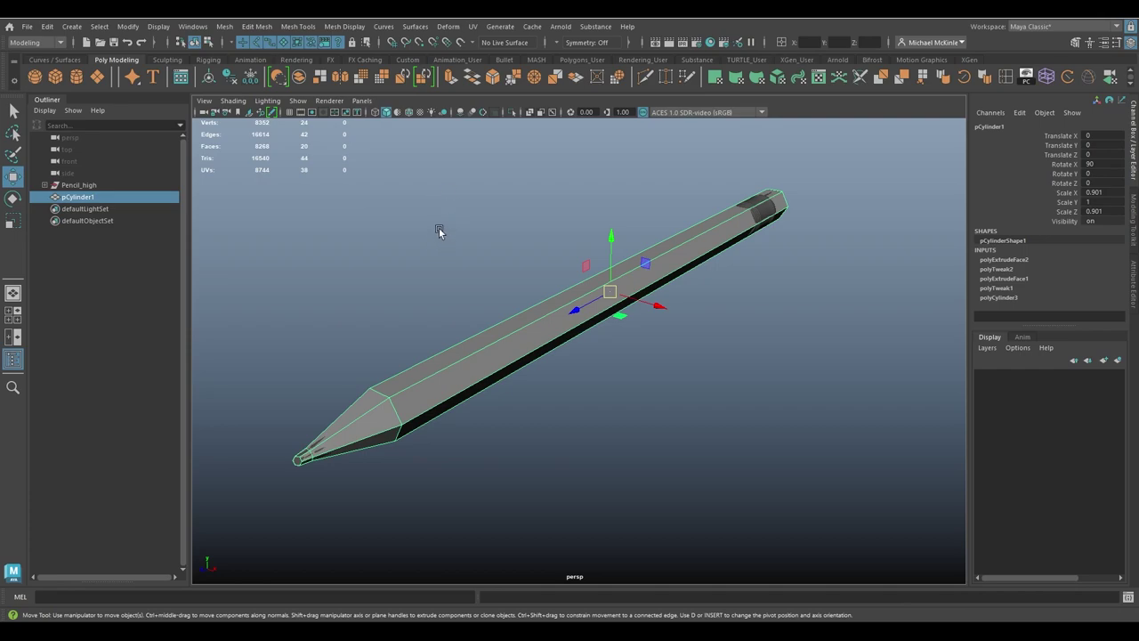
- Delete the extra edge loop near the pencil's tip
{"action": "left_click_drag", "start_coordinate": [439, 236], "coordinate": [483, 249], "text": "alt"}
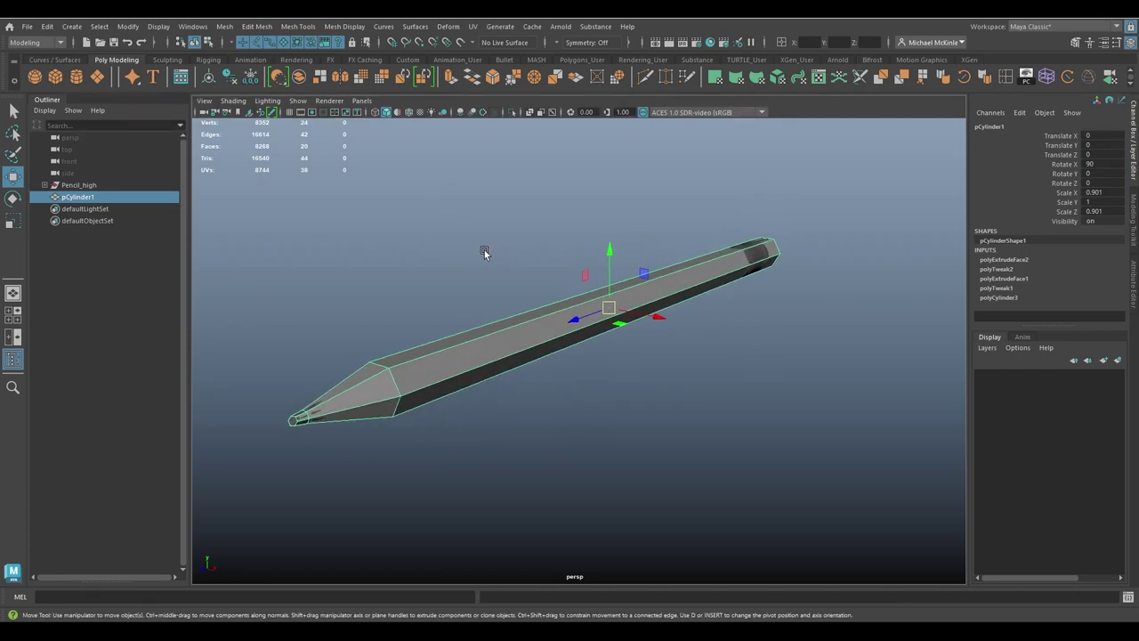
{"action": "scroll", "coordinate": [430, 271], "scroll_direction": "up", "scroll_amount": 5}
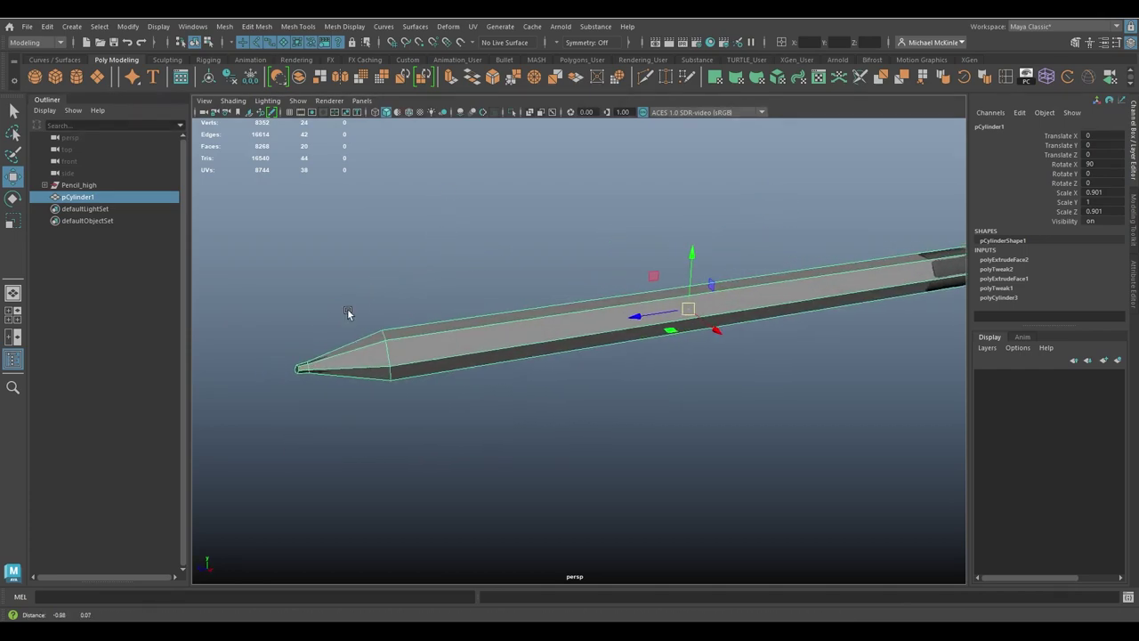
{"action": "right_click", "coordinate": [495, 236]}
{"action": "left_click", "coordinate": [420, 409]}
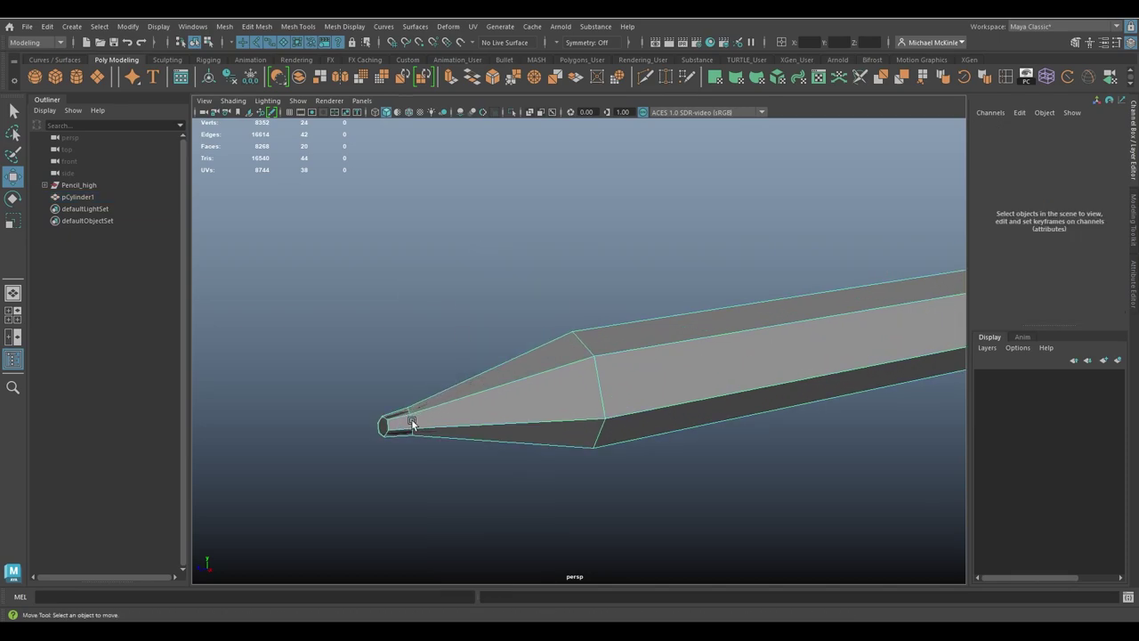
{"action": "left_click", "coordinate": [412, 423]}
{"action": "mouse_move", "coordinate": [528, 459]}
{"action": "left_mouse_down", "text": "alt"}
{"action": "mouse_move", "coordinate": [573, 390]}
{"action": "mouse_move", "coordinate": [666, 416]}
{"action": "left_mouse_up", "text": "alt"}
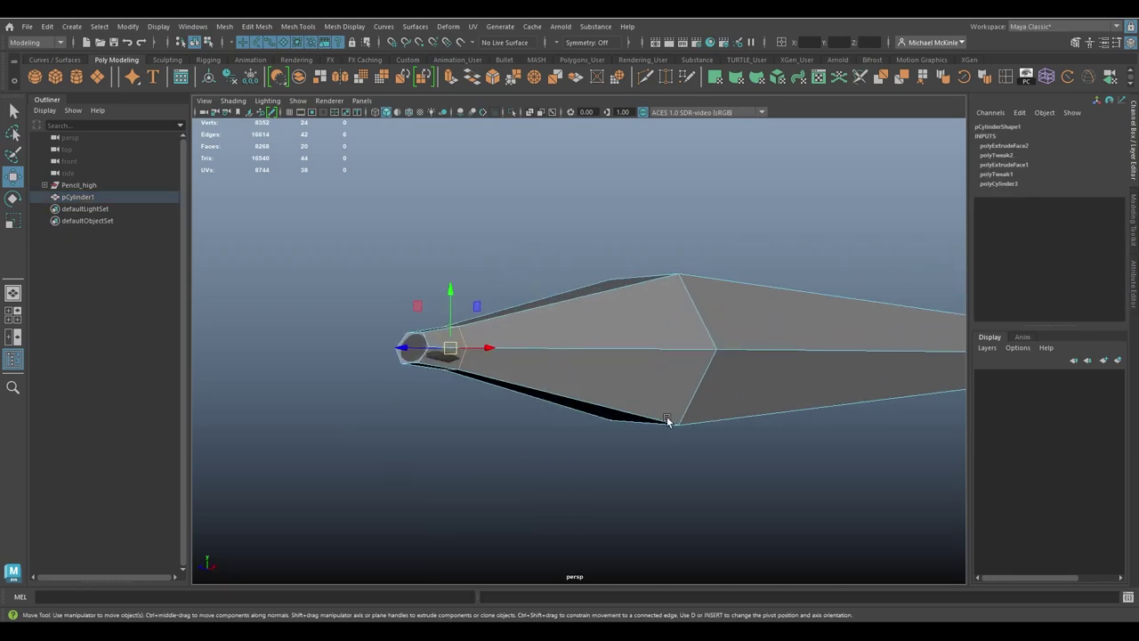
{"action": "key", "text": "Delete"}
- Inspect the finished pencil in wireframe and shaded views from several angles
{"action": "mouse_move", "coordinate": [709, 343]}
{"action": "left_mouse_down", "text": "alt"}
{"action": "mouse_move", "coordinate": [737, 336]}
{"action": "mouse_move", "coordinate": [629, 350]}
{"action": "mouse_move", "coordinate": [623, 336]}
{"action": "mouse_move", "coordinate": [640, 331]}
{"action": "mouse_move", "coordinate": [662, 352]}
{"action": "left_mouse_up", "text": "alt"}
{"action": "key", "text": "4"}
{"action": "key", "text": "5"}
{"action": "mouse_move", "coordinate": [659, 316]}
{"action": "right_mouse_down", "text": "alt"}
{"action": "mouse_move", "coordinate": [676, 318]}
{"action": "mouse_move", "coordinate": [554, 282]}
{"action": "right_mouse_up", "text": "alt"}
{"action": "mouse_move", "coordinate": [555, 282]}
{"action": "left_mouse_down", "text": "alt"}
{"action": "mouse_move", "coordinate": [585, 239]}
{"action": "mouse_move", "coordinate": [638, 263]}
{"action": "left_mouse_up", "text": "alt"}
{"action": "key", "text": "F8"}
{"action": "left_click", "coordinate": [638, 259]}
{"action": "right_click_drag", "start_coordinate": [609, 297], "coordinate": [674, 351], "text": "alt"}
{"action": "left_click", "coordinate": [617, 368]}
{"action": "mouse_move", "coordinate": [617, 369]}
{"action": "left_mouse_down", "text": "alt"}
{"action": "mouse_move", "coordinate": [644, 299]}
{"action": "mouse_move", "coordinate": [373, 488]}
{"action": "left_mouse_up", "text": "alt"}
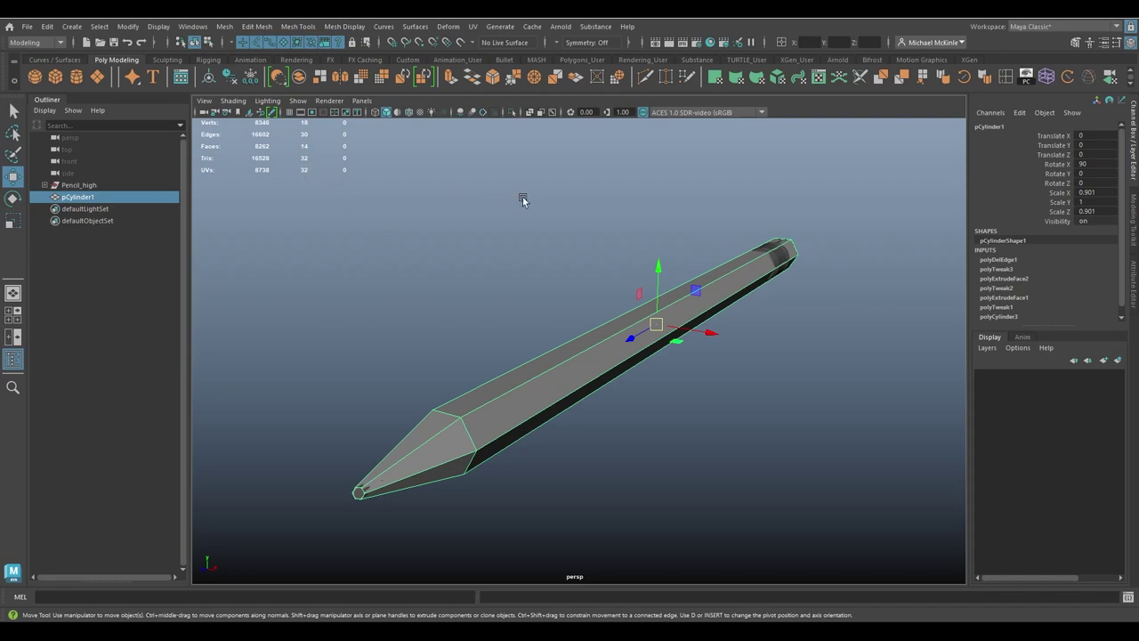
{"action": "mouse_move", "coordinate": [541, 272]}
{"action": "left_mouse_down", "text": "alt"}
{"action": "mouse_move", "coordinate": [590, 280]}
{"action": "mouse_move", "coordinate": [572, 264]}
{"action": "mouse_move", "coordinate": [708, 264]}
{"action": "mouse_move", "coordinate": [414, 270]}
{"action": "mouse_move", "coordinate": [681, 252]}
{"action": "mouse_move", "coordinate": [570, 264]}
{"action": "mouse_move", "coordinate": [643, 282]}
{"action": "mouse_move", "coordinate": [614, 263]}
{"action": "left_mouse_up", "text": "alt"}
{"action": "left_click", "coordinate": [622, 315]}
{"action": "mouse_move", "coordinate": [622, 316]}
{"action": "left_mouse_down", "text": "alt"}
{"action": "mouse_move", "coordinate": [650, 331]}
{"action": "mouse_move", "coordinate": [662, 283]}
{"action": "mouse_move", "coordinate": [797, 309]}
{"action": "left_mouse_up", "text": "alt"}
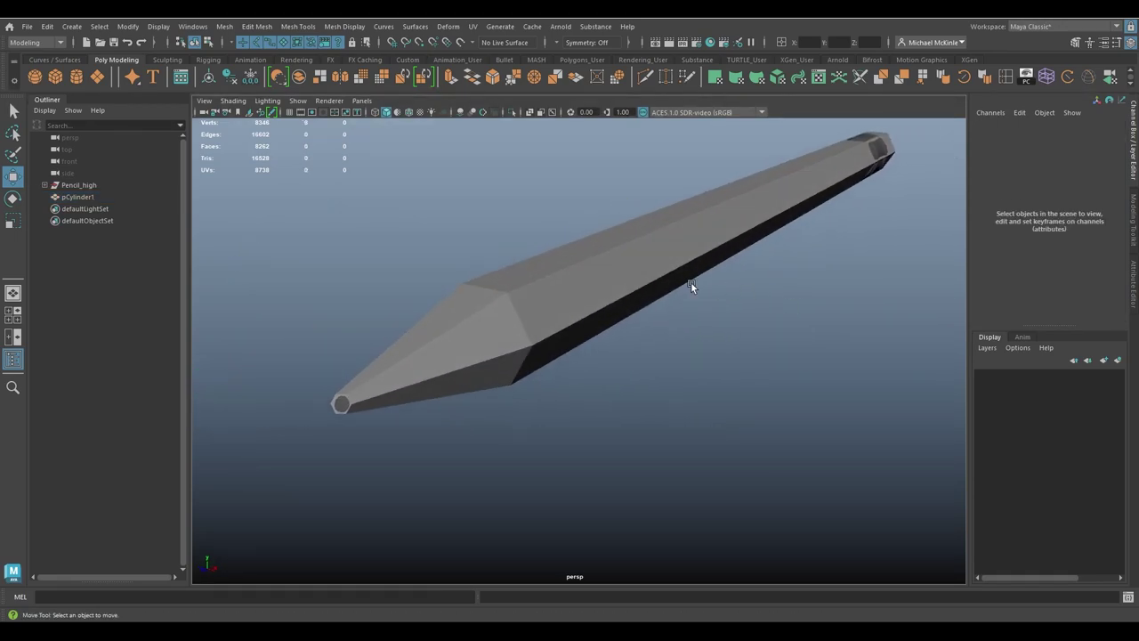
- Apply Soften Edge to the whole low-poly pencil mesh
{"action": "left_click", "coordinate": [569, 266]}
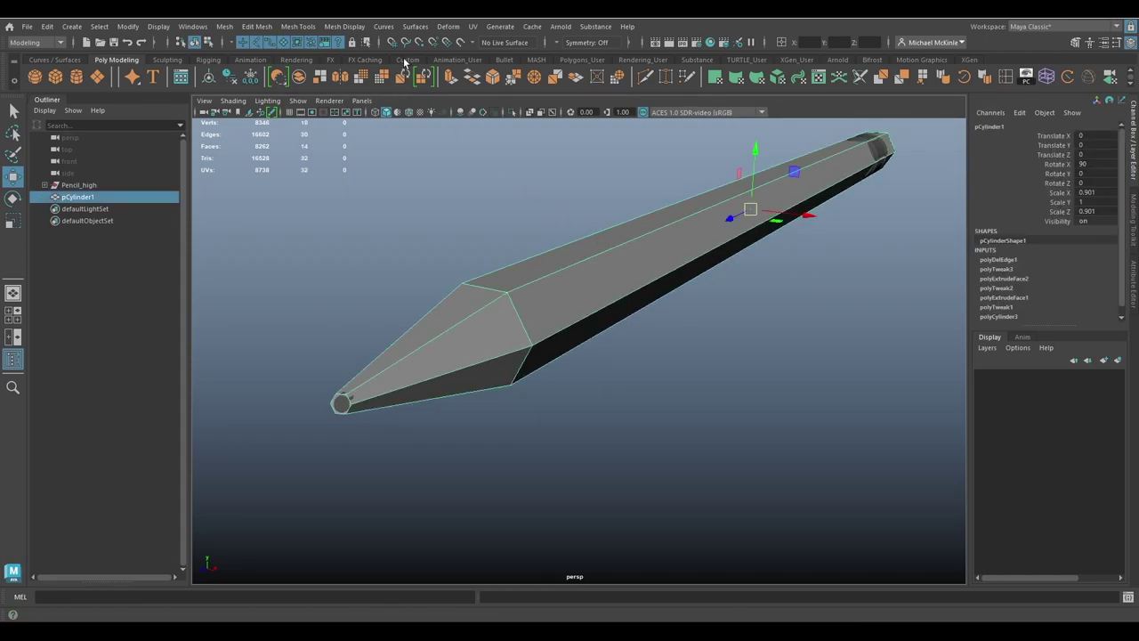
{"action": "left_click", "coordinate": [345, 27]}
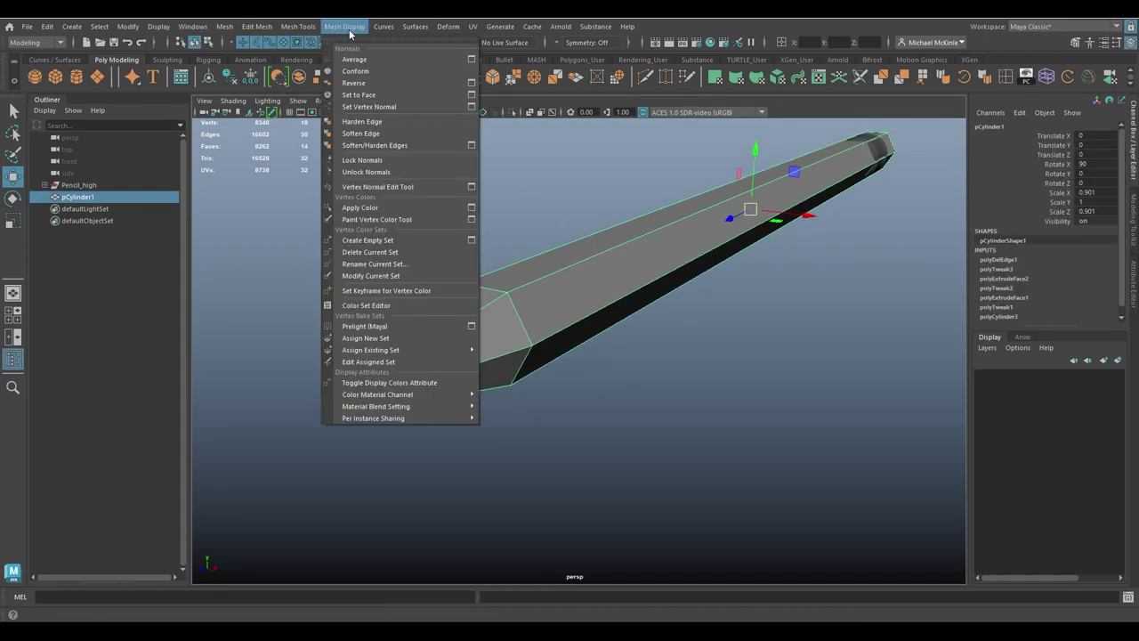
{"action": "left_click", "coordinate": [376, 134]}
{"action": "left_click", "coordinate": [565, 209]}
{"action": "mouse_move", "coordinate": [565, 209]}
{"action": "left_mouse_down", "text": "alt"}
{"action": "mouse_move", "coordinate": [719, 279]}
{"action": "mouse_move", "coordinate": [742, 276]}
{"action": "mouse_move", "coordinate": [633, 231]}
{"action": "left_mouse_up", "text": "alt"}
{"action": "left_click", "coordinate": [633, 232]}
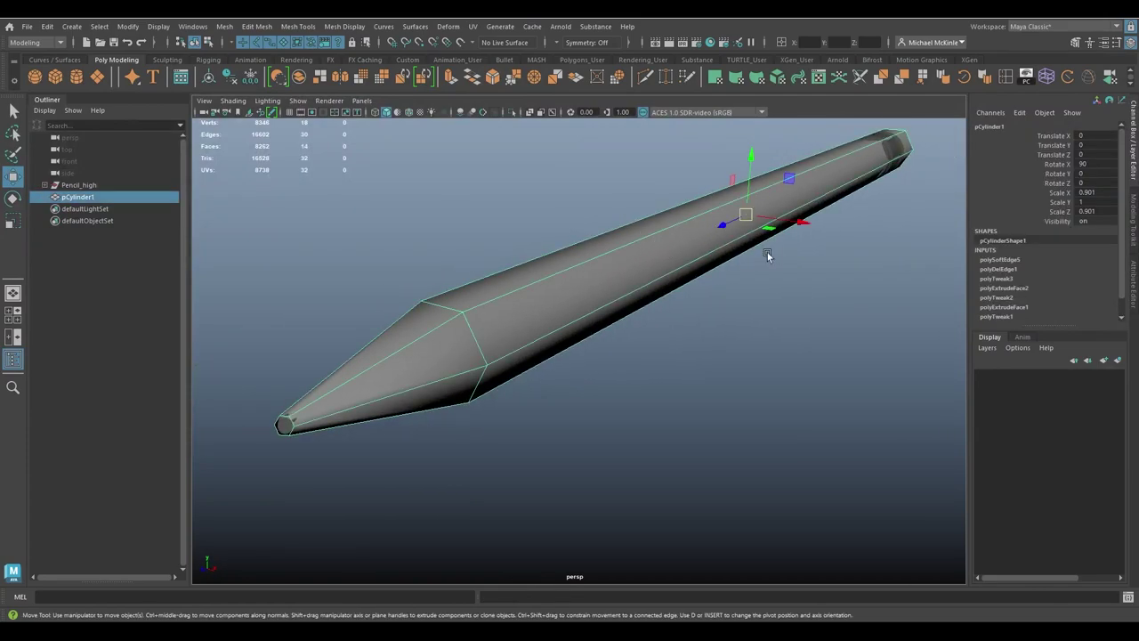
{"action": "scroll", "coordinate": [763, 262], "scroll_direction": "up", "scroll_amount": 5}
{"action": "mouse_move", "coordinate": [766, 276]}
{"action": "left_mouse_down", "text": "alt"}
{"action": "mouse_move", "coordinate": [605, 253]}
{"action": "mouse_move", "coordinate": [437, 194]}
{"action": "left_mouse_up", "text": "alt"}
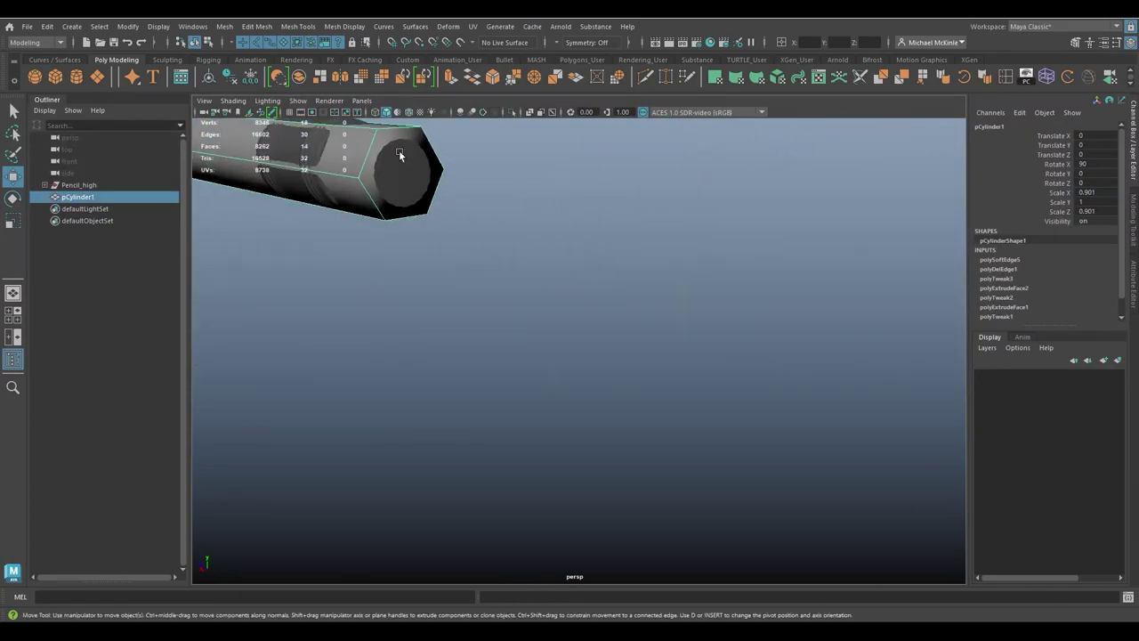
{"action": "mouse_move", "coordinate": [399, 155]}
{"action": "left_mouse_down", "text": "alt"}
{"action": "mouse_move", "coordinate": [479, 182]}
{"action": "mouse_move", "coordinate": [575, 272]}
{"action": "left_mouse_up", "text": "alt"}
- Soften the edges of the end-cap face and the tip face as well
{"action": "right_click_drag", "start_coordinate": [614, 233], "coordinate": [617, 262]}
{"action": "left_click", "coordinate": [534, 275]}
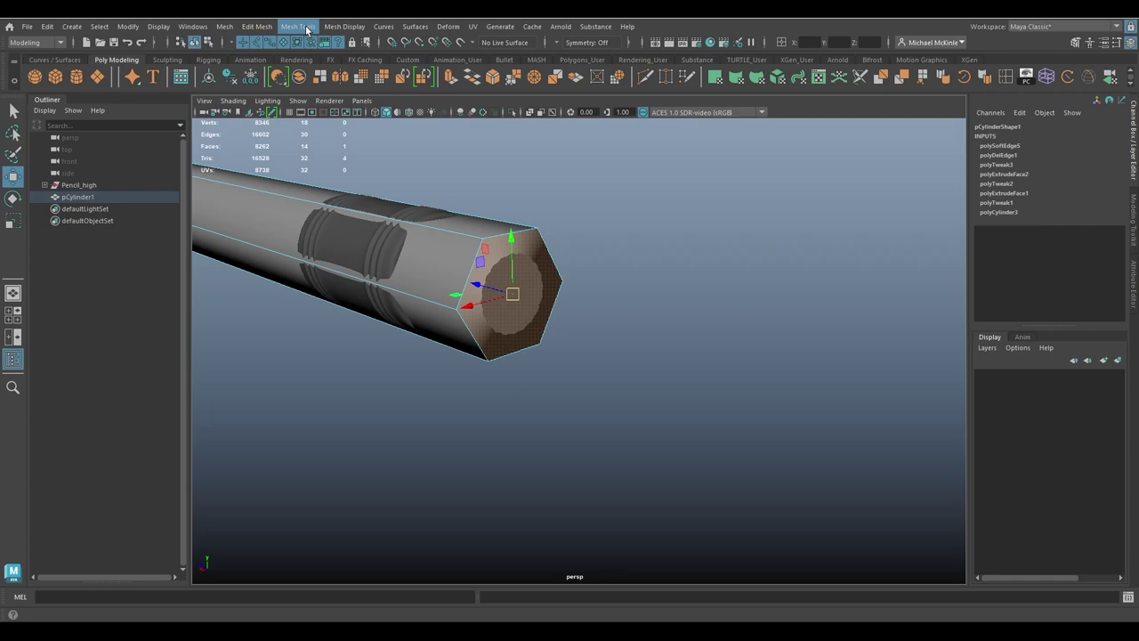
{"action": "left_click", "coordinate": [335, 28]}
{"action": "left_click", "coordinate": [358, 119]}
{"action": "mouse_move", "coordinate": [561, 257]}
{"action": "left_mouse_down", "text": "alt"}
{"action": "mouse_move", "coordinate": [478, 256]}
{"action": "mouse_move", "coordinate": [570, 294]}
{"action": "left_mouse_up", "text": "alt"}
{"action": "mouse_move", "coordinate": [569, 293]}
{"action": "right_mouse_down", "text": "alt"}
{"action": "mouse_move", "coordinate": [644, 312]}
{"action": "mouse_move", "coordinate": [625, 308]}
{"action": "right_mouse_up", "text": "alt"}
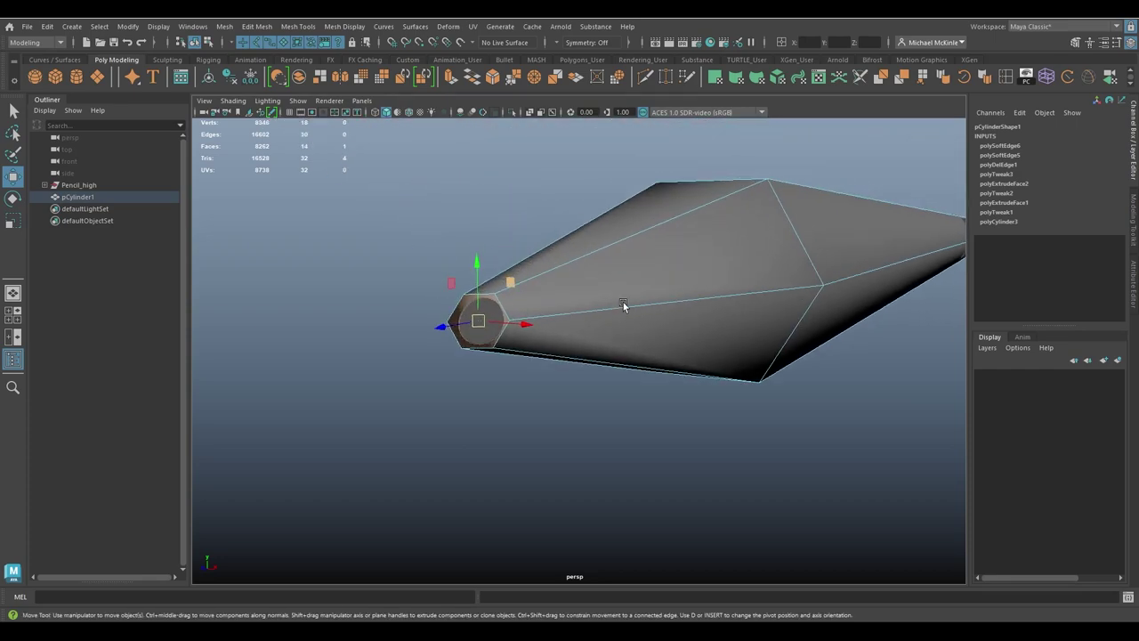
{"action": "key", "text": "g"}
{"action": "scroll", "coordinate": [720, 271], "scroll_direction": "down", "scroll_amount": 5}
- Return to object mode and reselect the pencil
{"action": "right_click_drag", "start_coordinate": [672, 224], "coordinate": [699, 216]}
{"action": "left_click", "coordinate": [760, 252]}
{"action": "mouse_move", "coordinate": [760, 252]}
{"action": "left_mouse_down", "text": "alt"}
{"action": "mouse_move", "coordinate": [572, 241]}
{"action": "mouse_move", "coordinate": [610, 252]}
{"action": "mouse_move", "coordinate": [626, 280]}
{"action": "mouse_move", "coordinate": [702, 277]}
{"action": "mouse_move", "coordinate": [685, 298]}
{"action": "mouse_move", "coordinate": [715, 288]}
{"action": "mouse_move", "coordinate": [757, 338]}
{"action": "left_mouse_up", "text": "alt"}
{"action": "left_click", "coordinate": [698, 272]}
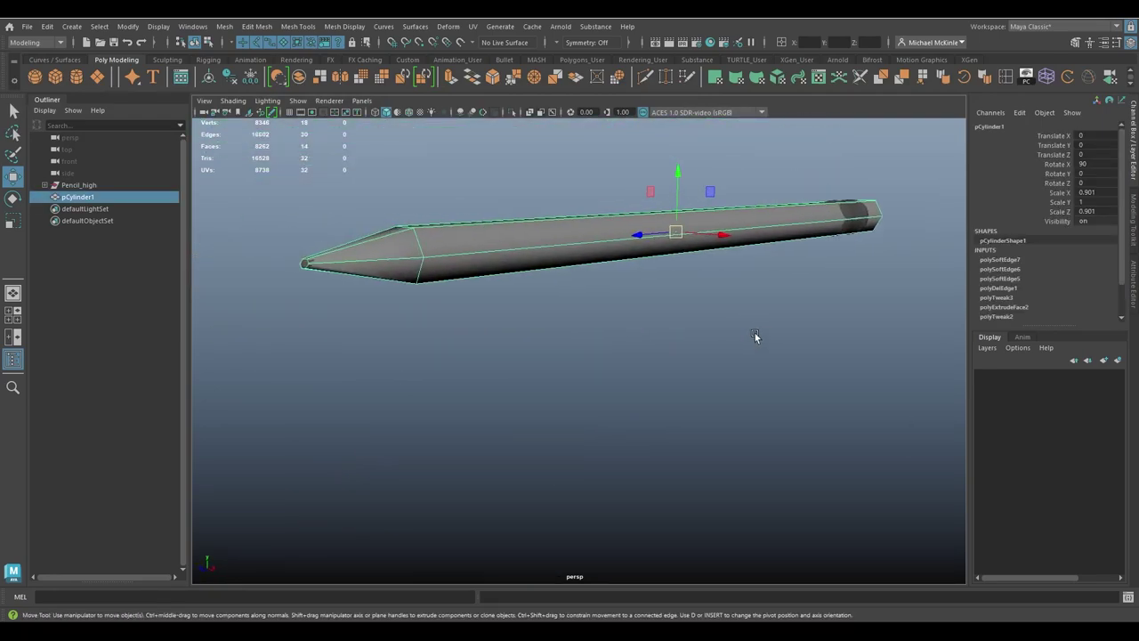
- Clear the pencil's construction history and rename it Pencil_low in the Outliner
{"action": "left_click", "coordinate": [234, 77]}
{"action": "left_click_drag", "start_coordinate": [668, 233], "coordinate": [669, 244], "text": "alt"}
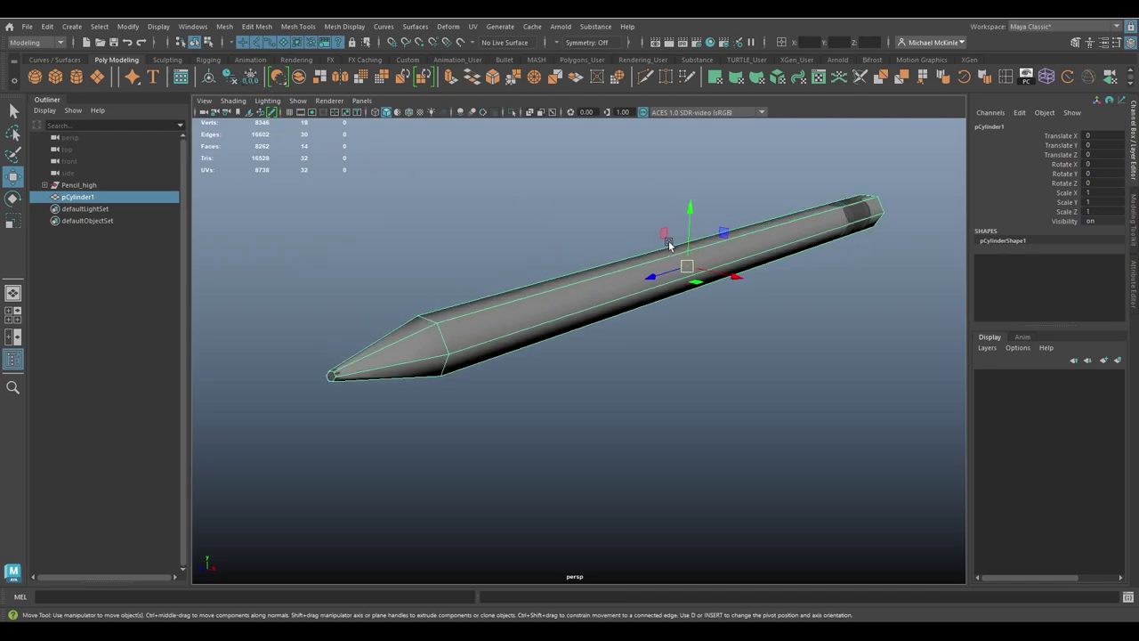
{"action": "left_click_drag", "start_coordinate": [547, 313], "coordinate": [772, 335], "text": "alt"}
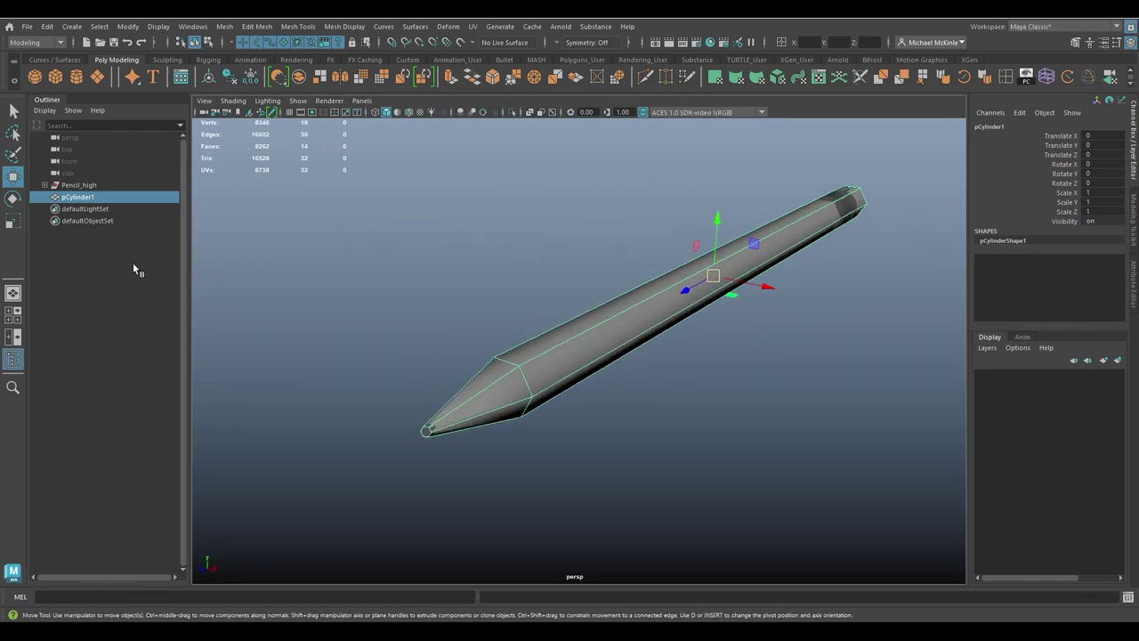
{"action": "double_click", "coordinate": [78, 196]}
{"action": "type", "text": "Pencil_"}
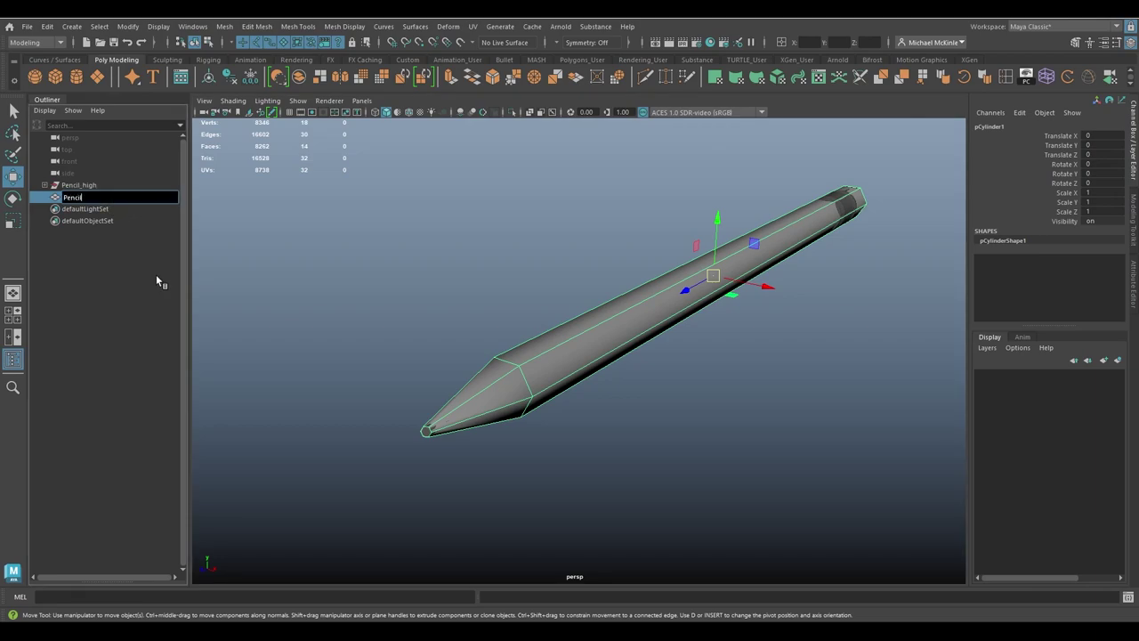
{"action": "type", "text": "low"}
{"action": "key", "text": "Return"}
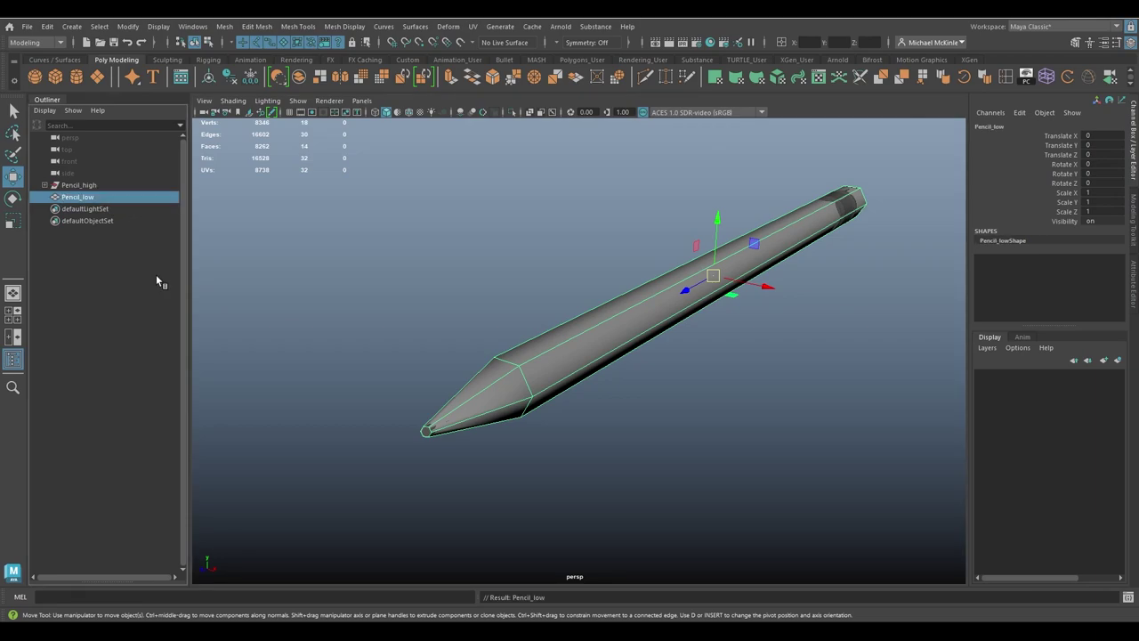
- Hide Pencil_high and select the low-poly pencil
{"action": "mouse_move", "coordinate": [511, 221]}
{"action": "left_mouse_down", "text": "alt"}
{"action": "mouse_move", "coordinate": [742, 326]}
{"action": "mouse_move", "coordinate": [615, 318]}
{"action": "mouse_move", "coordinate": [752, 319]}
{"action": "mouse_move", "coordinate": [775, 347]}
{"action": "mouse_move", "coordinate": [785, 338]}
{"action": "mouse_move", "coordinate": [747, 336]}
{"action": "mouse_move", "coordinate": [681, 374]}
{"action": "mouse_move", "coordinate": [712, 351]}
{"action": "mouse_move", "coordinate": [714, 397]}
{"action": "left_mouse_up", "text": "alt"}
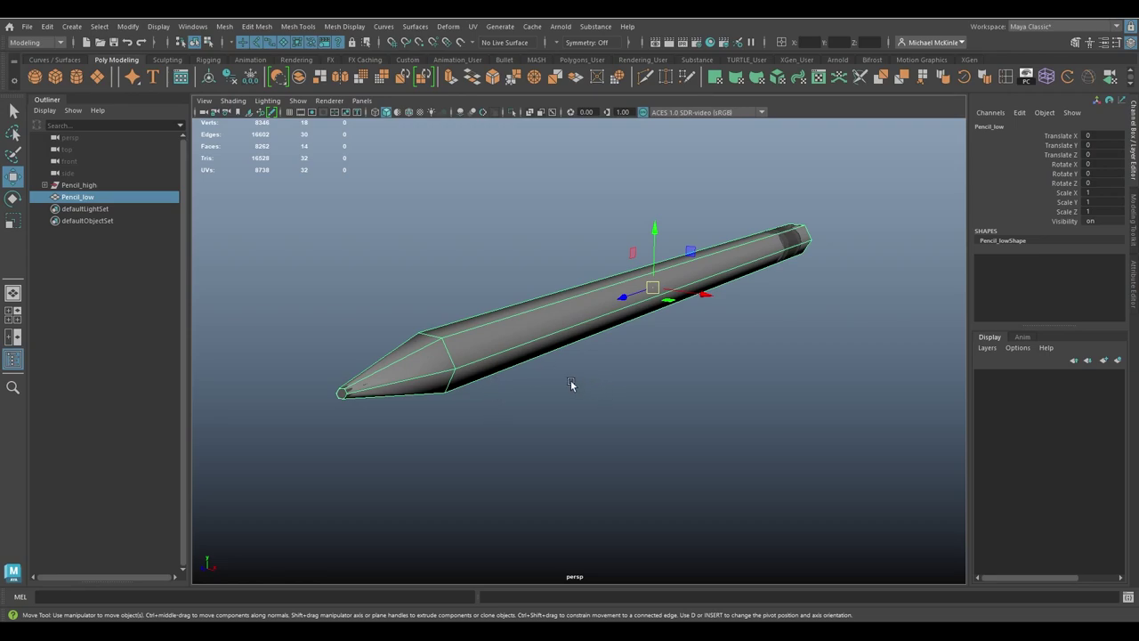
{"action": "left_click_drag", "start_coordinate": [692, 352], "coordinate": [601, 364], "text": "alt"}
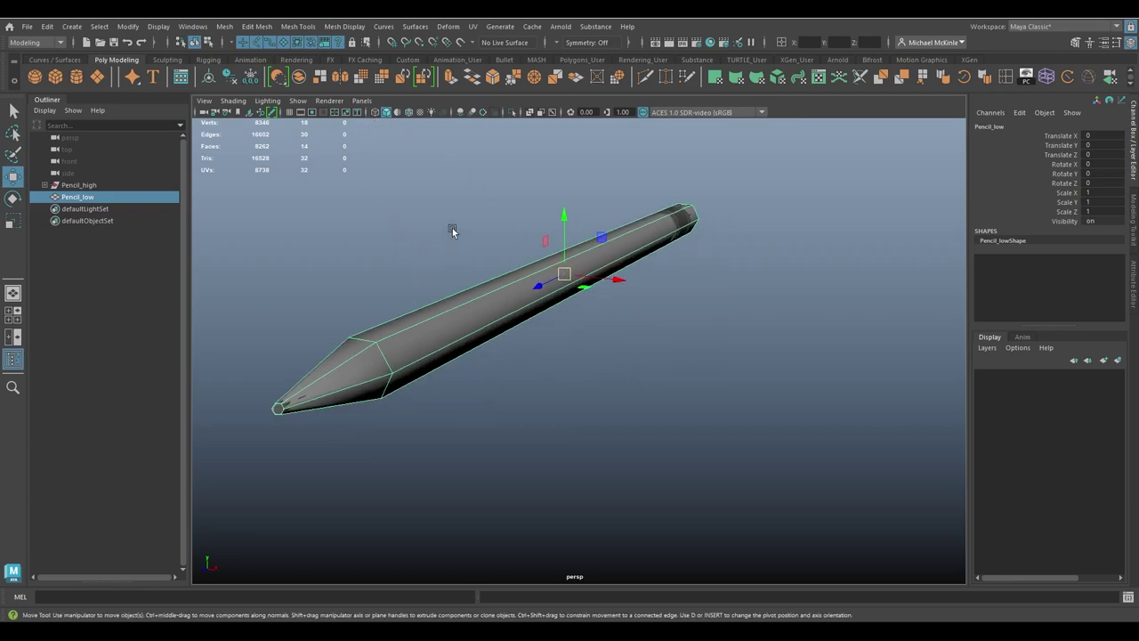
{"action": "left_click", "coordinate": [110, 187]}
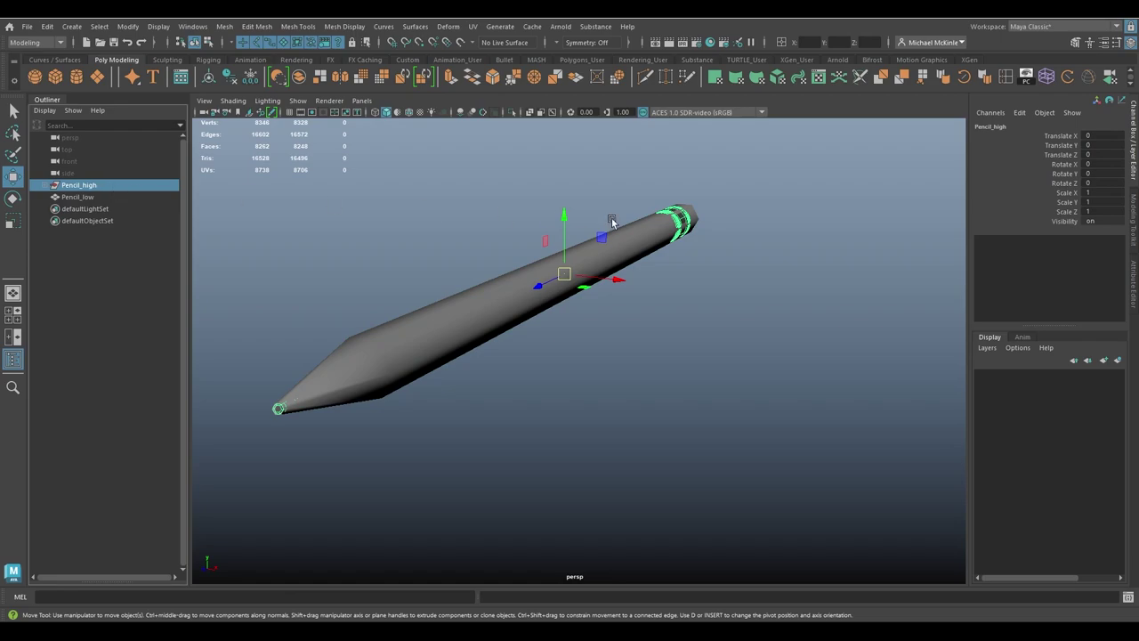
{"action": "key", "text": "ctrl+h"}
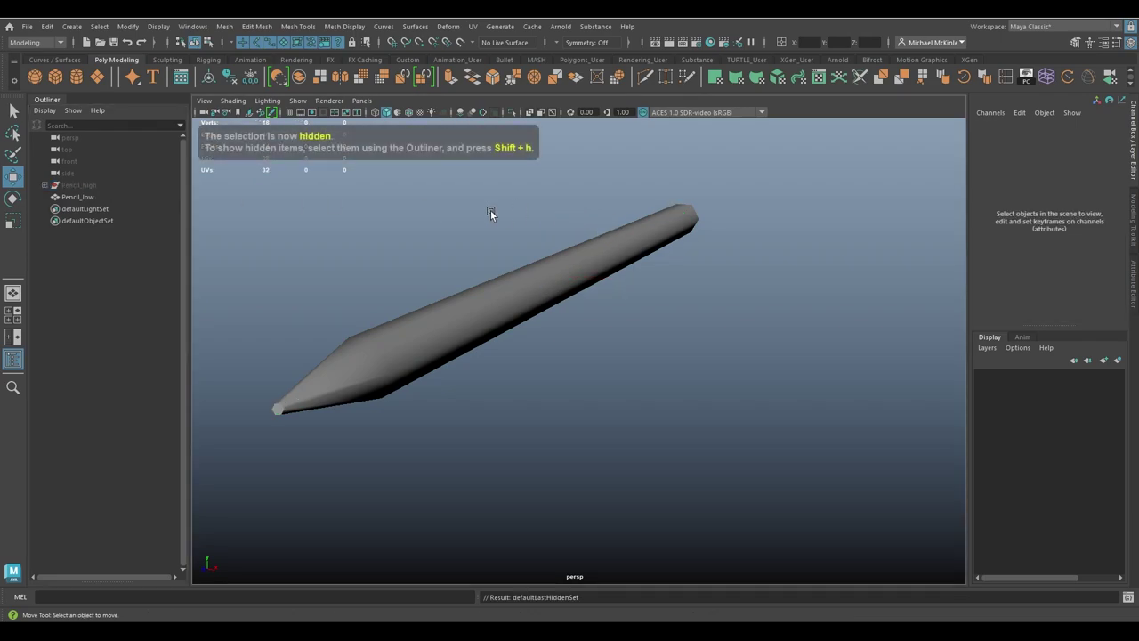
{"action": "left_click", "coordinate": [456, 321]}
{"action": "left_click_drag", "start_coordinate": [658, 336], "coordinate": [662, 352], "text": "alt"}
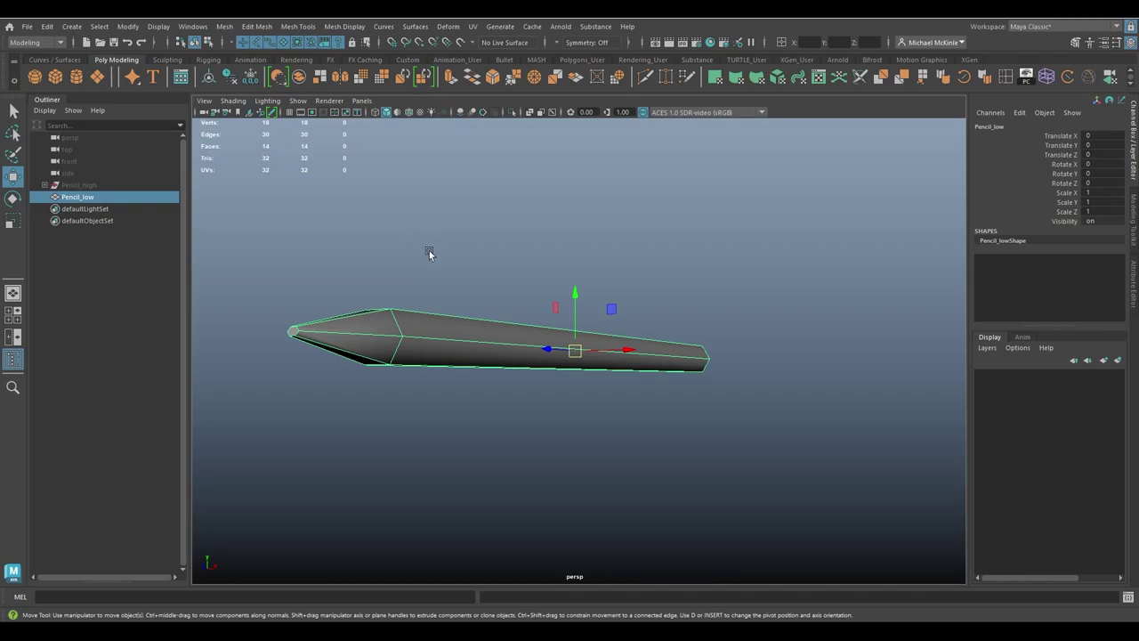
- Switch to the Persp/UV Editor saved layout
{"action": "left_click", "coordinate": [361, 101]}
{"action": "mouse_move", "coordinate": [403, 198]}
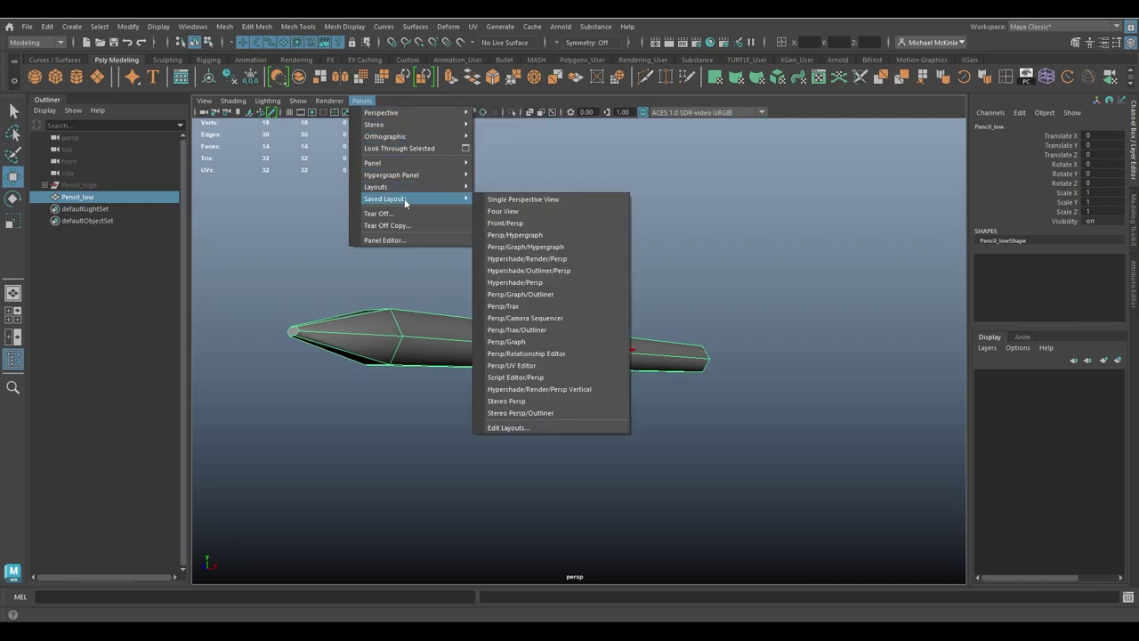
{"action": "left_click", "coordinate": [537, 366]}
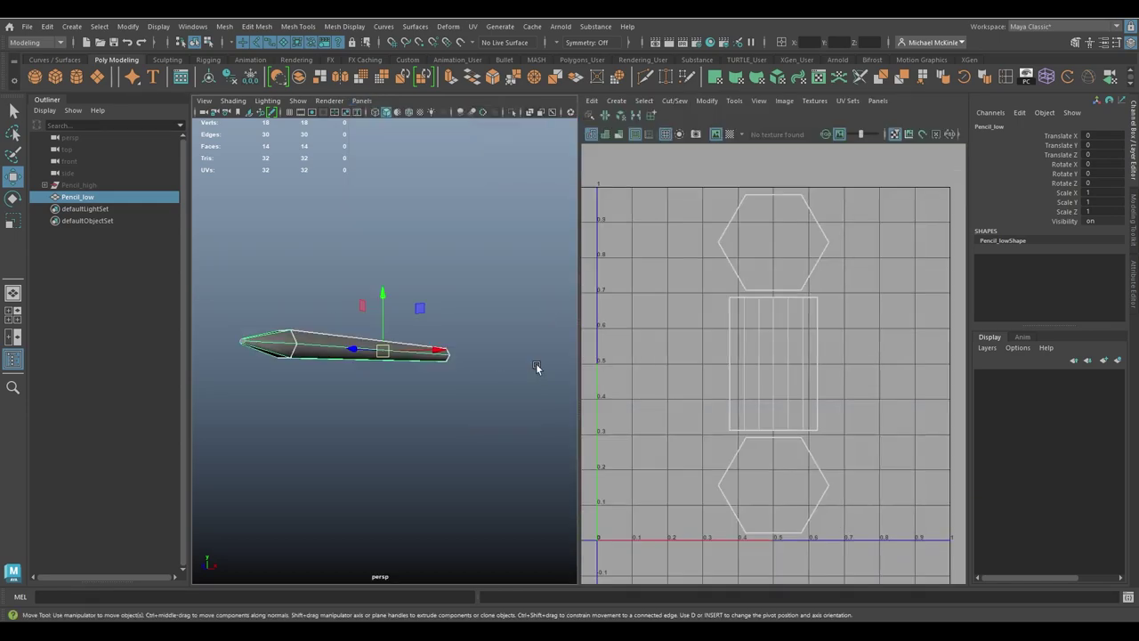
{"action": "mouse_move", "coordinate": [391, 276]}
{"action": "left_mouse_down", "text": "alt"}
{"action": "mouse_move", "coordinate": [396, 325]}
{"action": "mouse_move", "coordinate": [436, 307]}
{"action": "left_mouse_up", "text": "alt"}
- Give Pencil_low a camera-based UV projection and select its end-cap face
{"action": "left_click", "coordinate": [616, 100]}
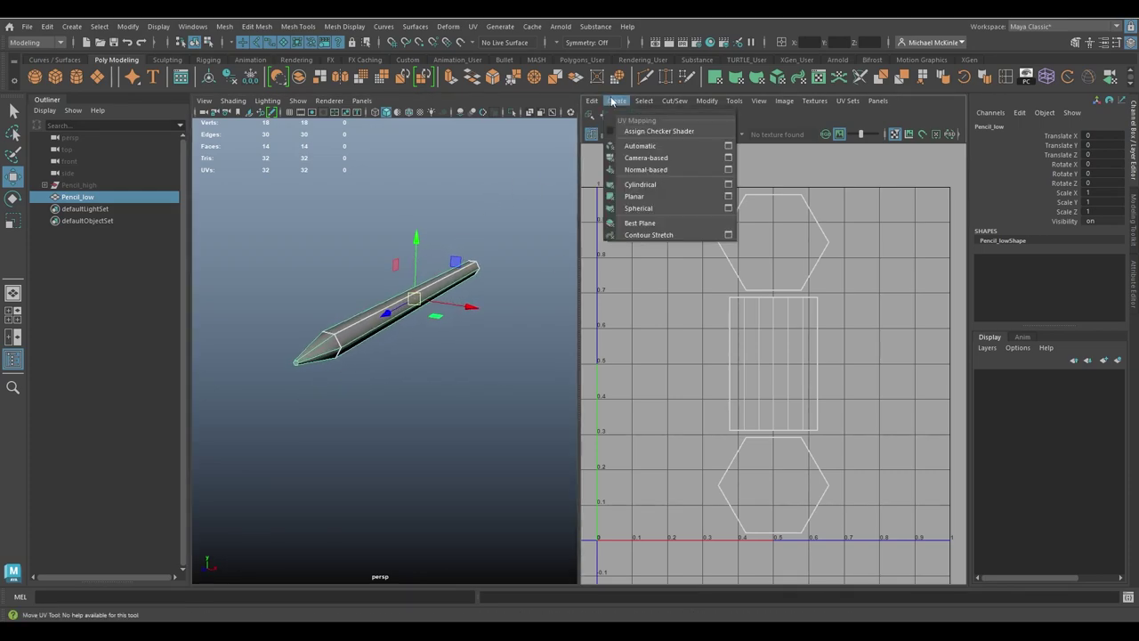
{"action": "left_click", "coordinate": [665, 160]}
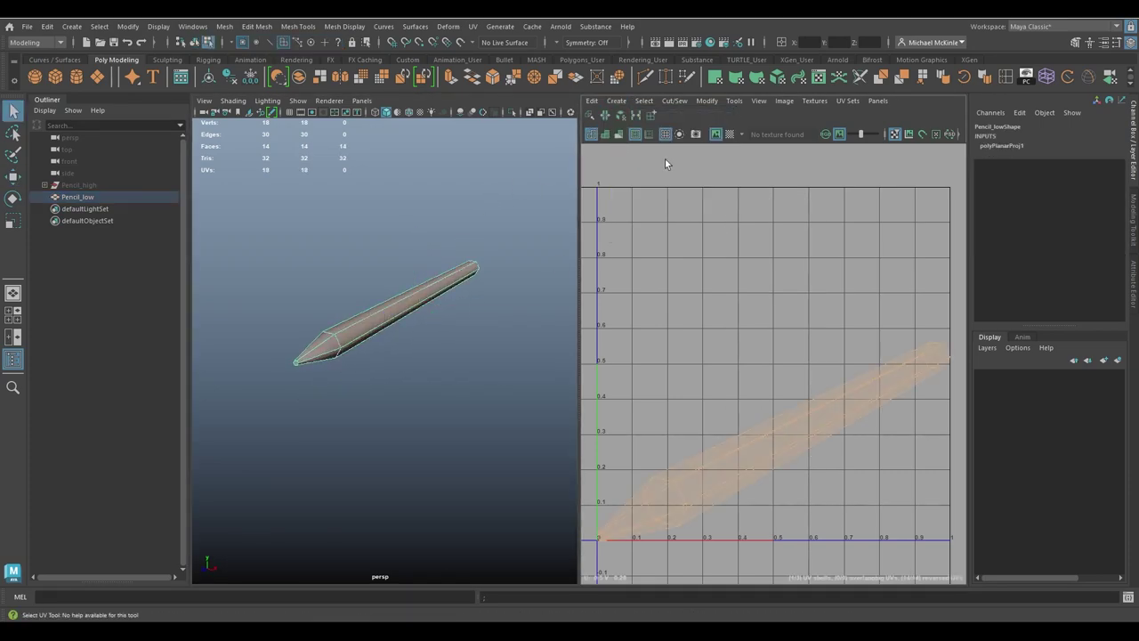
{"action": "middle_click_drag", "start_coordinate": [885, 374], "coordinate": [887, 304], "text": "alt"}
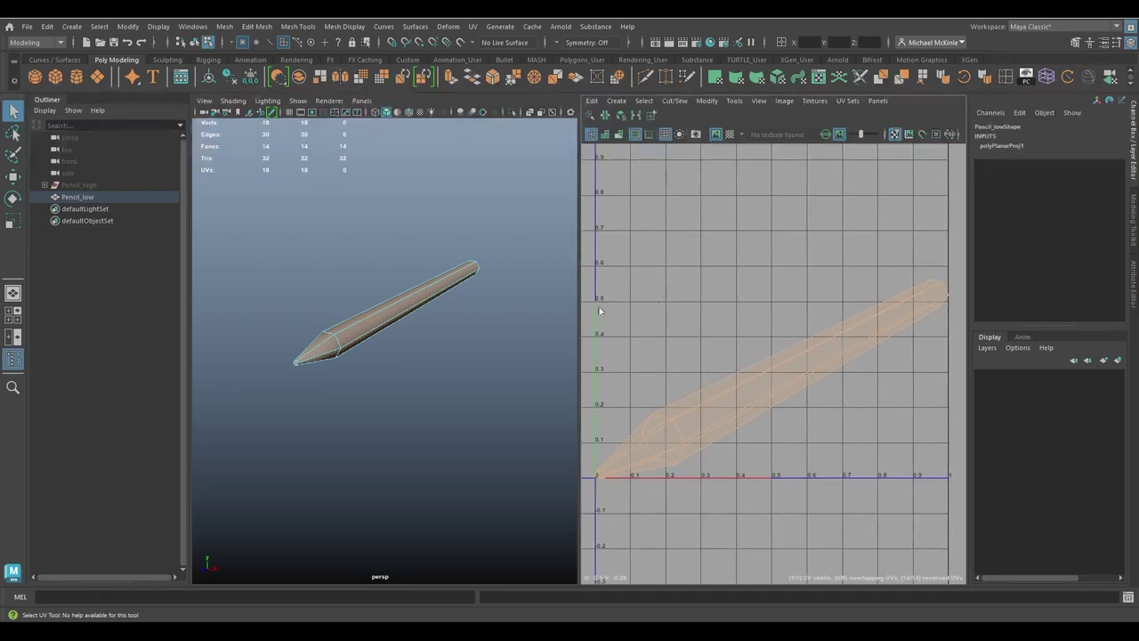
{"action": "mouse_move", "coordinate": [332, 342]}
{"action": "left_mouse_down", "text": "alt"}
{"action": "mouse_move", "coordinate": [315, 285]}
{"action": "mouse_move", "coordinate": [400, 346]}
{"action": "mouse_move", "coordinate": [364, 269]}
{"action": "left_mouse_up", "text": "alt"}
{"action": "right_click_drag", "start_coordinate": [360, 266], "coordinate": [359, 293]}
{"action": "left_click", "coordinate": [352, 343]}
{"action": "left_click_drag", "start_coordinate": [463, 353], "coordinate": [389, 367], "text": "alt"}
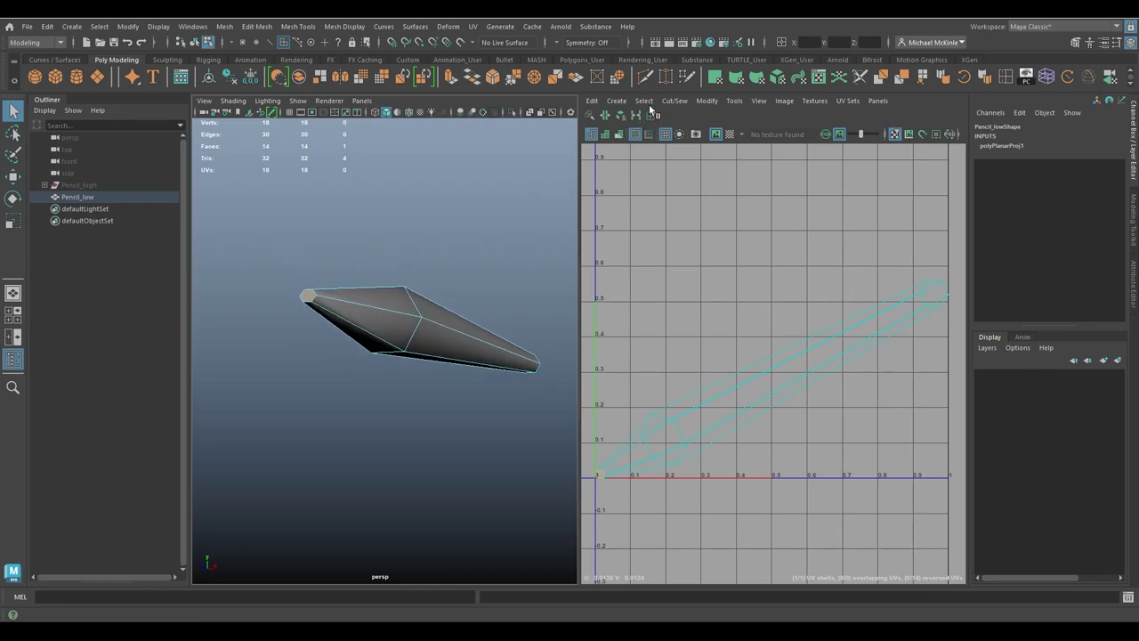
- Make each hexagonal end cap its own UV shell with Create UV Shell
{"action": "left_click", "coordinate": [680, 102]}
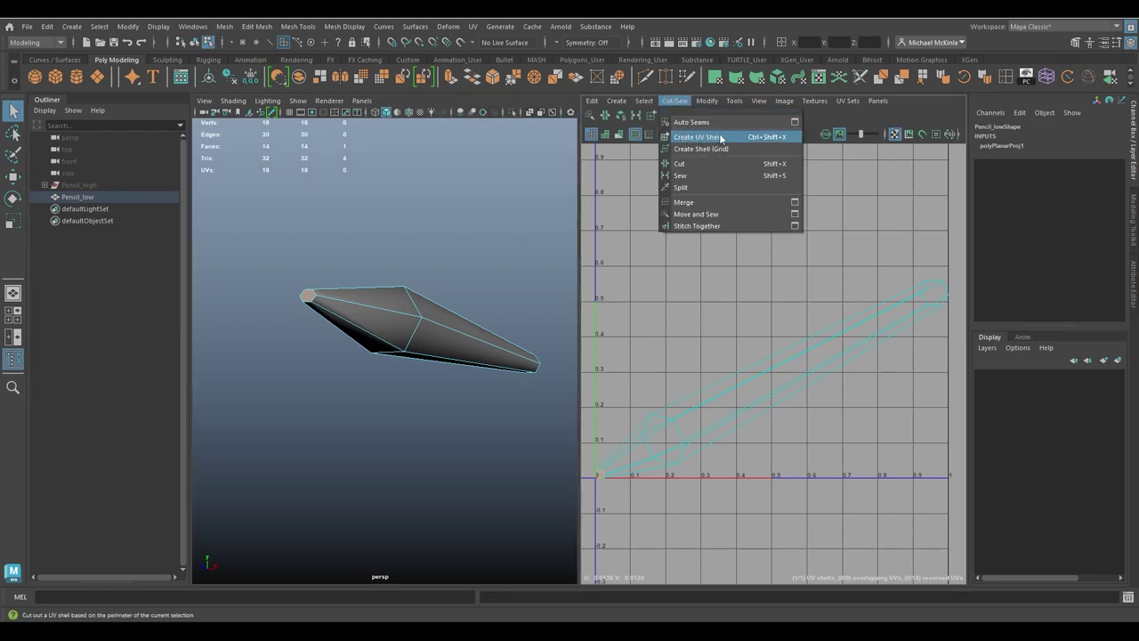
{"action": "left_click", "coordinate": [719, 137]}
{"action": "mouse_move", "coordinate": [471, 386]}
{"action": "left_mouse_down", "text": "alt"}
{"action": "mouse_move", "coordinate": [376, 383]}
{"action": "mouse_move", "coordinate": [433, 310]}
{"action": "mouse_move", "coordinate": [286, 308]}
{"action": "mouse_move", "coordinate": [427, 311]}
{"action": "mouse_move", "coordinate": [376, 279]}
{"action": "left_mouse_up", "text": "alt"}
{"action": "right_click_drag", "start_coordinate": [376, 279], "coordinate": [376, 313]}
{"action": "left_click", "coordinate": [376, 323]}
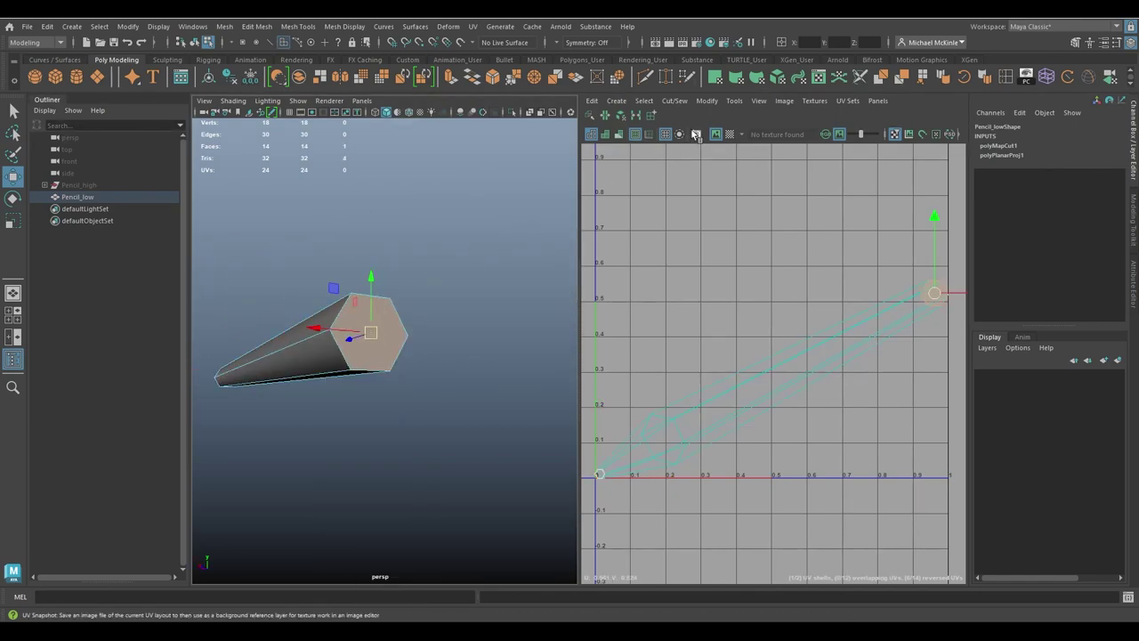
{"action": "left_click", "coordinate": [664, 101]}
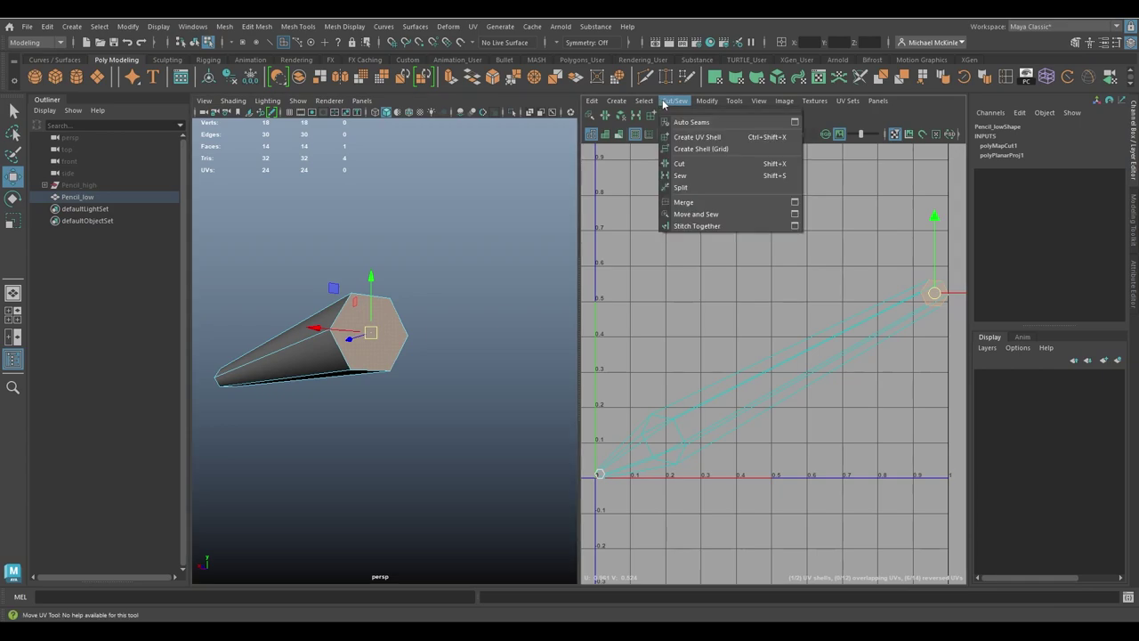
{"action": "left_click", "coordinate": [715, 138]}
- Cut a UV seam along an edge running down the pencil's body
{"action": "mouse_move", "coordinate": [392, 351]}
{"action": "left_mouse_down", "text": "alt"}
{"action": "mouse_move", "coordinate": [394, 374]}
{"action": "mouse_move", "coordinate": [501, 356]}
{"action": "mouse_move", "coordinate": [387, 248]}
{"action": "left_mouse_up", "text": "alt"}
{"action": "right_click_drag", "start_coordinate": [387, 248], "coordinate": [368, 198]}
{"action": "mouse_move", "coordinate": [368, 268]}
{"action": "left_mouse_down", "text": "alt"}
{"action": "mouse_move", "coordinate": [474, 286]}
{"action": "mouse_move", "coordinate": [455, 323]}
{"action": "mouse_move", "coordinate": [448, 310]}
{"action": "mouse_move", "coordinate": [499, 309]}
{"action": "left_mouse_up", "text": "alt"}
{"action": "left_click", "coordinate": [473, 288]}
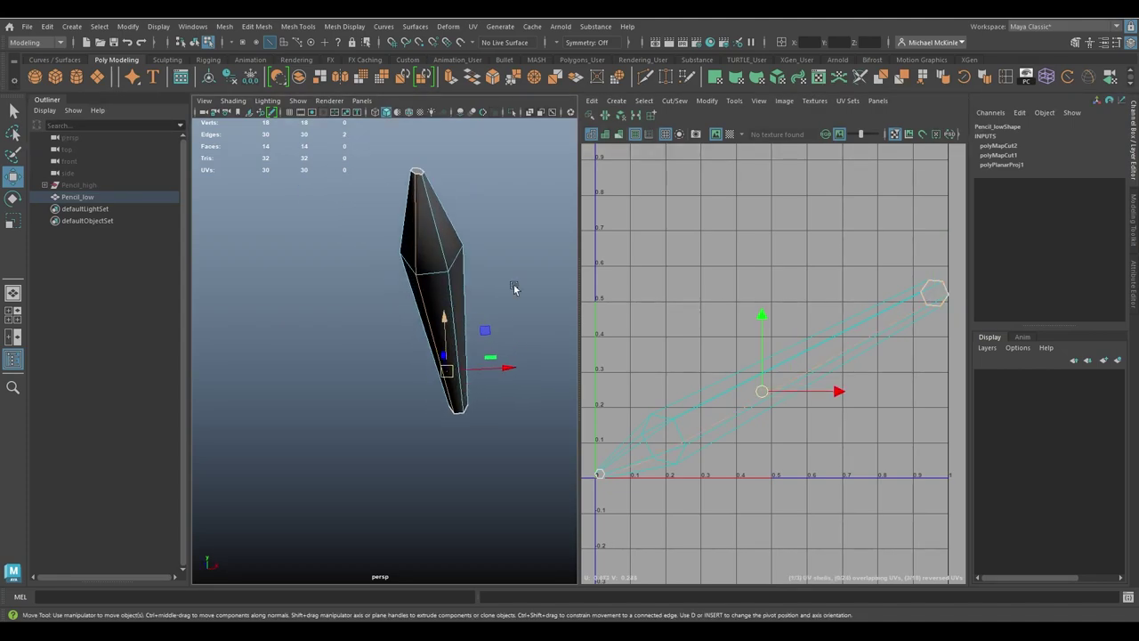
{"action": "left_click", "coordinate": [669, 102]}
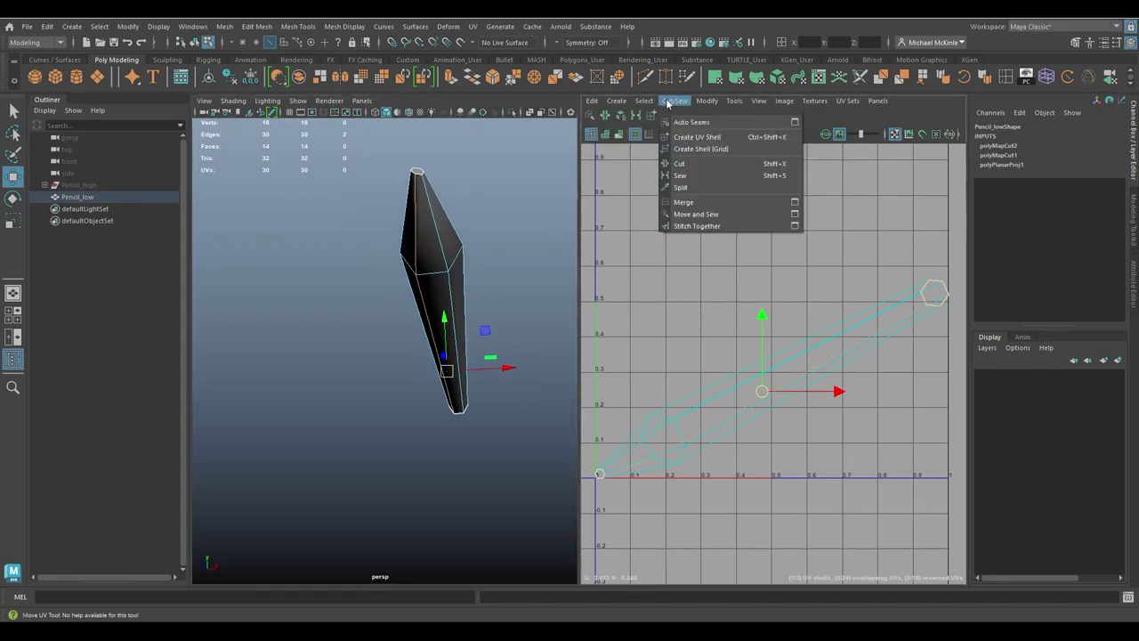
{"action": "left_click", "coordinate": [685, 166]}
- Look over the cut pencil from several angles, deselect it, and open the UV tools list
{"action": "mouse_move", "coordinate": [498, 201]}
{"action": "left_mouse_down", "text": "alt"}
{"action": "mouse_move", "coordinate": [303, 229]}
{"action": "mouse_move", "coordinate": [422, 264]}
{"action": "mouse_move", "coordinate": [217, 257]}
{"action": "left_mouse_up", "text": "alt"}
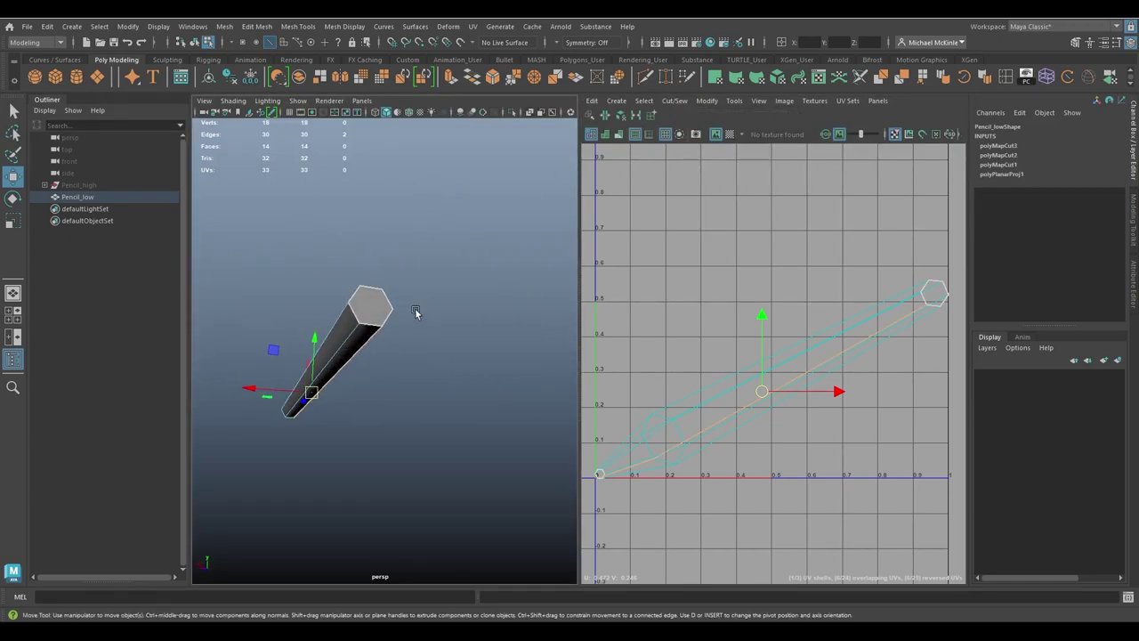
{"action": "right_click_drag", "start_coordinate": [348, 359], "coordinate": [407, 272], "text": "alt"}
{"action": "mouse_move", "coordinate": [249, 423]}
{"action": "left_mouse_down", "text": "alt"}
{"action": "mouse_move", "coordinate": [407, 412]}
{"action": "mouse_move", "coordinate": [444, 441]}
{"action": "left_mouse_up", "text": "alt"}
{"action": "scroll", "coordinate": [425, 244], "scroll_direction": "down", "scroll_amount": 3}
{"action": "mouse_move", "coordinate": [425, 244]}
{"action": "left_mouse_down", "text": "alt"}
{"action": "mouse_move", "coordinate": [398, 250]}
{"action": "mouse_move", "coordinate": [390, 308]}
{"action": "mouse_move", "coordinate": [395, 267]}
{"action": "left_mouse_up", "text": "alt"}
{"action": "left_click", "coordinate": [386, 242]}
{"action": "left_click", "coordinate": [734, 100]}
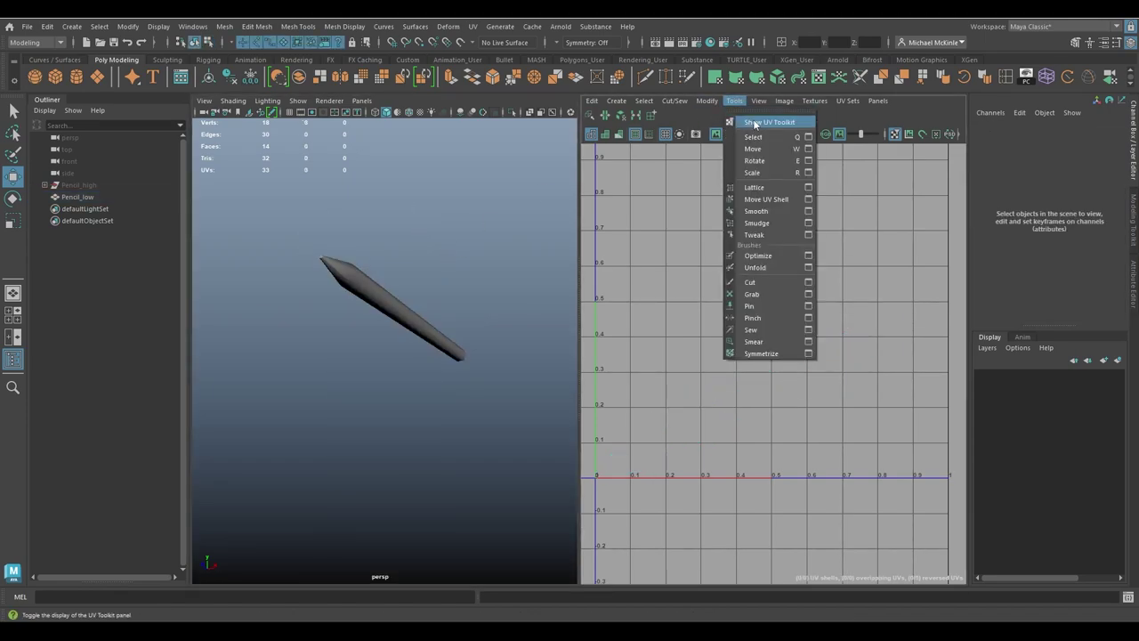
- Open the UV Toolkit, select the pencil and unfold its UVs
{"action": "left_click", "coordinate": [752, 123]}
{"action": "mouse_move", "coordinate": [177, 125]}
{"action": "left_mouse_down"}
{"action": "mouse_move", "coordinate": [125, 132]}
{"action": "mouse_move", "coordinate": [126, 144]}
{"action": "left_mouse_up"}
{"action": "left_click", "coordinate": [358, 283]}
{"action": "mouse_move", "coordinate": [350, 292]}
{"action": "left_mouse_down", "text": "alt"}
{"action": "mouse_move", "coordinate": [338, 364]}
{"action": "mouse_move", "coordinate": [369, 351]}
{"action": "mouse_move", "coordinate": [322, 366]}
{"action": "left_mouse_up", "text": "alt"}
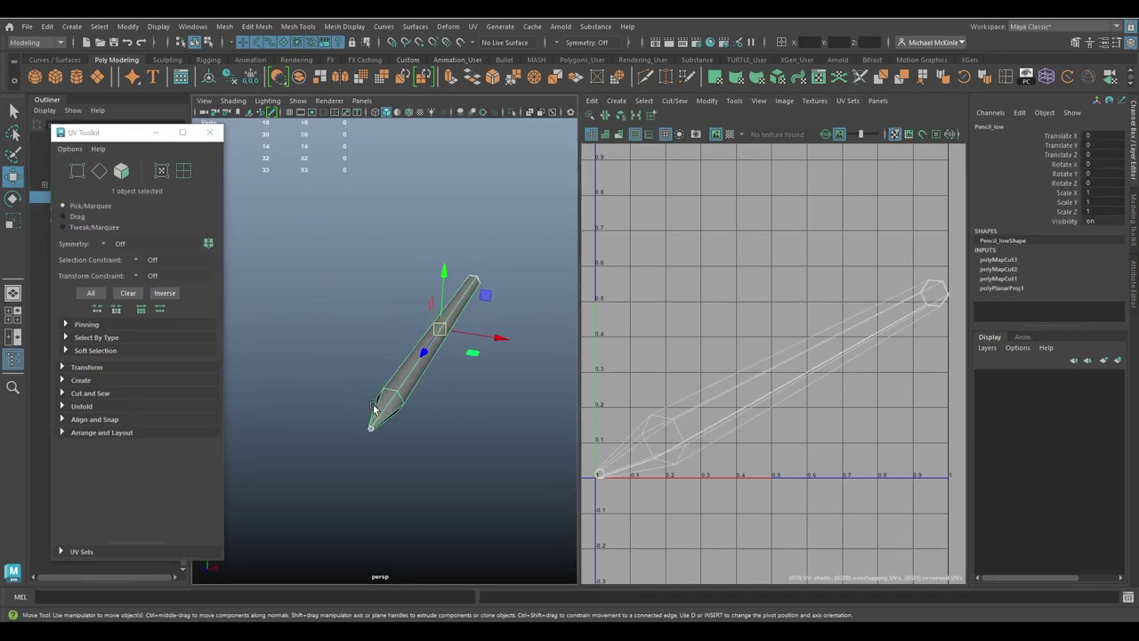
{"action": "left_click_drag", "start_coordinate": [363, 405], "coordinate": [371, 372], "text": "alt"}
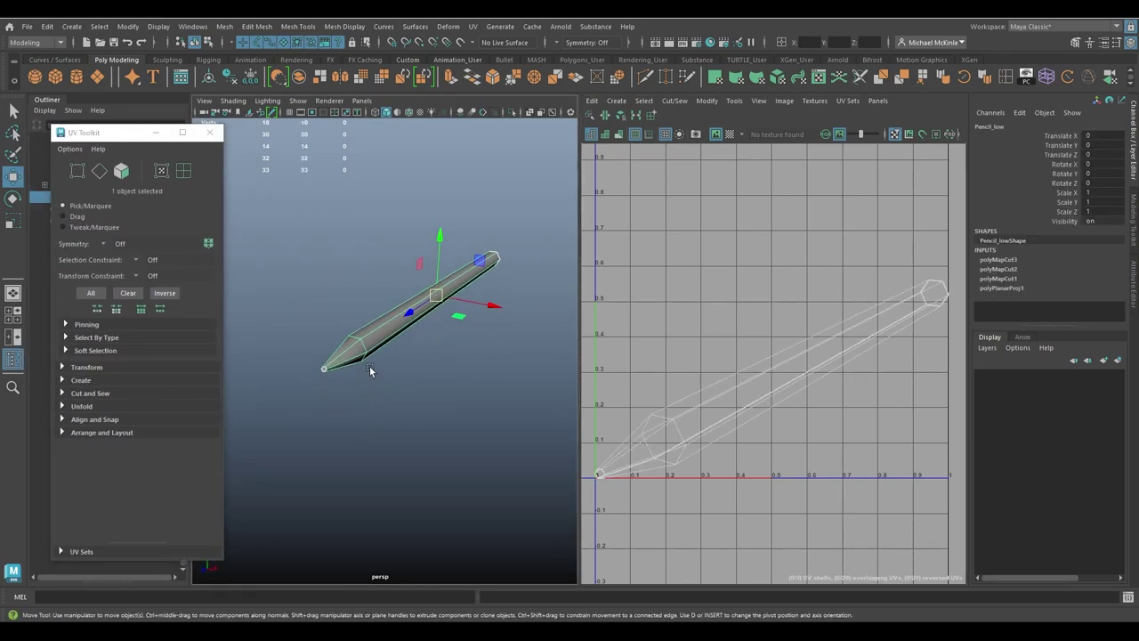
{"action": "left_click", "coordinate": [82, 406]}
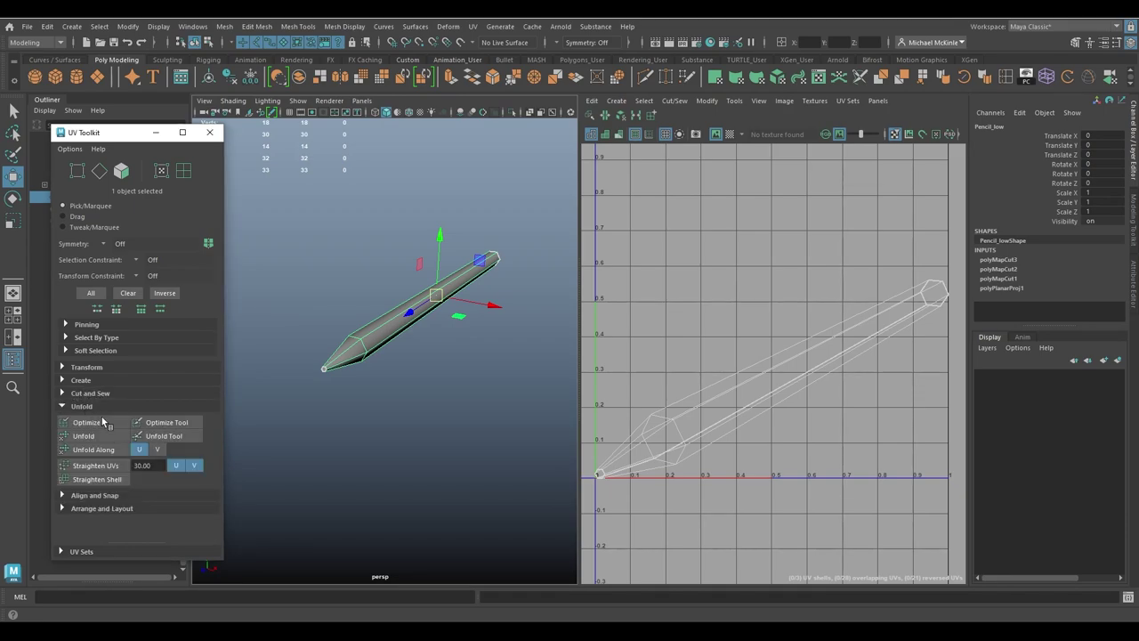
{"action": "left_click", "coordinate": [105, 436]}
{"action": "scroll", "coordinate": [866, 351], "scroll_direction": "down", "scroll_amount": 2}
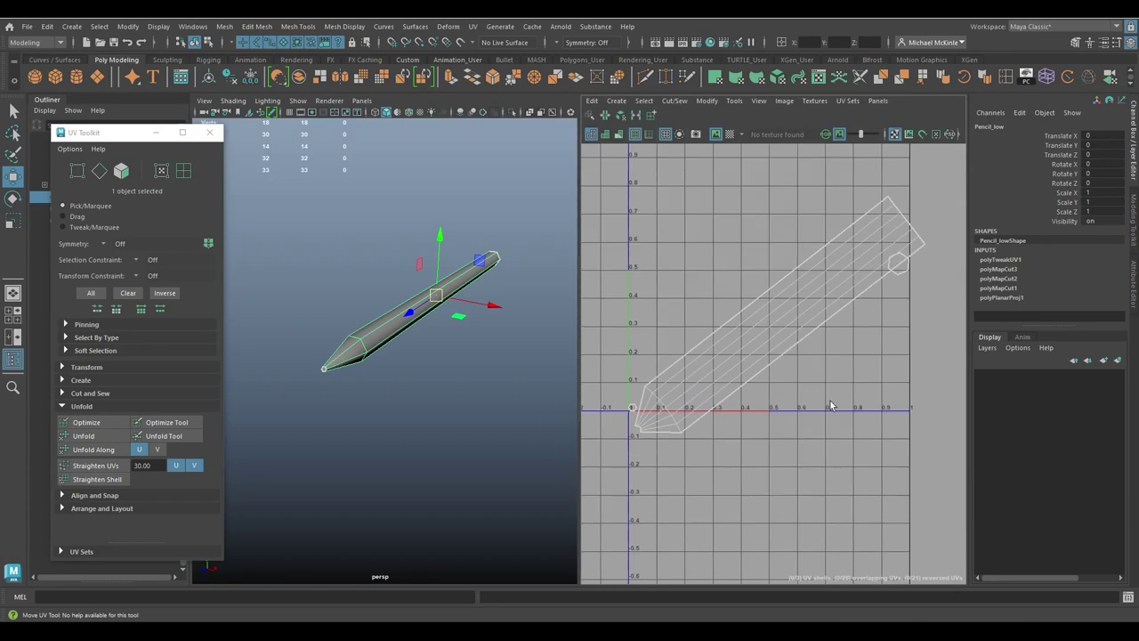
{"action": "mouse_move", "coordinate": [798, 356]}
{"action": "middle_mouse_down", "text": "alt"}
{"action": "mouse_move", "coordinate": [763, 374]}
{"action": "mouse_move", "coordinate": [767, 348]}
{"action": "middle_mouse_up", "text": "alt"}
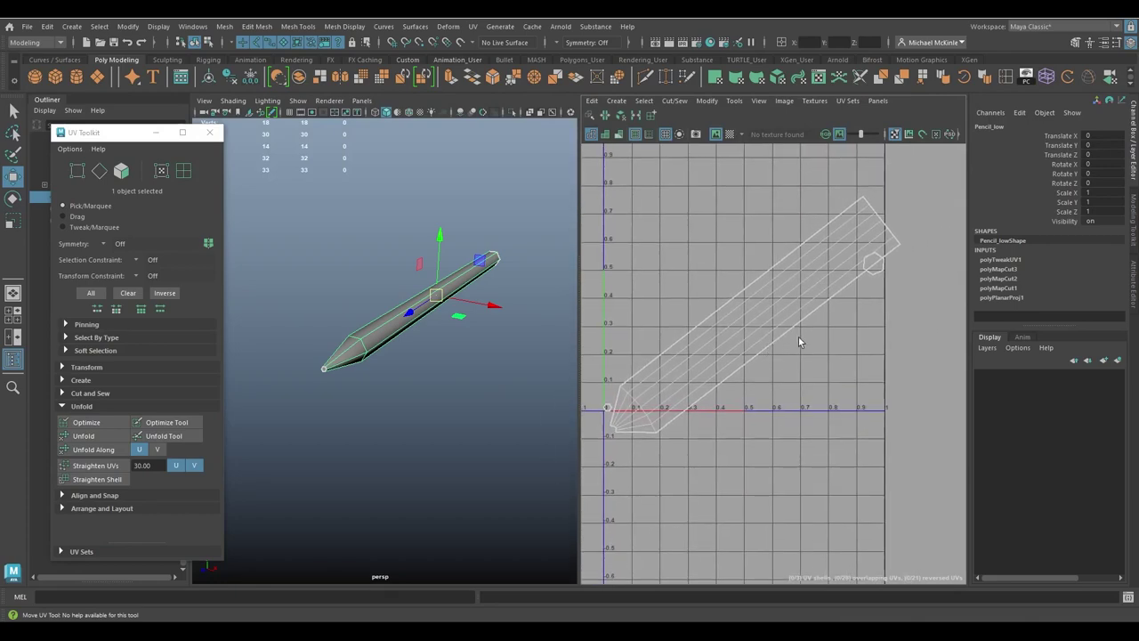
- Straighten the UV shell from a picked edge, then select the whole shell
{"action": "right_click_drag", "start_coordinate": [794, 312], "coordinate": [798, 282]}
{"action": "left_click", "coordinate": [798, 282]}
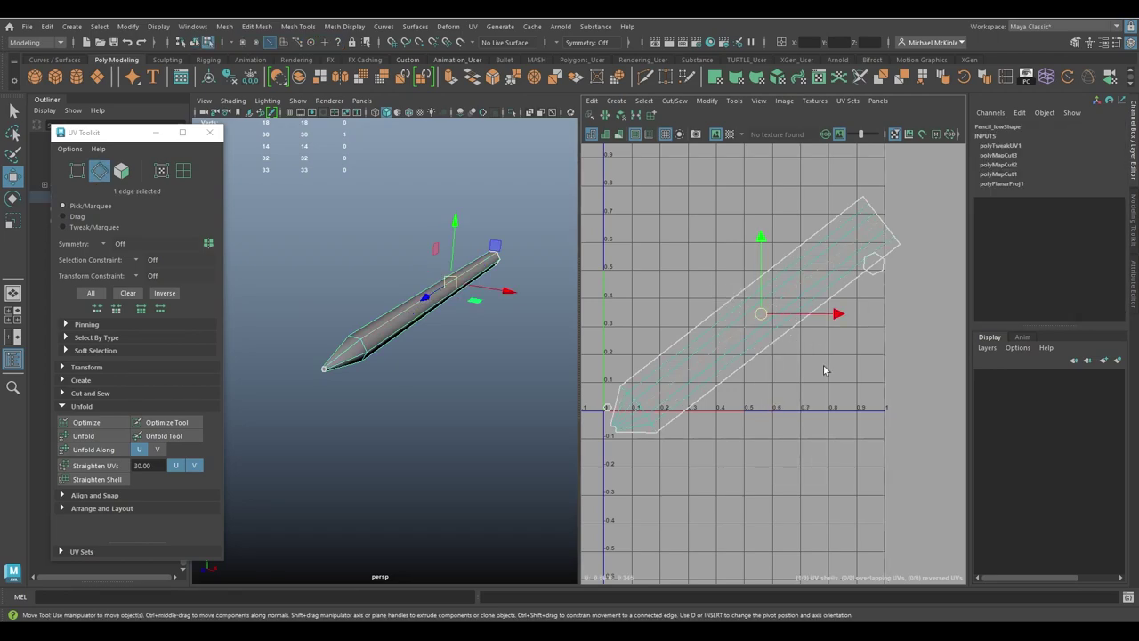
{"action": "left_click", "coordinate": [88, 480]}
{"action": "key", "text": "f"}
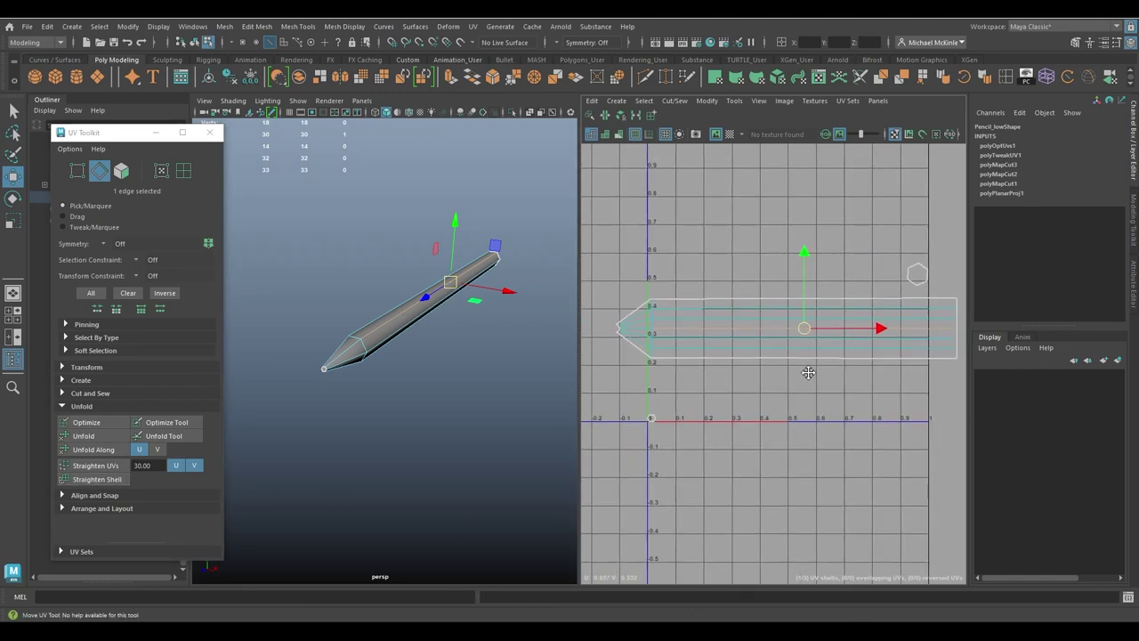
{"action": "left_click_drag", "start_coordinate": [682, 440], "coordinate": [882, 279]}
{"action": "right_click_drag", "start_coordinate": [794, 343], "coordinate": [739, 326]}
{"action": "key", "text": "r"}
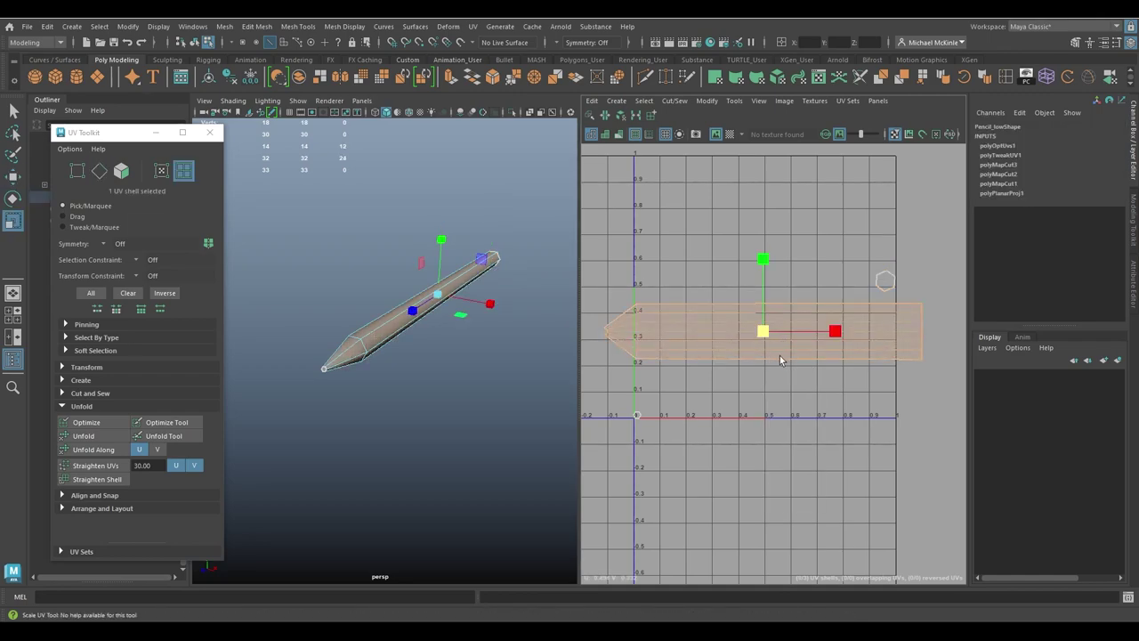
{"action": "key", "text": "w"}
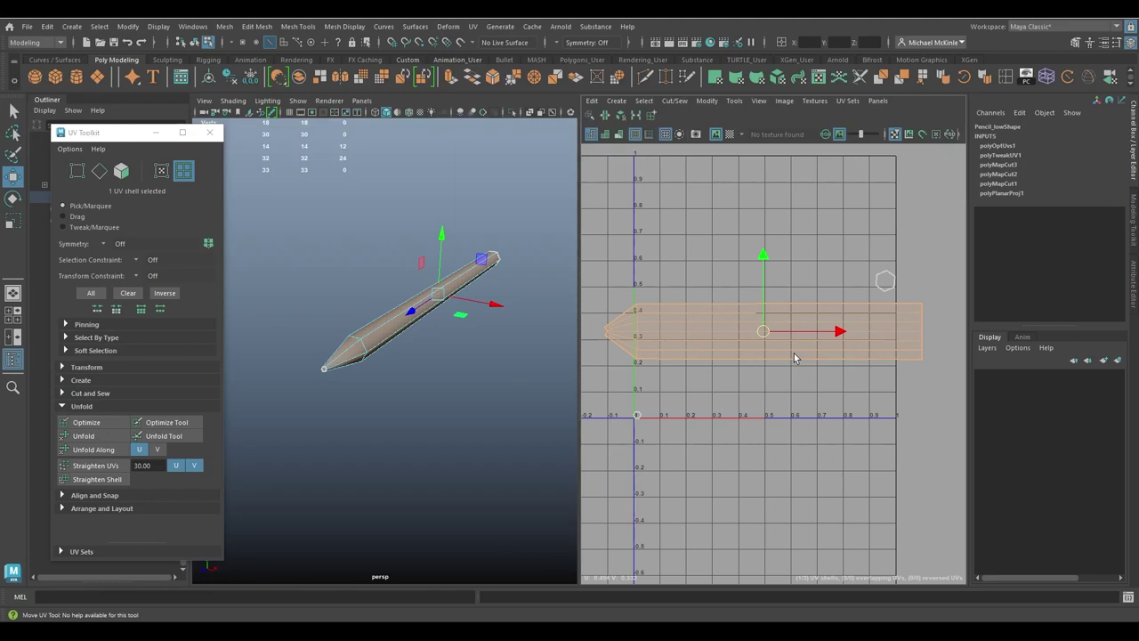
- Rotate the UV shell about 45° clockwise and move stray UVs up to the shell's top
{"action": "key", "text": "e"}
{"action": "left_click_drag", "start_coordinate": [805, 282], "coordinate": [755, 280]}
{"action": "key", "text": "w"}
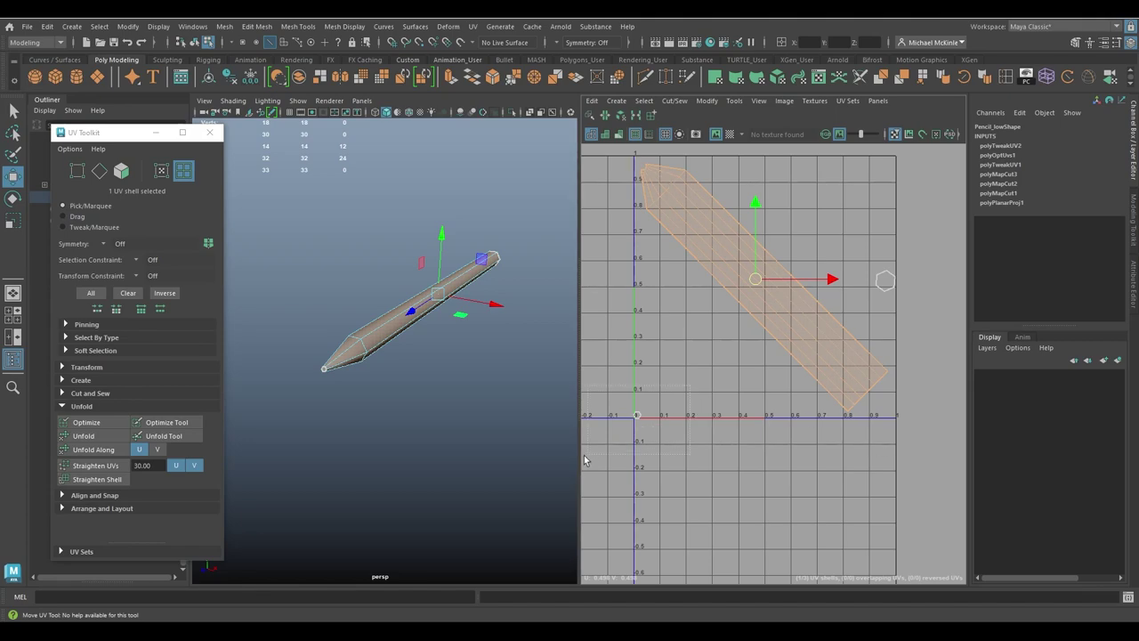
{"action": "left_click_drag", "start_coordinate": [590, 457], "coordinate": [590, 457]}
{"action": "middle_click_drag", "start_coordinate": [704, 427], "coordinate": [774, 189]}
{"action": "left_click_drag", "start_coordinate": [861, 240], "coordinate": [926, 307]}
{"action": "middle_click_drag", "start_coordinate": [907, 297], "coordinate": [760, 223]}
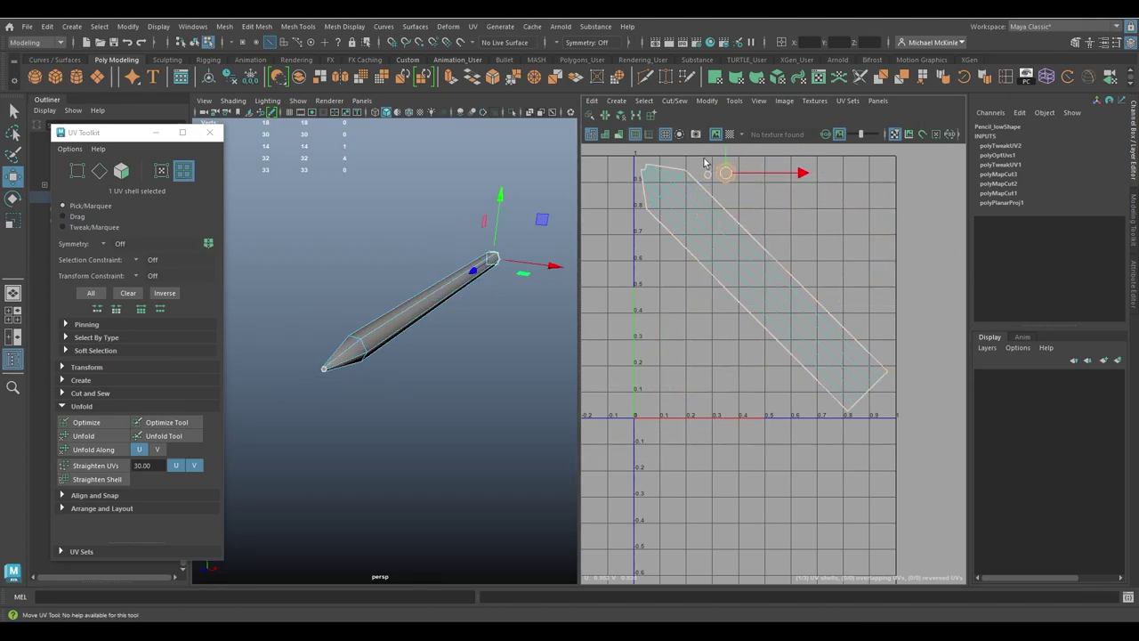
{"action": "left_click", "coordinate": [725, 176]}
{"action": "left_click", "coordinate": [819, 251]}
- Close the UV Toolkit window and select the low-poly pencil
{"action": "mouse_move", "coordinate": [424, 354]}
{"action": "left_mouse_down", "text": "alt"}
{"action": "mouse_move", "coordinate": [341, 377]}
{"action": "mouse_move", "coordinate": [377, 392]}
{"action": "mouse_move", "coordinate": [392, 369]}
{"action": "left_mouse_up", "text": "alt"}
{"action": "scroll", "coordinate": [392, 370], "scroll_direction": "up", "scroll_amount": 2}
{"action": "scroll", "coordinate": [842, 338], "scroll_direction": "up", "scroll_amount": 6}
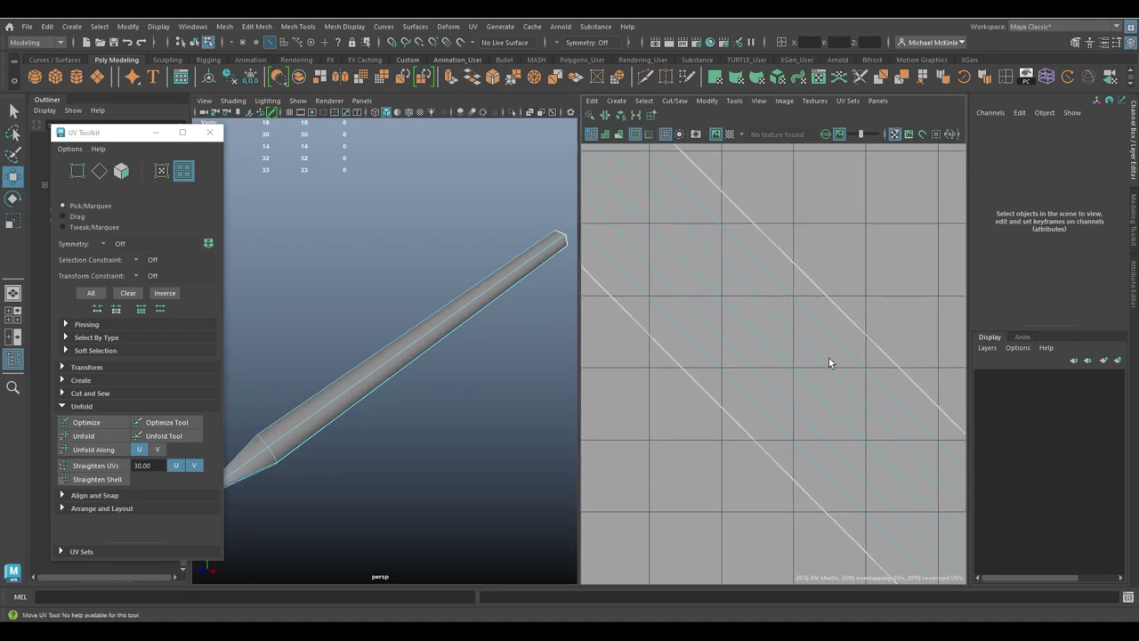
{"action": "scroll", "coordinate": [766, 345], "scroll_direction": "down", "scroll_amount": 3}
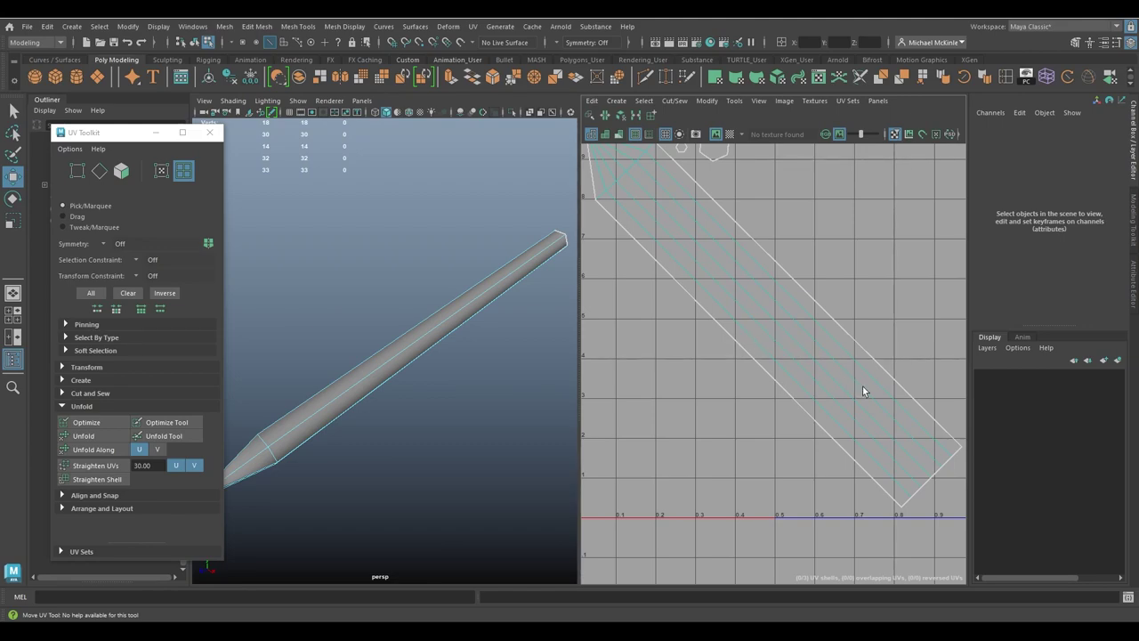
{"action": "scroll", "coordinate": [872, 412], "scroll_direction": "down", "scroll_amount": 3}
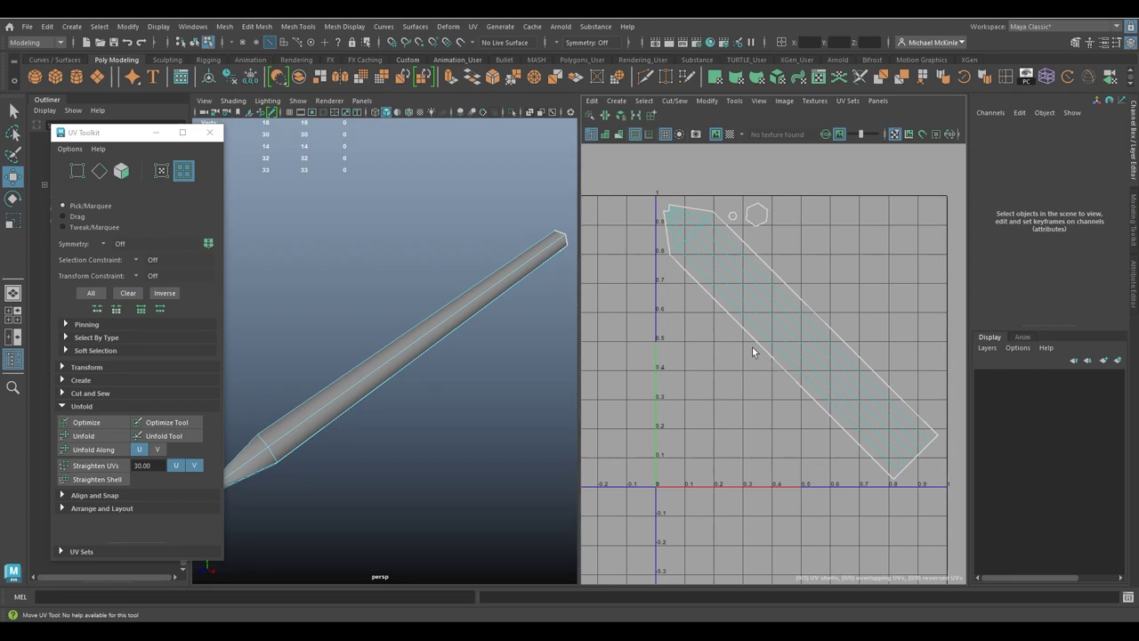
{"action": "scroll", "coordinate": [430, 323], "scroll_direction": "down", "scroll_amount": 5}
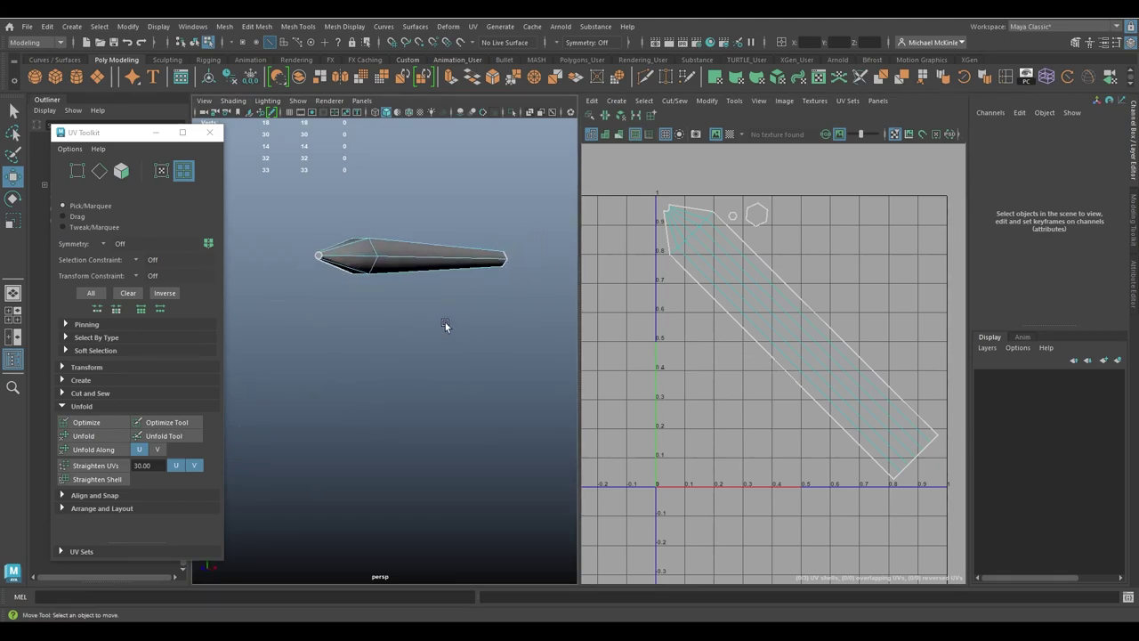
{"action": "left_click", "coordinate": [210, 133]}
{"action": "left_click_drag", "start_coordinate": [436, 341], "coordinate": [431, 362], "text": "alt"}
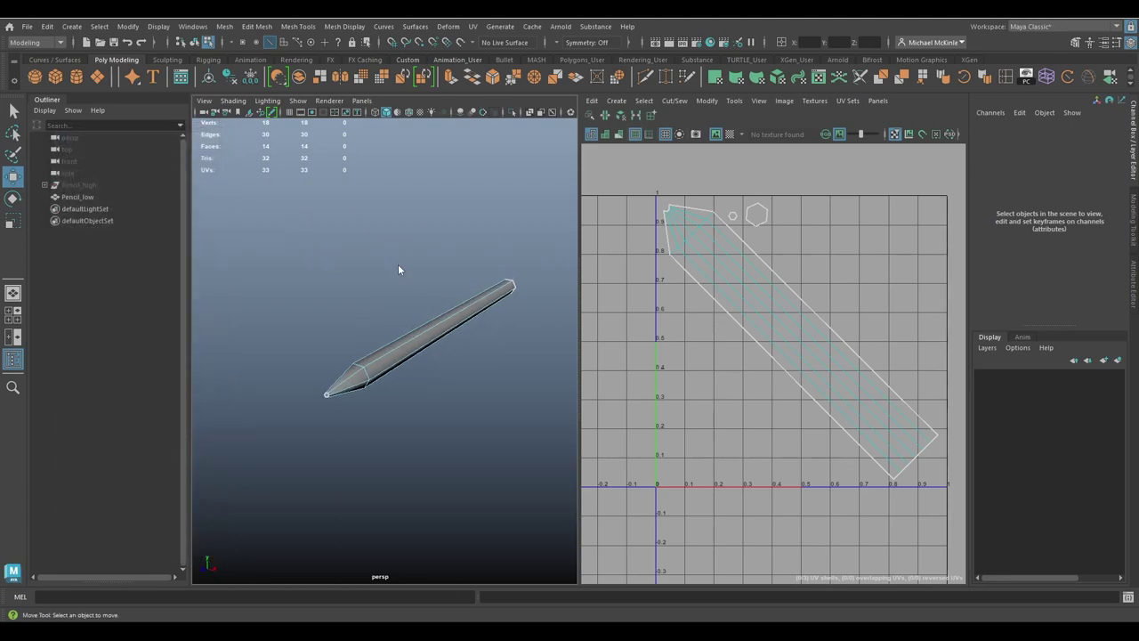
{"action": "left_click", "coordinate": [427, 334]}
{"action": "left_click", "coordinate": [459, 396]}
{"action": "left_click", "coordinate": [418, 342]}
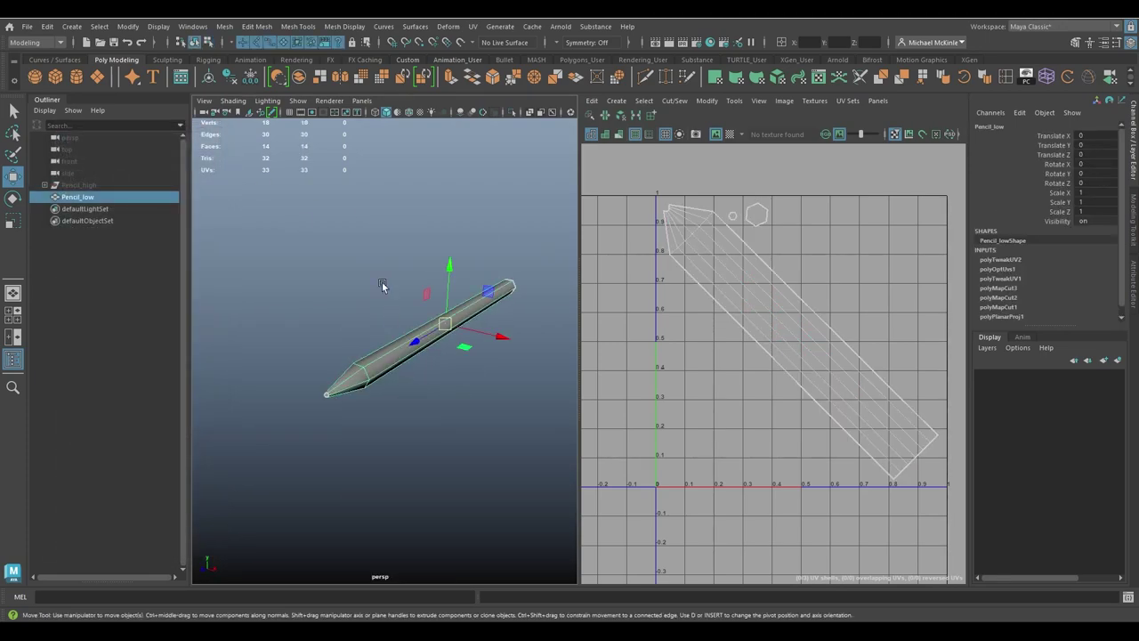
- Delete Pencil_low's construction history and unhide Pencil_high
{"action": "left_click", "coordinate": [233, 79]}
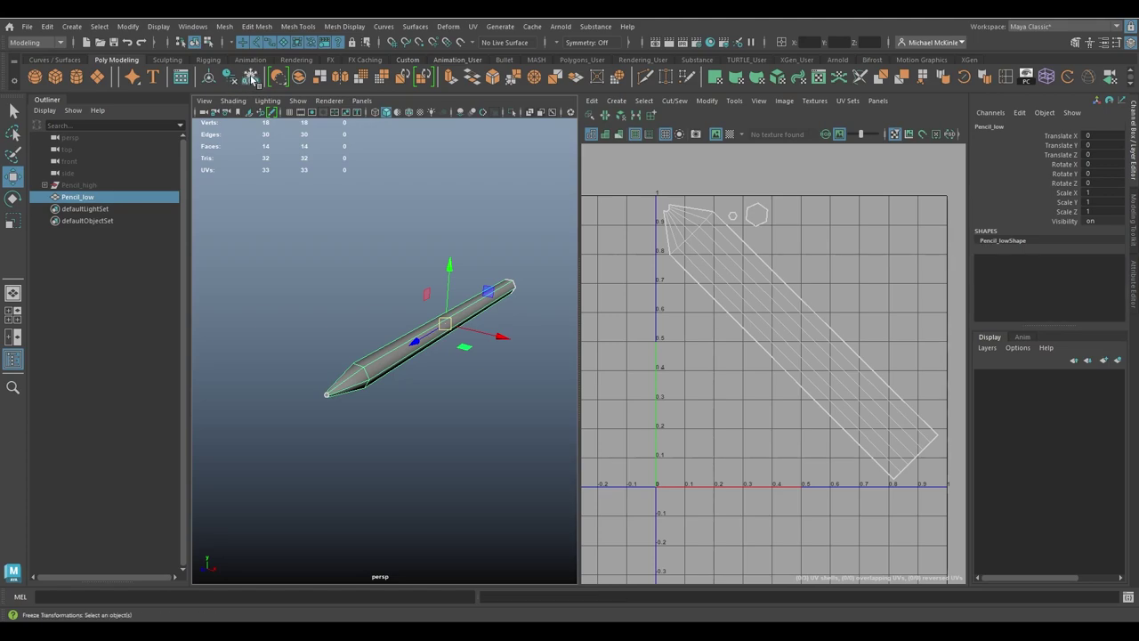
{"action": "left_click_drag", "start_coordinate": [401, 285], "coordinate": [392, 283], "text": "alt"}
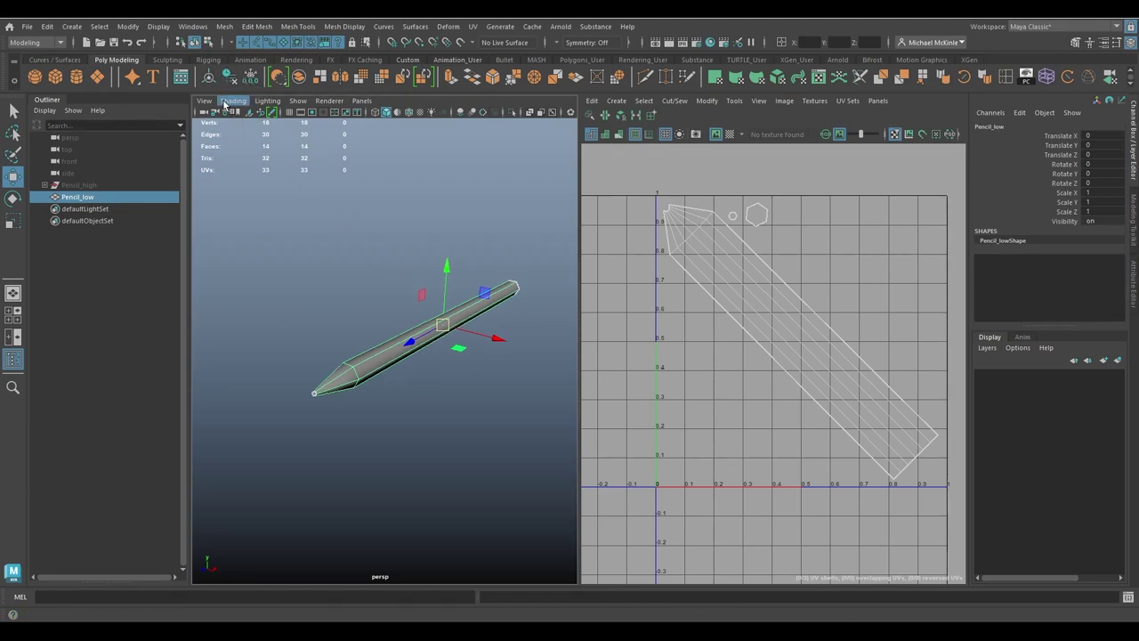
{"action": "left_click", "coordinate": [89, 185]}
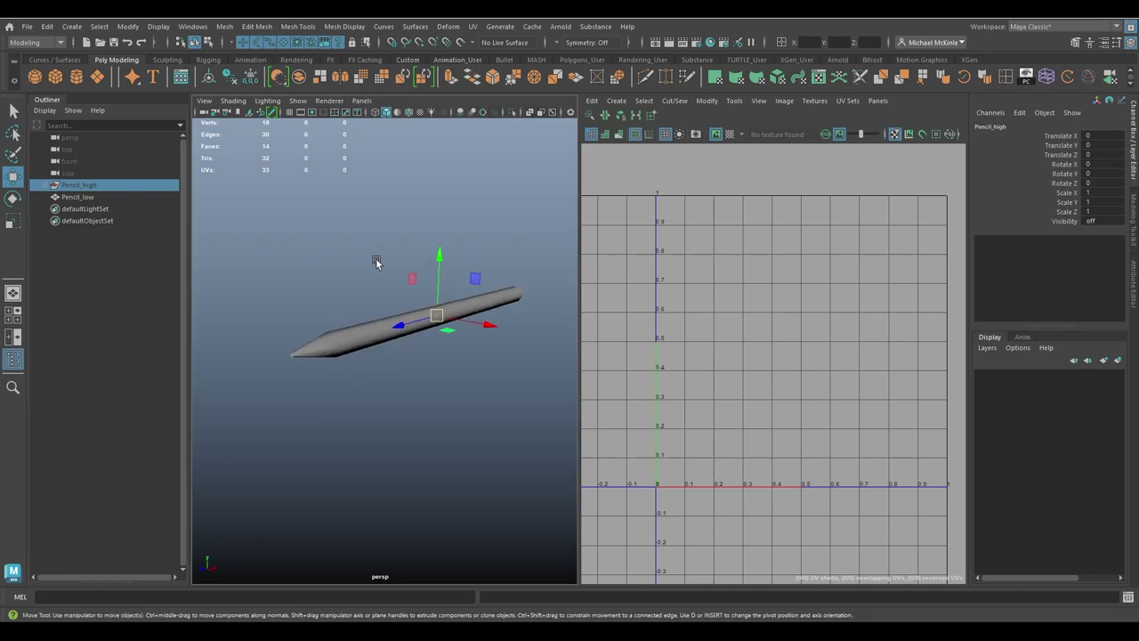
{"action": "key", "text": "shift+h"}
{"action": "mouse_move", "coordinate": [389, 257]}
{"action": "left_mouse_down", "text": "alt"}
{"action": "mouse_move", "coordinate": [514, 356]}
{"action": "mouse_move", "coordinate": [522, 348]}
{"action": "left_mouse_up", "text": "alt"}
{"action": "left_click", "coordinate": [540, 428]}
{"action": "left_click_drag", "start_coordinate": [539, 428], "coordinate": [539, 414], "text": "alt"}
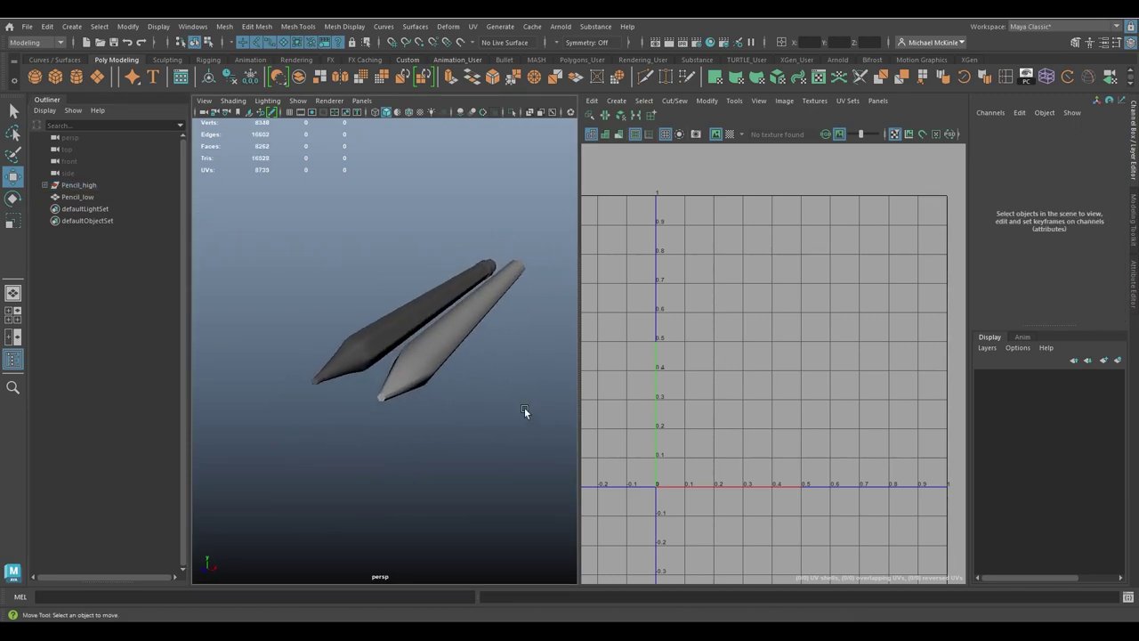
- Expand the Pencil_high group, undo the stray move, and maximize the perspective view
{"action": "left_click_drag", "start_coordinate": [419, 338], "coordinate": [526, 394]}
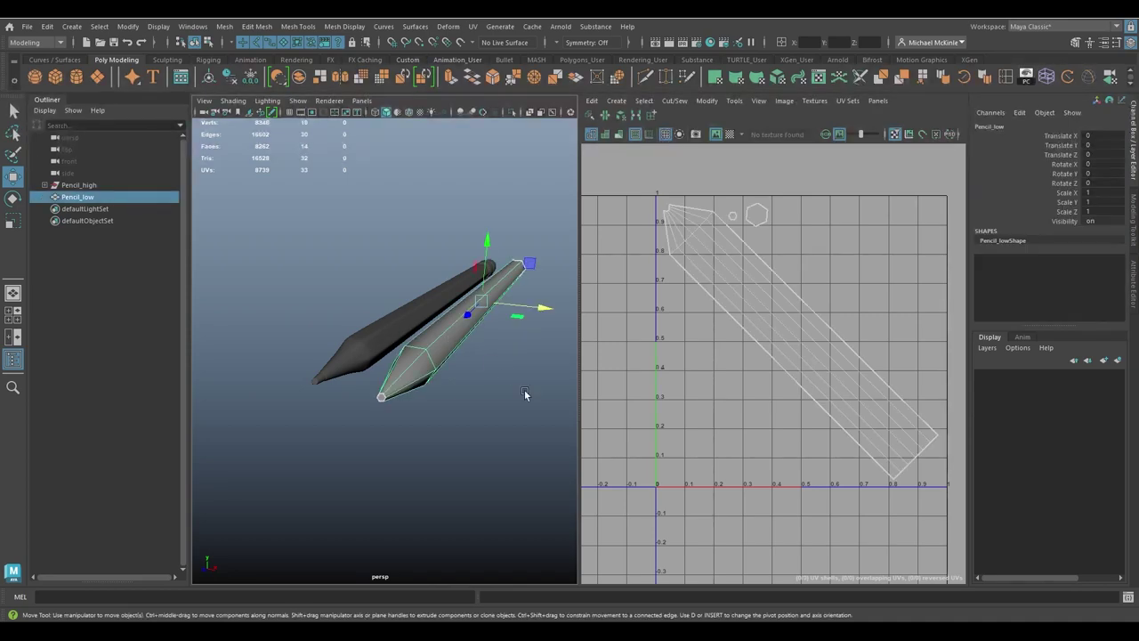
{"action": "left_click", "coordinate": [45, 184]}
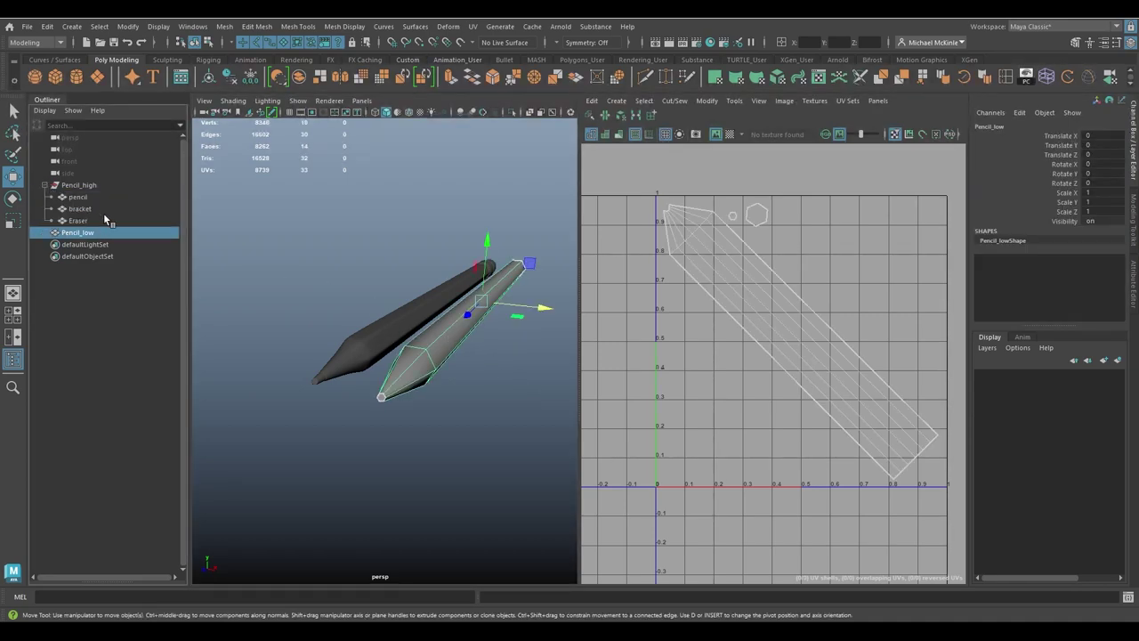
{"action": "key", "text": "ctrl+z"}
{"action": "key", "text": "ctrl+z"}
{"action": "key", "text": "ctrl+z"}
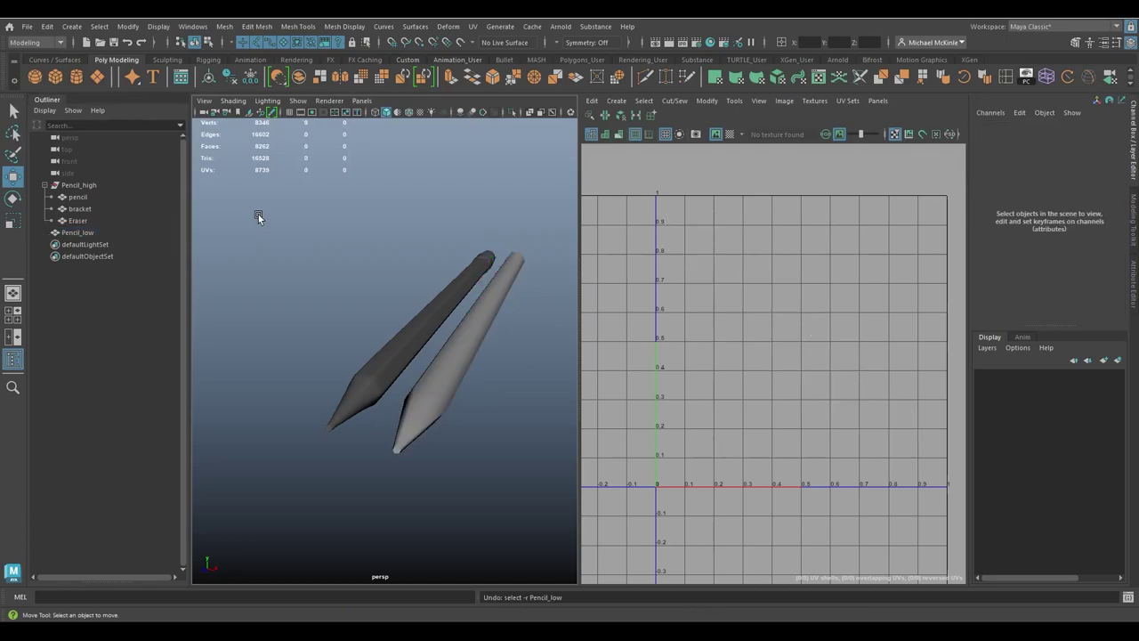
{"action": "key", "text": "ctrl+z"}
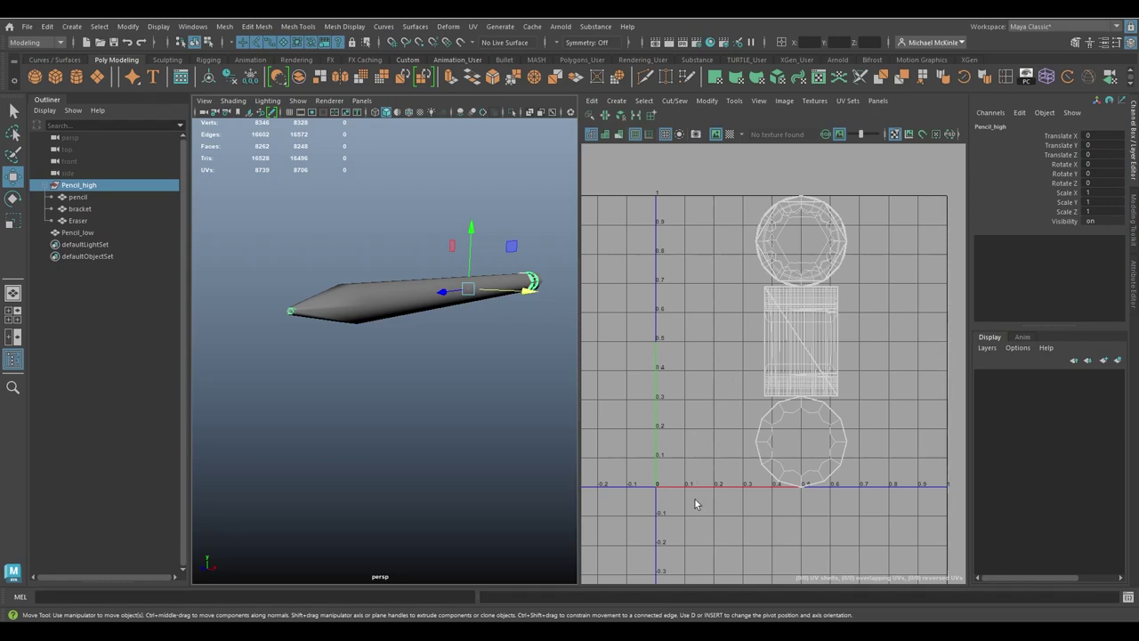
{"action": "left_click_drag", "start_coordinate": [460, 453], "coordinate": [481, 448], "text": "alt"}
{"action": "key", "text": "space"}
{"action": "mouse_move", "coordinate": [735, 388]}
{"action": "left_mouse_down", "text": "alt"}
{"action": "mouse_move", "coordinate": [677, 397]}
{"action": "mouse_move", "coordinate": [707, 381]}
{"action": "mouse_move", "coordinate": [641, 376]}
{"action": "left_mouse_up", "text": "alt"}
{"action": "left_click", "coordinate": [486, 280]}
{"action": "mouse_move", "coordinate": [487, 280]}
{"action": "left_mouse_down", "text": "alt"}
{"action": "mouse_move", "coordinate": [526, 389]}
{"action": "mouse_move", "coordinate": [582, 385]}
{"action": "mouse_move", "coordinate": [534, 374]}
{"action": "left_mouse_up", "text": "alt"}
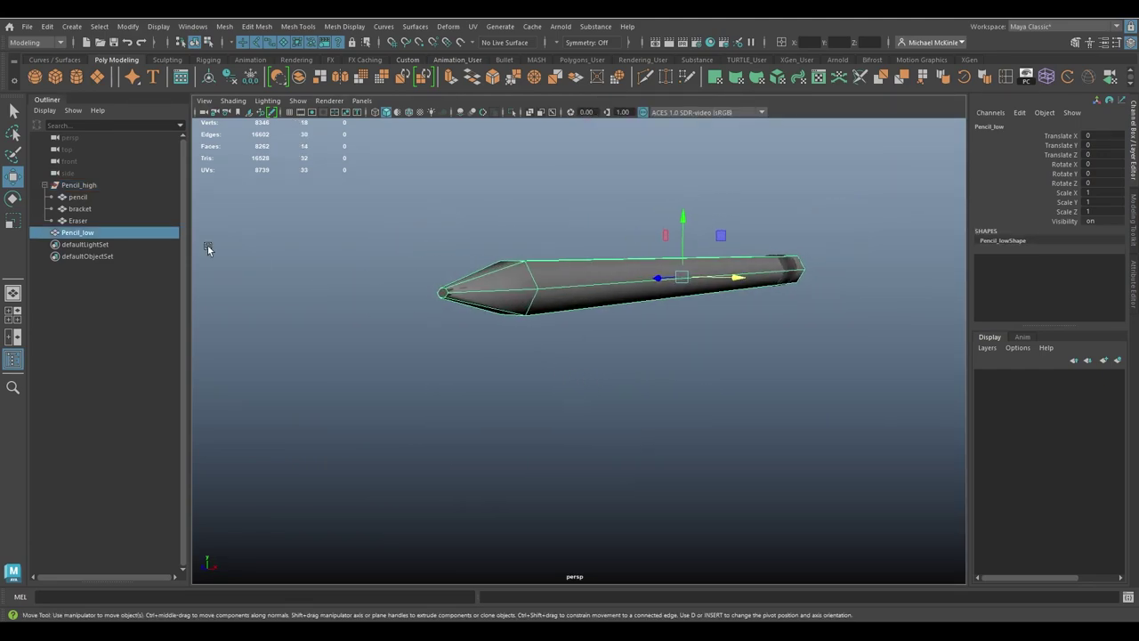
- Export the selected Pencil_high group as FBX named pencil_low, dismissing the warnings
{"action": "left_click", "coordinate": [80, 186]}
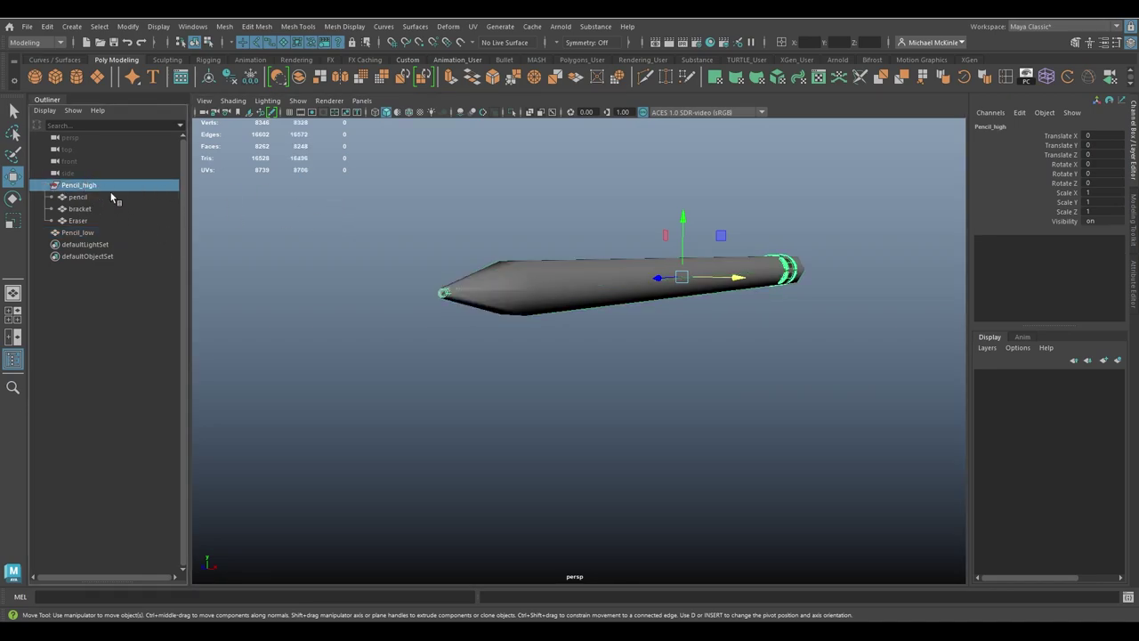
{"action": "left_click", "coordinate": [27, 26]}
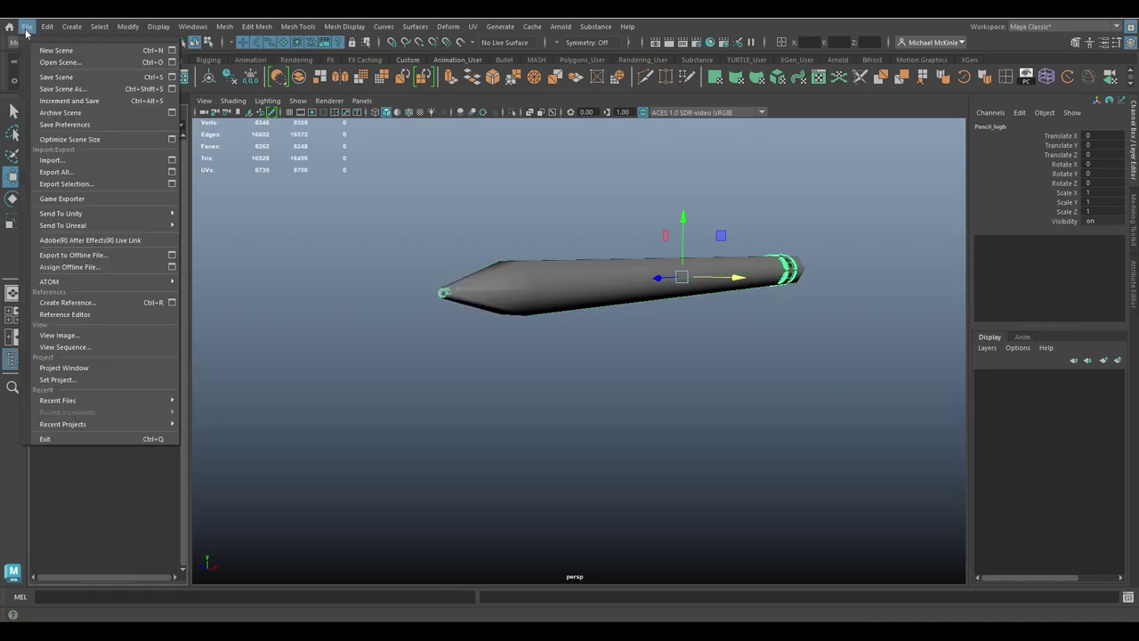
{"action": "left_click", "coordinate": [65, 184]}
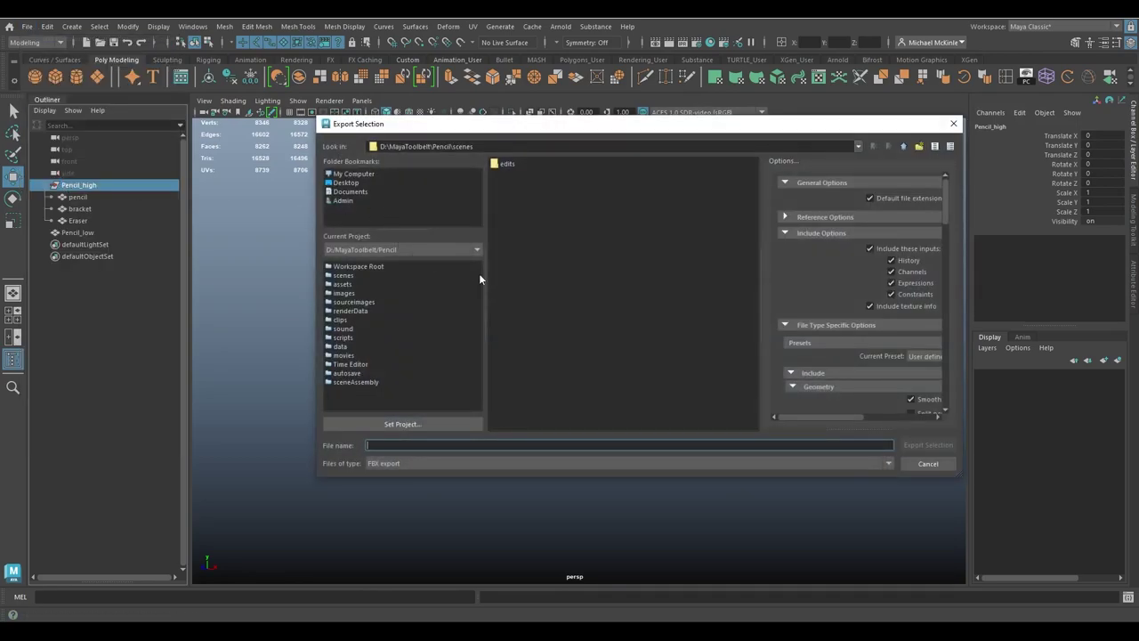
{"action": "left_click", "coordinate": [394, 465]}
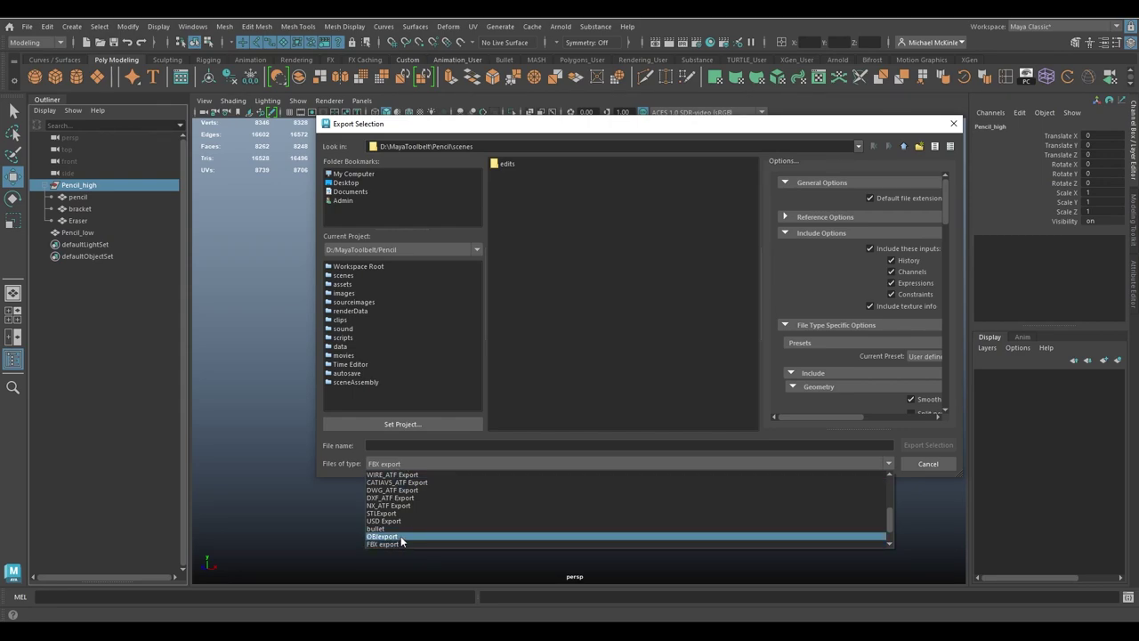
{"action": "scroll", "coordinate": [403, 537], "scroll_direction": "down", "scroll_amount": 1}
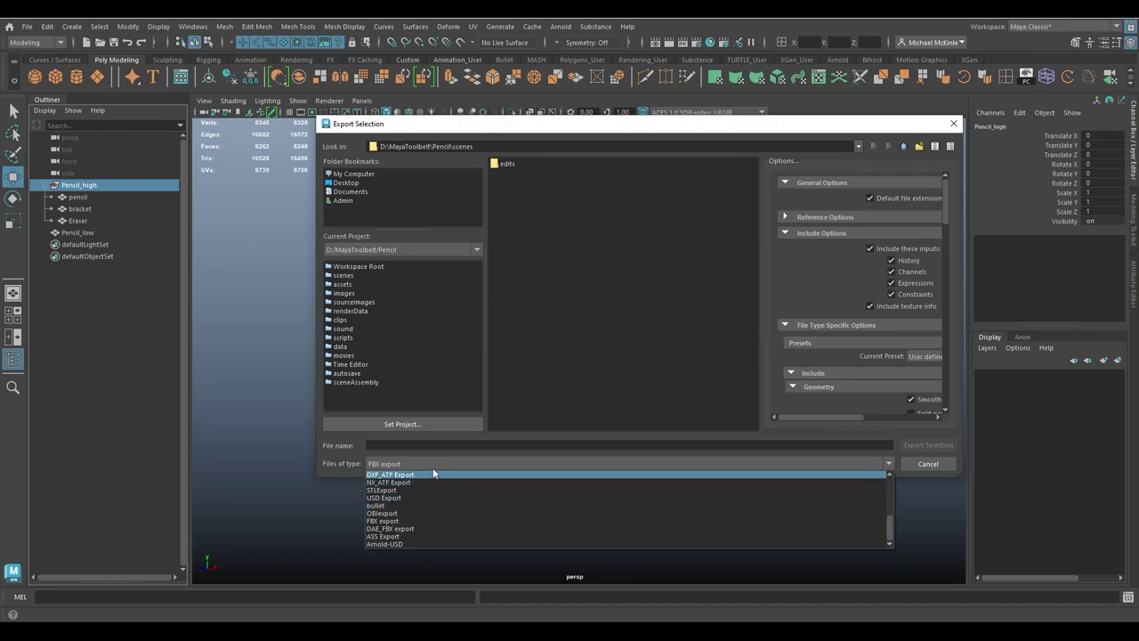
{"action": "left_click", "coordinate": [396, 525]}
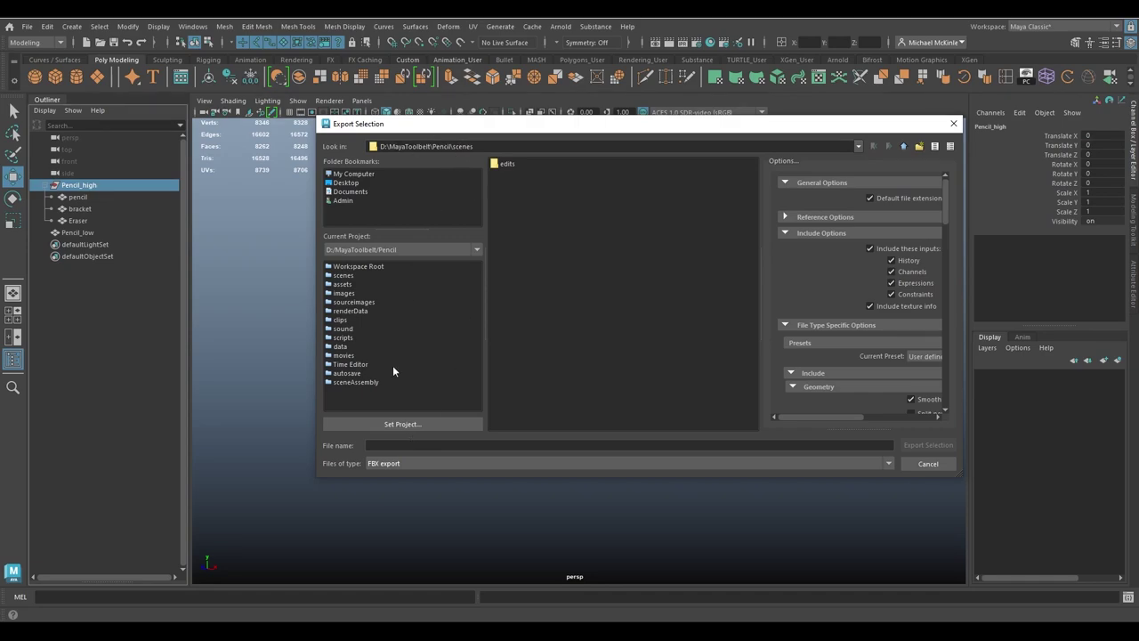
{"action": "left_click", "coordinate": [388, 444]}
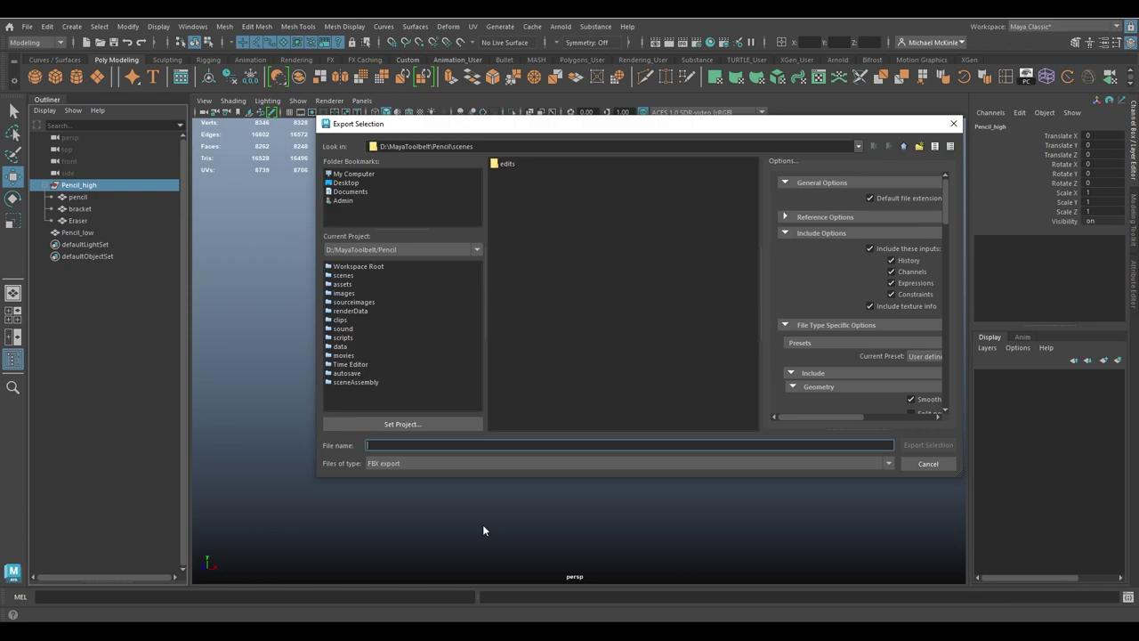
{"action": "type", "text": "pencil_low"}
{"action": "key", "text": "Return"}
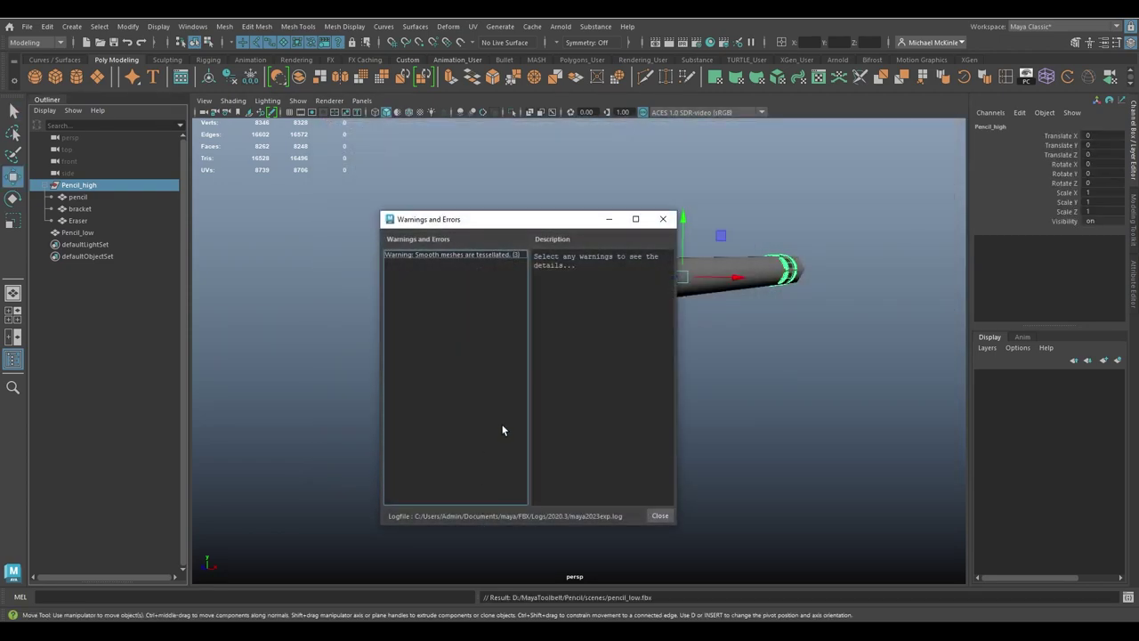
{"action": "left_click", "coordinate": [663, 219]}
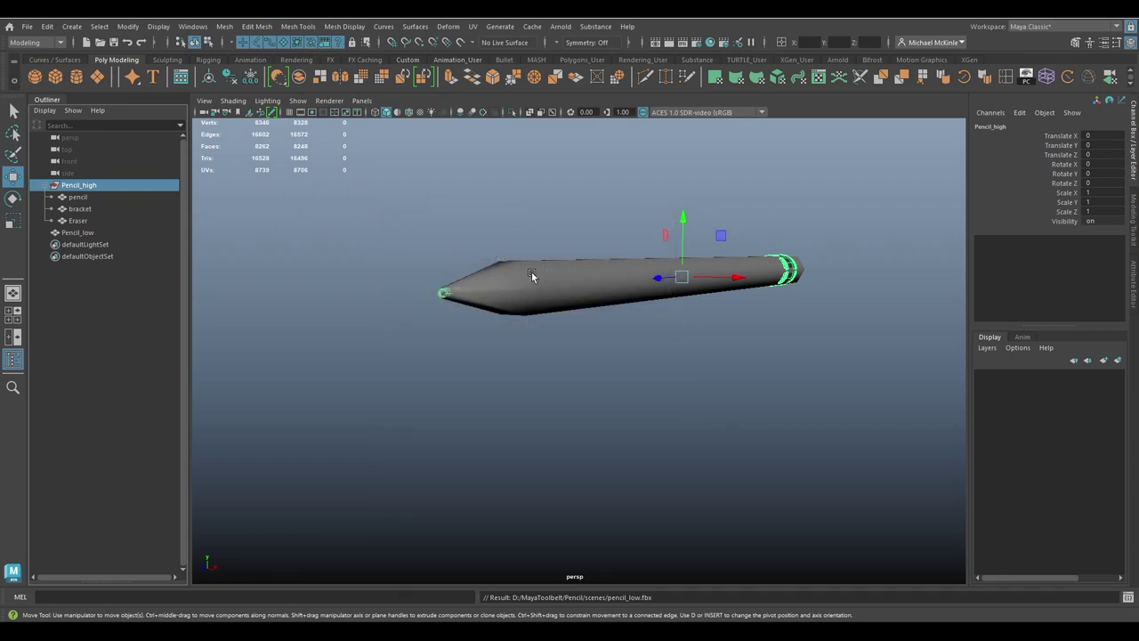
- Hide Pencil_low and toggle the high pencil body's smooth preview off and back on
{"action": "mouse_move", "coordinate": [700, 336]}
{"action": "left_mouse_down", "text": "alt"}
{"action": "mouse_move", "coordinate": [765, 371]}
{"action": "mouse_move", "coordinate": [743, 343]}
{"action": "left_mouse_up", "text": "alt"}
{"action": "left_click", "coordinate": [78, 232]}
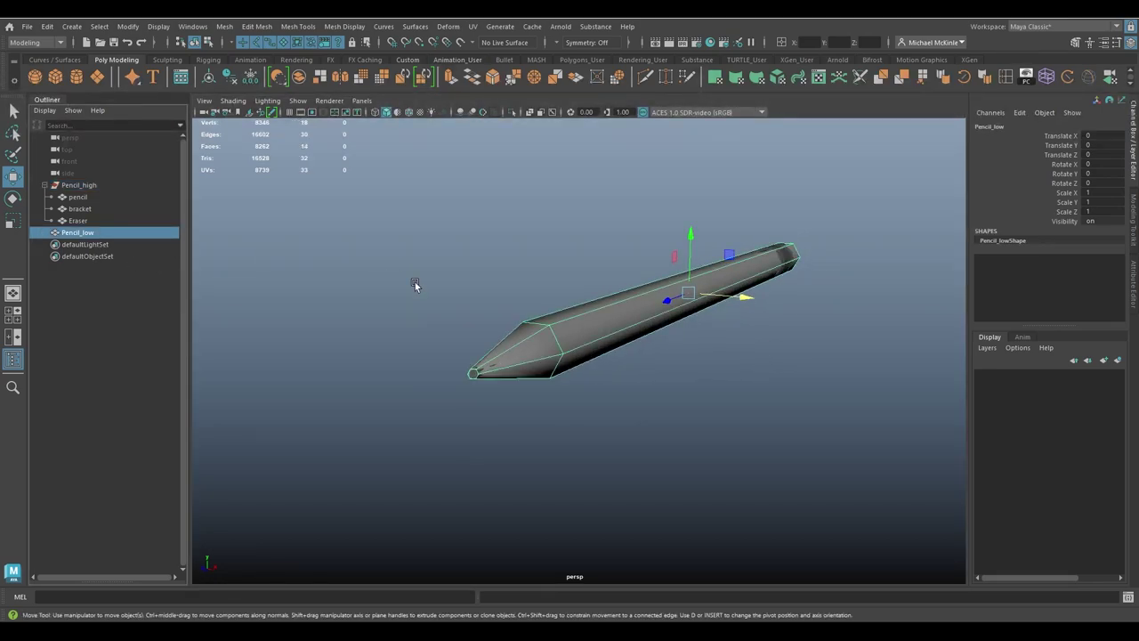
{"action": "key", "text": "ctrl+h"}
{"action": "left_click", "coordinate": [671, 347]}
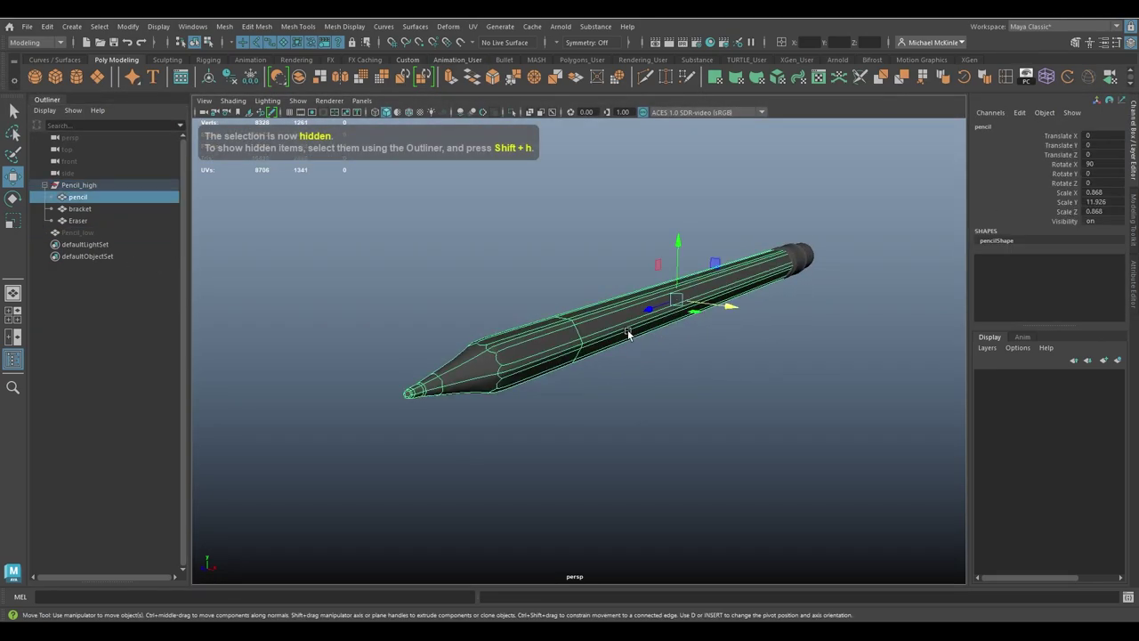
{"action": "key", "text": "1"}
{"action": "scroll", "coordinate": [721, 353], "scroll_direction": "up", "scroll_amount": 3}
{"action": "scroll", "coordinate": [719, 354], "scroll_direction": "down", "scroll_amount": 2}
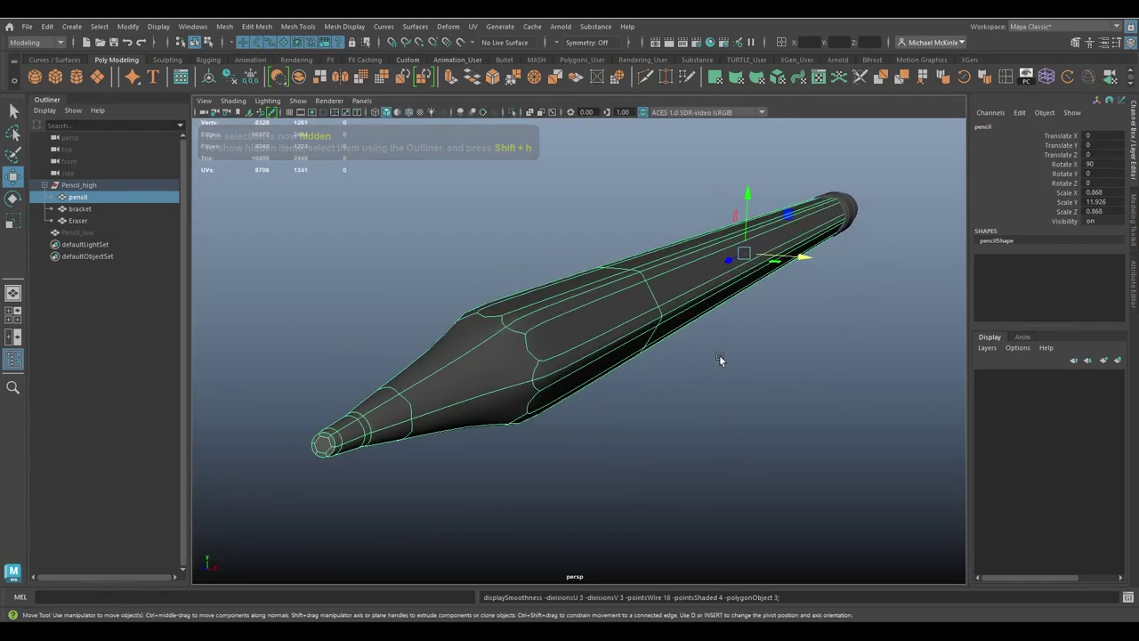
{"action": "key", "text": "3"}
{"action": "scroll", "coordinate": [720, 360], "scroll_direction": "up", "scroll_amount": 6}
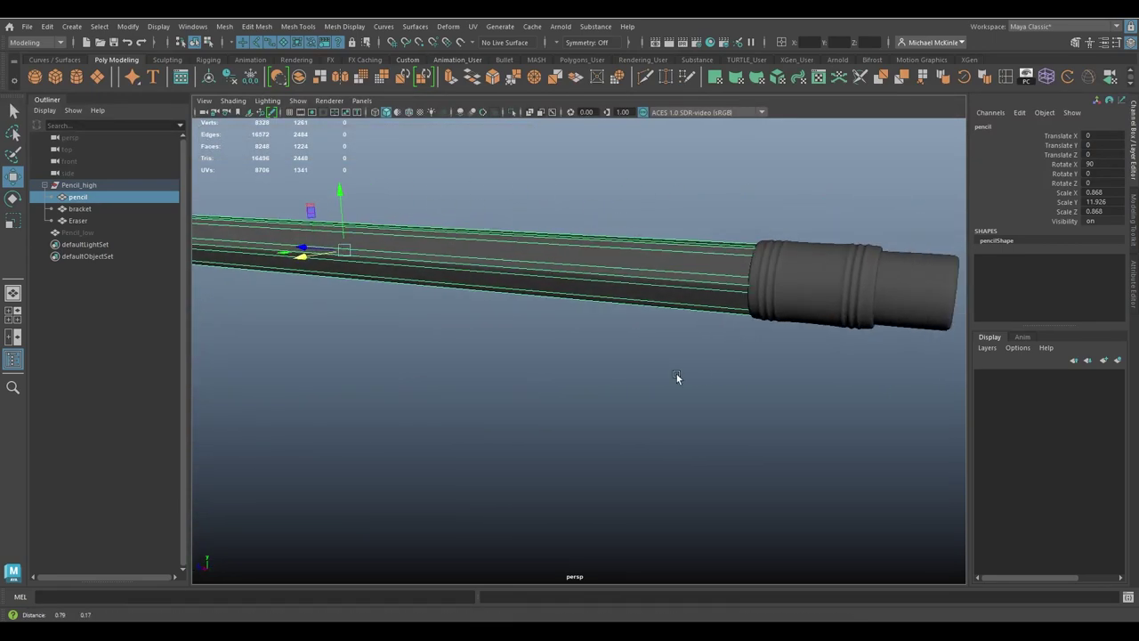
- Check the Eraser's smooth preview and set the pencil body to smooth preview (3)
{"action": "left_click", "coordinate": [644, 296]}
{"action": "left_click", "coordinate": [722, 302]}
{"action": "scroll", "coordinate": [703, 338], "scroll_direction": "up", "scroll_amount": 3}
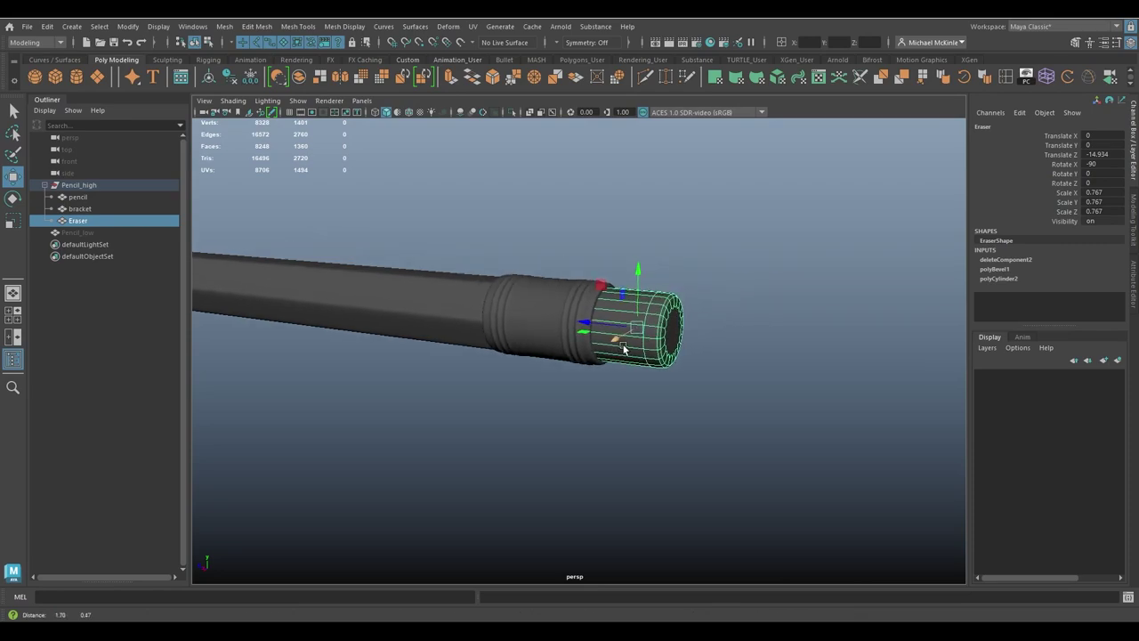
{"action": "key", "text": "1"}
{"action": "key", "text": "3"}
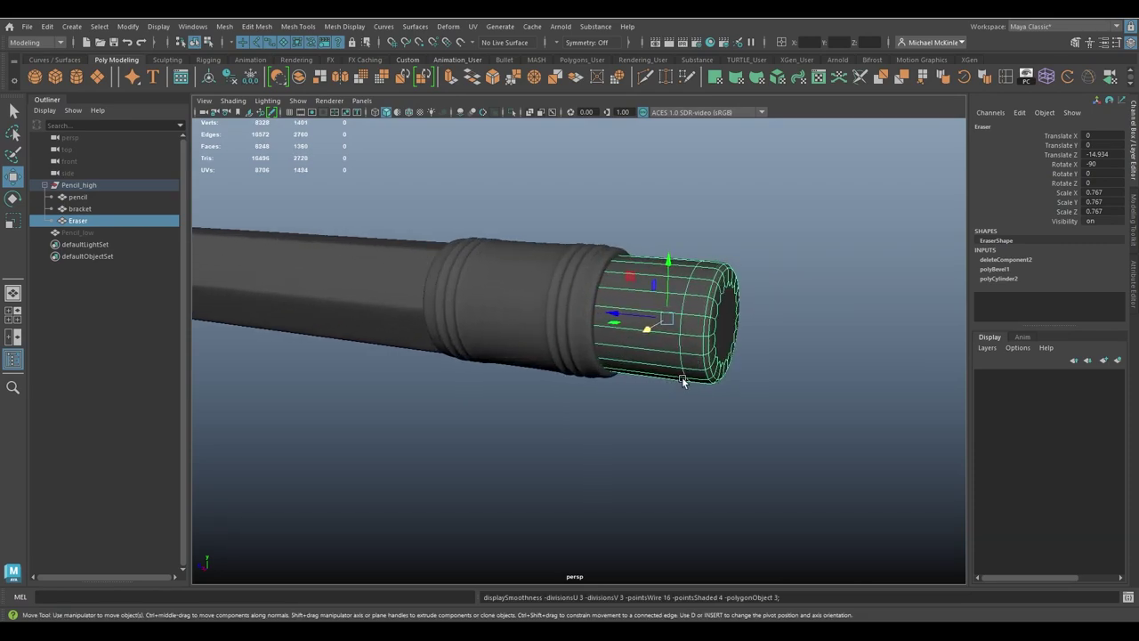
{"action": "left_click", "coordinate": [521, 323]}
{"action": "scroll", "coordinate": [521, 322], "scroll_direction": "down", "scroll_amount": 4}
{"action": "left_click", "coordinate": [463, 360]}
{"action": "left_click_drag", "start_coordinate": [463, 359], "coordinate": [537, 338], "text": "alt"}
{"action": "mouse_move", "coordinate": [537, 338]}
{"action": "right_mouse_down", "text": "alt"}
{"action": "mouse_move", "coordinate": [549, 364]}
{"action": "mouse_move", "coordinate": [609, 347]}
{"action": "right_mouse_up", "text": "alt"}
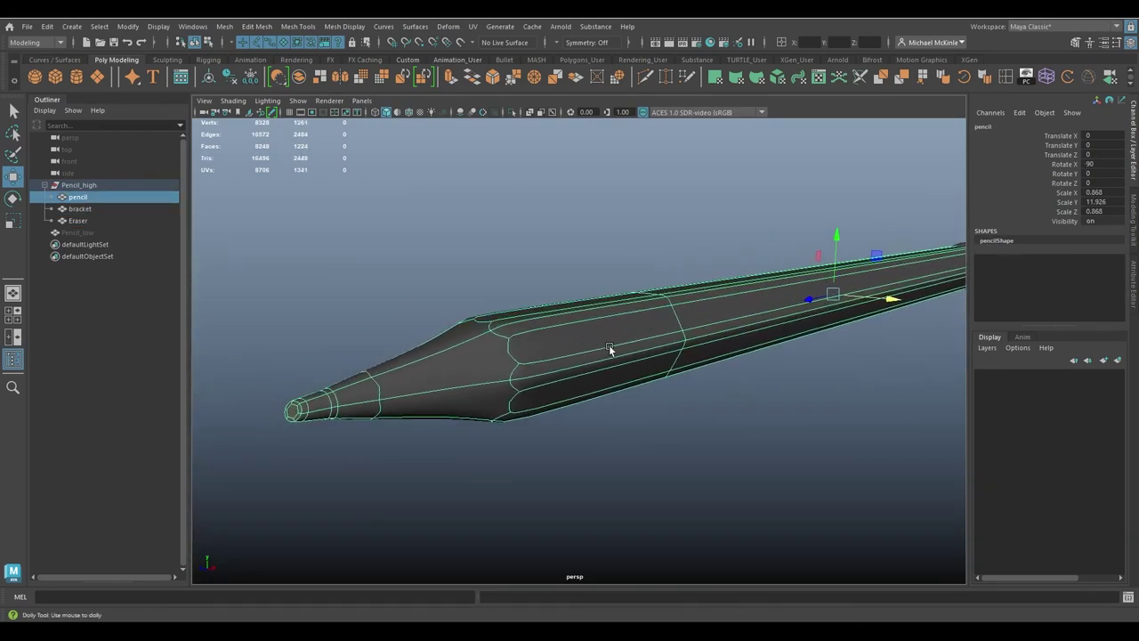
{"action": "key", "text": "3"}
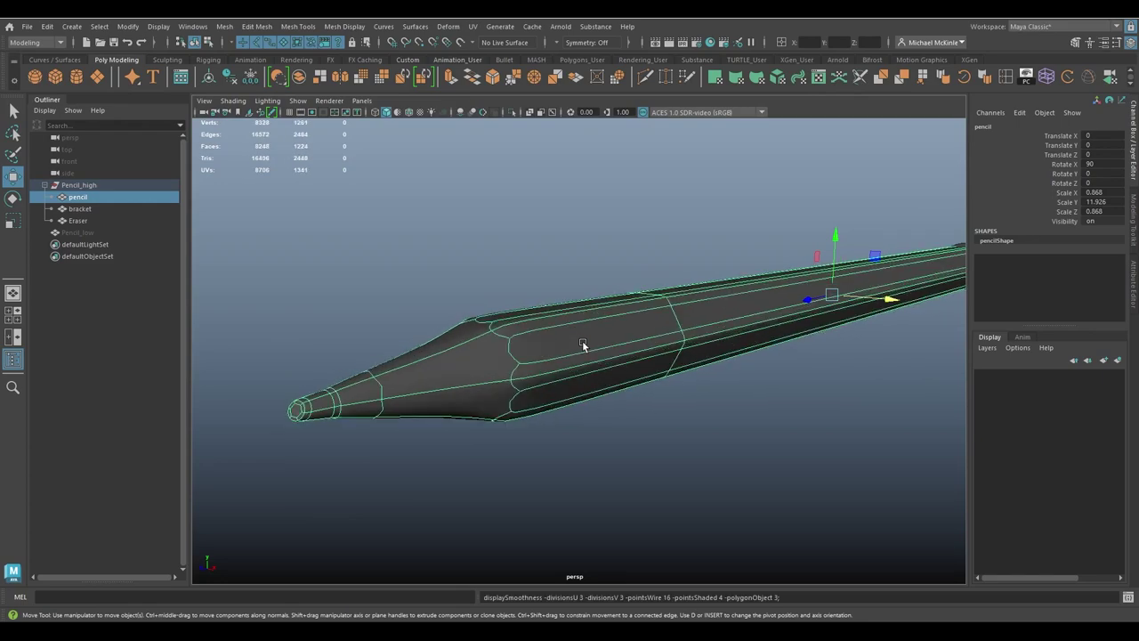
{"action": "scroll", "coordinate": [718, 405], "scroll_direction": "down", "scroll_amount": 5}
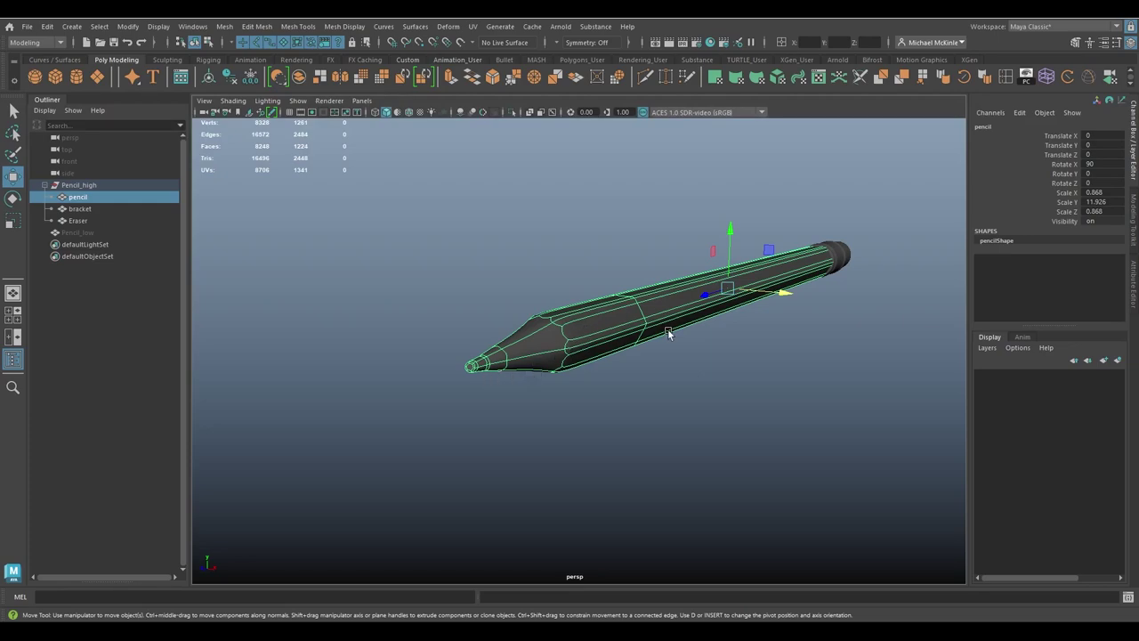
- Convert the pencil body's smooth mesh preview into real polygons
{"action": "left_click", "coordinate": [812, 265]}
{"action": "key", "text": "f"}
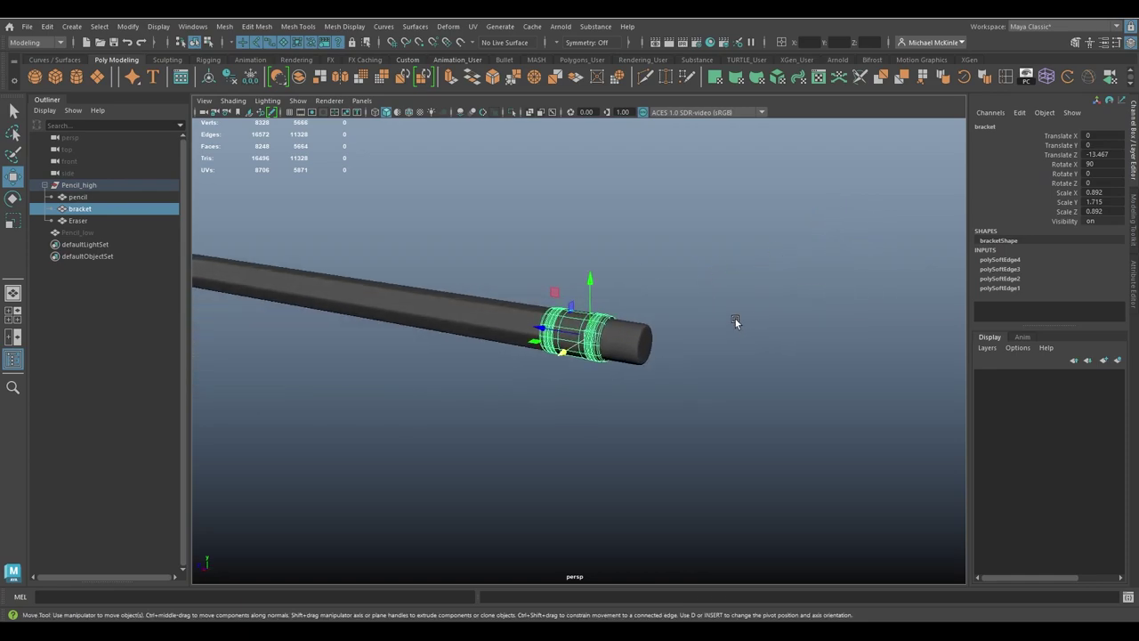
{"action": "left_click", "coordinate": [635, 334]}
{"action": "mouse_move", "coordinate": [628, 400]}
{"action": "left_mouse_down", "text": "alt"}
{"action": "mouse_move", "coordinate": [739, 380]}
{"action": "mouse_move", "coordinate": [737, 397]}
{"action": "left_mouse_up", "text": "alt"}
{"action": "left_click", "coordinate": [668, 325]}
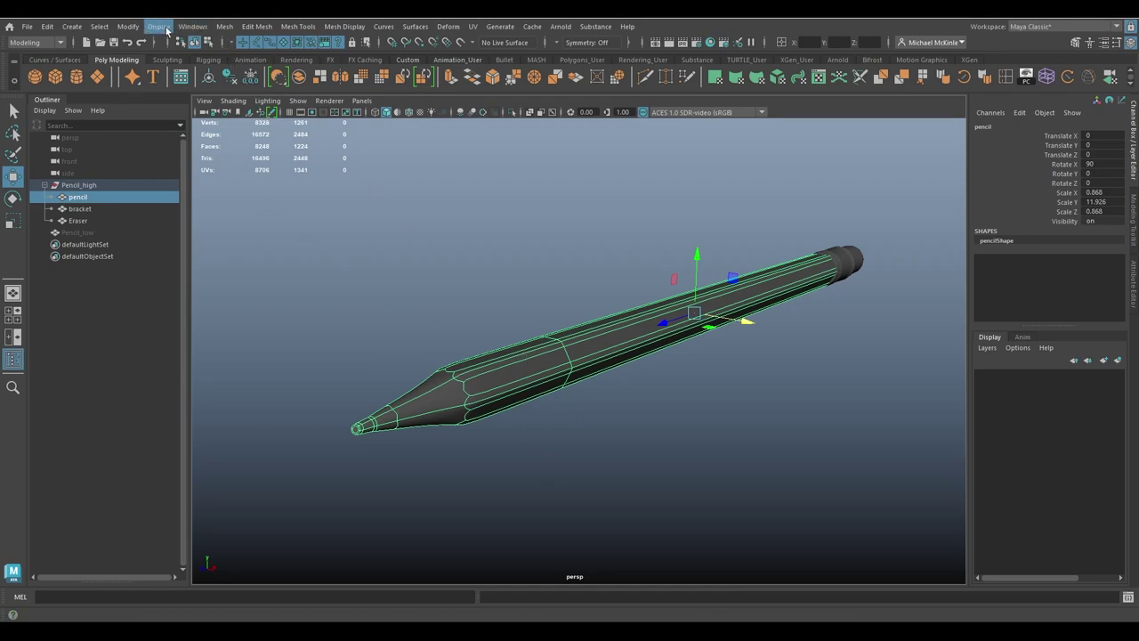
{"action": "left_click", "coordinate": [127, 25]}
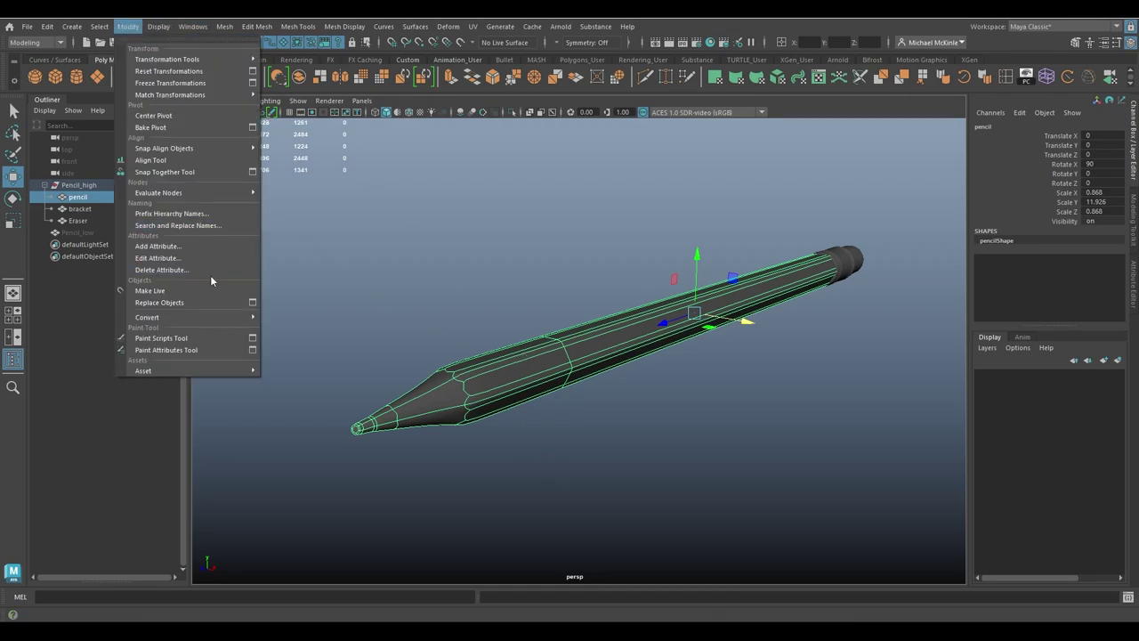
{"action": "mouse_move", "coordinate": [224, 316]}
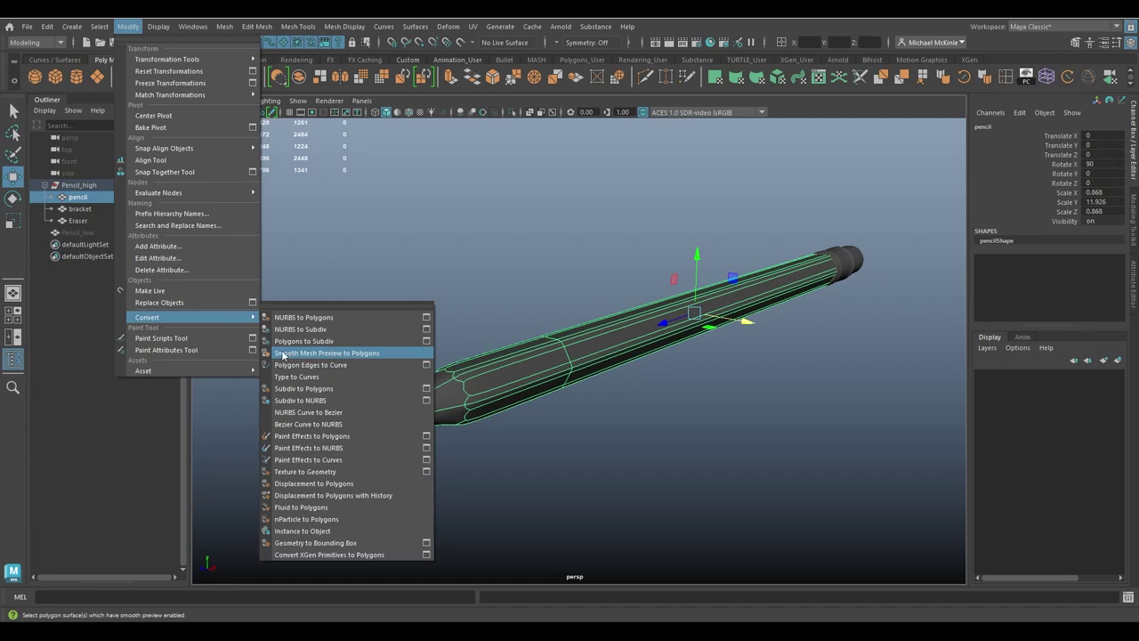
{"action": "left_click", "coordinate": [374, 354]}
- Convert the metal bracket's smooth mesh preview into real polygons
{"action": "left_click", "coordinate": [572, 421]}
{"action": "left_click", "coordinate": [587, 402]}
{"action": "scroll", "coordinate": [590, 406], "scroll_direction": "up", "scroll_amount": 5}
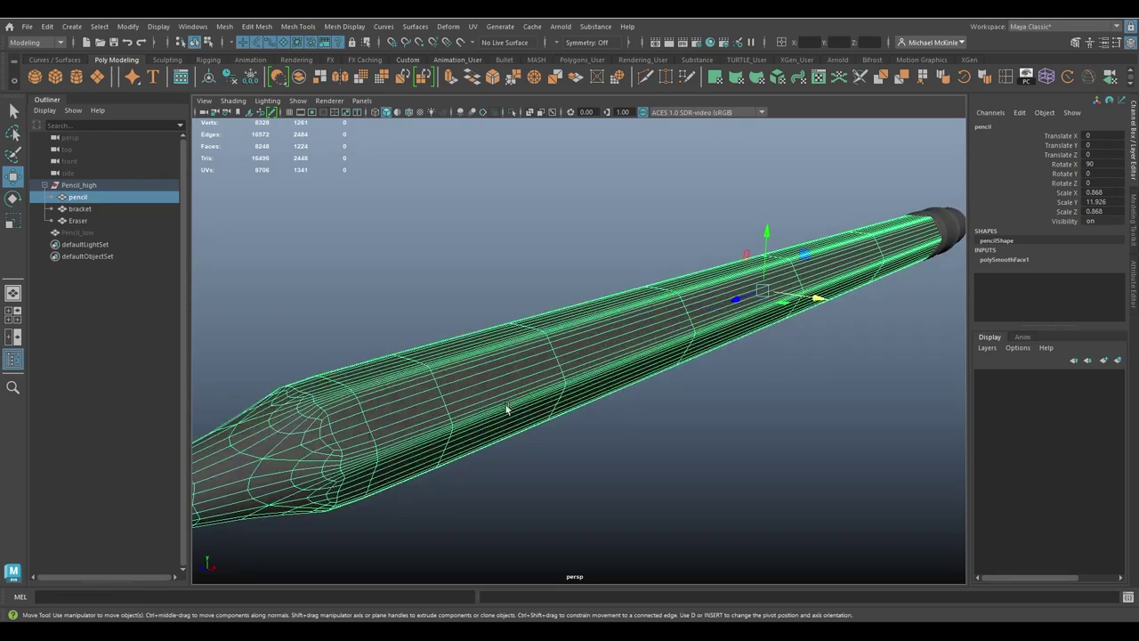
{"action": "scroll", "coordinate": [765, 430], "scroll_direction": "down", "scroll_amount": 3}
{"action": "mouse_move", "coordinate": [765, 430]}
{"action": "left_mouse_down", "text": "alt"}
{"action": "mouse_move", "coordinate": [686, 433]}
{"action": "mouse_move", "coordinate": [728, 304]}
{"action": "left_mouse_up", "text": "alt"}
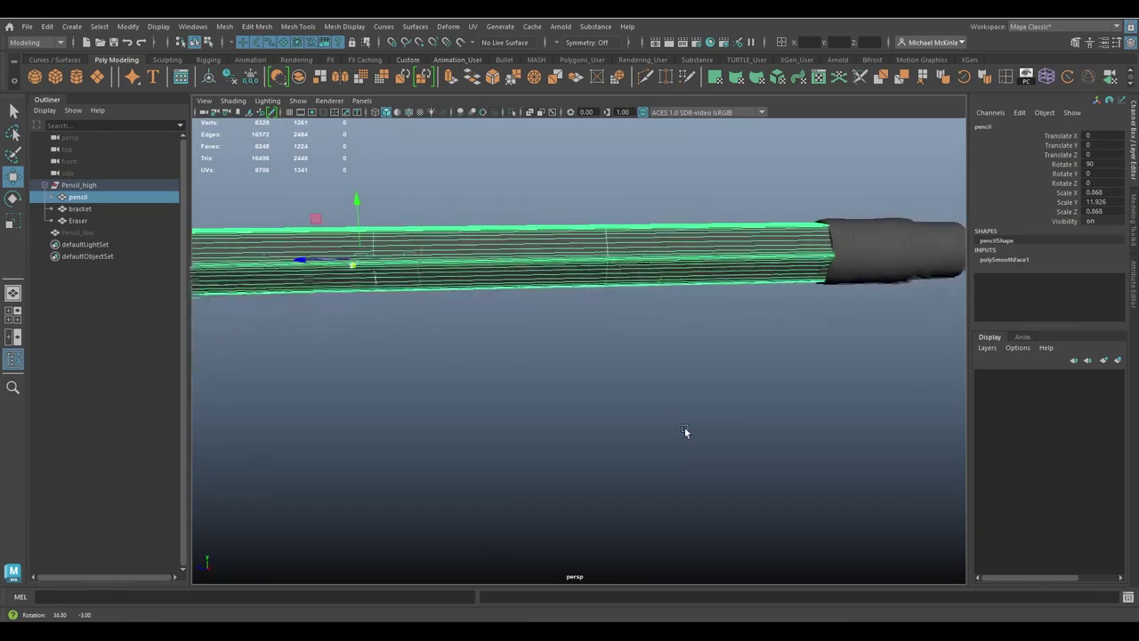
{"action": "left_click", "coordinate": [728, 303]}
{"action": "middle_click_drag", "start_coordinate": [709, 389], "coordinate": [650, 423], "text": "alt"}
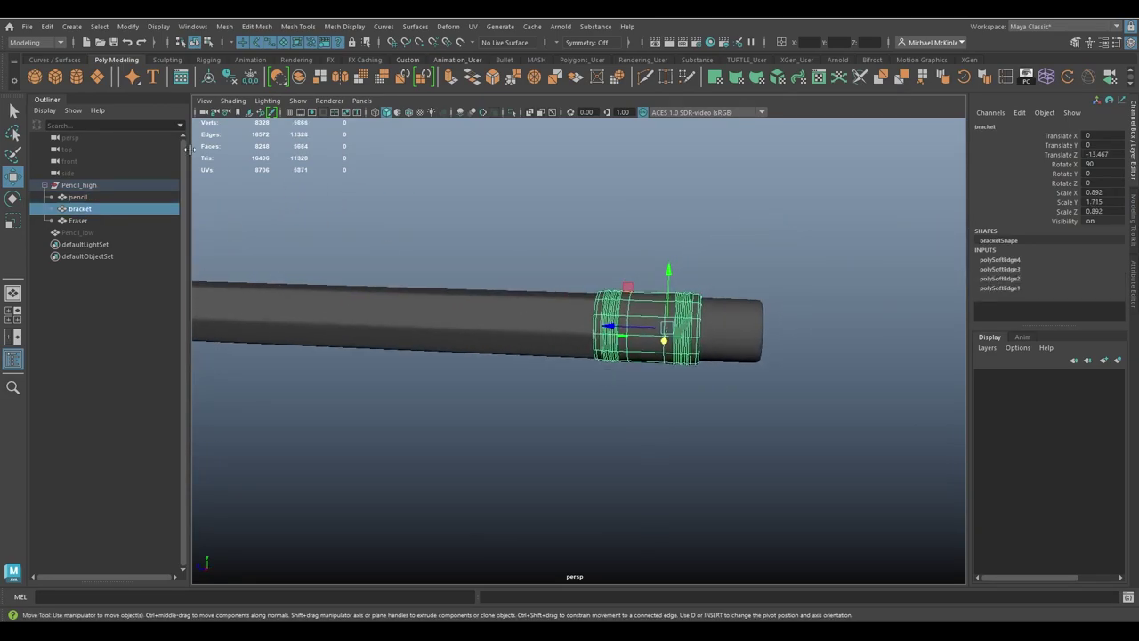
{"action": "left_click", "coordinate": [127, 27]}
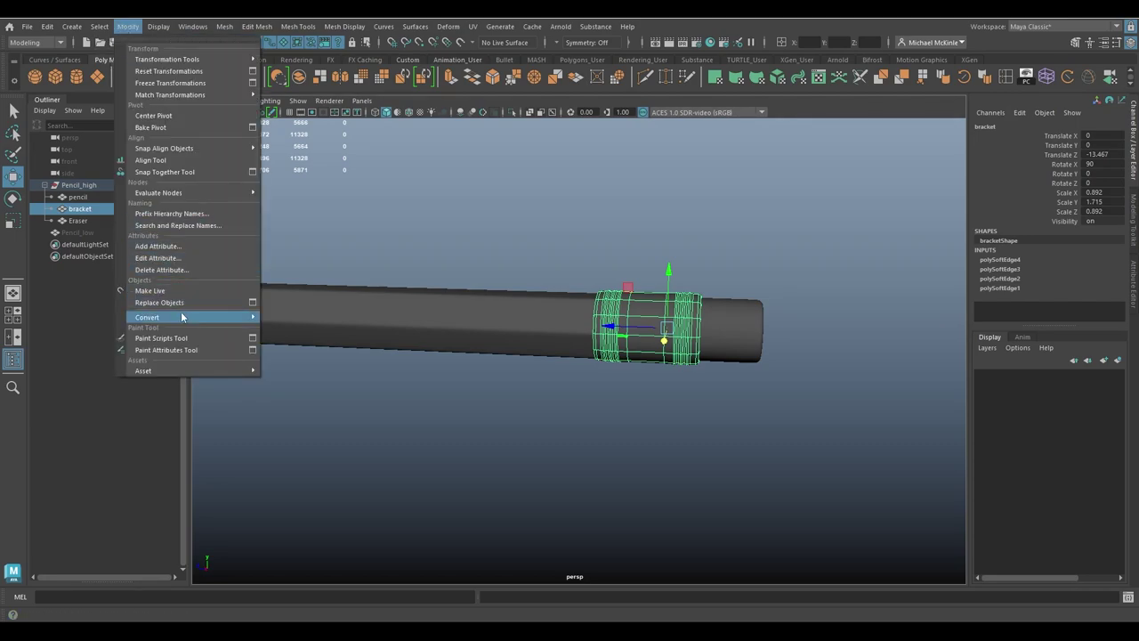
{"action": "mouse_move", "coordinate": [182, 317]}
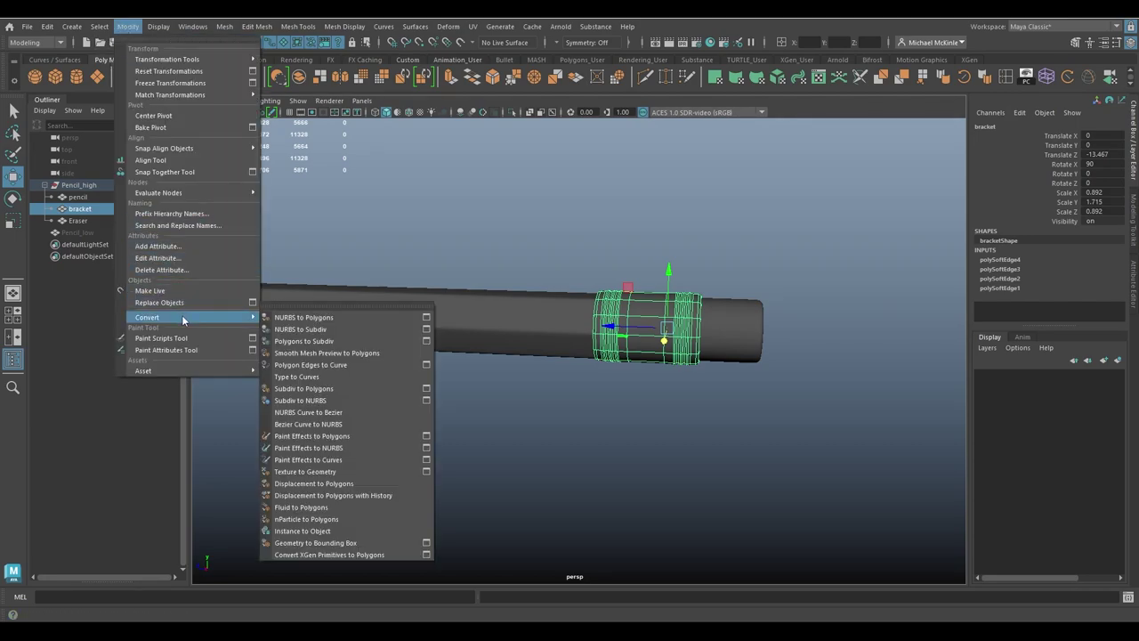
{"action": "left_click", "coordinate": [320, 353]}
- Select the pencil body, bracket and Eraser together
{"action": "left_click", "coordinate": [728, 348]}
{"action": "scroll", "coordinate": [690, 409], "scroll_direction": "up", "scroll_amount": 3}
{"action": "scroll", "coordinate": [698, 430], "scroll_direction": "up", "scroll_amount": 1}
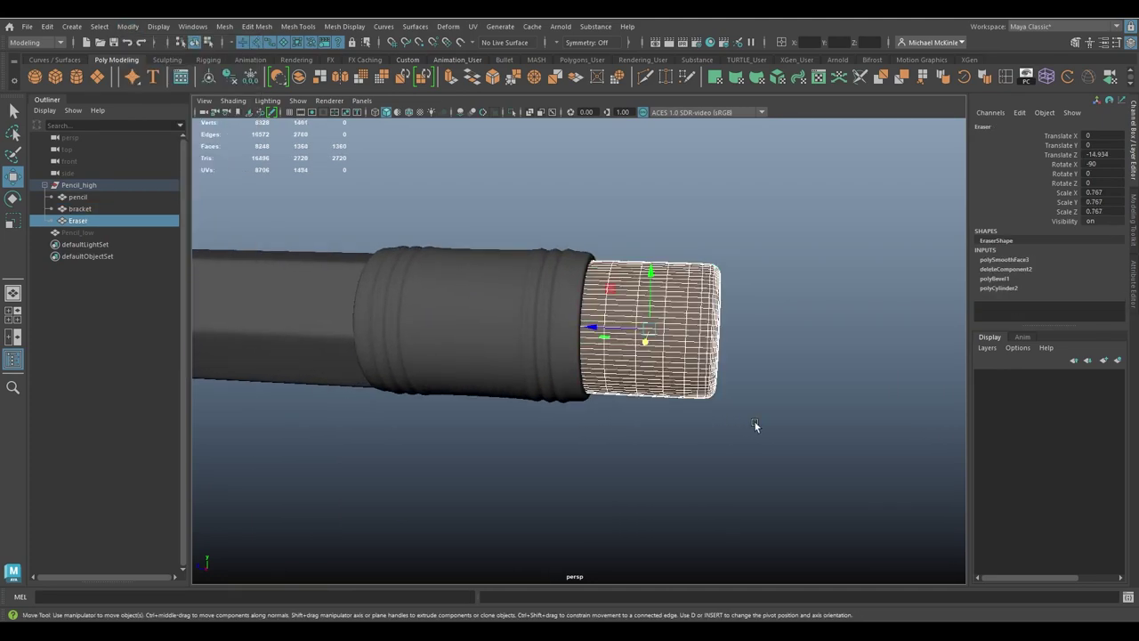
{"action": "left_click", "coordinate": [729, 402]}
{"action": "scroll", "coordinate": [846, 371], "scroll_direction": "up", "scroll_amount": 5}
{"action": "scroll", "coordinate": [846, 370], "scroll_direction": "down", "scroll_amount": 5}
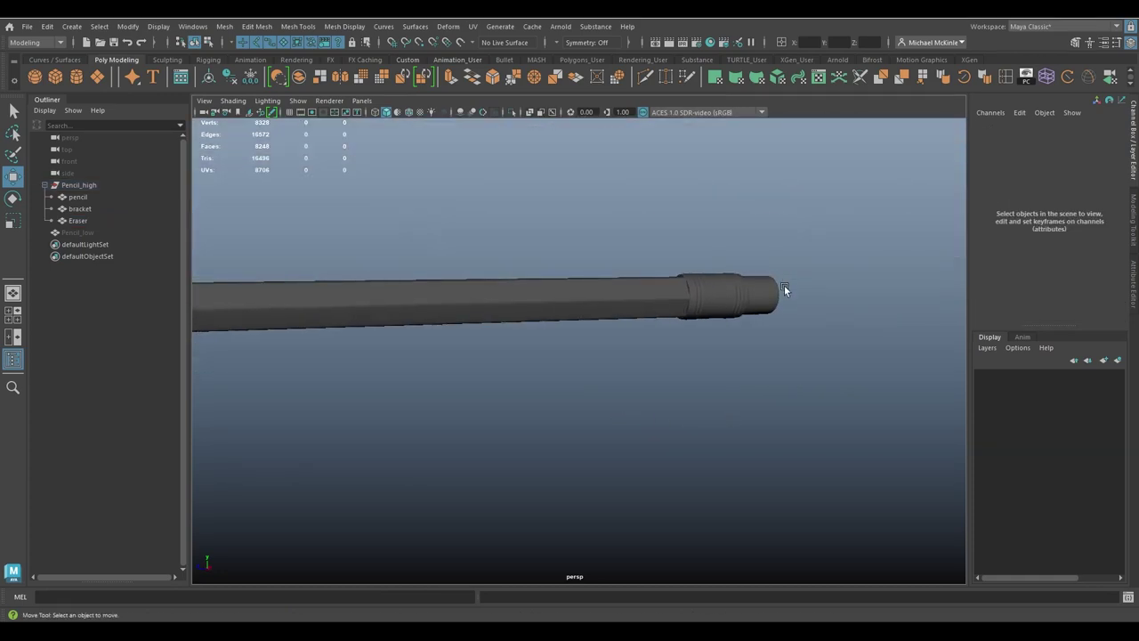
{"action": "left_click", "coordinate": [770, 299]}
{"action": "left_click", "coordinate": [712, 311]}
{"action": "left_click", "coordinate": [635, 303]}
{"action": "mouse_move", "coordinate": [686, 379]}
{"action": "left_mouse_down", "text": "alt"}
{"action": "mouse_move", "coordinate": [744, 380]}
{"action": "mouse_move", "coordinate": [697, 380]}
{"action": "mouse_move", "coordinate": [676, 365]}
{"action": "left_mouse_up", "text": "alt"}
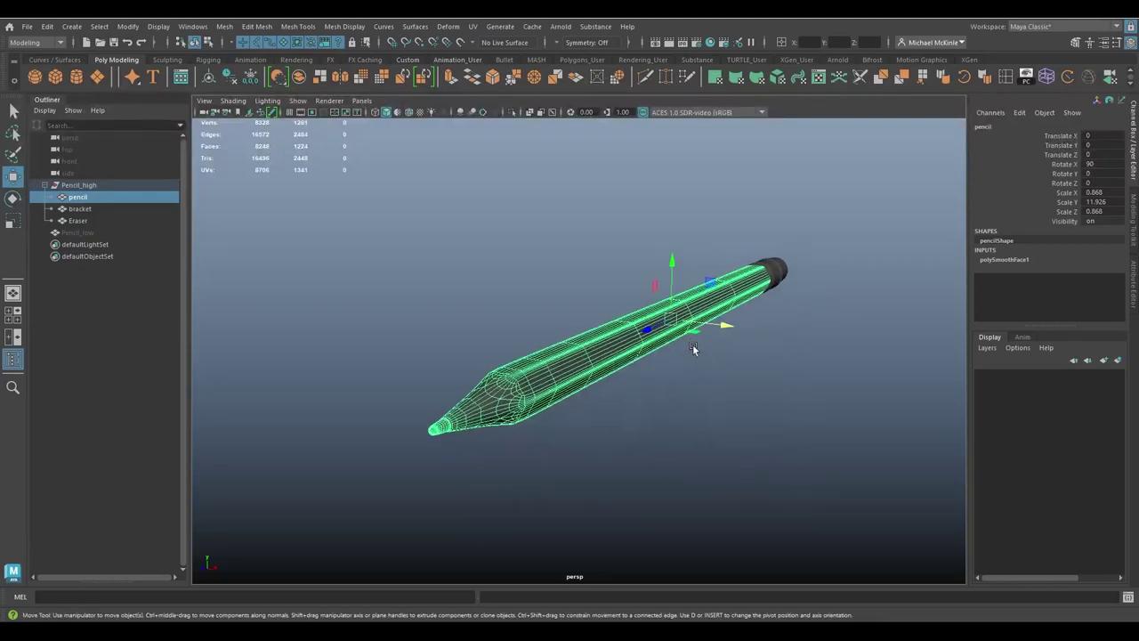
{"action": "left_click_drag", "start_coordinate": [730, 241], "coordinate": [775, 381], "text": "ctrl+shift"}
- Freeze transforms and delete history on the pieces, then export Pencil_high as pencil_high.fbx
{"action": "left_click", "coordinate": [251, 76]}
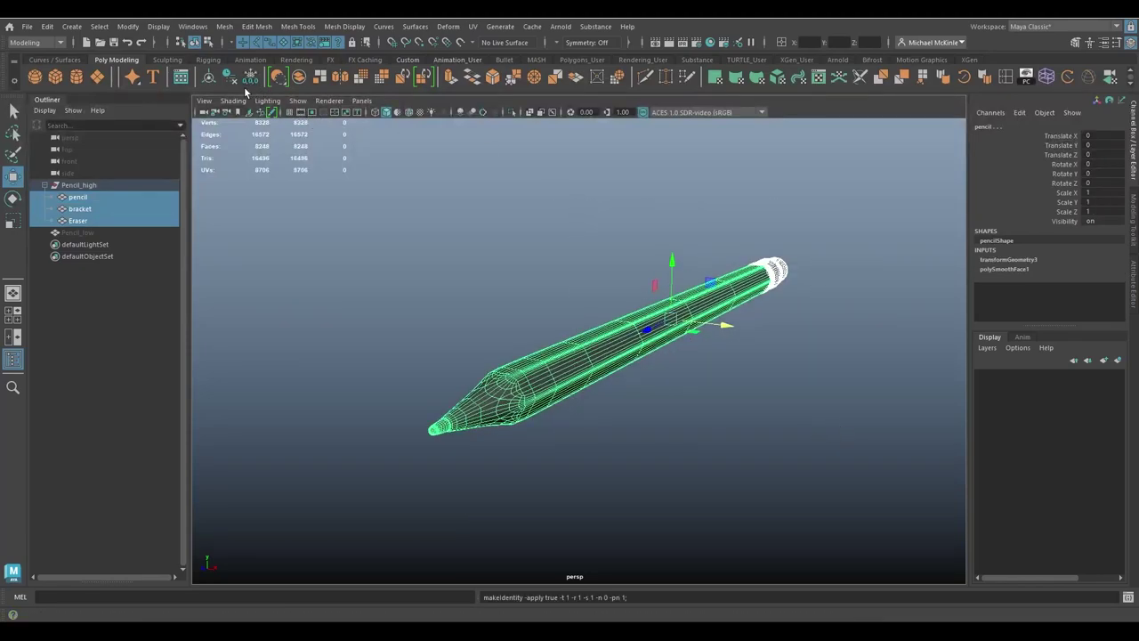
{"action": "left_click", "coordinate": [229, 77]}
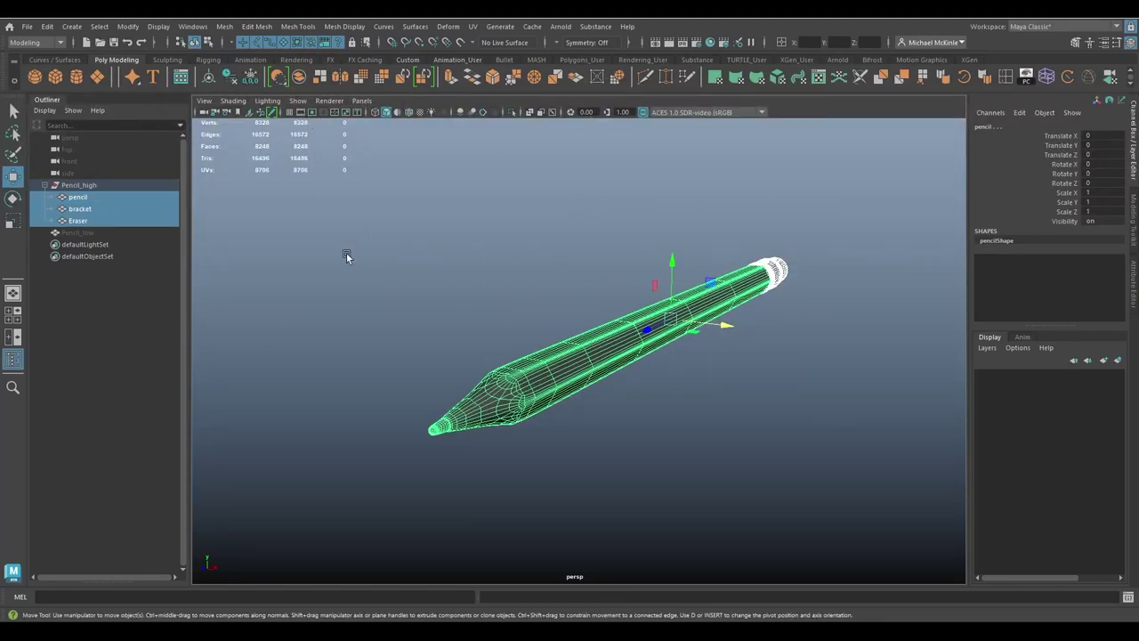
{"action": "left_click", "coordinate": [86, 185]}
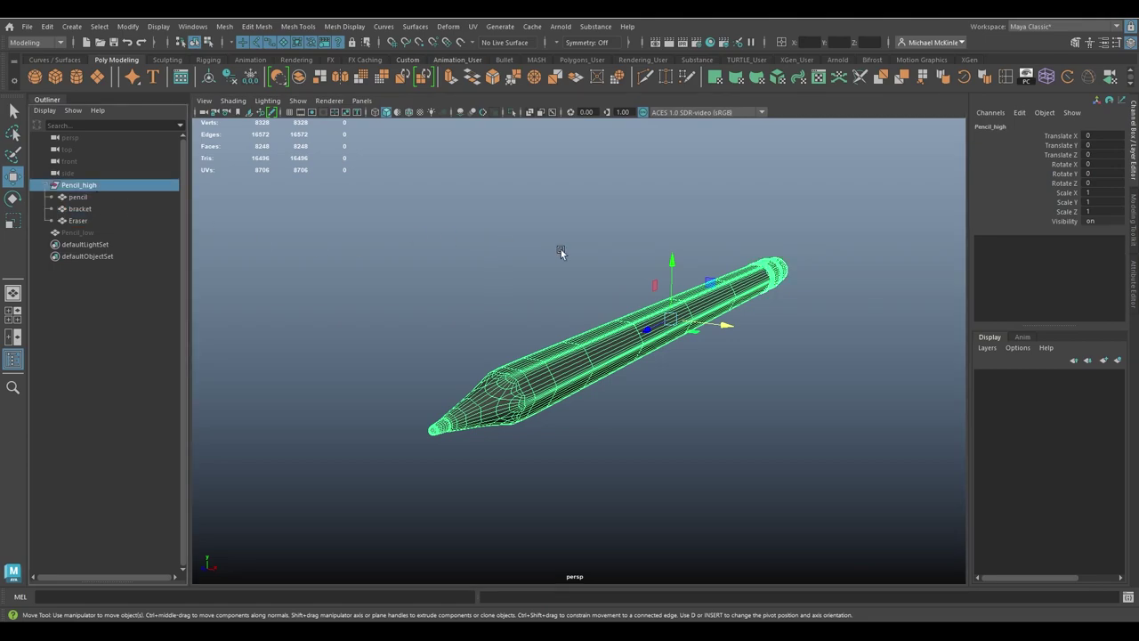
{"action": "left_click", "coordinate": [27, 30]}
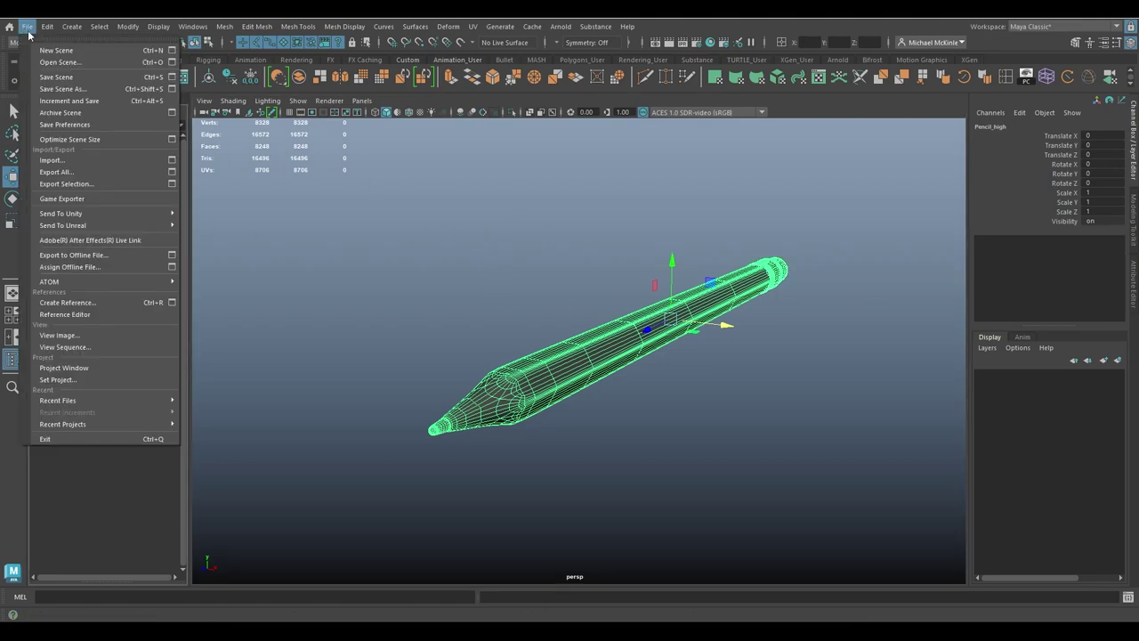
{"action": "left_click", "coordinate": [66, 184]}
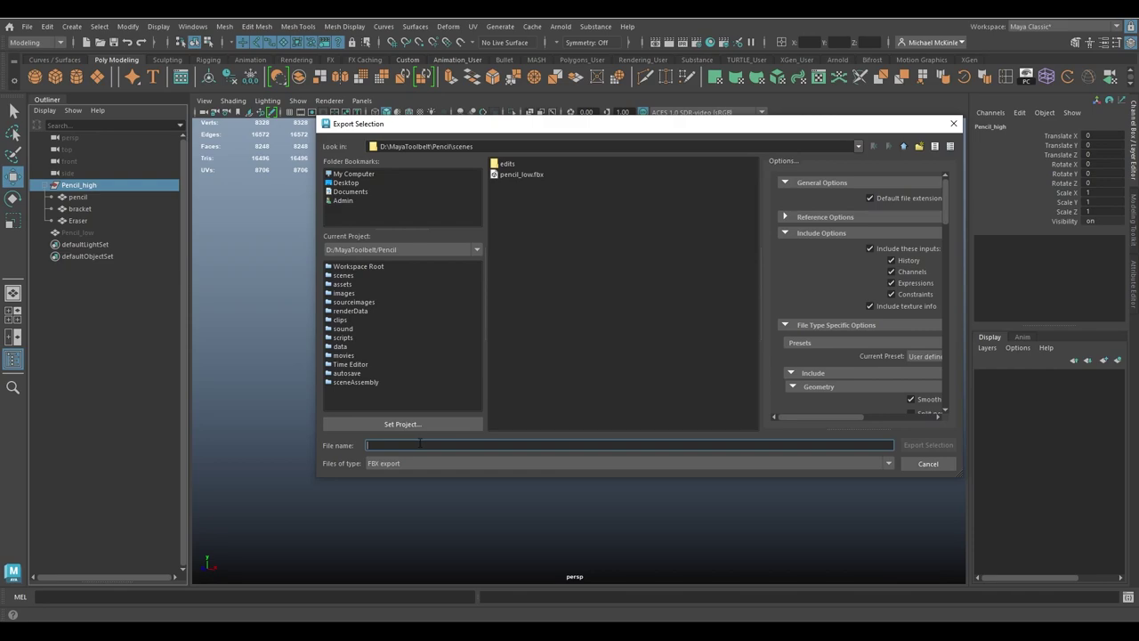
{"action": "left_click", "coordinate": [410, 442]}
{"action": "type", "text": "pencil_high"}
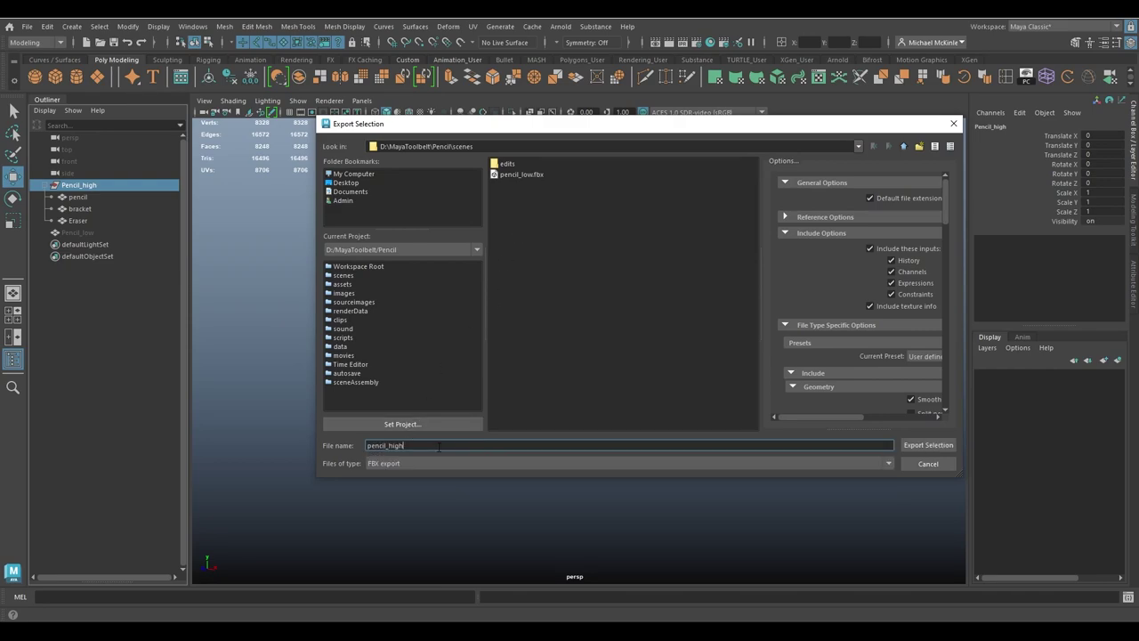
{"action": "key", "text": "Return"}
- Unhide Pencil_low and re-export it over pencil_low.fbx, confirming the overwrite
{"action": "left_click", "coordinate": [146, 232]}
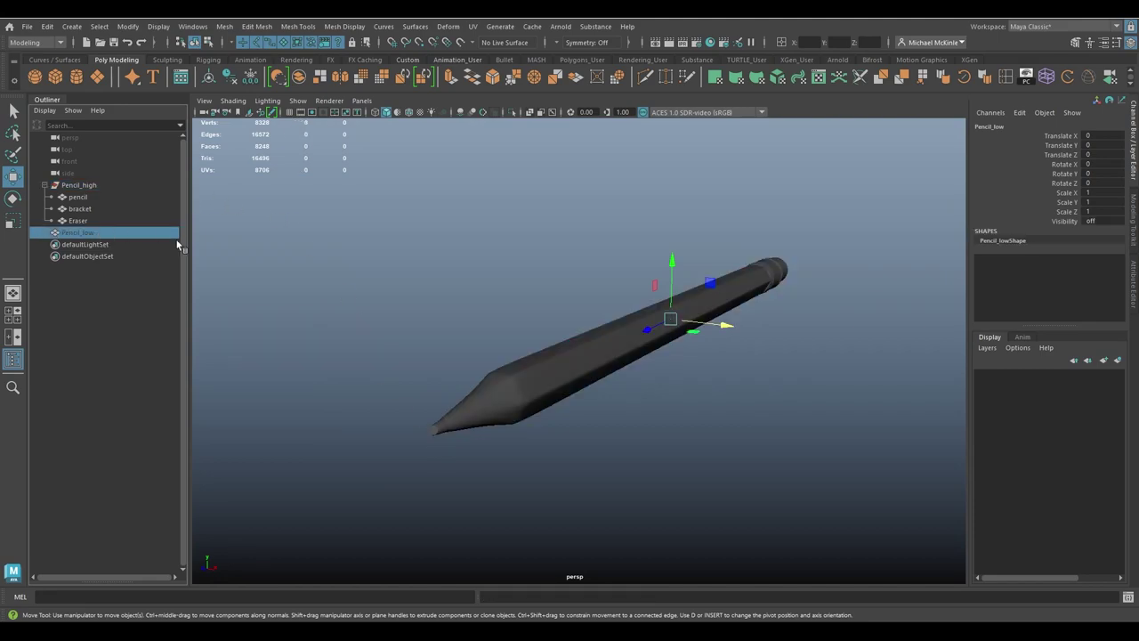
{"action": "key", "text": "shift+h"}
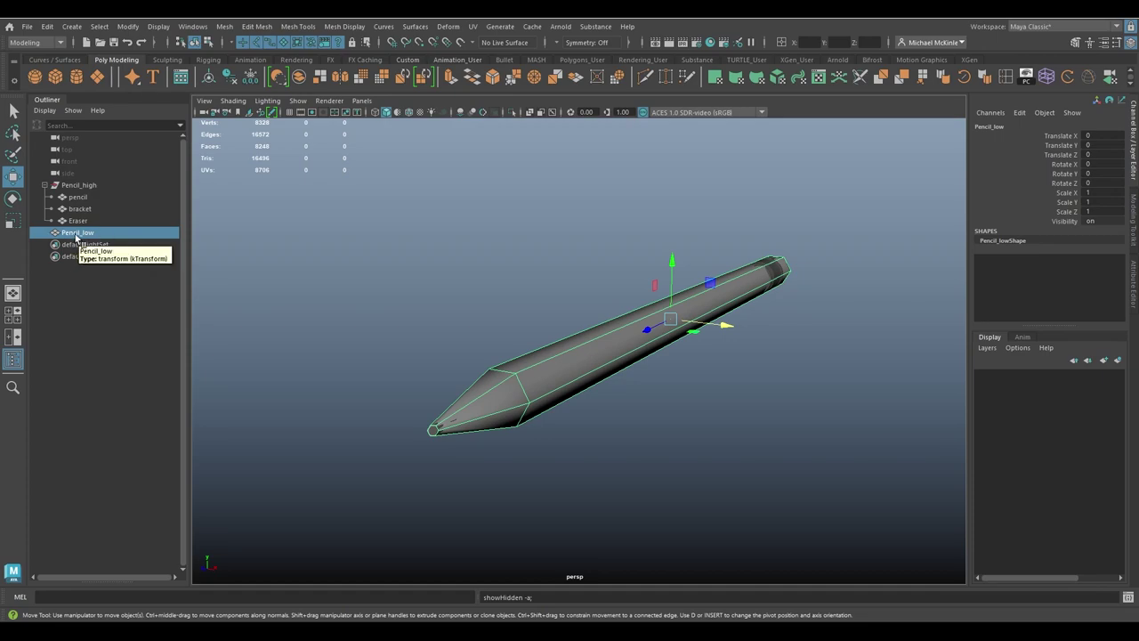
{"action": "left_click", "coordinate": [27, 26]}
{"action": "left_click", "coordinate": [75, 184]}
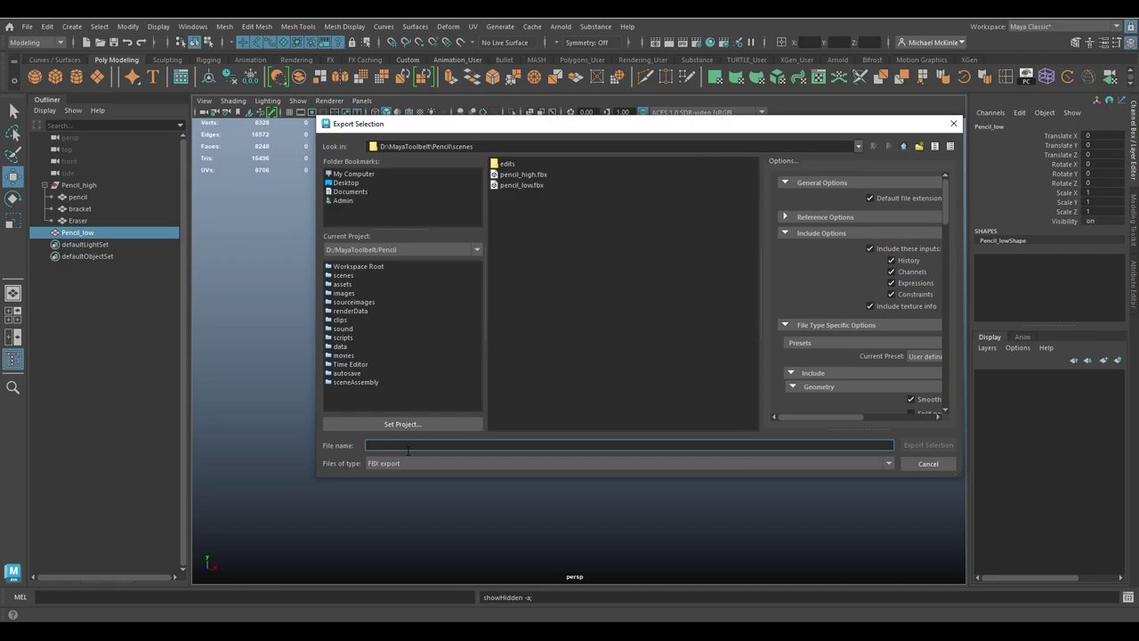
{"action": "left_click", "coordinate": [521, 184]}
{"action": "left_click", "coordinate": [913, 447]}
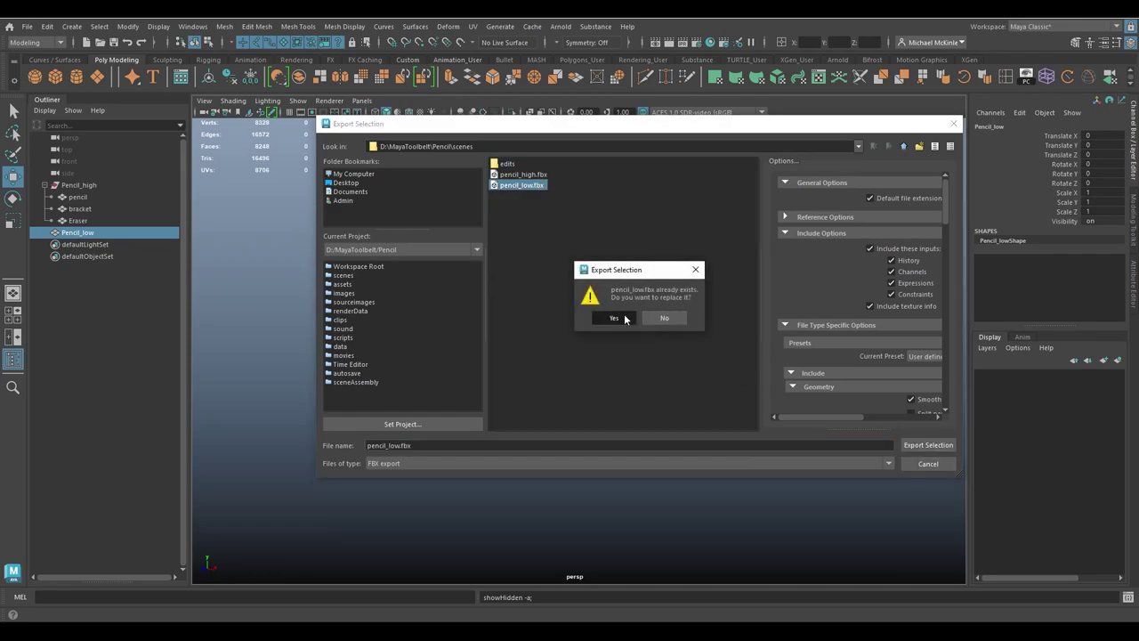
{"action": "left_click", "coordinate": [616, 319]}
{"action": "left_click", "coordinate": [625, 436]}
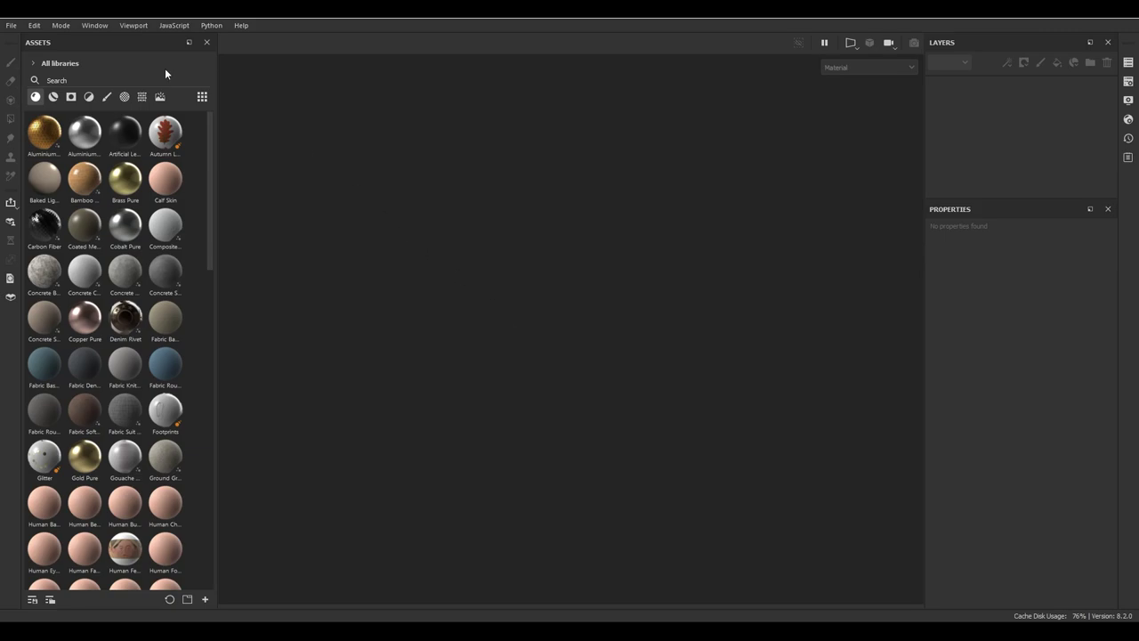
- Open the File menu in Substance 3D Painter
{"action": "left_click", "coordinate": [13, 24]}
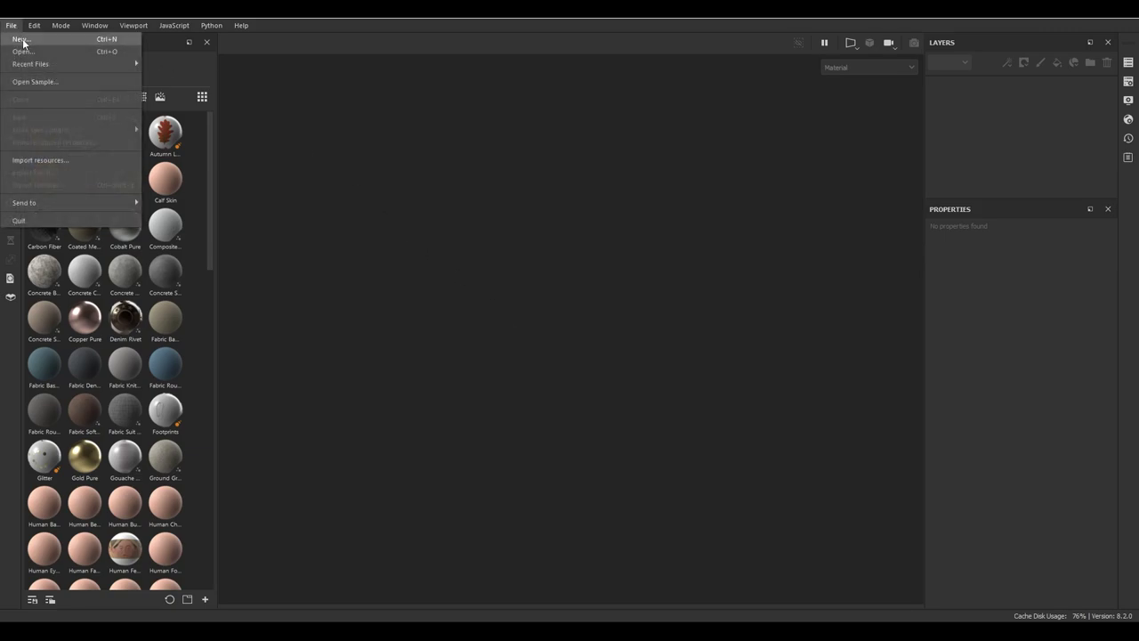
{"action": "left_click", "coordinate": [21, 40]}
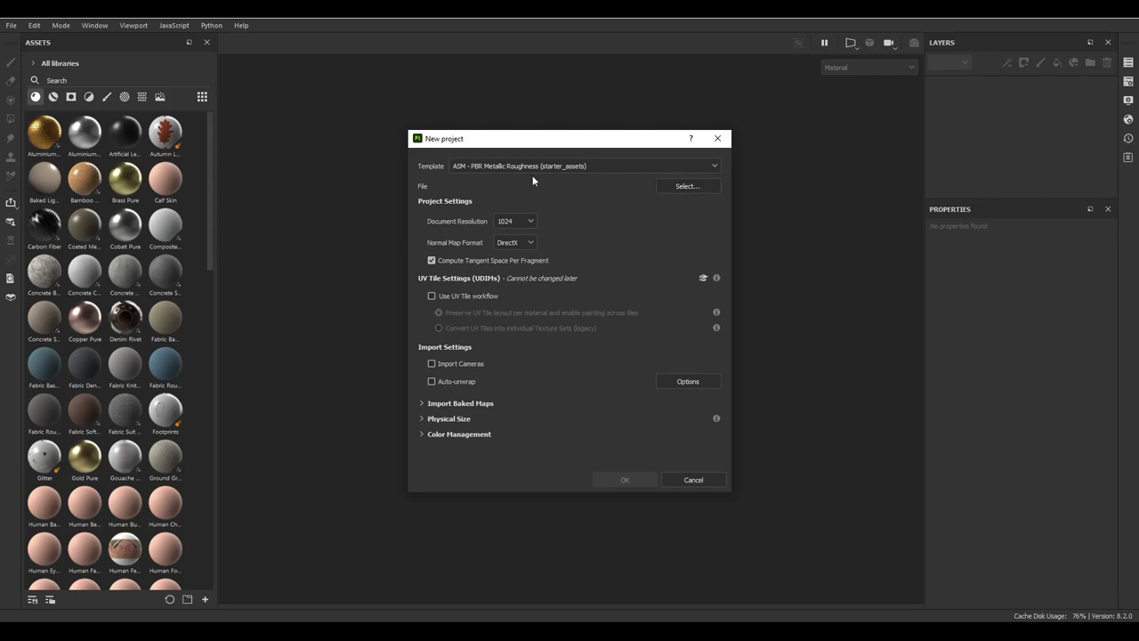
{"action": "left_click", "coordinate": [699, 187]}
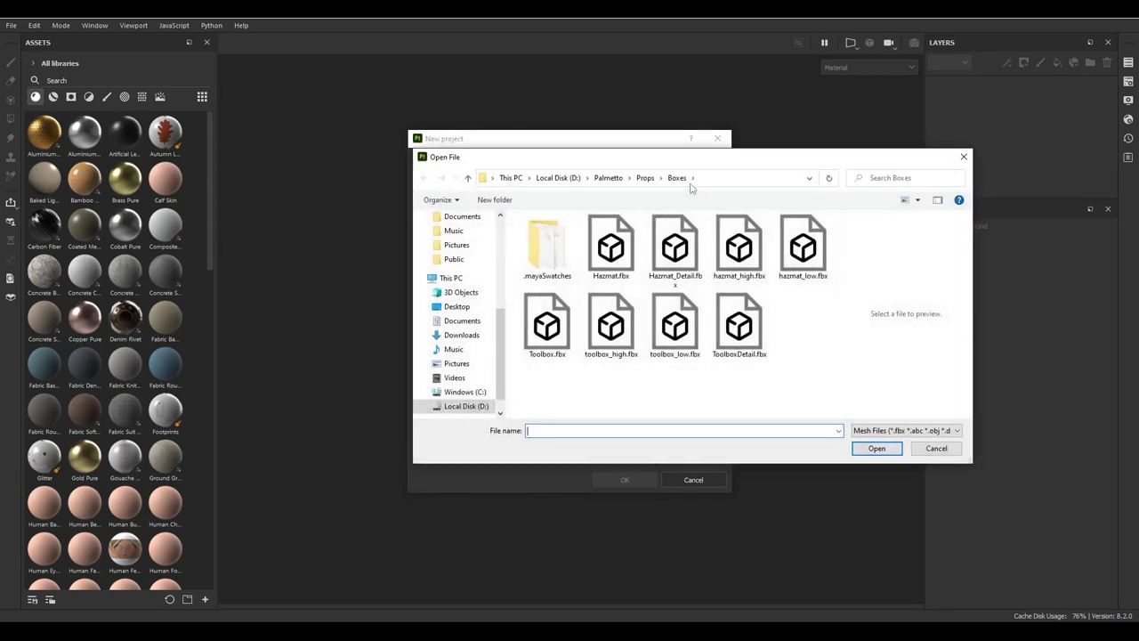
{"action": "left_click", "coordinate": [569, 178]}
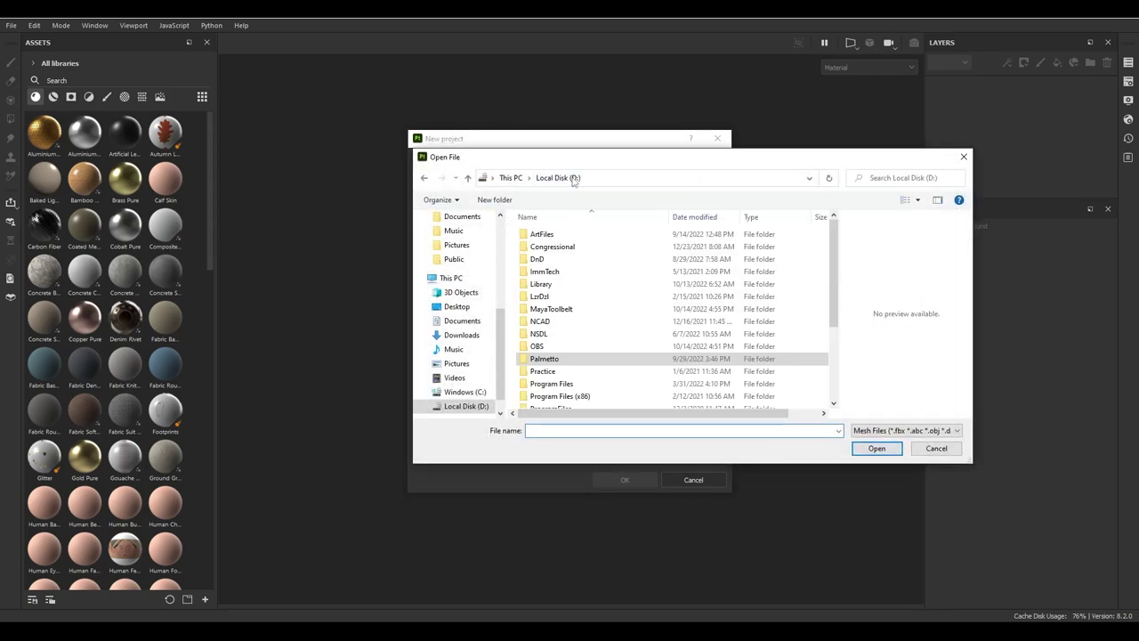
{"action": "double_click", "coordinate": [561, 310]}
{"action": "double_click", "coordinate": [540, 296]}
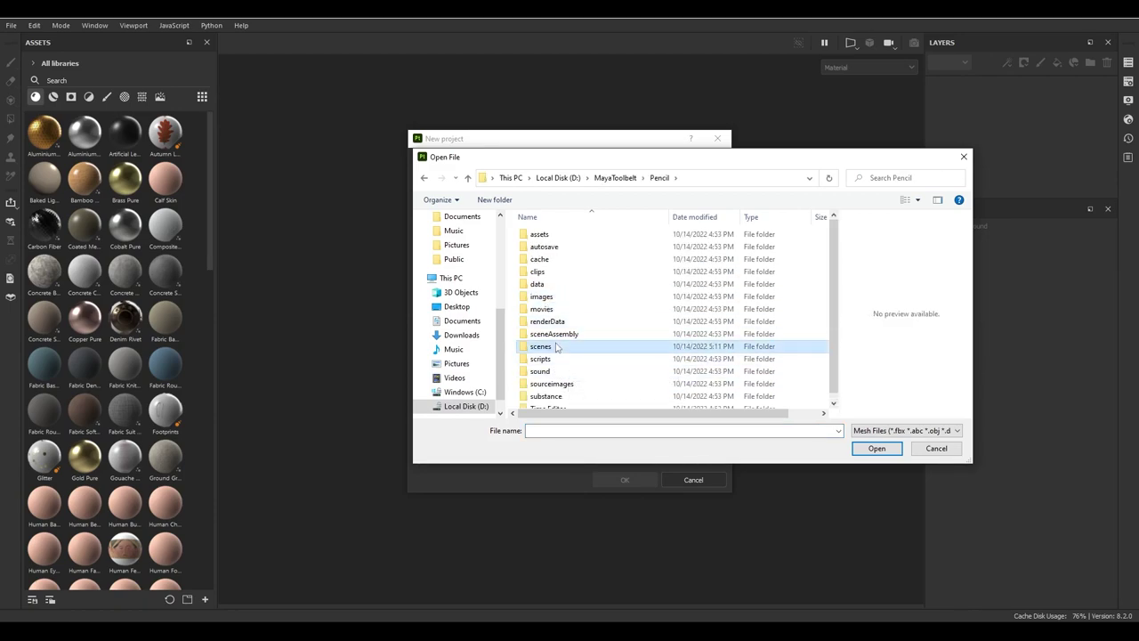
{"action": "double_click", "coordinate": [555, 347]}
{"action": "left_click", "coordinate": [550, 259]}
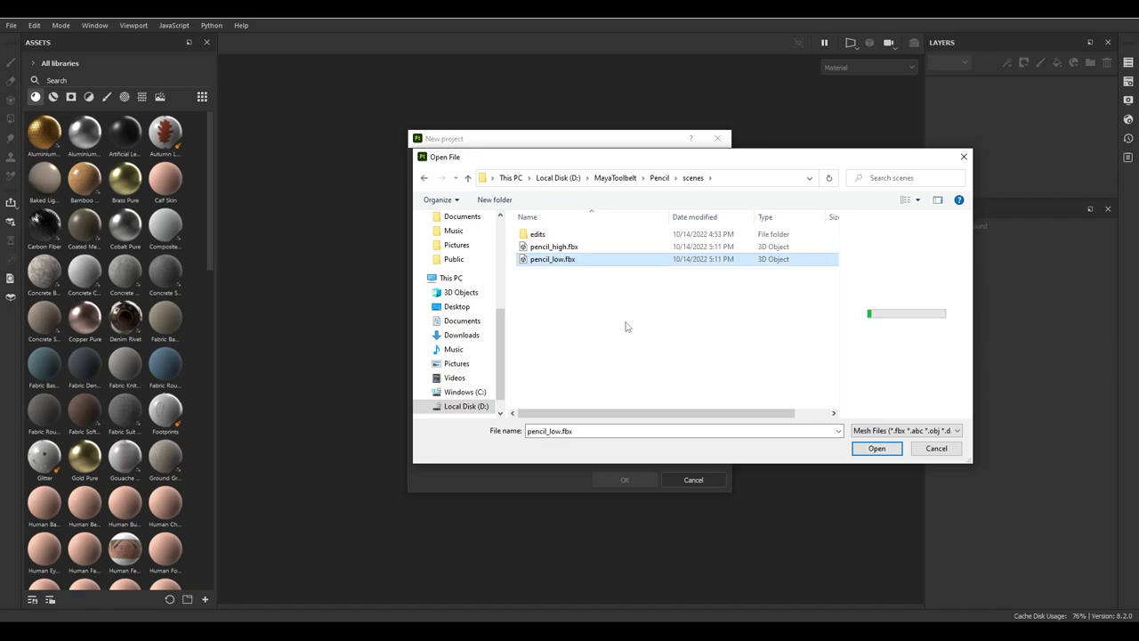
{"action": "left_click", "coordinate": [876, 448]}
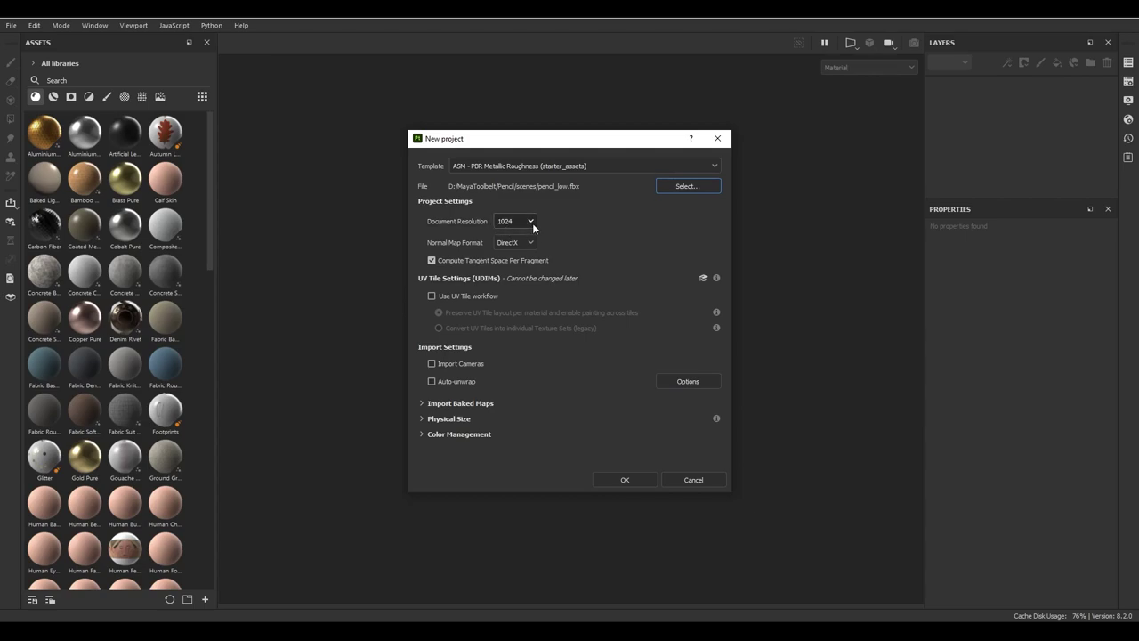
- Set Document Resolution to 2048 and confirm the new pencil_low project
{"action": "left_click", "coordinate": [504, 222]}
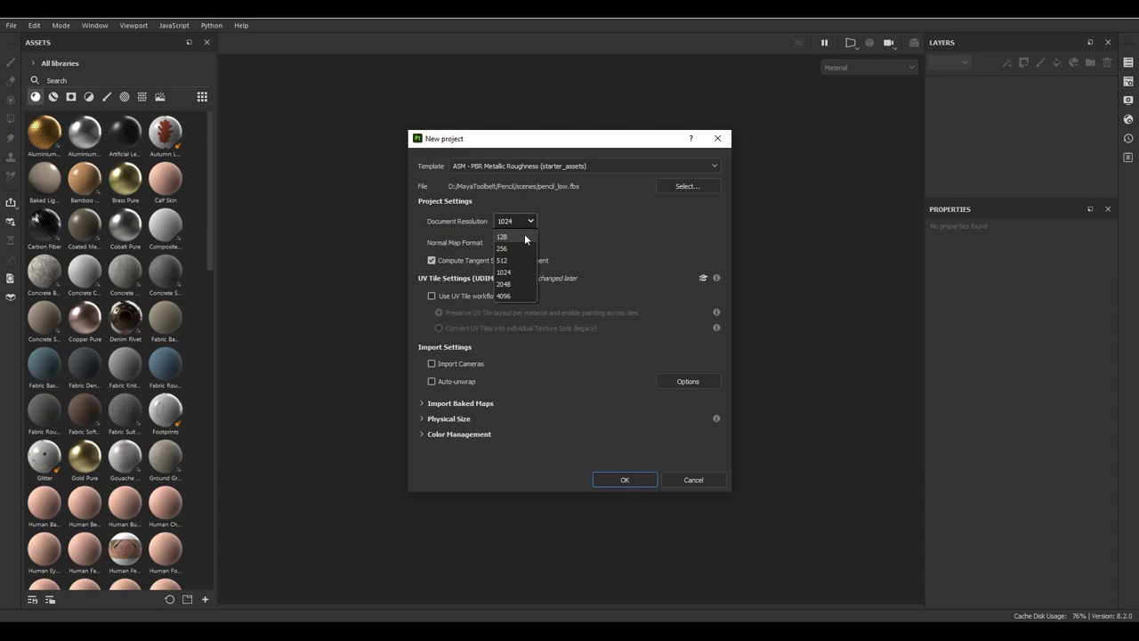
{"action": "left_click", "coordinate": [517, 283]}
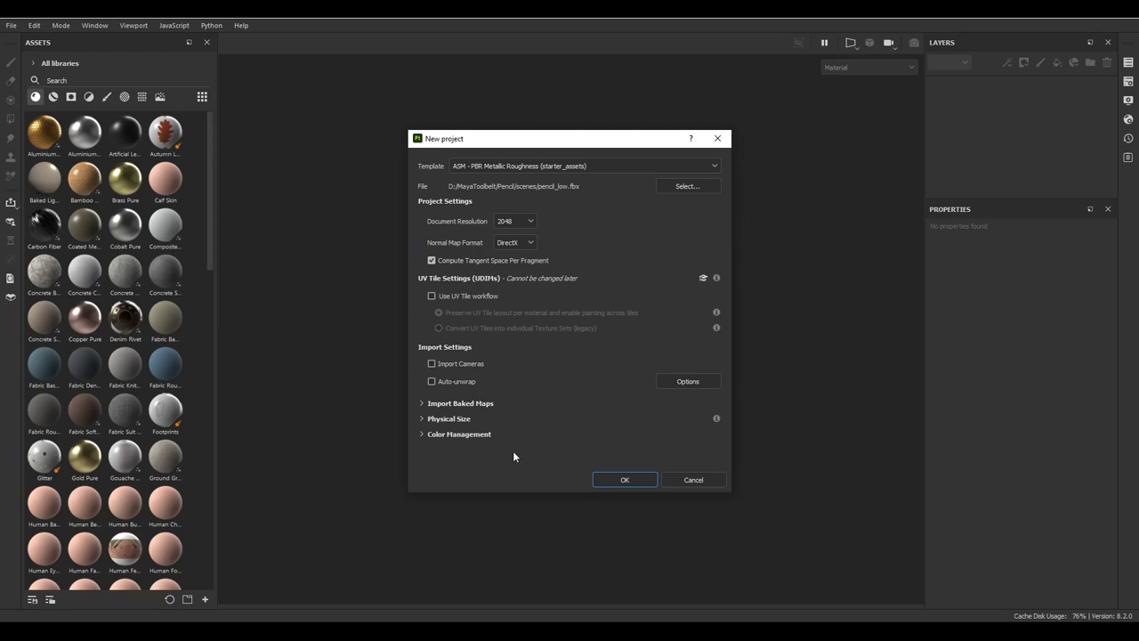
{"action": "left_click", "coordinate": [635, 481]}
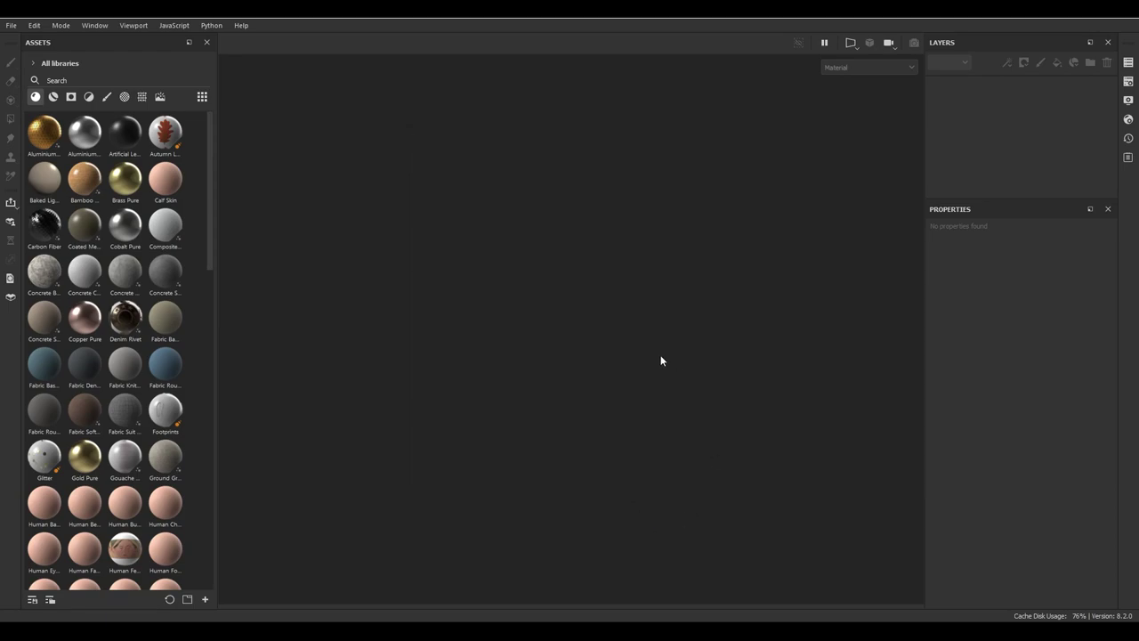
- Orbit, pan and zoom around the white pencil_low mesh for close side and diagonal views
{"action": "mouse_move", "coordinate": [676, 303]}
{"action": "left_mouse_down", "text": "alt"}
{"action": "mouse_move", "coordinate": [659, 341]}
{"action": "mouse_move", "coordinate": [605, 354]}
{"action": "mouse_move", "coordinate": [605, 369]}
{"action": "mouse_move", "coordinate": [799, 381]}
{"action": "mouse_move", "coordinate": [554, 410]}
{"action": "mouse_move", "coordinate": [562, 477]}
{"action": "mouse_move", "coordinate": [549, 546]}
{"action": "mouse_move", "coordinate": [295, 361]}
{"action": "mouse_move", "coordinate": [597, 377]}
{"action": "mouse_move", "coordinate": [643, 364]}
{"action": "mouse_move", "coordinate": [629, 382]}
{"action": "mouse_move", "coordinate": [664, 440]}
{"action": "mouse_move", "coordinate": [712, 397]}
{"action": "mouse_move", "coordinate": [737, 312]}
{"action": "mouse_move", "coordinate": [604, 394]}
{"action": "mouse_move", "coordinate": [773, 412]}
{"action": "mouse_move", "coordinate": [766, 267]}
{"action": "mouse_move", "coordinate": [730, 400]}
{"action": "mouse_move", "coordinate": [663, 374]}
{"action": "mouse_move", "coordinate": [491, 360]}
{"action": "mouse_move", "coordinate": [415, 330]}
{"action": "mouse_move", "coordinate": [691, 501]}
{"action": "mouse_move", "coordinate": [579, 428]}
{"action": "mouse_move", "coordinate": [679, 424]}
{"action": "mouse_move", "coordinate": [602, 315]}
{"action": "mouse_move", "coordinate": [819, 443]}
{"action": "mouse_move", "coordinate": [628, 383]}
{"action": "mouse_move", "coordinate": [819, 409]}
{"action": "mouse_move", "coordinate": [564, 400]}
{"action": "mouse_move", "coordinate": [684, 409]}
{"action": "mouse_move", "coordinate": [631, 390]}
{"action": "mouse_move", "coordinate": [732, 341]}
{"action": "mouse_move", "coordinate": [689, 453]}
{"action": "mouse_move", "coordinate": [715, 400]}
{"action": "mouse_move", "coordinate": [922, 371]}
{"action": "mouse_move", "coordinate": [738, 412]}
{"action": "mouse_move", "coordinate": [671, 359]}
{"action": "mouse_move", "coordinate": [813, 457]}
{"action": "mouse_move", "coordinate": [666, 420]}
{"action": "mouse_move", "coordinate": [754, 428]}
{"action": "mouse_move", "coordinate": [783, 504]}
{"action": "mouse_move", "coordinate": [592, 389]}
{"action": "mouse_move", "coordinate": [592, 373]}
{"action": "mouse_move", "coordinate": [638, 365]}
{"action": "left_mouse_up", "text": "alt"}
{"action": "mouse_move", "coordinate": [671, 392]}
{"action": "middle_mouse_down", "text": "alt"}
{"action": "mouse_move", "coordinate": [418, 376]}
{"action": "mouse_move", "coordinate": [806, 436]}
{"action": "middle_mouse_up", "text": "alt"}
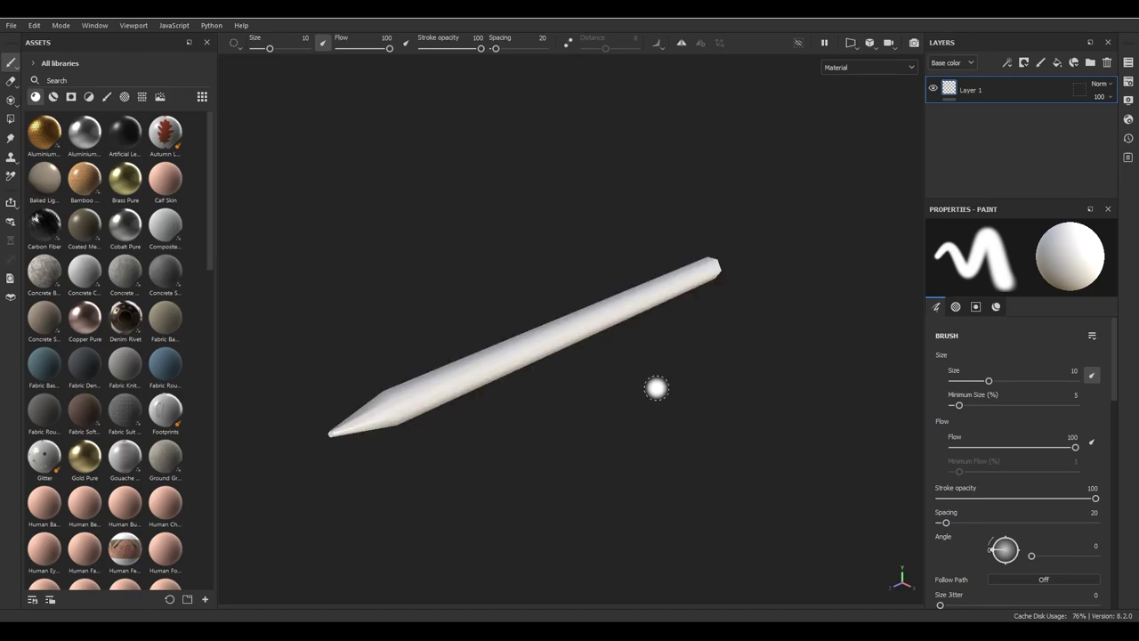
{"action": "right_click_drag", "start_coordinate": [805, 436], "coordinate": [806, 392], "text": "alt"}
{"action": "mouse_move", "coordinate": [805, 392]}
{"action": "left_mouse_down", "text": "alt"}
{"action": "mouse_move", "coordinate": [651, 371]}
{"action": "mouse_move", "coordinate": [811, 354]}
{"action": "mouse_move", "coordinate": [579, 350]}
{"action": "mouse_move", "coordinate": [631, 323]}
{"action": "mouse_move", "coordinate": [496, 354]}
{"action": "left_mouse_up", "text": "alt"}
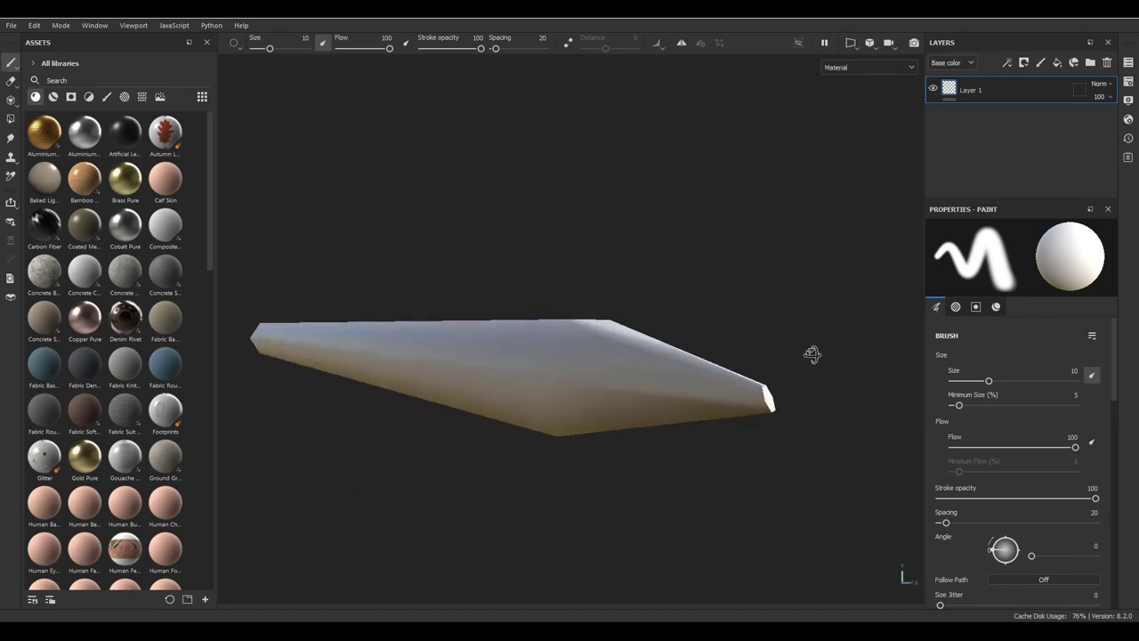
{"action": "middle_click_drag", "start_coordinate": [495, 354], "coordinate": [429, 386], "text": "alt"}
{"action": "mouse_move", "coordinate": [429, 386]}
{"action": "left_mouse_down", "text": "alt"}
{"action": "mouse_move", "coordinate": [725, 483]}
{"action": "mouse_move", "coordinate": [638, 437]}
{"action": "mouse_move", "coordinate": [724, 453]}
{"action": "mouse_move", "coordinate": [677, 418]}
{"action": "mouse_move", "coordinate": [554, 401]}
{"action": "mouse_move", "coordinate": [709, 344]}
{"action": "mouse_move", "coordinate": [786, 338]}
{"action": "mouse_move", "coordinate": [755, 355]}
{"action": "mouse_move", "coordinate": [763, 333]}
{"action": "mouse_move", "coordinate": [746, 336]}
{"action": "left_mouse_up", "text": "alt"}
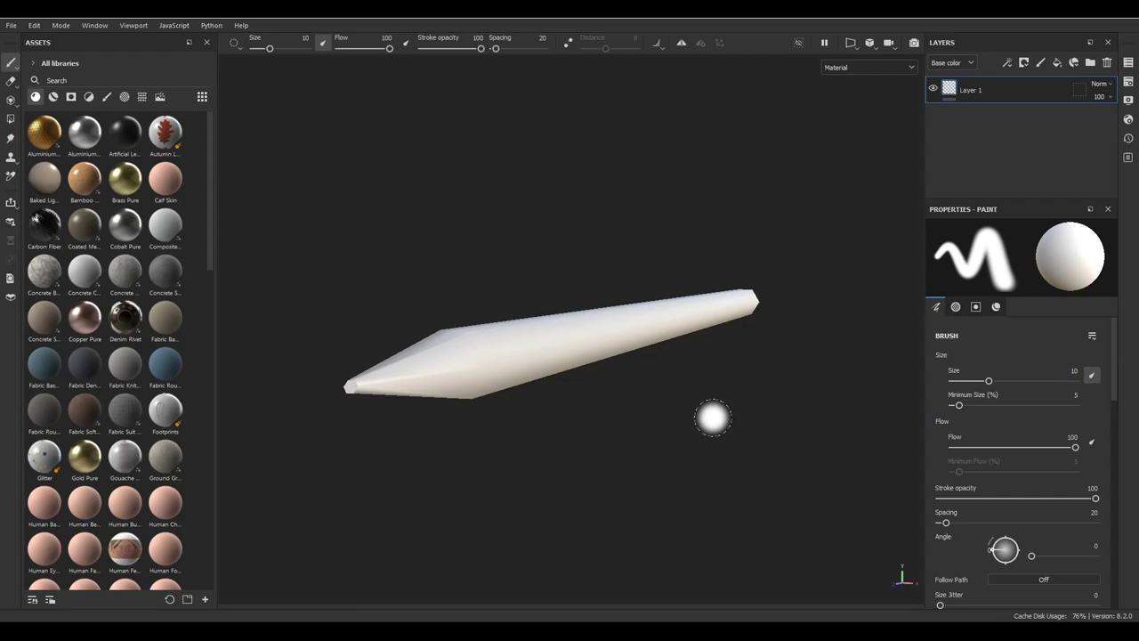
- Open Bake Mesh Maps from Texture Set Settings and set the output size to 2048
{"action": "left_click", "coordinate": [1128, 82]}
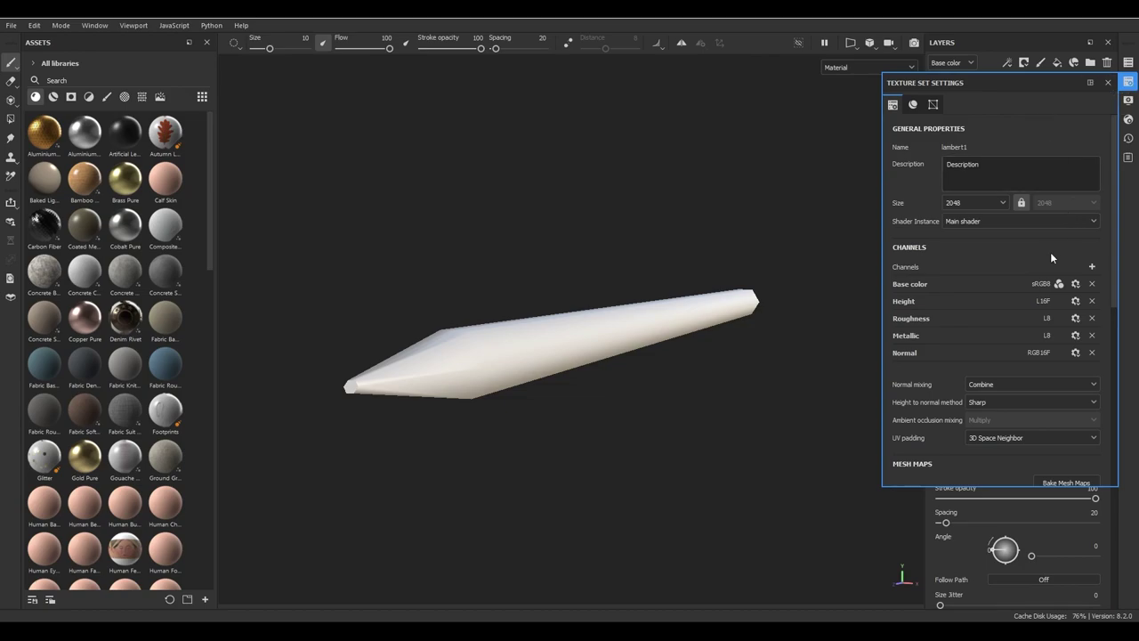
{"action": "scroll", "coordinate": [1014, 258], "scroll_direction": "down", "scroll_amount": 2}
{"action": "scroll", "coordinate": [1015, 259], "scroll_direction": "down", "scroll_amount": 2}
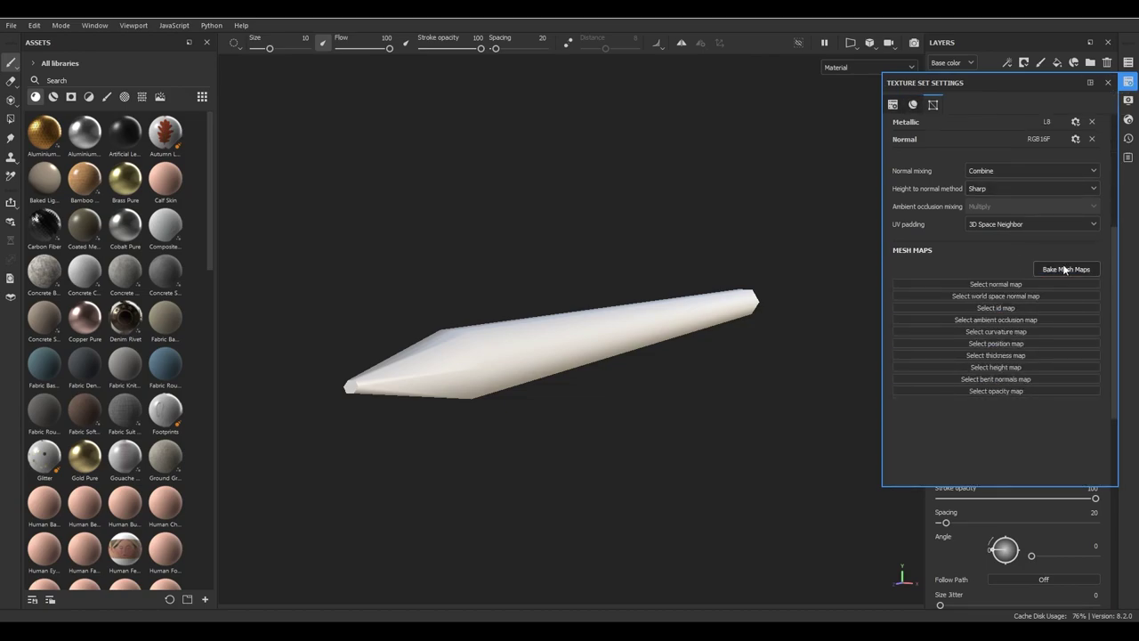
{"action": "left_click", "coordinate": [1078, 271]}
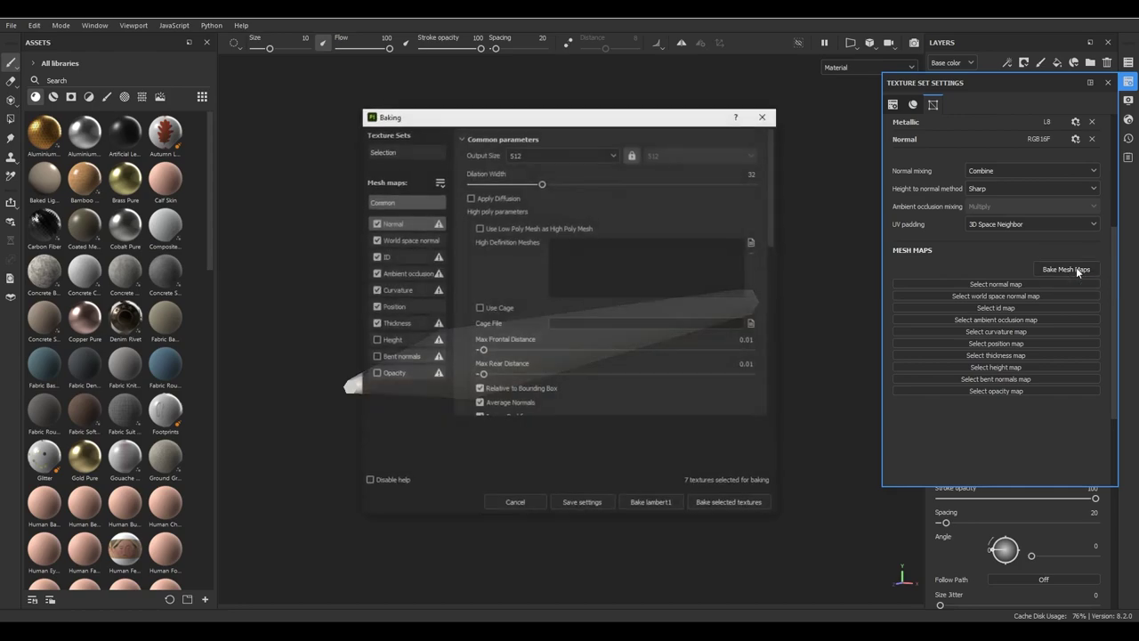
{"action": "left_click_drag", "start_coordinate": [514, 118], "coordinate": [562, 93]}
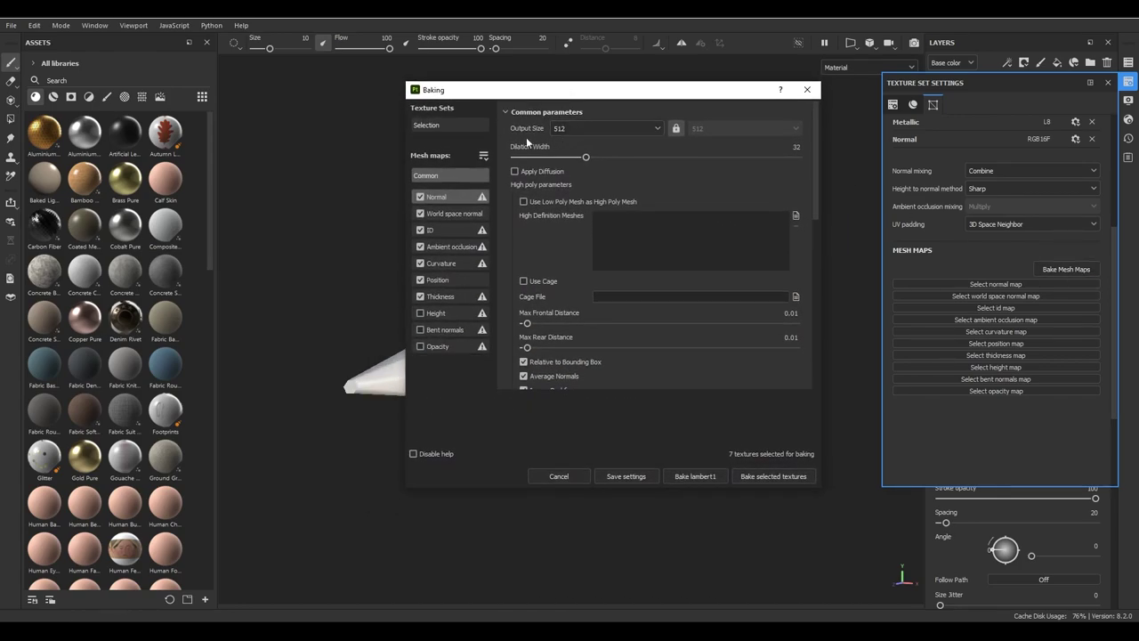
{"action": "left_click", "coordinate": [656, 130]}
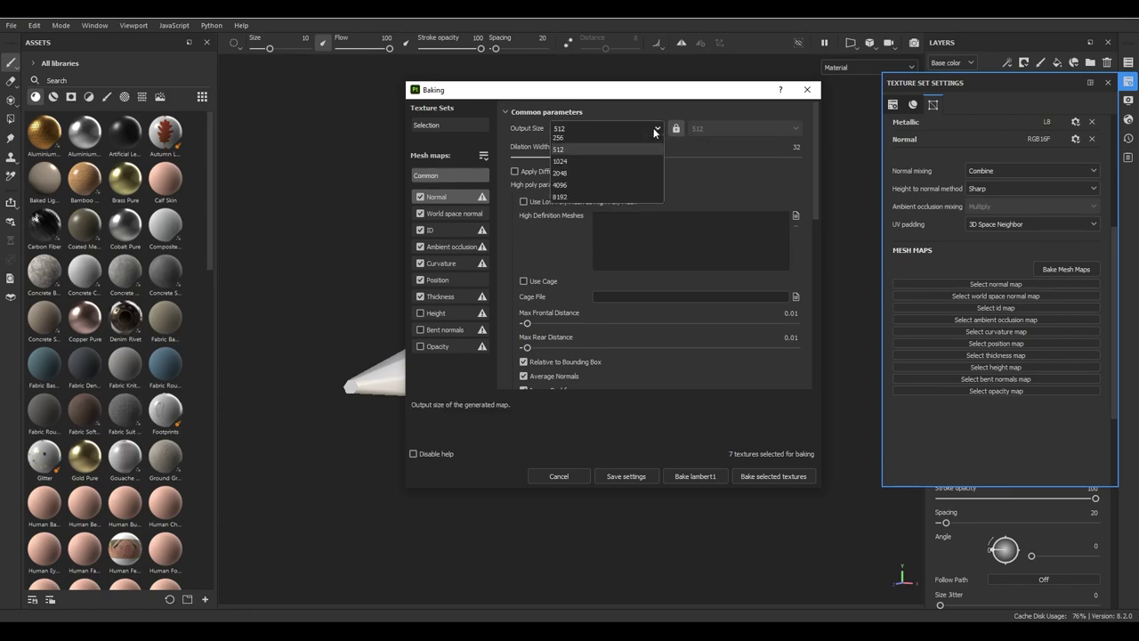
{"action": "left_click", "coordinate": [581, 214]}
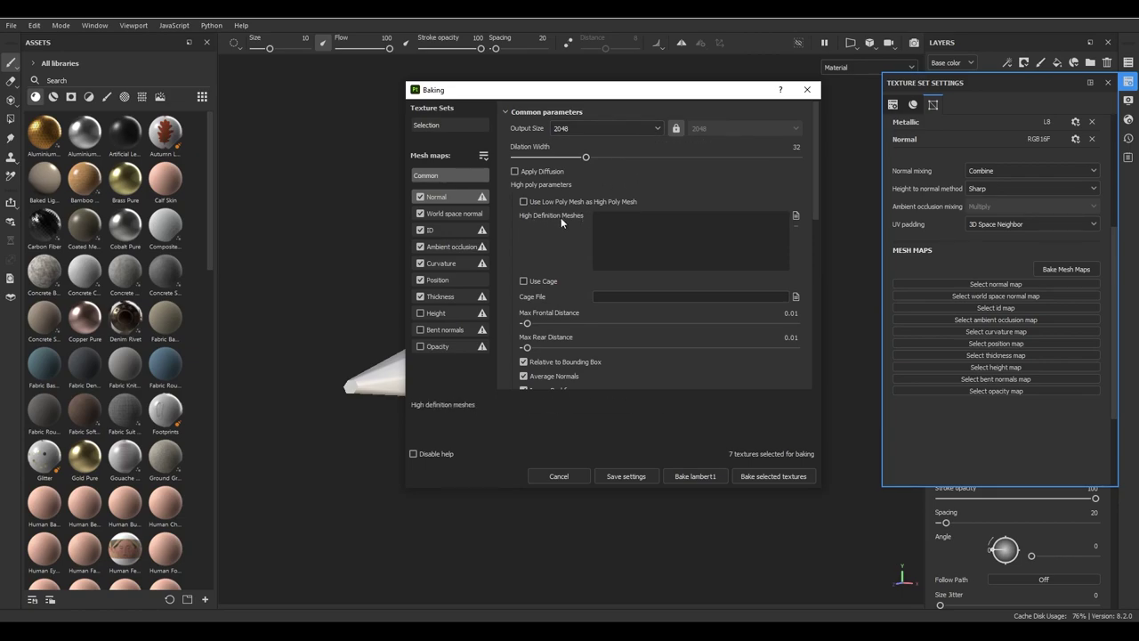
- Add pencil_high.fbx as the high definition mesh and bake the checked maps
{"action": "left_click", "coordinate": [795, 218]}
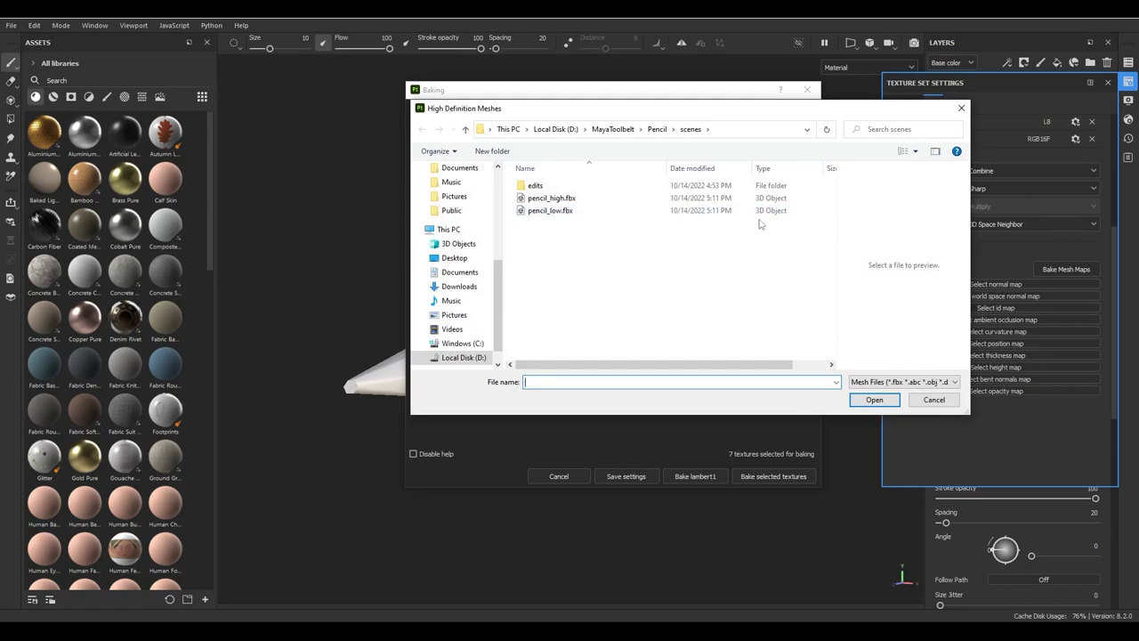
{"action": "left_click", "coordinate": [592, 198]}
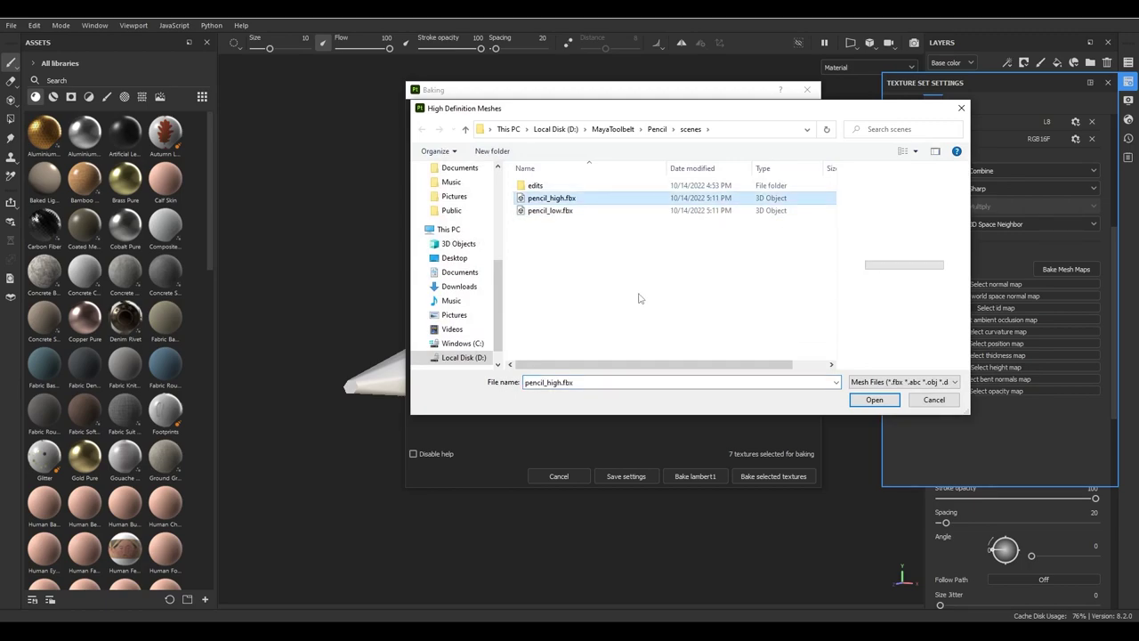
{"action": "left_click", "coordinate": [863, 404]}
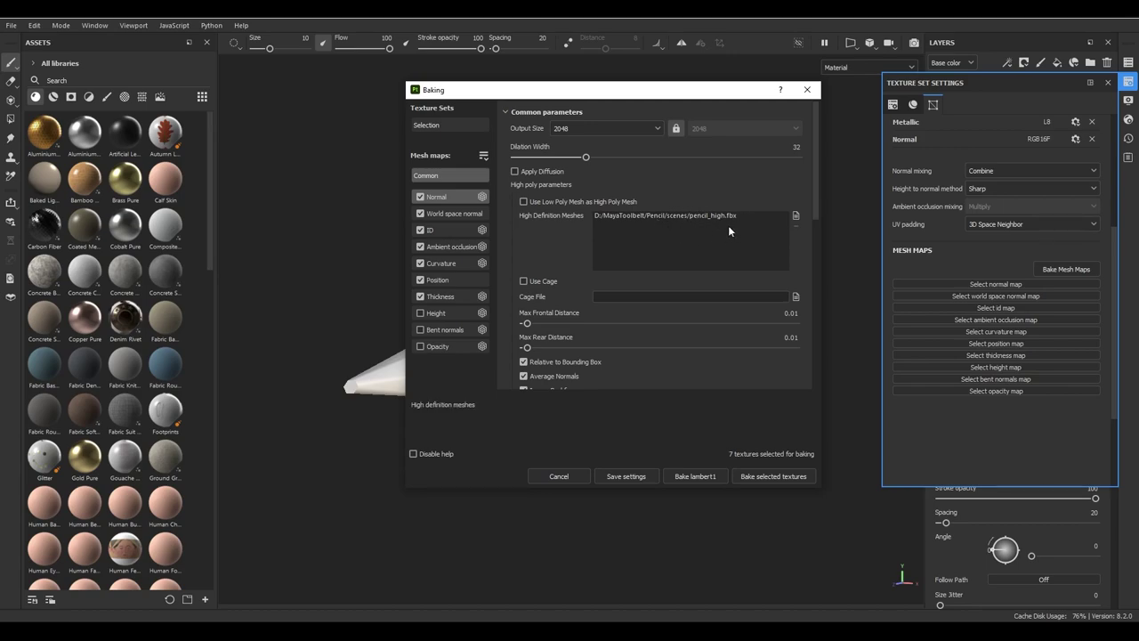
{"action": "scroll", "coordinate": [678, 249], "scroll_direction": "down", "scroll_amount": 5}
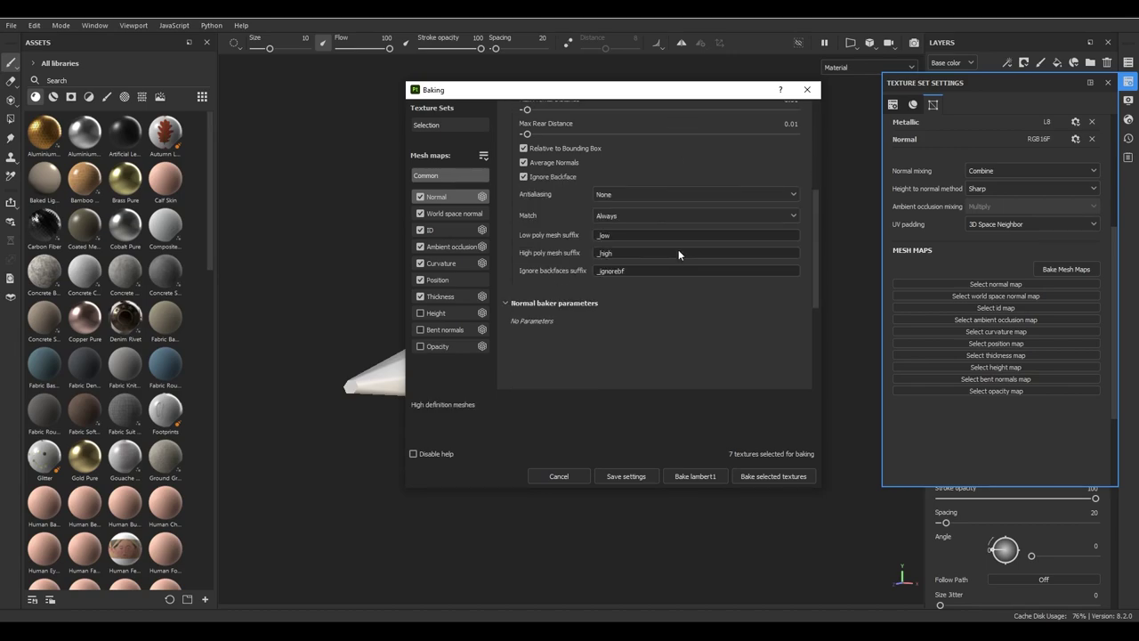
{"action": "scroll", "coordinate": [678, 249], "scroll_direction": "up", "scroll_amount": 5}
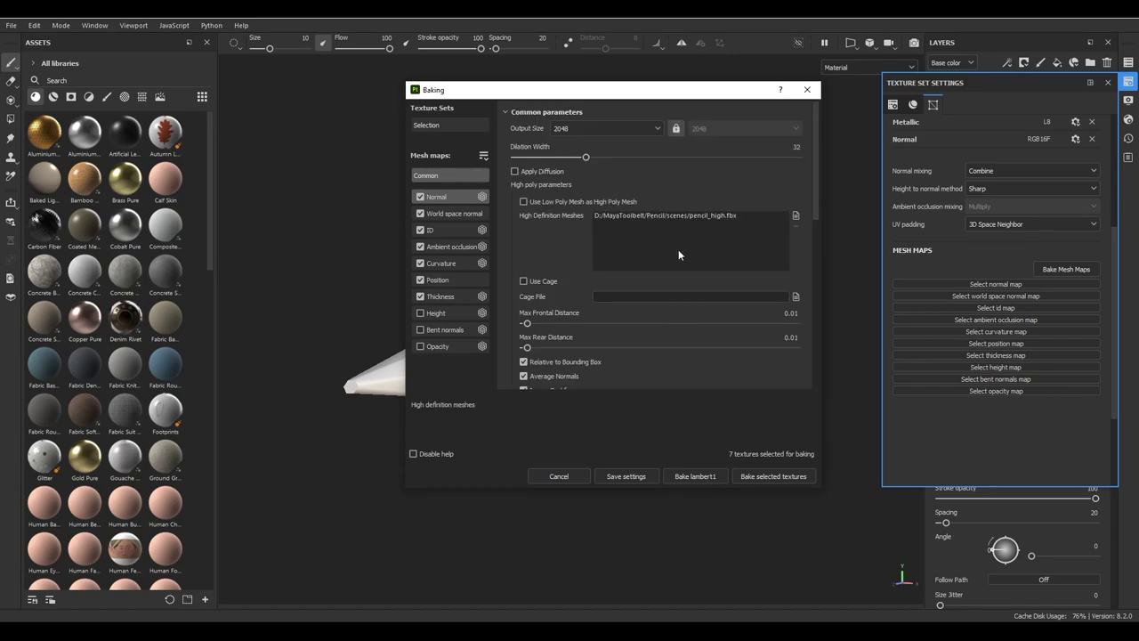
{"action": "left_click", "coordinate": [774, 476]}
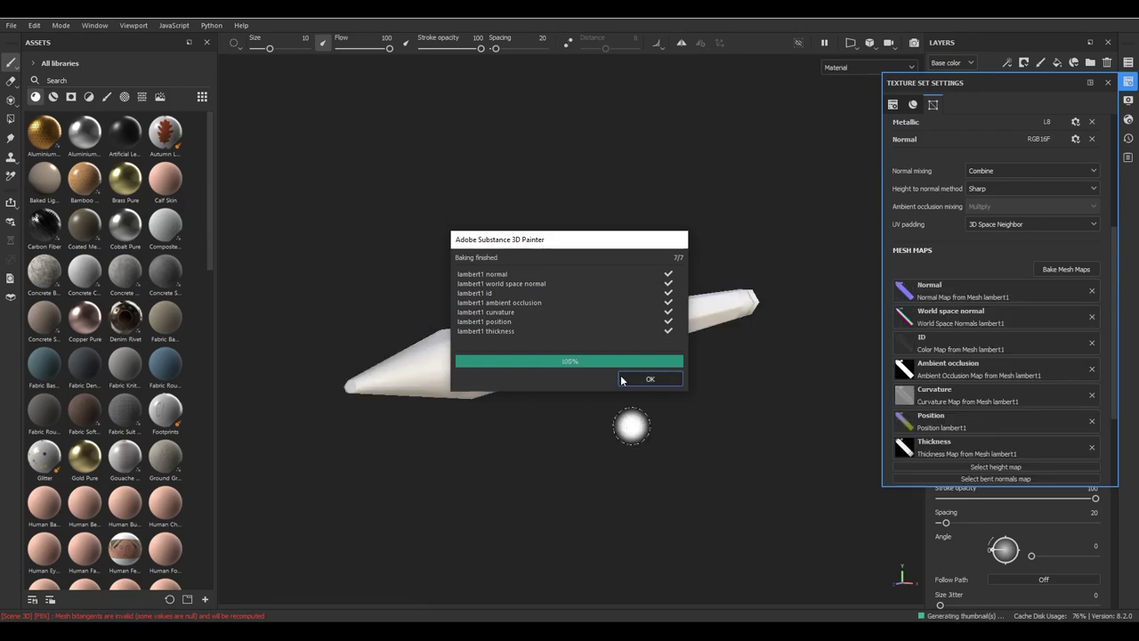
- Dismiss the baking report and orbit around the pencil to inspect the tip's shading
{"action": "left_click", "coordinate": [650, 380]}
{"action": "mouse_move", "coordinate": [699, 382]}
{"action": "left_mouse_down", "text": "alt"}
{"action": "mouse_move", "coordinate": [534, 483]}
{"action": "mouse_move", "coordinate": [605, 452]}
{"action": "mouse_move", "coordinate": [735, 330]}
{"action": "mouse_move", "coordinate": [852, 388]}
{"action": "mouse_move", "coordinate": [744, 488]}
{"action": "mouse_move", "coordinate": [609, 523]}
{"action": "mouse_move", "coordinate": [679, 384]}
{"action": "mouse_move", "coordinate": [655, 382]}
{"action": "mouse_move", "coordinate": [704, 401]}
{"action": "mouse_move", "coordinate": [626, 448]}
{"action": "mouse_move", "coordinate": [595, 376]}
{"action": "mouse_move", "coordinate": [643, 400]}
{"action": "mouse_move", "coordinate": [747, 234]}
{"action": "mouse_move", "coordinate": [646, 274]}
{"action": "mouse_move", "coordinate": [475, 386]}
{"action": "mouse_move", "coordinate": [536, 549]}
{"action": "mouse_move", "coordinate": [735, 448]}
{"action": "mouse_move", "coordinate": [772, 369]}
{"action": "mouse_move", "coordinate": [638, 422]}
{"action": "mouse_move", "coordinate": [617, 460]}
{"action": "mouse_move", "coordinate": [583, 463]}
{"action": "mouse_move", "coordinate": [588, 475]}
{"action": "mouse_move", "coordinate": [478, 475]}
{"action": "mouse_move", "coordinate": [803, 473]}
{"action": "mouse_move", "coordinate": [501, 473]}
{"action": "mouse_move", "coordinate": [645, 472]}
{"action": "left_mouse_up", "text": "alt"}
{"action": "middle_click_drag", "start_coordinate": [613, 440], "coordinate": [520, 415], "text": "alt"}
{"action": "mouse_move", "coordinate": [520, 415]}
{"action": "left_mouse_down", "text": "alt"}
{"action": "mouse_move", "coordinate": [541, 453]}
{"action": "mouse_move", "coordinate": [582, 407]}
{"action": "mouse_move", "coordinate": [613, 460]}
{"action": "mouse_move", "coordinate": [494, 494]}
{"action": "mouse_move", "coordinate": [590, 470]}
{"action": "mouse_move", "coordinate": [603, 487]}
{"action": "left_mouse_up", "text": "alt"}
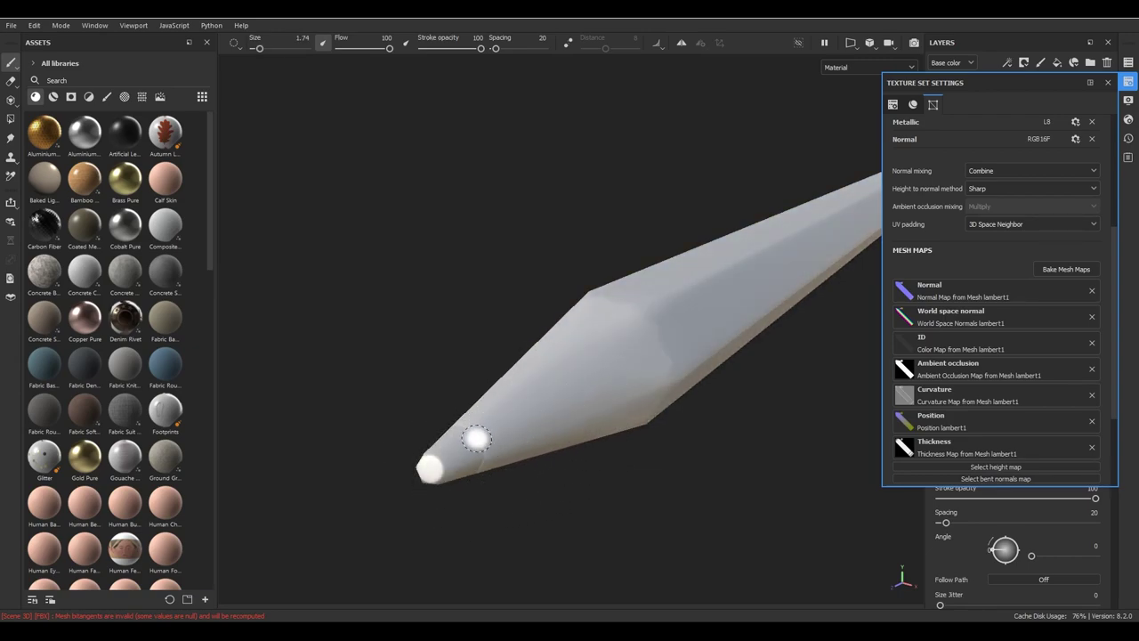
{"action": "mouse_move", "coordinate": [513, 456]}
{"action": "left_mouse_down", "text": "alt"}
{"action": "mouse_move", "coordinate": [554, 522]}
{"action": "mouse_move", "coordinate": [542, 542]}
{"action": "mouse_move", "coordinate": [528, 377]}
{"action": "mouse_move", "coordinate": [726, 382]}
{"action": "mouse_move", "coordinate": [593, 365]}
{"action": "mouse_move", "coordinate": [704, 389]}
{"action": "mouse_move", "coordinate": [593, 385]}
{"action": "mouse_move", "coordinate": [534, 450]}
{"action": "mouse_move", "coordinate": [636, 422]}
{"action": "mouse_move", "coordinate": [564, 400]}
{"action": "mouse_move", "coordinate": [682, 389]}
{"action": "mouse_move", "coordinate": [740, 318]}
{"action": "mouse_move", "coordinate": [533, 369]}
{"action": "mouse_move", "coordinate": [536, 401]}
{"action": "mouse_move", "coordinate": [710, 293]}
{"action": "left_mouse_up", "text": "alt"}
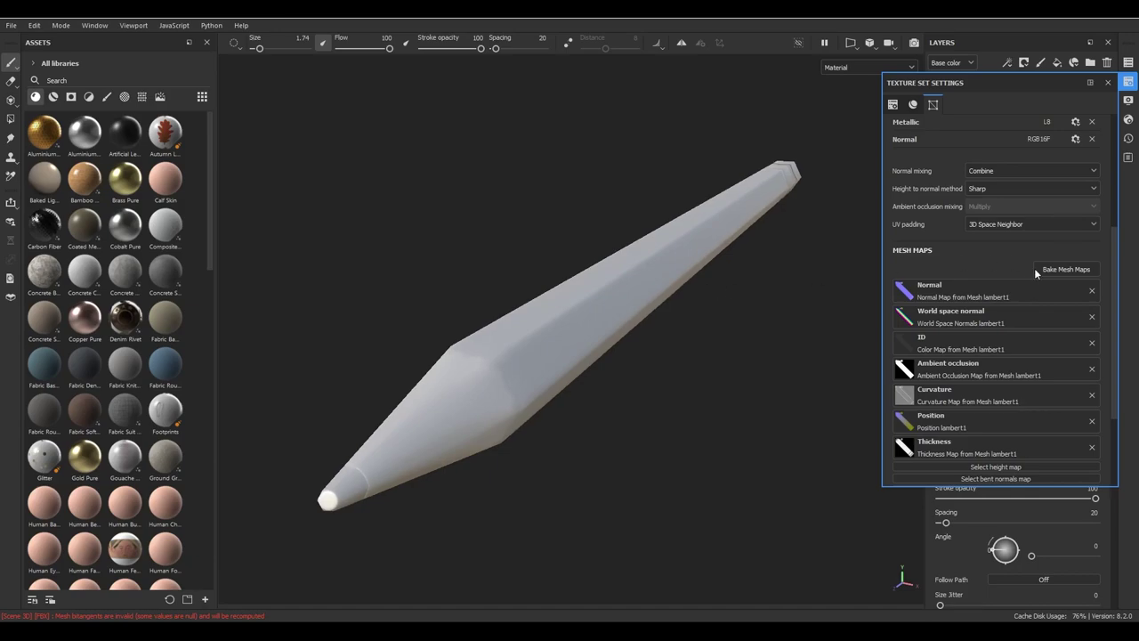
- Rebake the mesh maps with Average Normals turned off
{"action": "left_click", "coordinate": [1065, 269]}
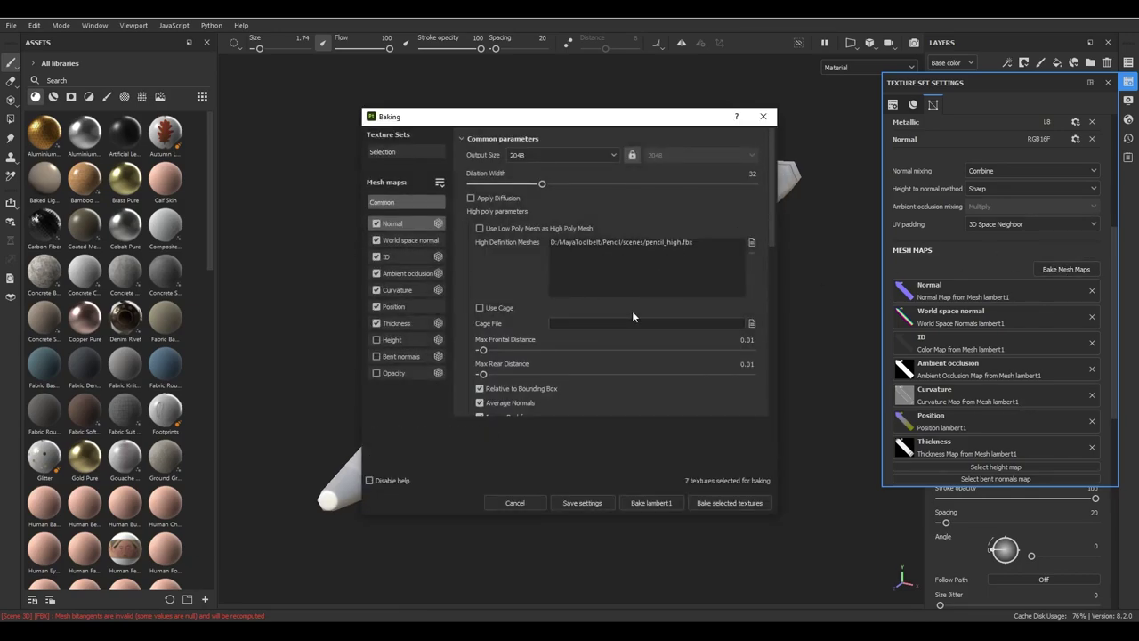
{"action": "scroll", "coordinate": [595, 291], "scroll_direction": "down", "scroll_amount": 1}
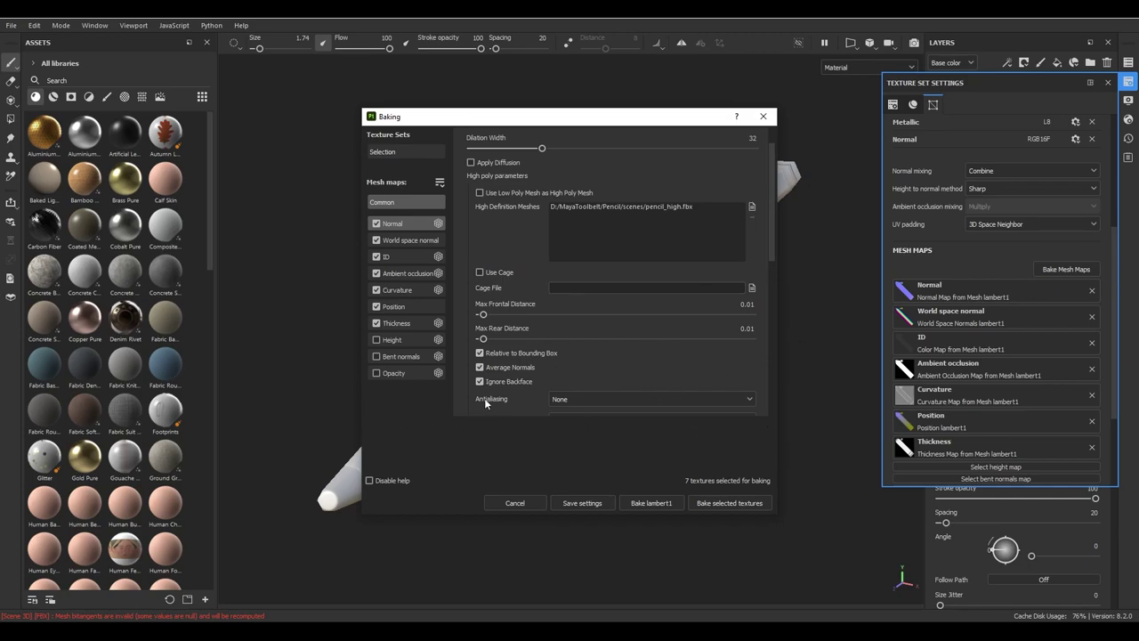
{"action": "left_click", "coordinate": [503, 371]}
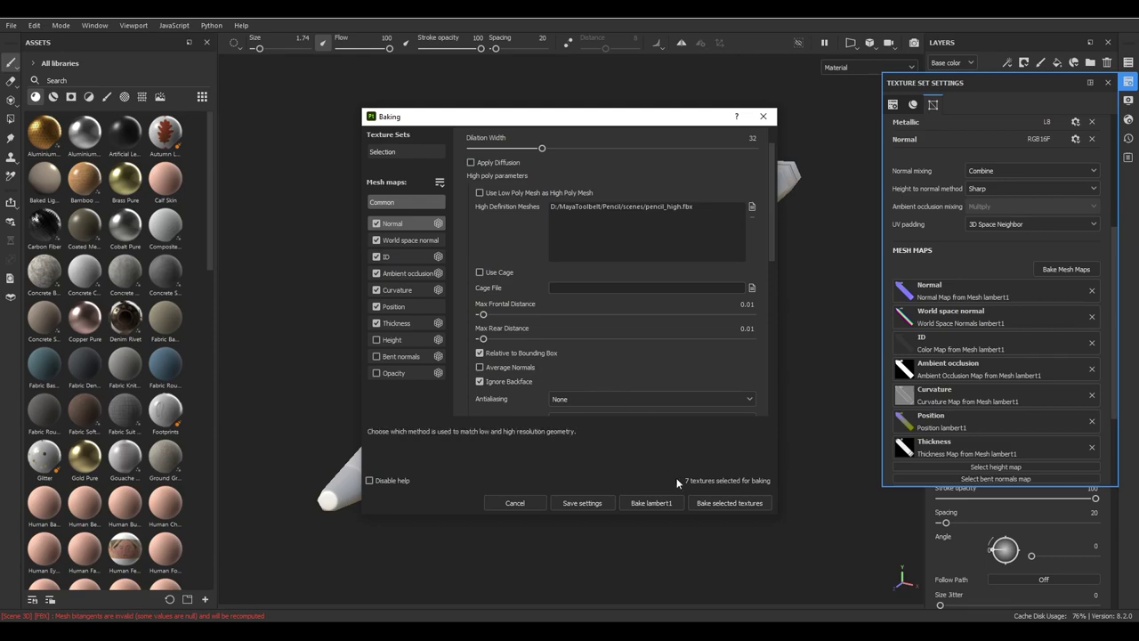
{"action": "left_click", "coordinate": [725, 504]}
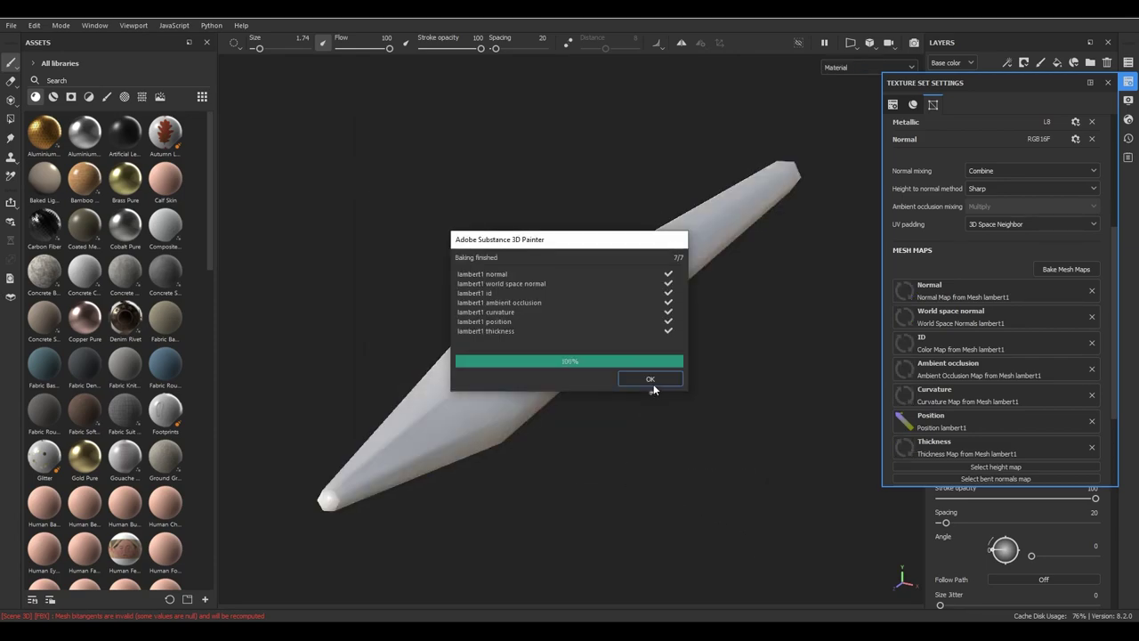
{"action": "left_click", "coordinate": [649, 380]}
- Orbit in on the grooved eraser end and rotate the environment lighting to check it
{"action": "mouse_move", "coordinate": [647, 376]}
{"action": "left_mouse_down", "text": "alt"}
{"action": "mouse_move", "coordinate": [528, 323]}
{"action": "mouse_move", "coordinate": [575, 334]}
{"action": "mouse_move", "coordinate": [485, 379]}
{"action": "mouse_move", "coordinate": [686, 338]}
{"action": "mouse_move", "coordinate": [371, 326]}
{"action": "mouse_move", "coordinate": [589, 337]}
{"action": "mouse_move", "coordinate": [473, 329]}
{"action": "mouse_move", "coordinate": [646, 382]}
{"action": "mouse_move", "coordinate": [704, 348]}
{"action": "mouse_move", "coordinate": [597, 465]}
{"action": "mouse_move", "coordinate": [633, 338]}
{"action": "mouse_move", "coordinate": [407, 305]}
{"action": "mouse_move", "coordinate": [829, 353]}
{"action": "mouse_move", "coordinate": [846, 293]}
{"action": "mouse_move", "coordinate": [692, 323]}
{"action": "mouse_move", "coordinate": [459, 319]}
{"action": "mouse_move", "coordinate": [691, 346]}
{"action": "mouse_move", "coordinate": [677, 338]}
{"action": "mouse_move", "coordinate": [707, 361]}
{"action": "mouse_move", "coordinate": [613, 253]}
{"action": "mouse_move", "coordinate": [493, 348]}
{"action": "mouse_move", "coordinate": [529, 330]}
{"action": "mouse_move", "coordinate": [605, 338]}
{"action": "mouse_move", "coordinate": [568, 347]}
{"action": "mouse_move", "coordinate": [579, 364]}
{"action": "mouse_move", "coordinate": [653, 272]}
{"action": "mouse_move", "coordinate": [742, 259]}
{"action": "mouse_move", "coordinate": [669, 317]}
{"action": "mouse_move", "coordinate": [620, 318]}
{"action": "mouse_move", "coordinate": [597, 333]}
{"action": "mouse_move", "coordinate": [575, 377]}
{"action": "mouse_move", "coordinate": [586, 408]}
{"action": "mouse_move", "coordinate": [637, 286]}
{"action": "left_mouse_up", "text": "alt"}
{"action": "mouse_move", "coordinate": [664, 209]}
{"action": "left_mouse_down", "text": "alt"}
{"action": "mouse_move", "coordinate": [516, 152]}
{"action": "mouse_move", "coordinate": [504, 133]}
{"action": "mouse_move", "coordinate": [649, 178]}
{"action": "mouse_move", "coordinate": [668, 216]}
{"action": "mouse_move", "coordinate": [661, 264]}
{"action": "mouse_move", "coordinate": [490, 198]}
{"action": "left_mouse_up", "text": "alt"}
{"action": "middle_click_drag", "start_coordinate": [491, 198], "coordinate": [422, 236], "text": "alt"}
{"action": "mouse_move", "coordinate": [421, 235]}
{"action": "left_mouse_down", "text": "alt"}
{"action": "mouse_move", "coordinate": [560, 325]}
{"action": "mouse_move", "coordinate": [590, 303]}
{"action": "mouse_move", "coordinate": [650, 397]}
{"action": "mouse_move", "coordinate": [682, 406]}
{"action": "mouse_move", "coordinate": [574, 249]}
{"action": "mouse_move", "coordinate": [564, 364]}
{"action": "mouse_move", "coordinate": [542, 311]}
{"action": "mouse_move", "coordinate": [610, 297]}
{"action": "mouse_move", "coordinate": [504, 293]}
{"action": "mouse_move", "coordinate": [636, 293]}
{"action": "mouse_move", "coordinate": [546, 338]}
{"action": "left_mouse_up", "text": "alt"}
{"action": "mouse_move", "coordinate": [612, 360]}
{"action": "right_mouse_down", "text": "shift"}
{"action": "mouse_move", "coordinate": [582, 364]}
{"action": "mouse_move", "coordinate": [617, 356]}
{"action": "right_mouse_up", "text": "shift"}
{"action": "mouse_move", "coordinate": [617, 356]}
{"action": "left_mouse_down", "text": "alt"}
{"action": "mouse_move", "coordinate": [534, 466]}
{"action": "mouse_move", "coordinate": [569, 431]}
{"action": "left_mouse_up", "text": "alt"}
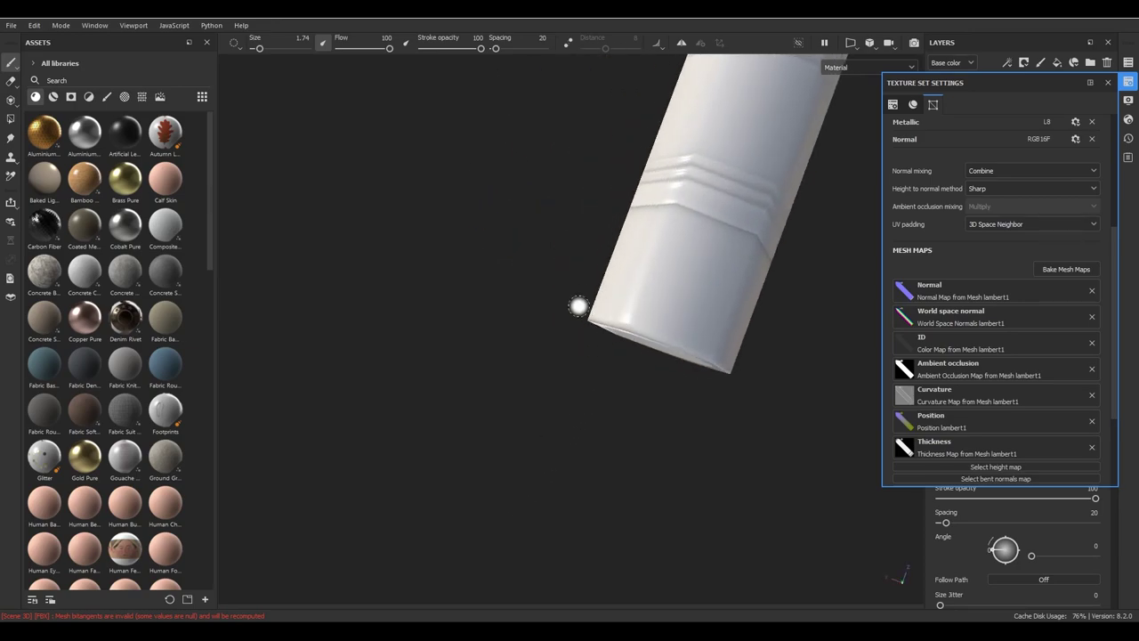
{"action": "mouse_move", "coordinate": [603, 291]}
{"action": "left_mouse_down", "text": "alt"}
{"action": "mouse_move", "coordinate": [587, 340]}
{"action": "mouse_move", "coordinate": [587, 300]}
{"action": "mouse_move", "coordinate": [564, 346]}
{"action": "mouse_move", "coordinate": [558, 268]}
{"action": "mouse_move", "coordinate": [635, 356]}
{"action": "mouse_move", "coordinate": [587, 336]}
{"action": "mouse_move", "coordinate": [595, 261]}
{"action": "mouse_move", "coordinate": [552, 235]}
{"action": "left_mouse_up", "text": "alt"}
{"action": "left_click_drag", "start_coordinate": [686, 326], "coordinate": [696, 375], "text": "alt"}
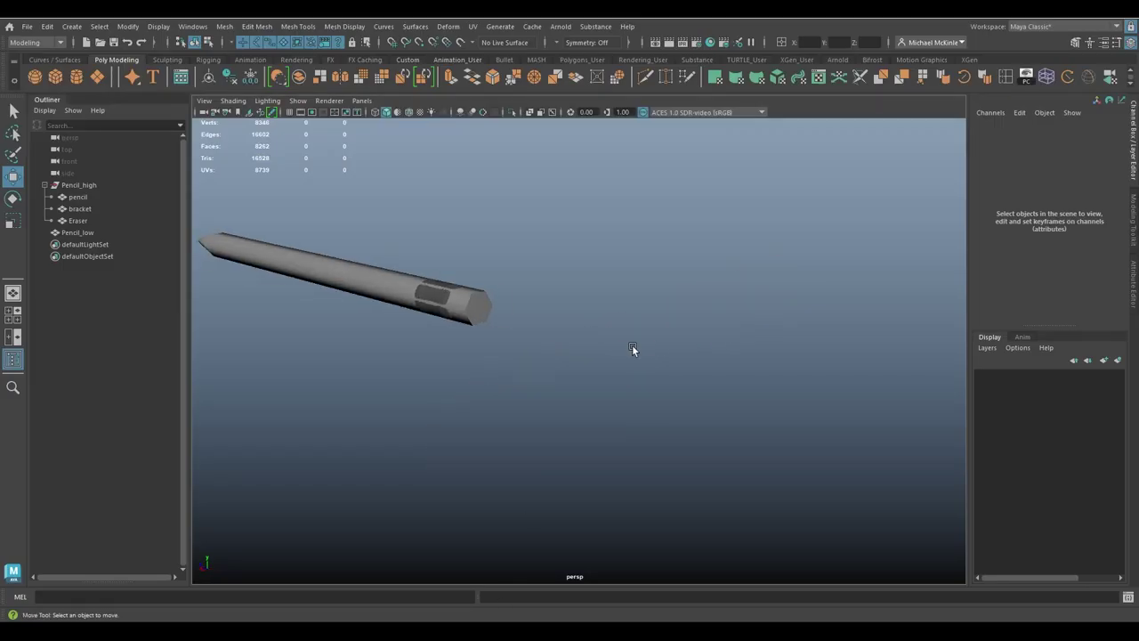
- Bevel Pencil_low's flat end-cap face with a narrower bevel fraction
{"action": "left_click", "coordinate": [483, 297]}
{"action": "scroll", "coordinate": [498, 307], "scroll_direction": "up", "scroll_amount": 5}
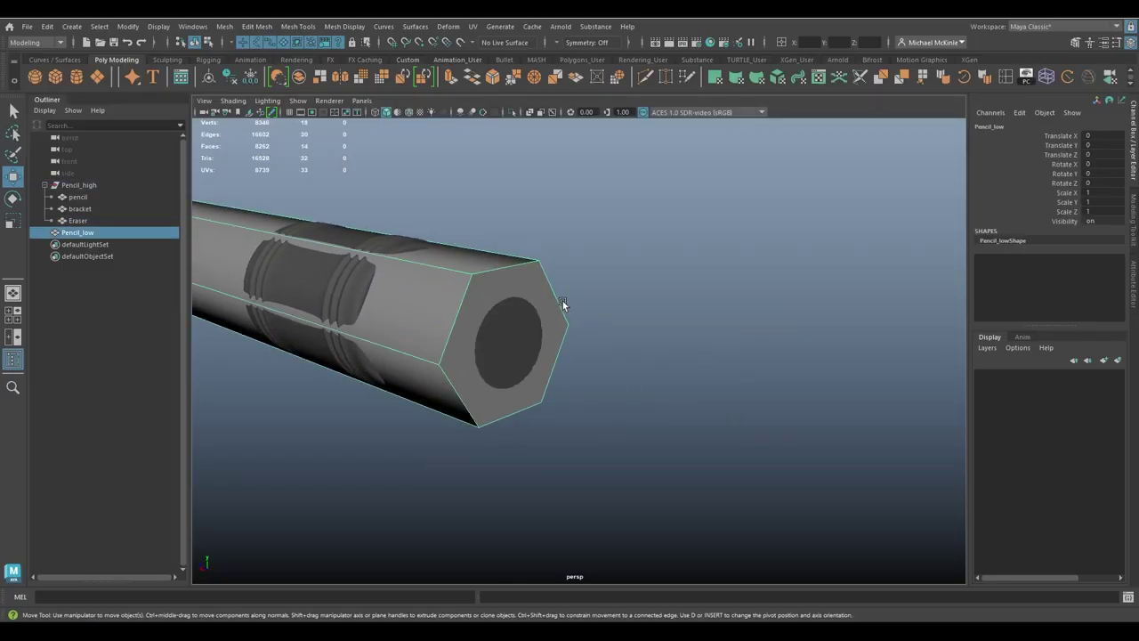
{"action": "left_click_drag", "start_coordinate": [563, 303], "coordinate": [612, 294], "text": "alt"}
{"action": "key", "text": "f"}
{"action": "mouse_move", "coordinate": [739, 341]}
{"action": "left_mouse_down", "text": "alt"}
{"action": "mouse_move", "coordinate": [641, 326]}
{"action": "mouse_move", "coordinate": [735, 338]}
{"action": "mouse_move", "coordinate": [587, 297]}
{"action": "mouse_move", "coordinate": [627, 249]}
{"action": "left_mouse_up", "text": "alt"}
{"action": "right_click_drag", "start_coordinate": [631, 247], "coordinate": [633, 275]}
{"action": "left_click", "coordinate": [579, 259]}
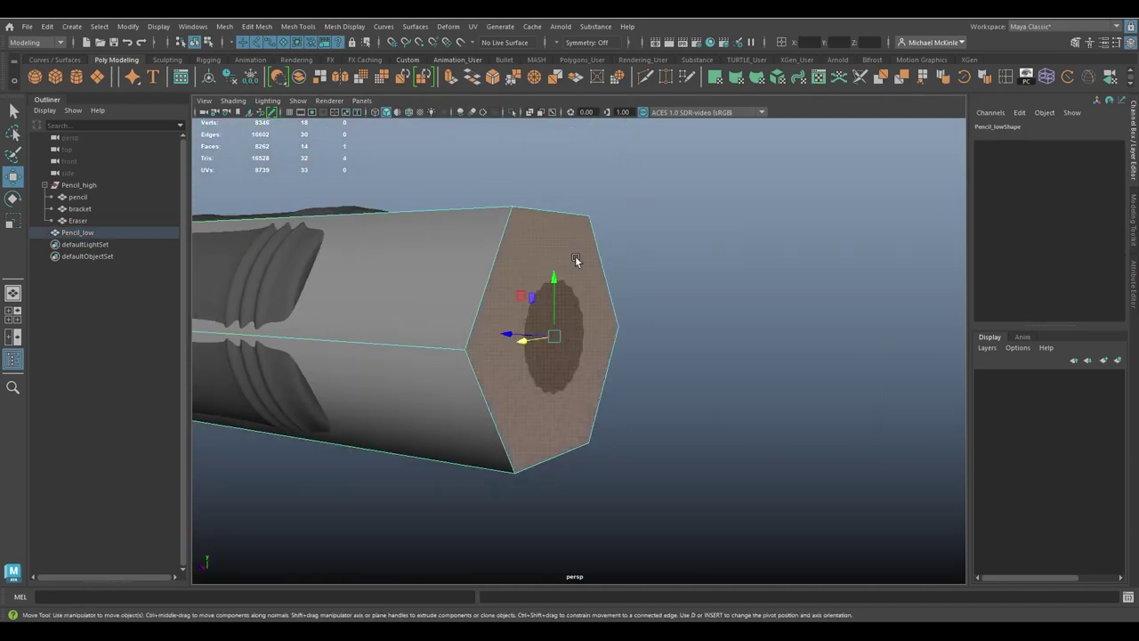
{"action": "left_click", "coordinate": [256, 26]}
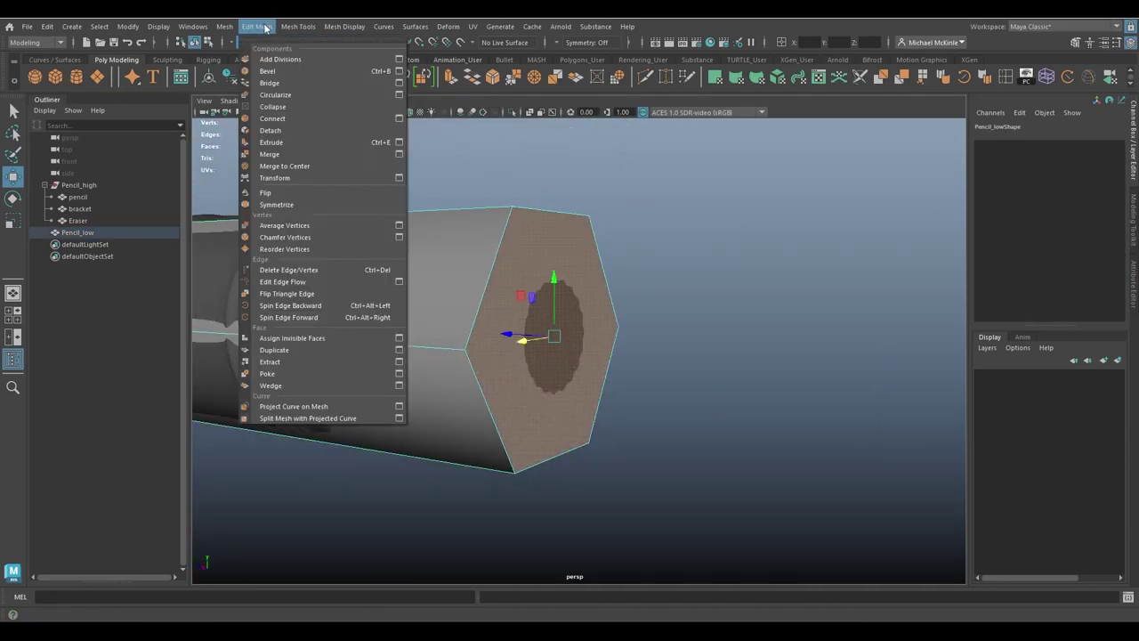
{"action": "left_click", "coordinate": [275, 72]}
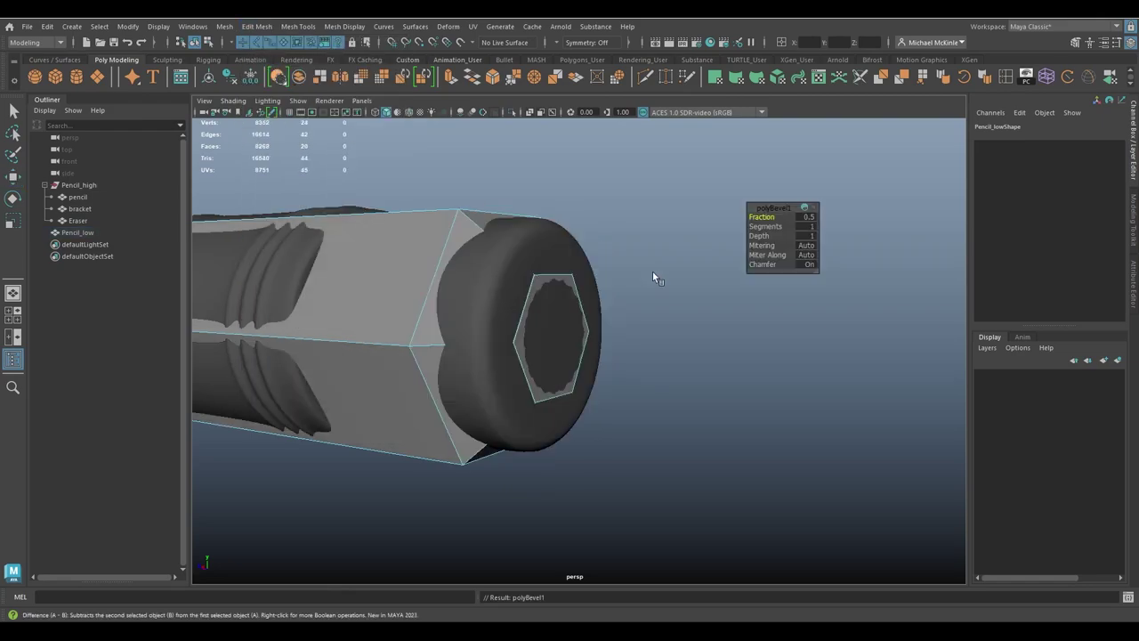
{"action": "mouse_move", "coordinate": [679, 273]}
{"action": "left_mouse_down", "text": "alt"}
{"action": "mouse_move", "coordinate": [706, 319]}
{"action": "mouse_move", "coordinate": [646, 216]}
{"action": "left_mouse_up", "text": "alt"}
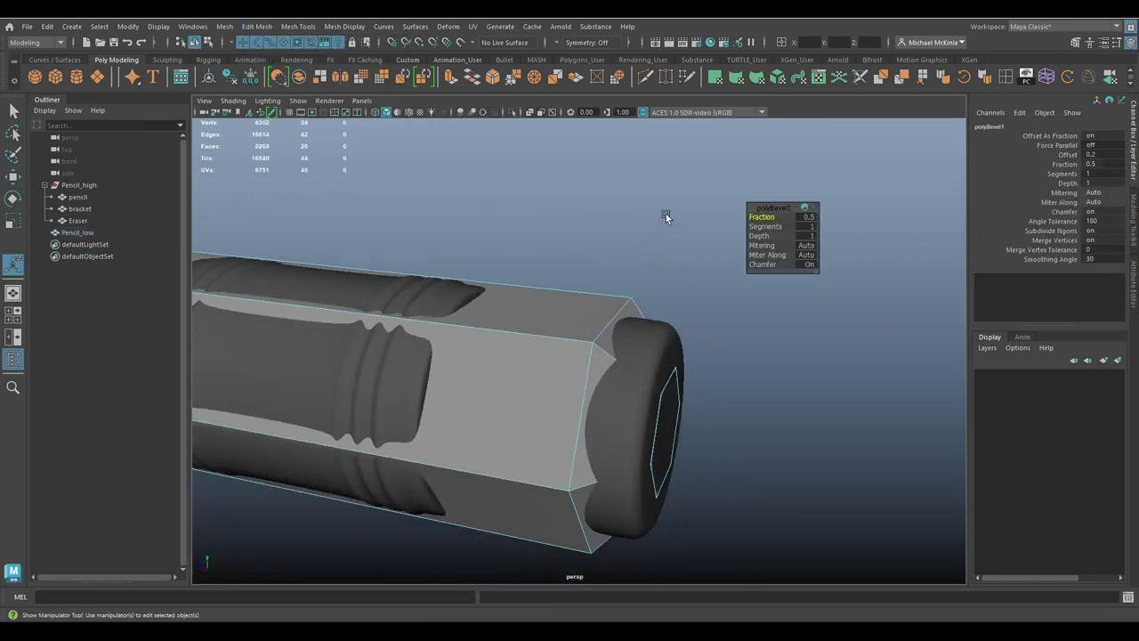
{"action": "mouse_move", "coordinate": [763, 215]}
{"action": "left_mouse_down"}
{"action": "mouse_move", "coordinate": [742, 216]}
{"action": "mouse_move", "coordinate": [638, 322]}
{"action": "mouse_move", "coordinate": [596, 213]}
{"action": "left_mouse_up"}
- Soften Pencil_low's edges and show its UV layout beside the 3D view
{"action": "key", "text": "q"}
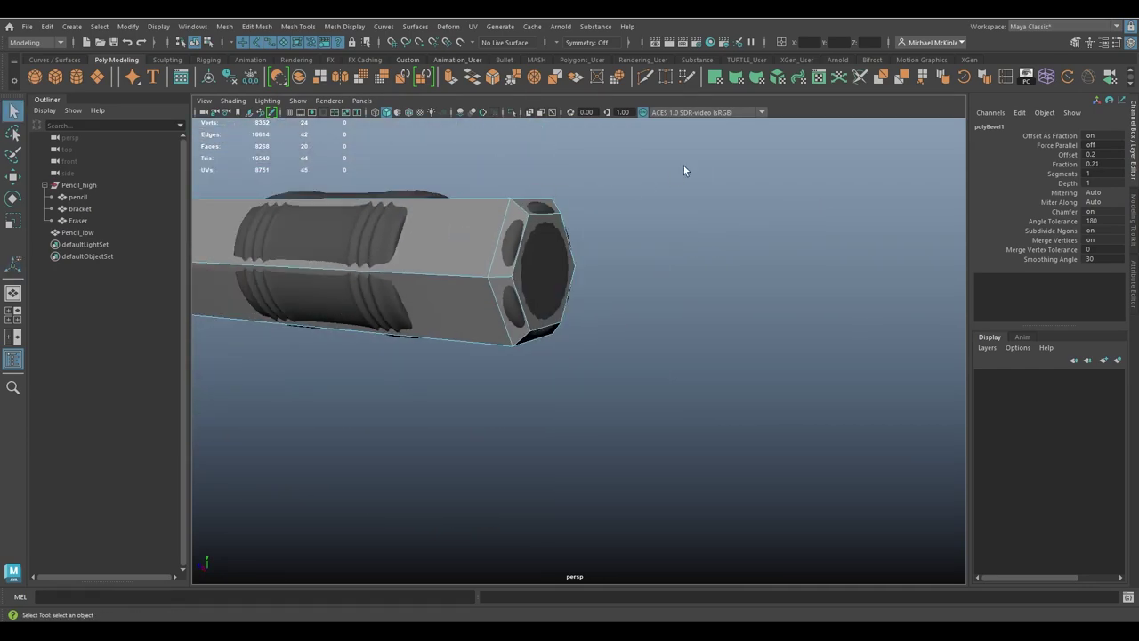
{"action": "key", "text": "F8"}
{"action": "left_click", "coordinate": [942, 78]}
{"action": "left_click_drag", "start_coordinate": [745, 219], "coordinate": [613, 199], "text": "alt"}
{"action": "key", "text": "w"}
{"action": "right_click_drag", "start_coordinate": [604, 188], "coordinate": [634, 178]}
{"action": "mouse_move", "coordinate": [738, 261]}
{"action": "right_mouse_down", "text": "alt"}
{"action": "mouse_move", "coordinate": [610, 275]}
{"action": "mouse_move", "coordinate": [640, 388]}
{"action": "right_mouse_up", "text": "alt"}
{"action": "left_click", "coordinate": [669, 411]}
{"action": "mouse_move", "coordinate": [383, 362]}
{"action": "left_mouse_down", "text": "alt"}
{"action": "mouse_move", "coordinate": [613, 318]}
{"action": "mouse_move", "coordinate": [533, 365]}
{"action": "left_mouse_up", "text": "alt"}
{"action": "right_click_drag", "start_coordinate": [534, 365], "coordinate": [525, 397], "text": "alt"}
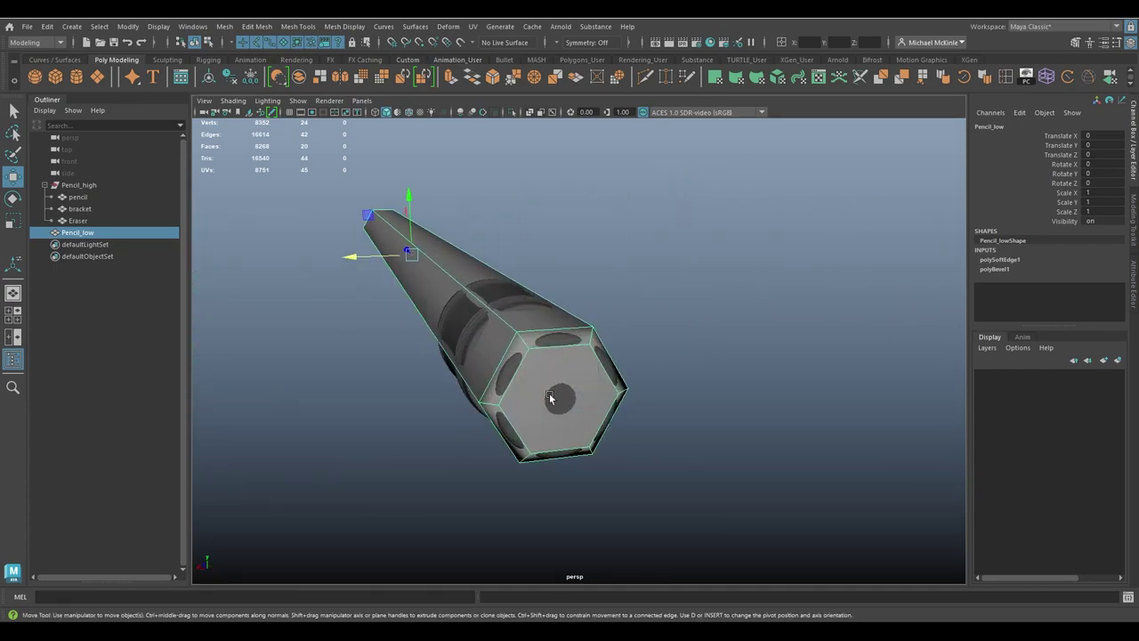
{"action": "key", "text": "ctrl+u"}
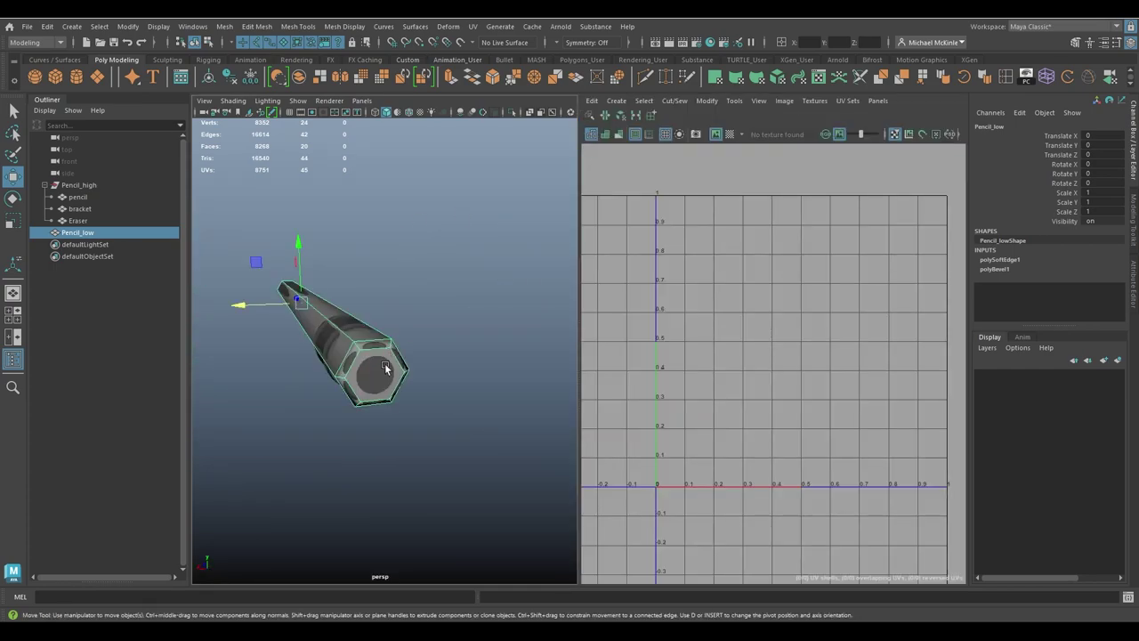
- Select Pencil_low's split seam edges in the UV Editor and sew them together
{"action": "left_click", "coordinate": [383, 355]}
{"action": "left_click", "coordinate": [389, 350]}
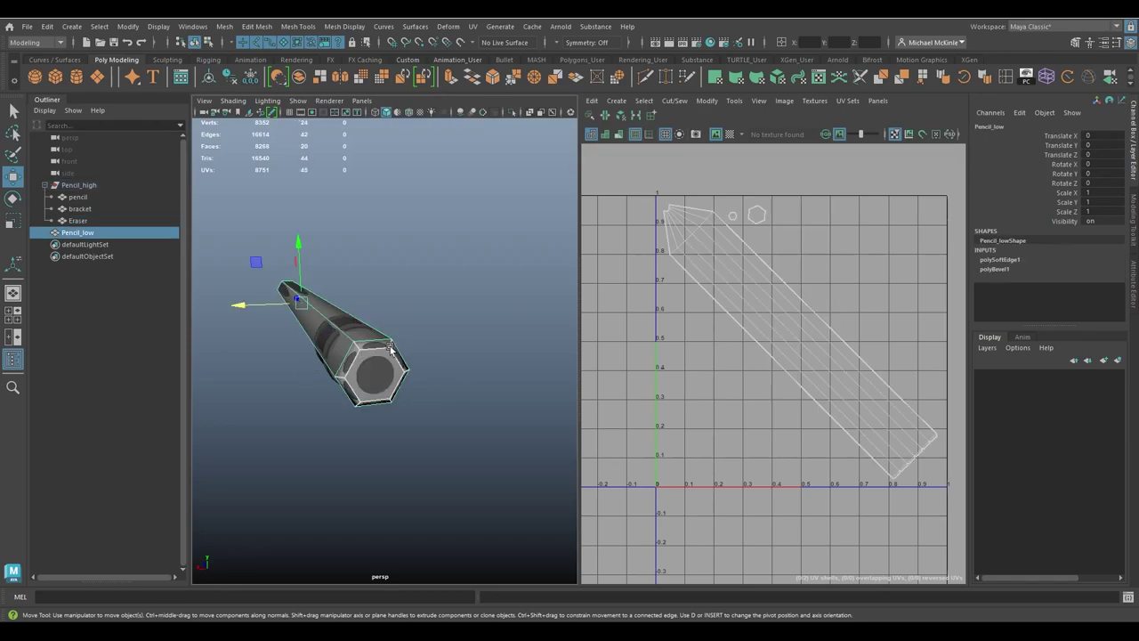
{"action": "mouse_move", "coordinate": [775, 381]}
{"action": "right_mouse_down", "text": "alt"}
{"action": "mouse_move", "coordinate": [844, 353]}
{"action": "mouse_move", "coordinate": [638, 237]}
{"action": "mouse_move", "coordinate": [848, 359]}
{"action": "mouse_move", "coordinate": [743, 313]}
{"action": "right_mouse_up", "text": "alt"}
{"action": "scroll", "coordinate": [744, 313], "scroll_direction": "down", "scroll_amount": 1}
{"action": "middle_click_drag", "start_coordinate": [895, 213], "coordinate": [895, 238], "text": "alt"}
{"action": "middle_click_drag", "start_coordinate": [755, 402], "coordinate": [764, 413], "text": "alt"}
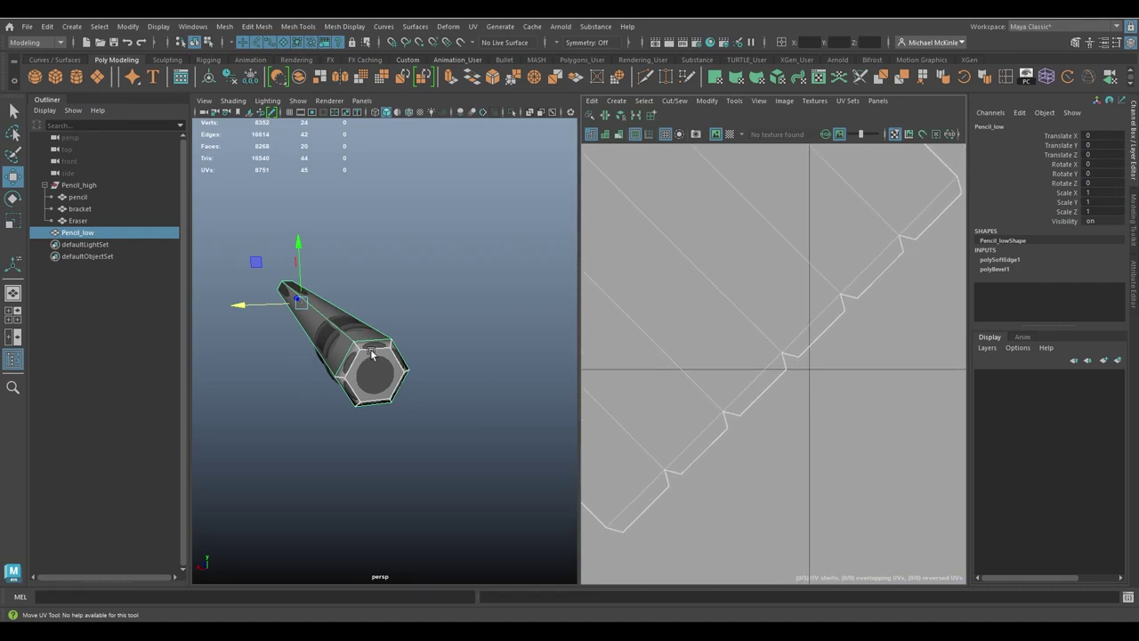
{"action": "right_click_drag", "start_coordinate": [910, 229], "coordinate": [889, 228]}
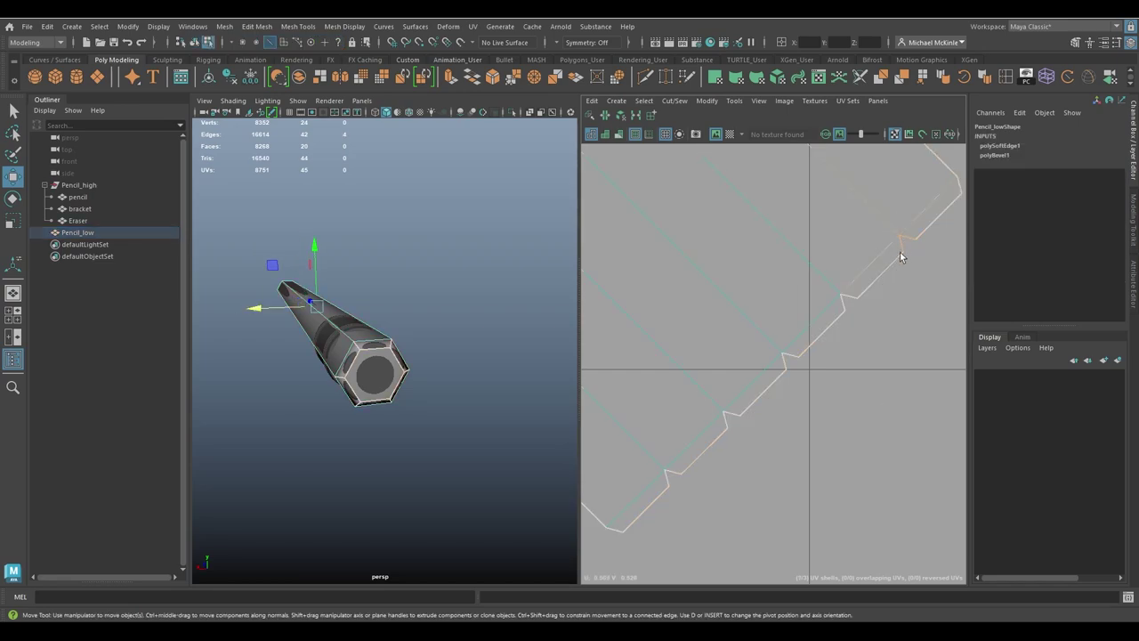
{"action": "left_click", "coordinate": [842, 303], "text": "shift"}
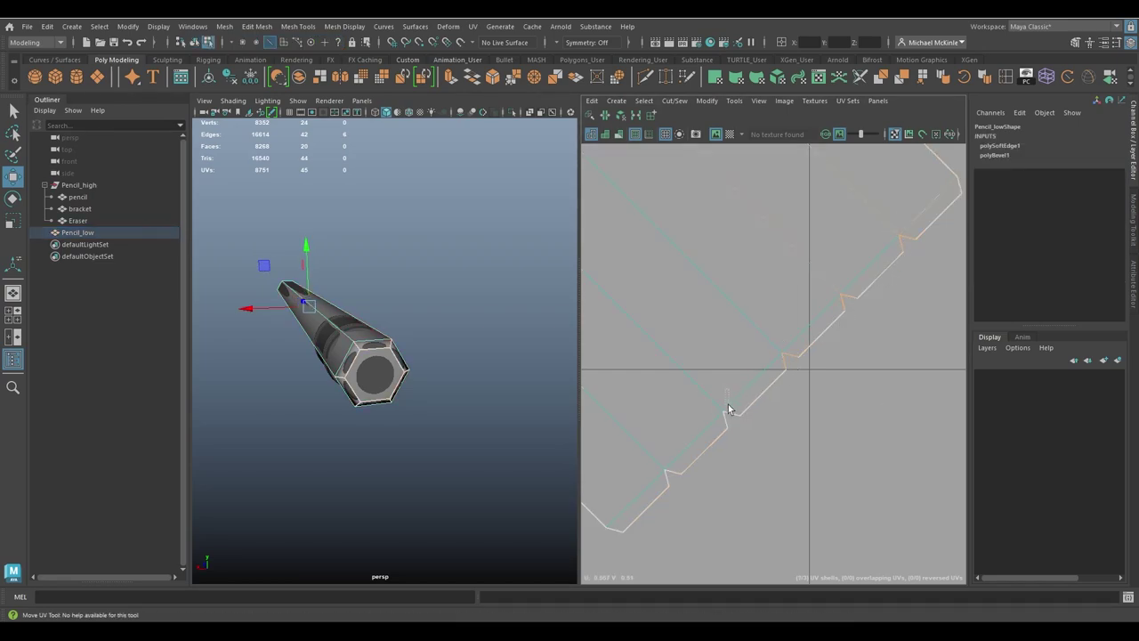
{"action": "left_click", "coordinate": [662, 475], "text": "shift"}
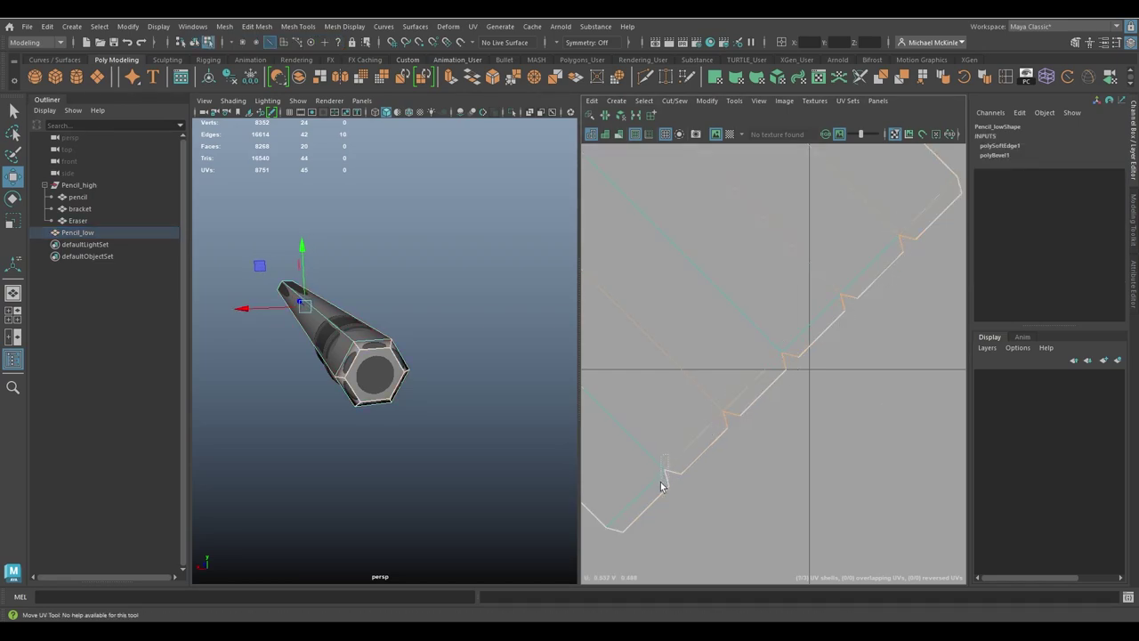
{"action": "left_click", "coordinate": [676, 102]}
{"action": "left_click", "coordinate": [682, 176]}
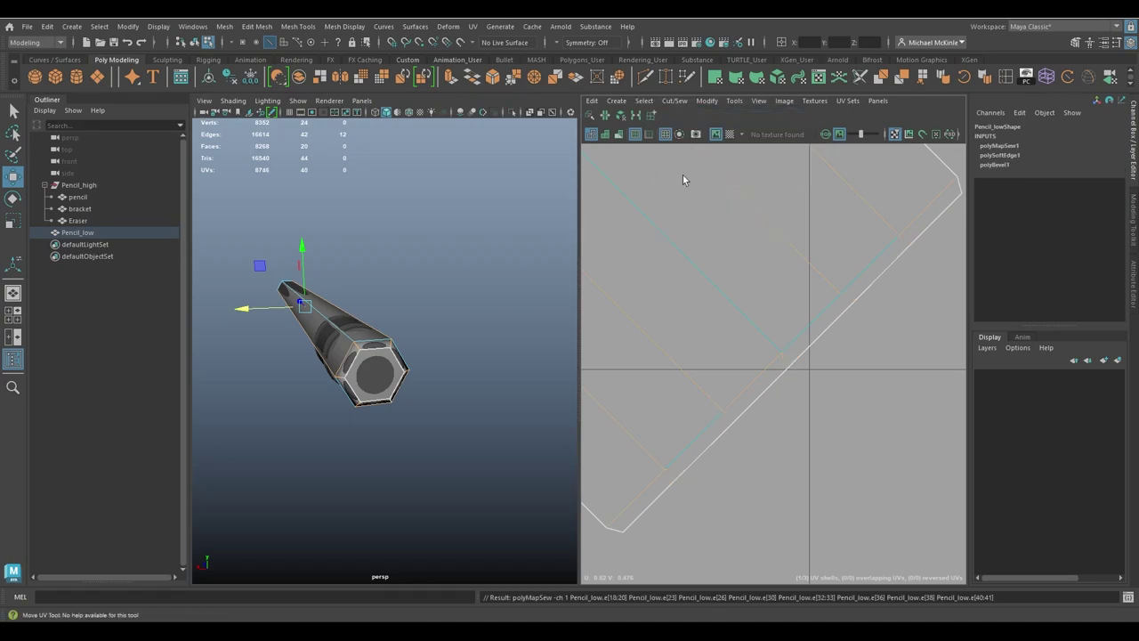
- Select all faces of the UV shell and unfold it with the UV Toolkit
{"action": "key", "text": "f"}
{"action": "key", "text": "w"}
{"action": "right_click_drag", "start_coordinate": [779, 312], "coordinate": [767, 329]}
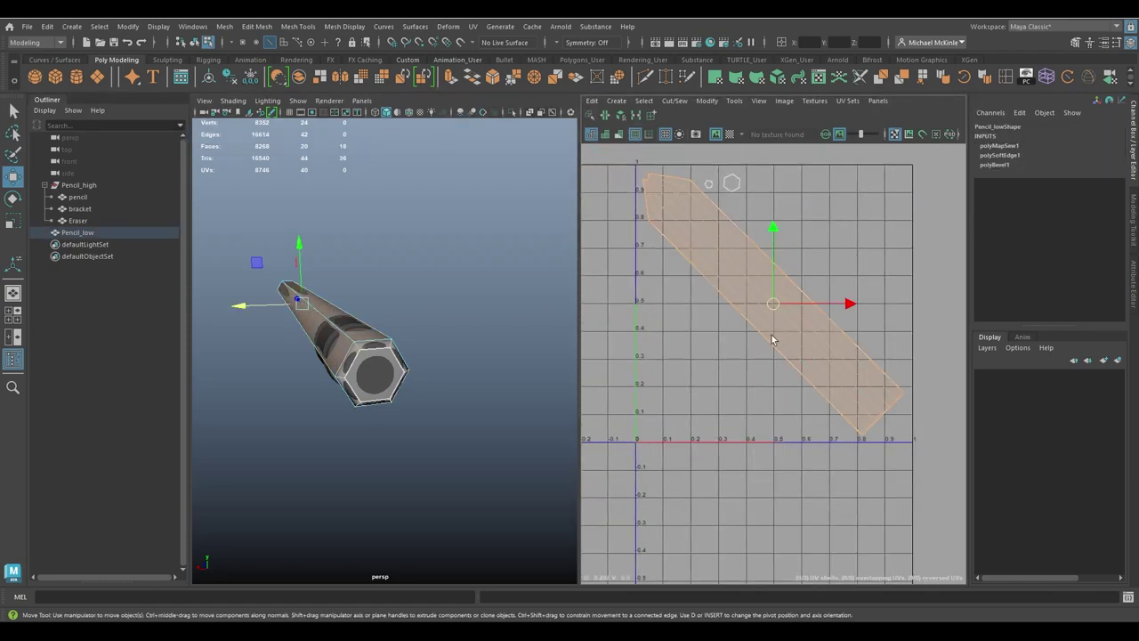
{"action": "scroll", "coordinate": [831, 422], "scroll_direction": "up", "scroll_amount": 3}
{"action": "middle_click_drag", "start_coordinate": [831, 422], "coordinate": [709, 311], "text": "alt"}
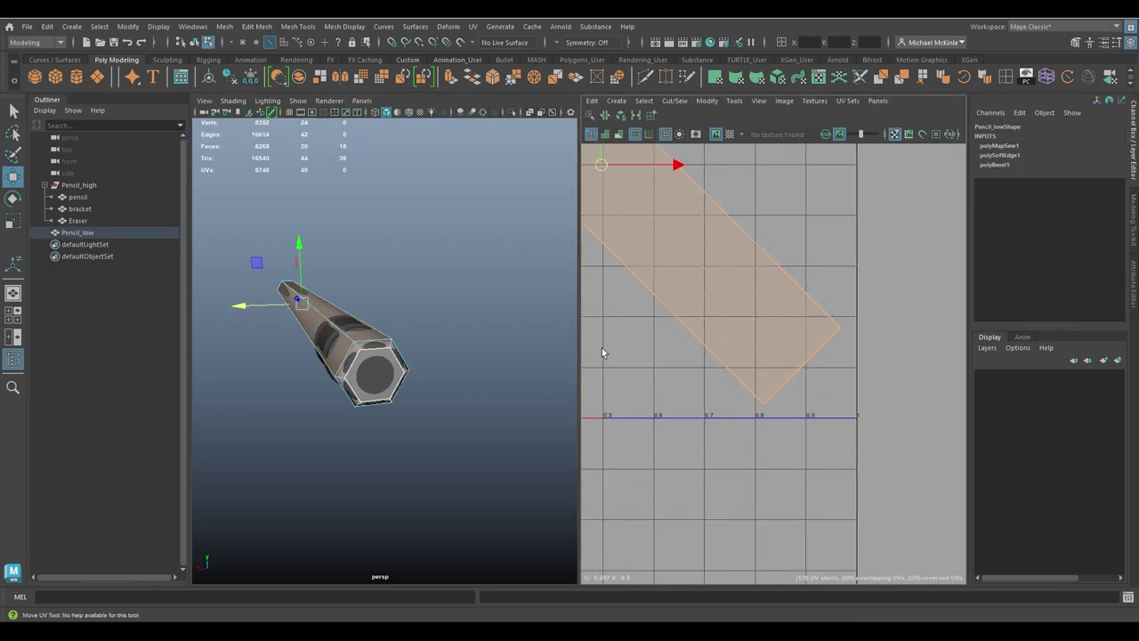
{"action": "left_click", "coordinate": [735, 100]}
{"action": "left_click", "coordinate": [765, 129]}
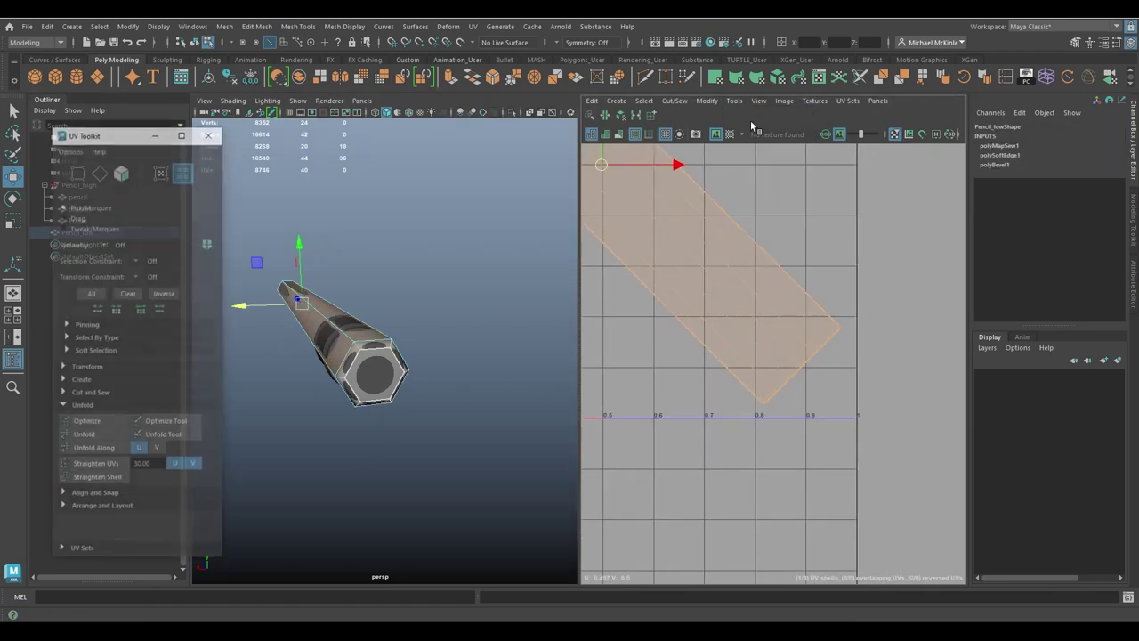
{"action": "left_click", "coordinate": [91, 437]}
- Optimize the unfolded UV shell's layout, then close the UV Toolkit
{"action": "scroll", "coordinate": [866, 344], "scroll_direction": "up", "scroll_amount": 5}
{"action": "middle_click_drag", "start_coordinate": [866, 344], "coordinate": [709, 385], "text": "alt"}
{"action": "scroll", "coordinate": [688, 412], "scroll_direction": "down", "scroll_amount": 5}
{"action": "middle_click_drag", "start_coordinate": [623, 235], "coordinate": [747, 348], "text": "alt"}
{"action": "scroll", "coordinate": [747, 347], "scroll_direction": "up", "scroll_amount": 1}
{"action": "left_click", "coordinate": [93, 424]}
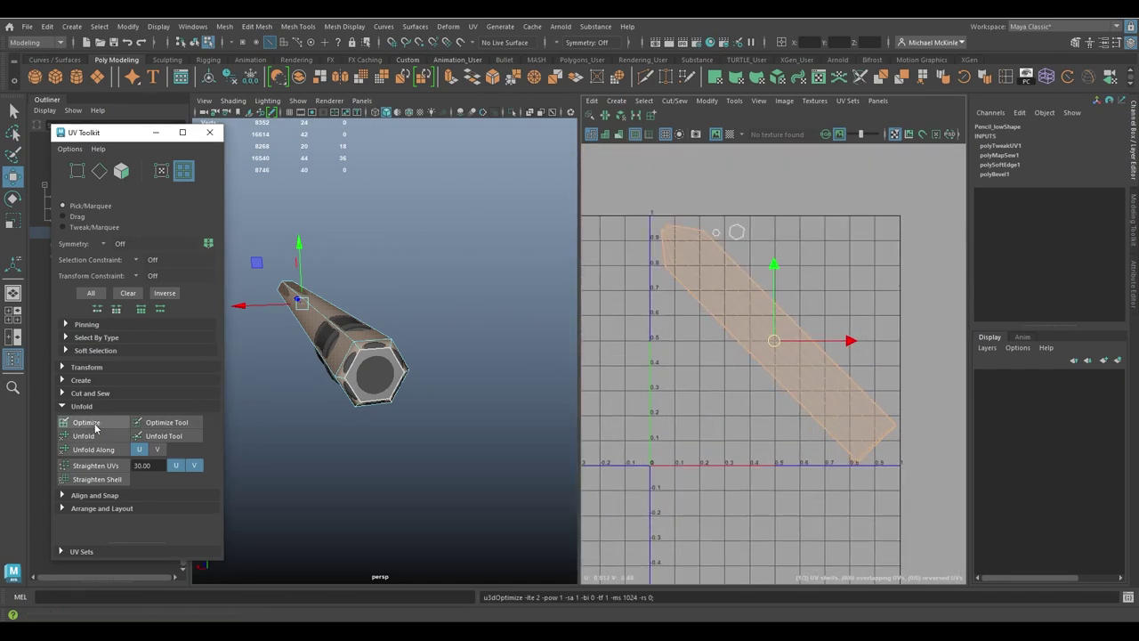
{"action": "scroll", "coordinate": [747, 374], "scroll_direction": "up", "scroll_amount": 5}
{"action": "middle_click_drag", "start_coordinate": [734, 381], "coordinate": [768, 383], "text": "alt"}
{"action": "scroll", "coordinate": [894, 262], "scroll_direction": "up", "scroll_amount": 2}
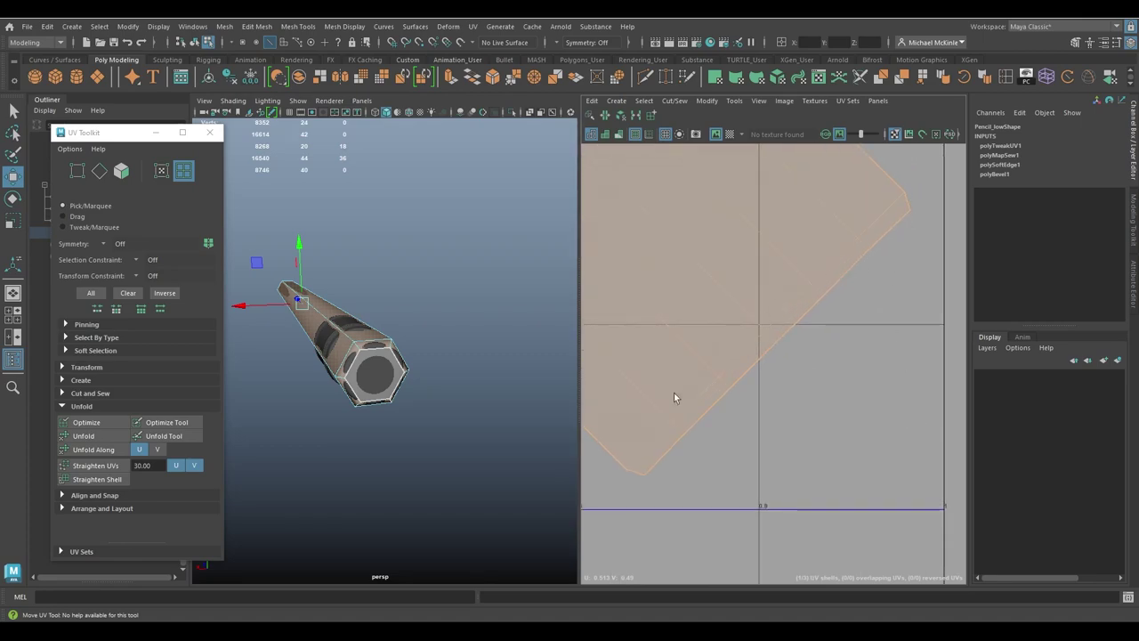
{"action": "scroll", "coordinate": [694, 281], "scroll_direction": "down", "scroll_amount": 5}
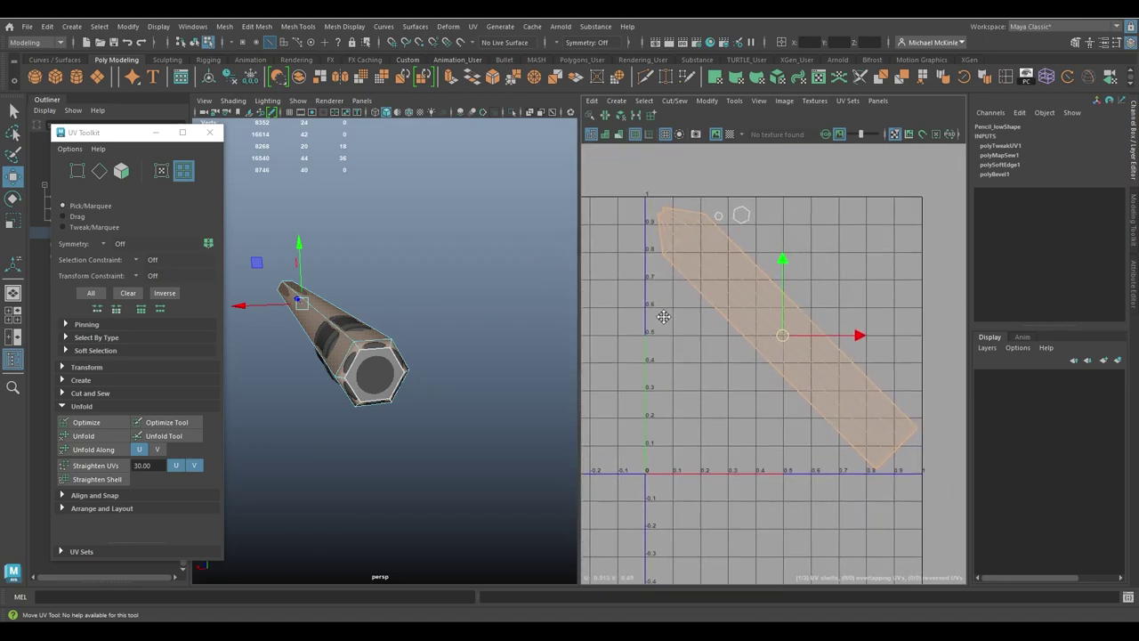
{"action": "left_click", "coordinate": [219, 138]}
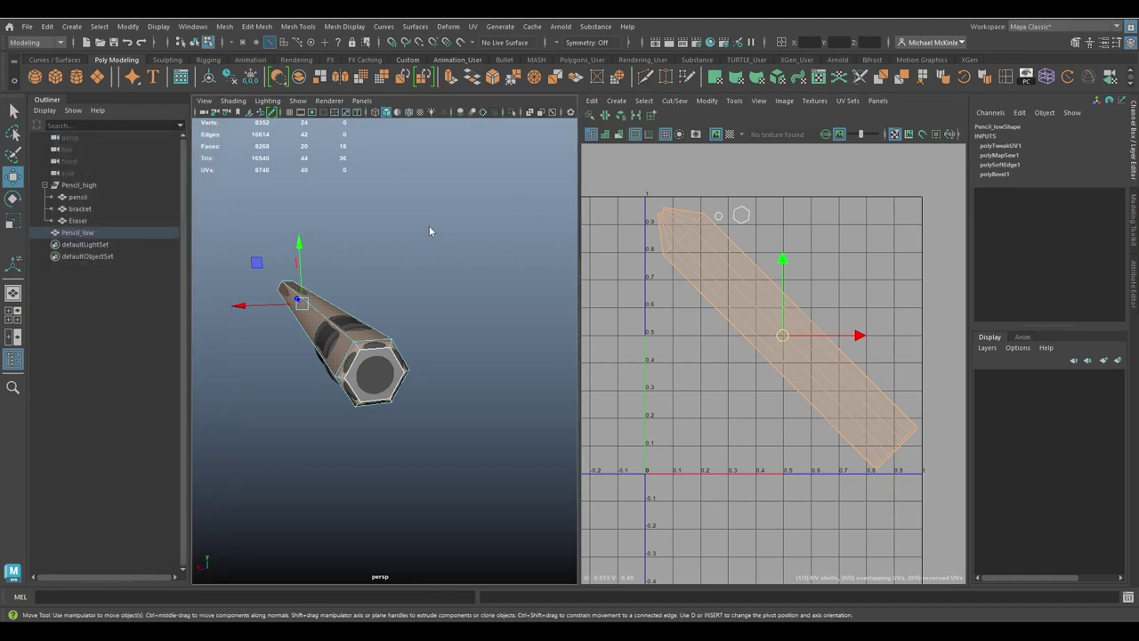
- Reselect the whole Pencil_low object in the viewport
{"action": "key", "text": "F8"}
{"action": "mouse_move", "coordinate": [470, 245]}
{"action": "left_mouse_down", "text": "alt"}
{"action": "mouse_move", "coordinate": [508, 386]}
{"action": "mouse_move", "coordinate": [476, 336]}
{"action": "left_mouse_up", "text": "alt"}
{"action": "left_click", "coordinate": [484, 305]}
{"action": "mouse_move", "coordinate": [241, 432]}
{"action": "left_mouse_down", "text": "alt"}
{"action": "mouse_move", "coordinate": [320, 406]}
{"action": "mouse_move", "coordinate": [356, 238]}
{"action": "left_mouse_up", "text": "alt"}
{"action": "left_click", "coordinate": [356, 238]}
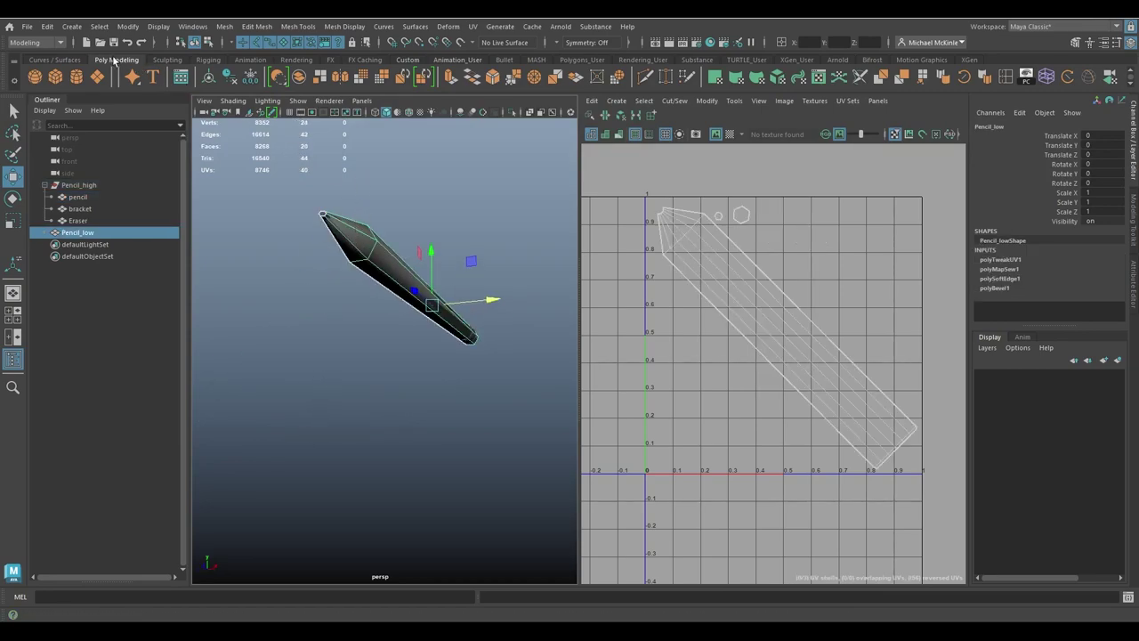
- Export the selected Pencil_low over the existing pencil_low.fbx in the scenes folder
{"action": "left_click", "coordinate": [28, 28]}
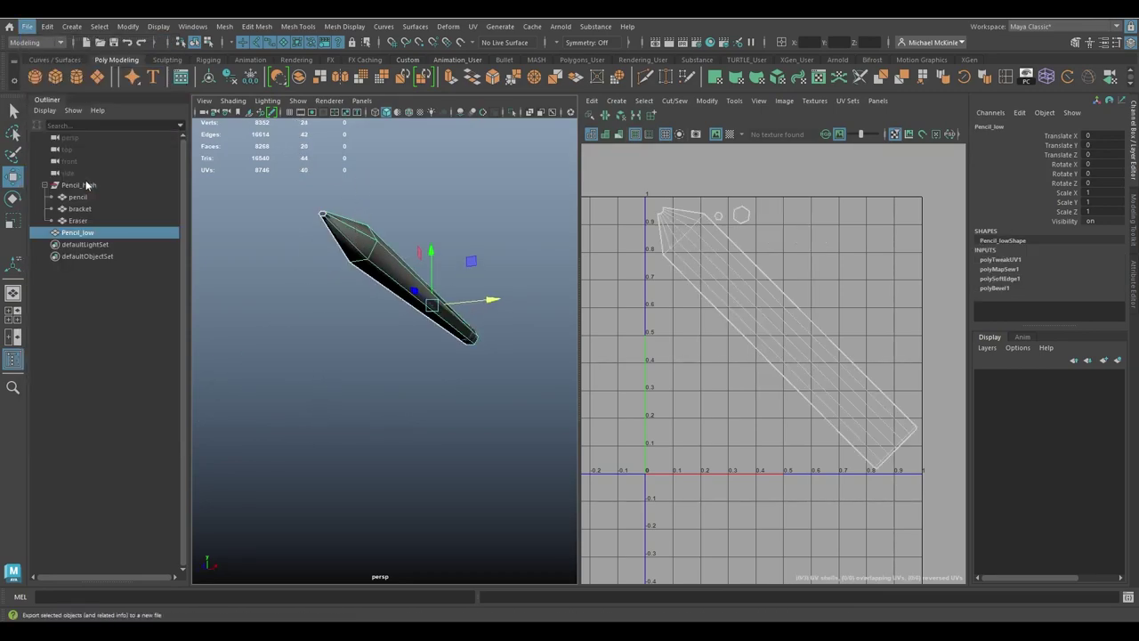
{"action": "left_click", "coordinate": [134, 171]}
{"action": "left_click", "coordinate": [516, 185]}
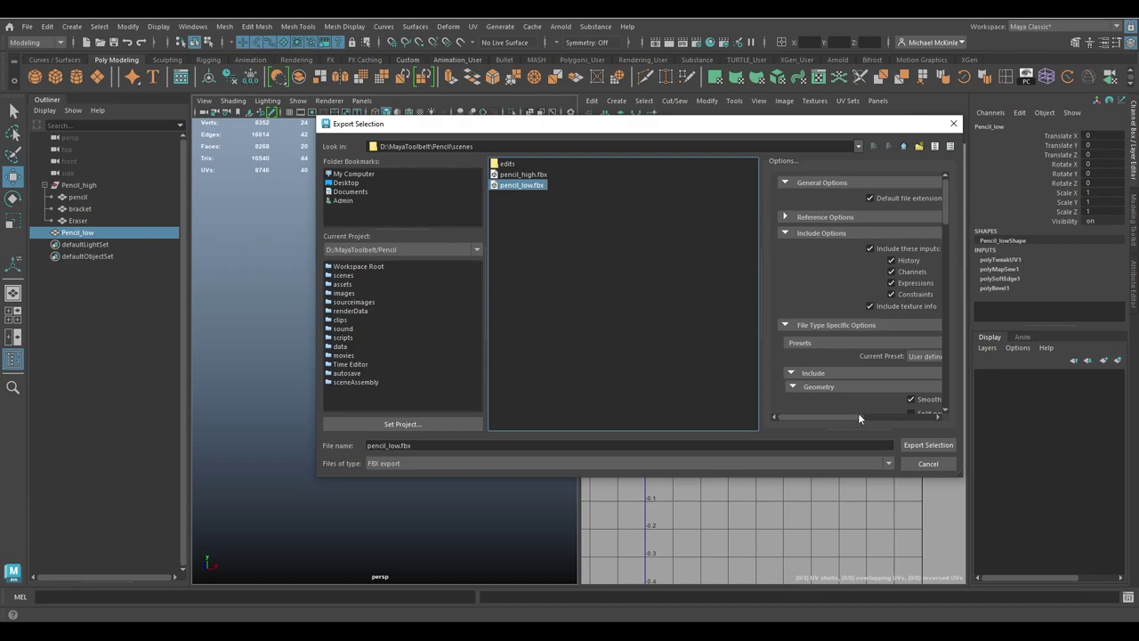
{"action": "left_click", "coordinate": [928, 445]}
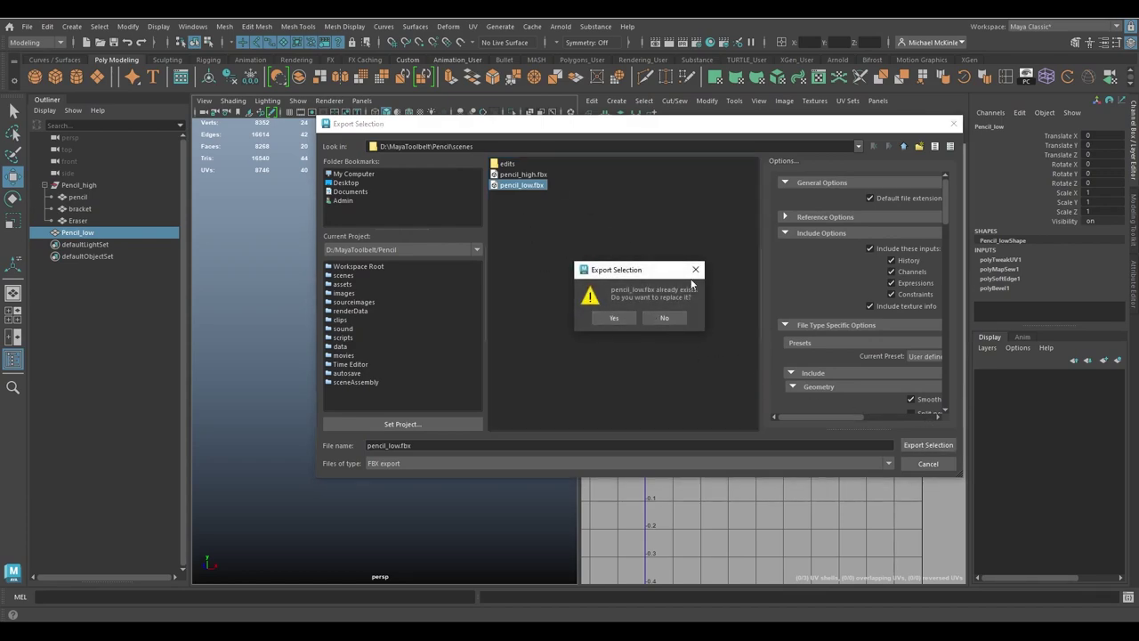
{"action": "left_click", "coordinate": [616, 318]}
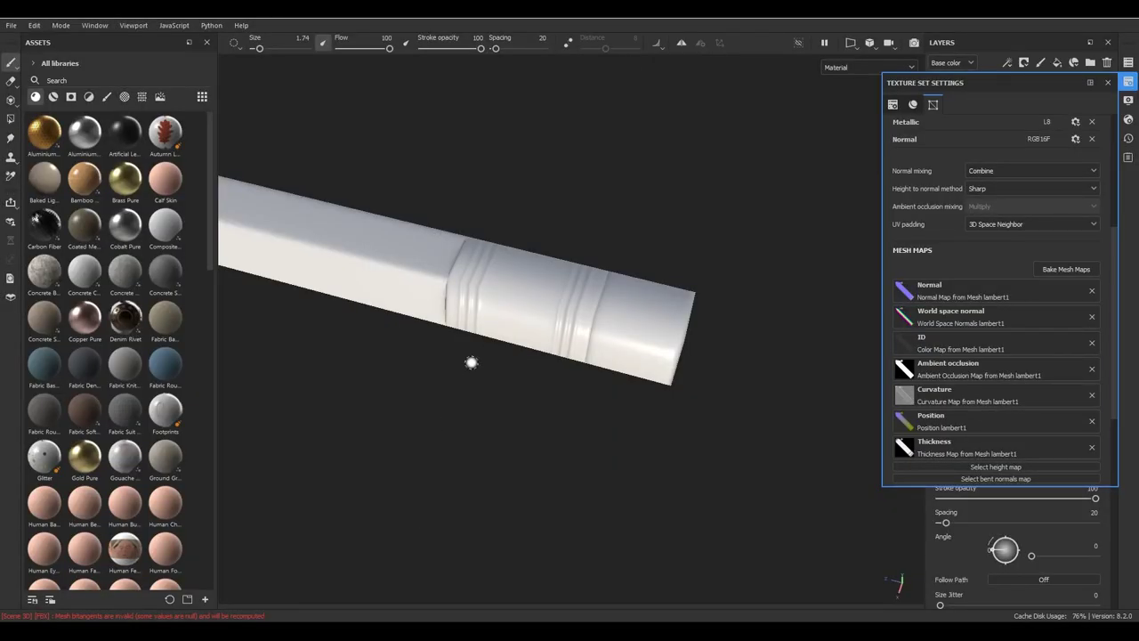
{"action": "mouse_move", "coordinate": [471, 361]}
{"action": "left_mouse_down", "text": "alt"}
{"action": "mouse_move", "coordinate": [735, 371]}
{"action": "mouse_move", "coordinate": [534, 307]}
{"action": "mouse_move", "coordinate": [460, 261]}
{"action": "mouse_move", "coordinate": [562, 307]}
{"action": "left_mouse_up", "text": "alt"}
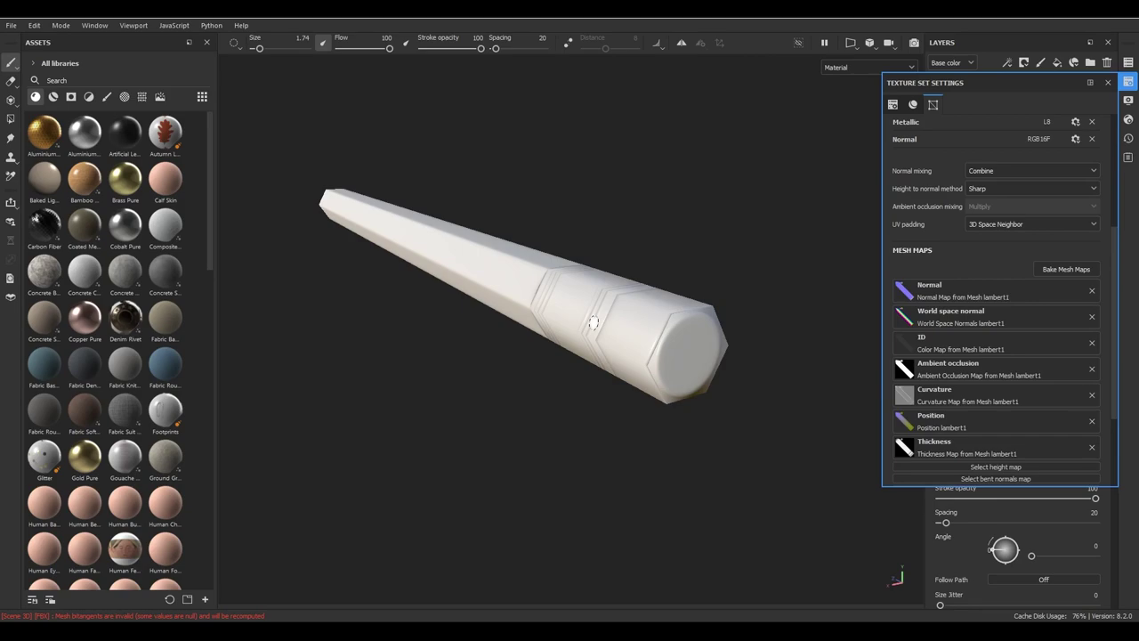
- Replace the project mesh with the updated pencil_low.fbx in Project Configuration
{"action": "left_click", "coordinate": [34, 25]}
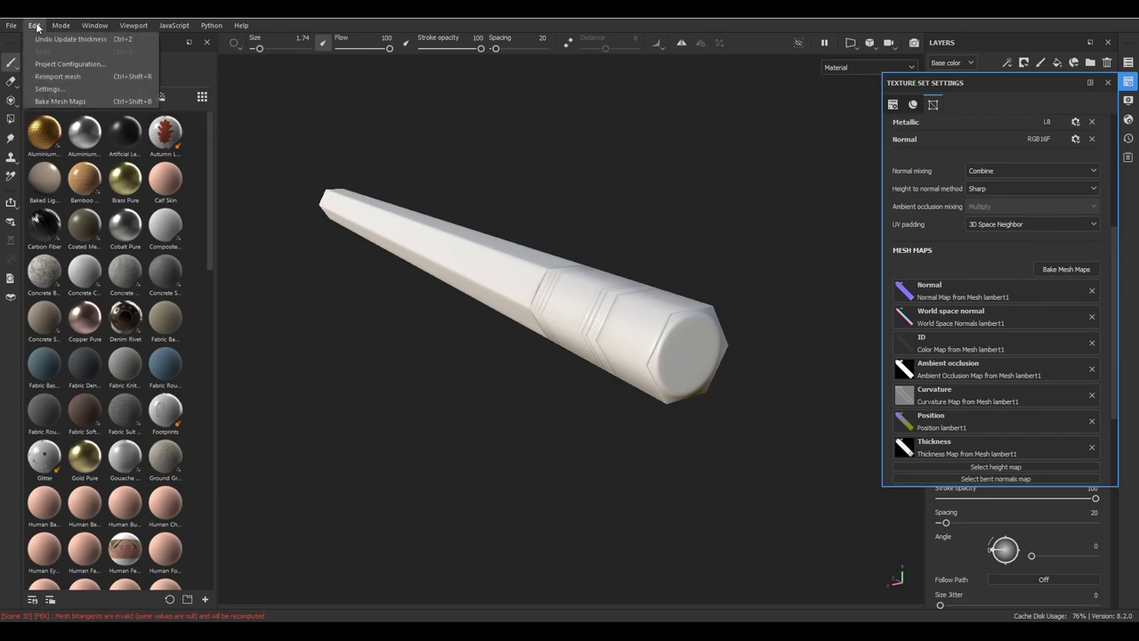
{"action": "left_click", "coordinate": [71, 64]}
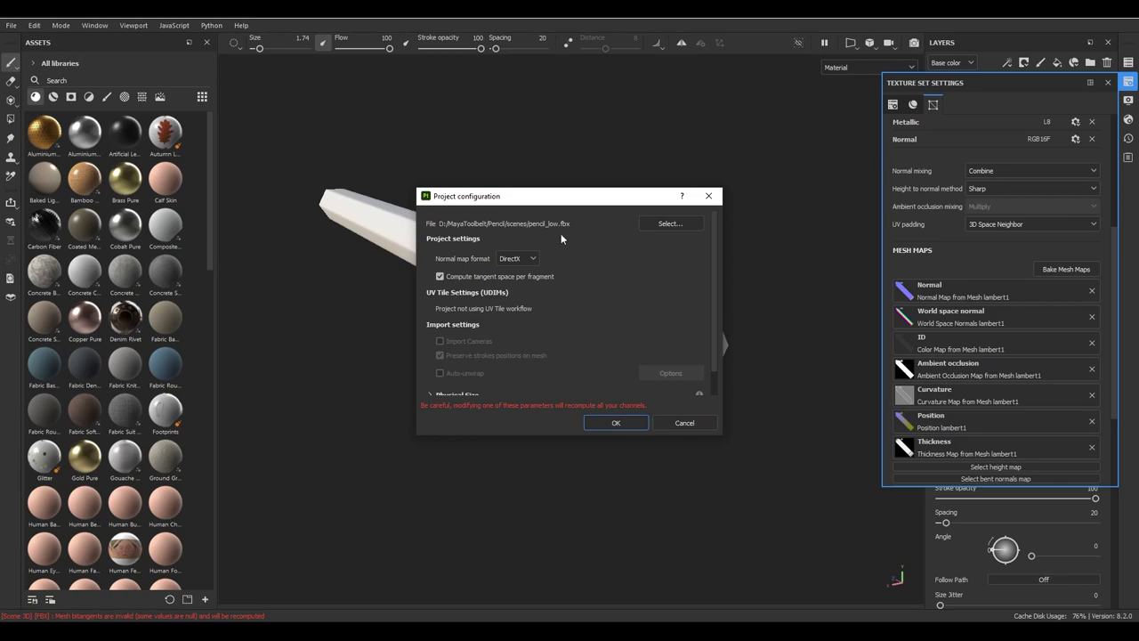
{"action": "left_click", "coordinate": [679, 223]}
{"action": "left_click", "coordinate": [570, 317]}
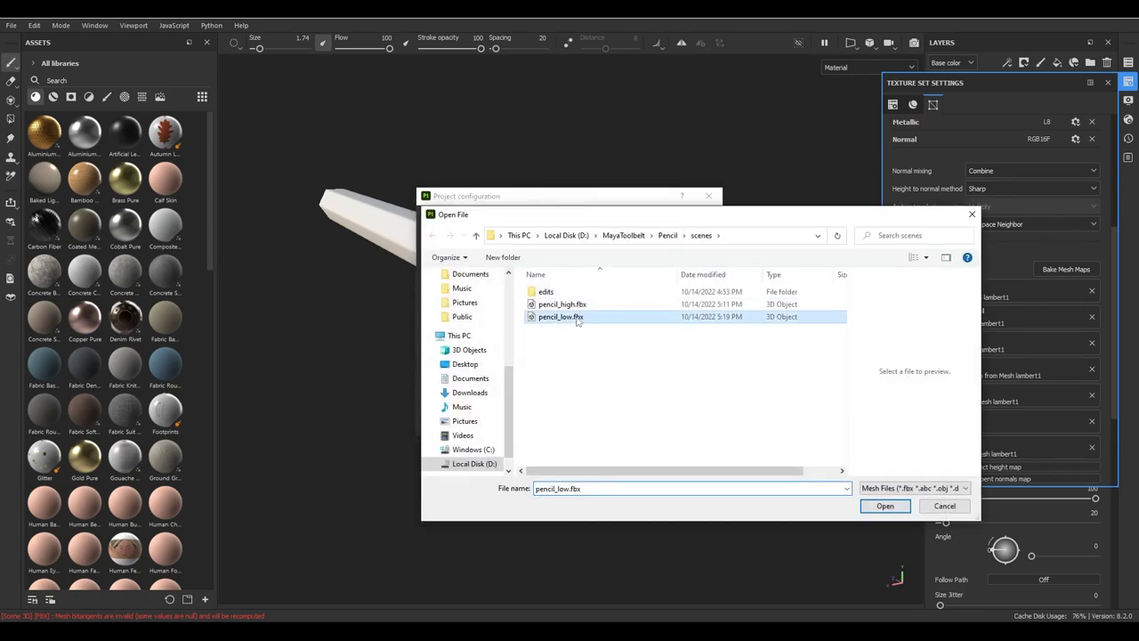
{"action": "left_click", "coordinate": [886, 506]}
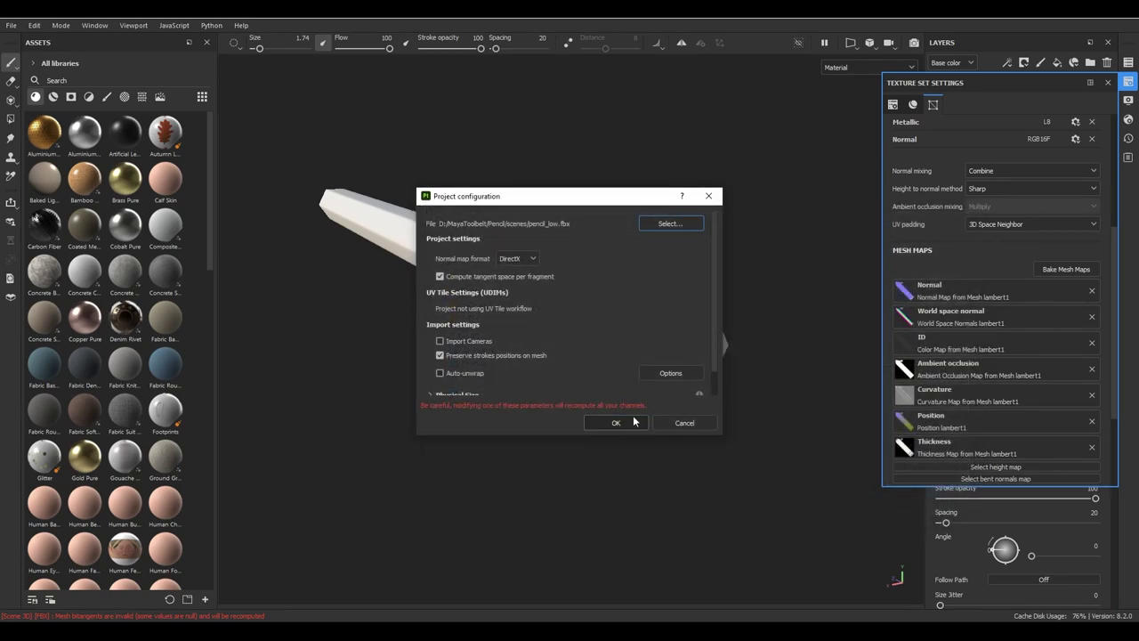
{"action": "left_click", "coordinate": [615, 423]}
{"action": "scroll", "coordinate": [661, 382], "scroll_direction": "up", "scroll_amount": 3}
{"action": "mouse_move", "coordinate": [661, 382]}
{"action": "left_mouse_down", "text": "alt"}
{"action": "mouse_move", "coordinate": [676, 371]}
{"action": "mouse_move", "coordinate": [676, 297]}
{"action": "mouse_move", "coordinate": [686, 465]}
{"action": "mouse_move", "coordinate": [464, 317]}
{"action": "mouse_move", "coordinate": [617, 258]}
{"action": "mouse_move", "coordinate": [753, 244]}
{"action": "mouse_move", "coordinate": [768, 288]}
{"action": "mouse_move", "coordinate": [713, 398]}
{"action": "mouse_move", "coordinate": [596, 336]}
{"action": "left_mouse_up", "text": "alt"}
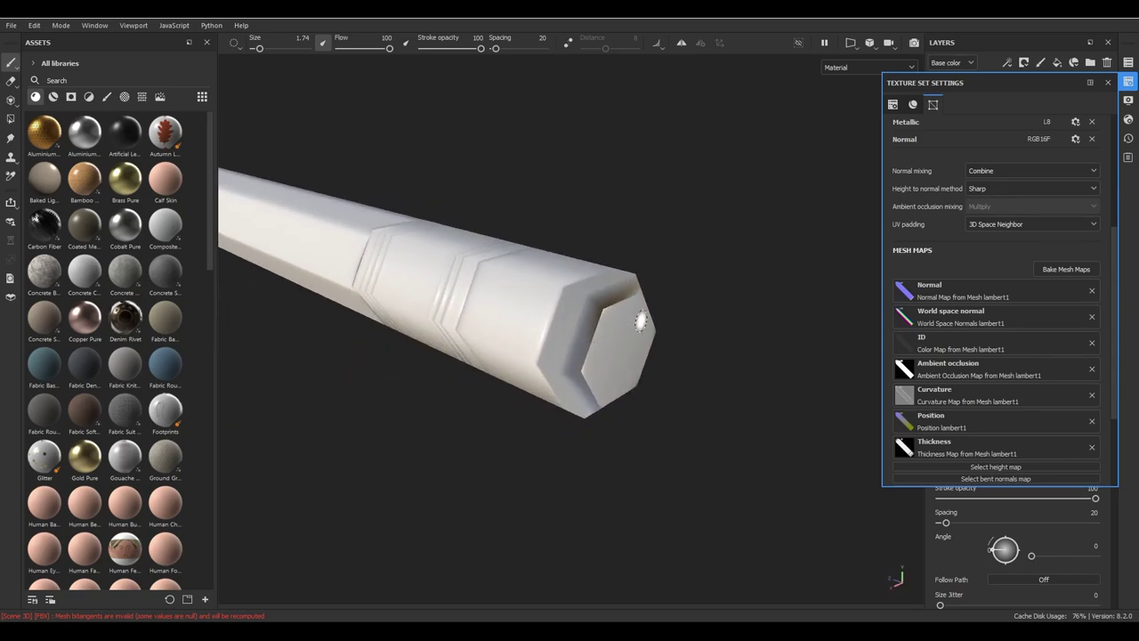
- Rebake all seven mesh maps onto the updated pencil_low mesh
{"action": "left_click", "coordinate": [1066, 271]}
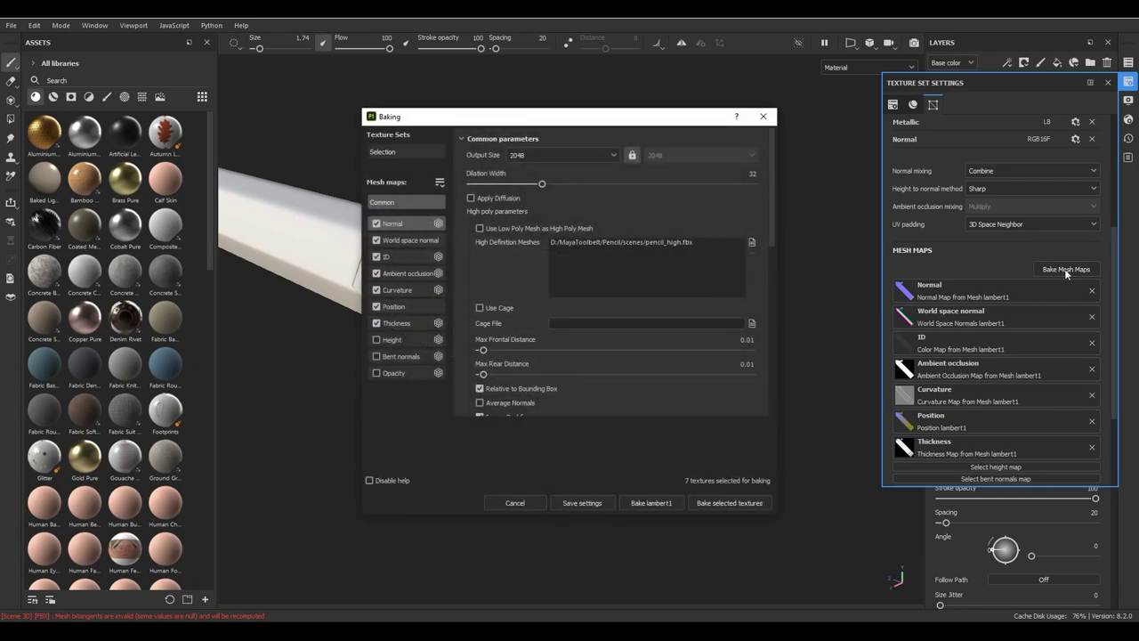
{"action": "scroll", "coordinate": [614, 267], "scroll_direction": "down", "scroll_amount": 2}
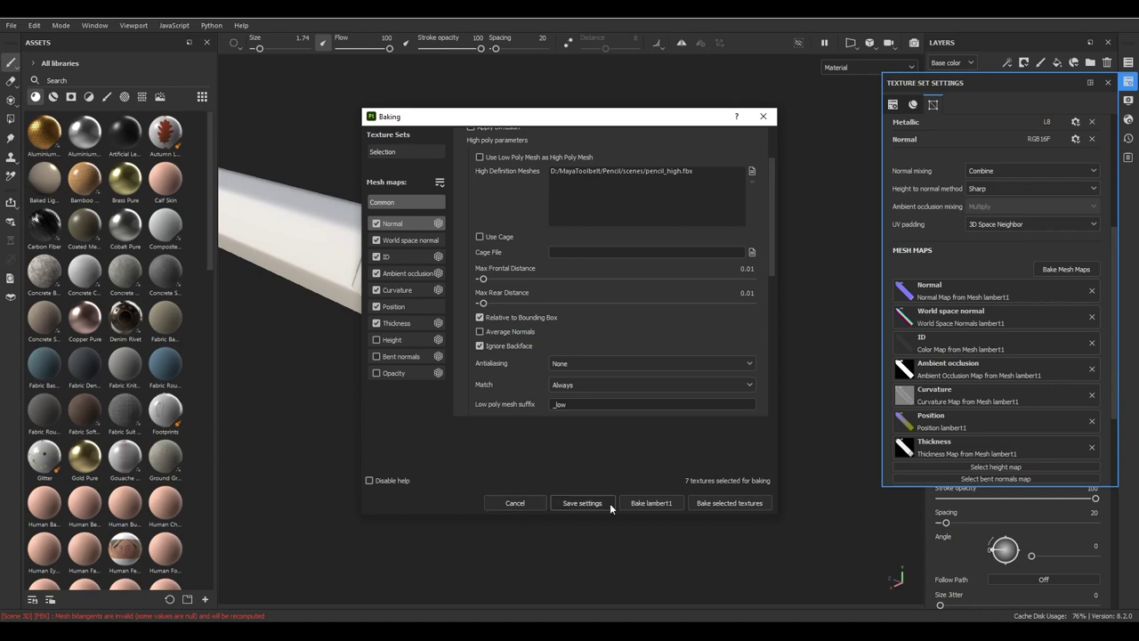
{"action": "left_click", "coordinate": [744, 504]}
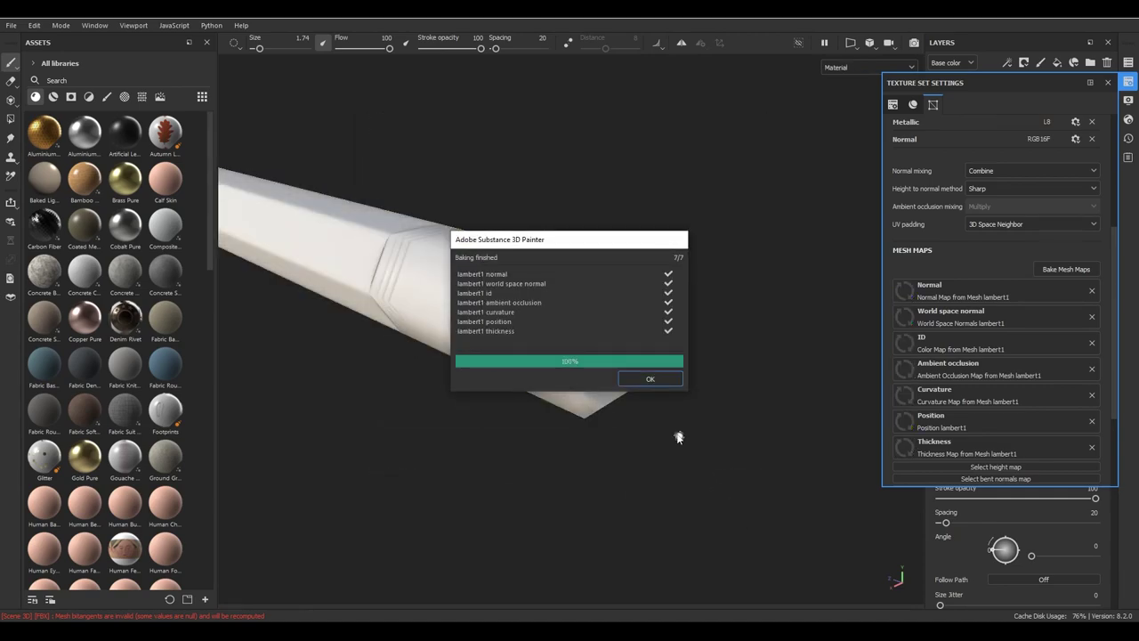
{"action": "left_click", "coordinate": [651, 380]}
{"action": "mouse_move", "coordinate": [623, 352]}
{"action": "left_mouse_down", "text": "alt"}
{"action": "mouse_move", "coordinate": [620, 448]}
{"action": "mouse_move", "coordinate": [722, 414]}
{"action": "mouse_move", "coordinate": [694, 410]}
{"action": "mouse_move", "coordinate": [771, 421]}
{"action": "mouse_move", "coordinate": [677, 415]}
{"action": "mouse_move", "coordinate": [756, 320]}
{"action": "mouse_move", "coordinate": [673, 346]}
{"action": "mouse_move", "coordinate": [516, 274]}
{"action": "mouse_move", "coordinate": [405, 283]}
{"action": "mouse_move", "coordinate": [492, 281]}
{"action": "mouse_move", "coordinate": [601, 355]}
{"action": "left_mouse_up", "text": "alt"}
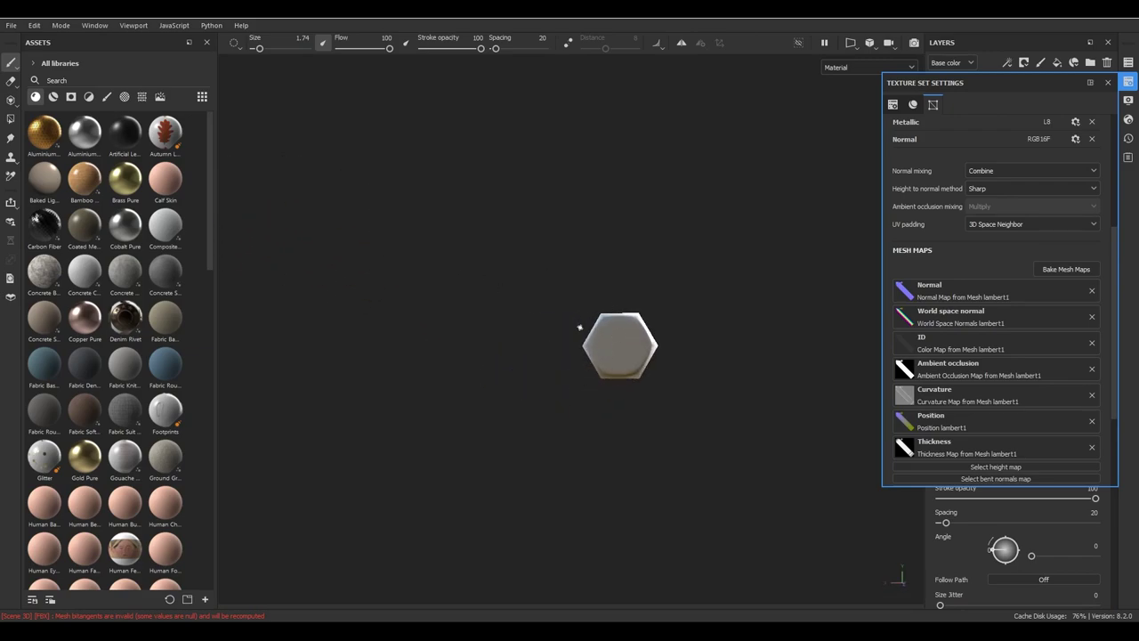
- Close Texture Set Settings and orbit and zoom out to view the whole pencil
{"action": "mouse_move", "coordinate": [579, 346]}
{"action": "left_mouse_down", "text": "alt"}
{"action": "mouse_move", "coordinate": [503, 401]}
{"action": "mouse_move", "coordinate": [582, 445]}
{"action": "mouse_move", "coordinate": [739, 401]}
{"action": "mouse_move", "coordinate": [776, 360]}
{"action": "mouse_move", "coordinate": [623, 392]}
{"action": "mouse_move", "coordinate": [587, 444]}
{"action": "mouse_move", "coordinate": [603, 473]}
{"action": "mouse_move", "coordinate": [681, 425]}
{"action": "mouse_move", "coordinate": [684, 437]}
{"action": "left_mouse_up", "text": "alt"}
{"action": "mouse_move", "coordinate": [569, 420]}
{"action": "left_mouse_down", "text": "alt"}
{"action": "mouse_move", "coordinate": [648, 381]}
{"action": "mouse_move", "coordinate": [679, 343]}
{"action": "mouse_move", "coordinate": [515, 367]}
{"action": "mouse_move", "coordinate": [511, 332]}
{"action": "mouse_move", "coordinate": [599, 315]}
{"action": "mouse_move", "coordinate": [679, 341]}
{"action": "mouse_move", "coordinate": [535, 293]}
{"action": "mouse_move", "coordinate": [615, 385]}
{"action": "mouse_move", "coordinate": [546, 323]}
{"action": "mouse_move", "coordinate": [691, 378]}
{"action": "mouse_move", "coordinate": [459, 361]}
{"action": "mouse_move", "coordinate": [677, 364]}
{"action": "mouse_move", "coordinate": [539, 400]}
{"action": "mouse_move", "coordinate": [595, 302]}
{"action": "mouse_move", "coordinate": [632, 343]}
{"action": "mouse_move", "coordinate": [654, 308]}
{"action": "mouse_move", "coordinate": [629, 326]}
{"action": "mouse_move", "coordinate": [748, 264]}
{"action": "mouse_move", "coordinate": [757, 237]}
{"action": "mouse_move", "coordinate": [673, 236]}
{"action": "mouse_move", "coordinate": [623, 282]}
{"action": "mouse_move", "coordinate": [593, 336]}
{"action": "mouse_move", "coordinate": [606, 347]}
{"action": "left_mouse_up", "text": "alt"}
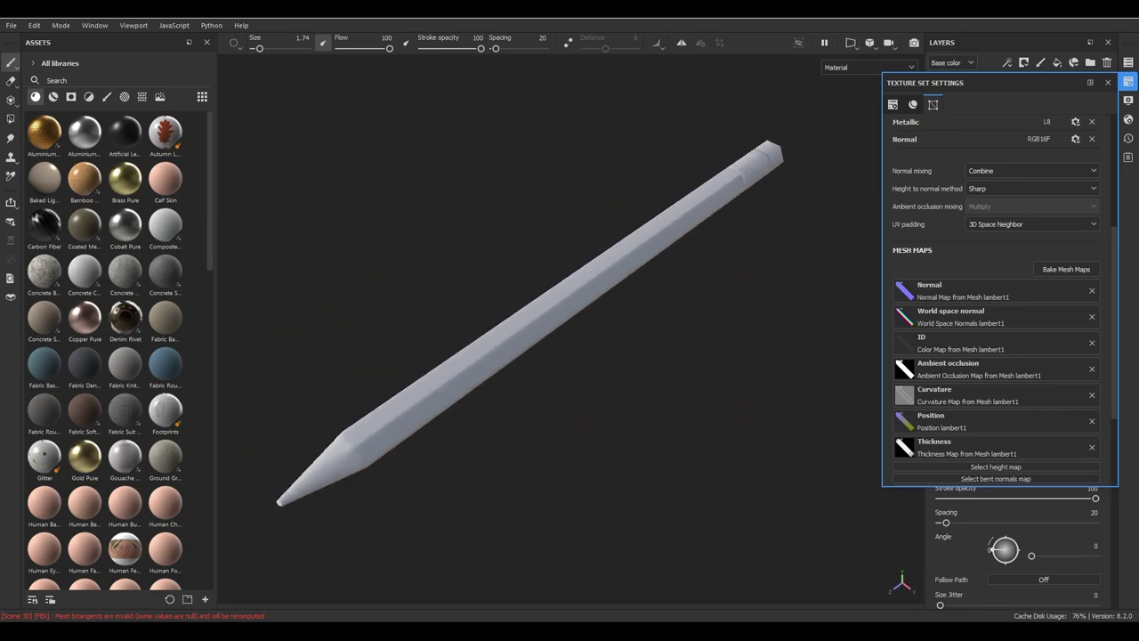
{"action": "left_click", "coordinate": [1107, 82]}
{"action": "mouse_move", "coordinate": [653, 255]}
{"action": "left_mouse_down", "text": "alt"}
{"action": "mouse_move", "coordinate": [699, 330]}
{"action": "mouse_move", "coordinate": [715, 327]}
{"action": "left_mouse_up", "text": "alt"}
{"action": "right_click_drag", "start_coordinate": [714, 327], "coordinate": [688, 297], "text": "alt"}
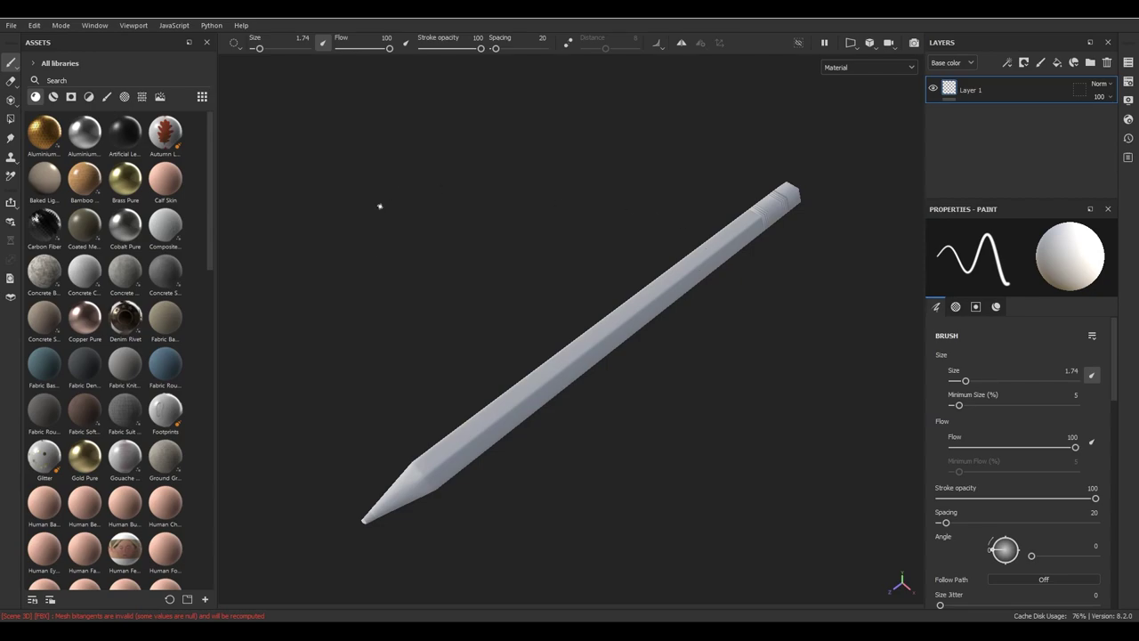
{"action": "left_click_drag", "start_coordinate": [587, 401], "coordinate": [598, 347], "text": "alt"}
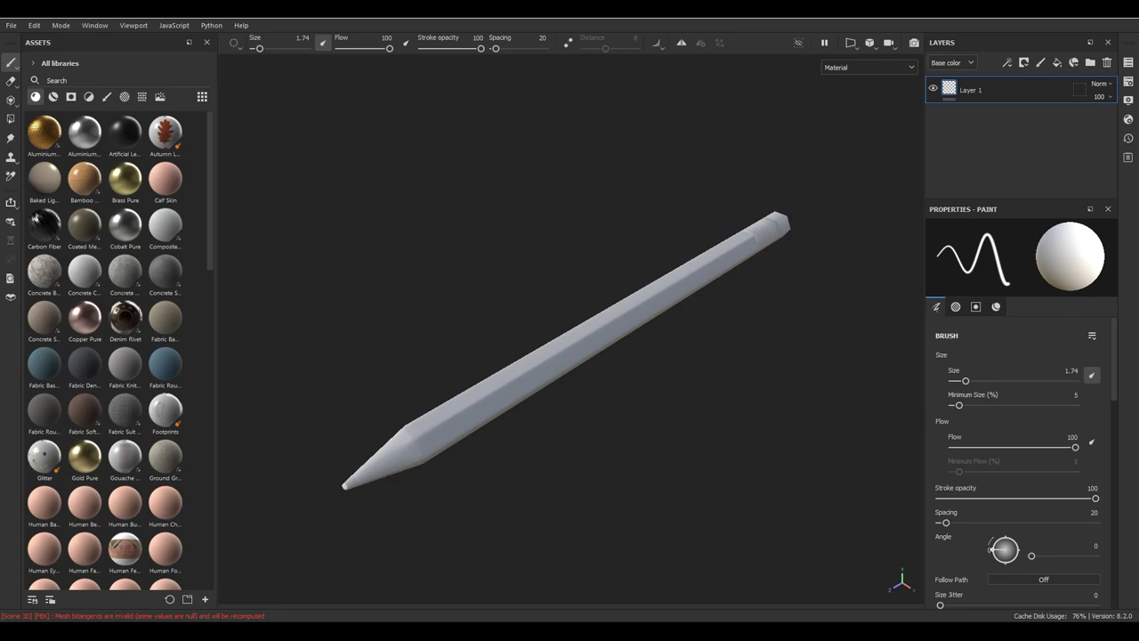
{"action": "key", "text": "alt+Tab"}
{"action": "double_click", "coordinate": [429, 399]}
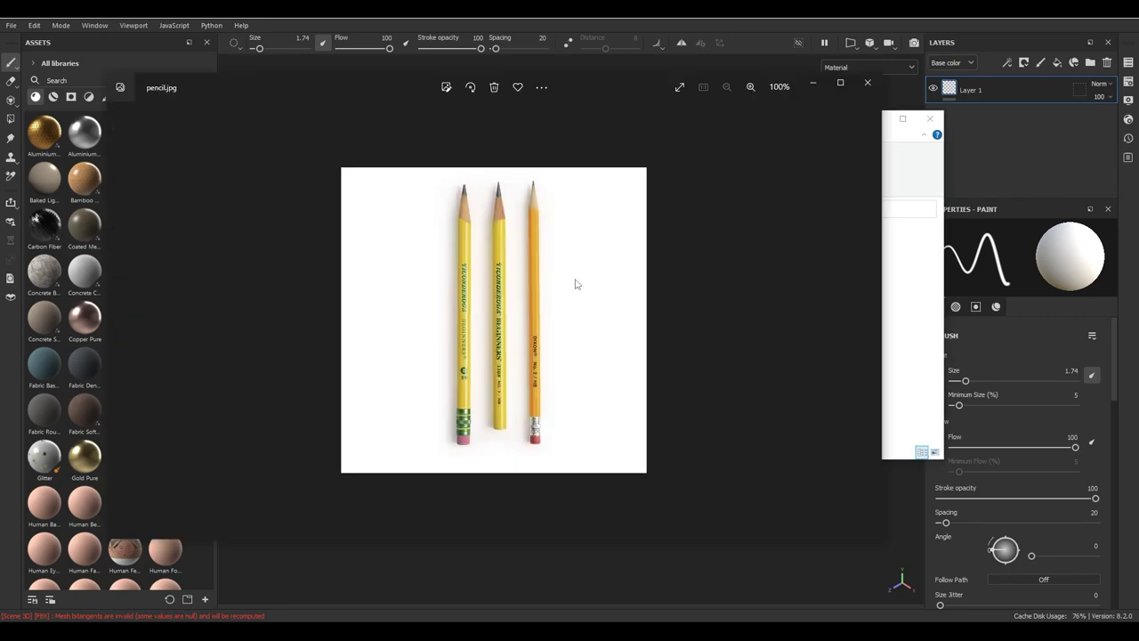
{"action": "scroll", "coordinate": [575, 285], "scroll_direction": "up", "scroll_amount": 3}
{"action": "scroll", "coordinate": [629, 339], "scroll_direction": "up", "scroll_amount": 1}
{"action": "mouse_move", "coordinate": [626, 339]}
{"action": "left_mouse_down"}
{"action": "mouse_move", "coordinate": [670, 196]}
{"action": "mouse_move", "coordinate": [673, 456]}
{"action": "mouse_move", "coordinate": [653, 419]}
{"action": "mouse_move", "coordinate": [631, 249]}
{"action": "left_mouse_up"}
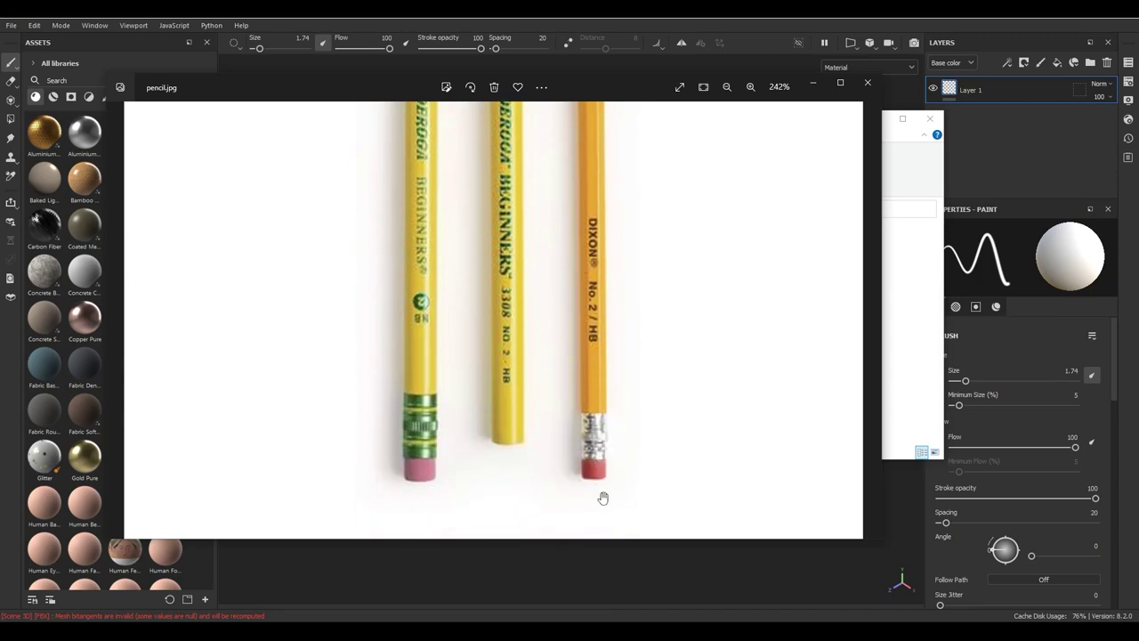
{"action": "mouse_move", "coordinate": [467, 296]}
{"action": "left_mouse_down"}
{"action": "mouse_move", "coordinate": [437, 361]}
{"action": "mouse_move", "coordinate": [442, 427]}
{"action": "mouse_move", "coordinate": [459, 257]}
{"action": "left_mouse_up"}
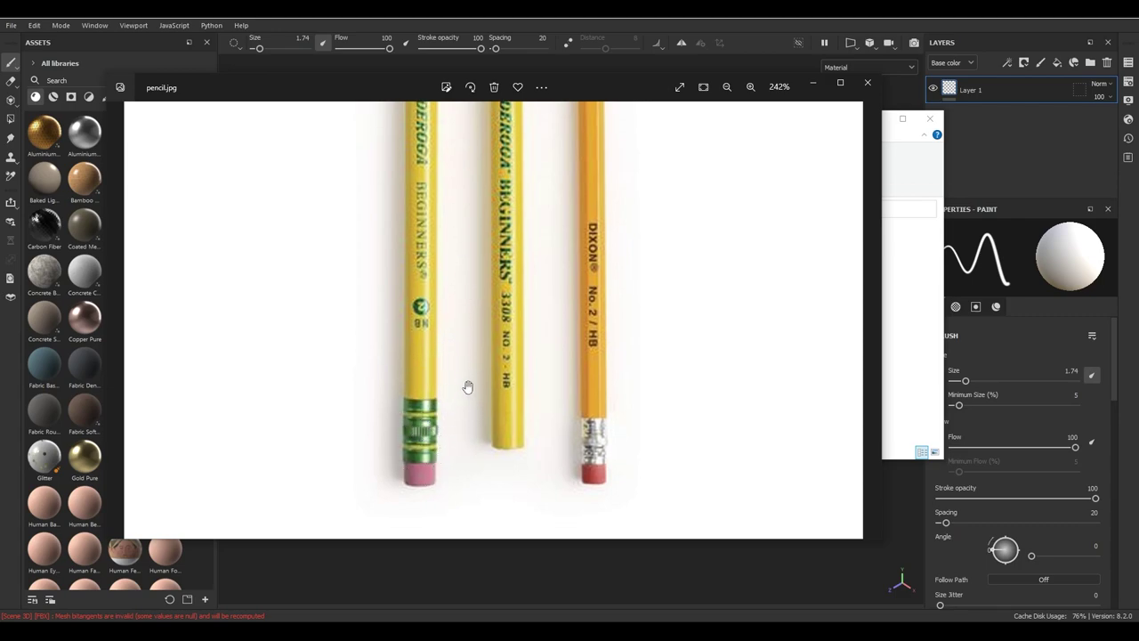
{"action": "mouse_move", "coordinate": [532, 270]}
{"action": "left_mouse_down"}
{"action": "mouse_move", "coordinate": [585, 339]}
{"action": "mouse_move", "coordinate": [560, 542]}
{"action": "left_mouse_up"}
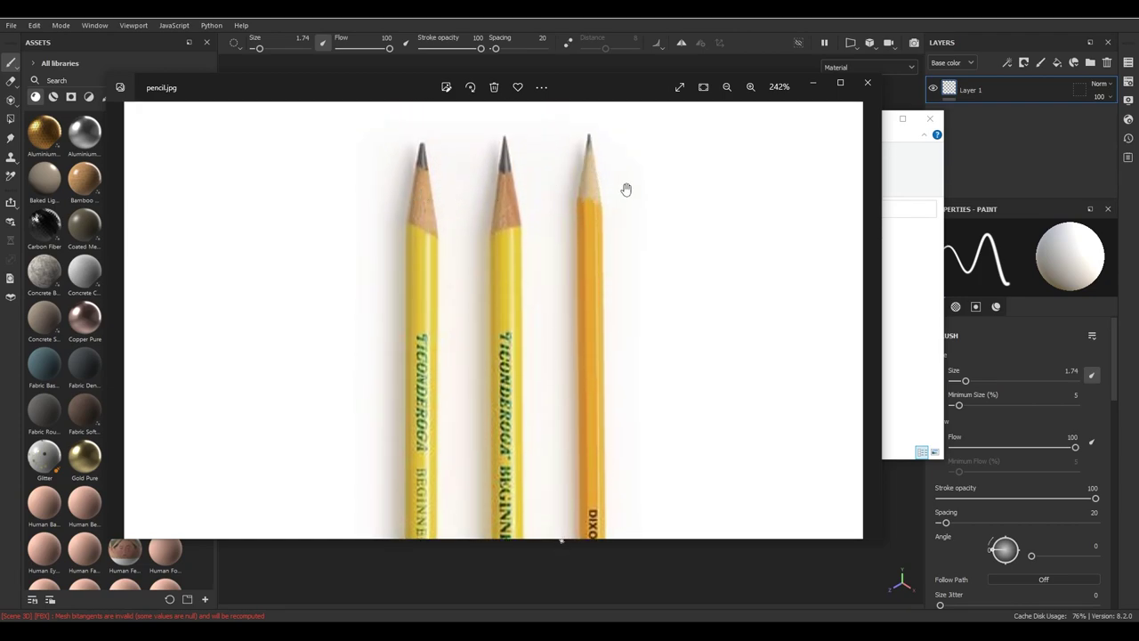
{"action": "mouse_move", "coordinate": [542, 300]}
{"action": "left_mouse_down"}
{"action": "mouse_move", "coordinate": [599, 255]}
{"action": "mouse_move", "coordinate": [592, 201]}
{"action": "left_mouse_up"}
{"action": "scroll", "coordinate": [645, 326], "scroll_direction": "down", "scroll_amount": 5}
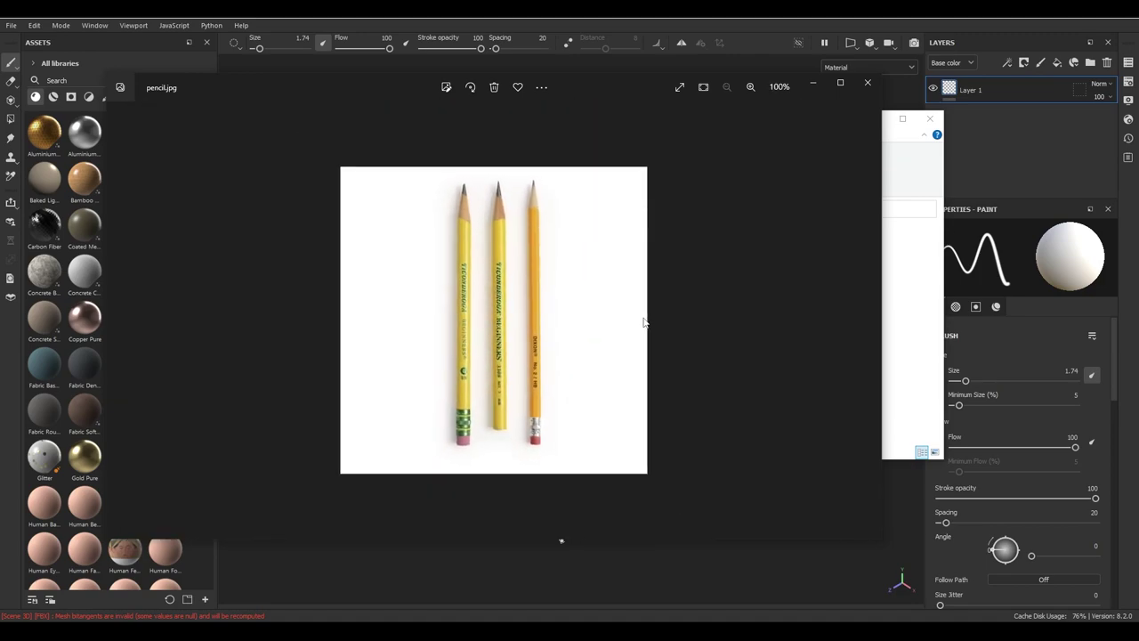
{"action": "left_click", "coordinate": [753, 88]}
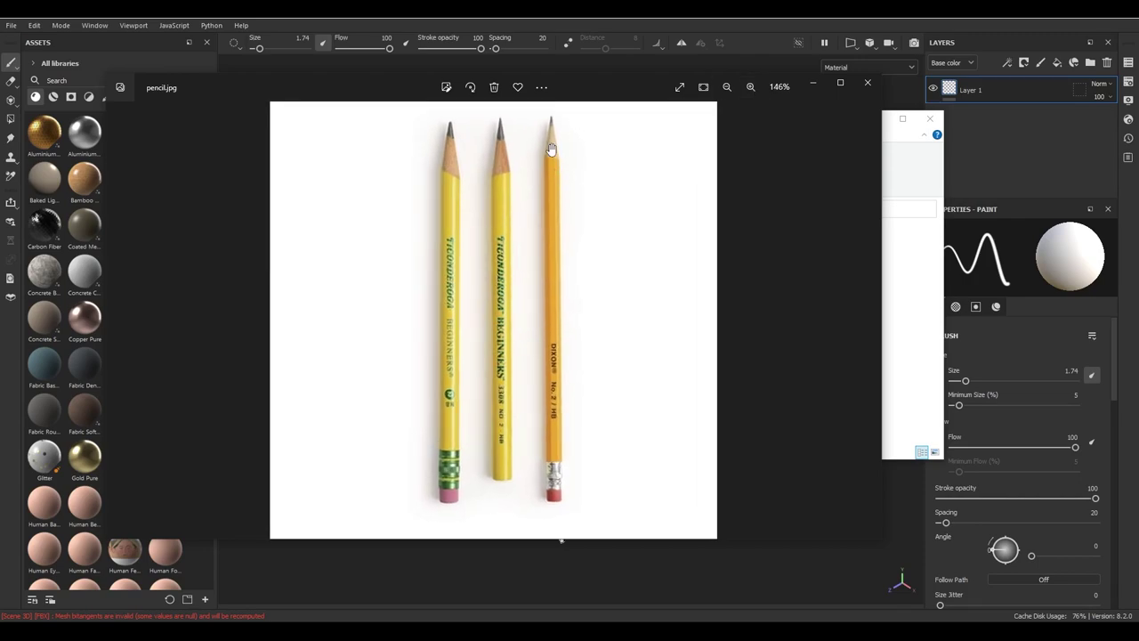
{"action": "left_click", "coordinate": [557, 67]}
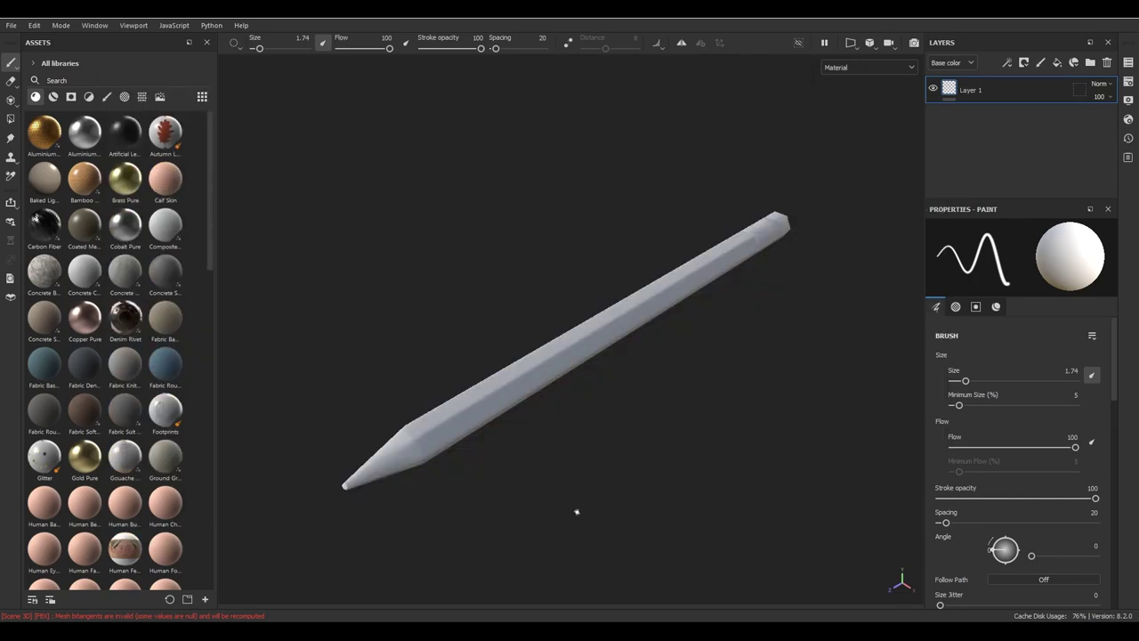
{"action": "key", "text": "alt+Tab"}
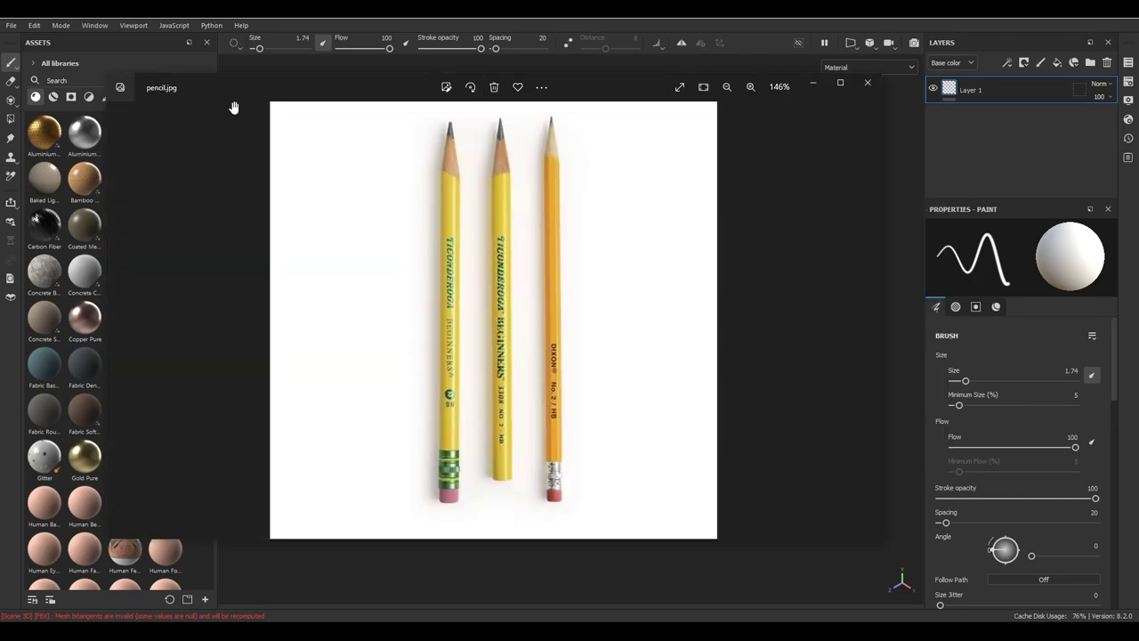
{"action": "key", "text": "alt+Tab"}
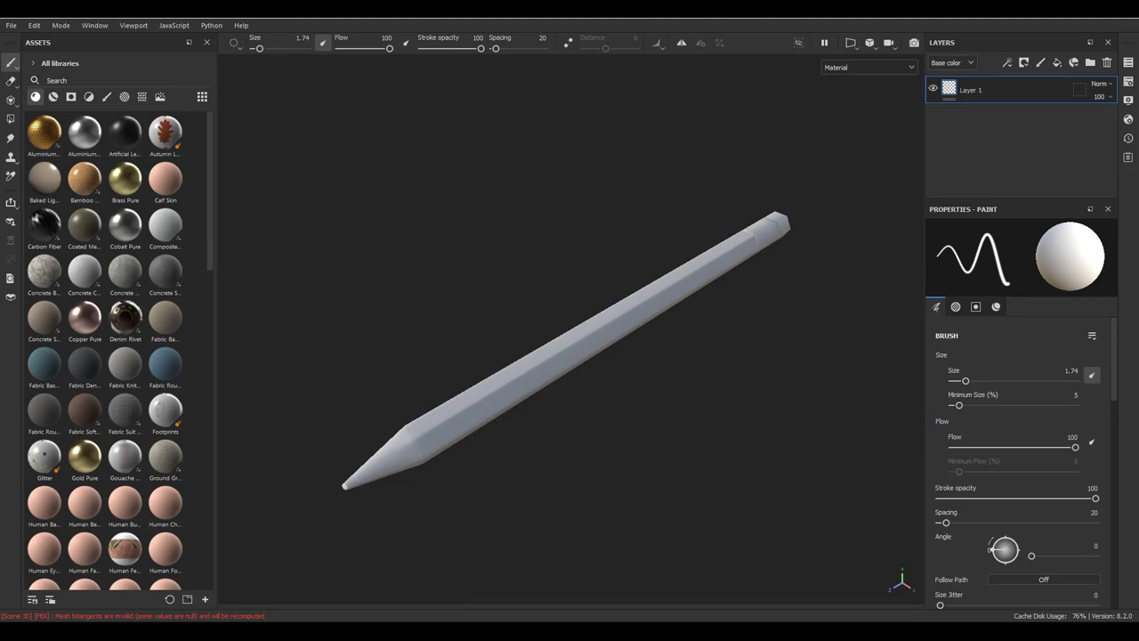
- Switch to Maya, select Pencil_low in the Outliner and hide it
{"action": "left_click", "coordinate": [479, 582]}
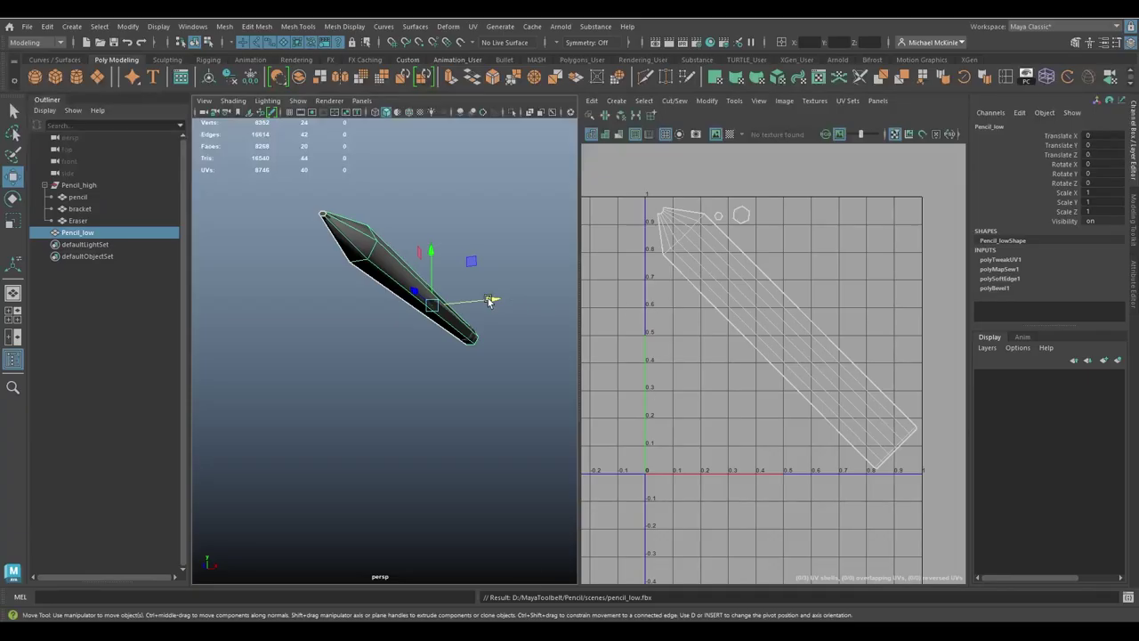
{"action": "left_click", "coordinate": [467, 391]}
{"action": "mouse_move", "coordinate": [467, 392]}
{"action": "left_mouse_down", "text": "alt"}
{"action": "mouse_move", "coordinate": [415, 338]}
{"action": "mouse_move", "coordinate": [439, 323]}
{"action": "left_mouse_up", "text": "alt"}
{"action": "key", "text": "space"}
{"action": "scroll", "coordinate": [579, 300], "scroll_direction": "up", "scroll_amount": 5}
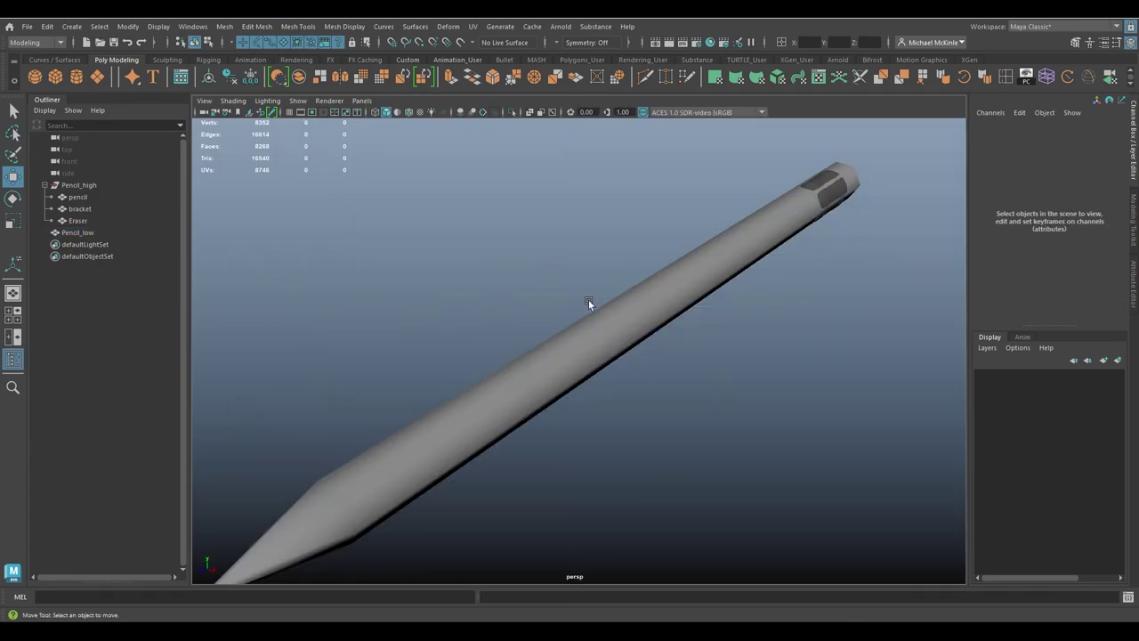
{"action": "left_click", "coordinate": [105, 233]}
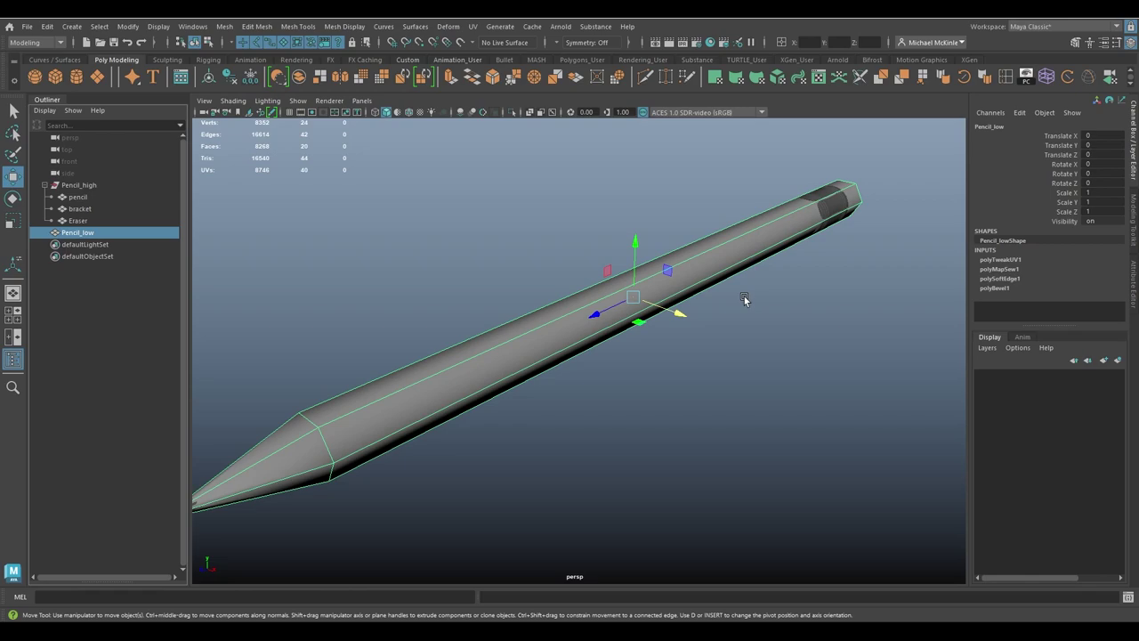
{"action": "key", "text": "ctrl+h"}
- Select and tumble around the high-poly pencil, then deselect it
{"action": "left_click", "coordinate": [642, 294]}
{"action": "scroll", "coordinate": [744, 307], "scroll_direction": "up", "scroll_amount": 3}
{"action": "mouse_move", "coordinate": [740, 329]}
{"action": "left_mouse_down", "text": "alt"}
{"action": "mouse_move", "coordinate": [613, 388]}
{"action": "mouse_move", "coordinate": [826, 326]}
{"action": "mouse_move", "coordinate": [781, 324]}
{"action": "mouse_move", "coordinate": [792, 318]}
{"action": "left_mouse_up", "text": "alt"}
{"action": "mouse_move", "coordinate": [792, 318]}
{"action": "right_mouse_down", "text": "alt"}
{"action": "mouse_move", "coordinate": [826, 295]}
{"action": "mouse_move", "coordinate": [804, 300]}
{"action": "right_mouse_up", "text": "alt"}
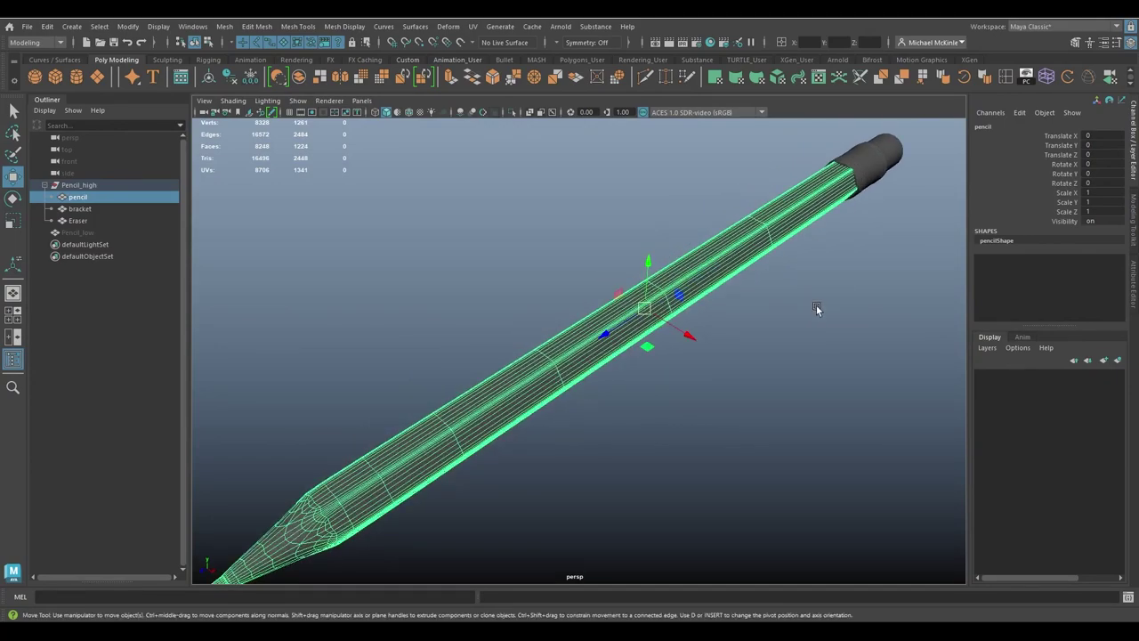
{"action": "left_click", "coordinate": [806, 310]}
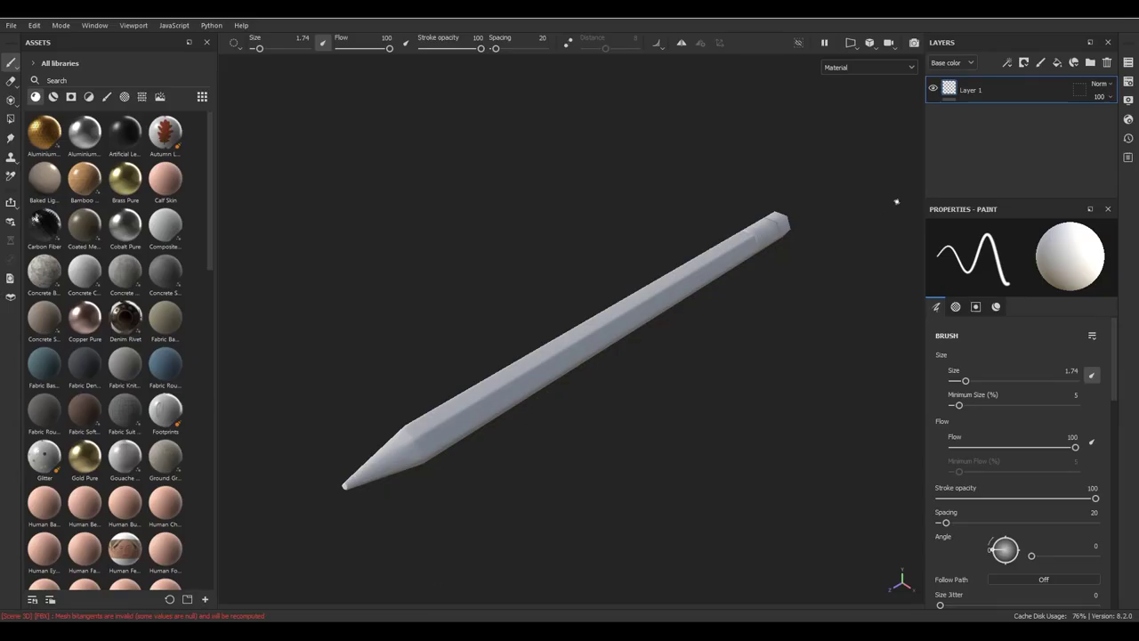
- Show the pencil's baked Normal mesh map in the viewport and orbit it to lie horizontal
{"action": "left_click", "coordinate": [855, 69]}
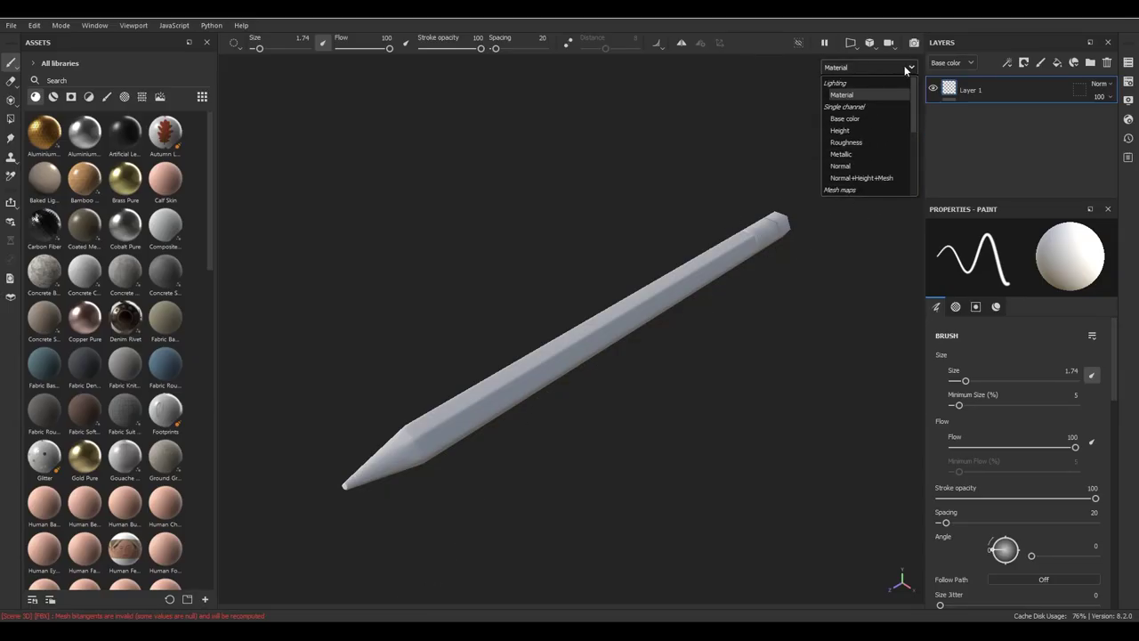
{"action": "scroll", "coordinate": [858, 135], "scroll_direction": "down", "scroll_amount": 1}
{"action": "scroll", "coordinate": [859, 135], "scroll_direction": "down", "scroll_amount": 1}
{"action": "mouse_move", "coordinate": [914, 124]}
{"action": "left_mouse_down"}
{"action": "mouse_move", "coordinate": [918, 151]}
{"action": "mouse_move", "coordinate": [918, 137]}
{"action": "left_mouse_up"}
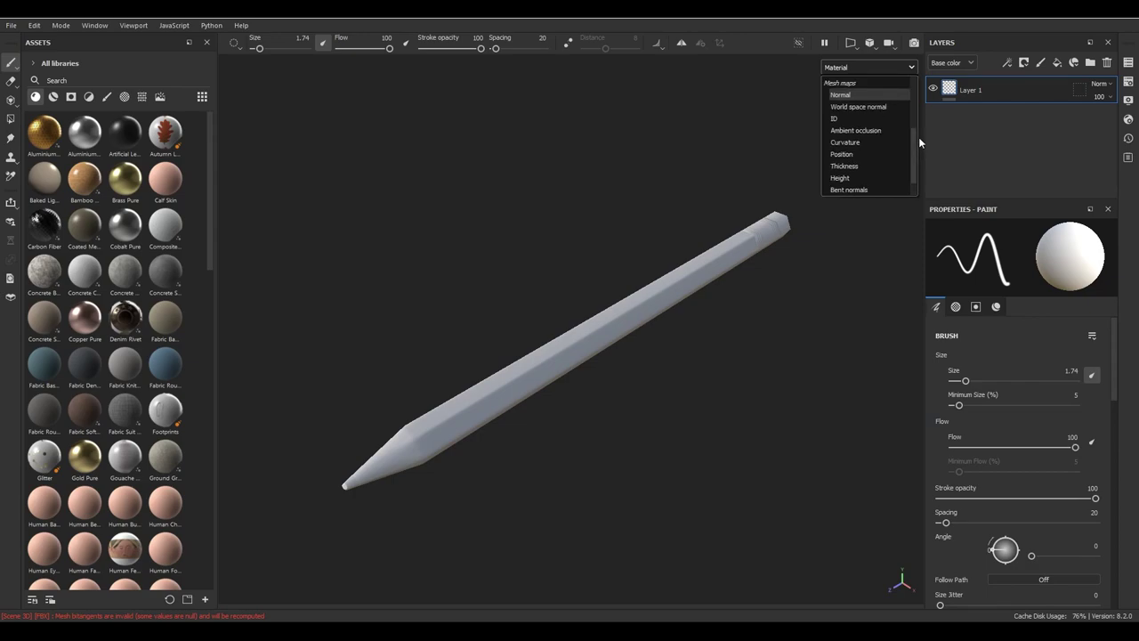
{"action": "left_click", "coordinate": [844, 95]}
{"action": "mouse_move", "coordinate": [578, 346]}
{"action": "left_mouse_down", "text": "alt"}
{"action": "mouse_move", "coordinate": [814, 365]}
{"action": "mouse_move", "coordinate": [745, 312]}
{"action": "mouse_move", "coordinate": [789, 311]}
{"action": "mouse_move", "coordinate": [868, 279]}
{"action": "mouse_move", "coordinate": [818, 258]}
{"action": "mouse_move", "coordinate": [717, 299]}
{"action": "mouse_move", "coordinate": [719, 338]}
{"action": "left_mouse_up", "text": "alt"}
{"action": "mouse_move", "coordinate": [775, 287]}
{"action": "left_mouse_down", "text": "alt"}
{"action": "mouse_move", "coordinate": [694, 315]}
{"action": "mouse_move", "coordinate": [511, 237]}
{"action": "mouse_move", "coordinate": [412, 247]}
{"action": "mouse_move", "coordinate": [496, 323]}
{"action": "mouse_move", "coordinate": [621, 330]}
{"action": "mouse_move", "coordinate": [511, 338]}
{"action": "mouse_move", "coordinate": [714, 359]}
{"action": "mouse_move", "coordinate": [674, 338]}
{"action": "mouse_move", "coordinate": [694, 339]}
{"action": "left_mouse_up", "text": "alt"}
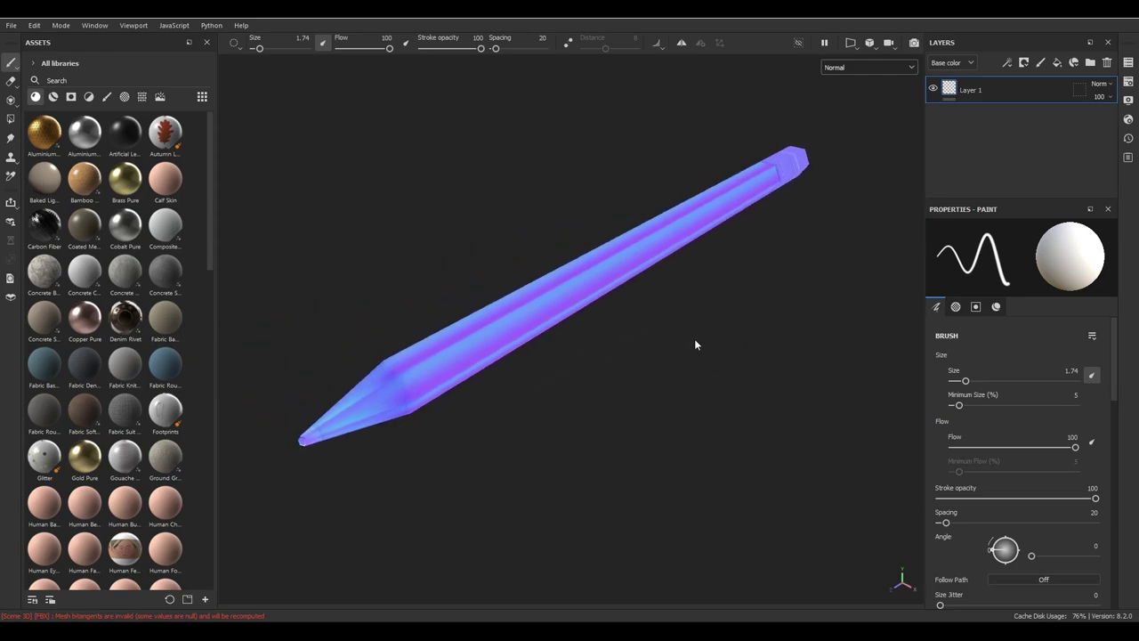
- Step through the World space normal, ID and Ambient occlusion maps, inspecting the AO around the pencil tip
{"action": "key", "text": "b"}
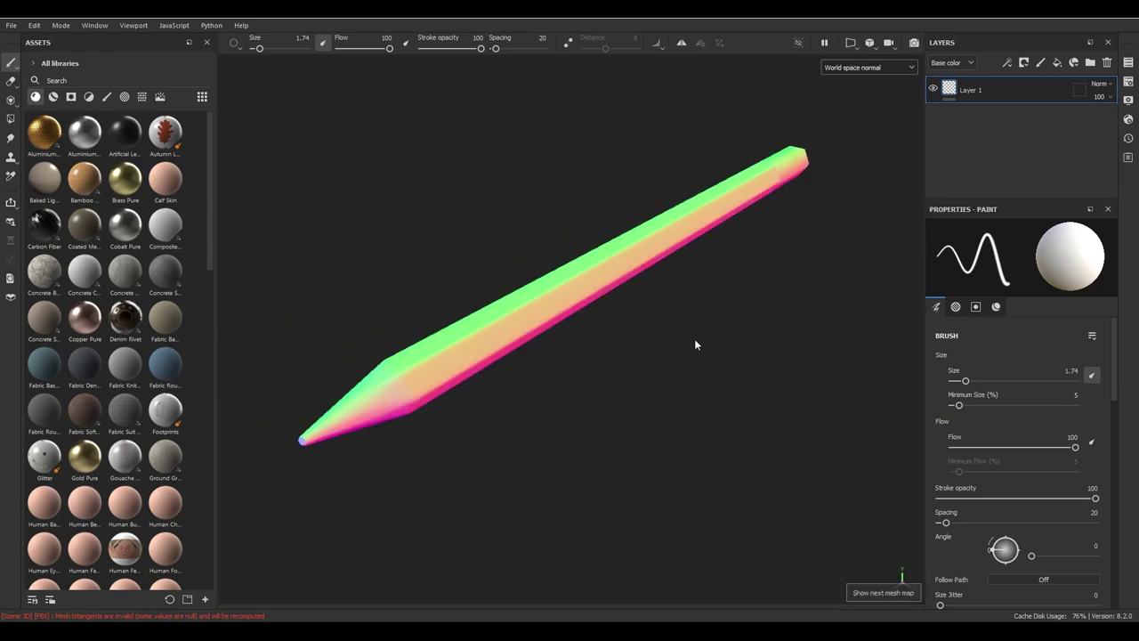
{"action": "key", "text": "b"}
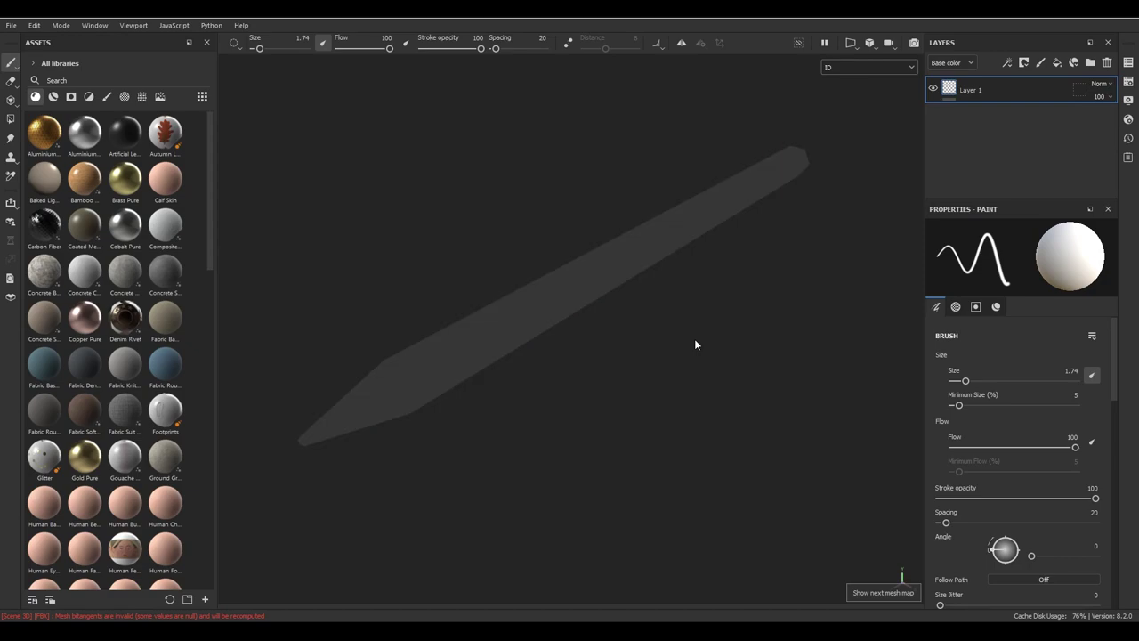
{"action": "key", "text": "b"}
{"action": "mouse_move", "coordinate": [695, 344]}
{"action": "left_mouse_down", "text": "alt"}
{"action": "mouse_move", "coordinate": [676, 280]}
{"action": "mouse_move", "coordinate": [816, 223]}
{"action": "mouse_move", "coordinate": [534, 279]}
{"action": "left_mouse_up", "text": "alt"}
{"action": "mouse_move", "coordinate": [534, 280]}
{"action": "right_mouse_down", "text": "alt"}
{"action": "mouse_move", "coordinate": [395, 249]}
{"action": "mouse_move", "coordinate": [850, 369]}
{"action": "right_mouse_up", "text": "alt"}
{"action": "mouse_move", "coordinate": [850, 368]}
{"action": "left_mouse_down", "text": "alt"}
{"action": "mouse_move", "coordinate": [676, 323]}
{"action": "mouse_move", "coordinate": [636, 348]}
{"action": "mouse_move", "coordinate": [685, 266]}
{"action": "left_mouse_up", "text": "alt"}
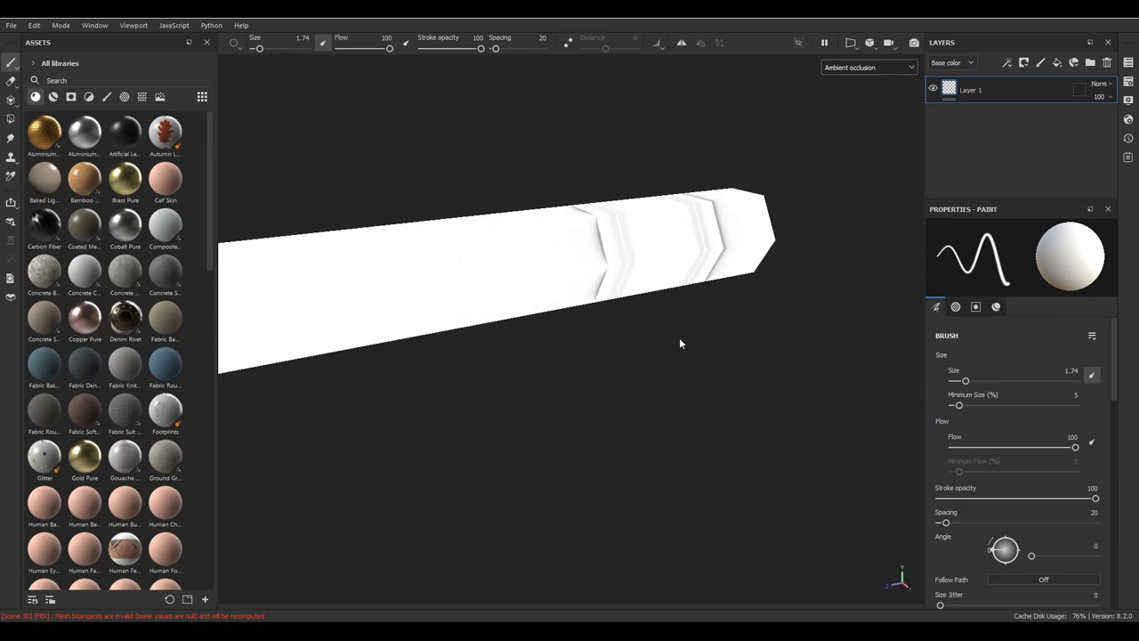
{"action": "left_click_drag", "start_coordinate": [680, 339], "coordinate": [721, 279], "text": "alt"}
{"action": "mouse_move", "coordinate": [709, 337]}
{"action": "left_mouse_down", "text": "alt"}
{"action": "mouse_move", "coordinate": [726, 367]}
{"action": "mouse_move", "coordinate": [765, 348]}
{"action": "mouse_move", "coordinate": [519, 329]}
{"action": "mouse_move", "coordinate": [565, 371]}
{"action": "mouse_move", "coordinate": [739, 374]}
{"action": "mouse_move", "coordinate": [582, 352]}
{"action": "mouse_move", "coordinate": [669, 370]}
{"action": "left_mouse_up", "text": "alt"}
- Continue through the Curvature, Position, Thickness and Height maps, orbiting along the pencil
{"action": "key", "text": "b"}
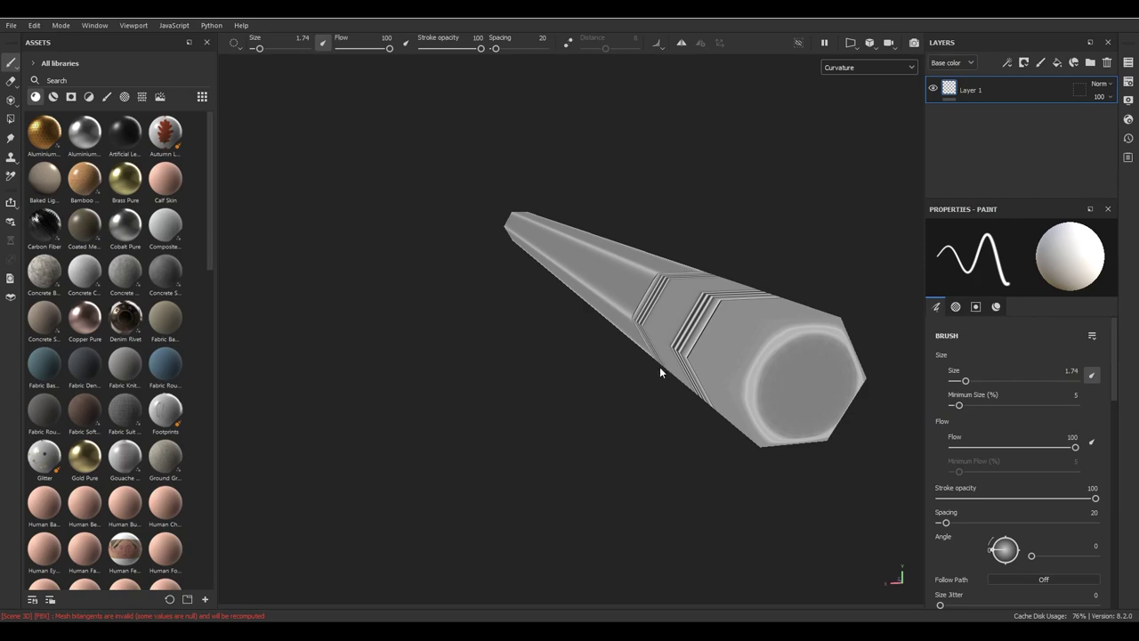
{"action": "key", "text": "b"}
{"action": "mouse_move", "coordinate": [633, 347]}
{"action": "left_mouse_down", "text": "alt"}
{"action": "mouse_move", "coordinate": [717, 371]}
{"action": "mouse_move", "coordinate": [589, 377]}
{"action": "mouse_move", "coordinate": [578, 330]}
{"action": "mouse_move", "coordinate": [722, 376]}
{"action": "mouse_move", "coordinate": [577, 320]}
{"action": "mouse_move", "coordinate": [549, 334]}
{"action": "mouse_move", "coordinate": [620, 386]}
{"action": "mouse_move", "coordinate": [628, 356]}
{"action": "mouse_move", "coordinate": [718, 346]}
{"action": "mouse_move", "coordinate": [704, 383]}
{"action": "mouse_move", "coordinate": [656, 382]}
{"action": "mouse_move", "coordinate": [670, 360]}
{"action": "mouse_move", "coordinate": [513, 361]}
{"action": "mouse_move", "coordinate": [490, 381]}
{"action": "mouse_move", "coordinate": [670, 390]}
{"action": "mouse_move", "coordinate": [646, 392]}
{"action": "left_mouse_up", "text": "alt"}
{"action": "key", "text": "b"}
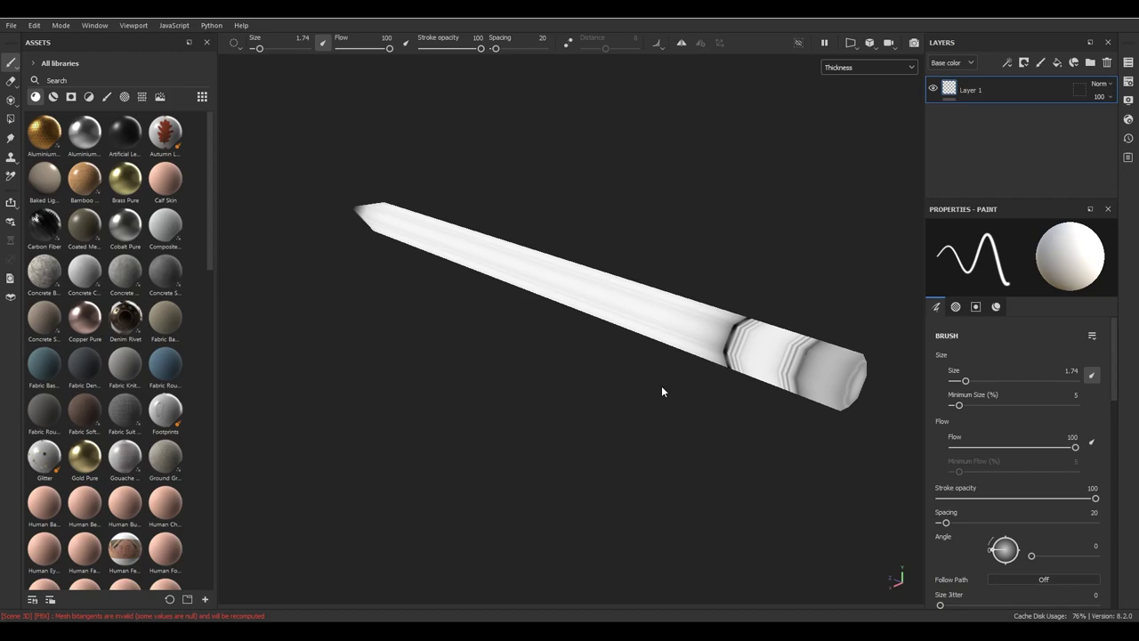
{"action": "key", "text": "b"}
{"action": "key", "text": "b"}
{"action": "key", "text": "b"}
{"action": "key", "text": "b"}
{"action": "key", "text": "b"}
{"action": "key", "text": "b"}
{"action": "mouse_move", "coordinate": [618, 376]}
{"action": "middle_mouse_down"}
{"action": "mouse_move", "coordinate": [736, 359]}
{"action": "mouse_move", "coordinate": [665, 351]}
{"action": "middle_mouse_up"}
{"action": "mouse_move", "coordinate": [666, 351]}
{"action": "left_mouse_down", "text": "alt"}
{"action": "mouse_move", "coordinate": [582, 340]}
{"action": "mouse_move", "coordinate": [667, 338]}
{"action": "left_mouse_up", "text": "alt"}
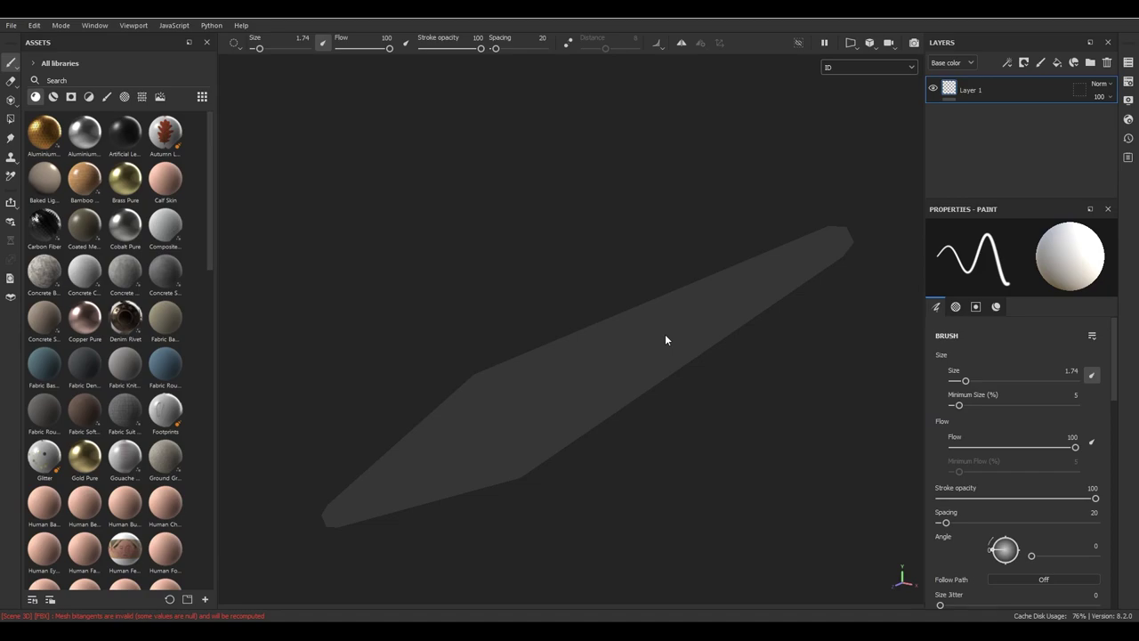
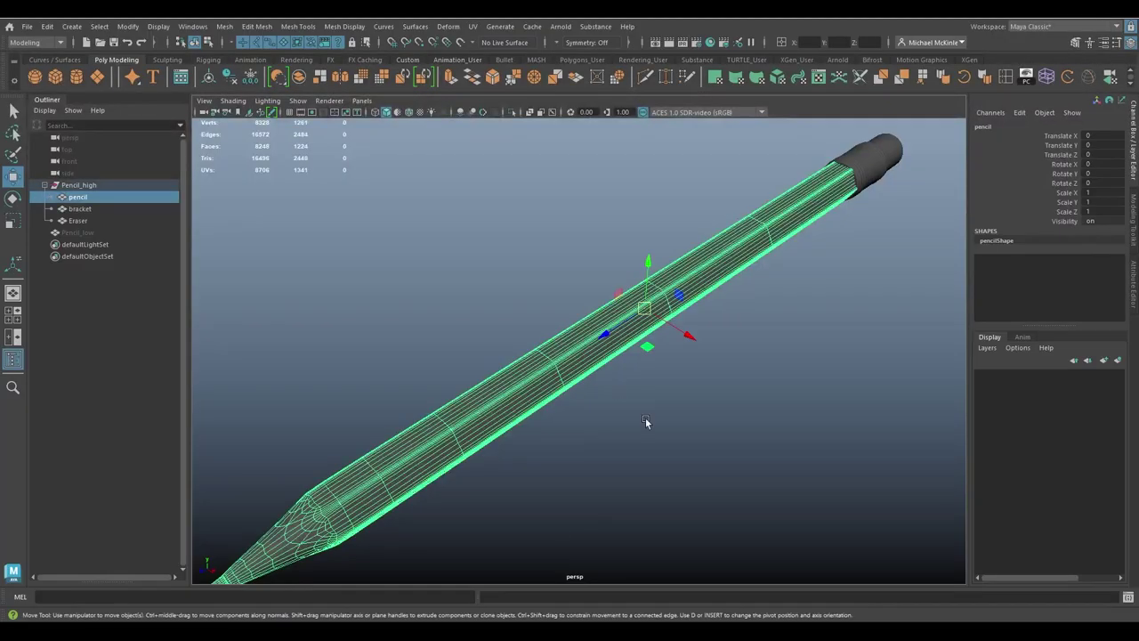
- Tumble Maya's perspective view around the high-poly pencil with its bracket and eraser
{"action": "mouse_move", "coordinate": [646, 419]}
{"action": "left_mouse_down", "text": "alt"}
{"action": "mouse_move", "coordinate": [646, 371]}
{"action": "mouse_move", "coordinate": [643, 425]}
{"action": "mouse_move", "coordinate": [664, 387]}
{"action": "left_mouse_up", "text": "alt"}
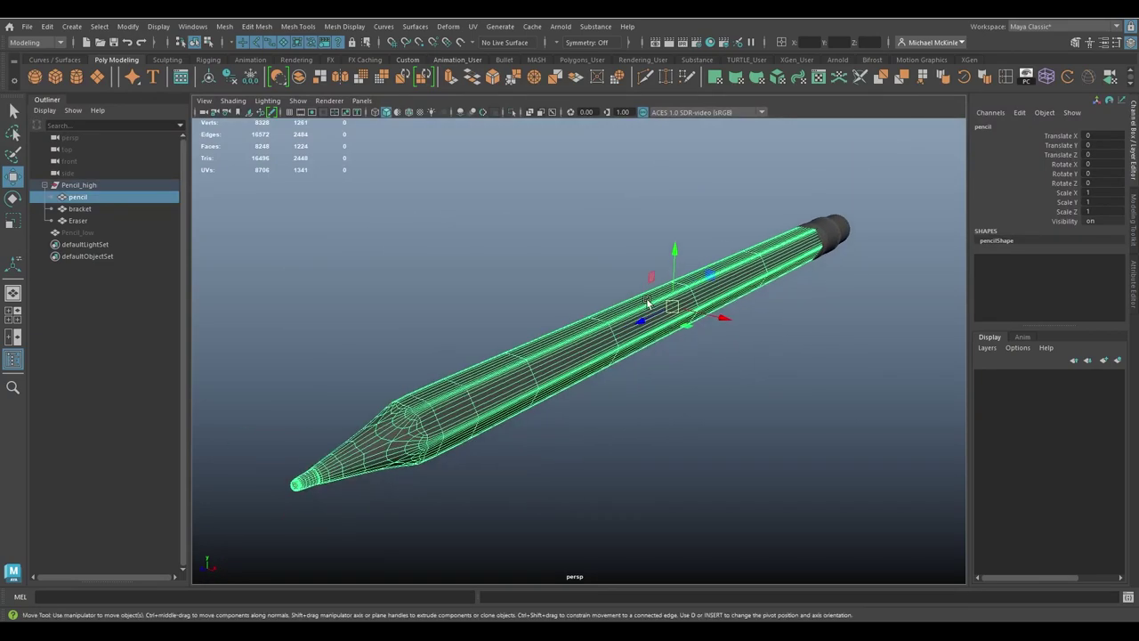
- Give the pencil body a new Lambert material coloured yellow
{"action": "right_click_drag", "start_coordinate": [555, 202], "coordinate": [546, 501]}
{"action": "left_click", "coordinate": [296, 216]}
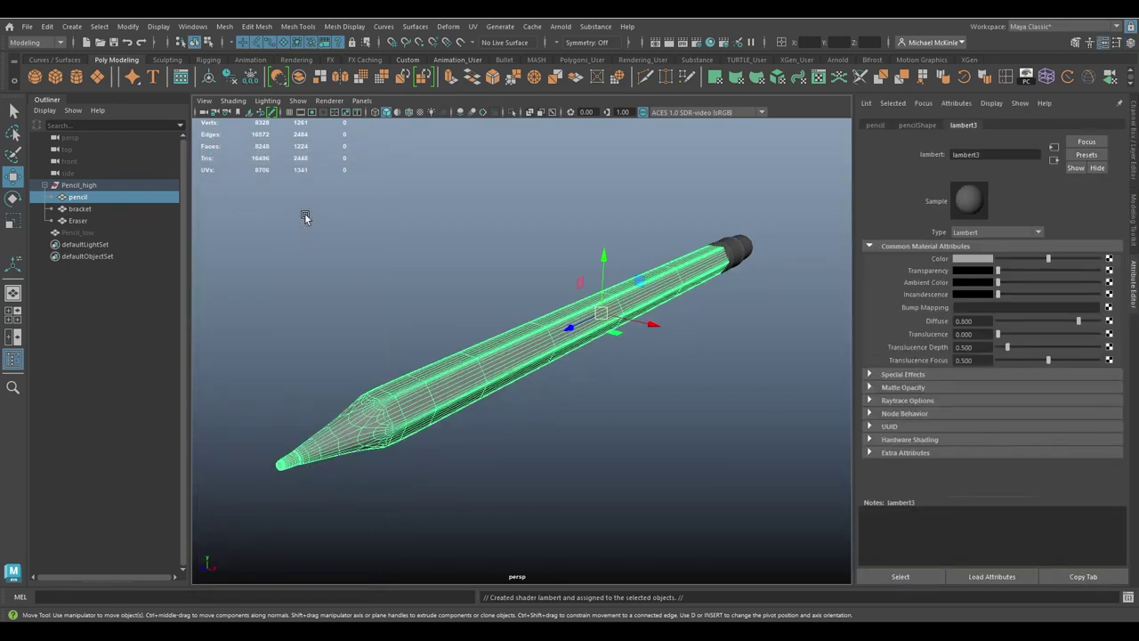
{"action": "left_click", "coordinate": [977, 259]}
{"action": "left_click", "coordinate": [950, 230]}
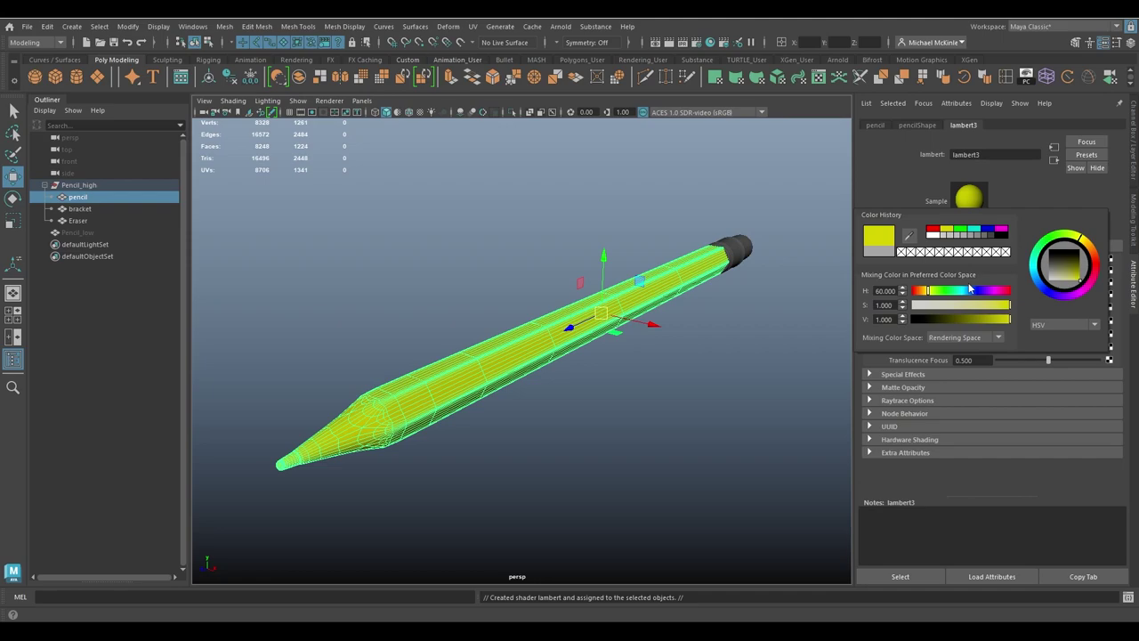
- Assign the metal bracket a new Lambert material coloured cyan
{"action": "left_click", "coordinate": [681, 382]}
{"action": "left_click_drag", "start_coordinate": [682, 382], "coordinate": [649, 330], "text": "alt"}
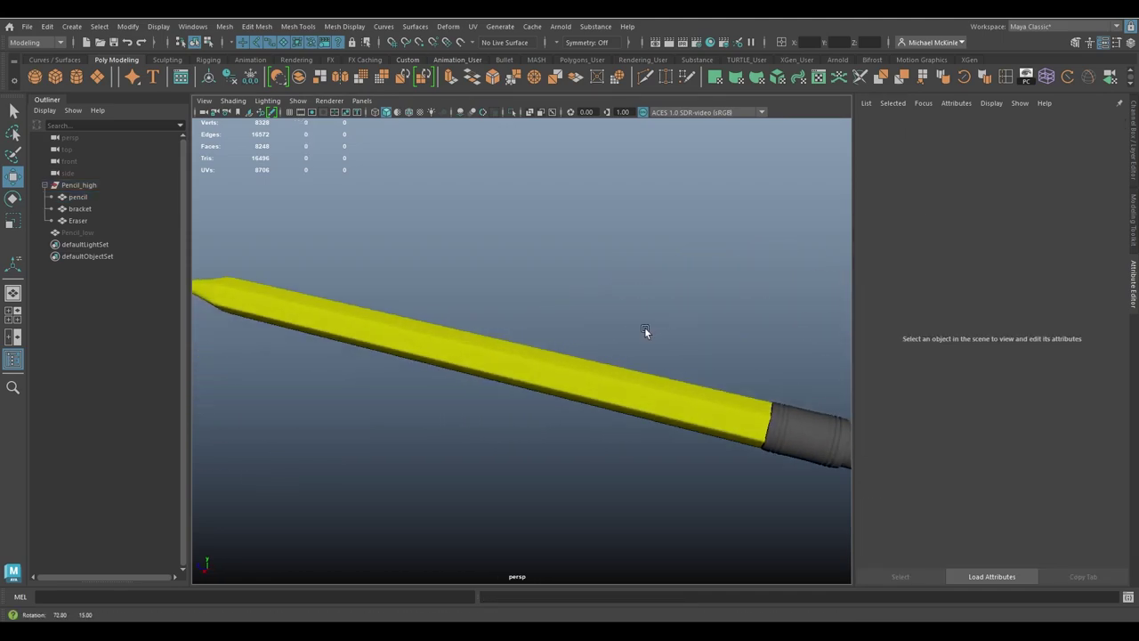
{"action": "scroll", "coordinate": [578, 294], "scroll_direction": "up", "scroll_amount": 4}
{"action": "left_click", "coordinate": [553, 309]}
{"action": "scroll", "coordinate": [614, 258], "scroll_direction": "up", "scroll_amount": 3}
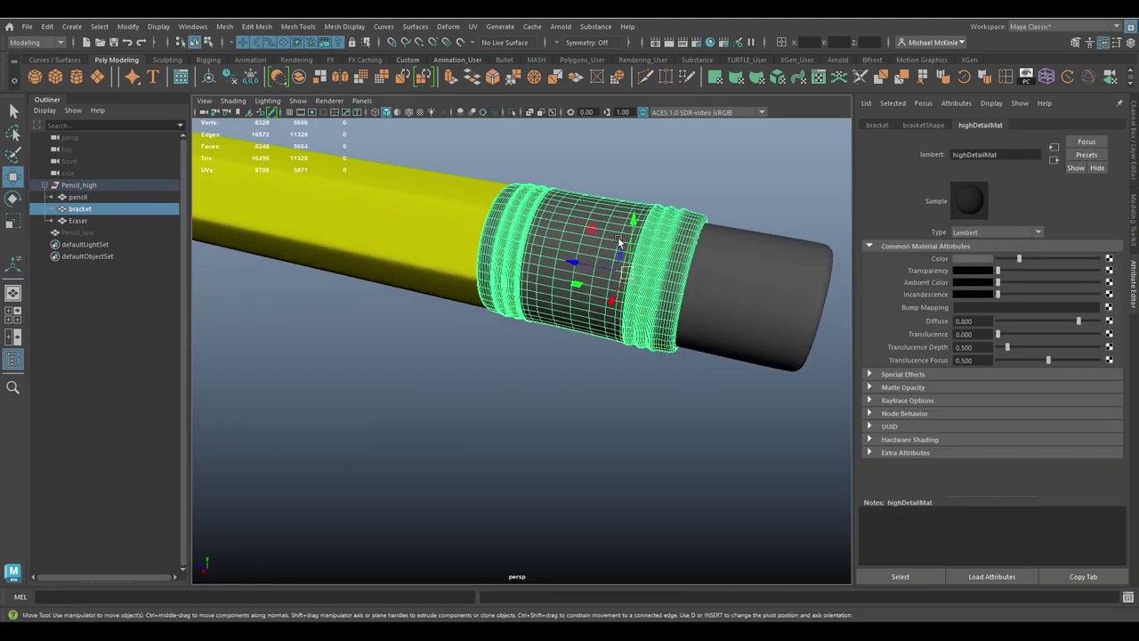
{"action": "right_click_drag", "start_coordinate": [626, 169], "coordinate": [630, 472]}
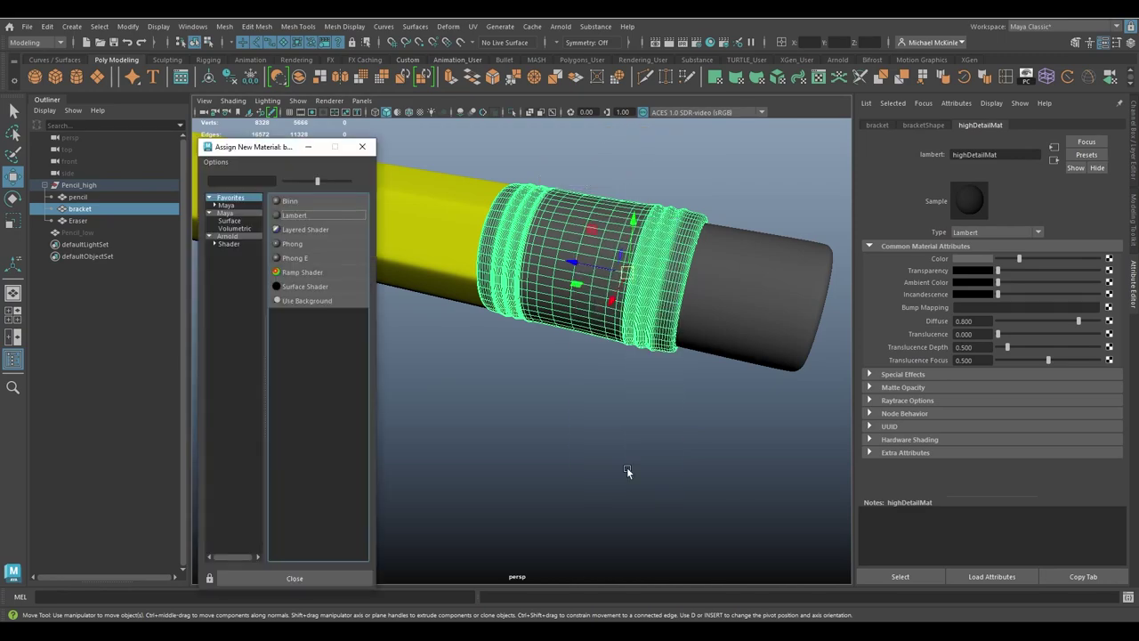
{"action": "left_click", "coordinate": [301, 216]}
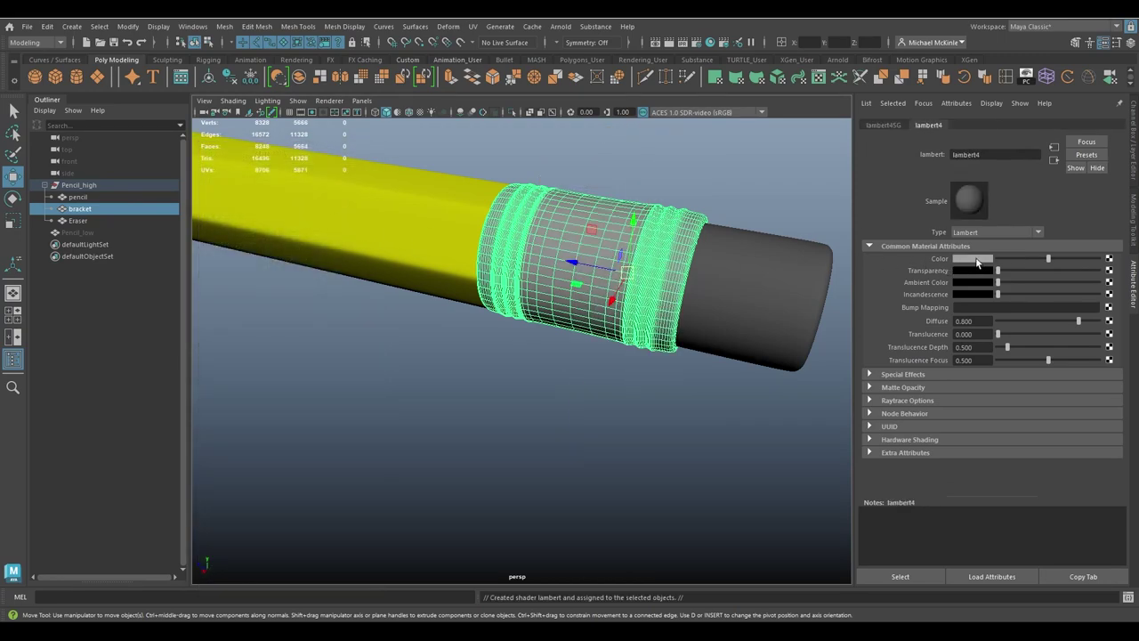
{"action": "left_click", "coordinate": [973, 258]}
{"action": "left_click", "coordinate": [972, 229]}
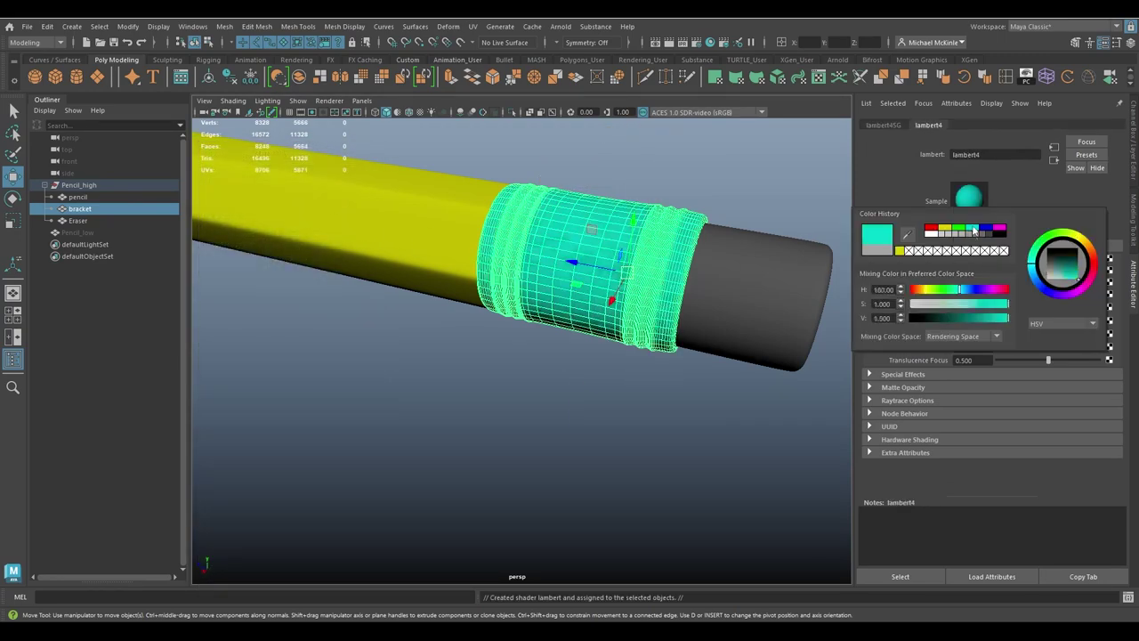
- Assign the eraser a new Lambert material coloured red
{"action": "left_click", "coordinate": [756, 294]}
{"action": "right_click_drag", "start_coordinate": [792, 263], "coordinate": [793, 266]}
{"action": "left_click", "coordinate": [788, 564]}
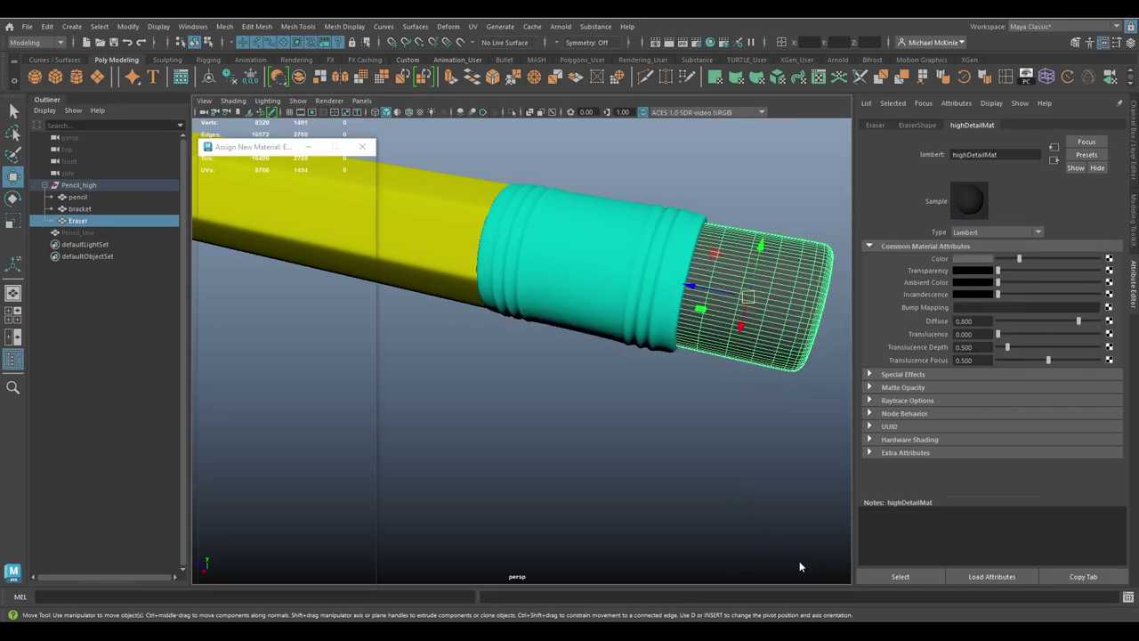
{"action": "left_click", "coordinate": [316, 216]}
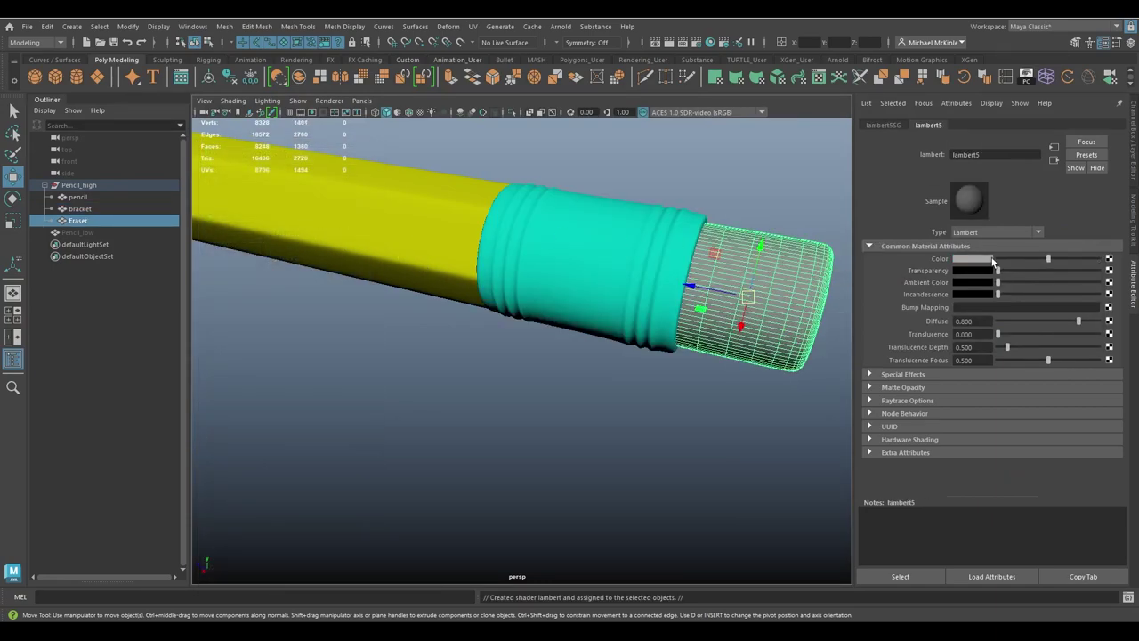
{"action": "left_click", "coordinate": [977, 259]}
{"action": "mouse_move", "coordinate": [922, 291]}
{"action": "left_mouse_down"}
{"action": "mouse_move", "coordinate": [905, 290]}
{"action": "mouse_move", "coordinate": [974, 303]}
{"action": "left_mouse_up"}
{"action": "left_click", "coordinate": [933, 229]}
- Select the pencil body and marquee-select the faces at its sharpened tip
{"action": "left_click", "coordinate": [795, 418]}
{"action": "mouse_move", "coordinate": [795, 418]}
{"action": "right_mouse_down", "text": "alt"}
{"action": "mouse_move", "coordinate": [610, 330]}
{"action": "mouse_move", "coordinate": [582, 285]}
{"action": "mouse_move", "coordinate": [623, 333]}
{"action": "mouse_move", "coordinate": [641, 296]}
{"action": "mouse_move", "coordinate": [591, 259]}
{"action": "mouse_move", "coordinate": [587, 316]}
{"action": "mouse_move", "coordinate": [346, 228]}
{"action": "right_mouse_up", "text": "alt"}
{"action": "left_click", "coordinate": [591, 259]}
{"action": "mouse_move", "coordinate": [495, 278]}
{"action": "right_mouse_down", "text": "alt"}
{"action": "mouse_move", "coordinate": [536, 269]}
{"action": "mouse_move", "coordinate": [568, 285]}
{"action": "mouse_move", "coordinate": [535, 257]}
{"action": "mouse_move", "coordinate": [411, 244]}
{"action": "mouse_move", "coordinate": [484, 270]}
{"action": "right_mouse_up", "text": "alt"}
{"action": "right_click", "coordinate": [542, 245]}
{"action": "mouse_move", "coordinate": [364, 167]}
{"action": "left_mouse_down"}
{"action": "mouse_move", "coordinate": [401, 264]}
{"action": "mouse_move", "coordinate": [543, 397]}
{"action": "mouse_move", "coordinate": [569, 407]}
{"action": "left_mouse_up"}
{"action": "left_click_drag", "start_coordinate": [570, 406], "coordinate": [522, 354], "text": "alt"}
{"action": "scroll", "coordinate": [539, 292], "scroll_direction": "down", "scroll_amount": 10}
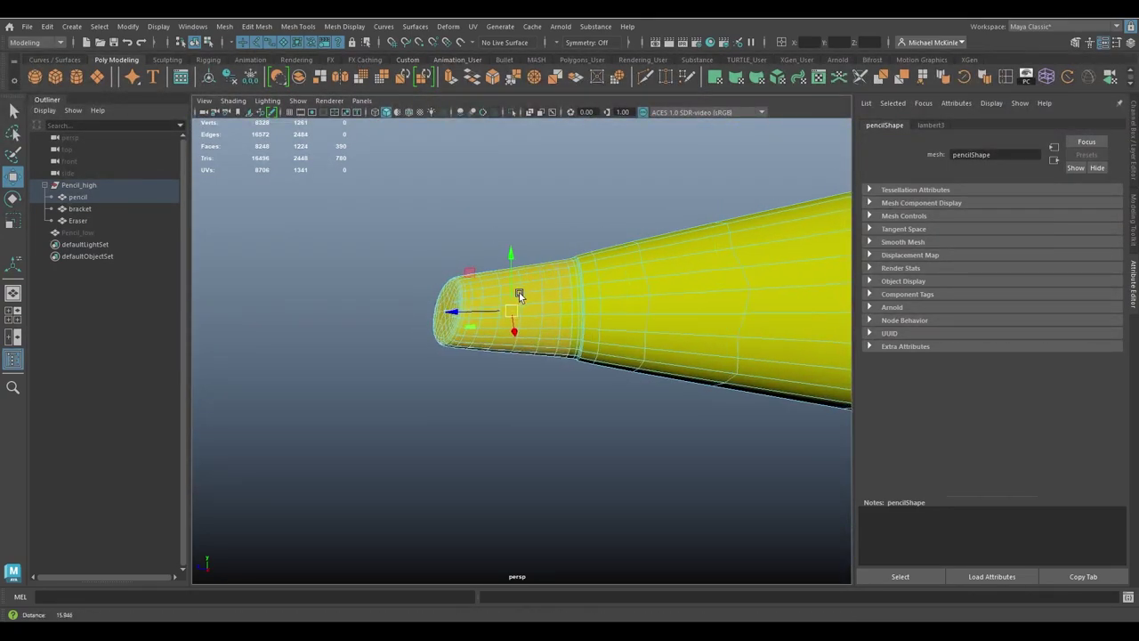
- Select the ring of faces around the pencil tip and grow the selection
{"action": "scroll", "coordinate": [521, 296], "scroll_direction": "up", "scroll_amount": 5}
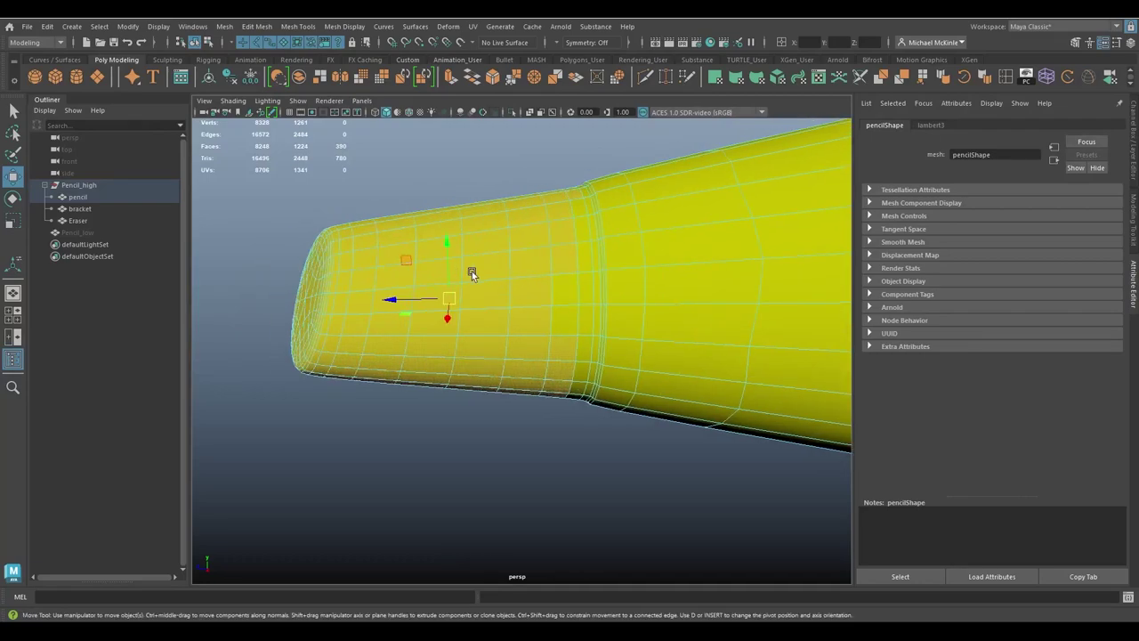
{"action": "left_click", "coordinate": [391, 279]}
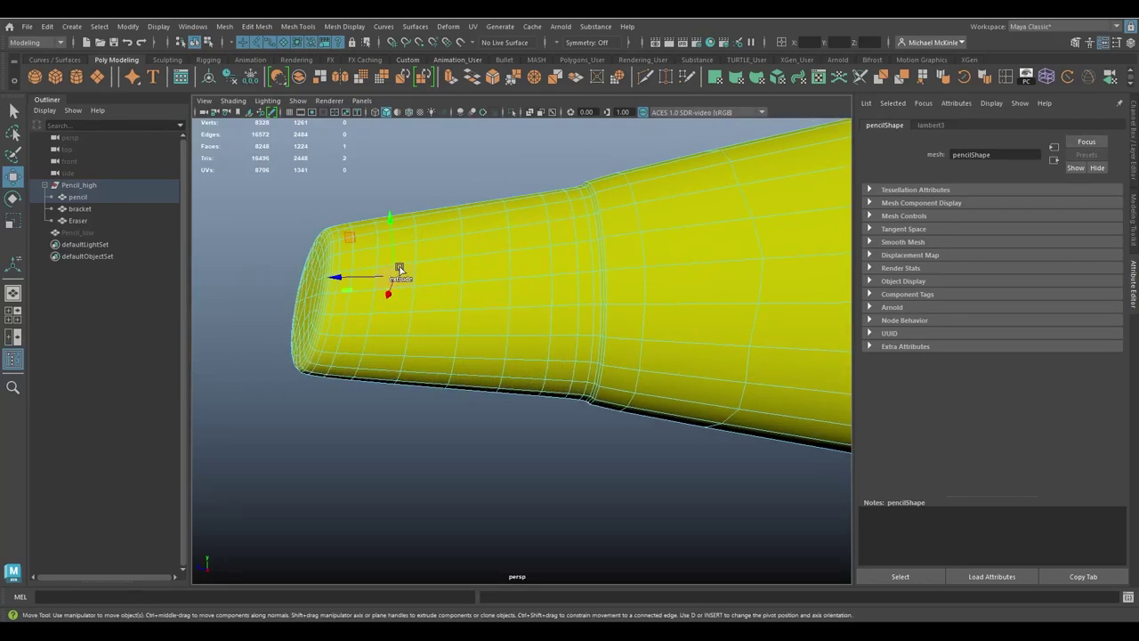
{"action": "double_click", "coordinate": [405, 256], "text": "shift"}
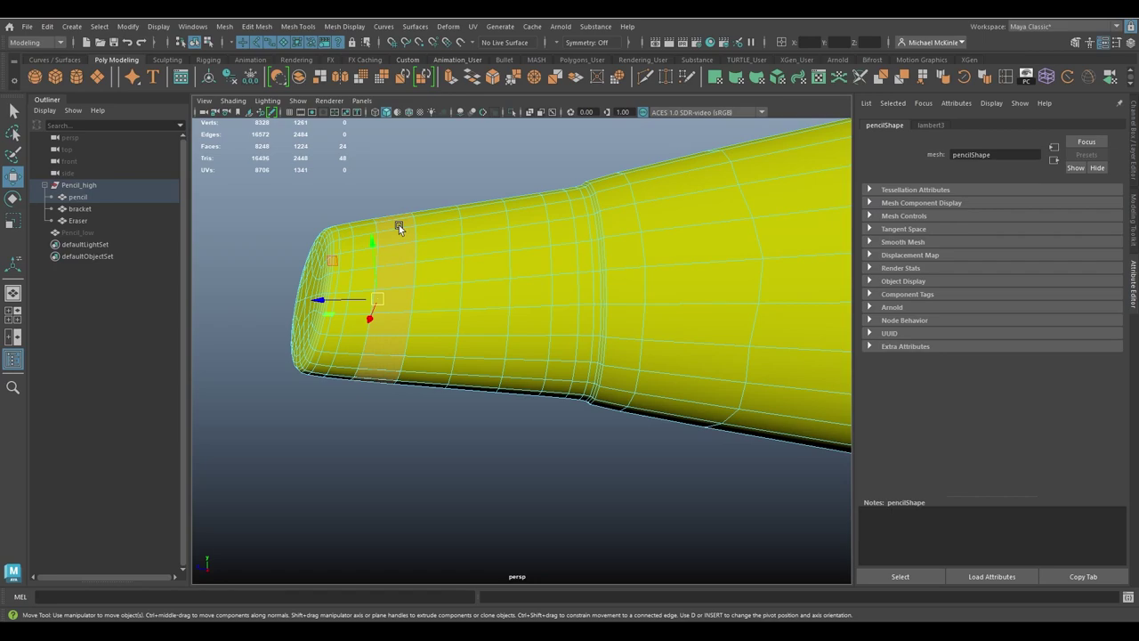
{"action": "key", "text": "greater"}
{"action": "key", "text": "greater"}
{"action": "key", "text": "greater"}
{"action": "key", "text": "greater"}
{"action": "key", "text": "greater"}
{"action": "key", "text": "greater"}
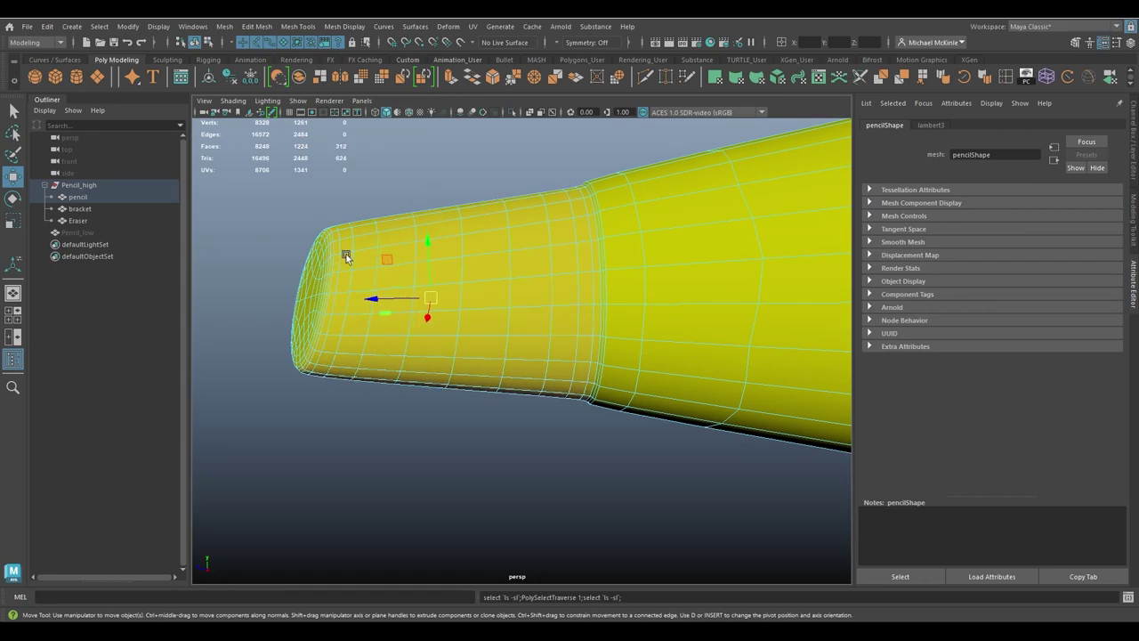
{"action": "left_click_drag", "start_coordinate": [433, 332], "coordinate": [498, 353], "text": "alt"}
{"action": "mouse_move", "coordinate": [649, 318]}
{"action": "left_mouse_down", "text": "alt"}
{"action": "mouse_move", "coordinate": [611, 317]}
{"action": "mouse_move", "coordinate": [574, 354]}
{"action": "mouse_move", "coordinate": [537, 237]}
{"action": "left_mouse_up", "text": "alt"}
- Assign the tip faces a new Lambert material coloured nearly black
{"action": "right_click_drag", "start_coordinate": [536, 237], "coordinate": [545, 549]}
{"action": "left_click", "coordinate": [317, 216]}
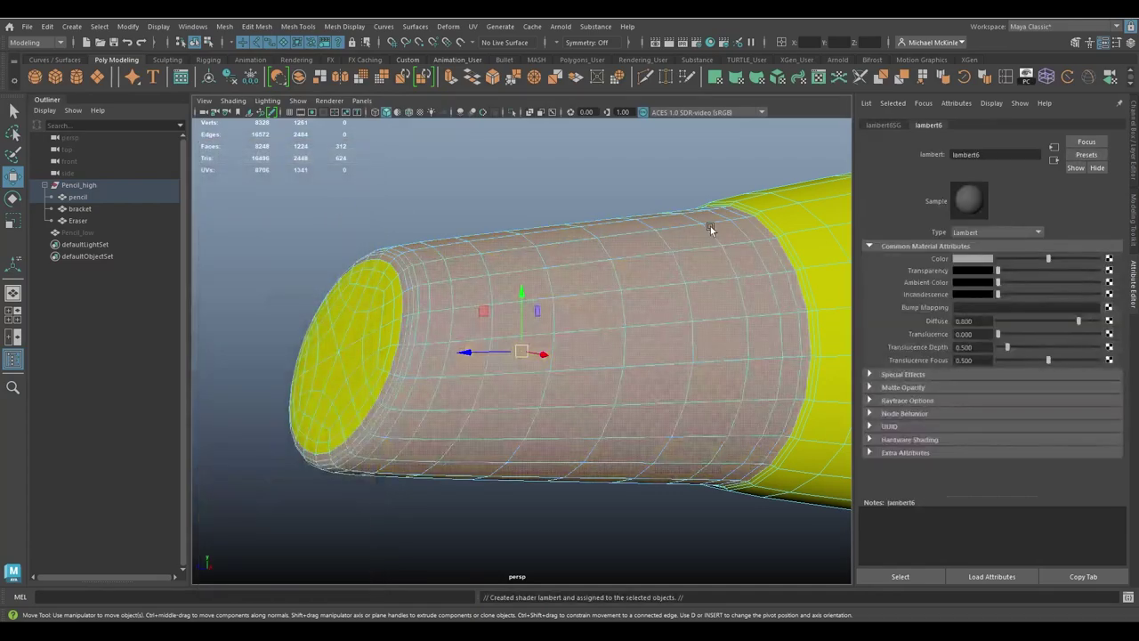
{"action": "left_click", "coordinate": [984, 265]}
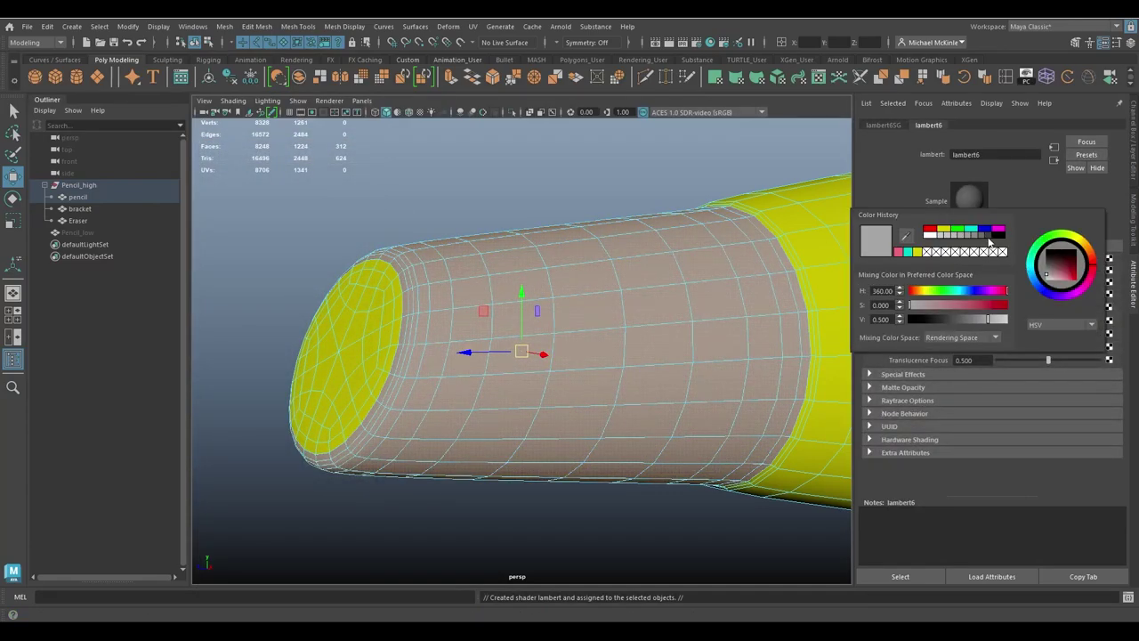
{"action": "left_click", "coordinate": [990, 236]}
- Apply the existing dark lambert6 material to the lead faces on the tip's end
{"action": "left_click", "coordinate": [400, 296]}
{"action": "right_click_drag", "start_coordinate": [399, 296], "coordinate": [448, 203], "text": "shift"}
{"action": "right_click_drag", "start_coordinate": [447, 270], "coordinate": [546, 589]}
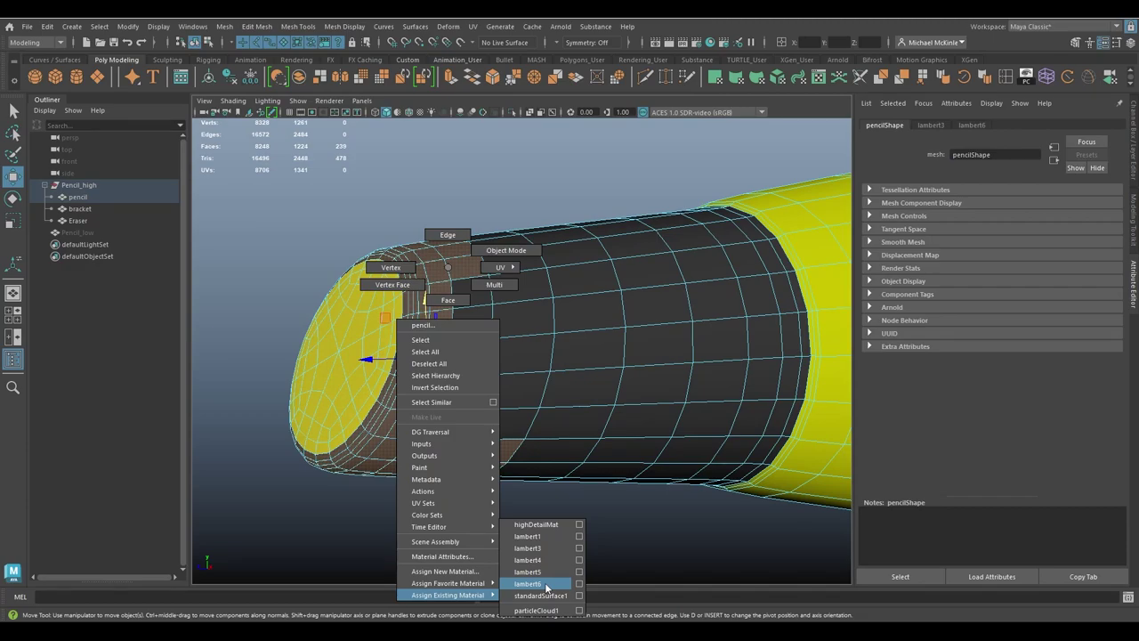
{"action": "right_click_drag", "start_coordinate": [546, 588], "coordinate": [546, 586]}
{"action": "left_click", "coordinate": [494, 167]}
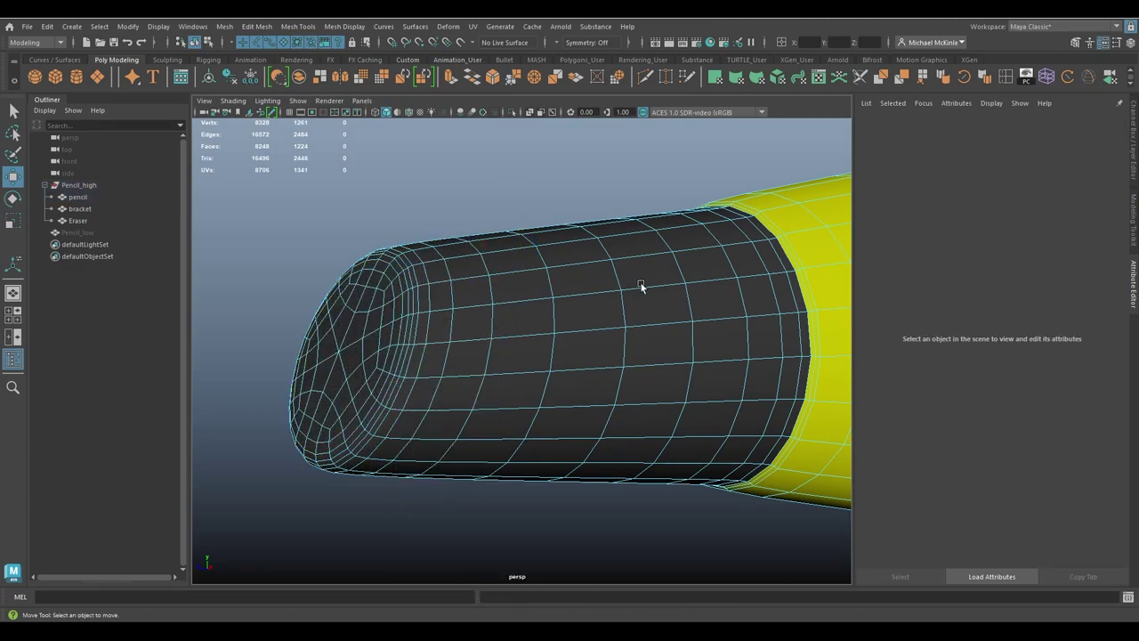
{"action": "right_click_drag", "start_coordinate": [635, 284], "coordinate": [498, 294], "text": "alt"}
{"action": "mouse_move", "coordinate": [498, 294]}
{"action": "left_mouse_down", "text": "alt"}
{"action": "mouse_move", "coordinate": [562, 404]}
{"action": "mouse_move", "coordinate": [644, 399]}
{"action": "mouse_move", "coordinate": [405, 323]}
{"action": "mouse_move", "coordinate": [377, 332]}
{"action": "left_mouse_up", "text": "alt"}
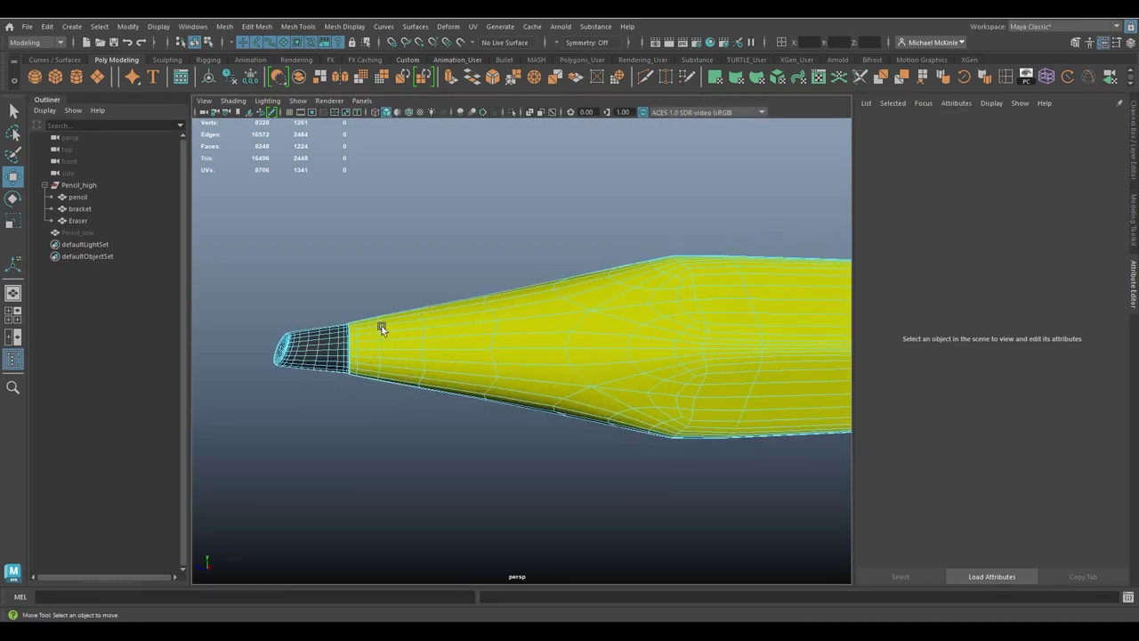
- Select the sharpened cone's faces, growing the loop and removing the body faces in wireframe
{"action": "left_click", "coordinate": [546, 323]}
{"action": "double_click", "coordinate": [543, 326]}
{"action": "mouse_move", "coordinate": [543, 326]}
{"action": "left_mouse_down", "text": "alt"}
{"action": "mouse_move", "coordinate": [640, 392]}
{"action": "mouse_move", "coordinate": [658, 360]}
{"action": "left_mouse_up", "text": "alt"}
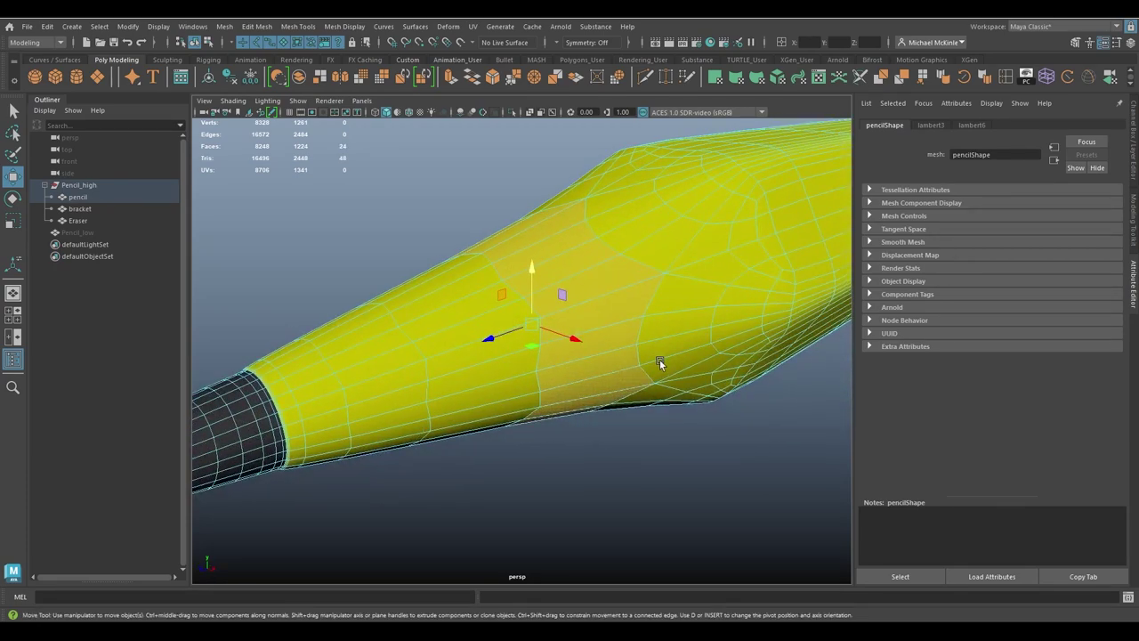
{"action": "key", "text": "shift+period"}
{"action": "key", "text": "shift+period"}
{"action": "key", "text": "shift+period"}
{"action": "key", "text": "shift+period"}
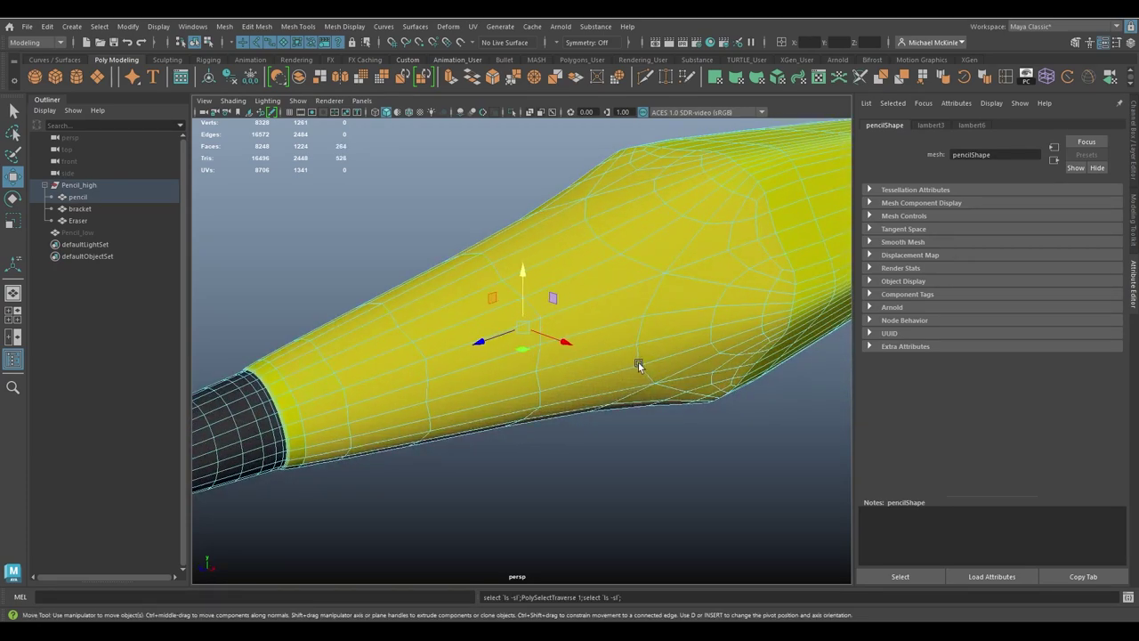
{"action": "key", "text": "shift+period"}
{"action": "mouse_move", "coordinate": [577, 348]}
{"action": "left_mouse_down", "text": "alt"}
{"action": "mouse_move", "coordinate": [679, 363]}
{"action": "mouse_move", "coordinate": [484, 308]}
{"action": "mouse_move", "coordinate": [608, 351]}
{"action": "left_mouse_up", "text": "alt"}
{"action": "key", "text": "4"}
{"action": "scroll", "coordinate": [534, 356], "scroll_direction": "down", "scroll_amount": 10}
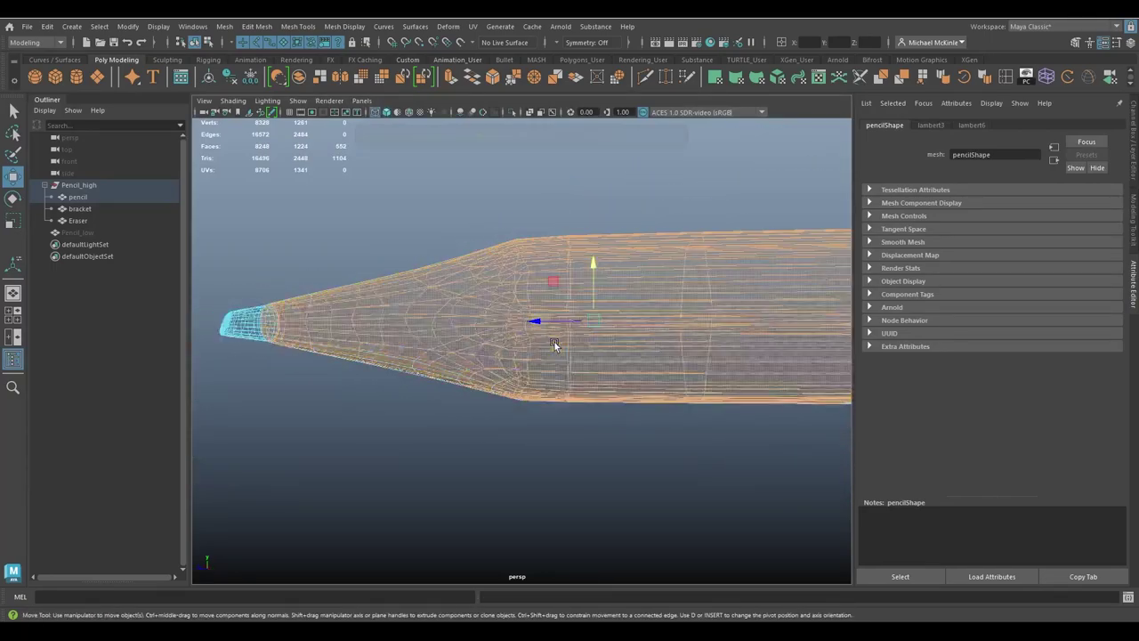
{"action": "scroll", "coordinate": [822, 501], "scroll_direction": "up", "scroll_amount": 5}
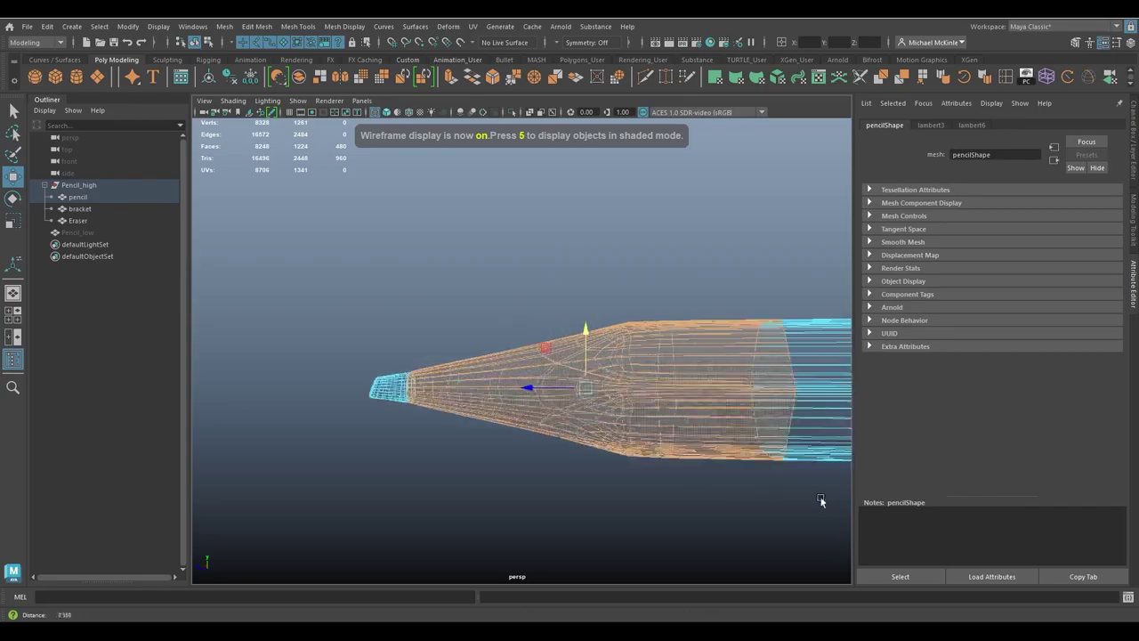
{"action": "mouse_move", "coordinate": [701, 189]}
{"action": "left_mouse_down", "text": "ctrl"}
{"action": "mouse_move", "coordinate": [592, 495]}
{"action": "mouse_move", "coordinate": [538, 500]}
{"action": "mouse_move", "coordinate": [646, 498]}
{"action": "mouse_move", "coordinate": [641, 574]}
{"action": "mouse_move", "coordinate": [638, 549]}
{"action": "left_mouse_up", "text": "ctrl"}
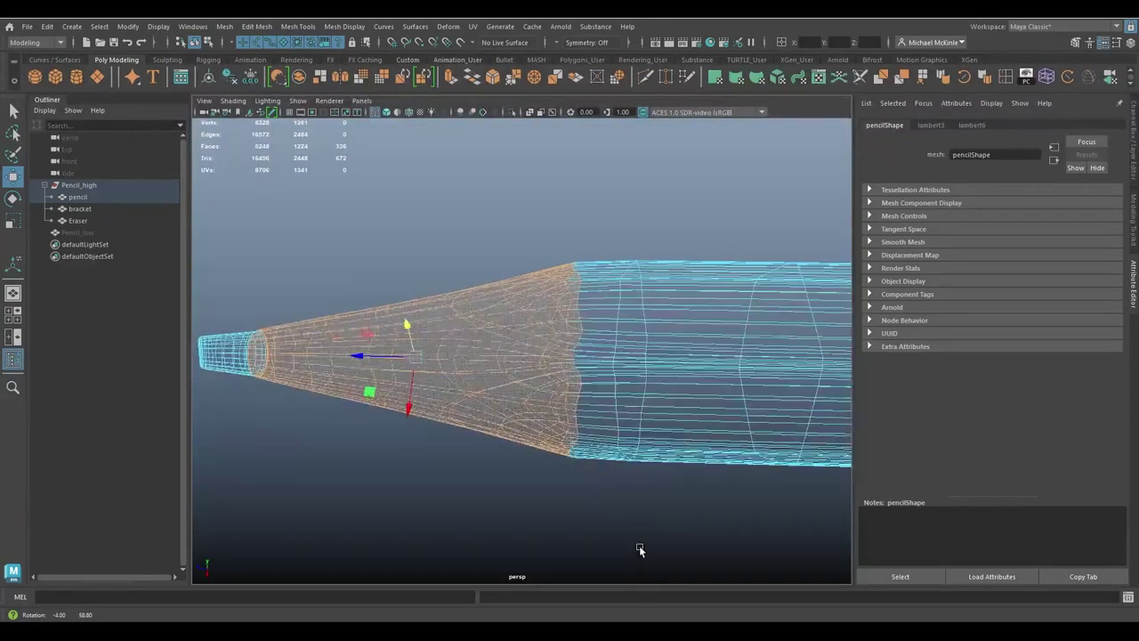
{"action": "mouse_move", "coordinate": [579, 483]}
{"action": "left_mouse_down", "text": "alt"}
{"action": "mouse_move", "coordinate": [602, 374]}
{"action": "mouse_move", "coordinate": [577, 430]}
{"action": "mouse_move", "coordinate": [607, 440]}
{"action": "left_mouse_up", "text": "alt"}
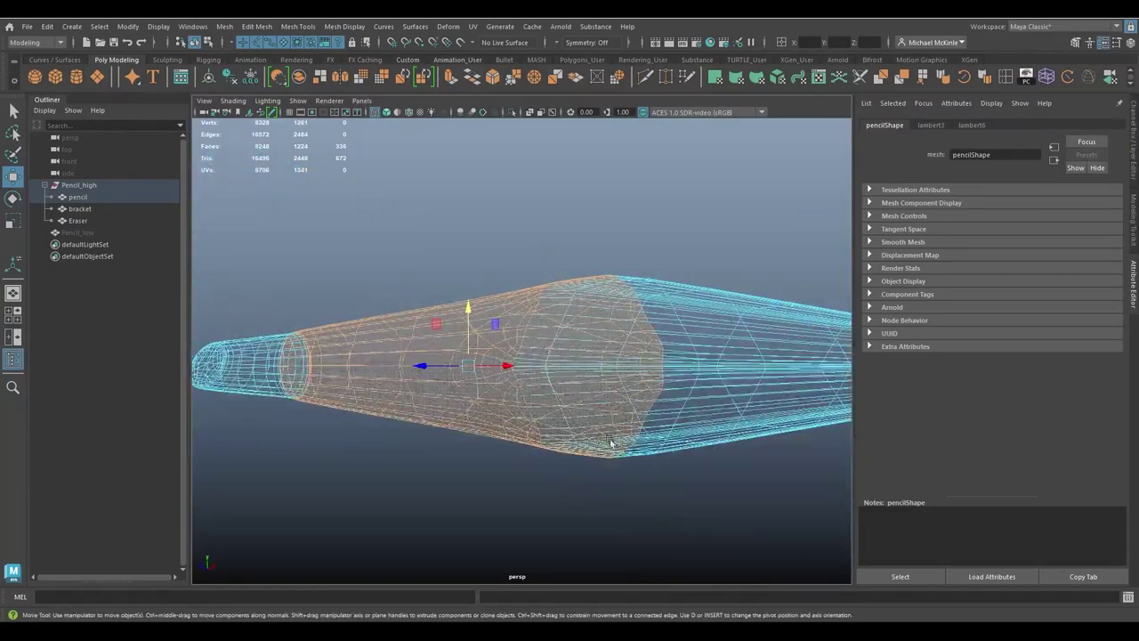
{"action": "key", "text": "5"}
- Assign the cone faces a new Lambert material coloured brown
{"action": "right_click", "coordinate": [492, 234]}
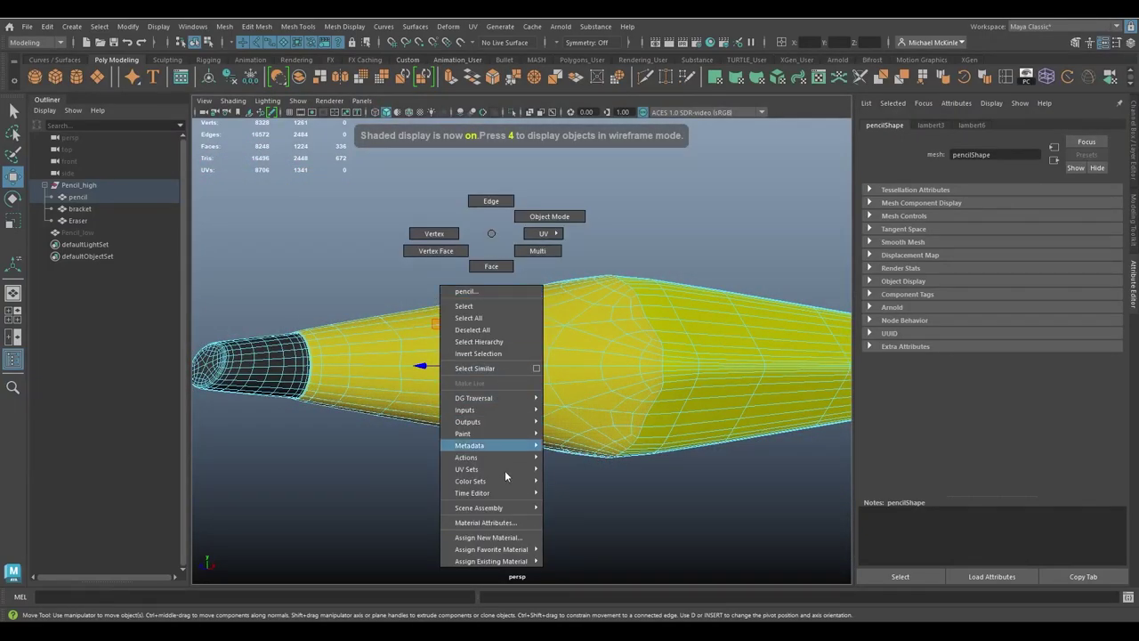
{"action": "left_click", "coordinate": [489, 537]}
{"action": "left_click", "coordinate": [303, 217]}
{"action": "left_click", "coordinate": [972, 258]}
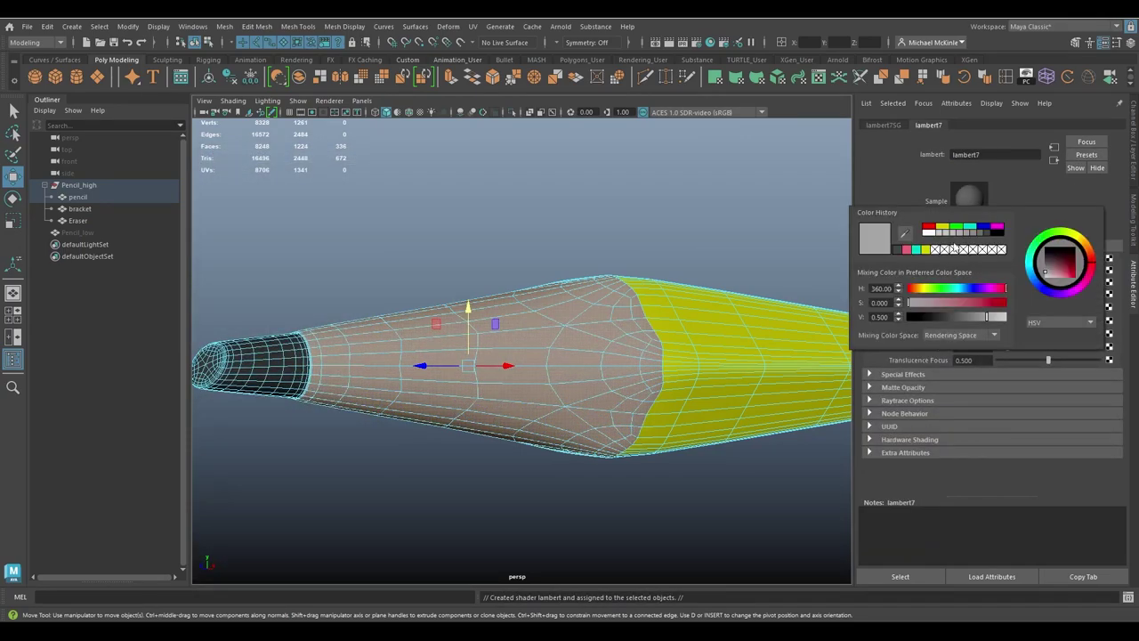
{"action": "left_click", "coordinate": [929, 229]}
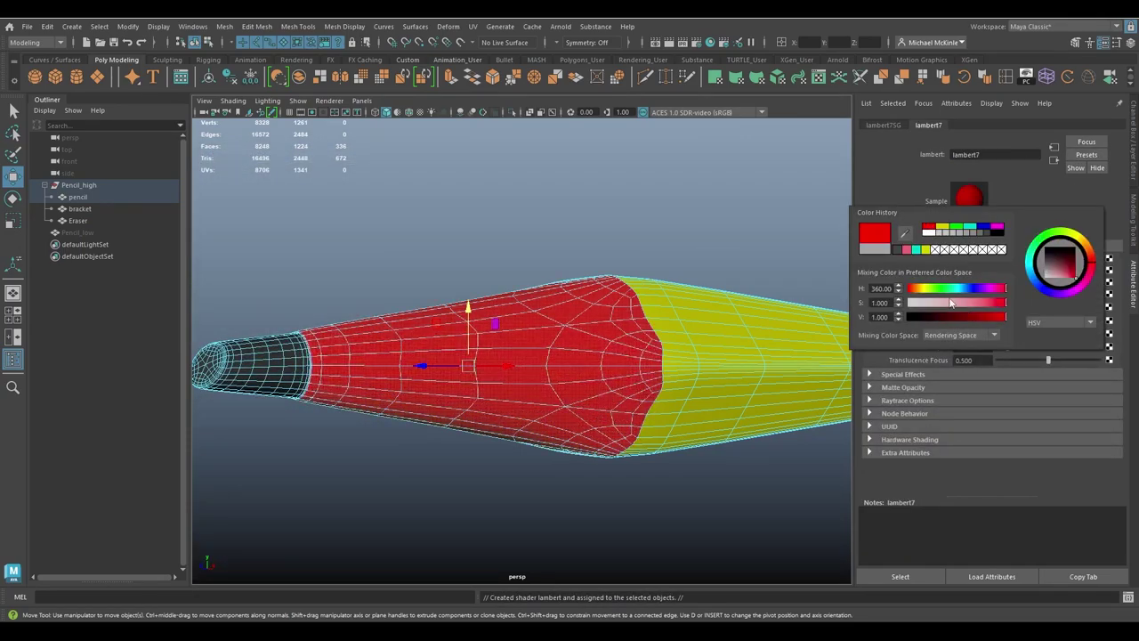
{"action": "left_click", "coordinate": [922, 291]}
{"action": "left_click_drag", "start_coordinate": [970, 311], "coordinate": [965, 312]}
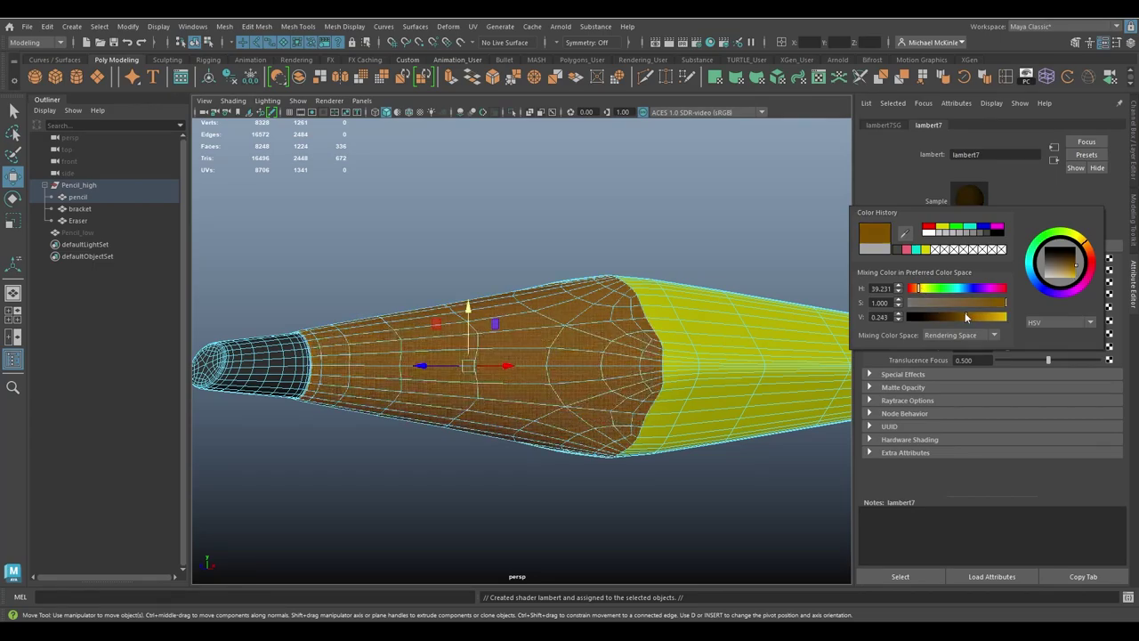
- Deselect, return to object selection mode and view the whole coloured pencil
{"action": "left_click", "coordinate": [747, 245]}
{"action": "right_click_drag", "start_coordinate": [747, 246], "coordinate": [443, 250], "text": "alt"}
{"action": "right_click", "coordinate": [558, 241]}
{"action": "left_click", "coordinate": [616, 225]}
{"action": "left_click", "coordinate": [625, 252]}
{"action": "mouse_move", "coordinate": [626, 252]}
{"action": "left_mouse_down", "text": "alt"}
{"action": "mouse_move", "coordinate": [765, 338]}
{"action": "mouse_move", "coordinate": [381, 345]}
{"action": "mouse_move", "coordinate": [628, 360]}
{"action": "mouse_move", "coordinate": [655, 339]}
{"action": "mouse_move", "coordinate": [654, 350]}
{"action": "mouse_move", "coordinate": [599, 363]}
{"action": "mouse_move", "coordinate": [538, 353]}
{"action": "mouse_move", "coordinate": [601, 415]}
{"action": "left_mouse_up", "text": "alt"}
- Export the selected Pencil_high group as pencil_high.fbx, overwriting the existing file
{"action": "left_click", "coordinate": [80, 184]}
{"action": "left_click", "coordinate": [27, 26]}
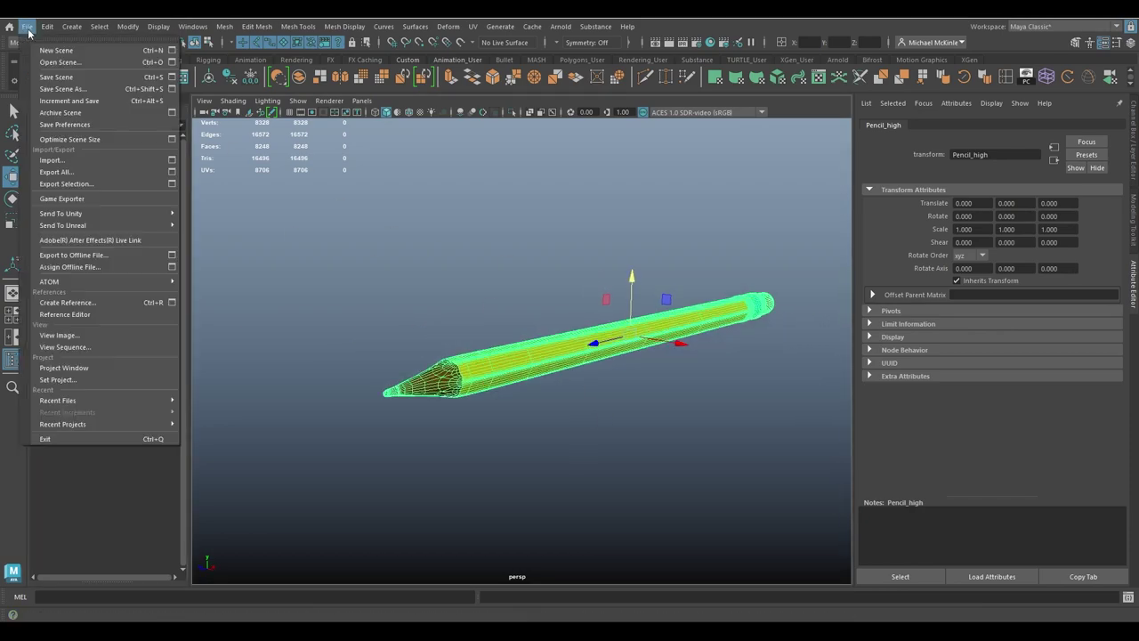
{"action": "left_click", "coordinate": [85, 185]}
{"action": "left_click", "coordinate": [534, 174]}
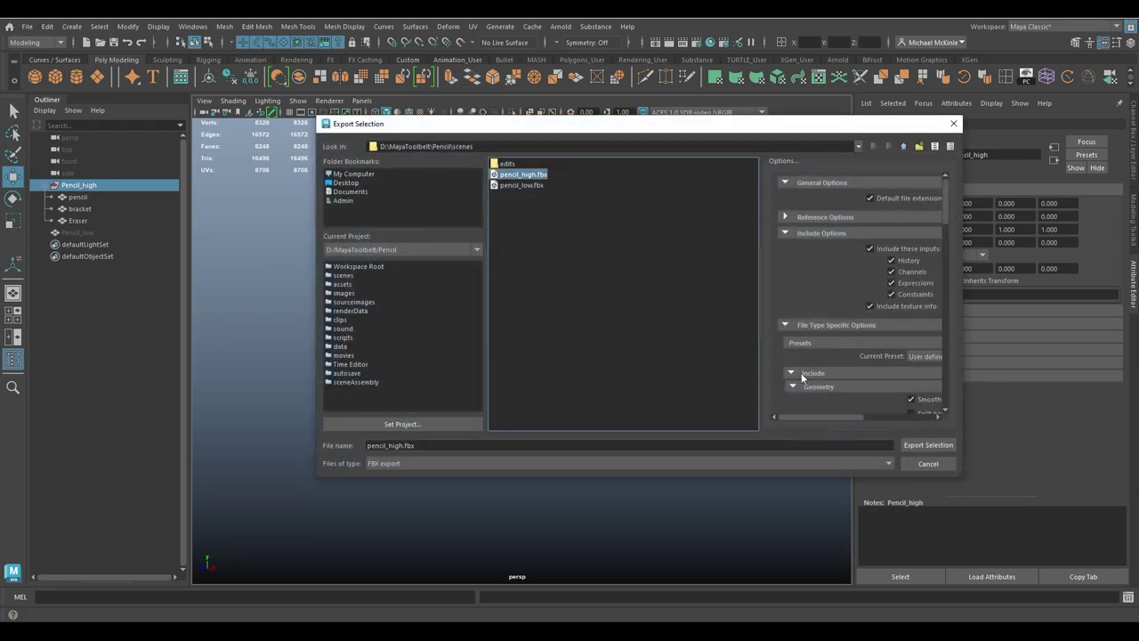
{"action": "left_click", "coordinate": [928, 445]}
{"action": "left_click", "coordinate": [628, 320]}
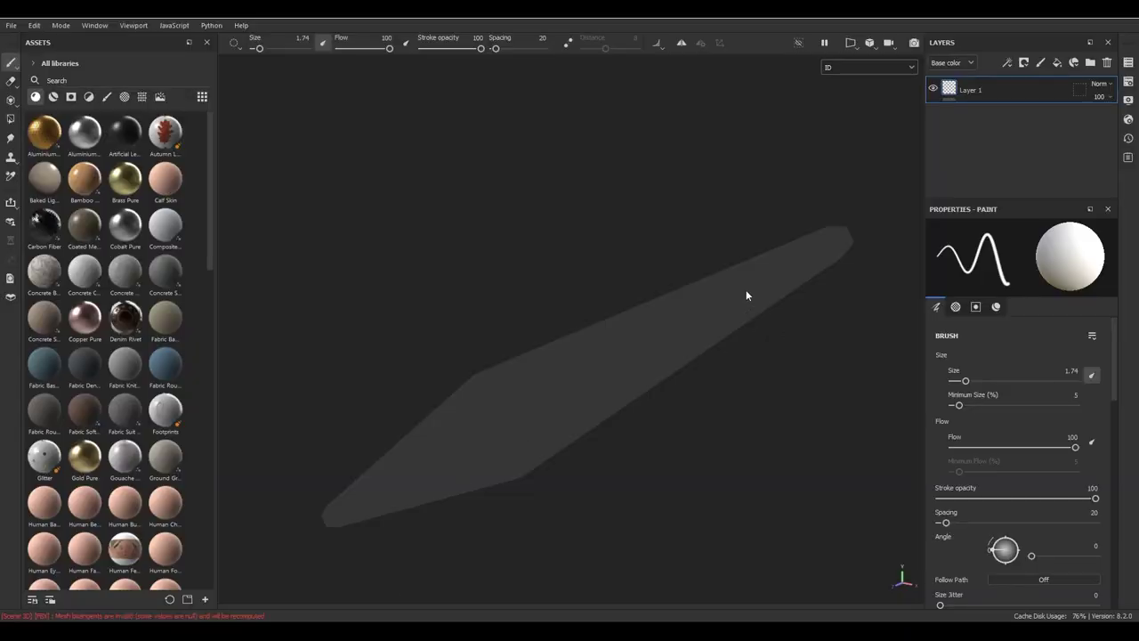
- Bake only the ID map, excluding Normal, World space normal, Curvature, Ambient occlusion and Thickness
{"action": "left_click", "coordinate": [1128, 81]}
{"action": "left_click", "coordinate": [1072, 270]}
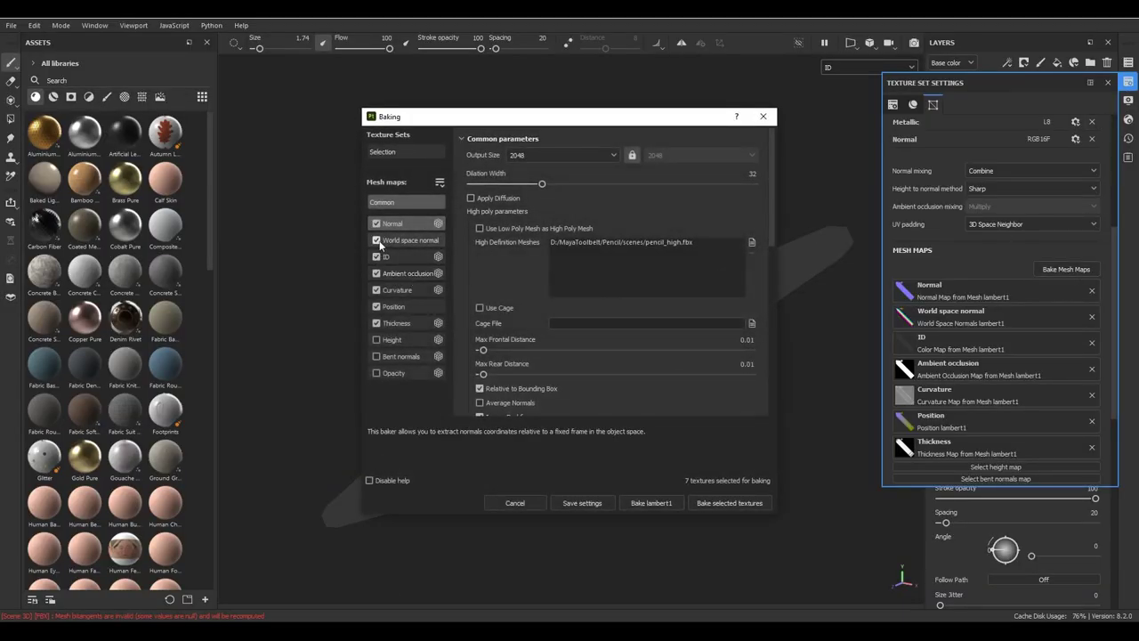
{"action": "left_click", "coordinate": [376, 223]}
{"action": "left_click", "coordinate": [376, 240]}
{"action": "left_click", "coordinate": [375, 290]}
{"action": "left_click", "coordinate": [375, 273]}
{"action": "left_click", "coordinate": [376, 323]}
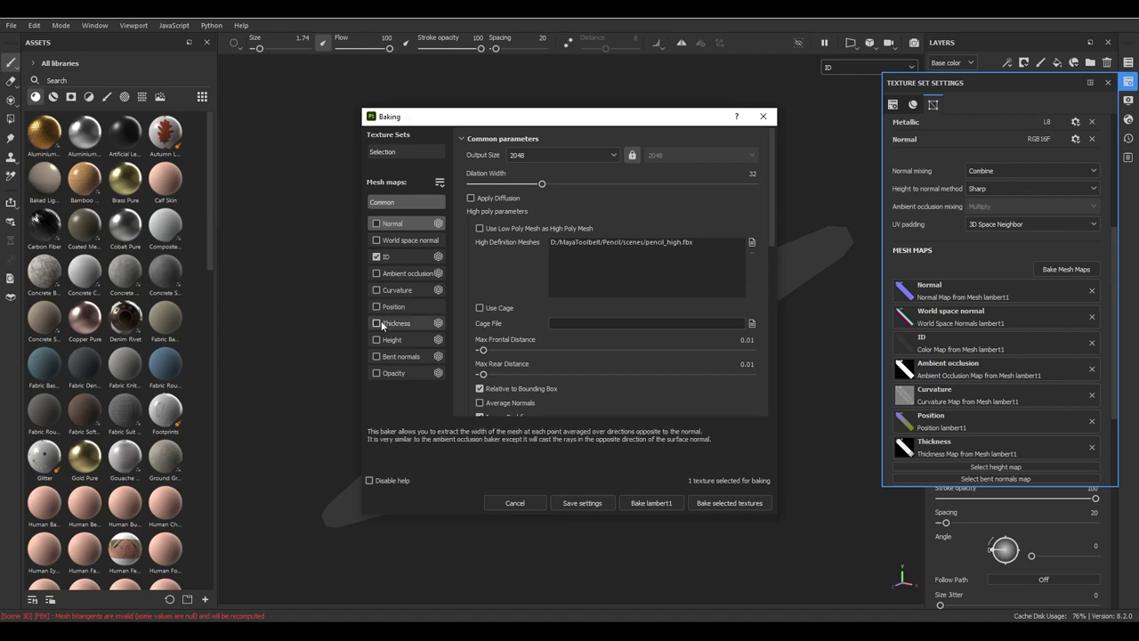
{"action": "left_click", "coordinate": [733, 503]}
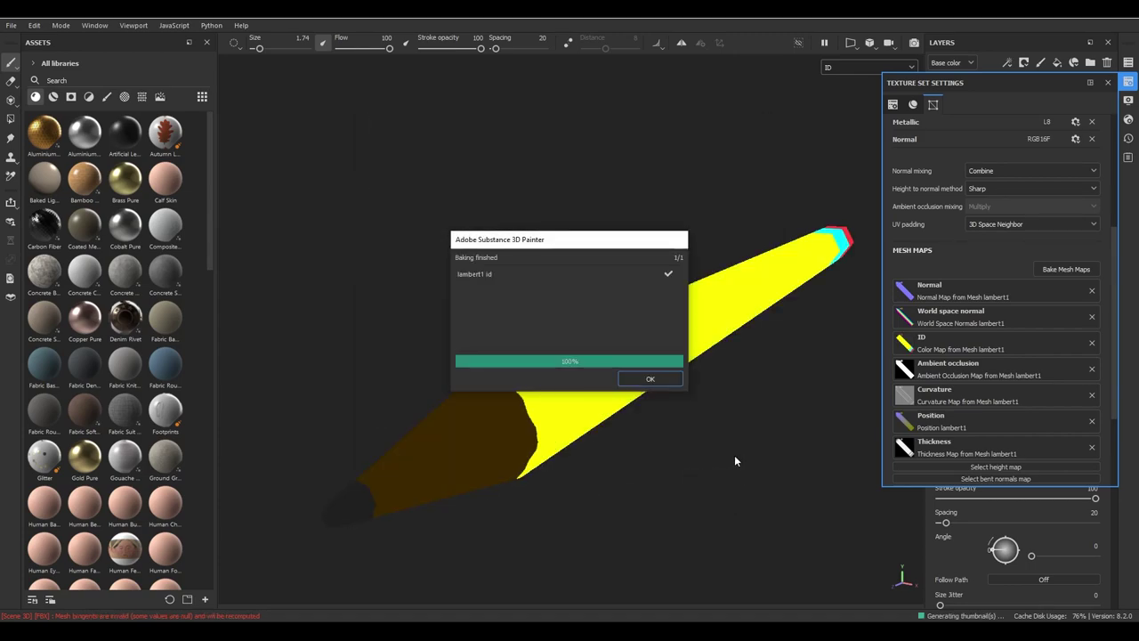
{"action": "left_click", "coordinate": [663, 381]}
- Orbit and zoom the pencil to inspect its baked ID colour regions
{"action": "mouse_move", "coordinate": [665, 388]}
{"action": "left_mouse_down", "text": "alt"}
{"action": "mouse_move", "coordinate": [762, 338]}
{"action": "mouse_move", "coordinate": [534, 353]}
{"action": "mouse_move", "coordinate": [582, 336]}
{"action": "mouse_move", "coordinate": [539, 428]}
{"action": "left_mouse_up", "text": "alt"}
{"action": "scroll", "coordinate": [513, 356], "scroll_direction": "down", "scroll_amount": 3}
{"action": "scroll", "coordinate": [457, 250], "scroll_direction": "up", "scroll_amount": 5}
{"action": "scroll", "coordinate": [458, 249], "scroll_direction": "down", "scroll_amount": 5}
{"action": "middle_click_drag", "start_coordinate": [525, 283], "coordinate": [561, 281], "text": "alt"}
{"action": "mouse_move", "coordinate": [561, 281]}
{"action": "left_mouse_down", "text": "alt"}
{"action": "mouse_move", "coordinate": [483, 330]}
{"action": "mouse_move", "coordinate": [643, 365]}
{"action": "mouse_move", "coordinate": [679, 326]}
{"action": "mouse_move", "coordinate": [541, 383]}
{"action": "mouse_move", "coordinate": [541, 397]}
{"action": "left_mouse_up", "text": "alt"}
- Switch the viewport to Material display and close Texture Set Settings
{"action": "key", "text": "m"}
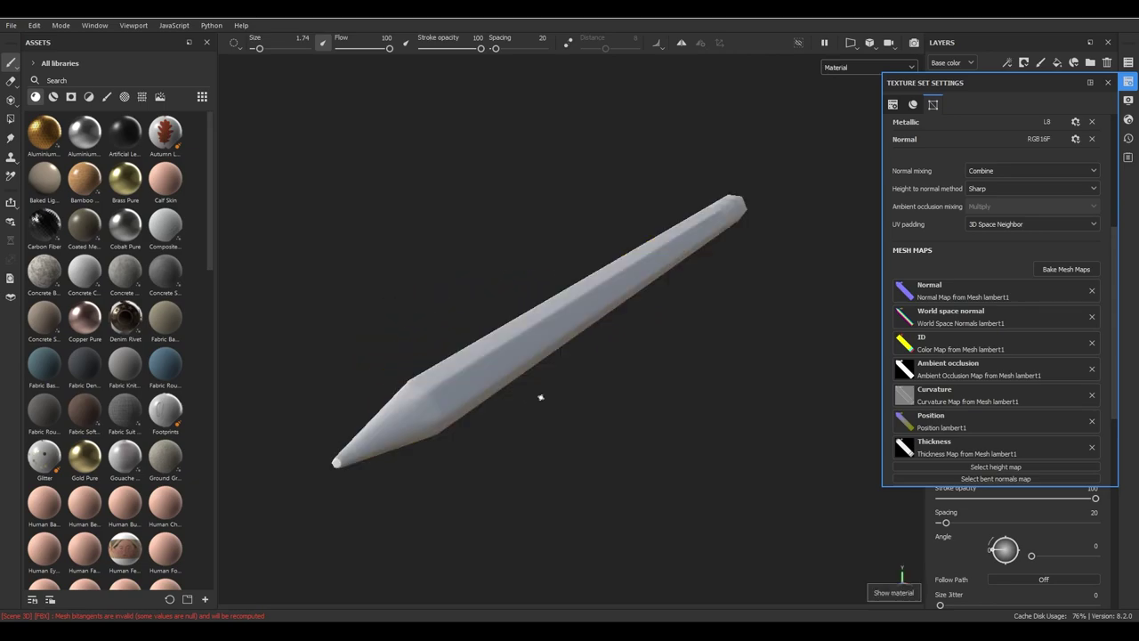
{"action": "left_click", "coordinate": [1123, 86]}
{"action": "mouse_move", "coordinate": [828, 218]}
{"action": "left_mouse_down", "text": "alt"}
{"action": "mouse_move", "coordinate": [702, 285]}
{"action": "mouse_move", "coordinate": [673, 347]}
{"action": "mouse_move", "coordinate": [635, 353]}
{"action": "mouse_move", "coordinate": [699, 237]}
{"action": "mouse_move", "coordinate": [630, 300]}
{"action": "mouse_move", "coordinate": [637, 292]}
{"action": "left_mouse_up", "text": "alt"}
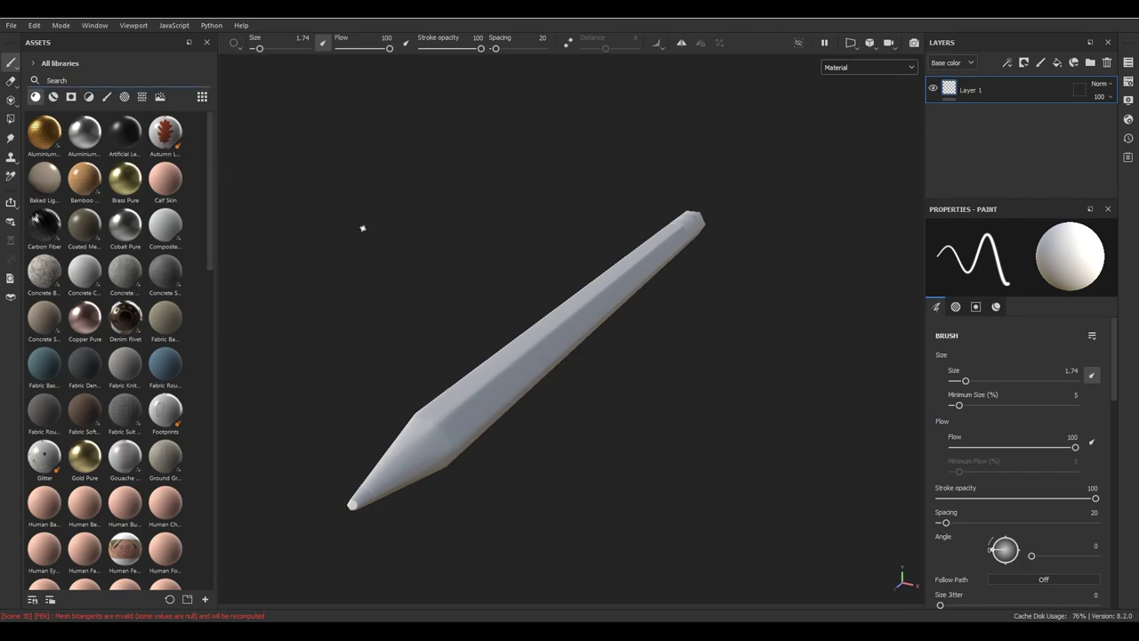
- Search the assets for 'rubber' and filter the list to materials only
{"action": "type", "text": "ubber"}
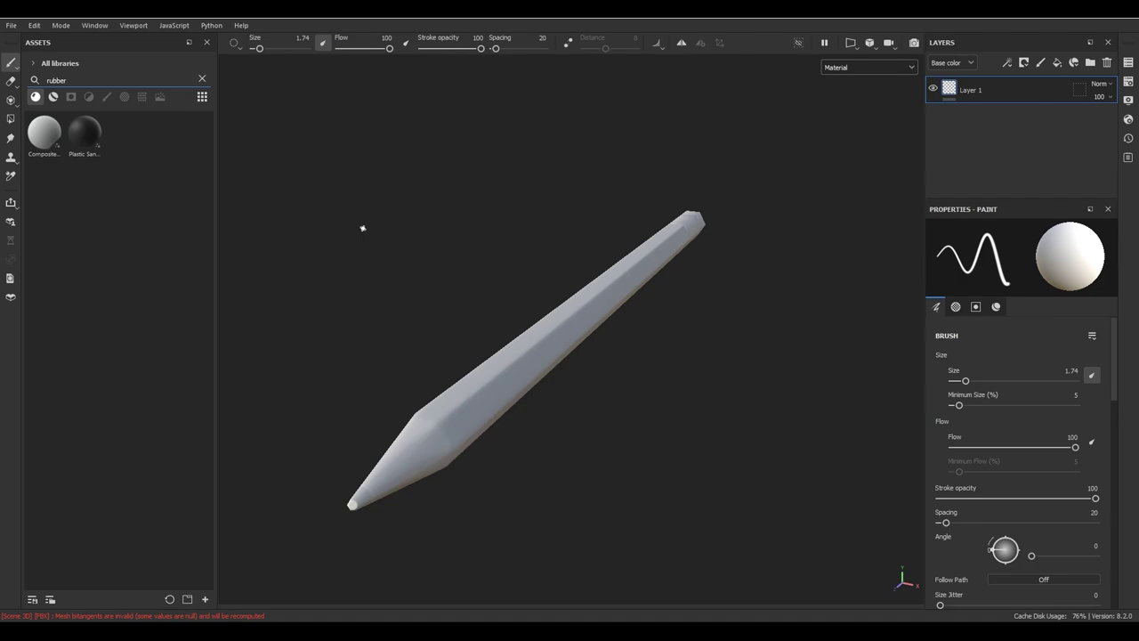
{"action": "mouse_move", "coordinate": [52, 143]}
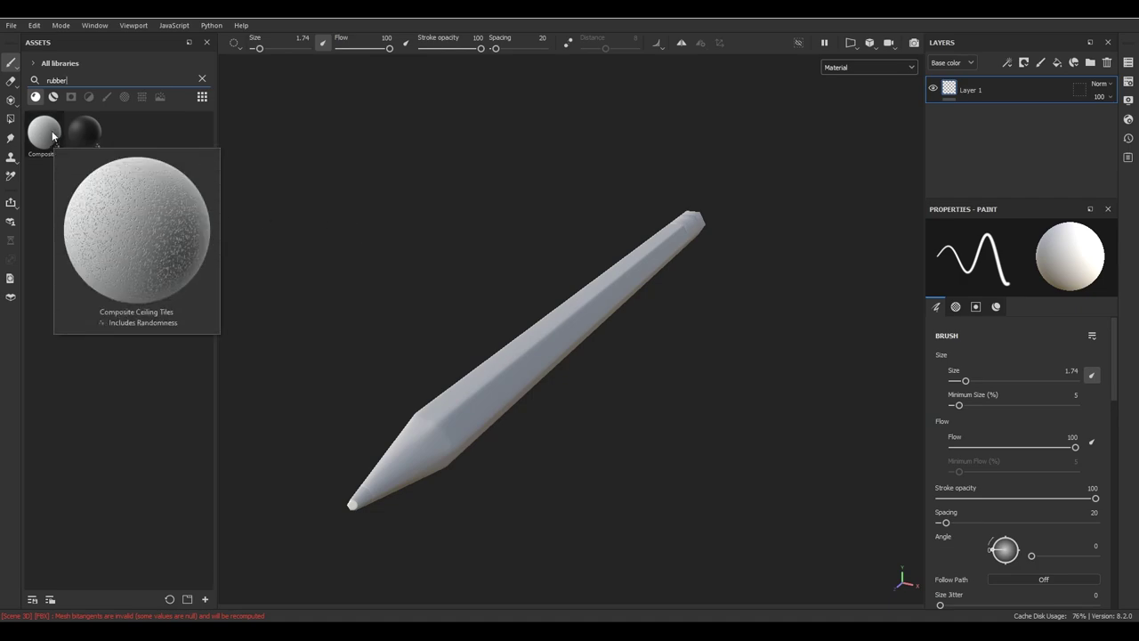
{"action": "mouse_move", "coordinate": [83, 133]}
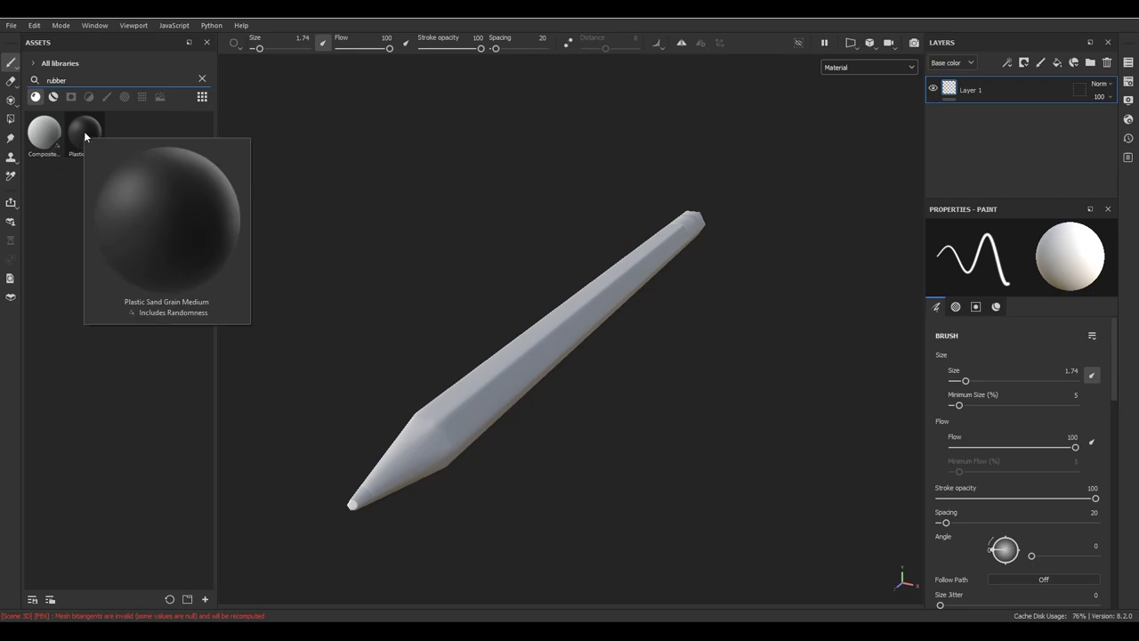
{"action": "left_click", "coordinate": [53, 96]}
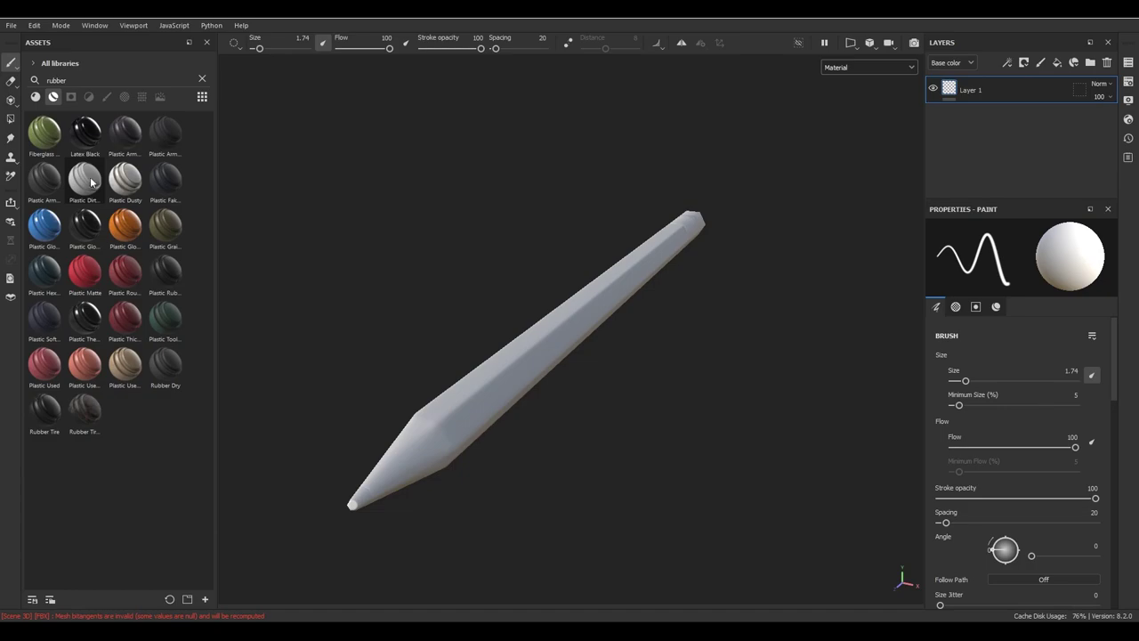
{"action": "mouse_move", "coordinate": [43, 411]}
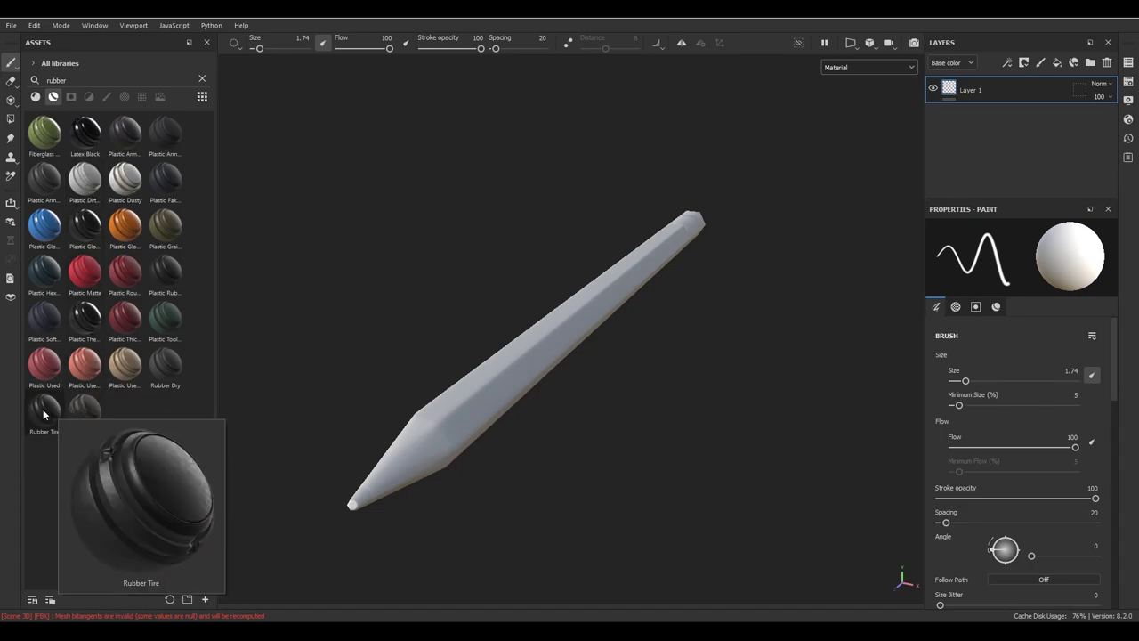
{"action": "mouse_move", "coordinate": [40, 363]}
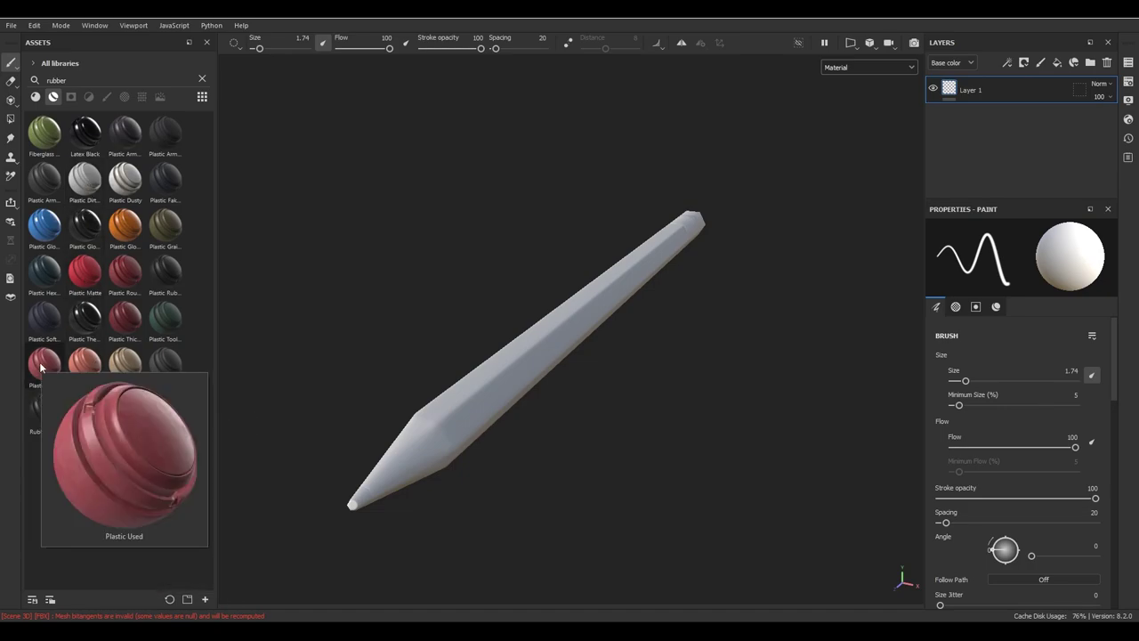
{"action": "mouse_move", "coordinate": [131, 318]}
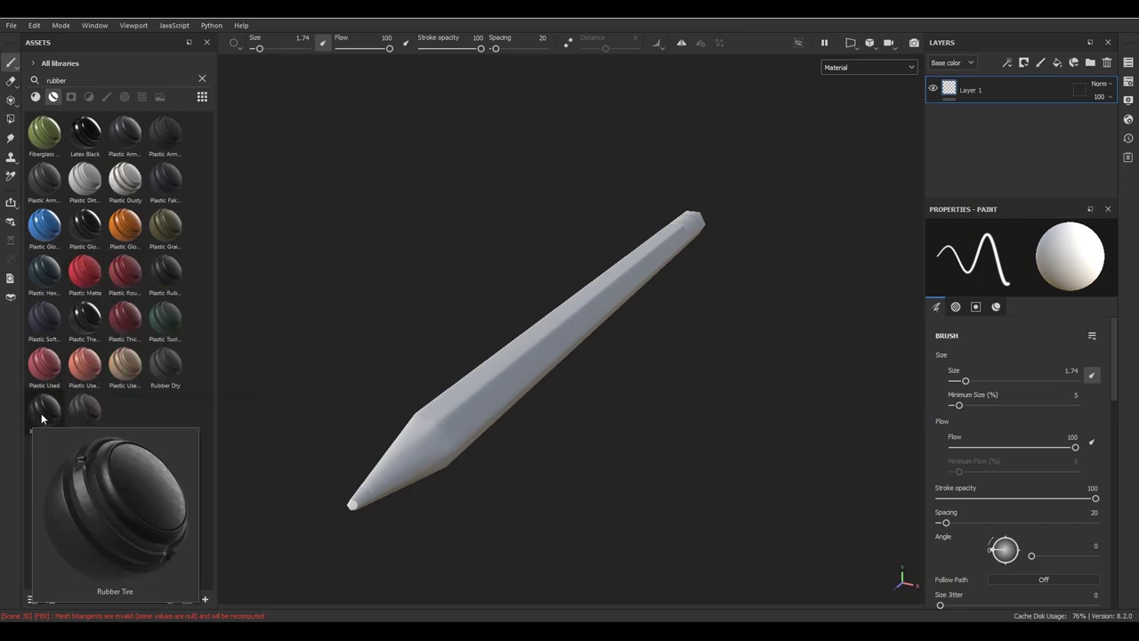
- Try dropping Rubber Tire on the whole pencil, then undo it
{"action": "mouse_move", "coordinate": [481, 311]}
{"action": "left_mouse_down", "text": "alt"}
{"action": "mouse_move", "coordinate": [532, 278]}
{"action": "mouse_move", "coordinate": [626, 269]}
{"action": "mouse_move", "coordinate": [659, 312]}
{"action": "mouse_move", "coordinate": [643, 298]}
{"action": "mouse_move", "coordinate": [614, 320]}
{"action": "left_mouse_up", "text": "alt"}
{"action": "mouse_move", "coordinate": [45, 409]}
{"action": "left_mouse_down"}
{"action": "mouse_move", "coordinate": [323, 460]}
{"action": "mouse_move", "coordinate": [673, 298]}
{"action": "mouse_move", "coordinate": [602, 324]}
{"action": "mouse_move", "coordinate": [623, 388]}
{"action": "left_mouse_up"}
{"action": "mouse_move", "coordinate": [714, 290]}
{"action": "left_mouse_down", "text": "alt"}
{"action": "mouse_move", "coordinate": [649, 495]}
{"action": "mouse_move", "coordinate": [638, 472]}
{"action": "mouse_move", "coordinate": [641, 308]}
{"action": "mouse_move", "coordinate": [709, 333]}
{"action": "left_mouse_up", "text": "alt"}
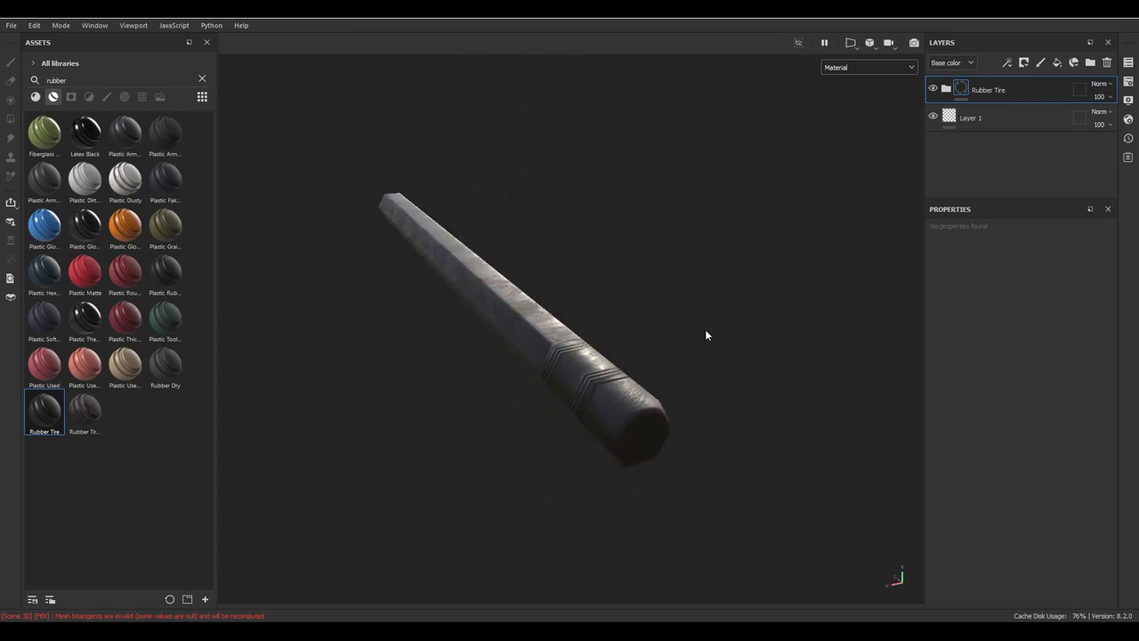
{"action": "key", "text": "ctrl+z"}
{"action": "left_click_drag", "start_coordinate": [617, 282], "coordinate": [614, 325], "text": "alt"}
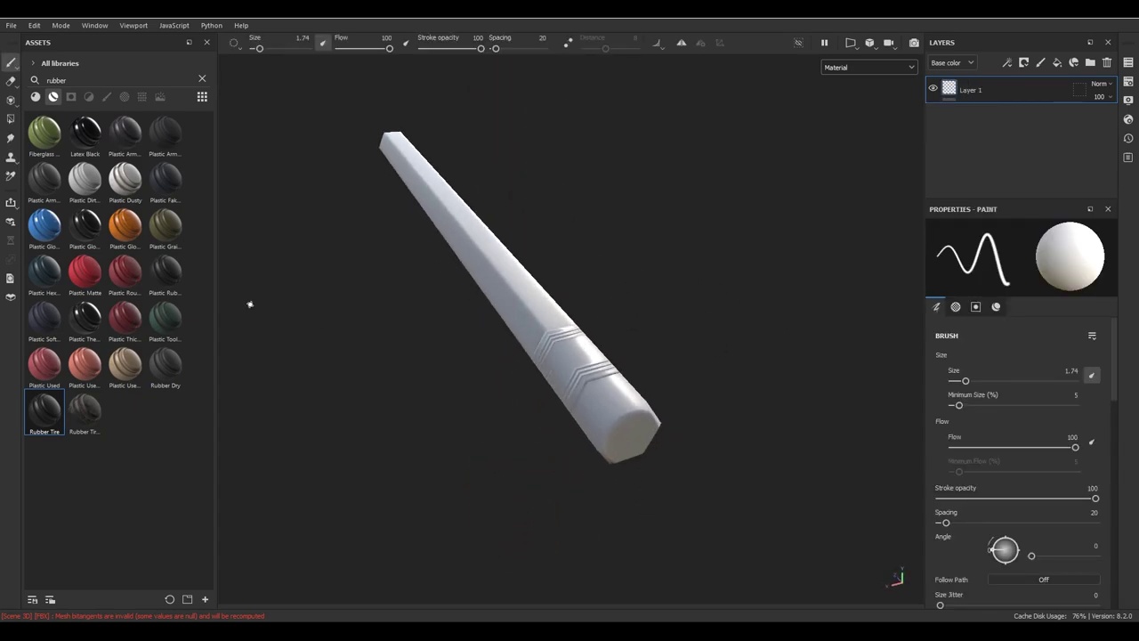
- Drop Rubber Tire onto only the eraser ID region as a masked layer
{"action": "left_click_drag", "start_coordinate": [37, 421], "coordinate": [588, 399]}
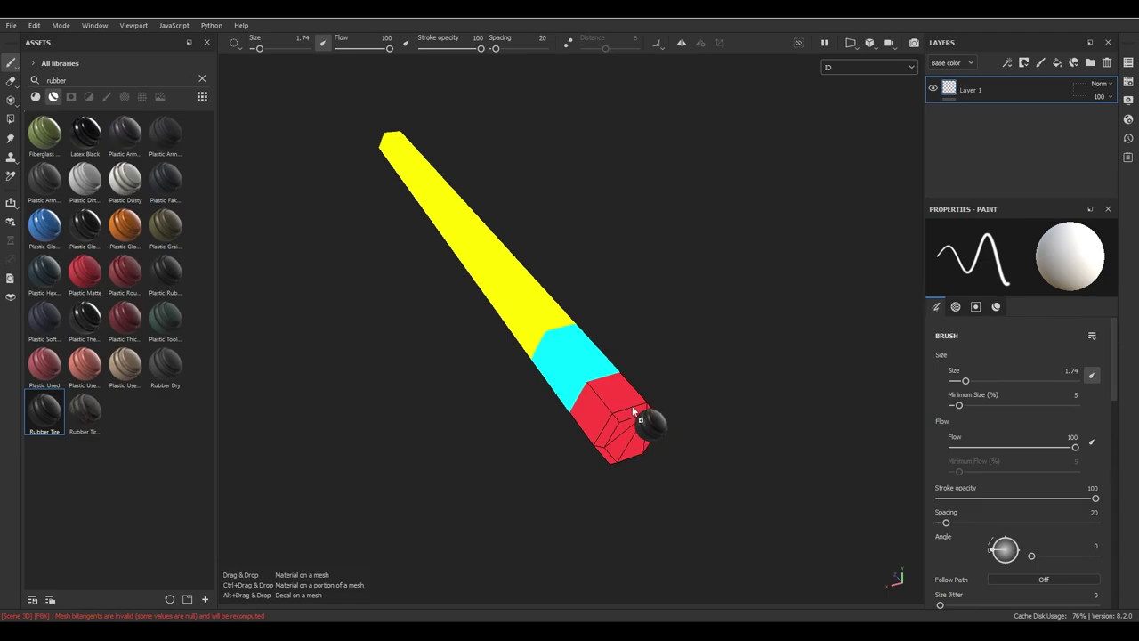
{"action": "left_click_drag", "start_coordinate": [629, 411], "coordinate": [629, 362]}
{"action": "right_click_drag", "start_coordinate": [629, 362], "coordinate": [394, 297], "text": "alt"}
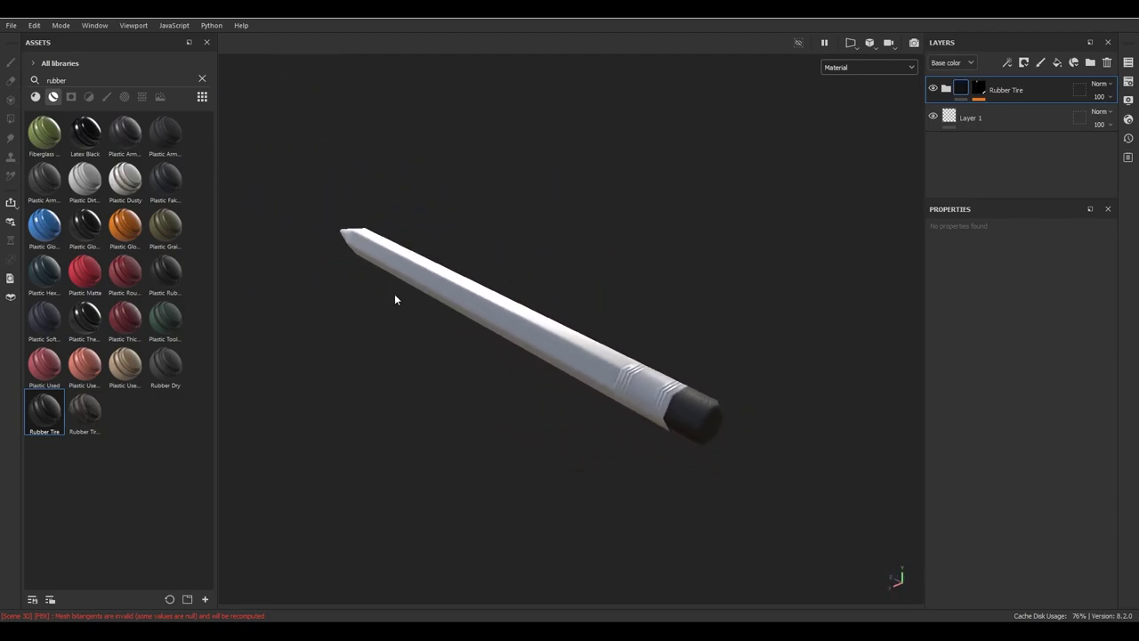
{"action": "mouse_move", "coordinate": [582, 318]}
{"action": "left_mouse_down", "text": "alt"}
{"action": "mouse_move", "coordinate": [597, 326]}
{"action": "mouse_move", "coordinate": [590, 393]}
{"action": "mouse_move", "coordinate": [599, 369]}
{"action": "mouse_move", "coordinate": [501, 330]}
{"action": "mouse_move", "coordinate": [694, 381]}
{"action": "mouse_move", "coordinate": [668, 363]}
{"action": "left_mouse_up", "text": "alt"}
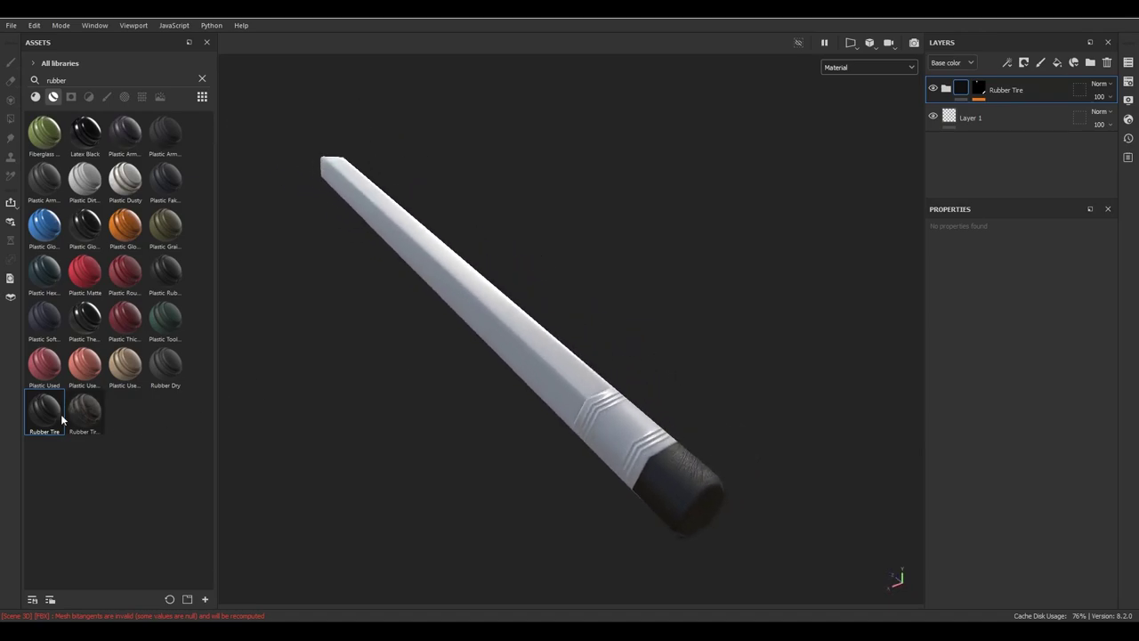
- Inspect the rubber end up close and check the Rubber Tire layer's mask and content
{"action": "mouse_move", "coordinate": [689, 433]}
{"action": "left_mouse_down", "text": "alt"}
{"action": "mouse_move", "coordinate": [825, 499]}
{"action": "mouse_move", "coordinate": [745, 419]}
{"action": "mouse_move", "coordinate": [574, 338]}
{"action": "left_mouse_up", "text": "alt"}
{"action": "mouse_move", "coordinate": [474, 292]}
{"action": "left_mouse_down", "text": "alt"}
{"action": "mouse_move", "coordinate": [533, 361]}
{"action": "mouse_move", "coordinate": [656, 415]}
{"action": "mouse_move", "coordinate": [630, 360]}
{"action": "left_mouse_up", "text": "alt"}
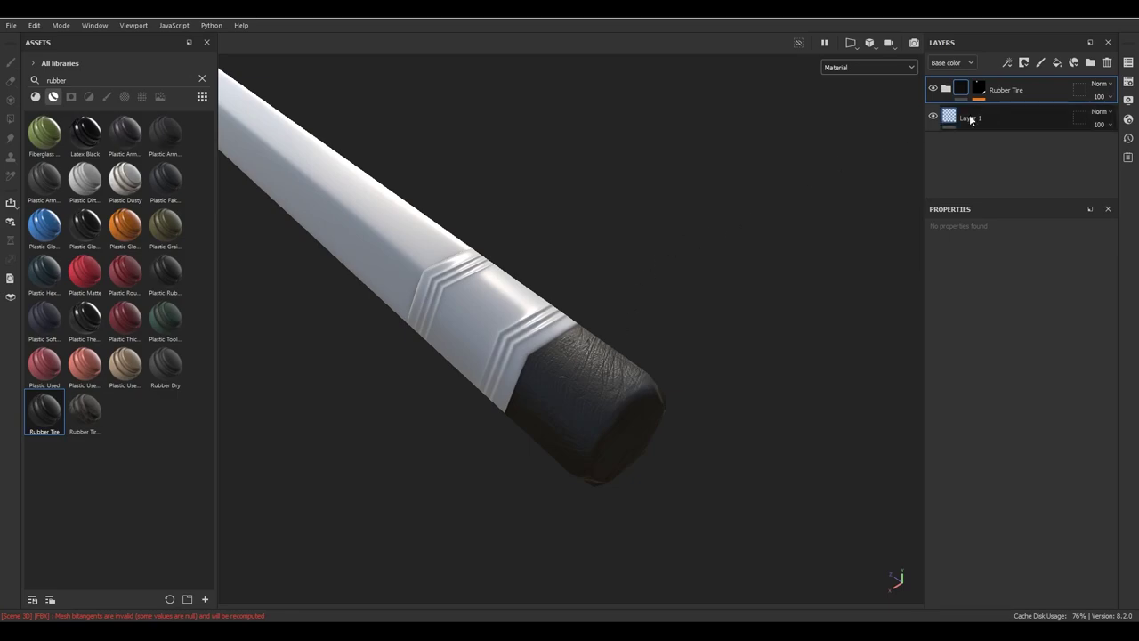
{"action": "left_click", "coordinate": [973, 91]}
{"action": "left_click", "coordinate": [961, 89]}
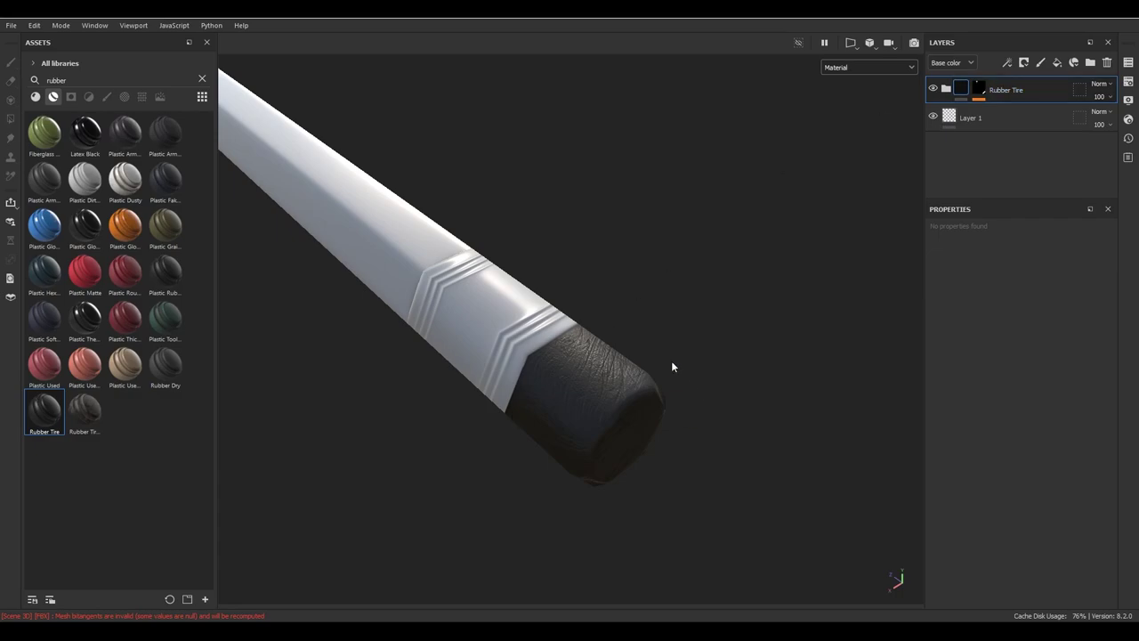
- Expand the Rubber Tire folder and select its Rubber Base layer
{"action": "left_click", "coordinate": [947, 89]}
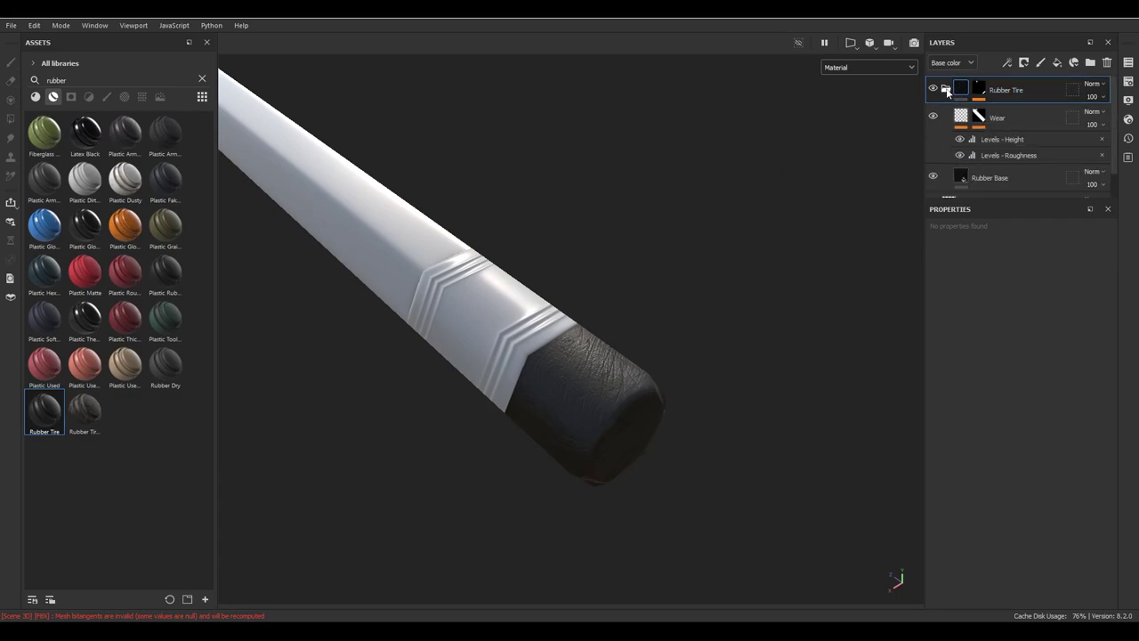
{"action": "scroll", "coordinate": [952, 98], "scroll_direction": "down", "scroll_amount": 1}
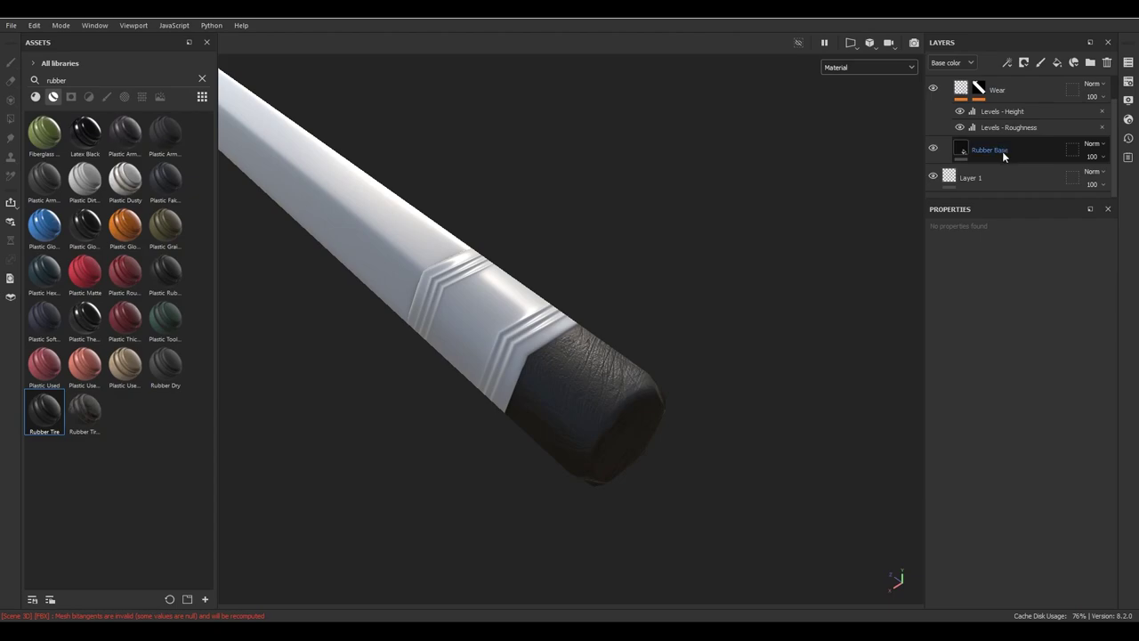
{"action": "left_click", "coordinate": [1029, 164]}
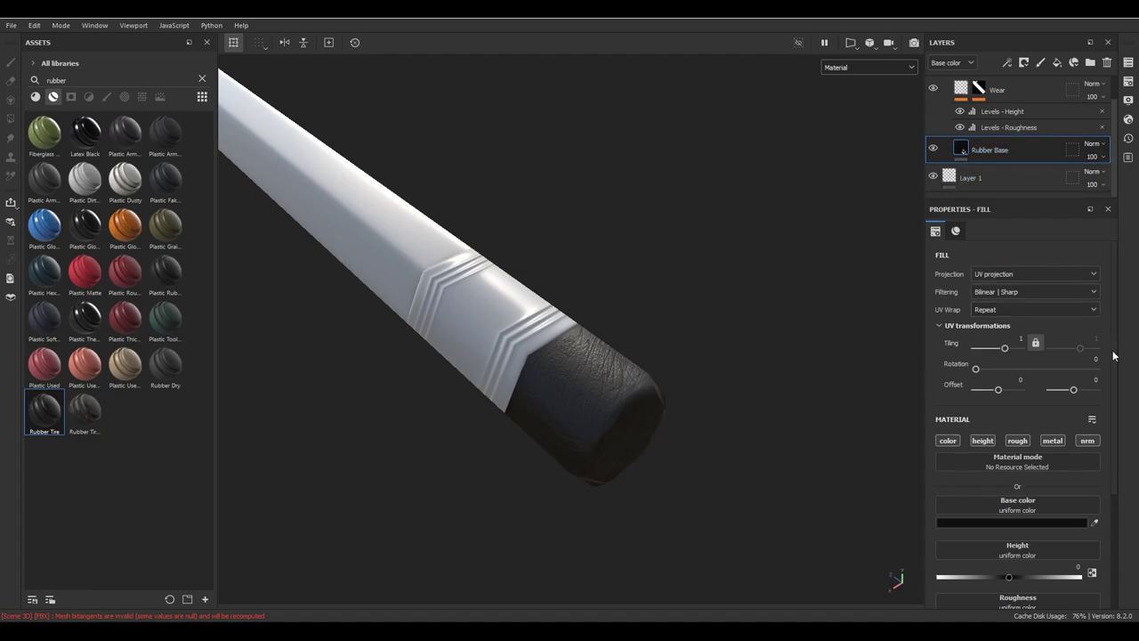
{"action": "scroll", "coordinate": [1114, 343], "scroll_direction": "down", "scroll_amount": 3}
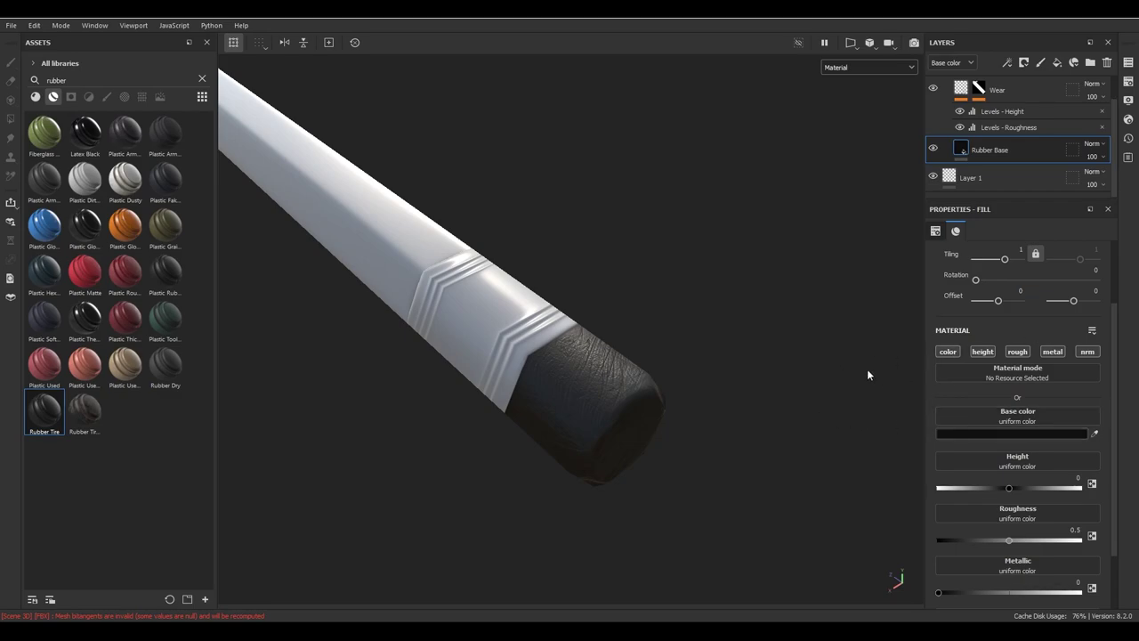
{"action": "left_click_drag", "start_coordinate": [781, 350], "coordinate": [758, 305], "text": "alt"}
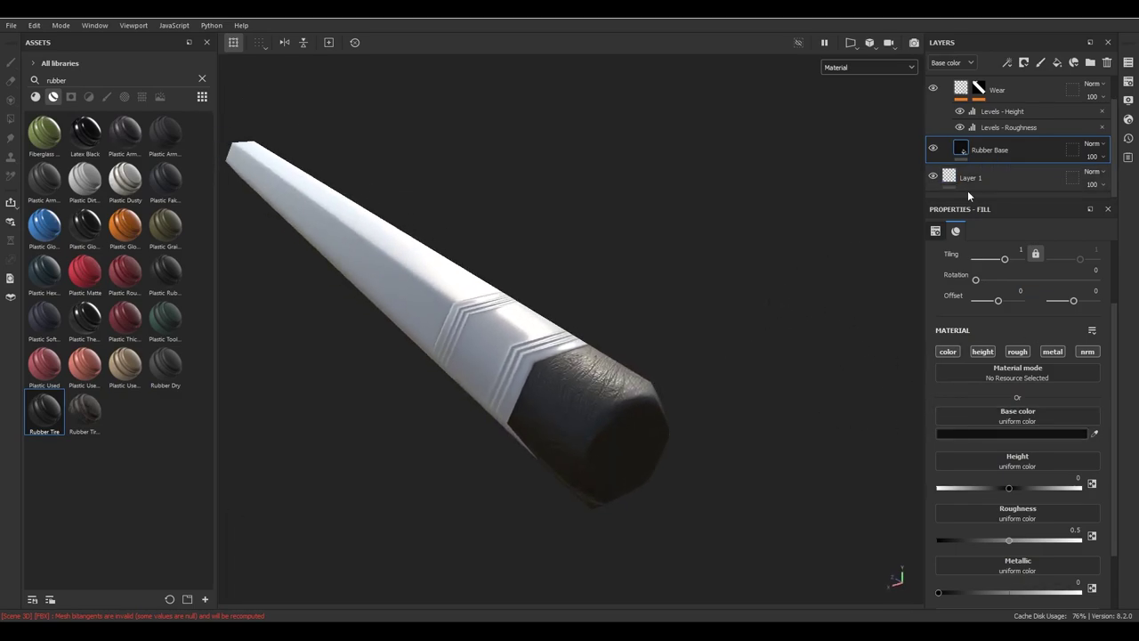
- Change the Rubber Base colour from black to bright red FF4242
{"action": "left_click", "coordinate": [1011, 434]}
{"action": "left_click", "coordinate": [947, 450]}
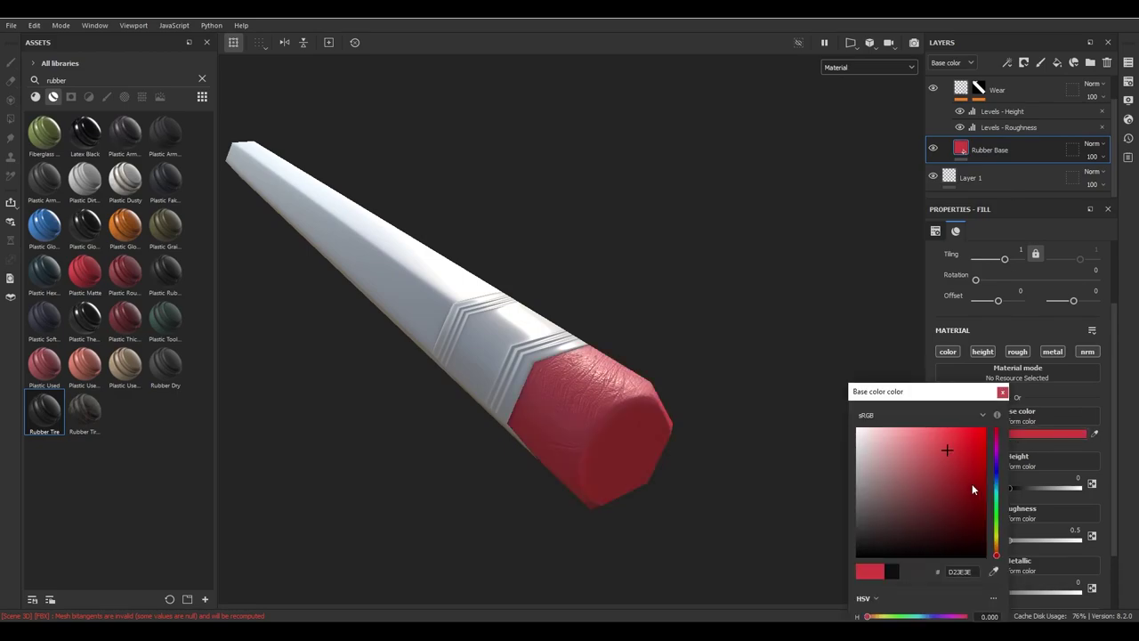
{"action": "mouse_move", "coordinate": [951, 442]}
{"action": "left_mouse_down"}
{"action": "mouse_move", "coordinate": [939, 456]}
{"action": "mouse_move", "coordinate": [919, 438]}
{"action": "mouse_move", "coordinate": [953, 433]}
{"action": "left_mouse_up"}
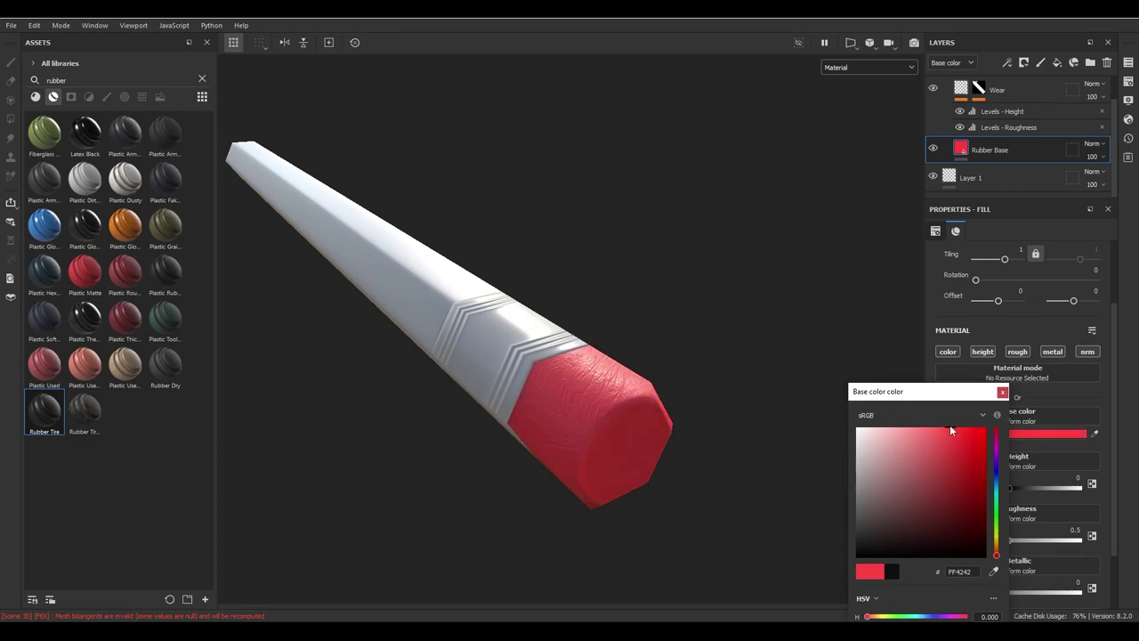
{"action": "left_click", "coordinate": [1003, 392]}
{"action": "mouse_move", "coordinate": [702, 281]}
{"action": "left_mouse_down", "text": "alt"}
{"action": "mouse_move", "coordinate": [690, 396]}
{"action": "mouse_move", "coordinate": [614, 442]}
{"action": "mouse_move", "coordinate": [739, 419]}
{"action": "mouse_move", "coordinate": [602, 330]}
{"action": "mouse_move", "coordinate": [793, 305]}
{"action": "mouse_move", "coordinate": [733, 407]}
{"action": "mouse_move", "coordinate": [658, 488]}
{"action": "mouse_move", "coordinate": [656, 397]}
{"action": "left_mouse_up", "text": "alt"}
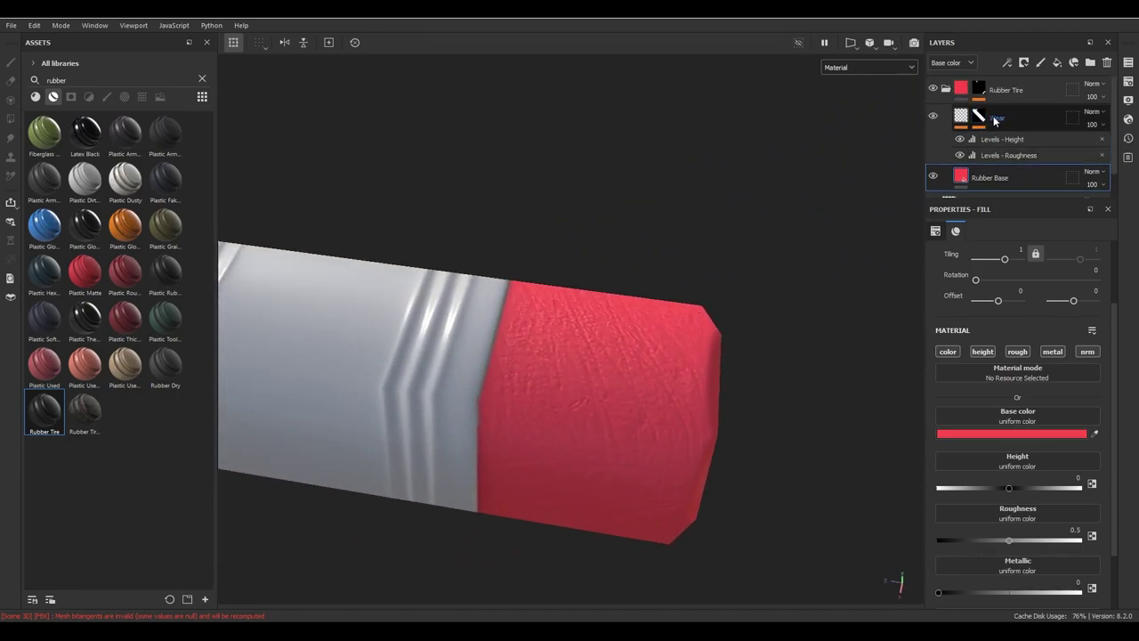
- Select the Wear layer and toggle its visibility to compare the eraser
{"action": "left_click", "coordinate": [1000, 121]}
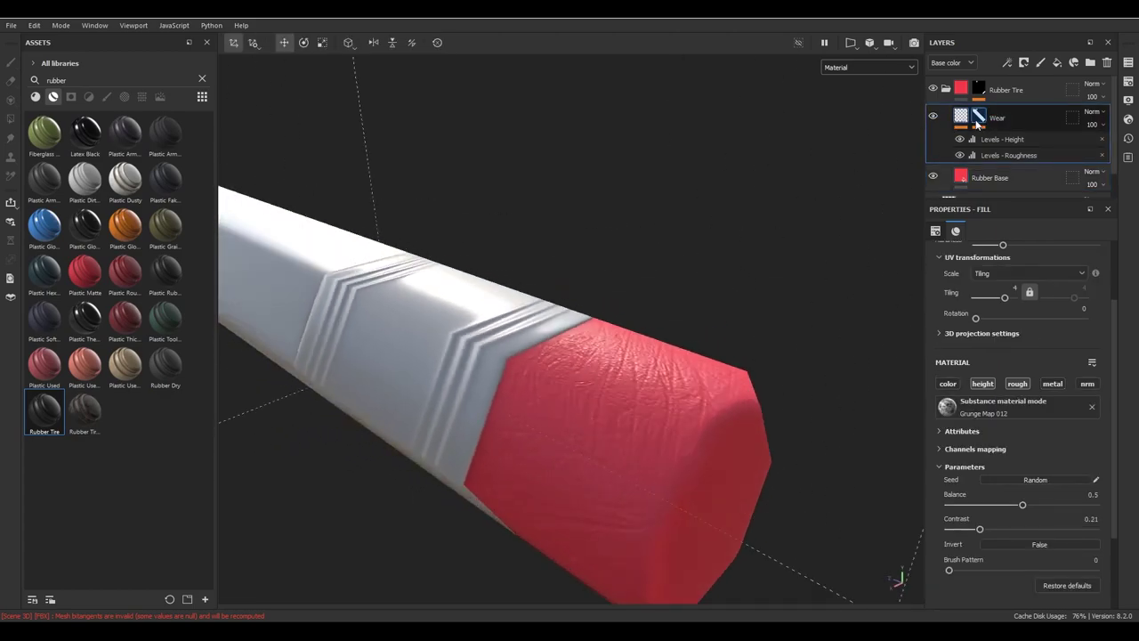
{"action": "left_click", "coordinate": [933, 117]}
{"action": "mouse_move", "coordinate": [836, 267]}
{"action": "left_mouse_down", "text": "alt"}
{"action": "mouse_move", "coordinate": [786, 338]}
{"action": "mouse_move", "coordinate": [534, 292]}
{"action": "mouse_move", "coordinate": [559, 293]}
{"action": "mouse_move", "coordinate": [396, 247]}
{"action": "mouse_move", "coordinate": [674, 343]}
{"action": "mouse_move", "coordinate": [676, 466]}
{"action": "mouse_move", "coordinate": [531, 246]}
{"action": "mouse_move", "coordinate": [550, 229]}
{"action": "mouse_move", "coordinate": [776, 228]}
{"action": "left_mouse_up", "text": "alt"}
{"action": "left_click", "coordinate": [932, 117]}
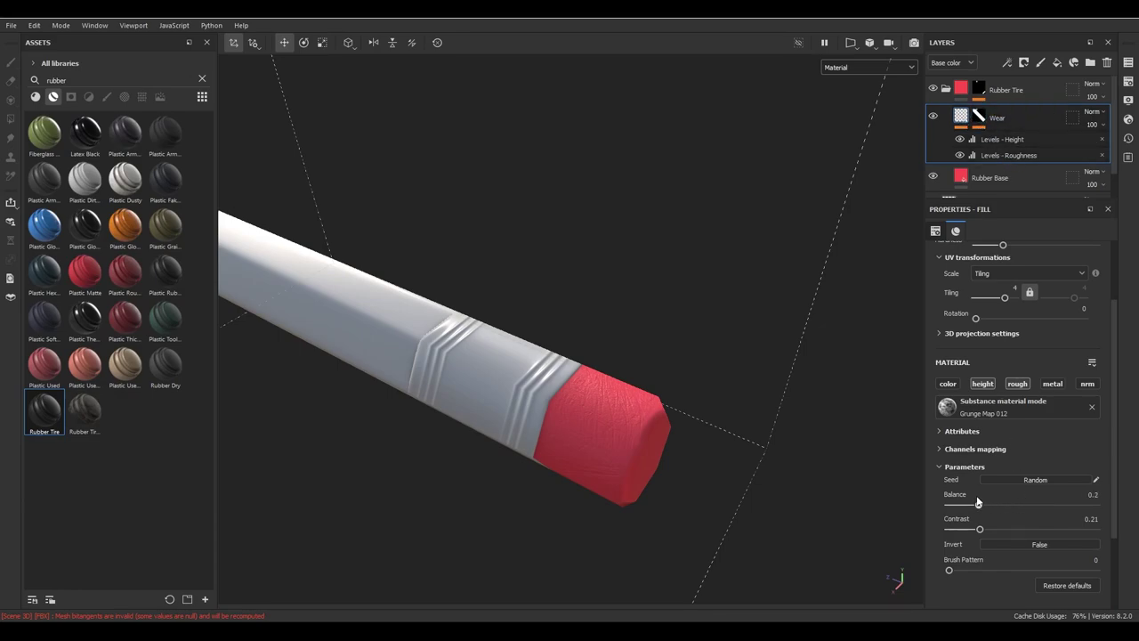
- Tweak the Wear fill's Balance (0.6, then 0.27), Contrast and Brush Pattern
{"action": "left_click_drag", "start_coordinate": [1004, 498], "coordinate": [971, 499]}
{"action": "mouse_move", "coordinate": [702, 412]}
{"action": "left_mouse_down", "text": "alt"}
{"action": "mouse_move", "coordinate": [771, 297]}
{"action": "mouse_move", "coordinate": [672, 310]}
{"action": "left_mouse_up", "text": "alt"}
{"action": "mouse_move", "coordinate": [985, 529]}
{"action": "left_mouse_down"}
{"action": "mouse_move", "coordinate": [1020, 532]}
{"action": "mouse_move", "coordinate": [974, 530]}
{"action": "mouse_move", "coordinate": [997, 504]}
{"action": "left_mouse_up"}
{"action": "mouse_move", "coordinate": [676, 400]}
{"action": "left_mouse_down", "text": "alt"}
{"action": "mouse_move", "coordinate": [234, 267]}
{"action": "mouse_move", "coordinate": [775, 419]}
{"action": "mouse_move", "coordinate": [775, 439]}
{"action": "left_mouse_up", "text": "alt"}
{"action": "mouse_move", "coordinate": [995, 506]}
{"action": "left_mouse_down"}
{"action": "mouse_move", "coordinate": [953, 506]}
{"action": "mouse_move", "coordinate": [1044, 514]}
{"action": "mouse_move", "coordinate": [977, 506]}
{"action": "mouse_move", "coordinate": [974, 523]}
{"action": "mouse_move", "coordinate": [1010, 529]}
{"action": "mouse_move", "coordinate": [958, 528]}
{"action": "left_mouse_up"}
{"action": "left_click_drag", "start_coordinate": [949, 569], "coordinate": [1032, 569]}
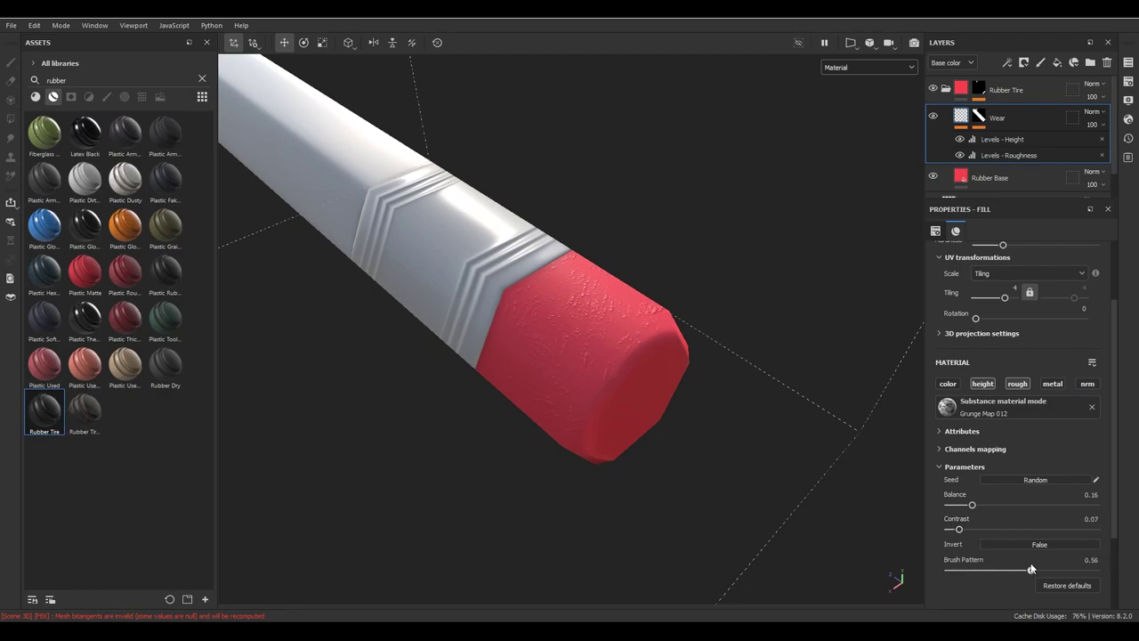
{"action": "mouse_move", "coordinate": [976, 507]}
{"action": "left_mouse_down"}
{"action": "mouse_move", "coordinate": [1014, 507]}
{"action": "mouse_move", "coordinate": [988, 507]}
{"action": "left_mouse_up"}
- Hide and delete the Wear layer, leaving clean red rubber
{"action": "left_click", "coordinate": [932, 116]}
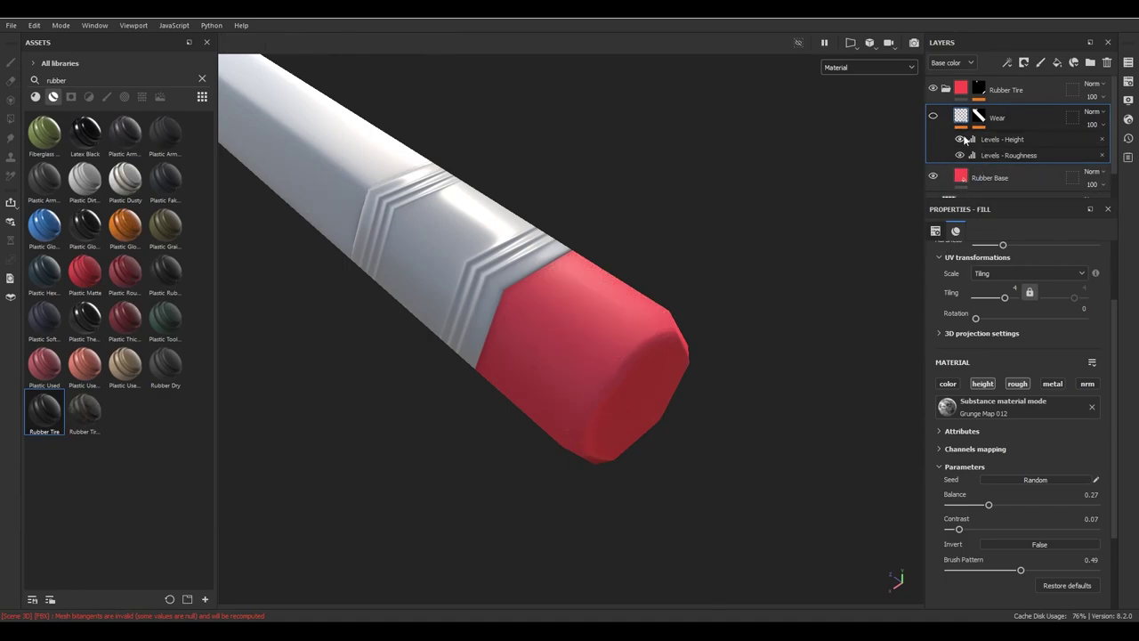
{"action": "left_click", "coordinate": [1107, 62]}
{"action": "mouse_move", "coordinate": [794, 222]}
{"action": "left_mouse_down", "text": "alt"}
{"action": "mouse_move", "coordinate": [796, 254]}
{"action": "mouse_move", "coordinate": [692, 285]}
{"action": "mouse_move", "coordinate": [667, 320]}
{"action": "mouse_move", "coordinate": [707, 384]}
{"action": "mouse_move", "coordinate": [659, 338]}
{"action": "mouse_move", "coordinate": [663, 365]}
{"action": "left_mouse_up", "text": "alt"}
{"action": "left_click_drag", "start_coordinate": [1119, 322], "coordinate": [1126, 389]}
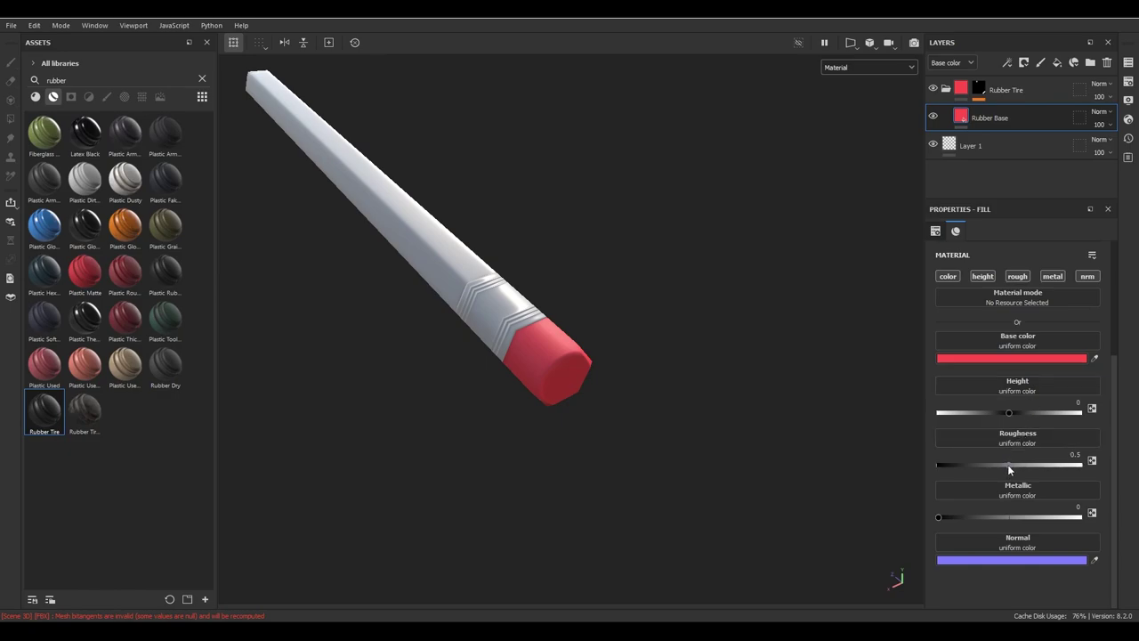
- Raise the Rubber Base height a little to test relief on the eraser
{"action": "mouse_move", "coordinate": [653, 419]}
{"action": "left_mouse_down", "text": "alt"}
{"action": "mouse_move", "coordinate": [597, 368]}
{"action": "mouse_move", "coordinate": [632, 378]}
{"action": "mouse_move", "coordinate": [651, 448]}
{"action": "mouse_move", "coordinate": [622, 407]}
{"action": "mouse_move", "coordinate": [657, 409]}
{"action": "left_mouse_up", "text": "alt"}
{"action": "mouse_move", "coordinate": [1010, 413]}
{"action": "left_mouse_down"}
{"action": "mouse_move", "coordinate": [1002, 408]}
{"action": "mouse_move", "coordinate": [1018, 403]}
{"action": "left_mouse_up"}
{"action": "mouse_move", "coordinate": [435, 393]}
{"action": "left_mouse_down", "text": "alt"}
{"action": "mouse_move", "coordinate": [722, 460]}
{"action": "mouse_move", "coordinate": [638, 311]}
{"action": "left_mouse_up", "text": "alt"}
{"action": "mouse_move", "coordinate": [452, 372]}
{"action": "left_mouse_down", "text": "alt"}
{"action": "mouse_move", "coordinate": [597, 406]}
{"action": "mouse_move", "coordinate": [477, 397]}
{"action": "mouse_move", "coordinate": [745, 460]}
{"action": "mouse_move", "coordinate": [909, 408]}
{"action": "left_mouse_up", "text": "alt"}
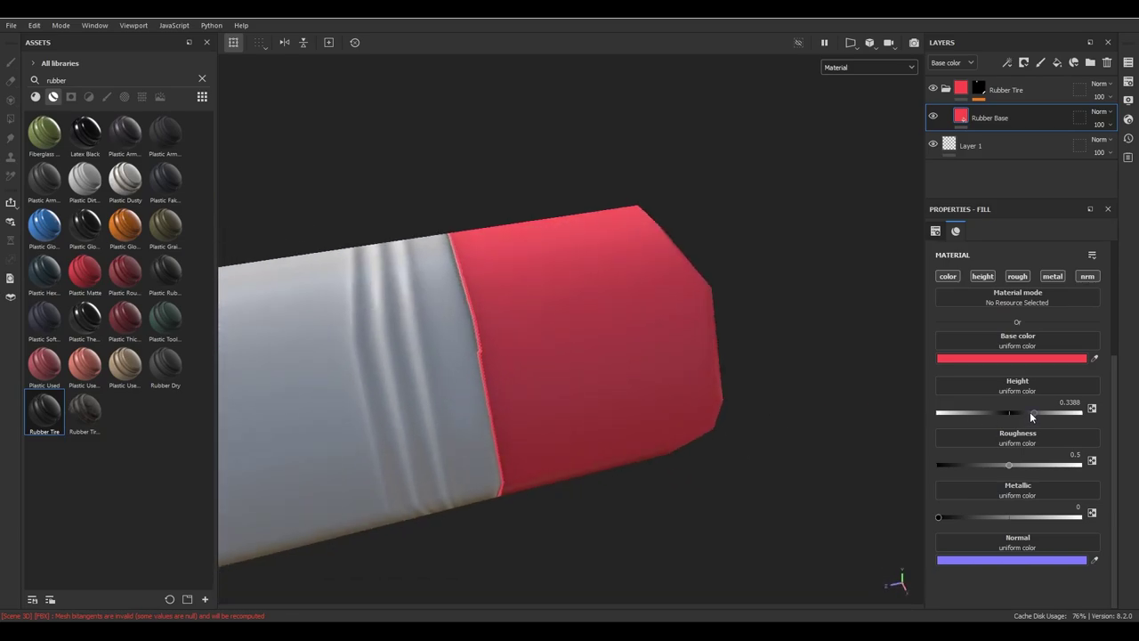
{"action": "mouse_move", "coordinate": [1012, 412]}
{"action": "left_mouse_down"}
{"action": "mouse_move", "coordinate": [1027, 411]}
{"action": "mouse_move", "coordinate": [966, 407]}
{"action": "mouse_move", "coordinate": [1020, 409]}
{"action": "left_mouse_up"}
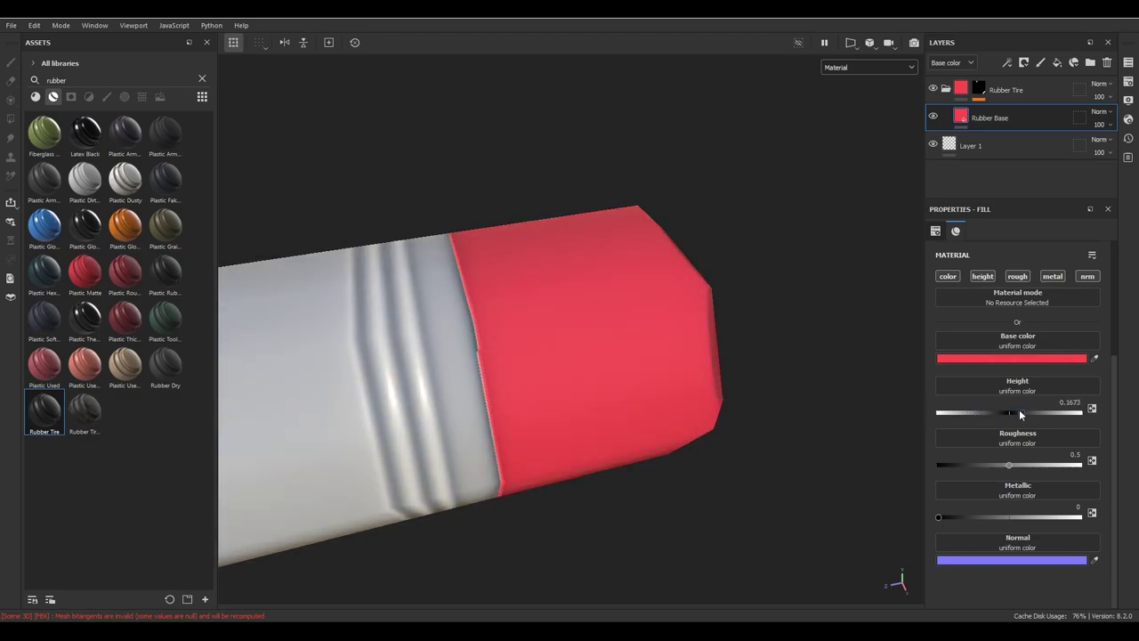
- Reset the eraser height to 0 and disable the rubber fill's height channel
{"action": "double_click", "coordinate": [1069, 402]}
{"action": "type", "text": "0"}
{"action": "key", "text": "Return"}
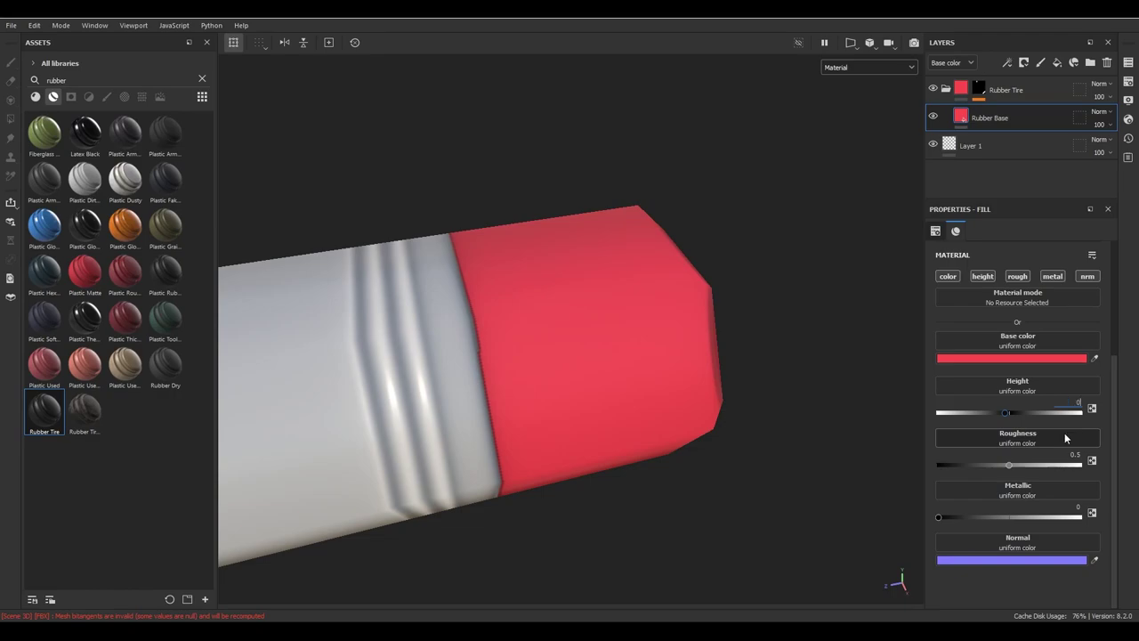
{"action": "left_click", "coordinate": [982, 273]}
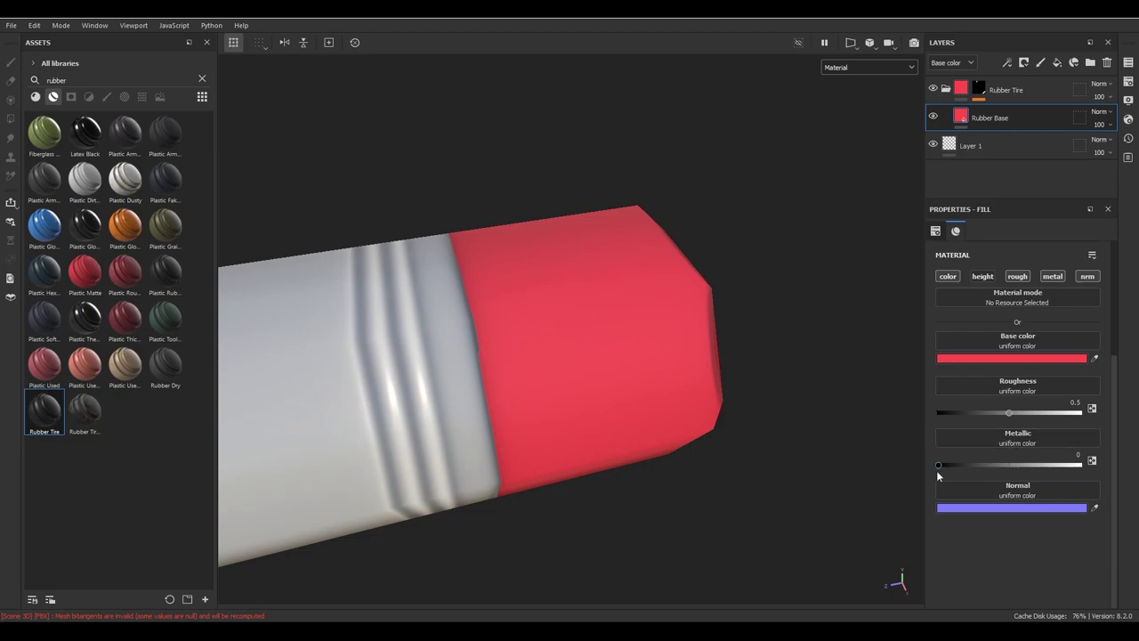
- Lower the Rubber Base roughness from 1 to about 0.41 and disable its normal channel
{"action": "mouse_move", "coordinate": [772, 543]}
{"action": "left_mouse_down", "text": "alt"}
{"action": "mouse_move", "coordinate": [656, 382]}
{"action": "mouse_move", "coordinate": [580, 394]}
{"action": "mouse_move", "coordinate": [643, 465]}
{"action": "mouse_move", "coordinate": [699, 478]}
{"action": "left_mouse_up", "text": "alt"}
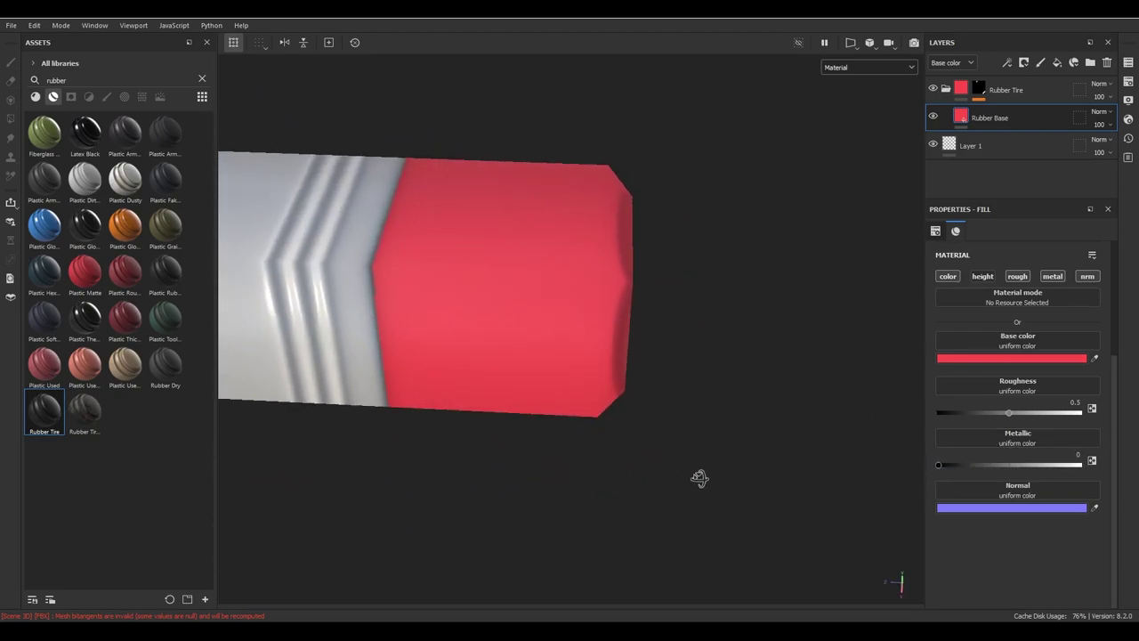
{"action": "mouse_move", "coordinate": [656, 379]}
{"action": "left_mouse_down", "text": "alt"}
{"action": "mouse_move", "coordinate": [811, 338]}
{"action": "mouse_move", "coordinate": [816, 314]}
{"action": "mouse_move", "coordinate": [702, 338]}
{"action": "mouse_move", "coordinate": [631, 374]}
{"action": "mouse_move", "coordinate": [631, 348]}
{"action": "mouse_move", "coordinate": [612, 375]}
{"action": "left_mouse_up", "text": "alt"}
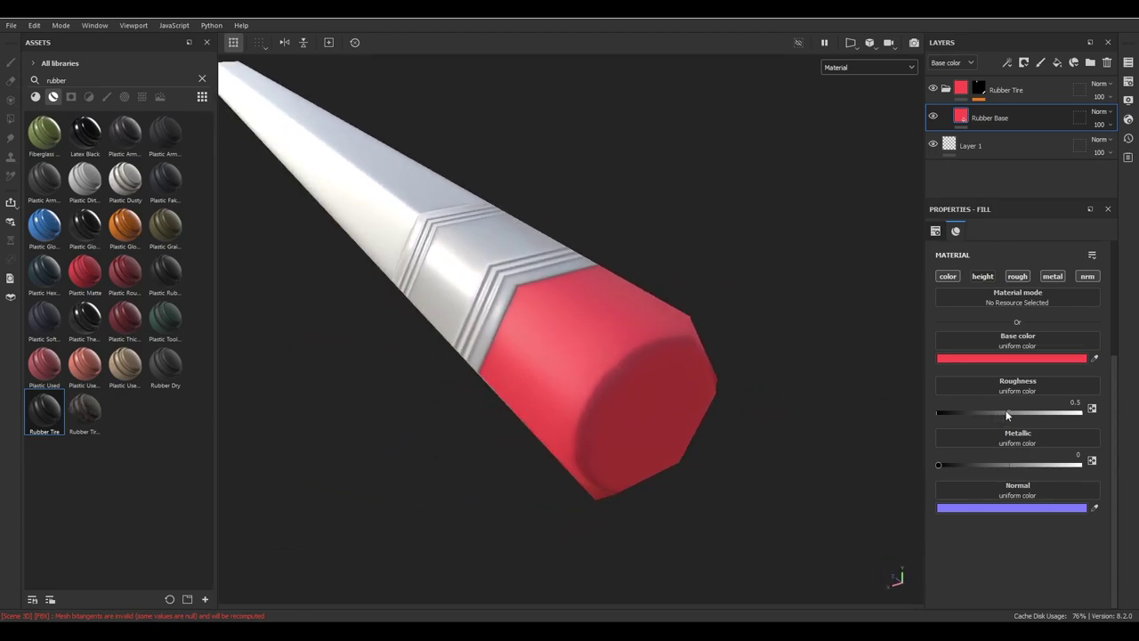
{"action": "mouse_move", "coordinate": [1010, 410]}
{"action": "left_mouse_down"}
{"action": "mouse_move", "coordinate": [1036, 413]}
{"action": "mouse_move", "coordinate": [946, 409]}
{"action": "mouse_move", "coordinate": [1092, 416]}
{"action": "left_mouse_up"}
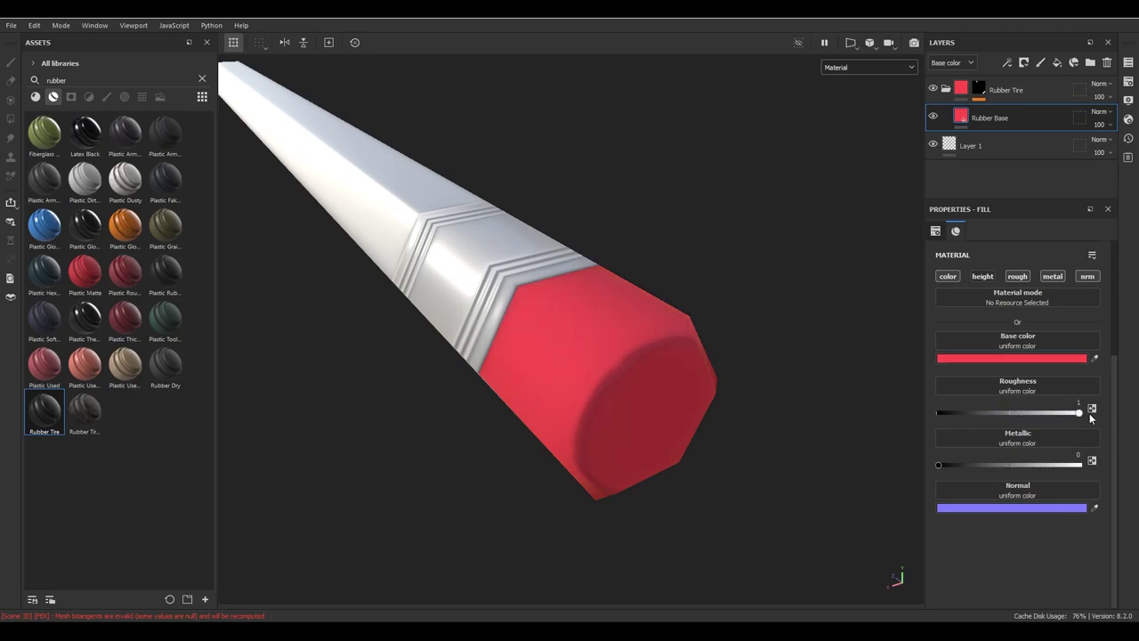
{"action": "mouse_move", "coordinate": [618, 344]}
{"action": "left_mouse_down", "text": "alt"}
{"action": "mouse_move", "coordinate": [592, 437]}
{"action": "mouse_move", "coordinate": [756, 366]}
{"action": "mouse_move", "coordinate": [902, 407]}
{"action": "mouse_move", "coordinate": [595, 493]}
{"action": "mouse_move", "coordinate": [388, 351]}
{"action": "mouse_move", "coordinate": [336, 339]}
{"action": "mouse_move", "coordinate": [806, 395]}
{"action": "left_mouse_up", "text": "alt"}
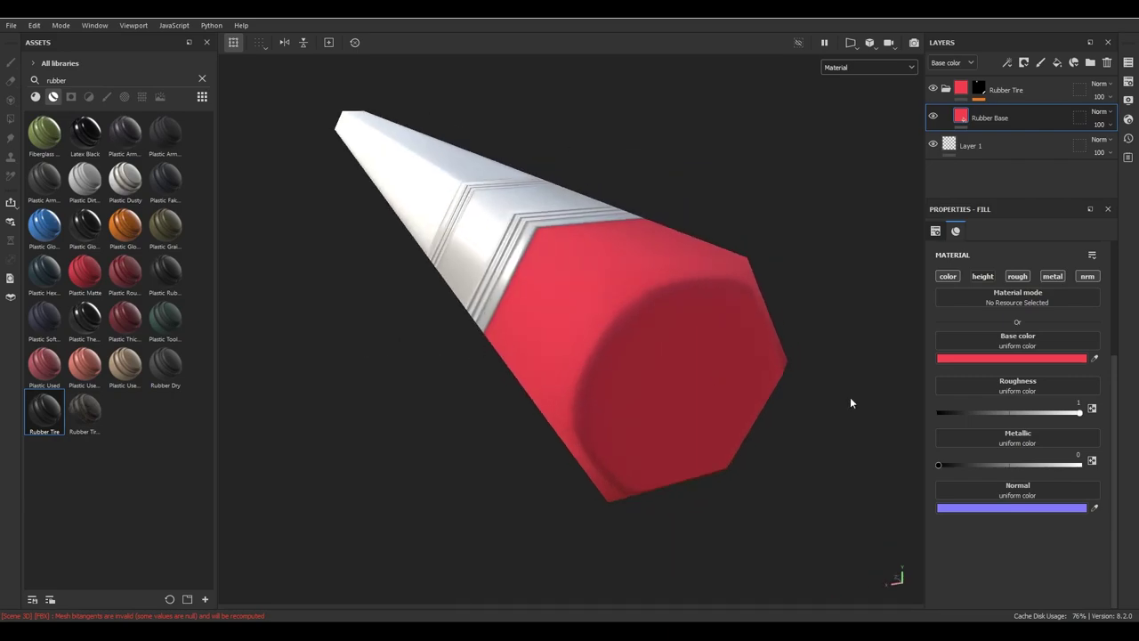
{"action": "left_click_drag", "start_coordinate": [1078, 412], "coordinate": [938, 412]}
{"action": "mouse_move", "coordinate": [757, 352]}
{"action": "left_mouse_down", "text": "alt"}
{"action": "mouse_move", "coordinate": [740, 348]}
{"action": "mouse_move", "coordinate": [676, 485]}
{"action": "mouse_move", "coordinate": [626, 475]}
{"action": "mouse_move", "coordinate": [511, 297]}
{"action": "mouse_move", "coordinate": [746, 293]}
{"action": "mouse_move", "coordinate": [674, 262]}
{"action": "mouse_move", "coordinate": [593, 273]}
{"action": "mouse_move", "coordinate": [764, 277]}
{"action": "mouse_move", "coordinate": [795, 353]}
{"action": "mouse_move", "coordinate": [788, 407]}
{"action": "mouse_move", "coordinate": [1068, 403]}
{"action": "mouse_move", "coordinate": [979, 400]}
{"action": "mouse_move", "coordinate": [1024, 399]}
{"action": "mouse_move", "coordinate": [916, 425]}
{"action": "mouse_move", "coordinate": [987, 425]}
{"action": "left_mouse_up", "text": "alt"}
{"action": "left_click_drag", "start_coordinate": [987, 427], "coordinate": [1119, 427]}
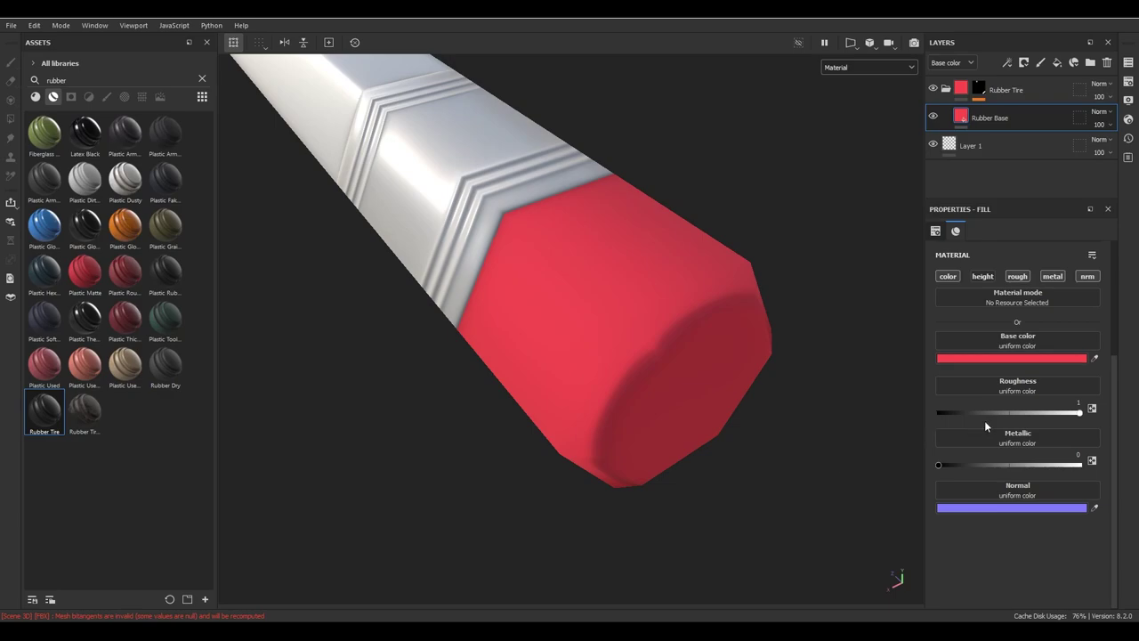
{"action": "mouse_move", "coordinate": [1079, 415]}
{"action": "left_mouse_down"}
{"action": "mouse_move", "coordinate": [1010, 423]}
{"action": "mouse_move", "coordinate": [971, 413]}
{"action": "mouse_move", "coordinate": [1009, 414]}
{"action": "left_mouse_up"}
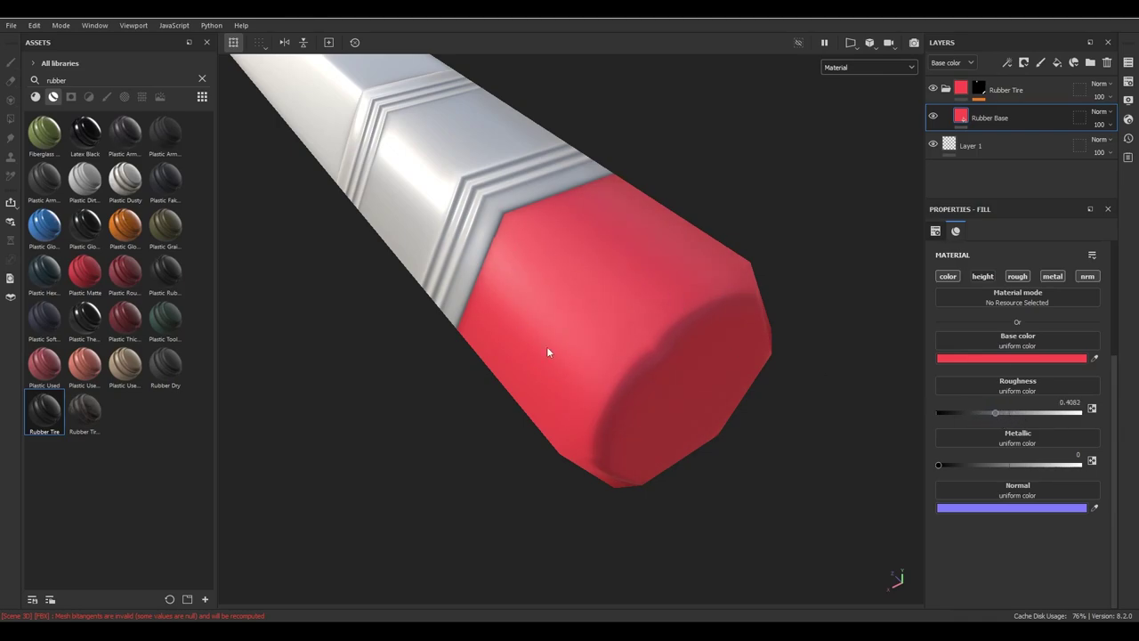
{"action": "mouse_move", "coordinate": [646, 364]}
{"action": "left_mouse_down", "text": "alt"}
{"action": "mouse_move", "coordinate": [829, 310]}
{"action": "mouse_move", "coordinate": [867, 511]}
{"action": "mouse_move", "coordinate": [755, 419]}
{"action": "mouse_move", "coordinate": [748, 461]}
{"action": "mouse_move", "coordinate": [590, 318]}
{"action": "mouse_move", "coordinate": [600, 348]}
{"action": "mouse_move", "coordinate": [592, 285]}
{"action": "left_mouse_up", "text": "alt"}
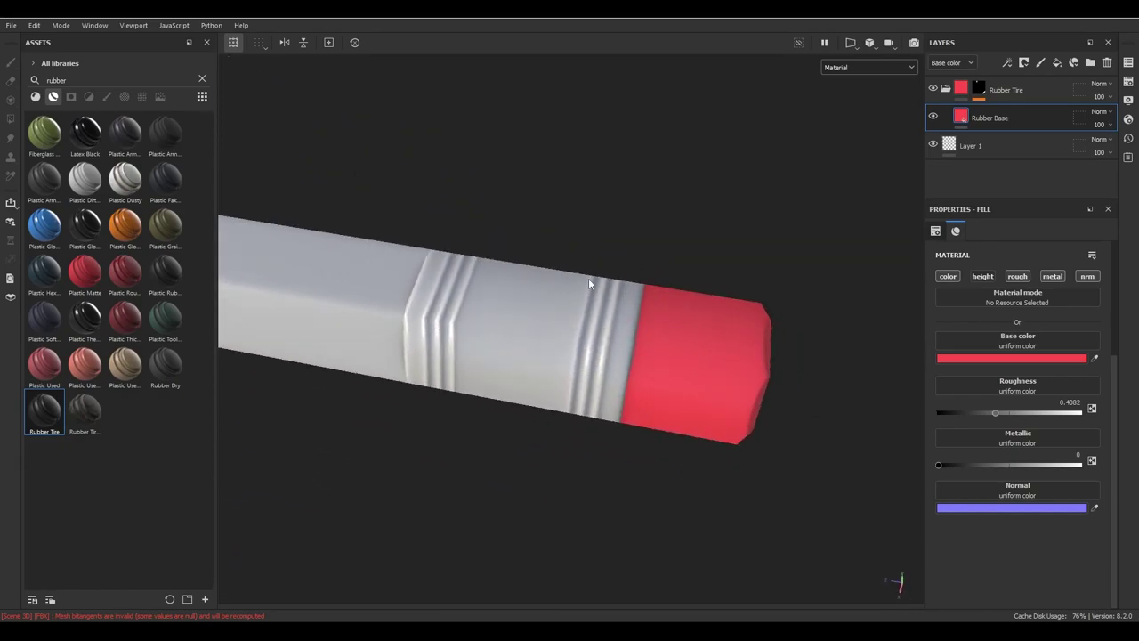
{"action": "left_click", "coordinate": [1087, 276]}
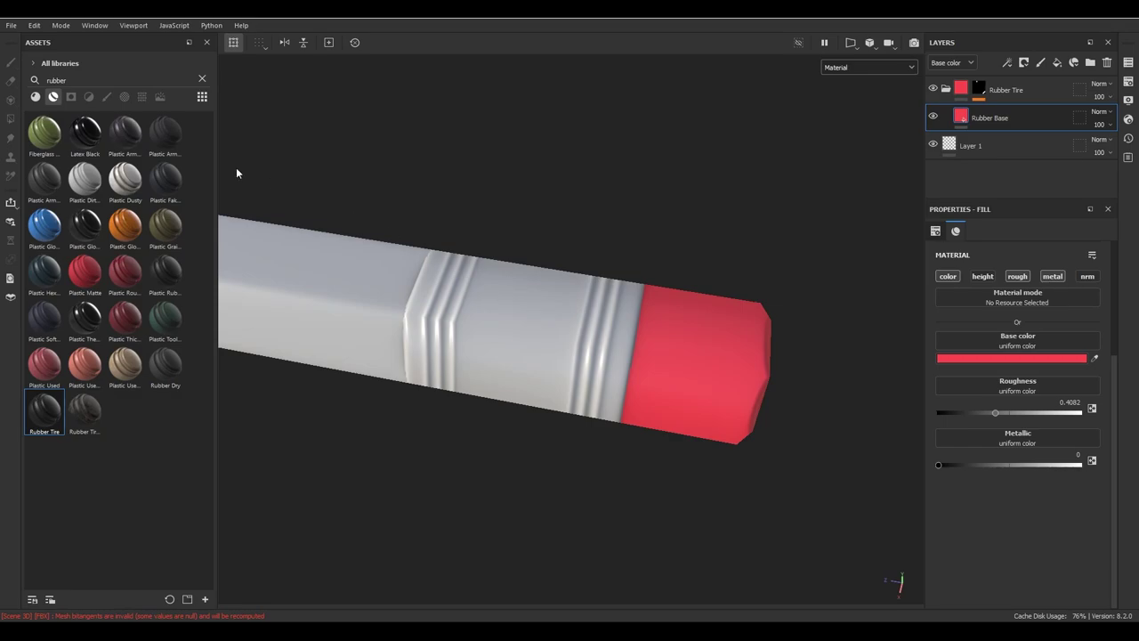
- Search assets for 'chrome' and drop Chrome Blue Tint onto the pencil ferrule
{"action": "left_click", "coordinate": [68, 80]}
{"action": "type", "text": "chr"}
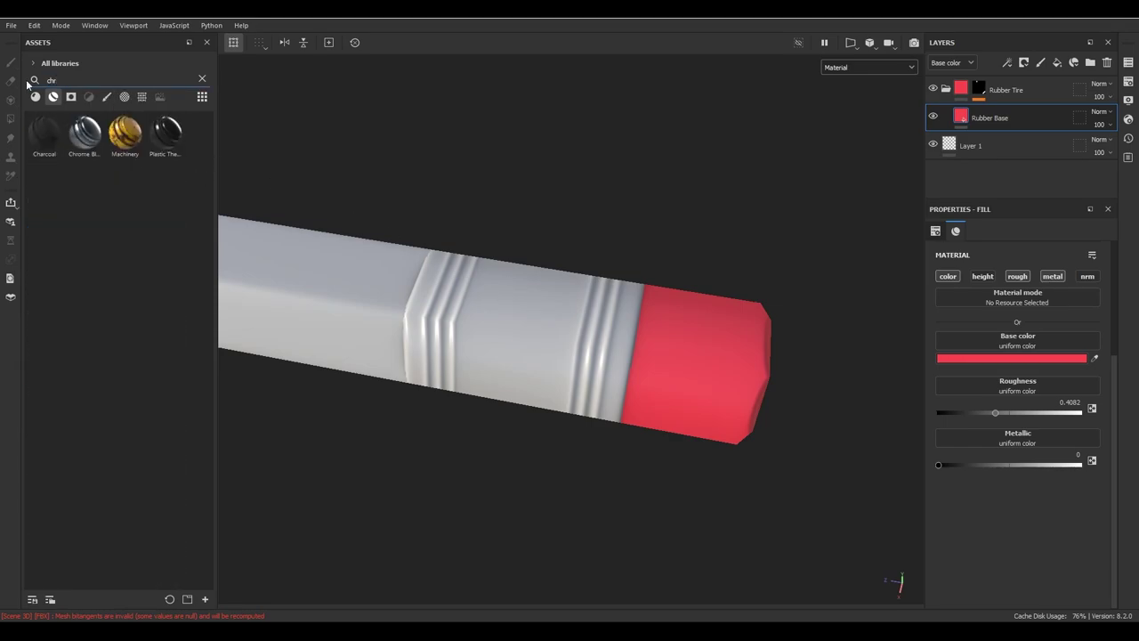
{"action": "type", "text": "ome"}
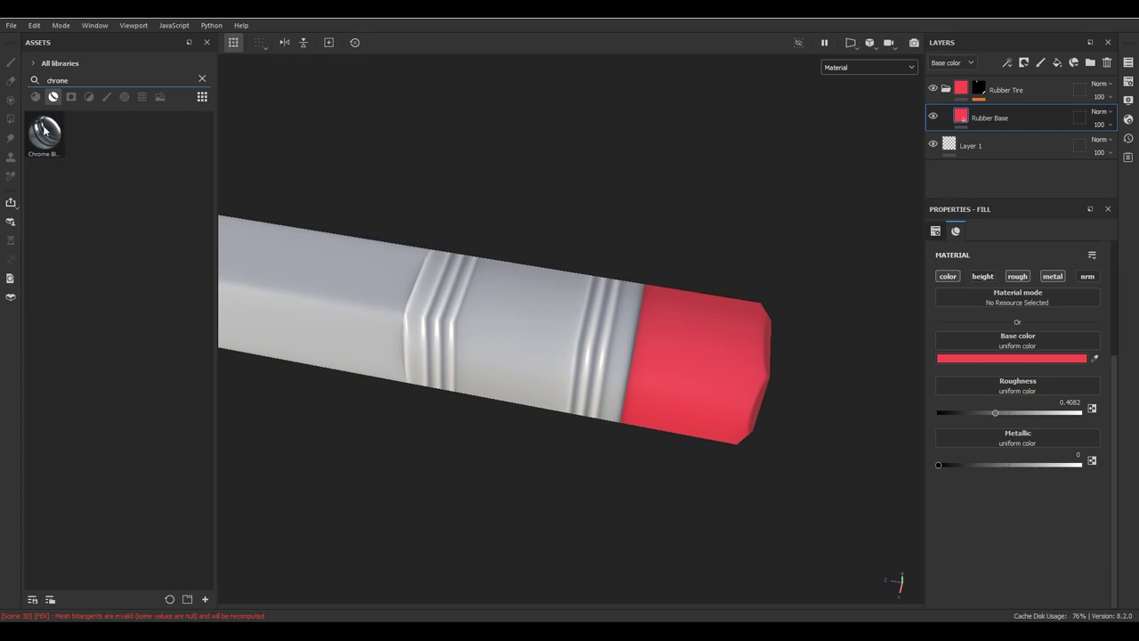
{"action": "mouse_move", "coordinate": [43, 129]}
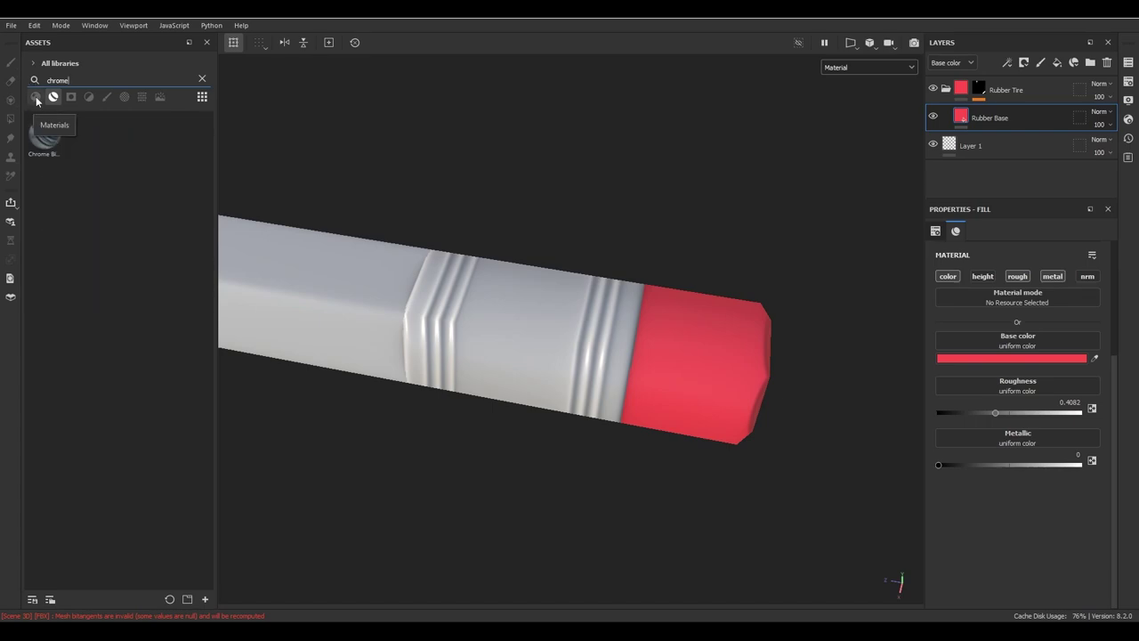
{"action": "left_click", "coordinate": [36, 97]}
{"action": "left_click", "coordinate": [35, 97]}
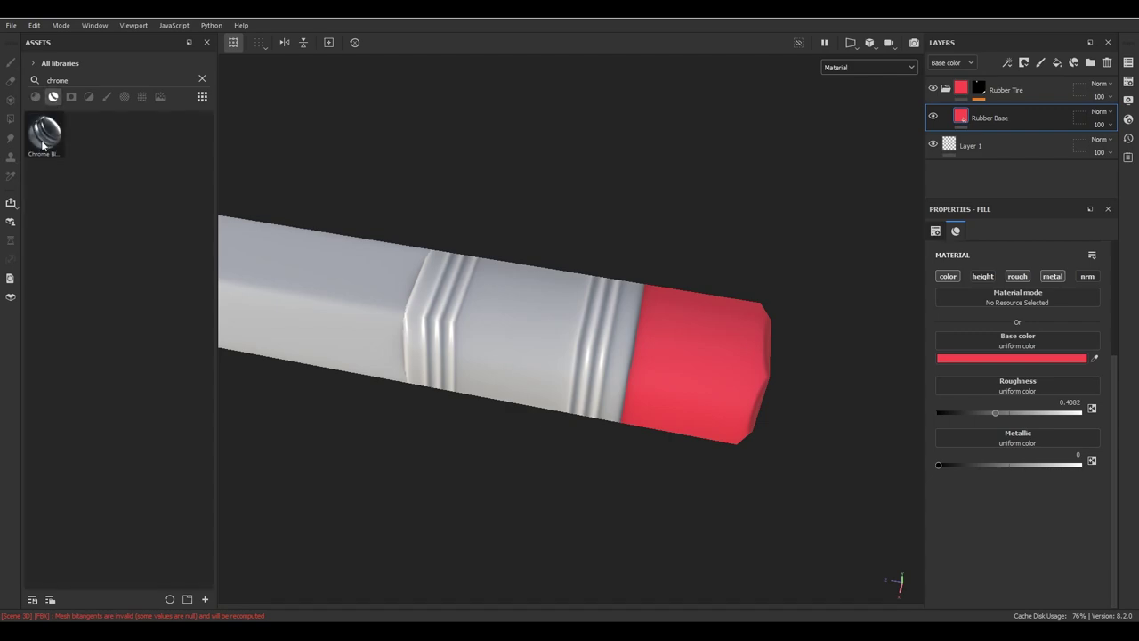
{"action": "mouse_move", "coordinate": [49, 134]}
{"action": "left_mouse_down"}
{"action": "mouse_move", "coordinate": [145, 203]}
{"action": "mouse_move", "coordinate": [539, 344]}
{"action": "mouse_move", "coordinate": [580, 323]}
{"action": "mouse_move", "coordinate": [560, 463]}
{"action": "mouse_move", "coordinate": [666, 368]}
{"action": "mouse_move", "coordinate": [422, 305]}
{"action": "mouse_move", "coordinate": [598, 506]}
{"action": "mouse_move", "coordinate": [610, 401]}
{"action": "mouse_move", "coordinate": [562, 399]}
{"action": "left_mouse_up"}
- Collapse the Rubber Tire group and inspect the chrome ferrule from several angles
{"action": "left_click", "coordinate": [947, 118]}
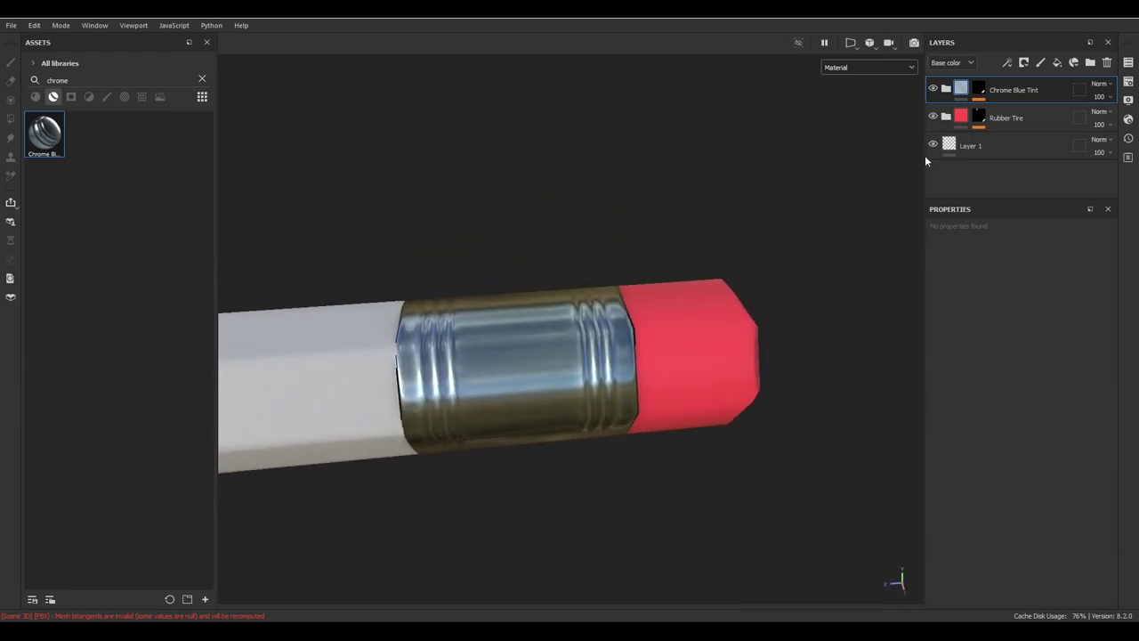
{"action": "left_click_drag", "start_coordinate": [523, 360], "coordinate": [720, 297], "text": "alt"}
{"action": "right_click_drag", "start_coordinate": [720, 298], "coordinate": [534, 308], "text": "alt"}
{"action": "left_click_drag", "start_coordinate": [534, 307], "coordinate": [442, 495], "text": "alt"}
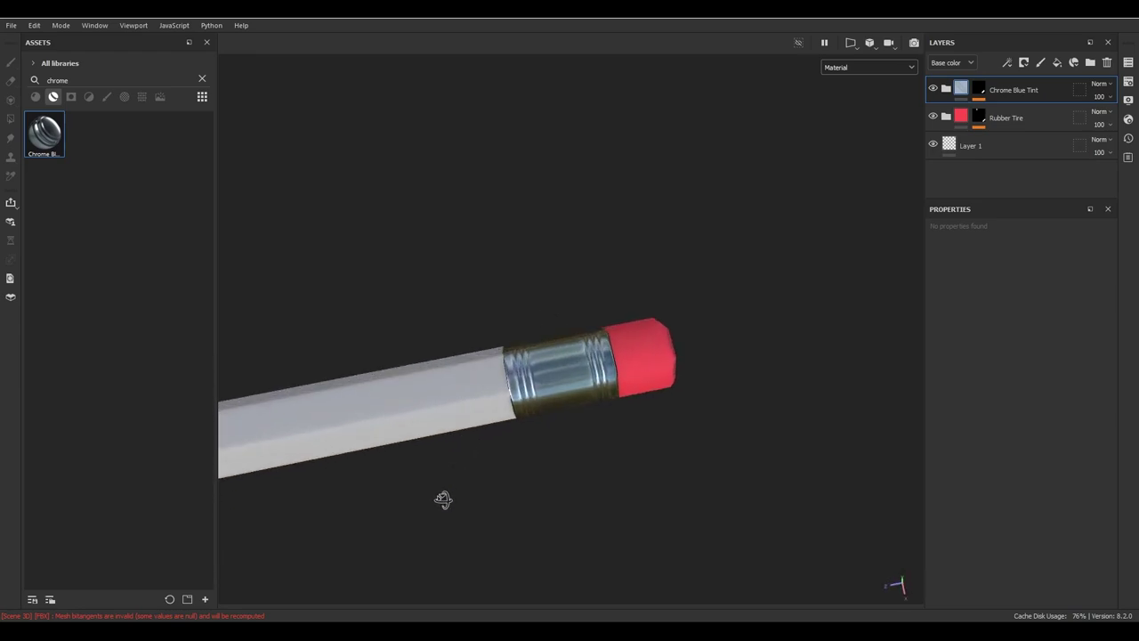
{"action": "right_click_drag", "start_coordinate": [442, 496], "coordinate": [865, 466], "text": "alt"}
{"action": "mouse_move", "coordinate": [865, 466]}
{"action": "left_mouse_down", "text": "alt"}
{"action": "mouse_move", "coordinate": [536, 359]}
{"action": "mouse_move", "coordinate": [655, 377]}
{"action": "mouse_move", "coordinate": [748, 423]}
{"action": "mouse_move", "coordinate": [651, 338]}
{"action": "left_mouse_up", "text": "alt"}
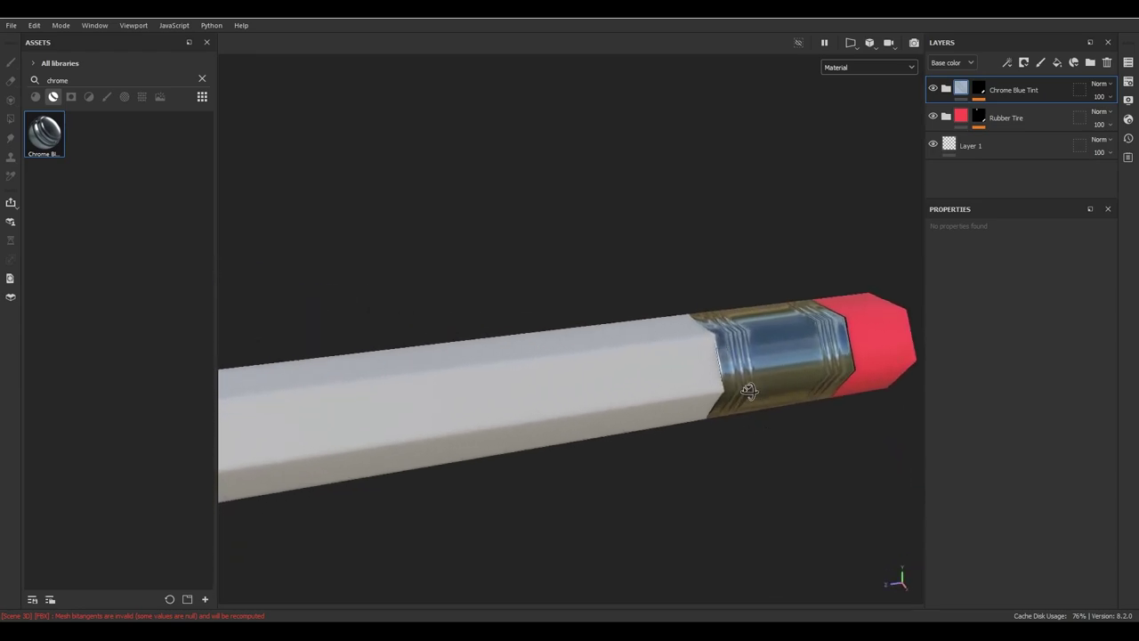
{"action": "left_click_drag", "start_coordinate": [754, 389], "coordinate": [833, 374], "text": "alt"}
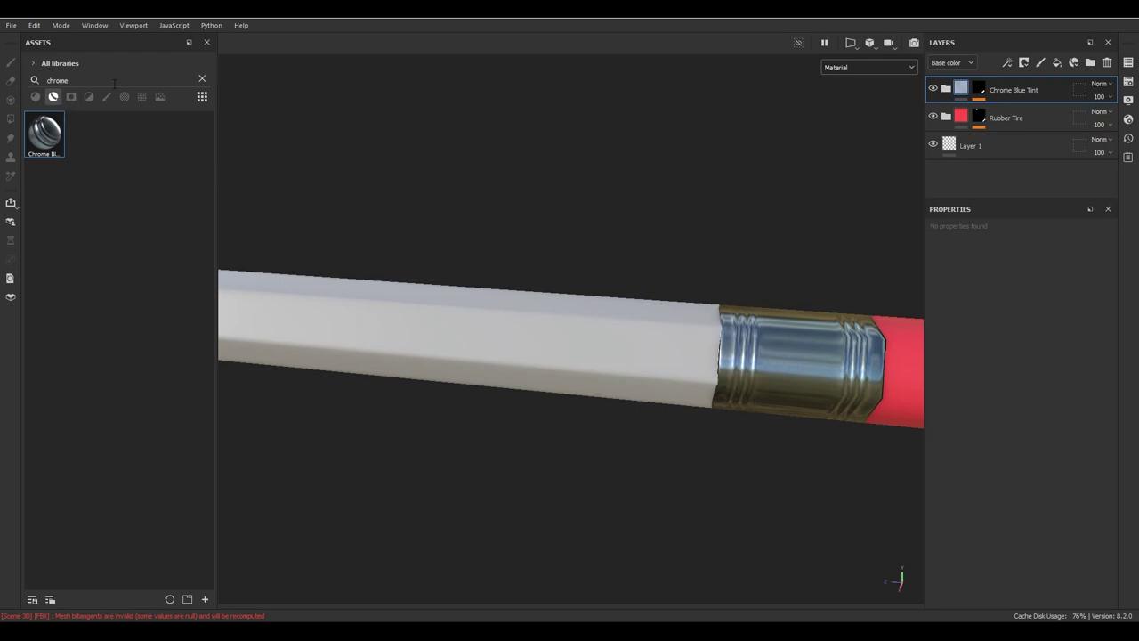
{"action": "mouse_move", "coordinate": [347, 191]}
{"action": "middle_mouse_down", "text": "alt"}
{"action": "mouse_move", "coordinate": [572, 204]}
{"action": "mouse_move", "coordinate": [522, 227]}
{"action": "middle_mouse_up", "text": "alt"}
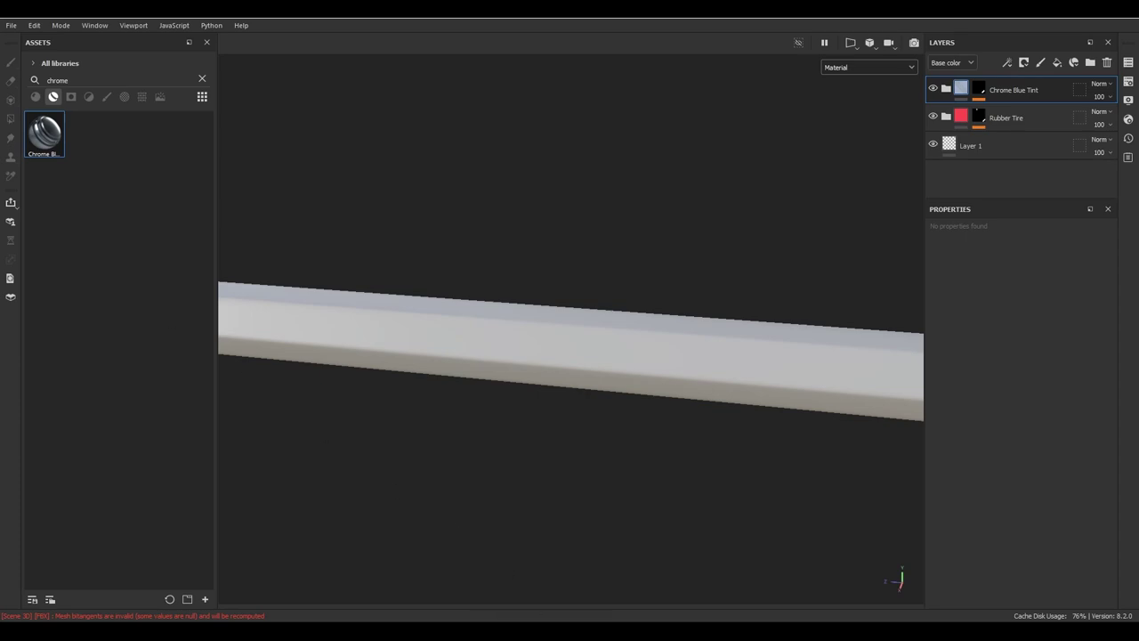
{"action": "key", "text": "alt+Tab"}
{"action": "scroll", "coordinate": [537, 343], "scroll_direction": "up", "scroll_amount": 5}
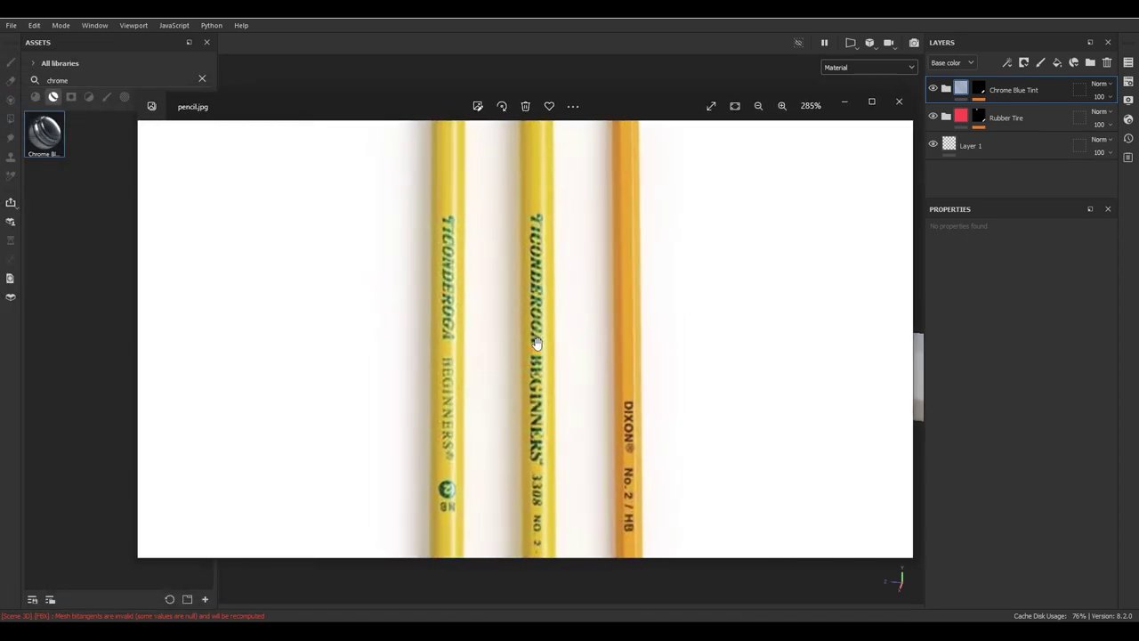
{"action": "scroll", "coordinate": [536, 343], "scroll_direction": "up", "scroll_amount": 3}
{"action": "scroll", "coordinate": [633, 311], "scroll_direction": "up", "scroll_amount": 3}
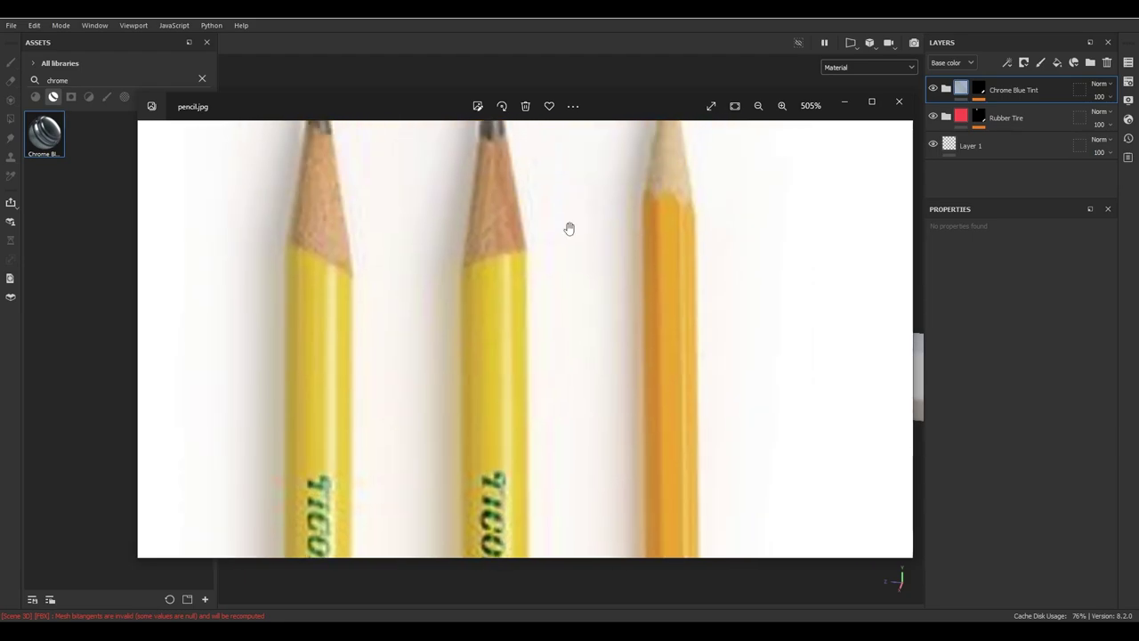
{"action": "mouse_move", "coordinate": [521, 397]}
{"action": "left_mouse_down"}
{"action": "mouse_move", "coordinate": [720, 158]}
{"action": "mouse_move", "coordinate": [706, 401]}
{"action": "left_mouse_up"}
{"action": "mouse_move", "coordinate": [651, 345]}
{"action": "left_mouse_down"}
{"action": "mouse_move", "coordinate": [573, 369]}
{"action": "mouse_move", "coordinate": [542, 338]}
{"action": "mouse_move", "coordinate": [588, 263]}
{"action": "left_mouse_up"}
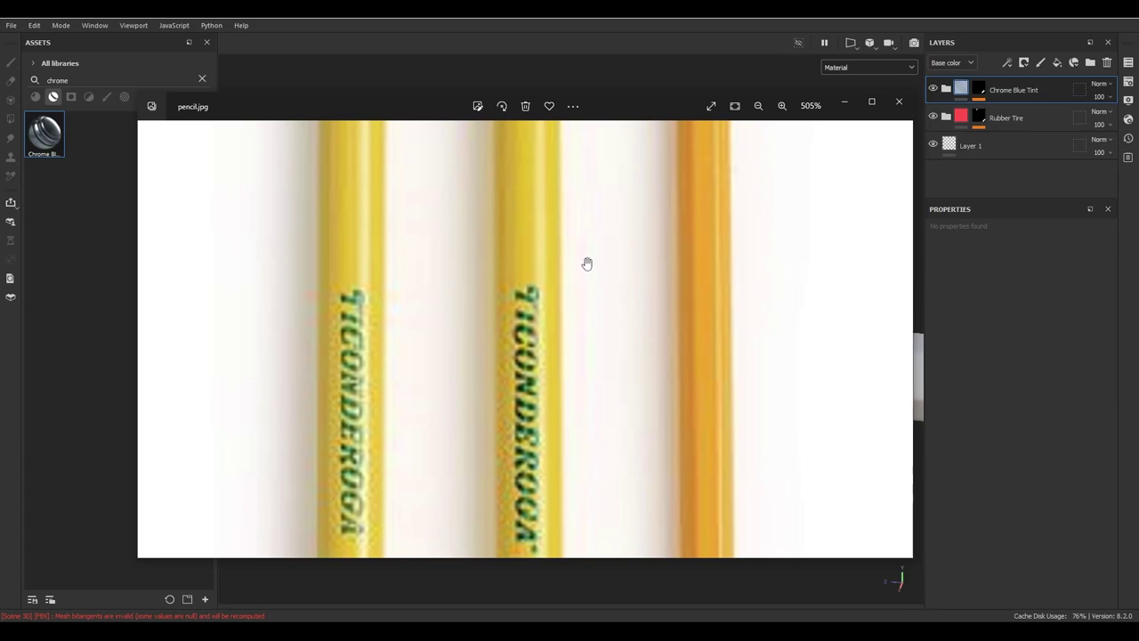
{"action": "left_click_drag", "start_coordinate": [627, 398], "coordinate": [615, 463]}
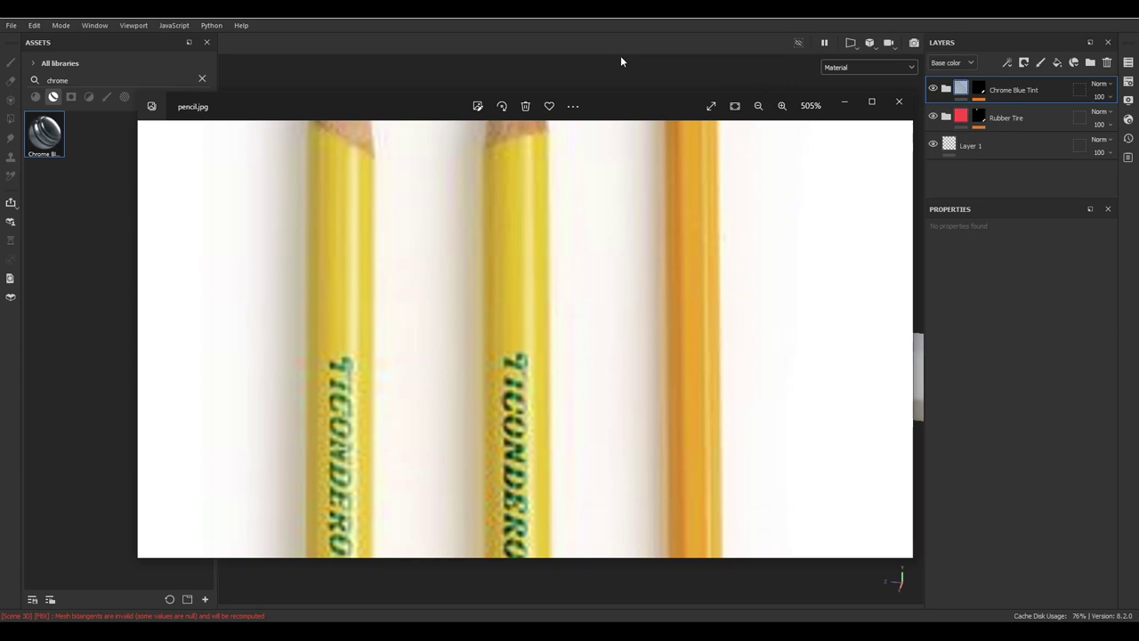
{"action": "mouse_move", "coordinate": [309, 117]}
{"action": "left_mouse_down"}
{"action": "mouse_move", "coordinate": [332, 140]}
{"action": "mouse_move", "coordinate": [300, 72]}
{"action": "mouse_move", "coordinate": [295, 83]}
{"action": "mouse_move", "coordinate": [0, 88]}
{"action": "left_mouse_up"}
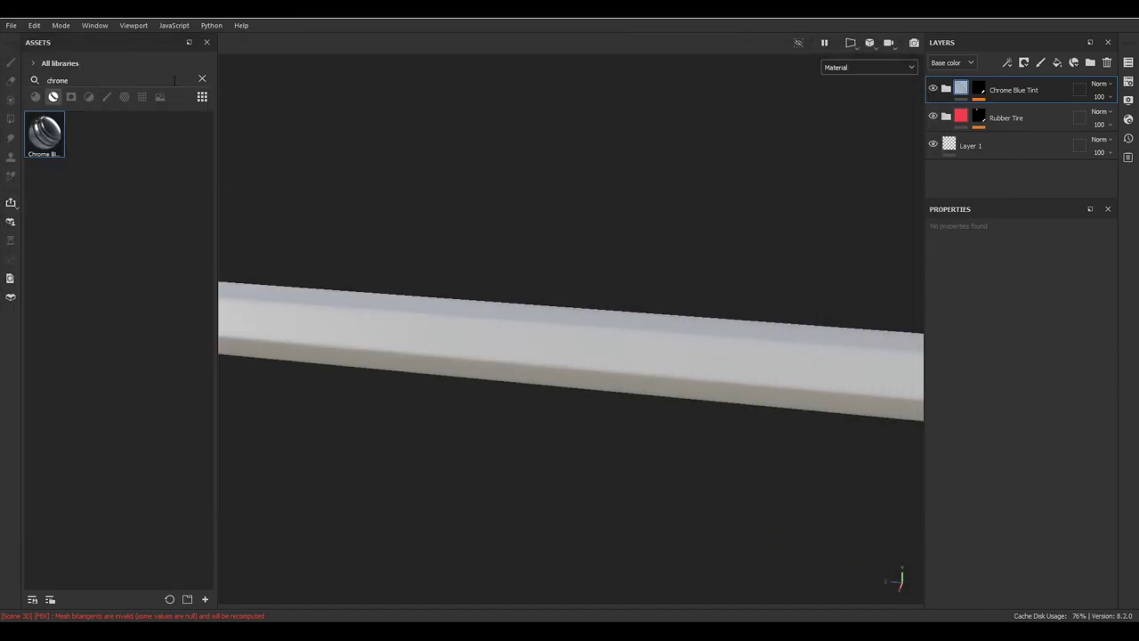
- Search assets for 'plastic' and drop Plastic Glossy onto the pencil mesh
{"action": "double_click", "coordinate": [50, 80]}
{"action": "type", "text": "plastic"}
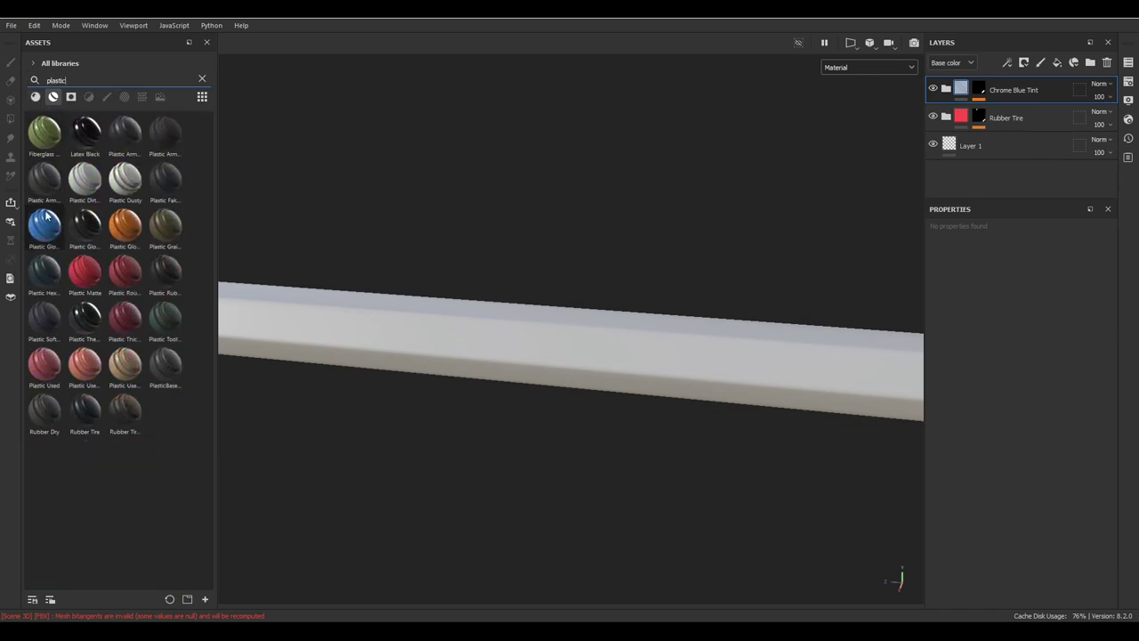
{"action": "mouse_move", "coordinate": [42, 240]}
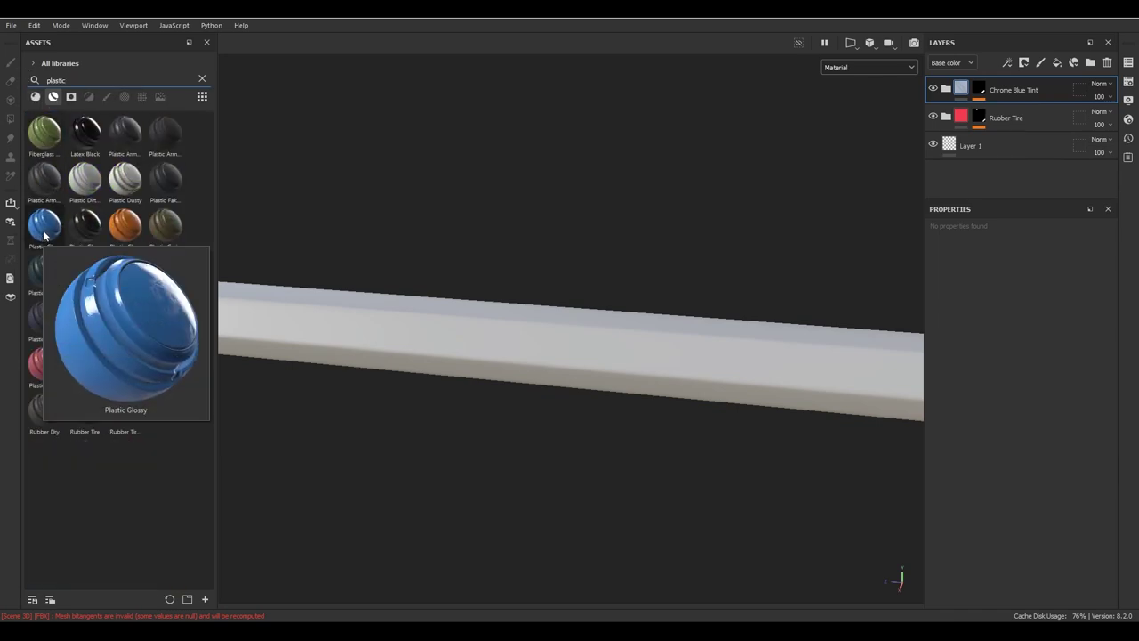
{"action": "mouse_move", "coordinate": [80, 229]}
{"action": "mouse_move", "coordinate": [124, 224]}
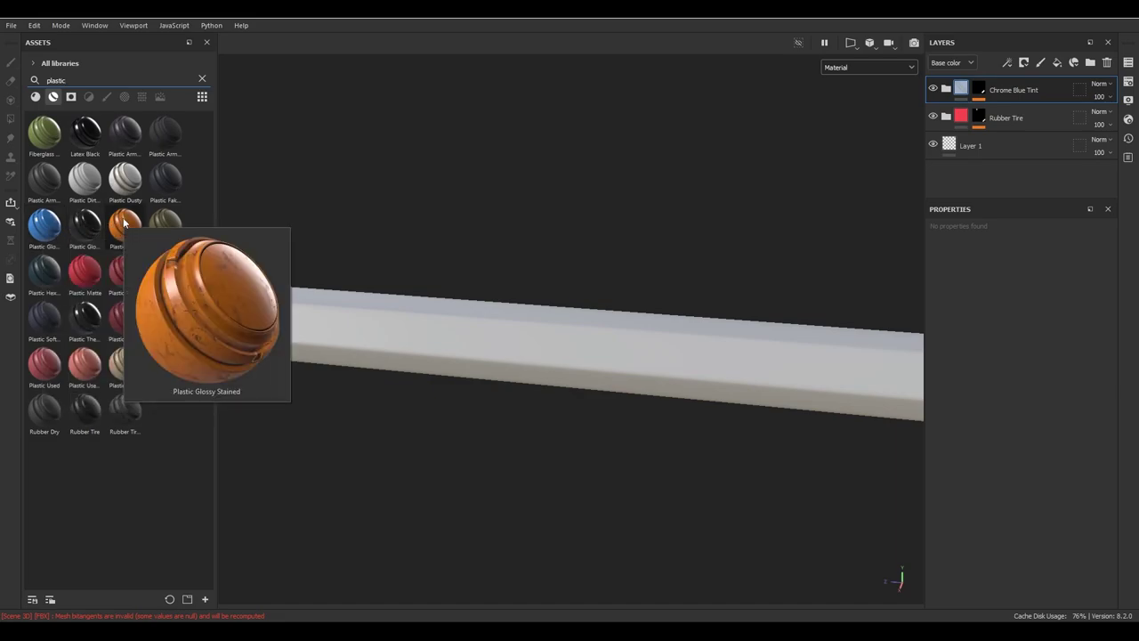
{"action": "mouse_move", "coordinate": [89, 296]}
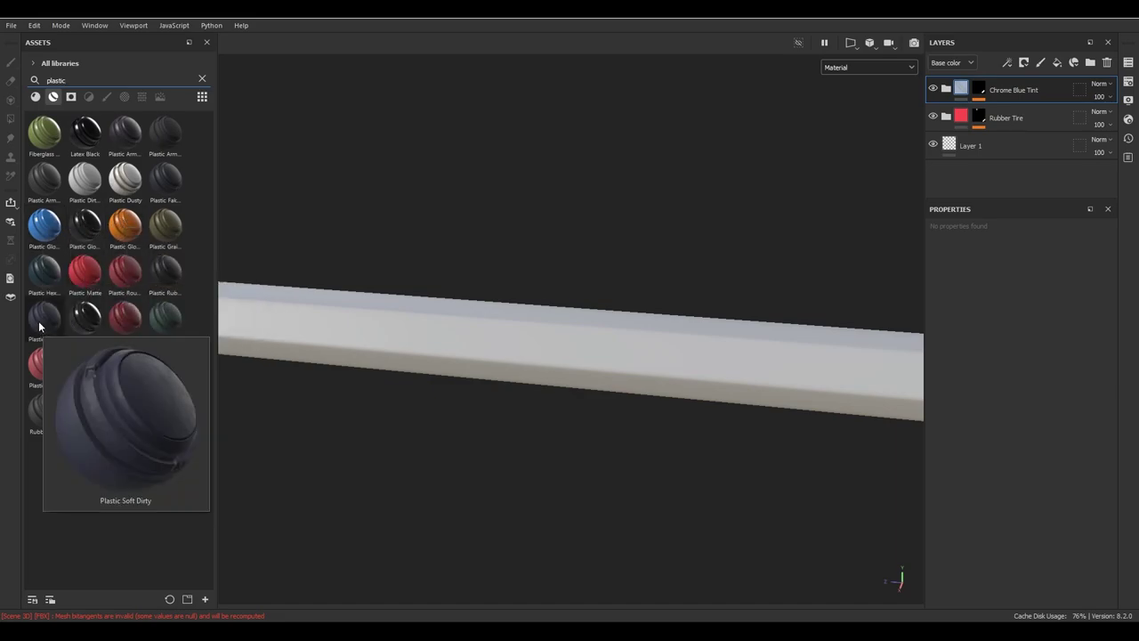
{"action": "mouse_move", "coordinate": [41, 272]}
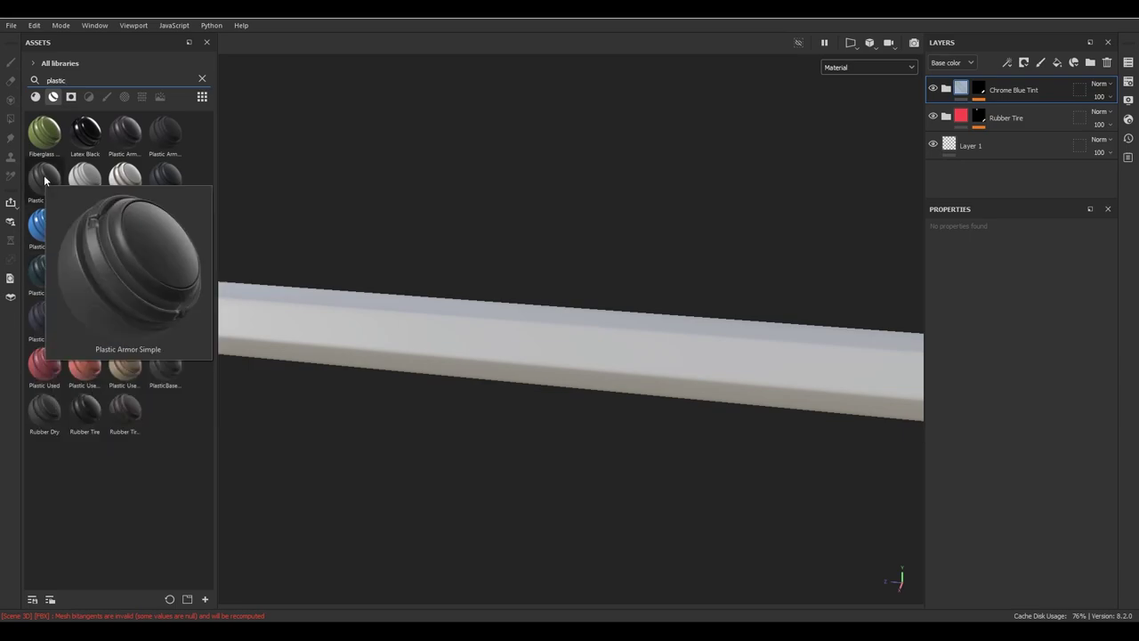
{"action": "mouse_move", "coordinate": [45, 211]}
{"action": "left_click_drag", "start_coordinate": [47, 219], "coordinate": [462, 359]}
{"action": "left_click_drag", "start_coordinate": [562, 296], "coordinate": [542, 376], "text": "alt"}
- Orbit and zoom around the blue pencil to inspect its tip
{"action": "middle_click_drag", "start_coordinate": [542, 376], "coordinate": [678, 251], "text": "alt"}
{"action": "right_click_drag", "start_coordinate": [678, 251], "coordinate": [391, 369], "text": "alt"}
{"action": "left_click_drag", "start_coordinate": [392, 368], "coordinate": [455, 326], "text": "alt"}
{"action": "right_click_drag", "start_coordinate": [455, 326], "coordinate": [857, 338], "text": "alt"}
{"action": "left_click_drag", "start_coordinate": [857, 338], "coordinate": [648, 323], "text": "alt"}
{"action": "right_click_drag", "start_coordinate": [648, 323], "coordinate": [650, 338], "text": "alt"}
{"action": "mouse_move", "coordinate": [651, 338]}
{"action": "left_mouse_down", "text": "alt"}
{"action": "mouse_move", "coordinate": [691, 420]}
{"action": "mouse_move", "coordinate": [689, 399]}
{"action": "left_mouse_up", "text": "alt"}
- Select the Plastic Base layer and eyedrop the pencil yellow from pencil.jpg as its base colour
{"action": "left_click", "coordinate": [946, 88]}
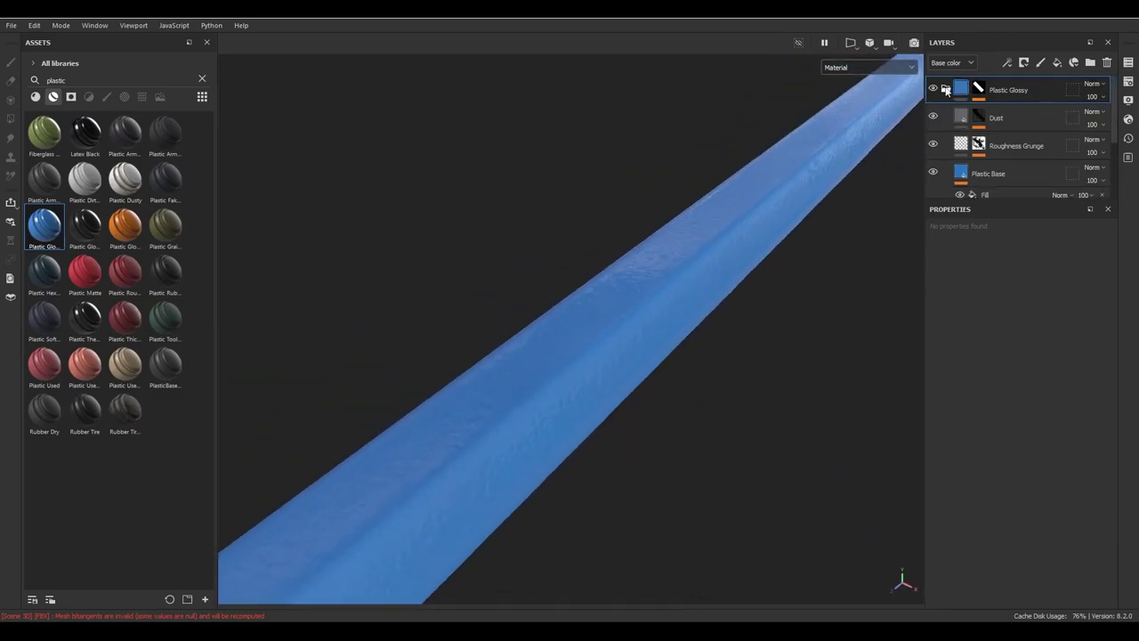
{"action": "left_click", "coordinate": [1016, 178]}
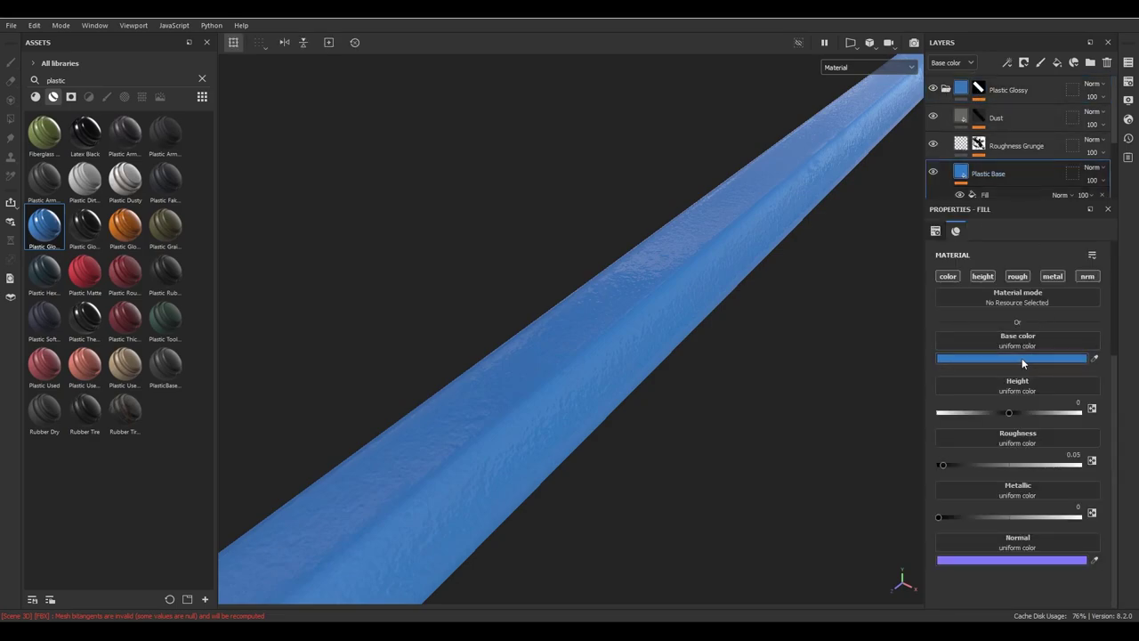
{"action": "key", "text": "alt+Tab"}
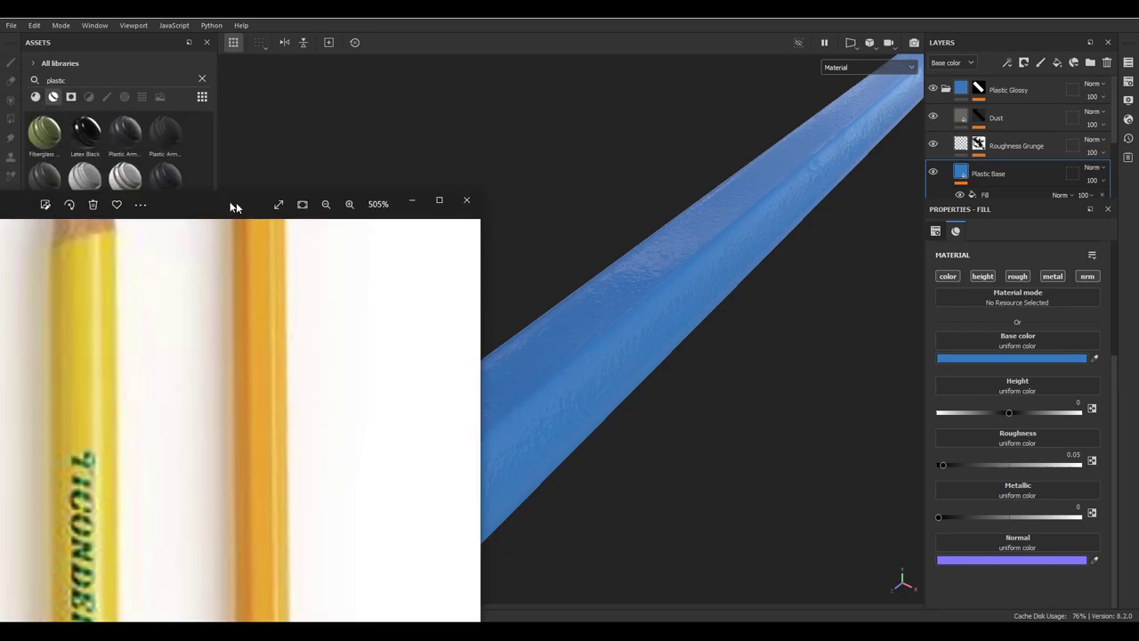
{"action": "left_click", "coordinate": [1097, 360]}
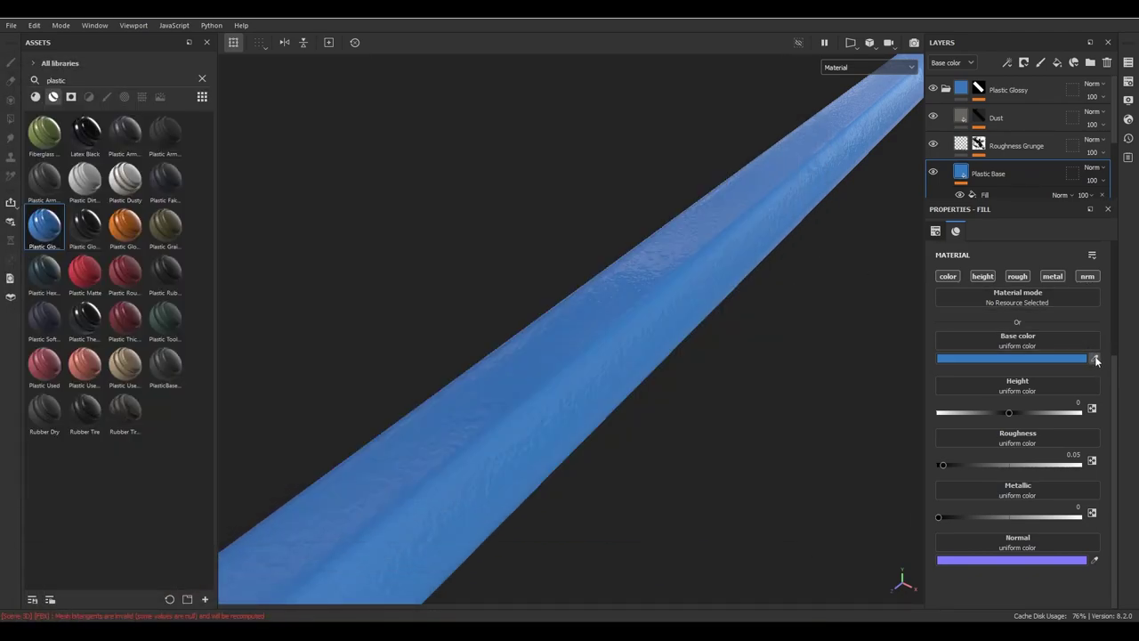
{"action": "left_click", "coordinate": [537, 181]}
{"action": "key", "text": "alt+Tab"}
{"action": "key", "text": "alt+Tab"}
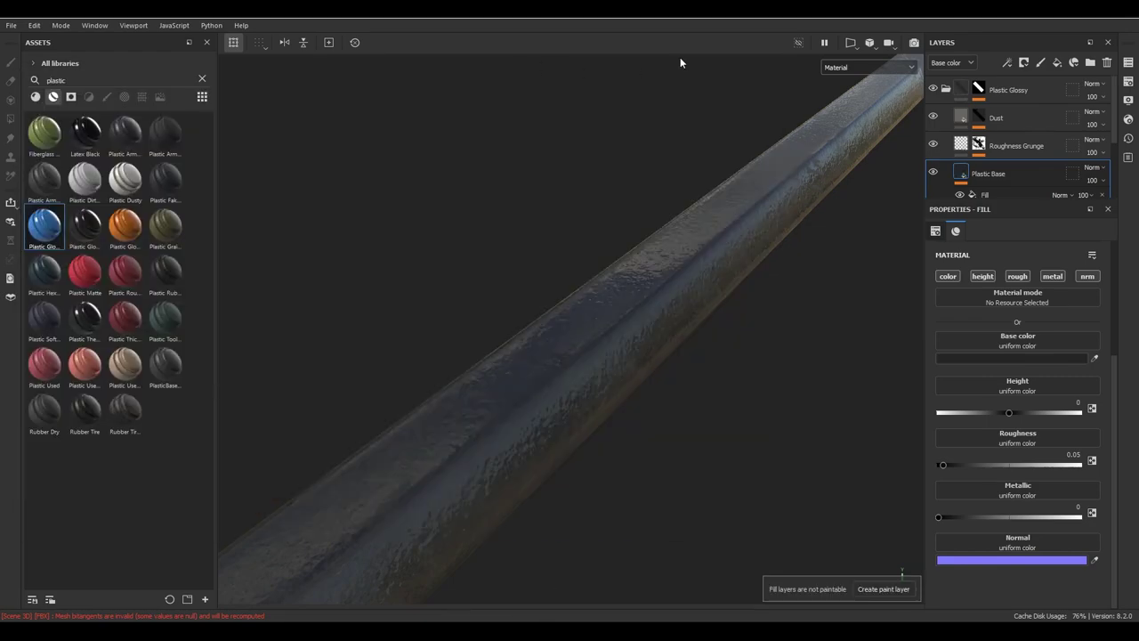
{"action": "key", "text": "alt+Tab"}
{"action": "key", "text": "alt+Tab"}
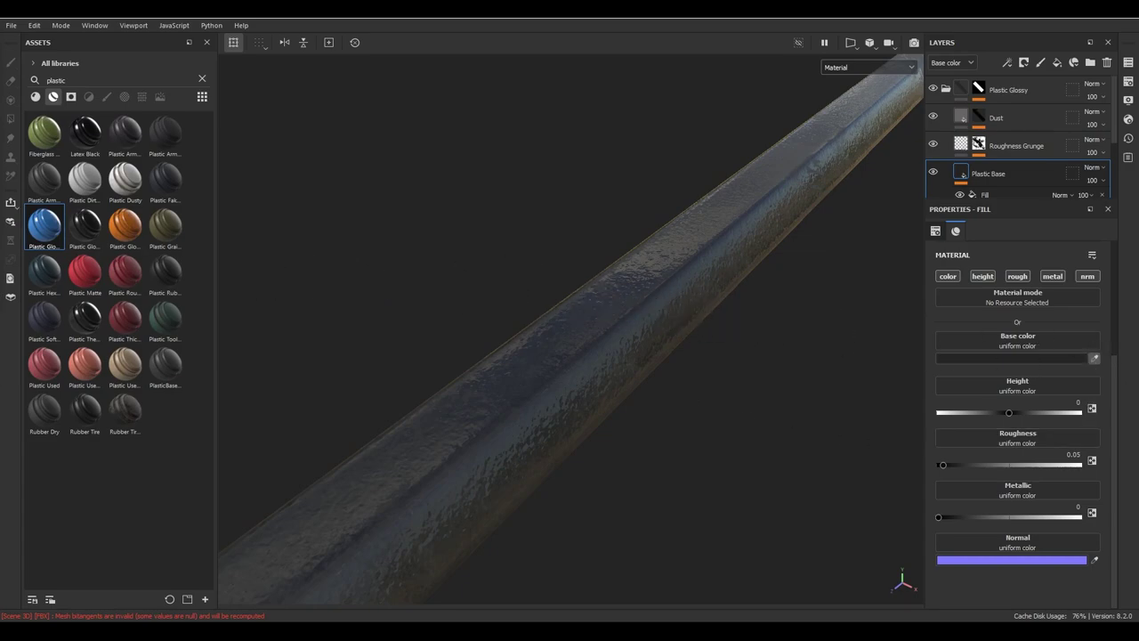
{"action": "left_click", "coordinate": [842, 330]}
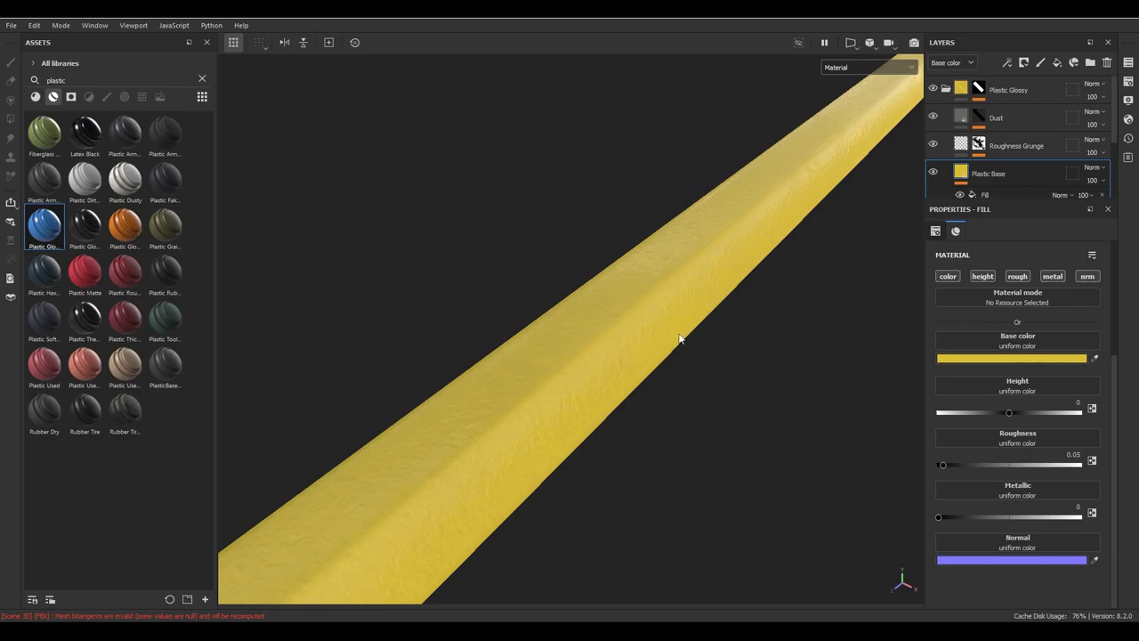
{"action": "mouse_move", "coordinate": [778, 305]}
{"action": "left_mouse_down", "text": "alt"}
{"action": "mouse_move", "coordinate": [733, 386]}
{"action": "mouse_move", "coordinate": [763, 325]}
{"action": "mouse_move", "coordinate": [707, 264]}
{"action": "mouse_move", "coordinate": [922, 396]}
{"action": "left_mouse_up", "text": "alt"}
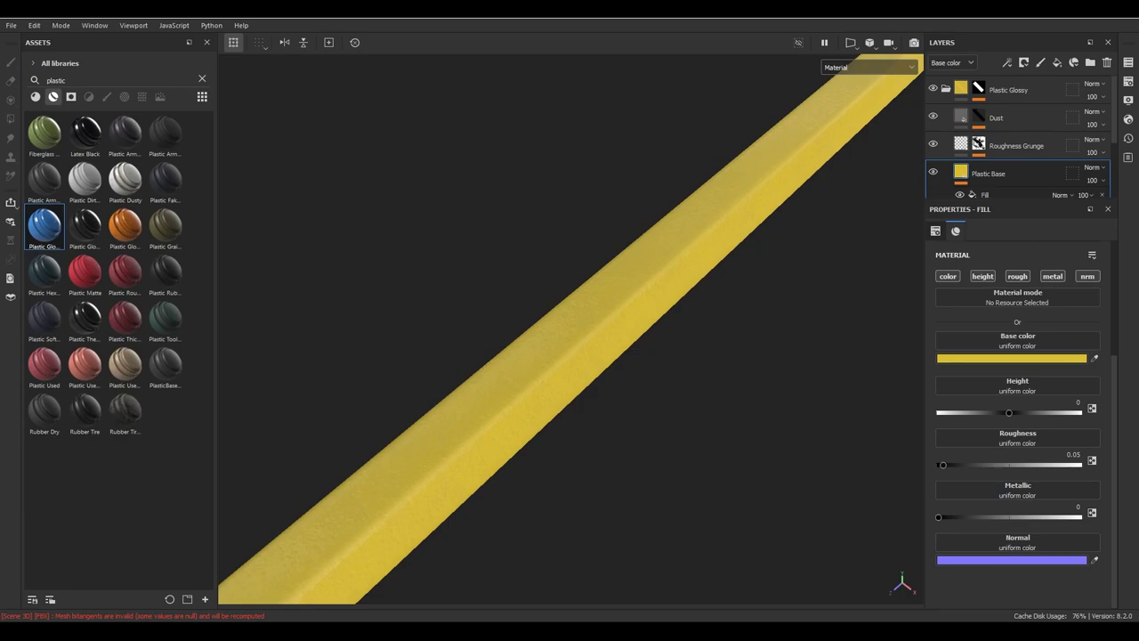
{"action": "key", "text": "alt+Tab"}
- Pan the zoomed pencil.jpg to study the orange pencil, then move the viewer aside
{"action": "mouse_move", "coordinate": [388, 413]}
{"action": "left_mouse_down"}
{"action": "mouse_move", "coordinate": [412, 313]}
{"action": "mouse_move", "coordinate": [352, 512]}
{"action": "left_mouse_up"}
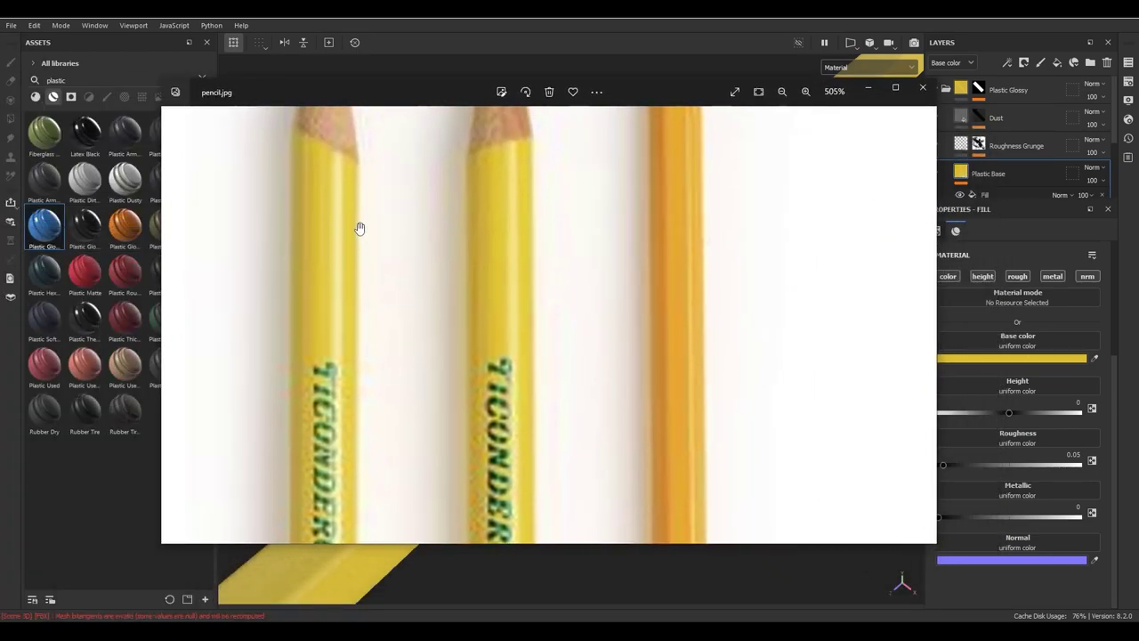
{"action": "mouse_move", "coordinate": [661, 364]}
{"action": "left_mouse_down"}
{"action": "mouse_move", "coordinate": [478, 478]}
{"action": "mouse_move", "coordinate": [431, 436]}
{"action": "mouse_move", "coordinate": [468, 272]}
{"action": "mouse_move", "coordinate": [497, 292]}
{"action": "left_mouse_up"}
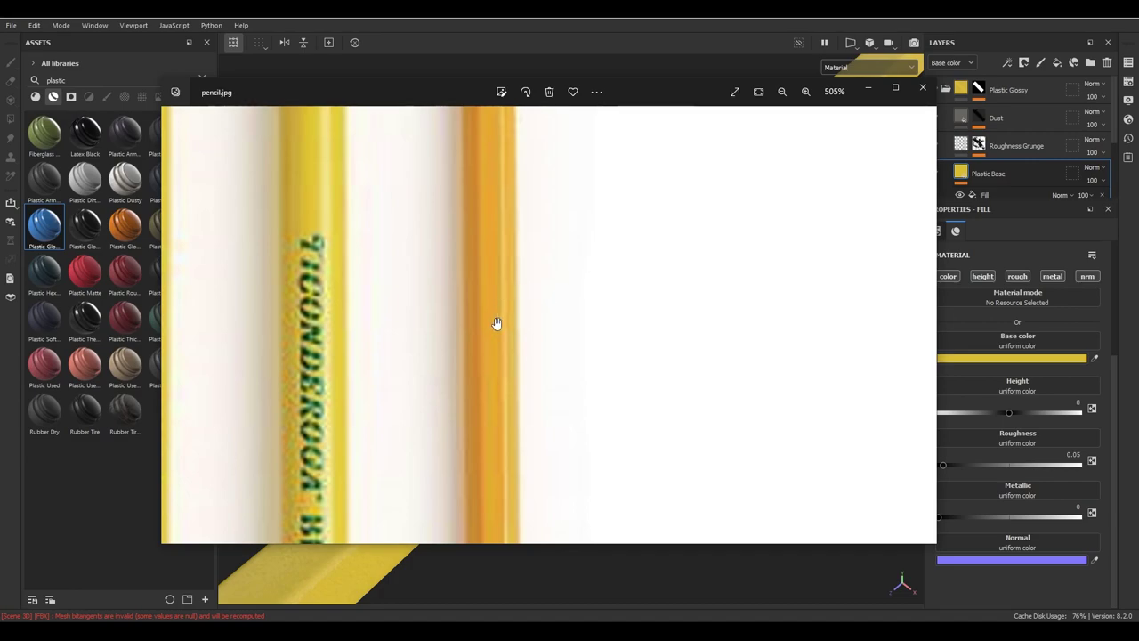
{"action": "left_click_drag", "start_coordinate": [643, 101], "coordinate": [730, 127]}
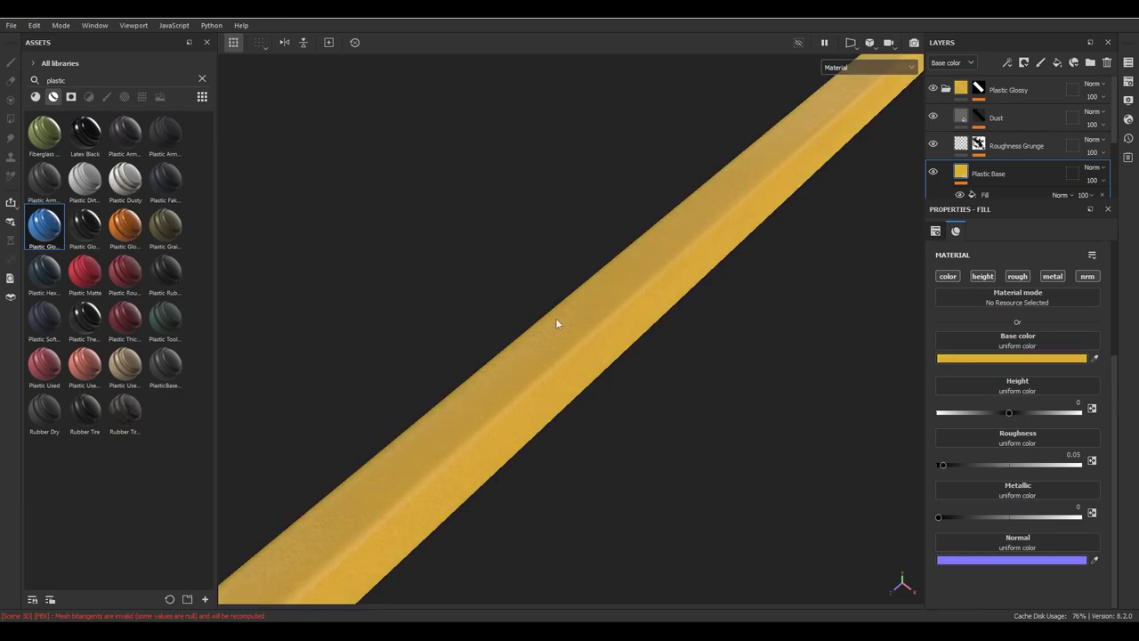
- Darken the Plastic Base colour to C8972C (V 0.797) and disable its height channel
{"action": "mouse_move", "coordinate": [705, 423]}
{"action": "left_mouse_down", "text": "alt"}
{"action": "mouse_move", "coordinate": [706, 338]}
{"action": "mouse_move", "coordinate": [681, 326]}
{"action": "left_mouse_up", "text": "alt"}
{"action": "left_click", "coordinate": [1002, 359]}
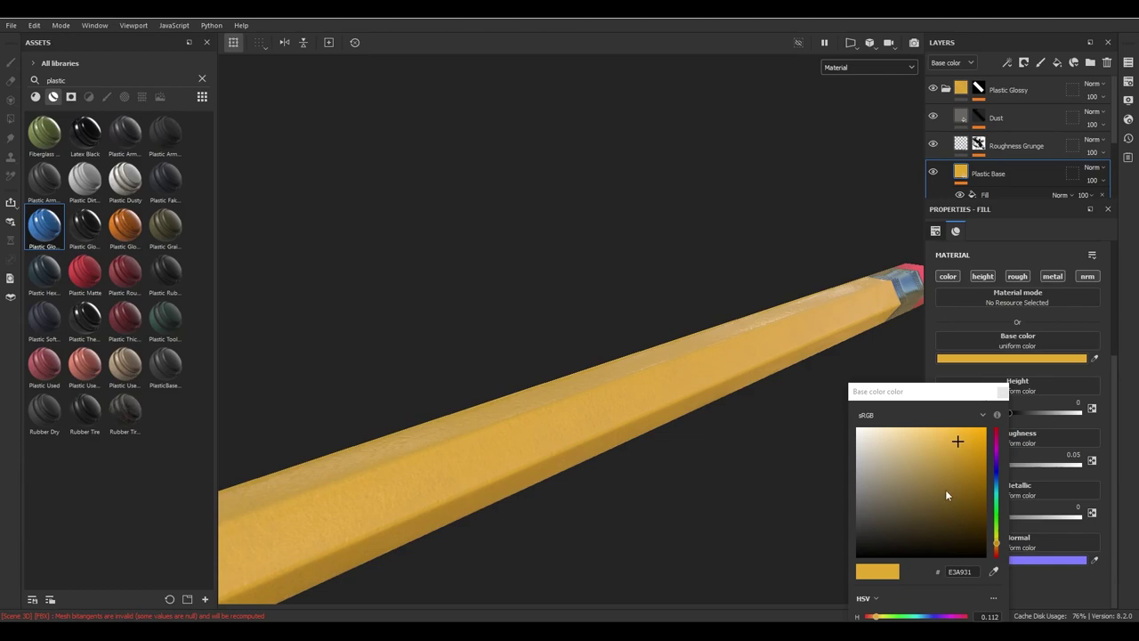
{"action": "left_click_drag", "start_coordinate": [947, 396], "coordinate": [977, 234]}
{"action": "left_click_drag", "start_coordinate": [986, 483], "coordinate": [979, 474]}
{"action": "left_click", "coordinate": [1032, 229]}
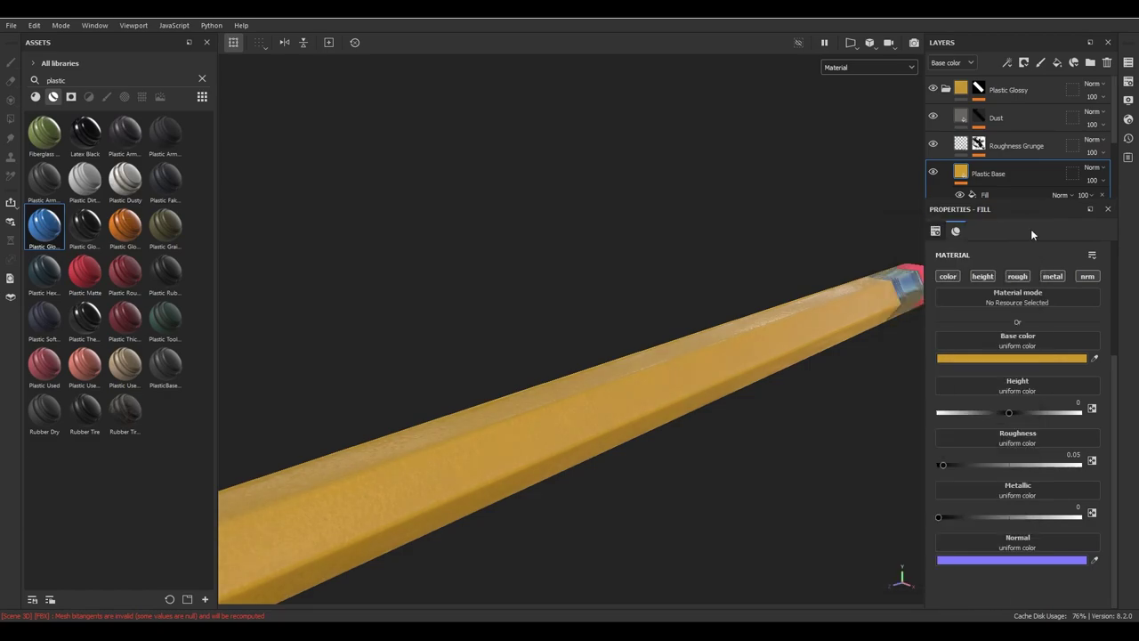
{"action": "left_click", "coordinate": [981, 277]}
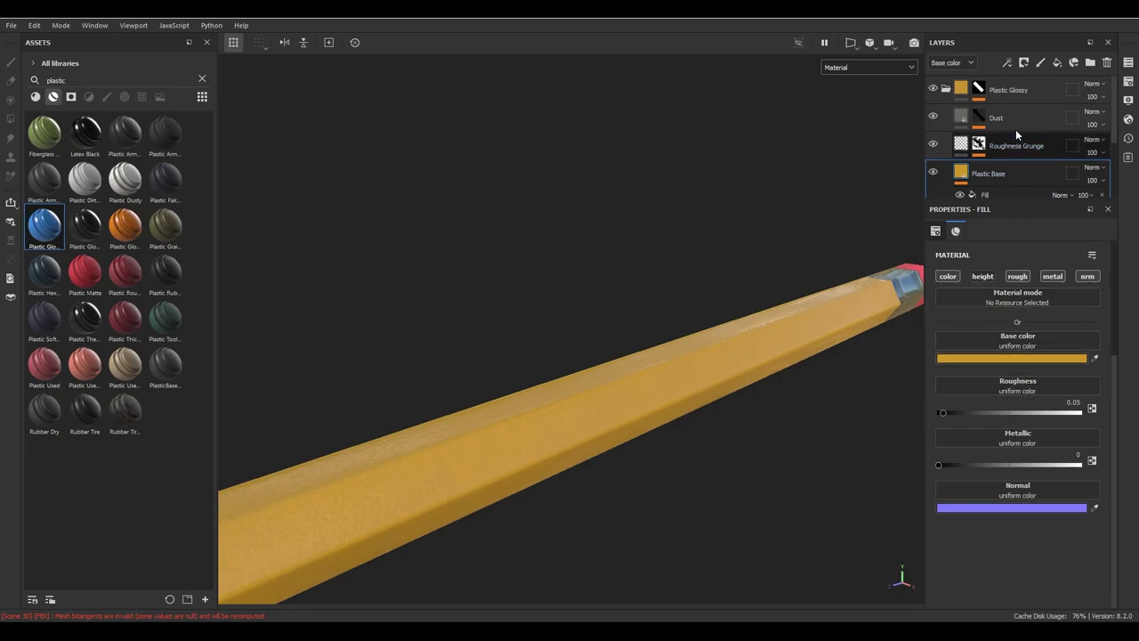
- Orbit and zoom to review the golden-yellow pencil from eraser to sharpened tip
{"action": "mouse_move", "coordinate": [890, 231]}
{"action": "left_mouse_down", "text": "alt"}
{"action": "mouse_move", "coordinate": [813, 318]}
{"action": "mouse_move", "coordinate": [854, 267]}
{"action": "left_mouse_up", "text": "alt"}
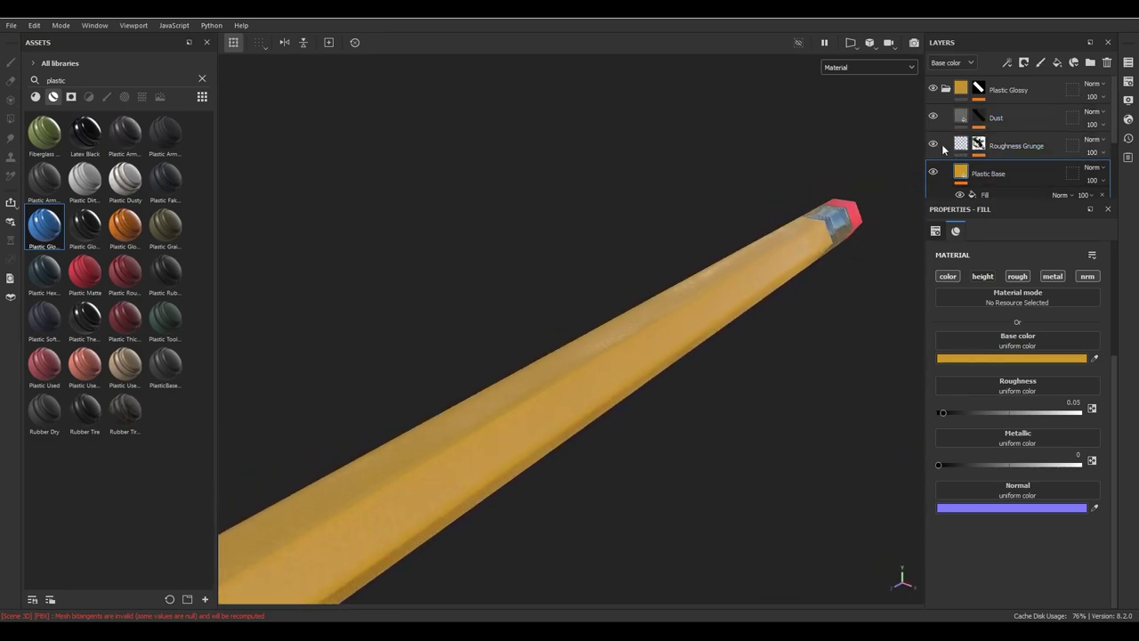
{"action": "mouse_move", "coordinate": [702, 288]}
{"action": "left_mouse_down", "text": "alt"}
{"action": "mouse_move", "coordinate": [610, 275]}
{"action": "mouse_move", "coordinate": [525, 337]}
{"action": "left_mouse_up", "text": "alt"}
{"action": "scroll", "coordinate": [636, 226], "scroll_direction": "up", "scroll_amount": 5}
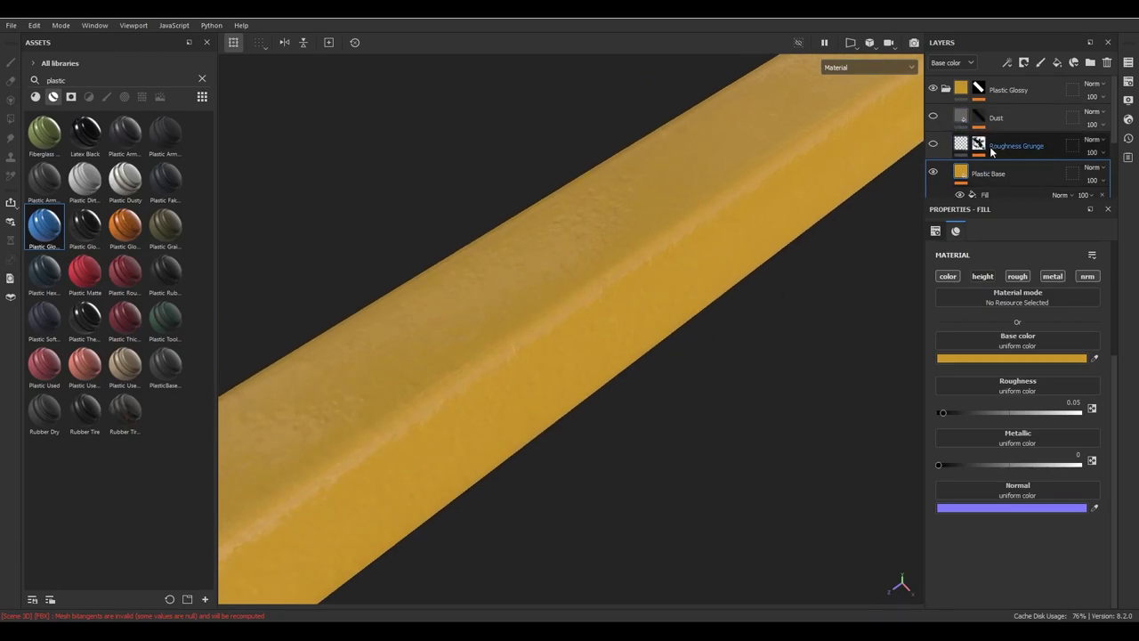
{"action": "scroll", "coordinate": [985, 185], "scroll_direction": "down", "scroll_amount": 1}
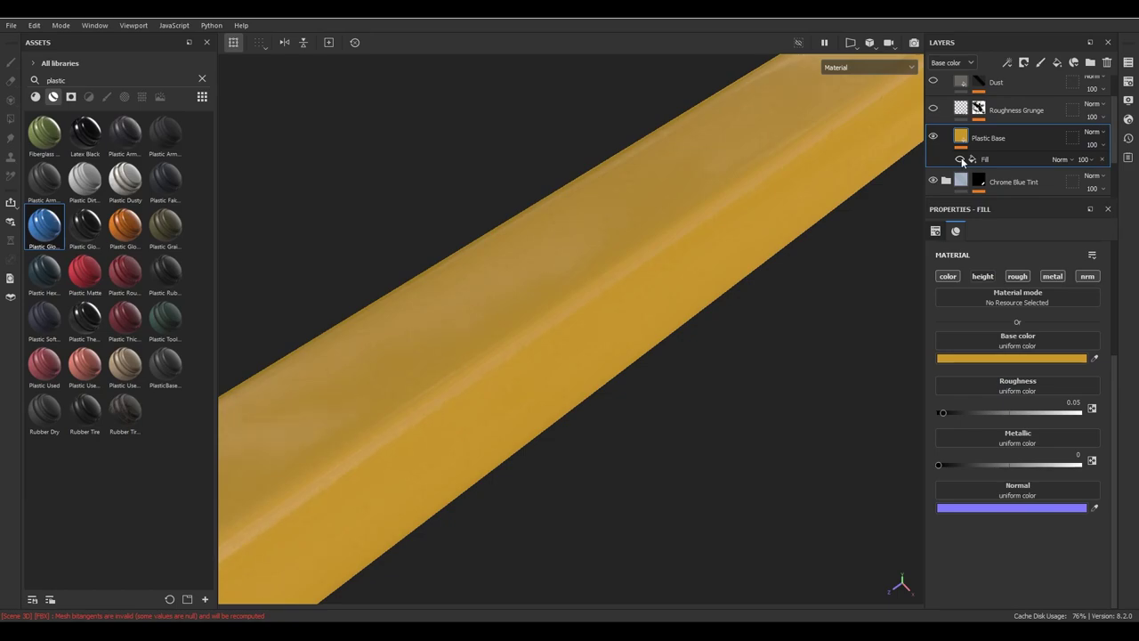
{"action": "left_click_drag", "start_coordinate": [471, 402], "coordinate": [801, 269], "text": "alt"}
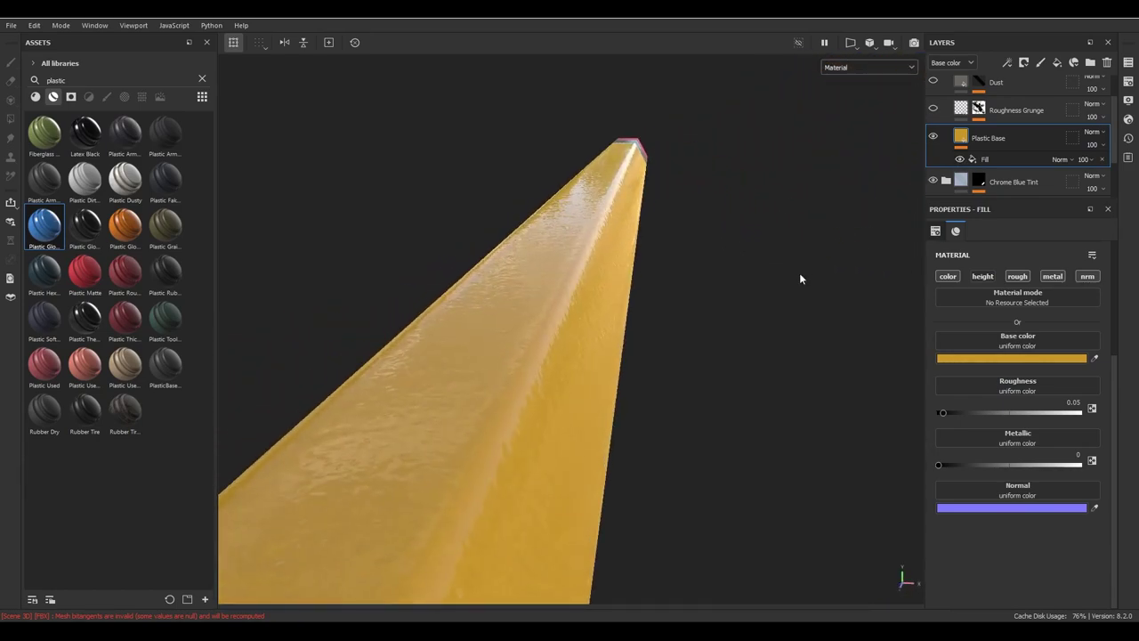
{"action": "left_click_drag", "start_coordinate": [603, 275], "coordinate": [702, 294], "text": "alt"}
{"action": "scroll", "coordinate": [701, 294], "scroll_direction": "down", "scroll_amount": 5}
{"action": "mouse_move", "coordinate": [430, 241]}
{"action": "left_mouse_down", "text": "alt"}
{"action": "mouse_move", "coordinate": [488, 326]}
{"action": "mouse_move", "coordinate": [529, 266]}
{"action": "left_mouse_up", "text": "alt"}
{"action": "scroll", "coordinate": [530, 266], "scroll_direction": "down", "scroll_amount": 3}
- Select the BnW Spots 2 Fill effect and lower its histogram position to 0.33
{"action": "mouse_move", "coordinate": [703, 285]}
{"action": "left_mouse_down", "text": "alt"}
{"action": "mouse_move", "coordinate": [534, 275]}
{"action": "mouse_move", "coordinate": [564, 317]}
{"action": "mouse_move", "coordinate": [544, 317]}
{"action": "mouse_move", "coordinate": [727, 295]}
{"action": "mouse_move", "coordinate": [783, 208]}
{"action": "mouse_move", "coordinate": [690, 287]}
{"action": "mouse_move", "coordinate": [615, 300]}
{"action": "mouse_move", "coordinate": [689, 300]}
{"action": "mouse_move", "coordinate": [717, 252]}
{"action": "mouse_move", "coordinate": [721, 293]}
{"action": "mouse_move", "coordinate": [603, 344]}
{"action": "mouse_move", "coordinate": [694, 344]}
{"action": "mouse_move", "coordinate": [907, 285]}
{"action": "mouse_move", "coordinate": [688, 330]}
{"action": "mouse_move", "coordinate": [897, 255]}
{"action": "left_mouse_up", "text": "alt"}
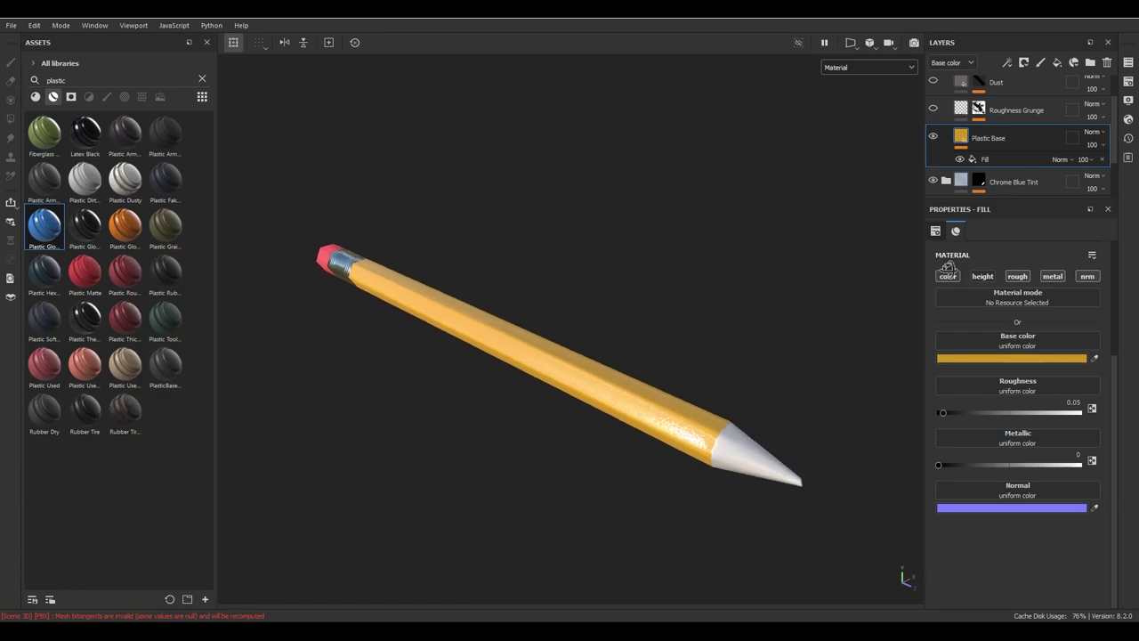
{"action": "left_click", "coordinate": [990, 161]}
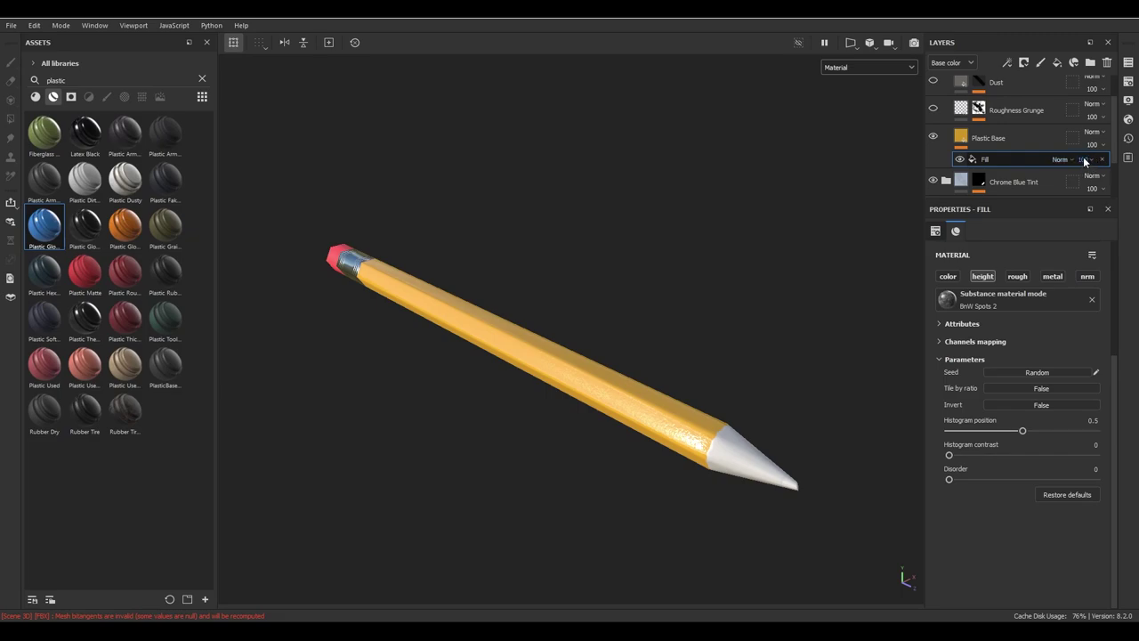
{"action": "mouse_move", "coordinate": [615, 294]}
{"action": "right_mouse_down", "text": "alt"}
{"action": "mouse_move", "coordinate": [892, 383]}
{"action": "mouse_move", "coordinate": [902, 582]}
{"action": "mouse_move", "coordinate": [1011, 499]}
{"action": "right_mouse_up", "text": "alt"}
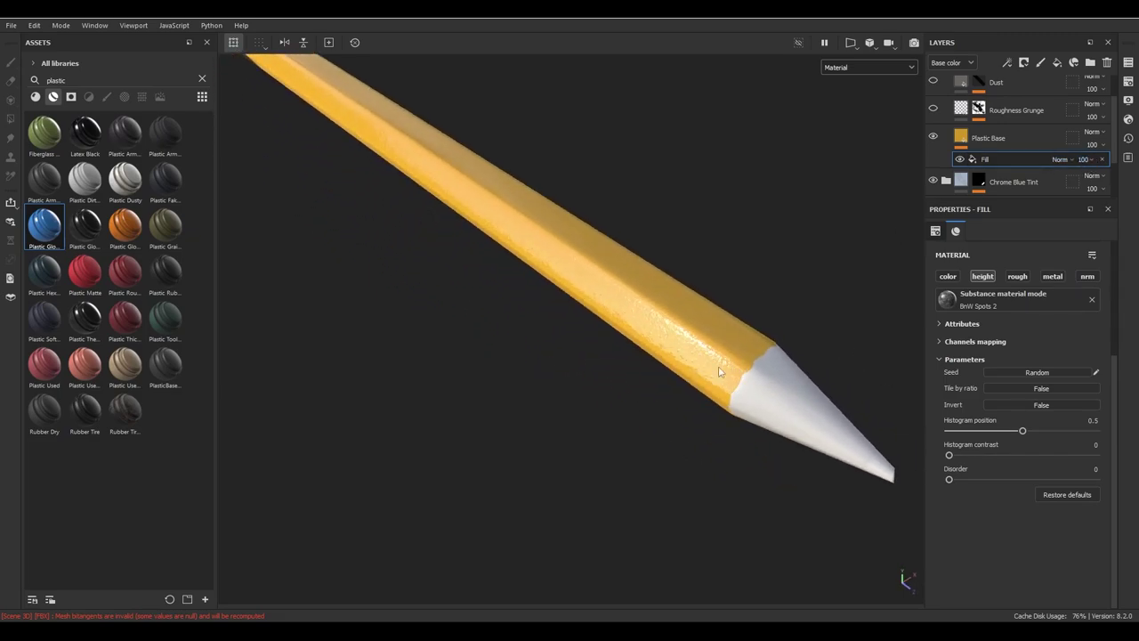
{"action": "mouse_move", "coordinate": [1011, 499]}
{"action": "left_mouse_down", "text": "alt"}
{"action": "mouse_move", "coordinate": [878, 444]}
{"action": "mouse_move", "coordinate": [745, 330]}
{"action": "mouse_move", "coordinate": [786, 315]}
{"action": "left_mouse_up", "text": "alt"}
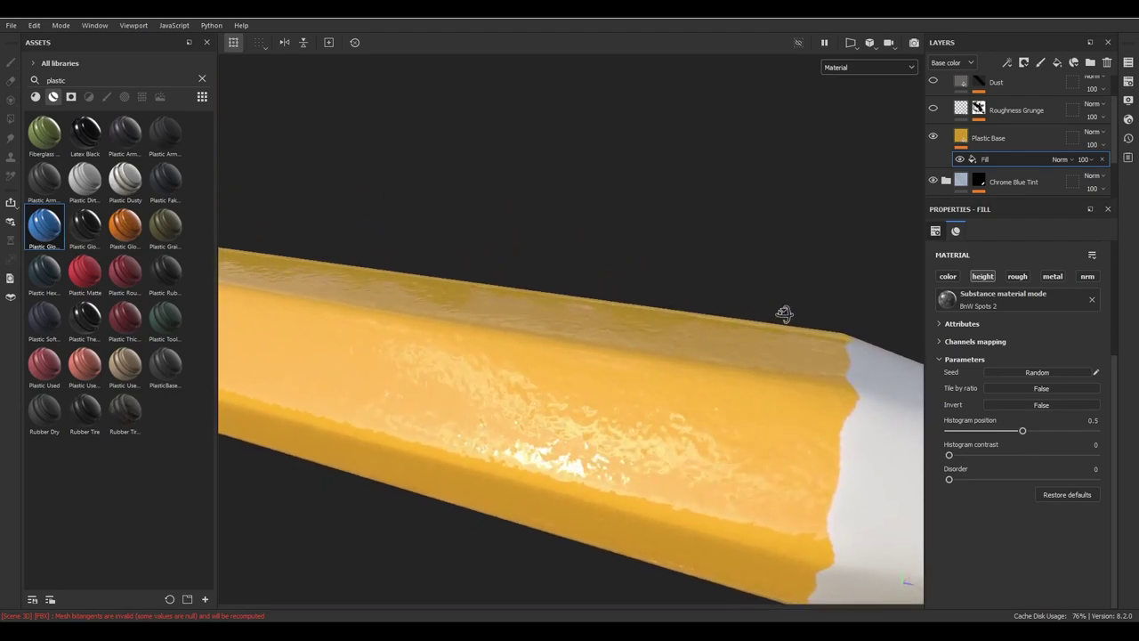
{"action": "left_click", "coordinate": [1084, 160]}
{"action": "mouse_move", "coordinate": [1126, 182]}
{"action": "left_mouse_down"}
{"action": "mouse_move", "coordinate": [1098, 183]}
{"action": "mouse_move", "coordinate": [1126, 183]}
{"action": "left_mouse_up"}
{"action": "left_click_drag", "start_coordinate": [1022, 431], "coordinate": [998, 431]}
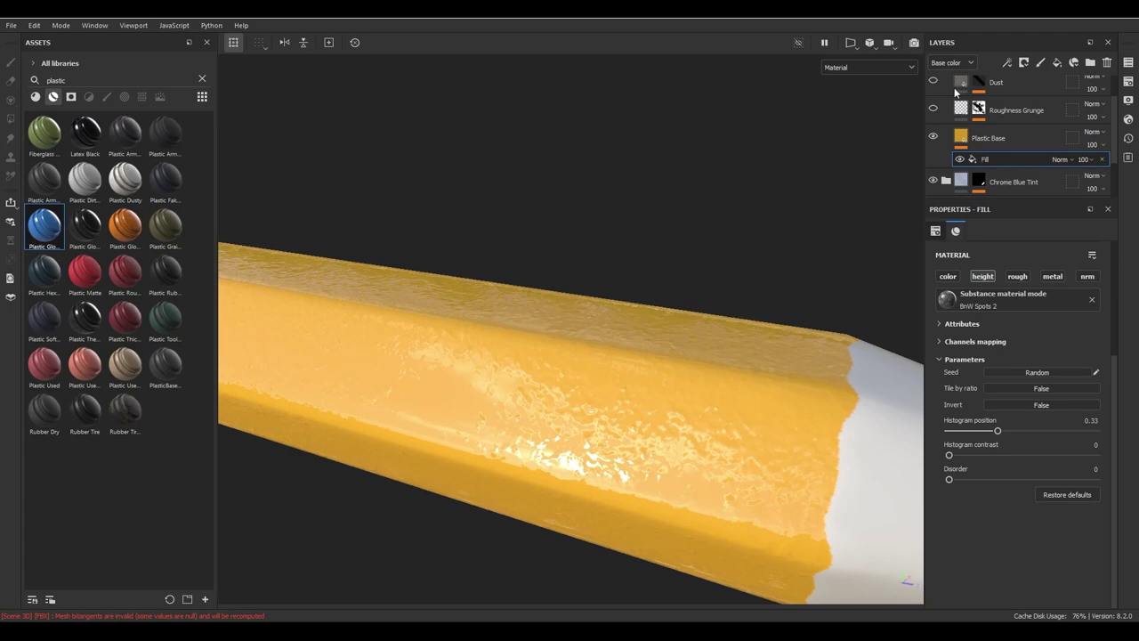
{"action": "left_click", "coordinate": [983, 278]}
{"action": "left_click", "coordinate": [1089, 162]}
{"action": "left_click", "coordinate": [956, 63]}
{"action": "left_click", "coordinate": [940, 90]}
{"action": "left_click", "coordinate": [1089, 161]}
{"action": "left_click_drag", "start_coordinate": [1089, 185], "coordinate": [1080, 186]}
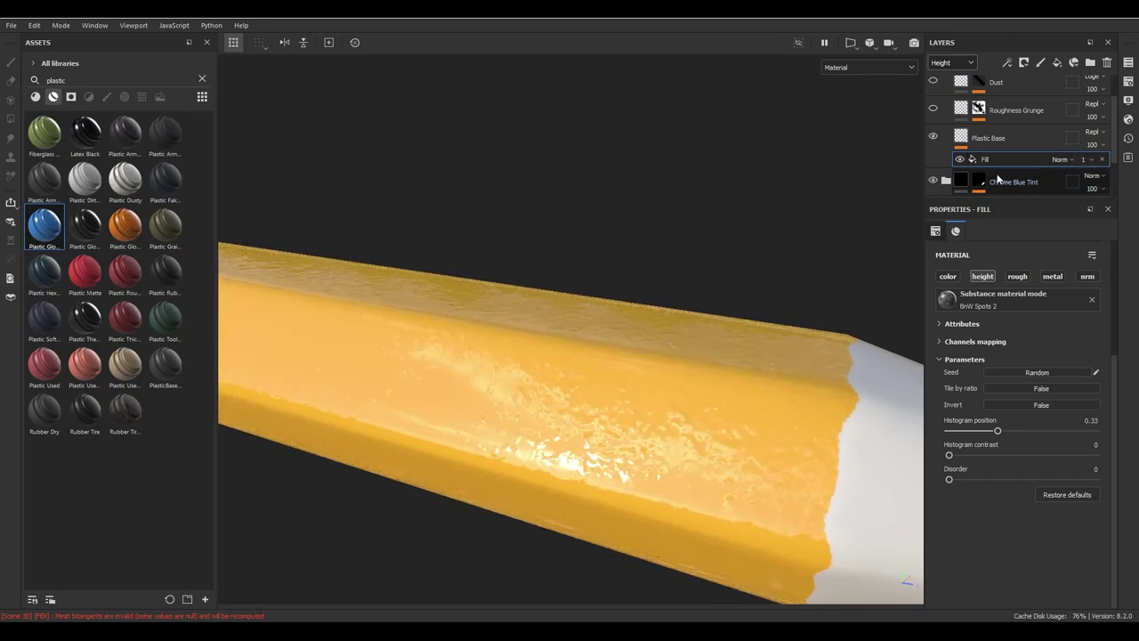
{"action": "mouse_move", "coordinate": [998, 431]}
{"action": "left_mouse_down"}
{"action": "mouse_move", "coordinate": [980, 434]}
{"action": "mouse_move", "coordinate": [1026, 430]}
{"action": "mouse_move", "coordinate": [1028, 457]}
{"action": "mouse_move", "coordinate": [1002, 459]}
{"action": "left_mouse_up"}
{"action": "left_click", "coordinate": [960, 160]}
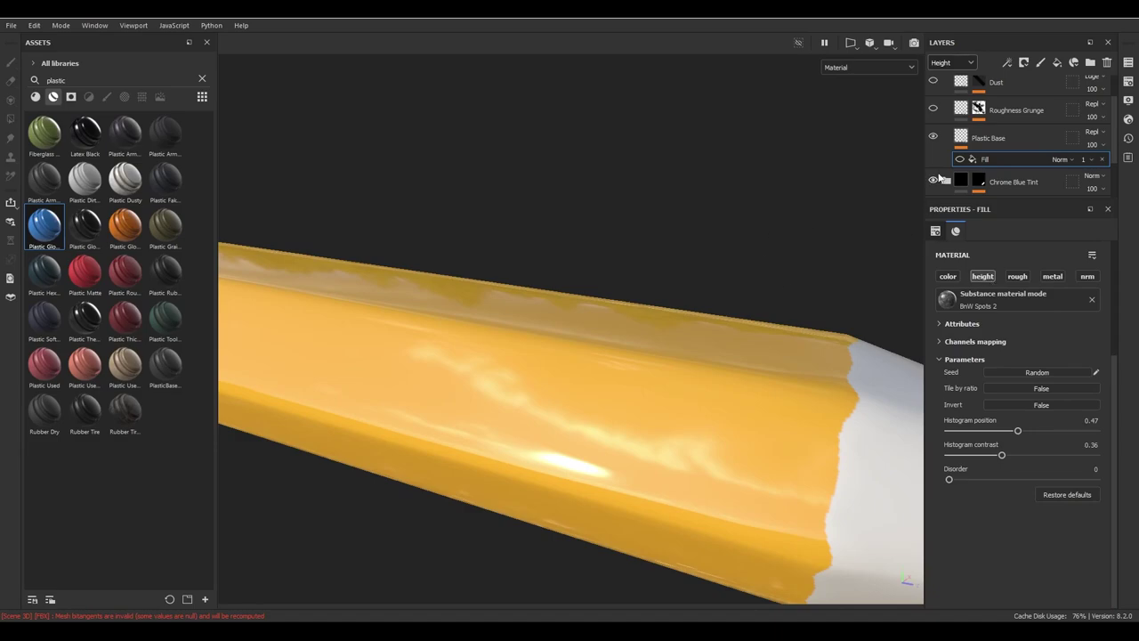
{"action": "left_click", "coordinate": [960, 159]}
{"action": "mouse_move", "coordinate": [1012, 435]}
{"action": "left_mouse_down"}
{"action": "mouse_move", "coordinate": [974, 435]}
{"action": "mouse_move", "coordinate": [985, 434]}
{"action": "left_mouse_up"}
{"action": "mouse_move", "coordinate": [801, 400]}
{"action": "left_mouse_down", "text": "alt"}
{"action": "mouse_move", "coordinate": [753, 397]}
{"action": "mouse_move", "coordinate": [694, 308]}
{"action": "mouse_move", "coordinate": [676, 231]}
{"action": "mouse_move", "coordinate": [758, 268]}
{"action": "mouse_move", "coordinate": [795, 402]}
{"action": "mouse_move", "coordinate": [780, 359]}
{"action": "mouse_move", "coordinate": [795, 381]}
{"action": "mouse_move", "coordinate": [695, 290]}
{"action": "mouse_move", "coordinate": [763, 247]}
{"action": "left_mouse_up", "text": "alt"}
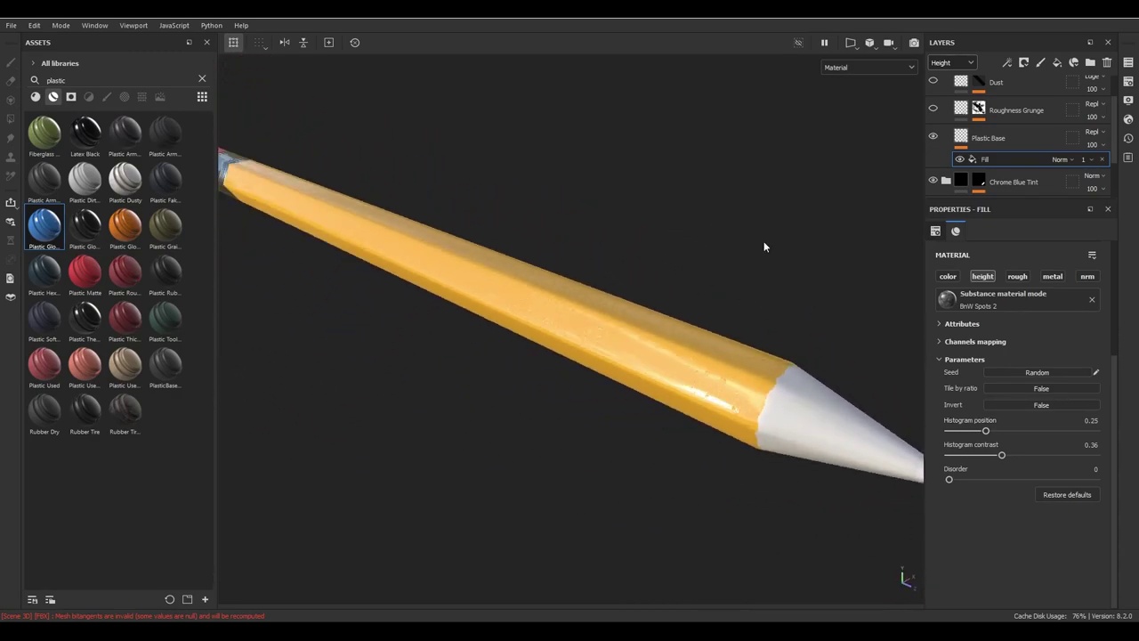
{"action": "left_click", "coordinate": [1103, 161]}
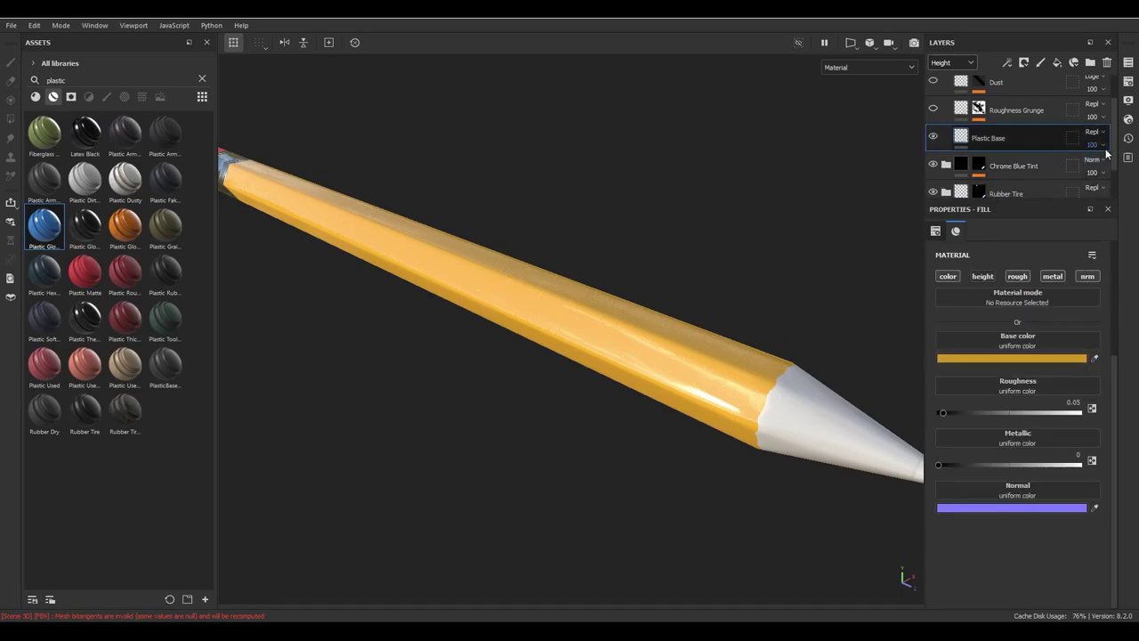
{"action": "left_click_drag", "start_coordinate": [796, 308], "coordinate": [542, 284], "text": "alt"}
{"action": "key", "text": "f"}
{"action": "scroll", "coordinate": [687, 256], "scroll_direction": "up", "scroll_amount": 5}
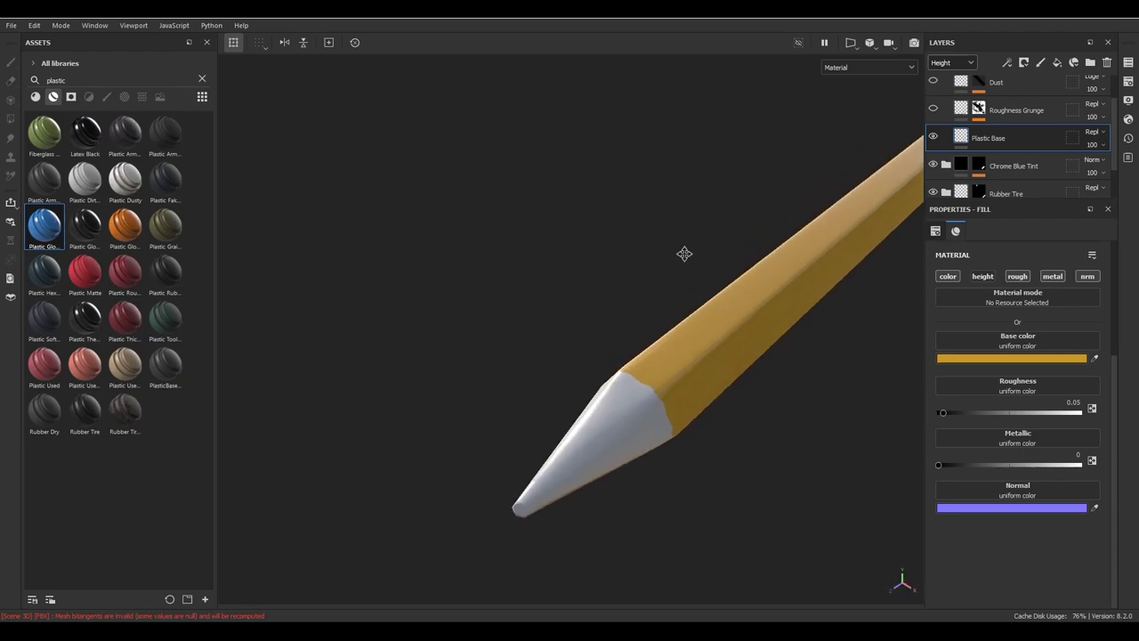
{"action": "mouse_move", "coordinate": [547, 375]}
{"action": "left_mouse_down", "text": "alt"}
{"action": "mouse_move", "coordinate": [725, 285]}
{"action": "mouse_move", "coordinate": [778, 240]}
{"action": "left_mouse_up", "text": "alt"}
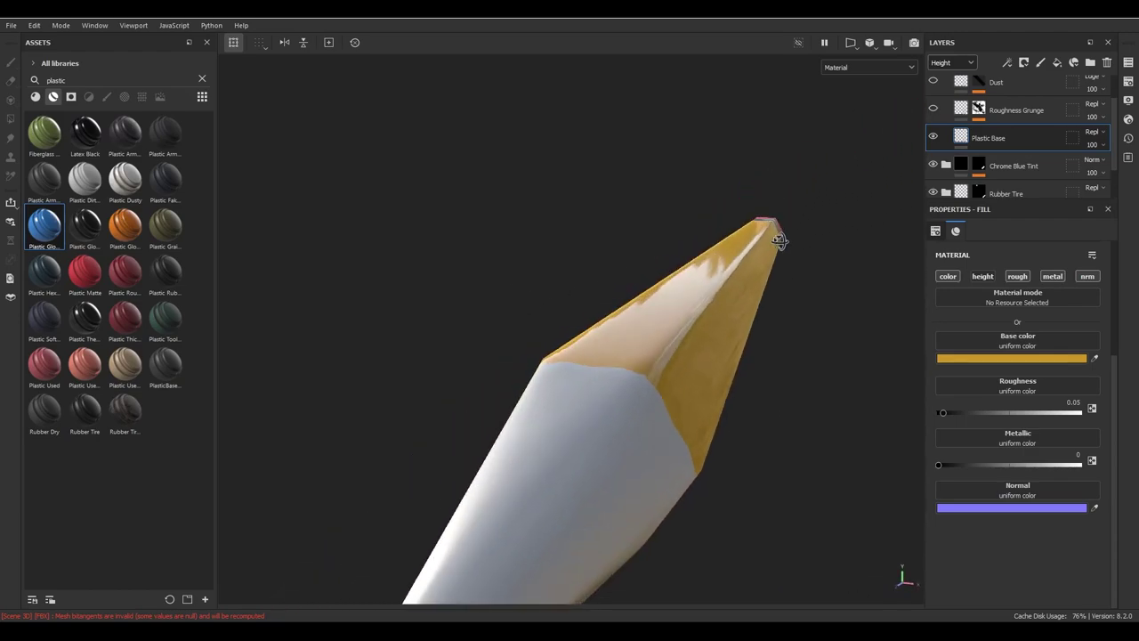
{"action": "scroll", "coordinate": [720, 275], "scroll_direction": "down", "scroll_amount": 10}
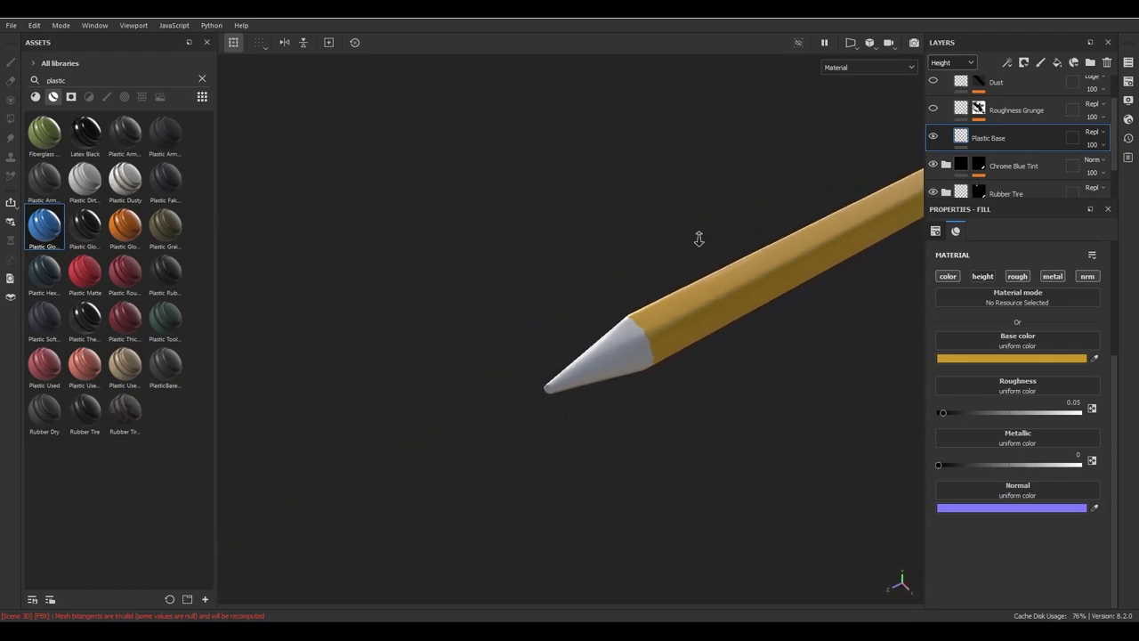
{"action": "mouse_move", "coordinate": [784, 229]}
{"action": "left_mouse_down", "text": "alt"}
{"action": "mouse_move", "coordinate": [602, 294]}
{"action": "mouse_move", "coordinate": [623, 353]}
{"action": "mouse_move", "coordinate": [598, 530]}
{"action": "mouse_move", "coordinate": [653, 364]}
{"action": "mouse_move", "coordinate": [634, 296]}
{"action": "left_mouse_up", "text": "alt"}
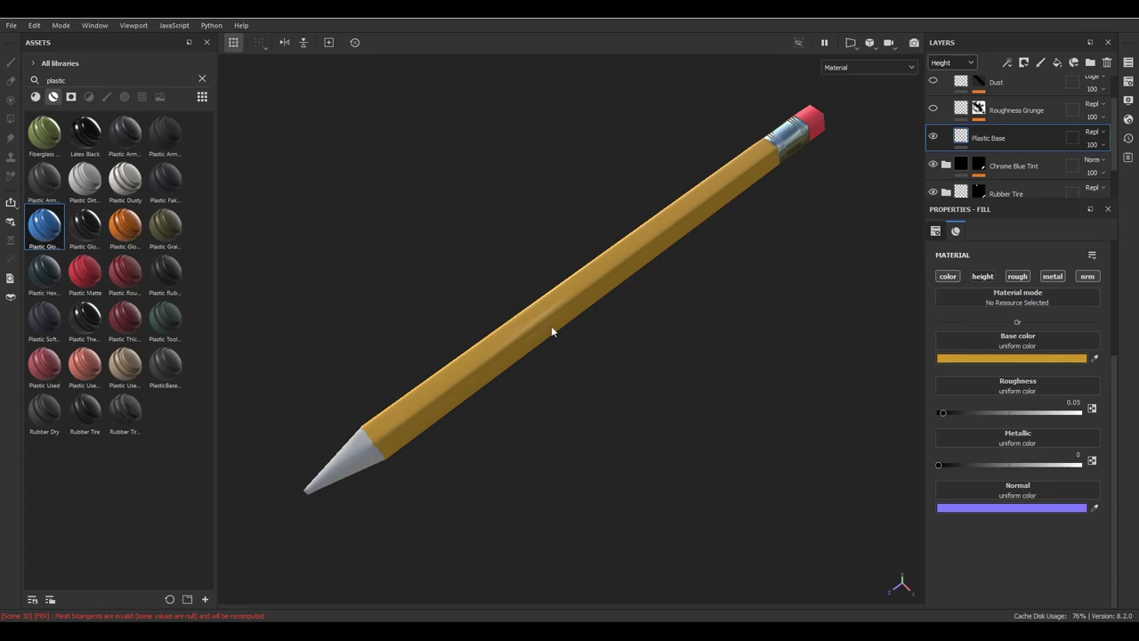
{"action": "mouse_move", "coordinate": [542, 432]}
{"action": "left_mouse_down", "text": "alt"}
{"action": "mouse_move", "coordinate": [606, 361]}
{"action": "mouse_move", "coordinate": [570, 355]}
{"action": "left_mouse_up", "text": "alt"}
{"action": "mouse_move", "coordinate": [539, 314]}
{"action": "left_mouse_down", "text": "alt"}
{"action": "mouse_move", "coordinate": [473, 311]}
{"action": "mouse_move", "coordinate": [508, 369]}
{"action": "mouse_move", "coordinate": [628, 348]}
{"action": "mouse_move", "coordinate": [707, 363]}
{"action": "mouse_move", "coordinate": [712, 377]}
{"action": "left_mouse_up", "text": "alt"}
{"action": "mouse_move", "coordinate": [712, 377]}
{"action": "right_mouse_down", "text": "shift"}
{"action": "mouse_move", "coordinate": [756, 374]}
{"action": "mouse_move", "coordinate": [721, 370]}
{"action": "mouse_move", "coordinate": [735, 377]}
{"action": "right_mouse_up", "text": "shift"}
{"action": "mouse_move", "coordinate": [735, 377]}
{"action": "left_mouse_down", "text": "alt"}
{"action": "mouse_move", "coordinate": [653, 335]}
{"action": "mouse_move", "coordinate": [610, 344]}
{"action": "mouse_move", "coordinate": [615, 333]}
{"action": "left_mouse_up", "text": "alt"}
{"action": "mouse_move", "coordinate": [615, 333]}
{"action": "right_mouse_down", "text": "alt"}
{"action": "mouse_move", "coordinate": [593, 415]}
{"action": "mouse_move", "coordinate": [578, 412]}
{"action": "right_mouse_up", "text": "alt"}
{"action": "scroll", "coordinate": [1040, 138], "scroll_direction": "up", "scroll_amount": 1}
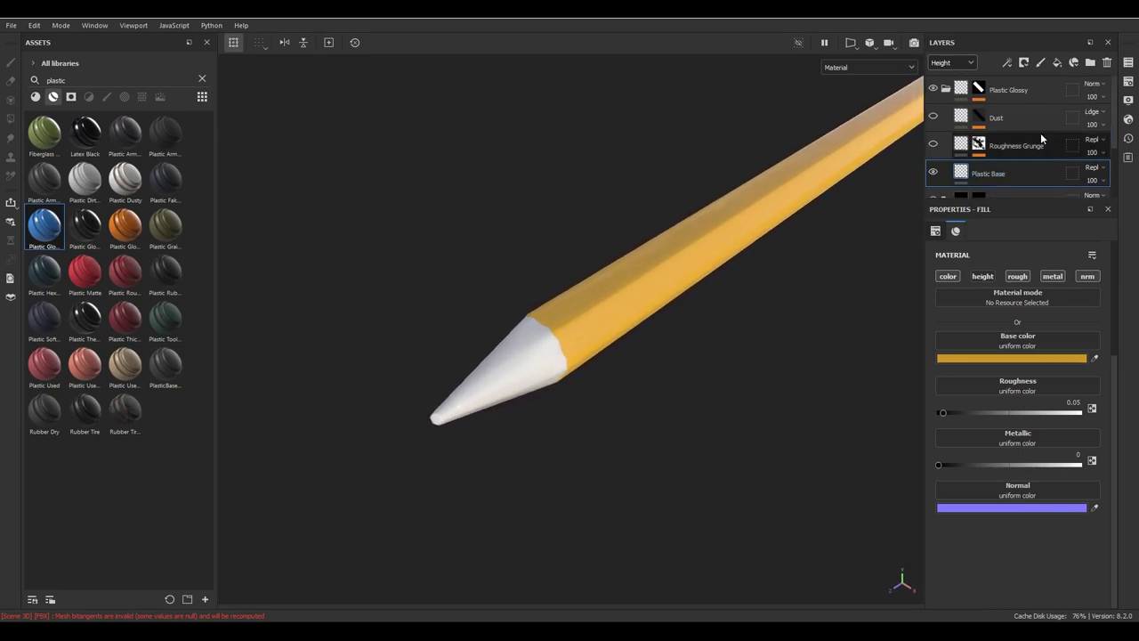
- Collapse Plastic Glossy and filter the asset library to wood materials
{"action": "left_click", "coordinate": [945, 90]}
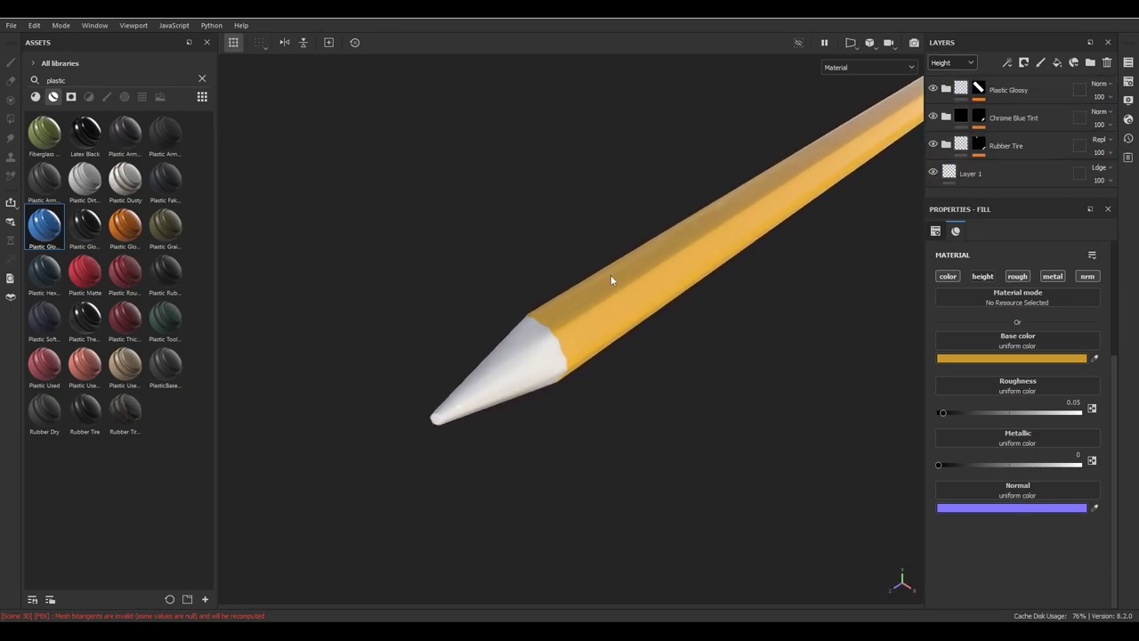
{"action": "left_click_drag", "start_coordinate": [81, 82], "coordinate": [27, 84]}
{"action": "type", "text": "wood"}
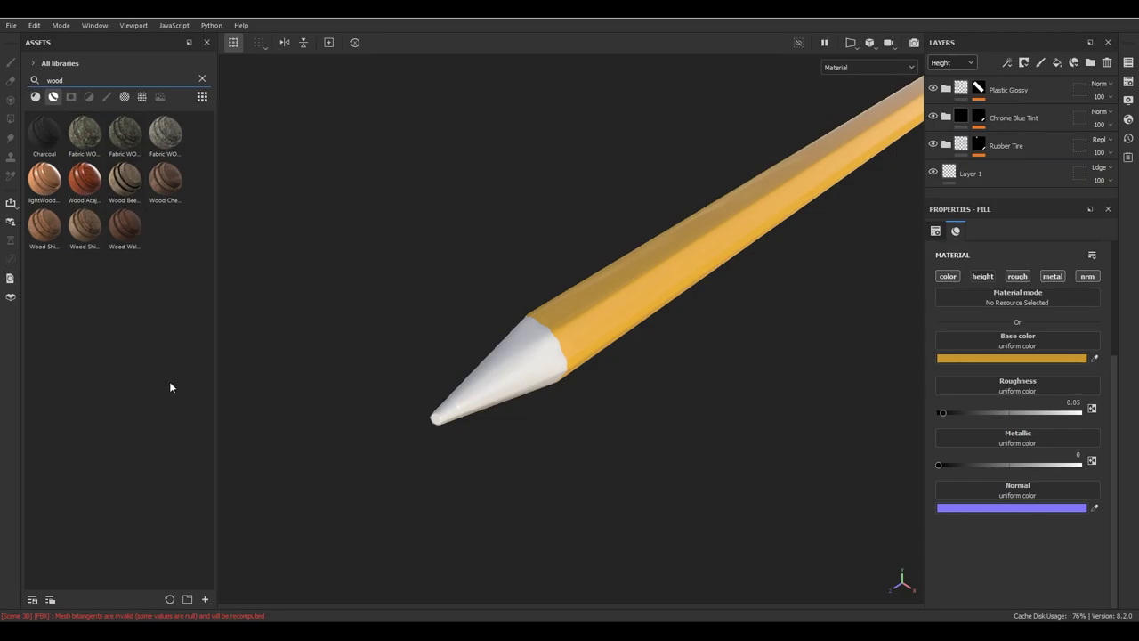
{"action": "left_click", "coordinate": [35, 98]}
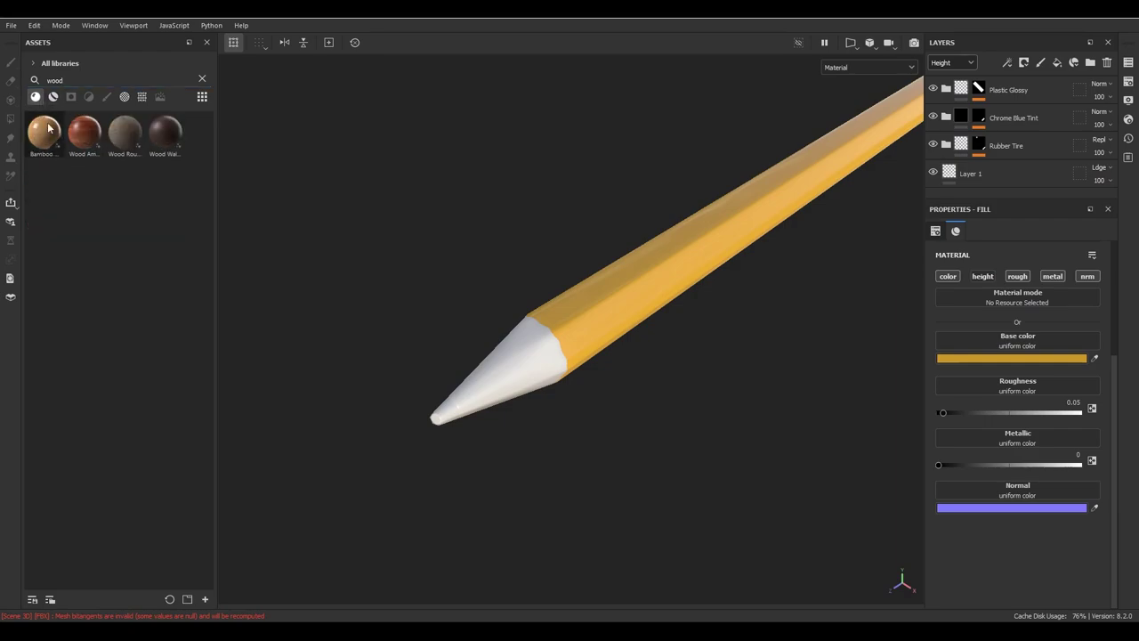
{"action": "mouse_move", "coordinate": [52, 139]}
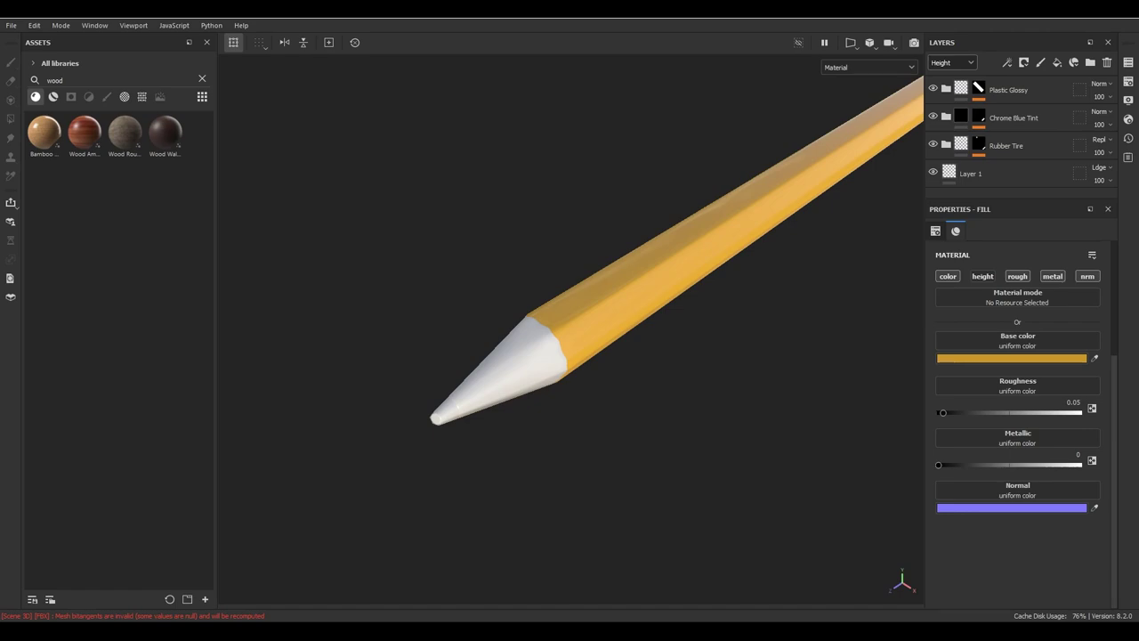
- Glance at the pencil.jpg reference of real sharpened wooden pencils
{"action": "key", "text": "alt+Tab"}
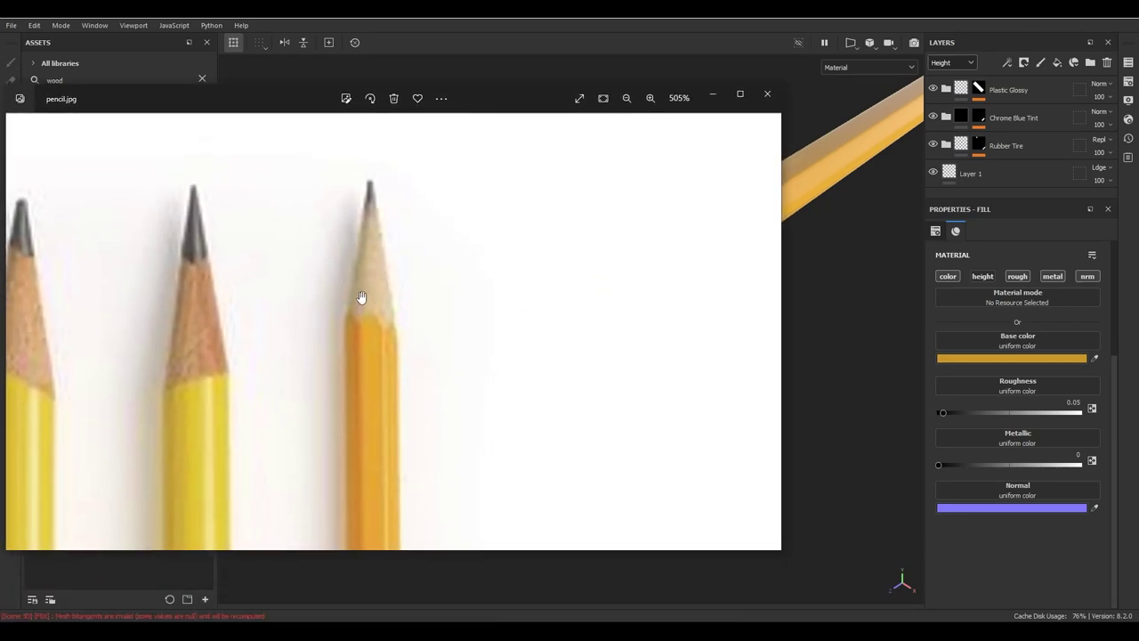
{"action": "left_click_drag", "start_coordinate": [496, 103], "coordinate": [511, 103]}
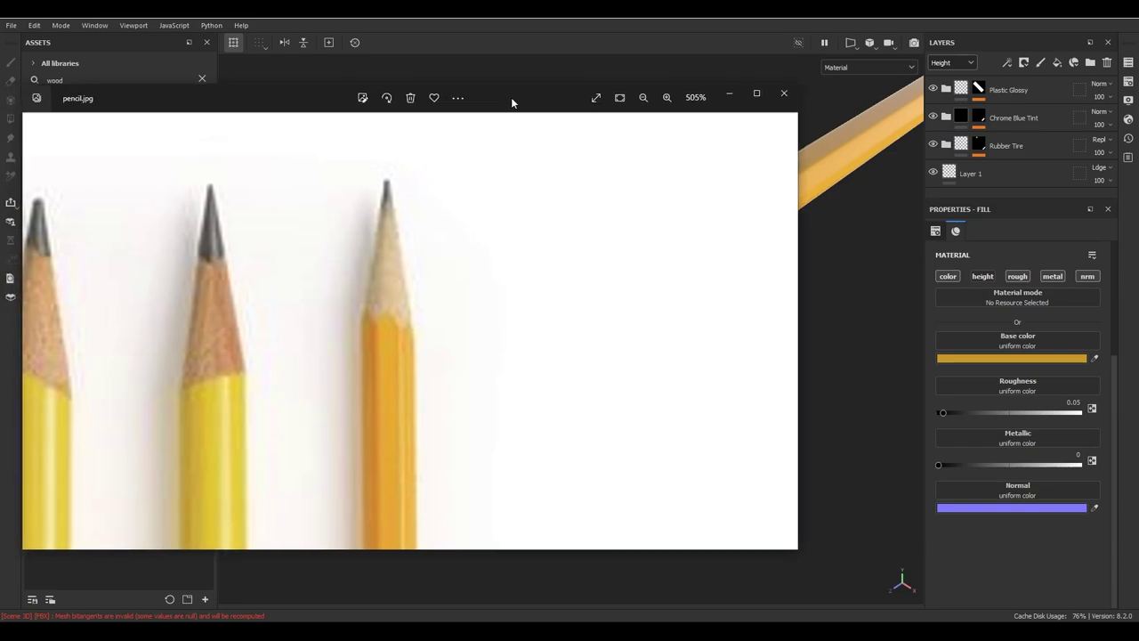
{"action": "key", "text": "alt+Tab"}
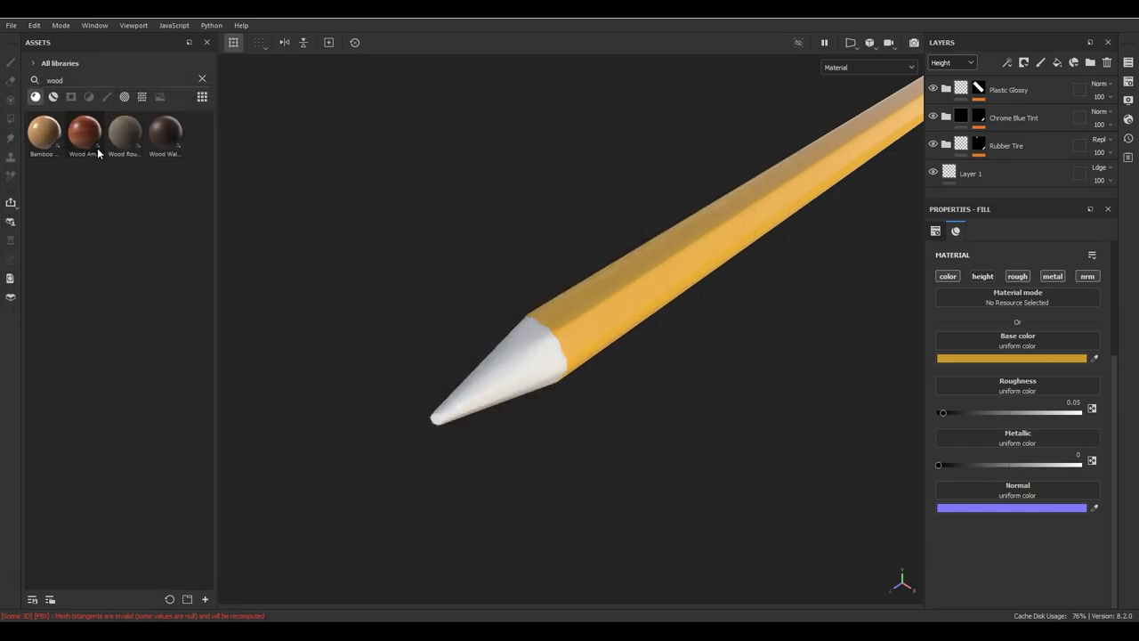
- Try Wood Rough on the pencil, undo it, and list wood smart materials like lightWoodGrain
{"action": "left_click", "coordinate": [124, 134]}
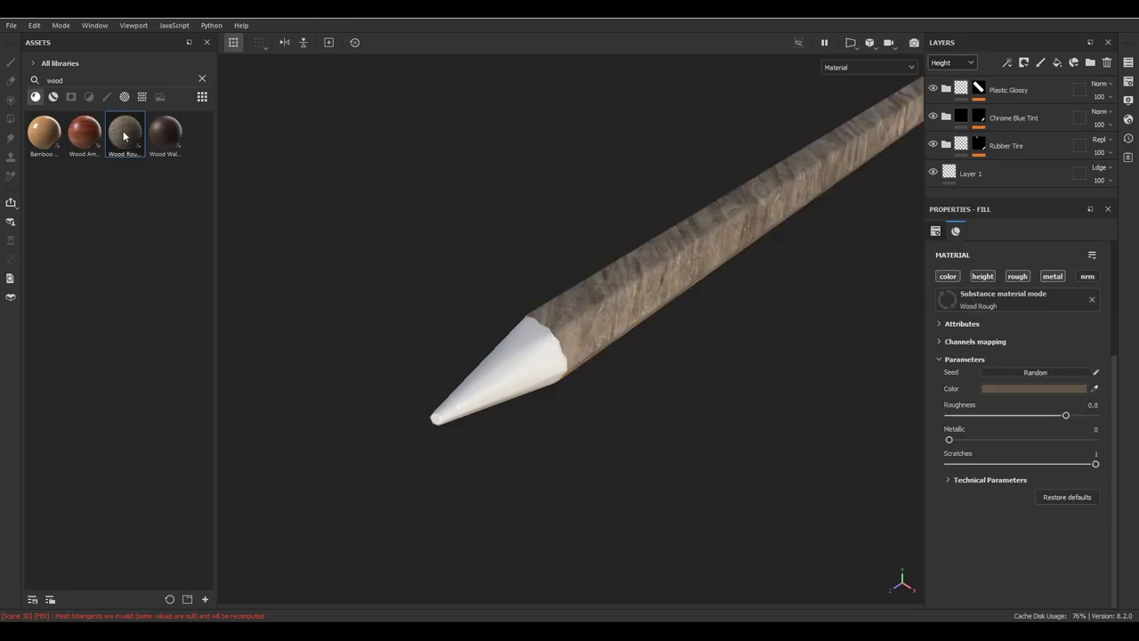
{"action": "key", "text": "ctrl+z"}
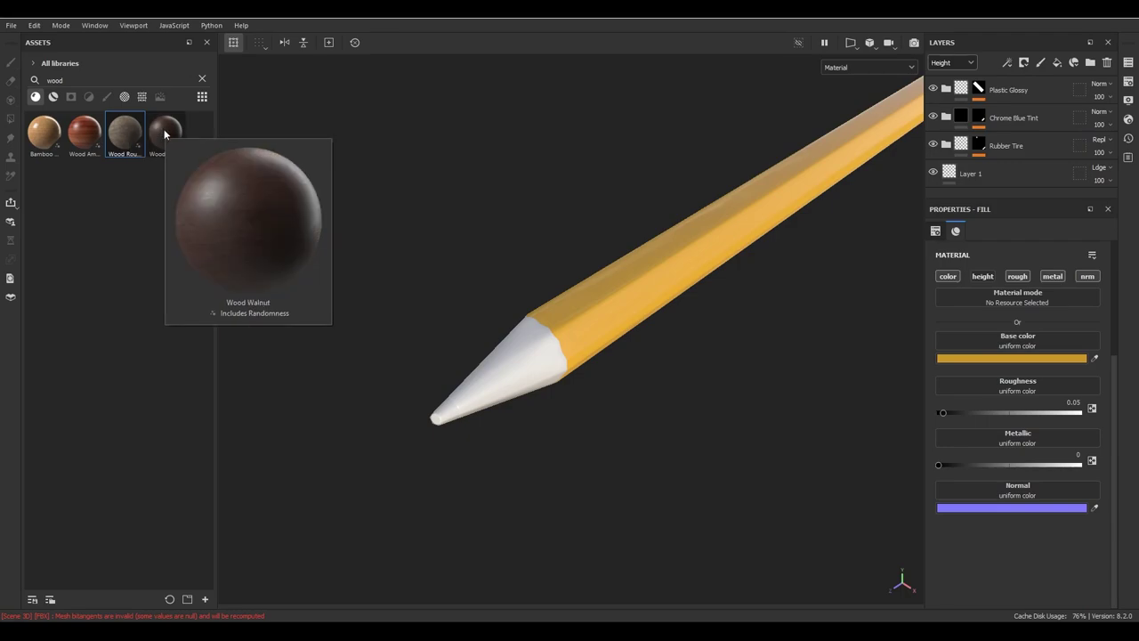
{"action": "left_click", "coordinate": [53, 97]}
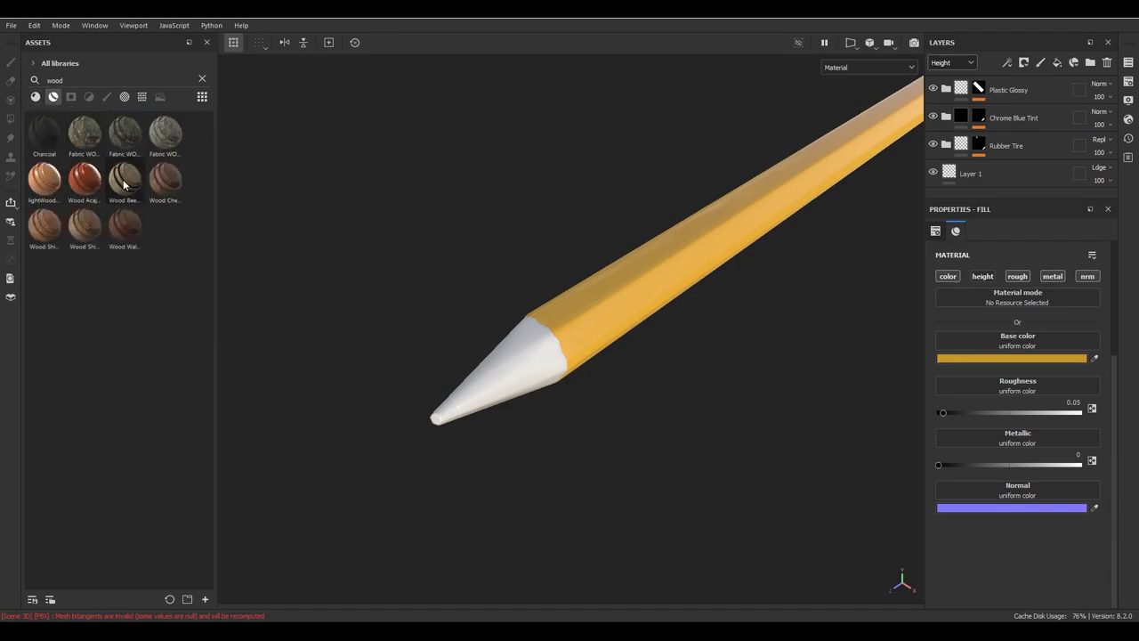
{"action": "mouse_move", "coordinate": [45, 183]}
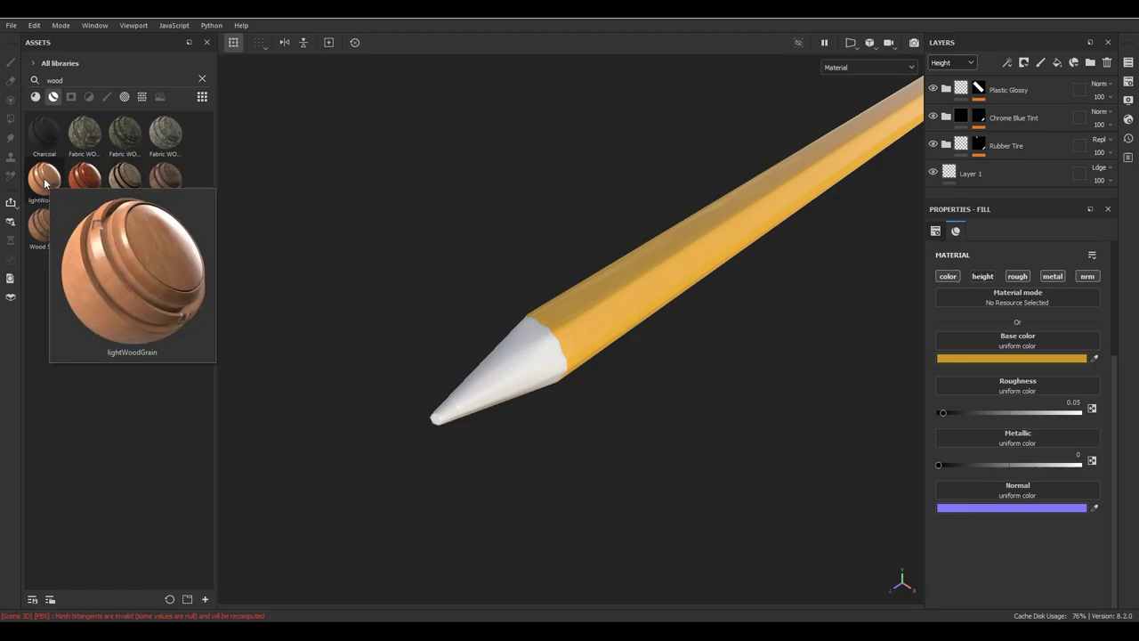
- Drop the lightWoodGrain smart material onto the pencil's sharpened tip and expand its layer folder
{"action": "mouse_move", "coordinate": [45, 183]}
{"action": "left_mouse_down"}
{"action": "mouse_move", "coordinate": [497, 378]}
{"action": "mouse_move", "coordinate": [439, 516]}
{"action": "mouse_move", "coordinate": [597, 254]}
{"action": "mouse_move", "coordinate": [755, 369]}
{"action": "mouse_move", "coordinate": [595, 447]}
{"action": "mouse_move", "coordinate": [613, 379]}
{"action": "mouse_move", "coordinate": [667, 322]}
{"action": "left_mouse_up"}
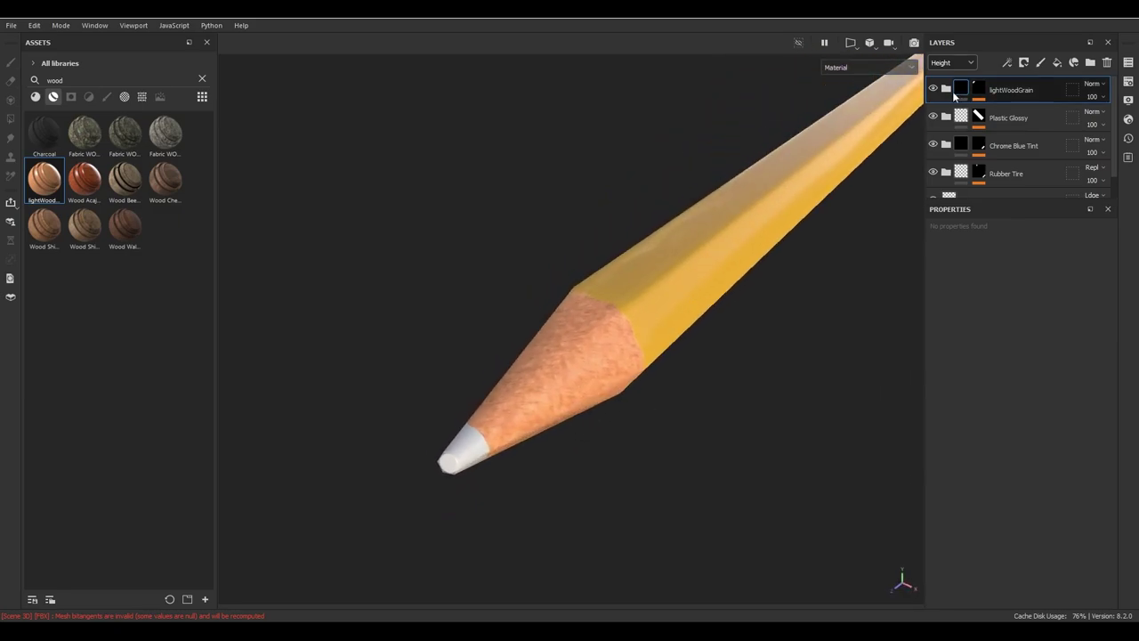
{"action": "left_click", "coordinate": [946, 89]}
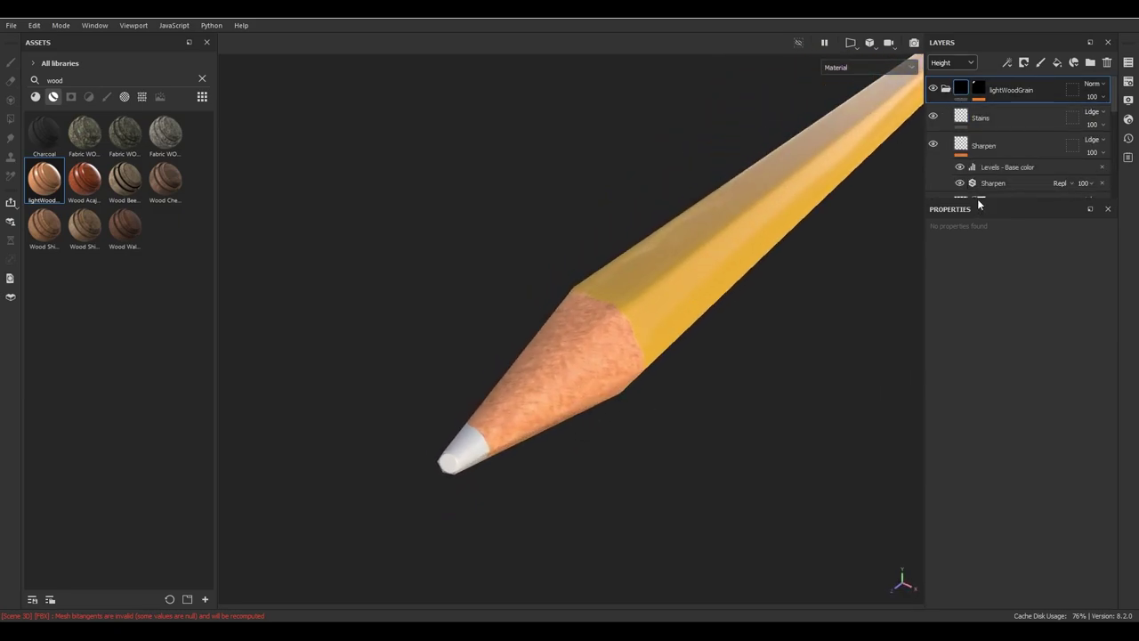
{"action": "left_click", "coordinate": [978, 197]}
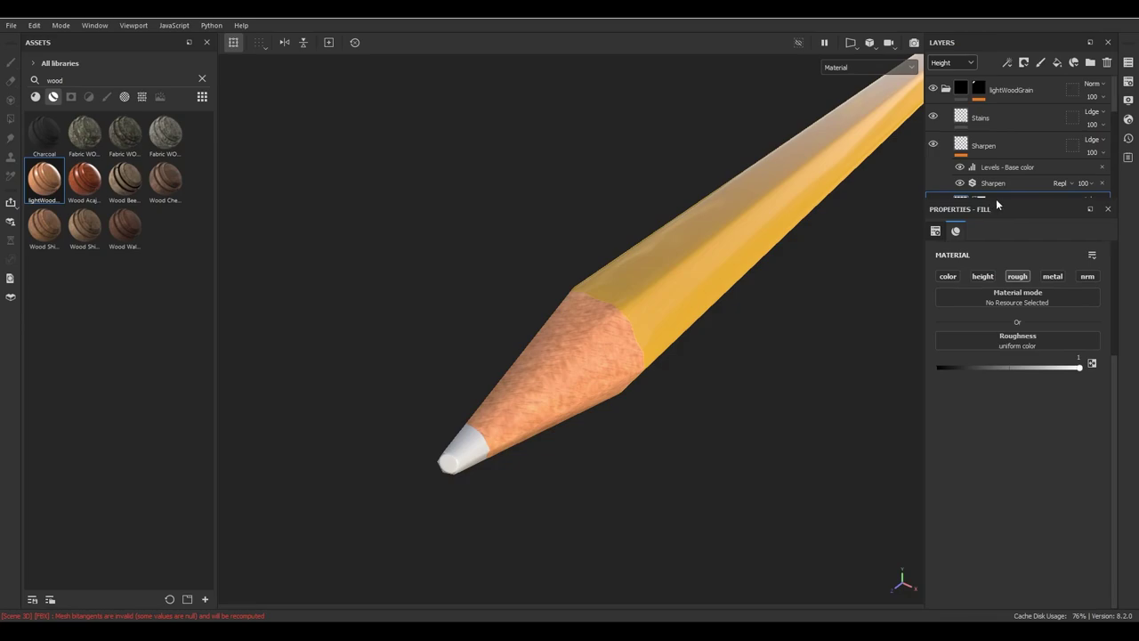
{"action": "left_click_drag", "start_coordinate": [997, 202], "coordinate": [1000, 305]}
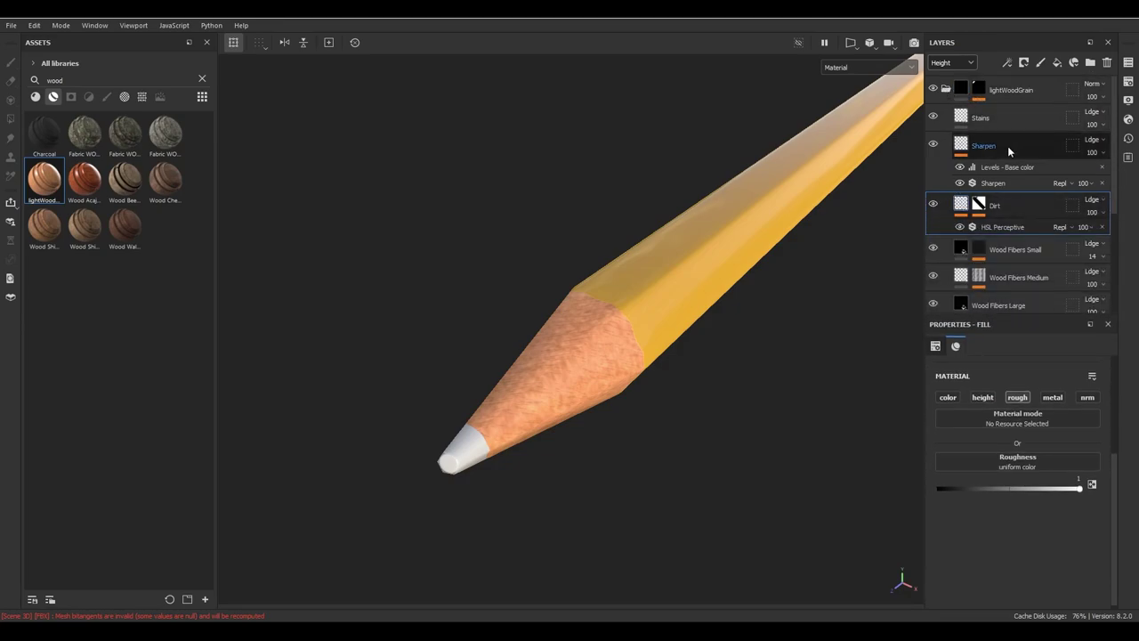
- Select the wood's Base layer, compare with the Gradient filter hidden, then select the Gradient filter
{"action": "left_click", "coordinate": [945, 89]}
{"action": "left_click", "coordinate": [945, 89]}
{"action": "scroll", "coordinate": [1016, 232], "scroll_direction": "down", "scroll_amount": 1}
{"action": "scroll", "coordinate": [1013, 235], "scroll_direction": "down", "scroll_amount": 1}
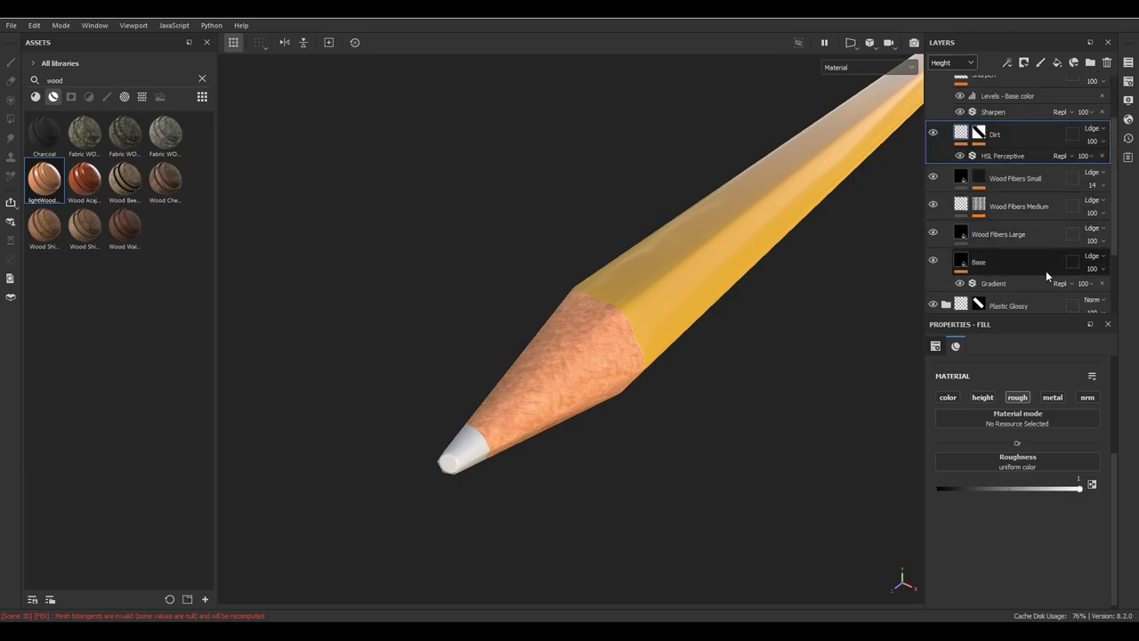
{"action": "left_click", "coordinate": [1011, 265]}
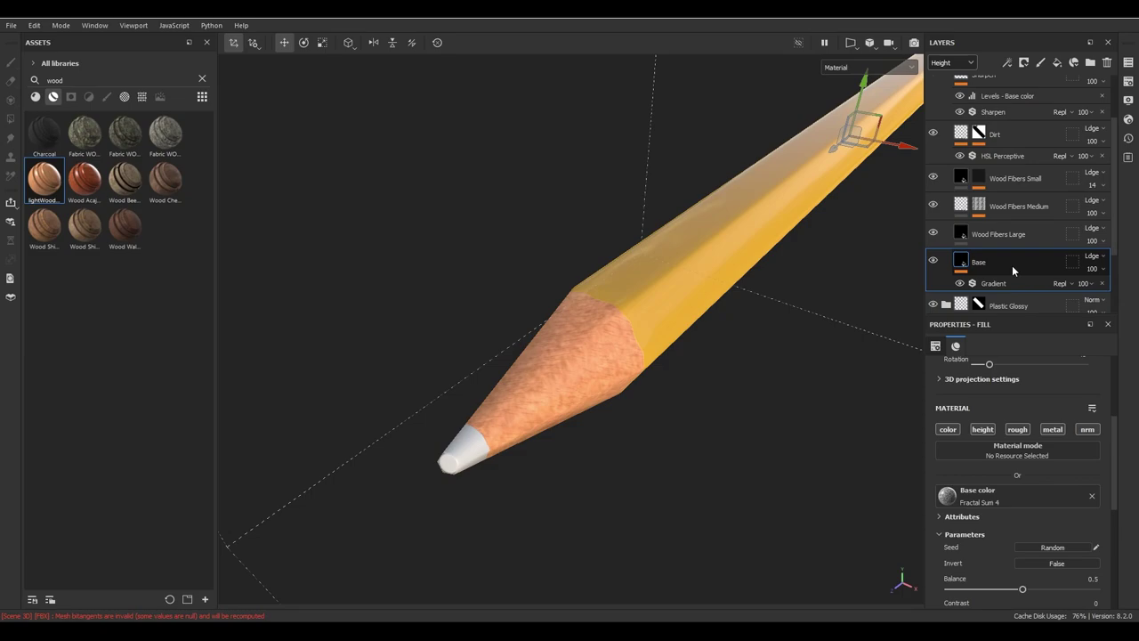
{"action": "left_click", "coordinate": [959, 283]}
{"action": "left_click", "coordinate": [959, 283]}
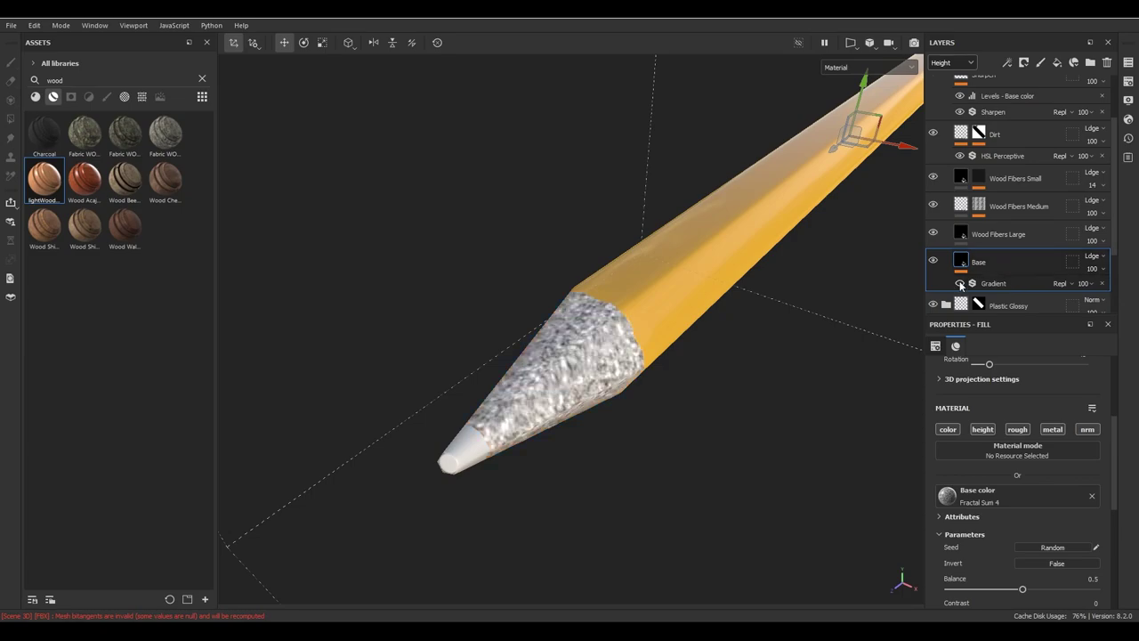
{"action": "left_click", "coordinate": [1001, 283]}
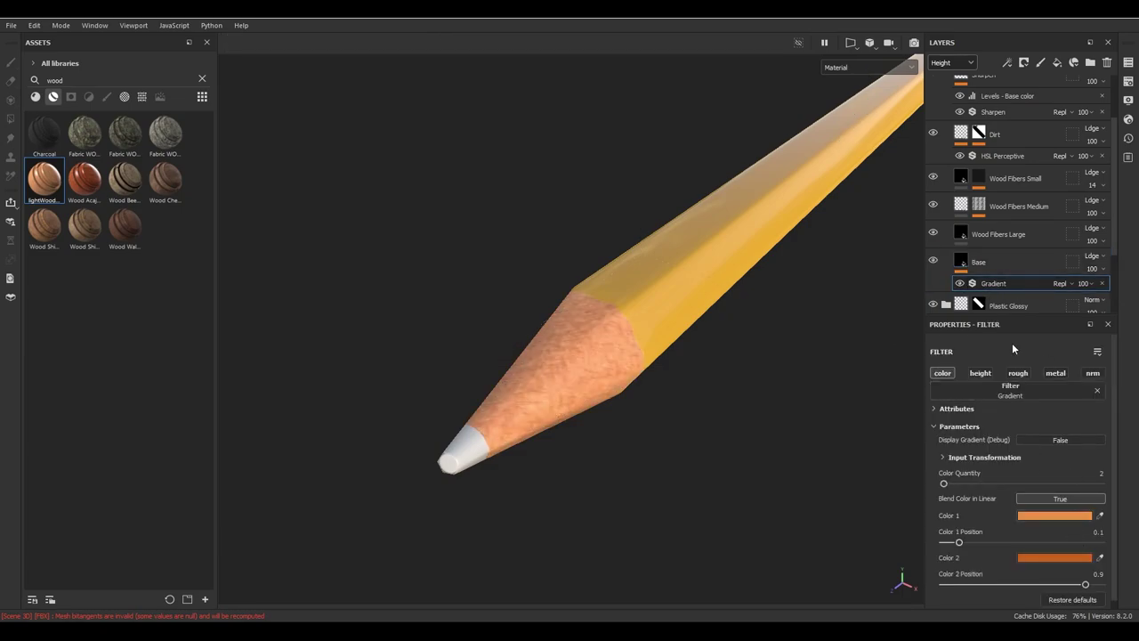
- Lower the saturation and value of Gradient Color 1 and Color 2 to a muted tan
{"action": "left_click", "coordinate": [1066, 519]}
{"action": "mouse_move", "coordinate": [947, 467]}
{"action": "left_mouse_down"}
{"action": "mouse_move", "coordinate": [937, 471]}
{"action": "mouse_move", "coordinate": [961, 483]}
{"action": "mouse_move", "coordinate": [932, 468]}
{"action": "left_mouse_up"}
{"action": "left_click", "coordinate": [1065, 558]}
{"action": "left_click_drag", "start_coordinate": [859, 321], "coordinate": [704, 338], "text": "alt"}
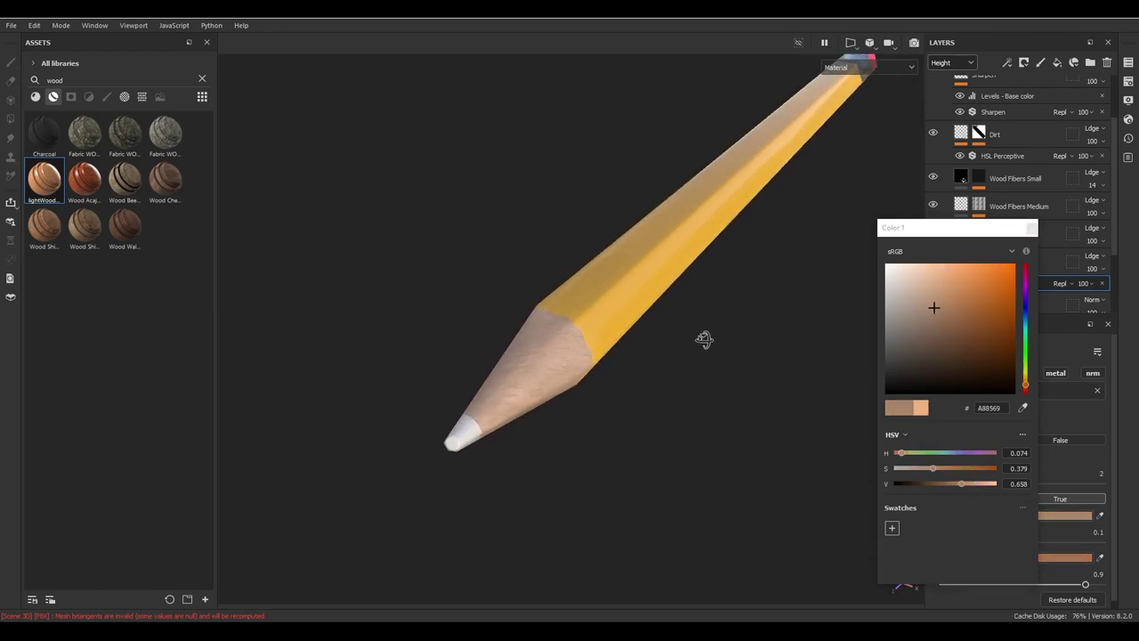
{"action": "left_click", "coordinate": [1031, 227]}
- Check the paler tip from a diagonal view, comparing with Wood Fibers Large hidden and shown
{"action": "left_click_drag", "start_coordinate": [907, 267], "coordinate": [648, 247], "text": "alt"}
{"action": "scroll", "coordinate": [610, 315], "scroll_direction": "up", "scroll_amount": 5}
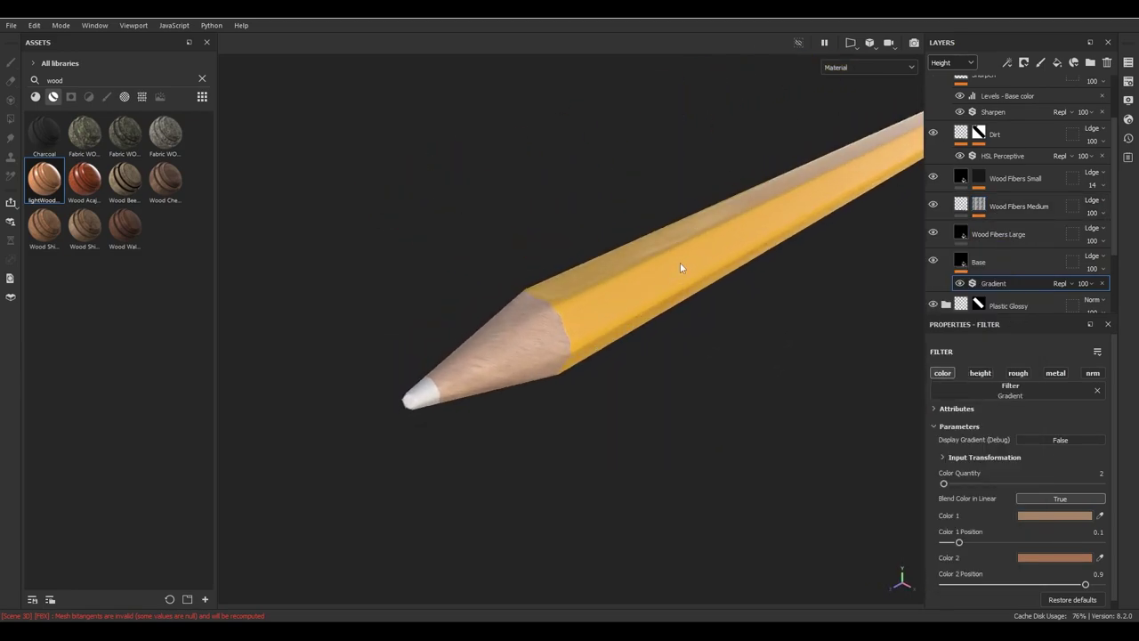
{"action": "mouse_move", "coordinate": [622, 322]}
{"action": "left_mouse_down", "text": "alt"}
{"action": "mouse_move", "coordinate": [605, 333]}
{"action": "mouse_move", "coordinate": [662, 320]}
{"action": "left_mouse_up", "text": "alt"}
{"action": "left_click", "coordinate": [933, 234]}
{"action": "left_click", "coordinate": [934, 234]}
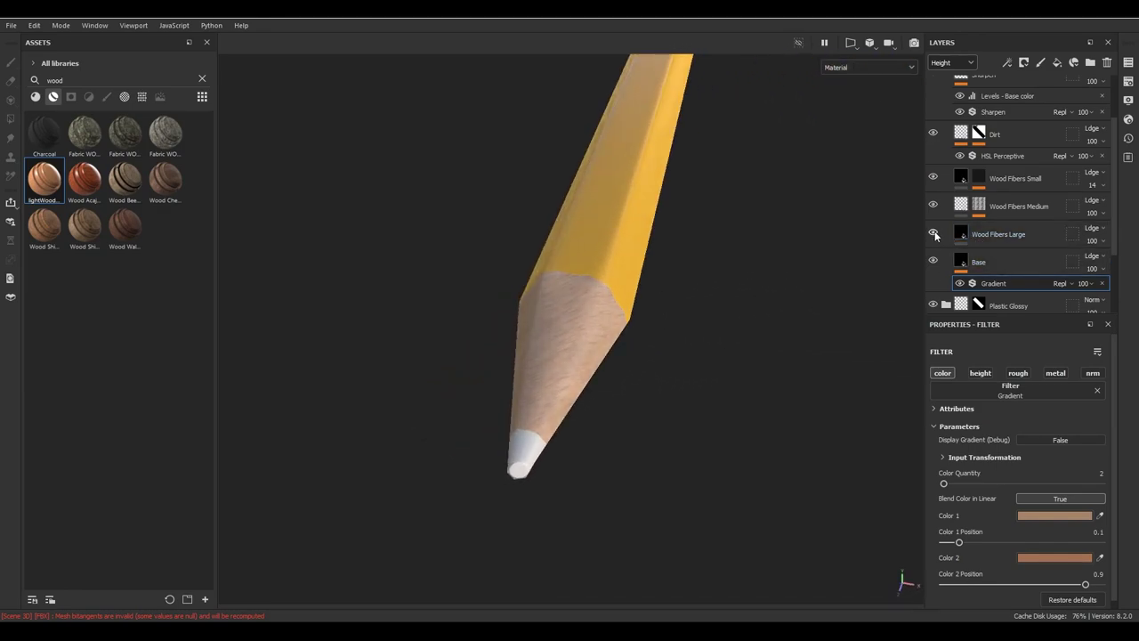
- Compare the tip with and without Wood Fibers Small, leaving that layer hidden
{"action": "mouse_move", "coordinate": [703, 271]}
{"action": "left_mouse_down", "text": "alt"}
{"action": "mouse_move", "coordinate": [674, 287]}
{"action": "mouse_move", "coordinate": [788, 402]}
{"action": "mouse_move", "coordinate": [712, 311]}
{"action": "mouse_move", "coordinate": [718, 281]}
{"action": "left_mouse_up", "text": "alt"}
{"action": "left_click", "coordinate": [933, 178]}
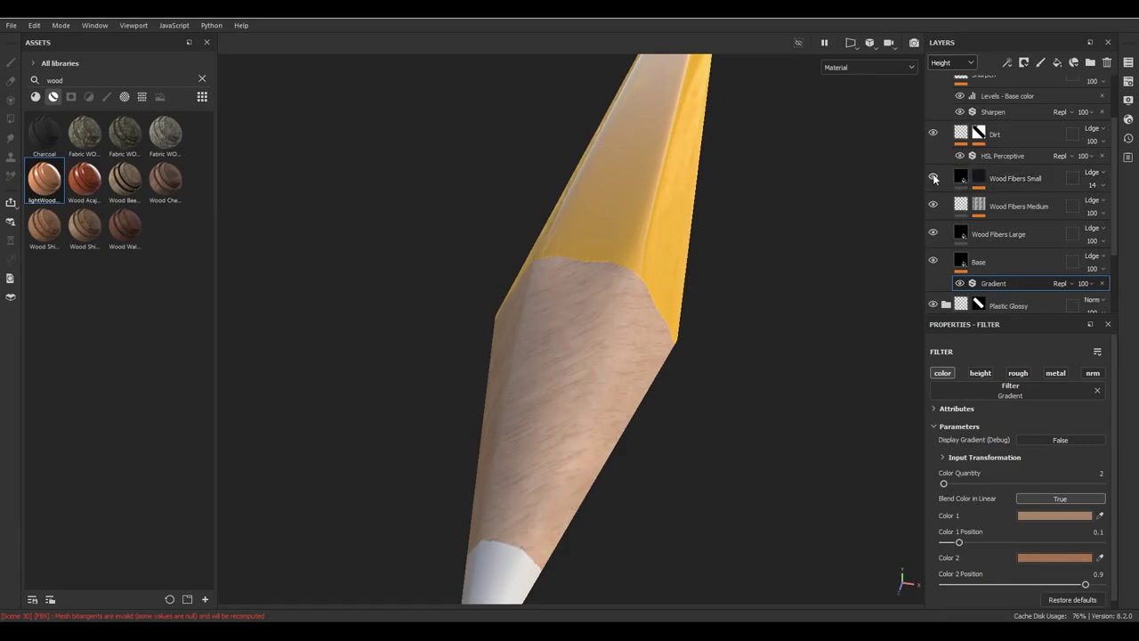
{"action": "left_click_drag", "start_coordinate": [601, 320], "coordinate": [719, 376], "text": "alt"}
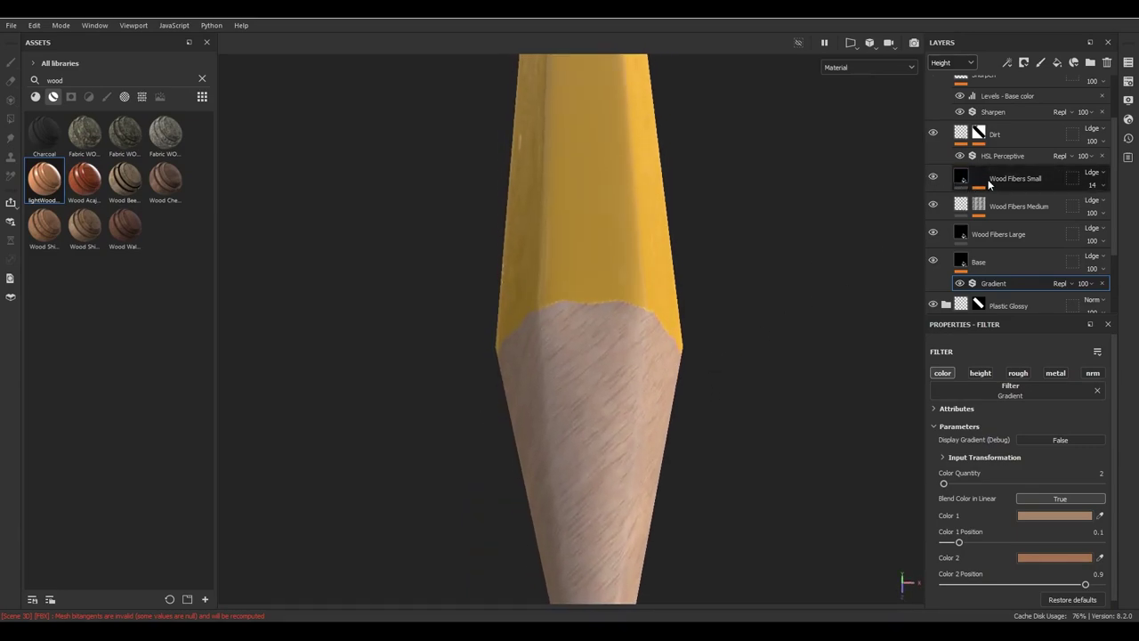
{"action": "left_click", "coordinate": [934, 179]}
{"action": "left_click", "coordinate": [979, 179]}
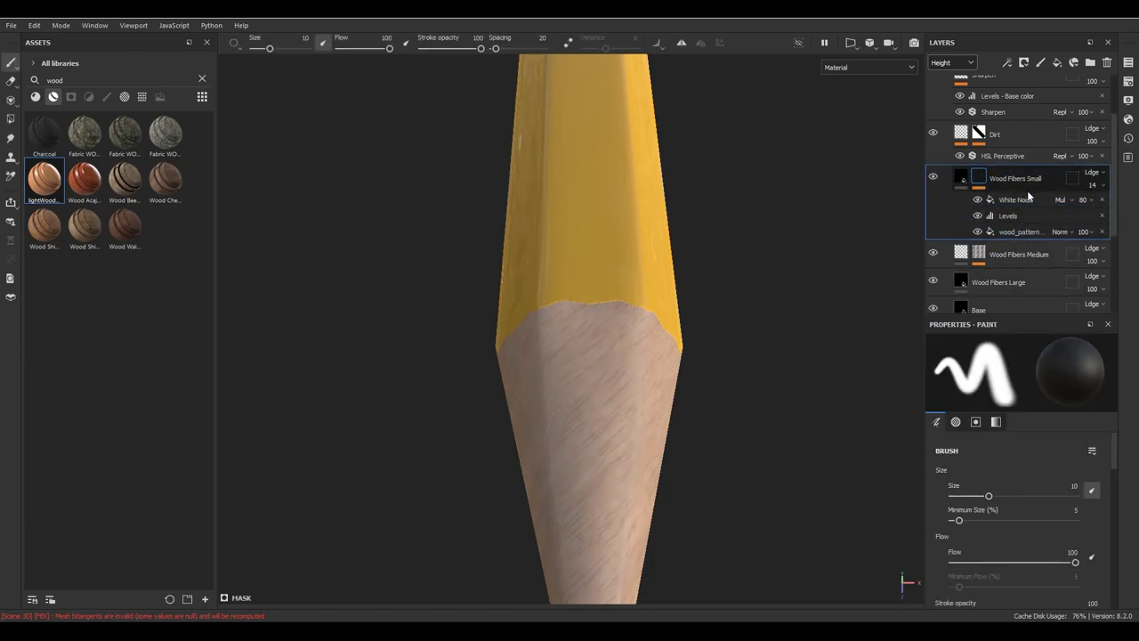
{"action": "left_click", "coordinate": [933, 176]}
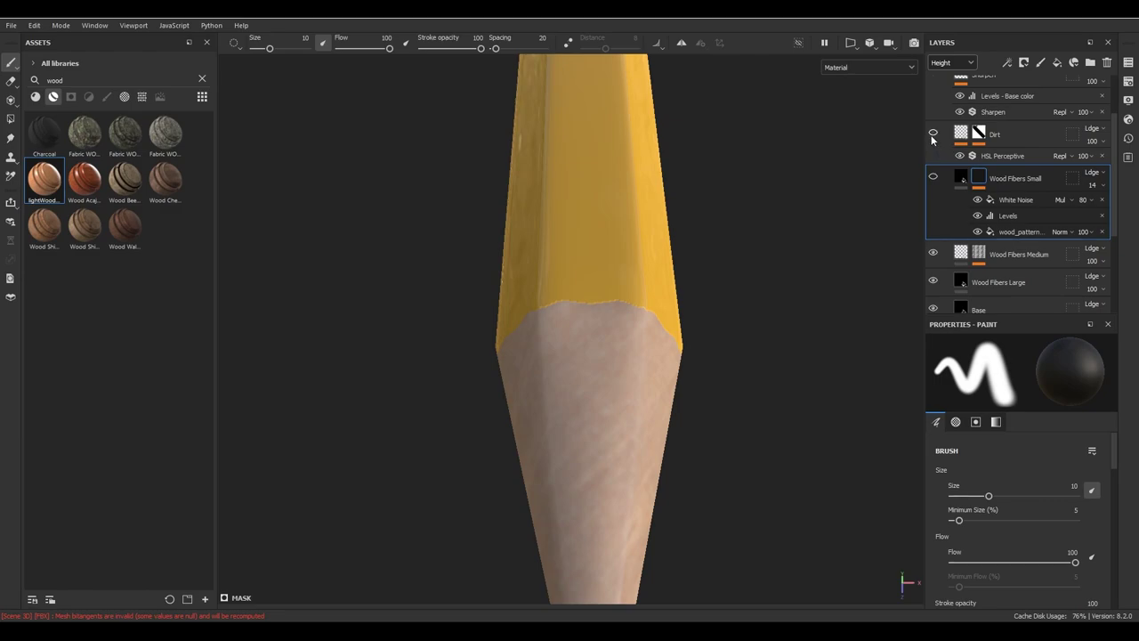
- Inspect the tip and eraser under rotated lighting, then select the wood's Base fill layer
{"action": "left_click_drag", "start_coordinate": [759, 417], "coordinate": [377, 242], "text": "alt"}
{"action": "mouse_move", "coordinate": [620, 228]}
{"action": "left_mouse_down", "text": "alt"}
{"action": "mouse_move", "coordinate": [557, 321]}
{"action": "mouse_move", "coordinate": [715, 336]}
{"action": "mouse_move", "coordinate": [745, 396]}
{"action": "mouse_move", "coordinate": [761, 349]}
{"action": "mouse_move", "coordinate": [504, 320]}
{"action": "mouse_move", "coordinate": [750, 376]}
{"action": "mouse_move", "coordinate": [723, 338]}
{"action": "left_mouse_up", "text": "alt"}
{"action": "scroll", "coordinate": [724, 338], "scroll_direction": "up", "scroll_amount": 5}
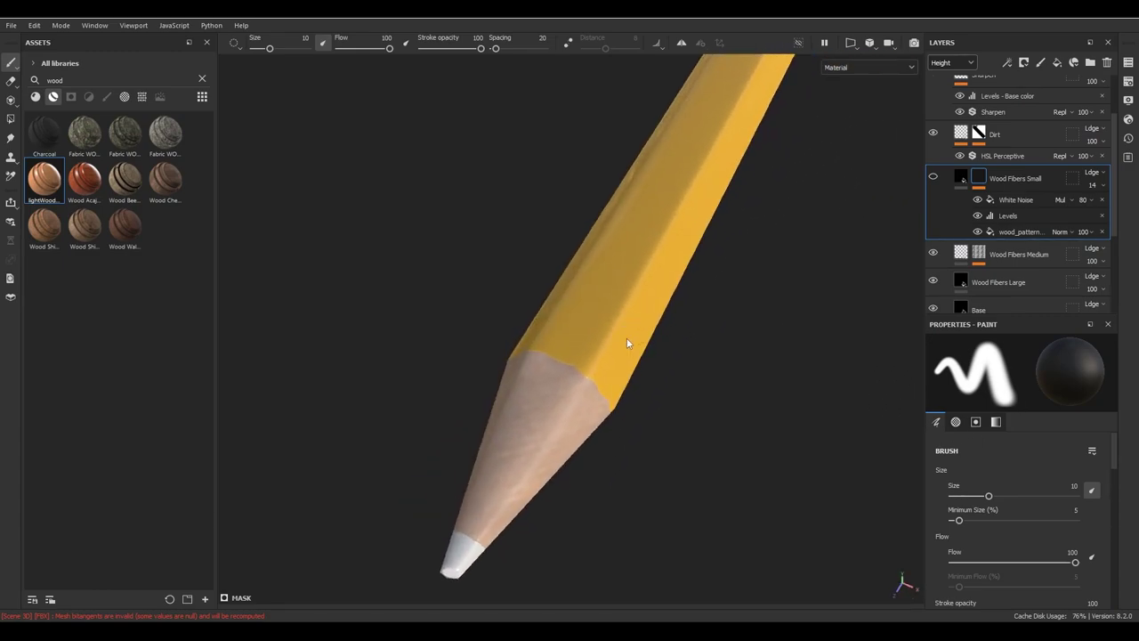
{"action": "mouse_move", "coordinate": [626, 342]}
{"action": "left_mouse_down", "text": "alt"}
{"action": "mouse_move", "coordinate": [632, 281]}
{"action": "mouse_move", "coordinate": [700, 343]}
{"action": "mouse_move", "coordinate": [747, 363]}
{"action": "left_mouse_up", "text": "alt"}
{"action": "right_click_drag", "start_coordinate": [747, 363], "coordinate": [732, 359], "text": "shift"}
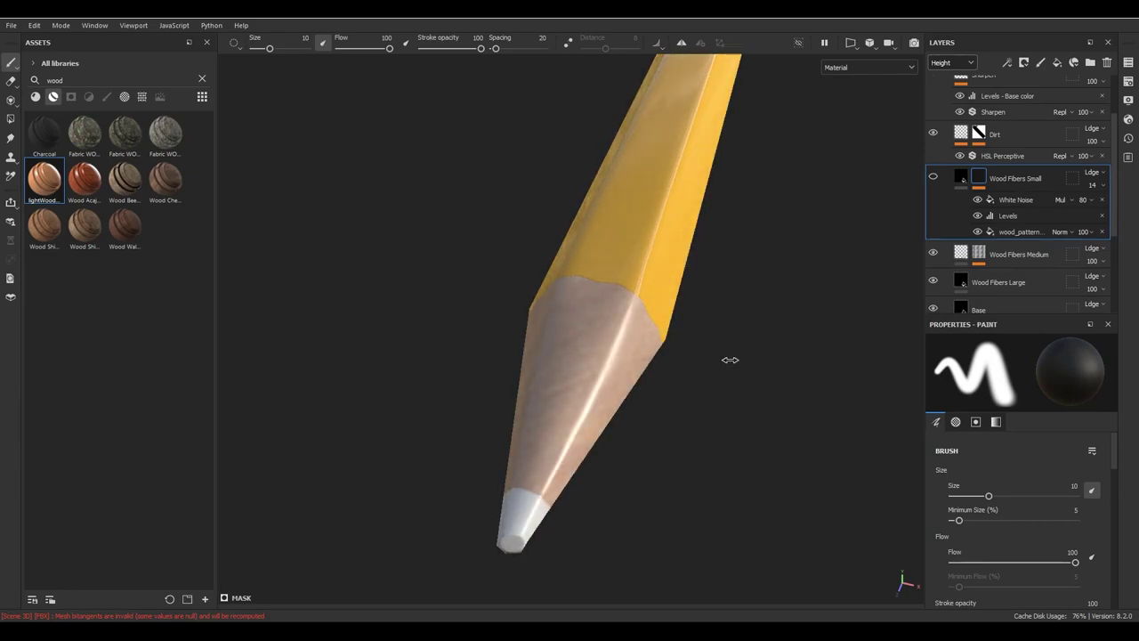
{"action": "scroll", "coordinate": [1022, 226], "scroll_direction": "down", "scroll_amount": 2}
{"action": "left_click", "coordinate": [1014, 233]}
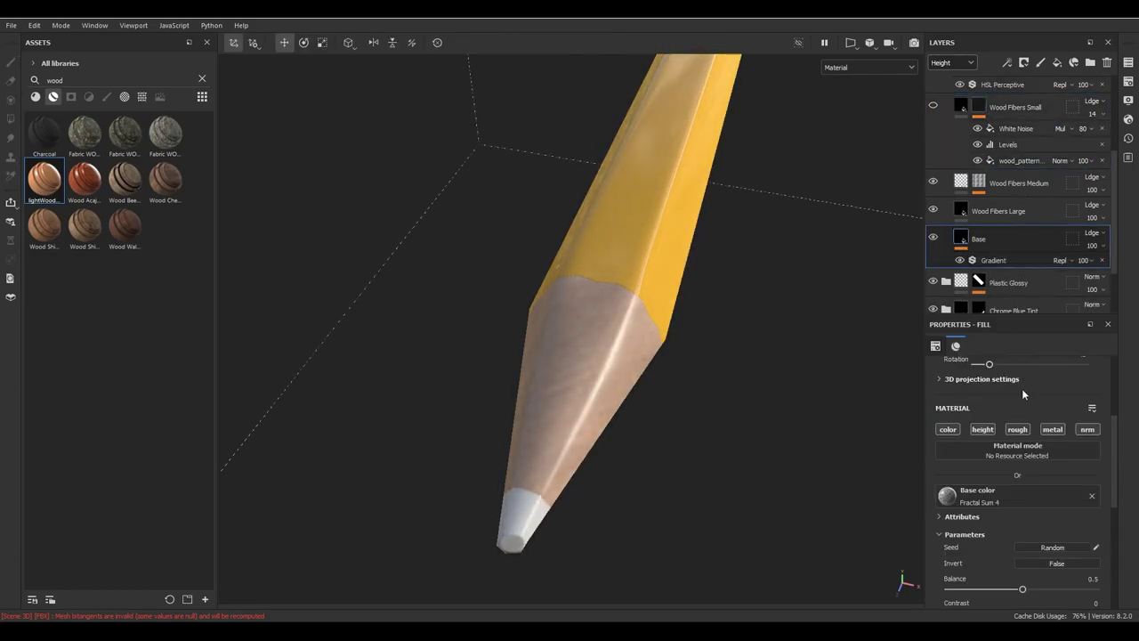
- Raise the Base wood fill's roughness from 0.1 to 0.6612 for a matte cone
{"action": "scroll", "coordinate": [1032, 436], "scroll_direction": "down", "scroll_amount": 2}
{"action": "scroll", "coordinate": [1009, 488], "scroll_direction": "down", "scroll_amount": 4}
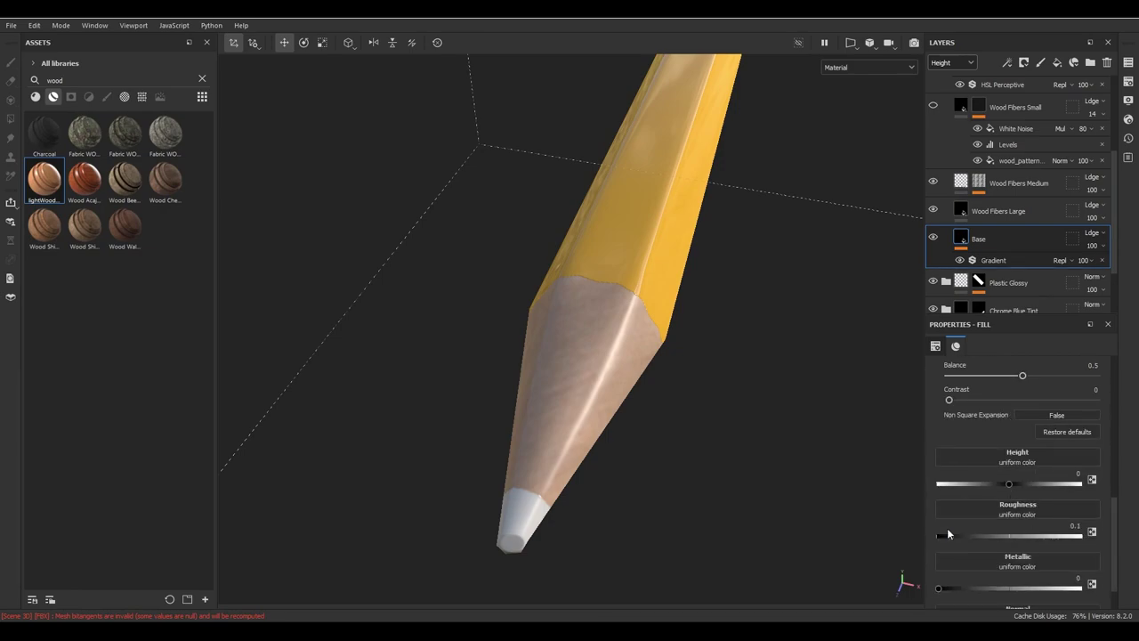
{"action": "left_click_drag", "start_coordinate": [952, 537], "coordinate": [1020, 541]}
{"action": "mouse_move", "coordinate": [751, 387]}
{"action": "left_mouse_down", "text": "alt"}
{"action": "mouse_move", "coordinate": [732, 465]}
{"action": "mouse_move", "coordinate": [516, 315]}
{"action": "mouse_move", "coordinate": [709, 273]}
{"action": "mouse_move", "coordinate": [783, 326]}
{"action": "mouse_move", "coordinate": [346, 241]}
{"action": "mouse_move", "coordinate": [445, 142]}
{"action": "mouse_move", "coordinate": [589, 249]}
{"action": "mouse_move", "coordinate": [596, 300]}
{"action": "mouse_move", "coordinate": [567, 298]}
{"action": "left_mouse_up", "text": "alt"}
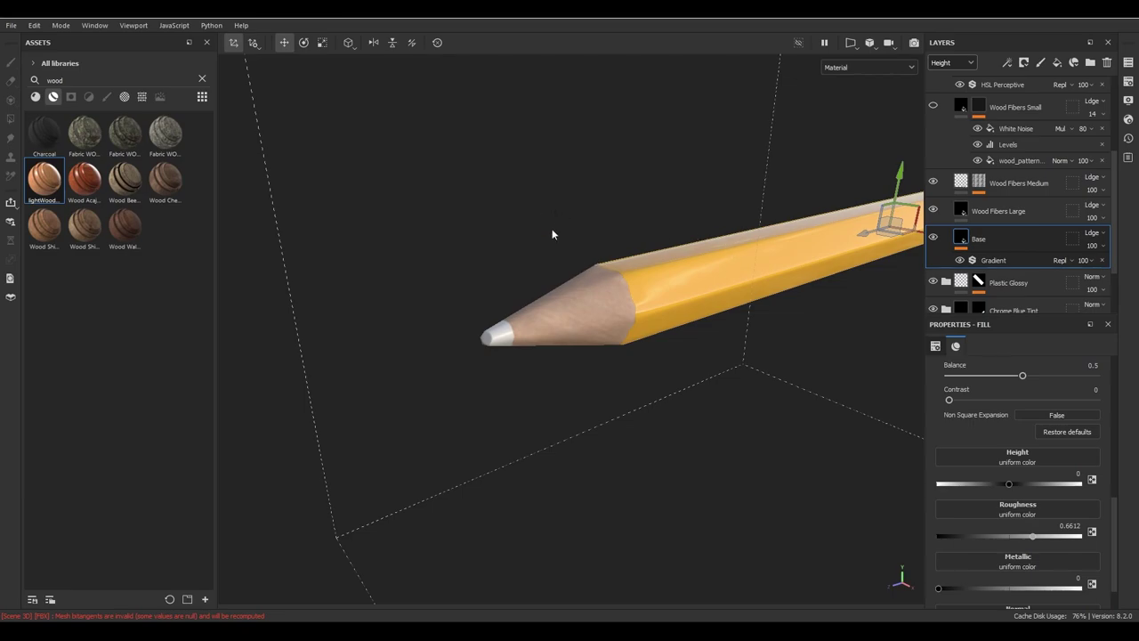
- Search for 'graphit', clear the search, and drop the Charcoal material onto the pencil's lead point
{"action": "double_click", "coordinate": [55, 80]}
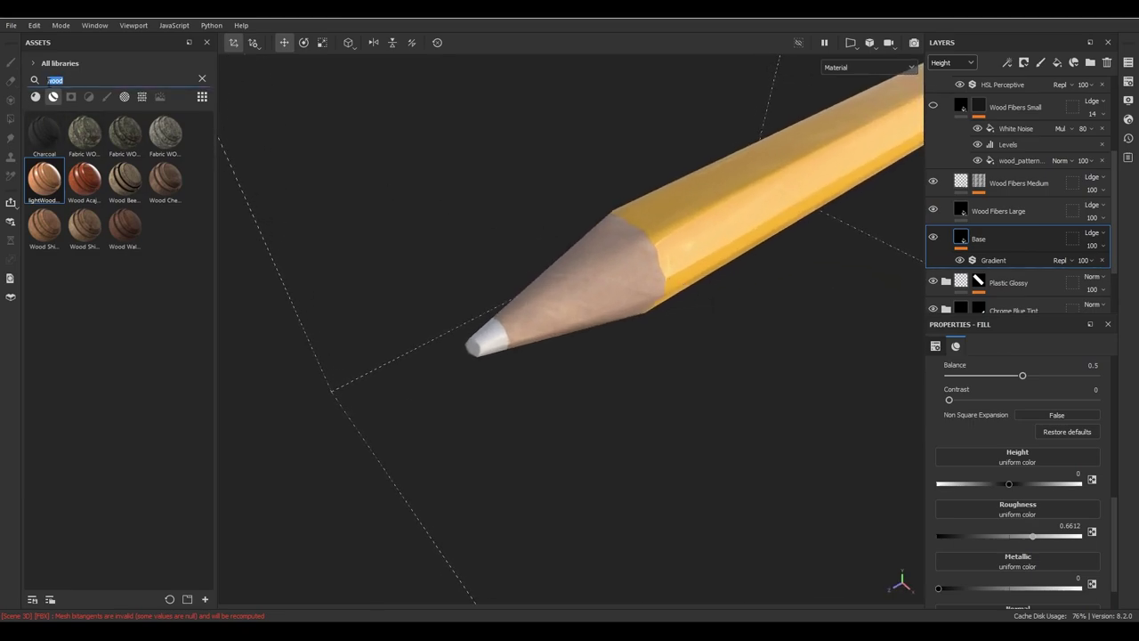
{"action": "type", "text": "graphi"}
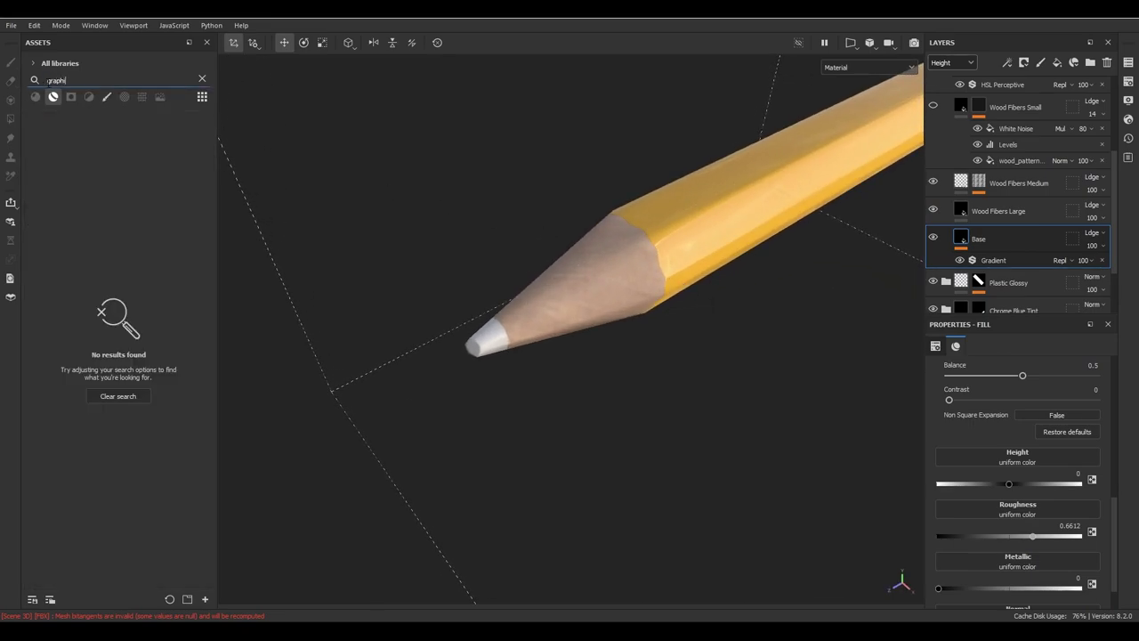
{"action": "type", "text": "t"}
{"action": "key", "text": "BackSpace"}
{"action": "key", "text": "BackSpace"}
{"action": "key", "text": "BackSpace"}
{"action": "key", "text": "BackSpace"}
{"action": "key", "text": "BackSpace"}
{"action": "key", "text": "BackSpace"}
{"action": "key", "text": "BackSpace"}
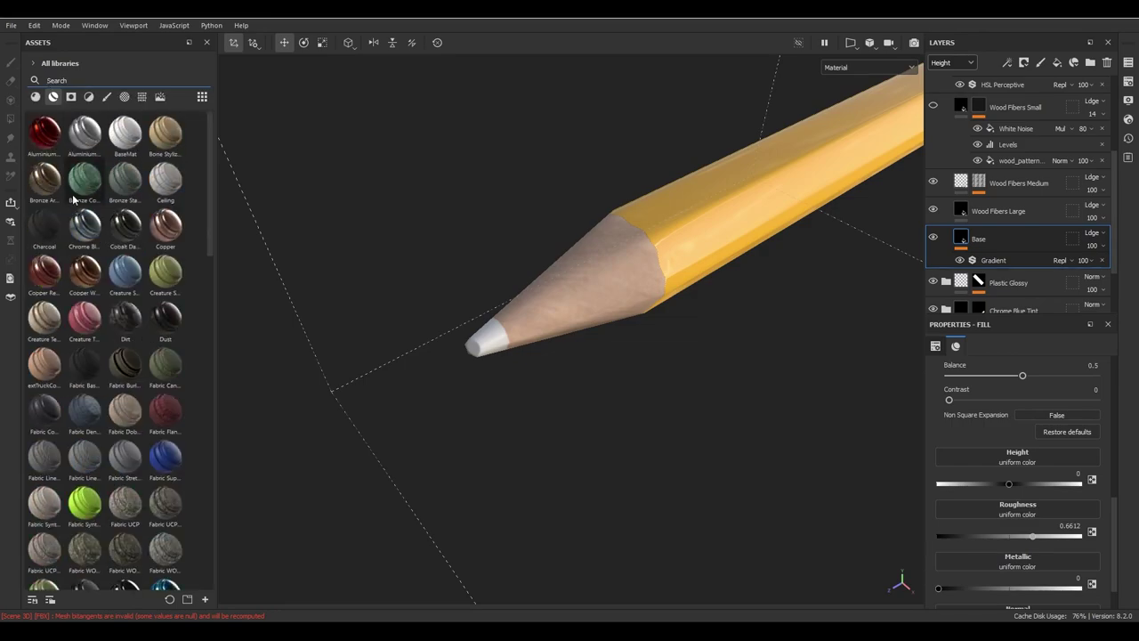
{"action": "mouse_move", "coordinate": [43, 232]}
{"action": "left_click_drag", "start_coordinate": [44, 231], "coordinate": [498, 349]}
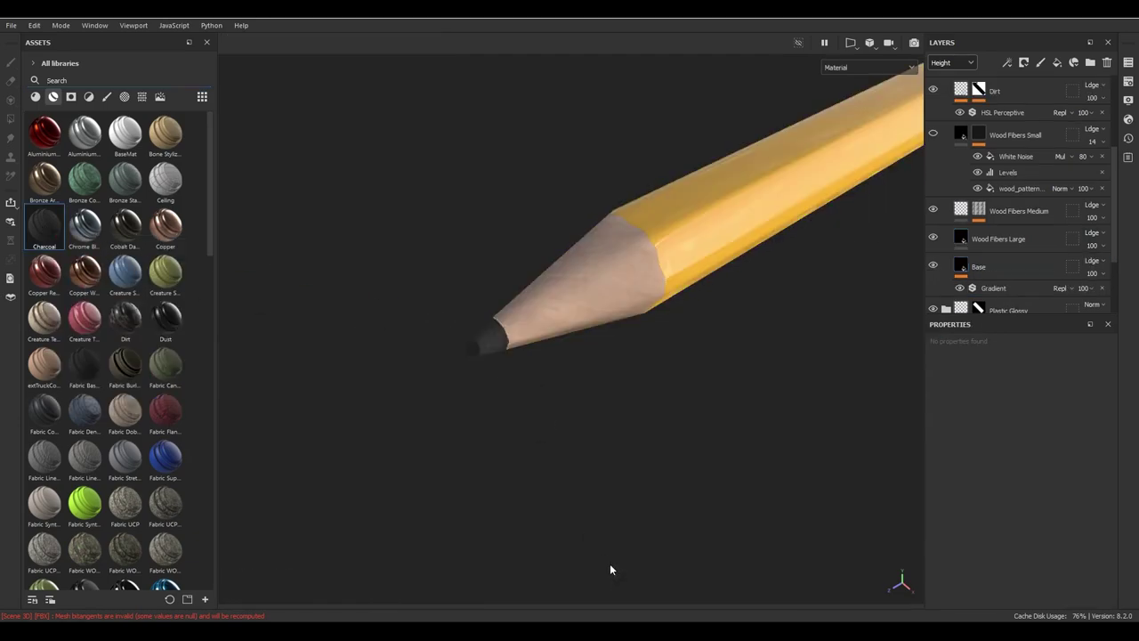
{"action": "left_click_drag", "start_coordinate": [651, 374], "coordinate": [597, 457], "text": "alt"}
{"action": "mouse_move", "coordinate": [597, 457]}
{"action": "right_mouse_down", "text": "alt"}
{"action": "mouse_move", "coordinate": [333, 272]}
{"action": "mouse_move", "coordinate": [805, 326]}
{"action": "right_mouse_up", "text": "alt"}
{"action": "mouse_move", "coordinate": [805, 326]}
{"action": "left_mouse_down", "text": "alt"}
{"action": "mouse_move", "coordinate": [615, 335]}
{"action": "mouse_move", "coordinate": [656, 272]}
{"action": "mouse_move", "coordinate": [658, 335]}
{"action": "left_mouse_up", "text": "alt"}
{"action": "mouse_move", "coordinate": [658, 335]}
{"action": "right_mouse_down", "text": "shift"}
{"action": "mouse_move", "coordinate": [615, 341]}
{"action": "mouse_move", "coordinate": [648, 368]}
{"action": "right_mouse_up", "text": "shift"}
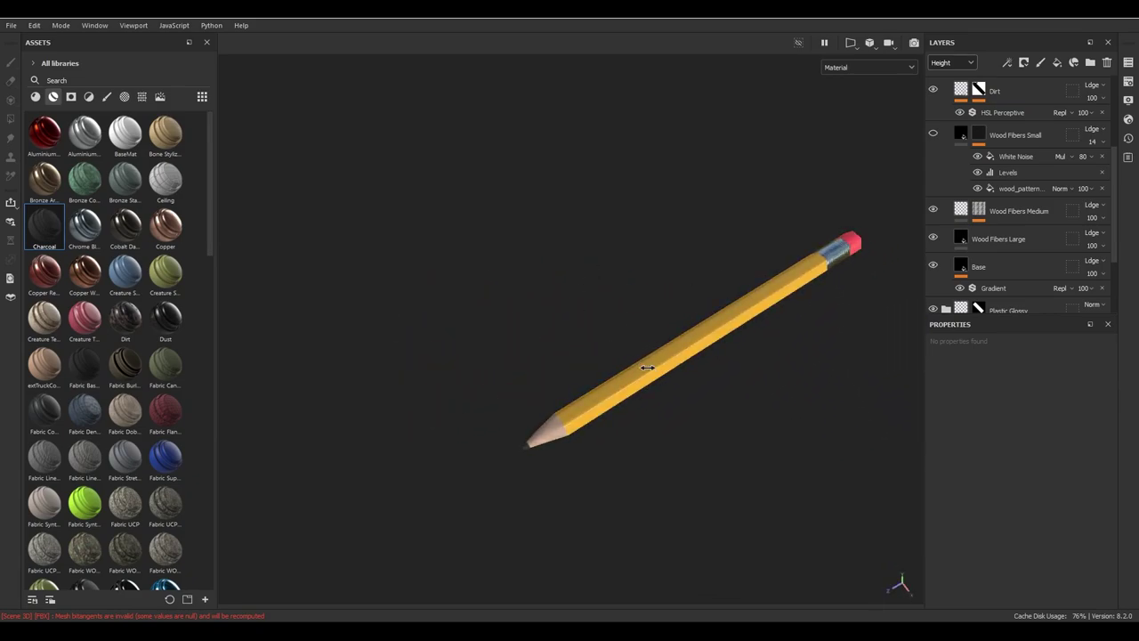
{"action": "middle_click_drag", "start_coordinate": [644, 365], "coordinate": [557, 379], "text": "alt"}
{"action": "scroll", "coordinate": [1024, 214], "scroll_direction": "up", "scroll_amount": 3}
{"action": "scroll", "coordinate": [1024, 214], "scroll_direction": "up", "scroll_amount": 1}
- Collapse the lightWoodGrain folder so only top-level folders show in the layer stack
{"action": "left_click", "coordinate": [946, 117]}
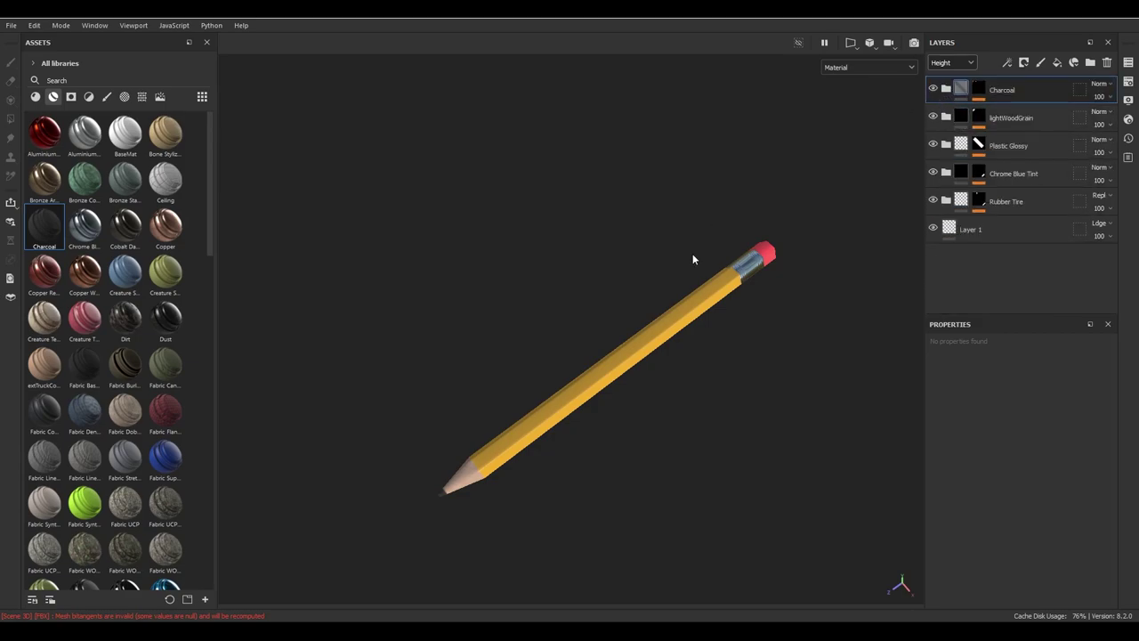
{"action": "left_click_drag", "start_coordinate": [605, 412], "coordinate": [663, 300], "text": "alt"}
{"action": "right_click_drag", "start_coordinate": [664, 299], "coordinate": [804, 365], "text": "alt"}
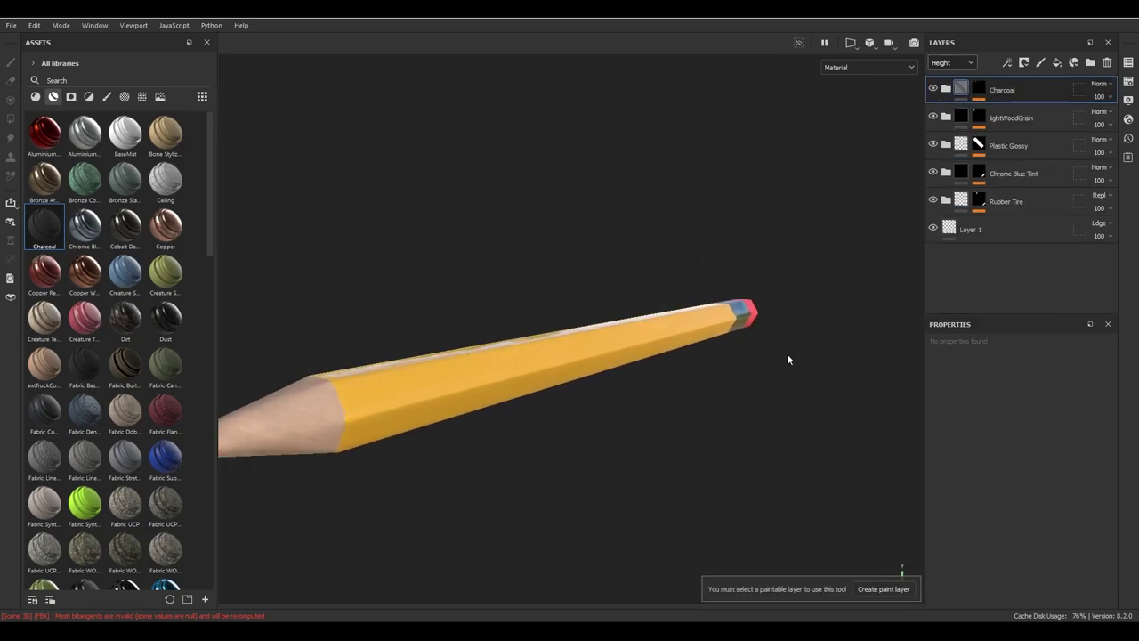
{"action": "left_click_drag", "start_coordinate": [804, 364], "coordinate": [636, 339], "text": "alt"}
- Switch to the split 2D/3D layout with F1 and inspect the tip, eraser and shading
{"action": "key", "text": "F1"}
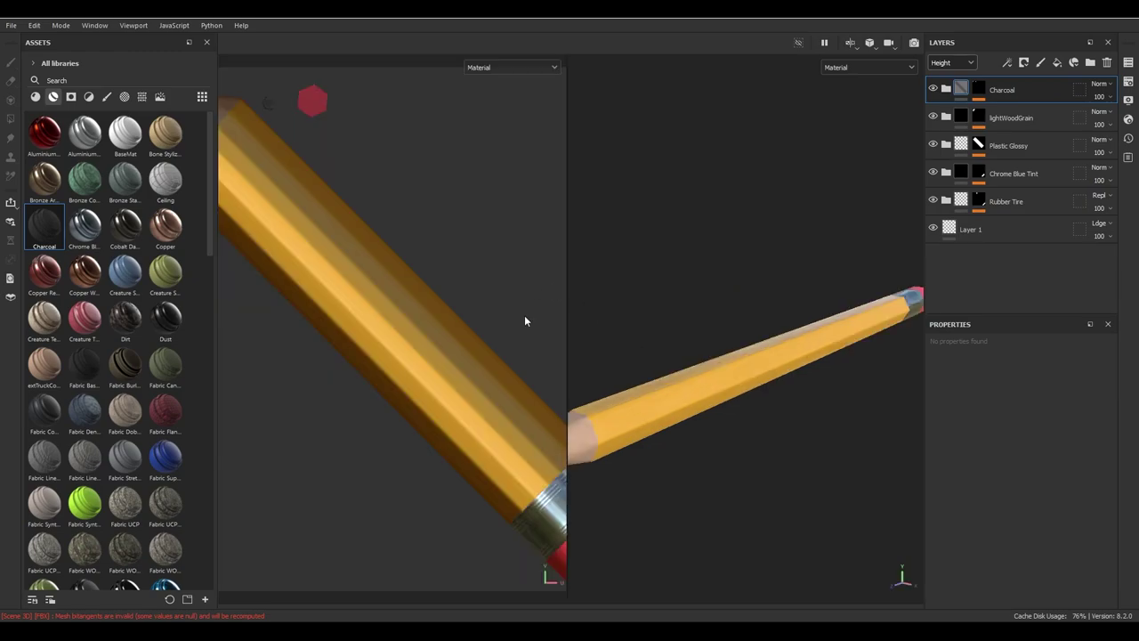
{"action": "key", "text": "f"}
{"action": "mouse_move", "coordinate": [294, 293]}
{"action": "left_mouse_down", "text": "alt"}
{"action": "mouse_move", "coordinate": [333, 297]}
{"action": "mouse_move", "coordinate": [404, 338]}
{"action": "mouse_move", "coordinate": [393, 327]}
{"action": "left_mouse_up", "text": "alt"}
{"action": "mouse_move", "coordinate": [392, 326]}
{"action": "right_mouse_down", "text": "alt"}
{"action": "mouse_move", "coordinate": [504, 371]}
{"action": "mouse_move", "coordinate": [351, 272]}
{"action": "right_mouse_up", "text": "alt"}
{"action": "mouse_move", "coordinate": [350, 272]}
{"action": "middle_mouse_down", "text": "alt"}
{"action": "mouse_move", "coordinate": [678, 509]}
{"action": "mouse_move", "coordinate": [589, 397]}
{"action": "middle_mouse_up", "text": "alt"}
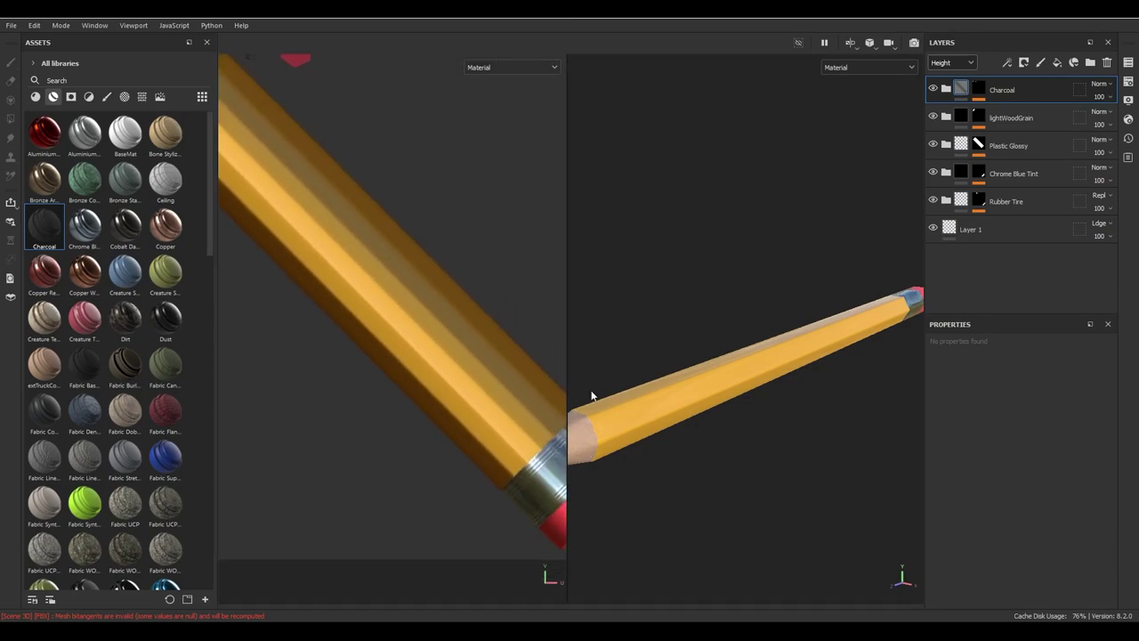
{"action": "mouse_move", "coordinate": [590, 397]}
{"action": "right_mouse_down", "text": "shift"}
{"action": "mouse_move", "coordinate": [771, 386]}
{"action": "mouse_move", "coordinate": [706, 383]}
{"action": "mouse_move", "coordinate": [754, 395]}
{"action": "right_mouse_up", "text": "shift"}
{"action": "mouse_move", "coordinate": [769, 394]}
{"action": "left_mouse_down", "text": "alt"}
{"action": "mouse_move", "coordinate": [649, 361]}
{"action": "mouse_move", "coordinate": [714, 382]}
{"action": "mouse_move", "coordinate": [715, 407]}
{"action": "mouse_move", "coordinate": [741, 403]}
{"action": "left_mouse_up", "text": "alt"}
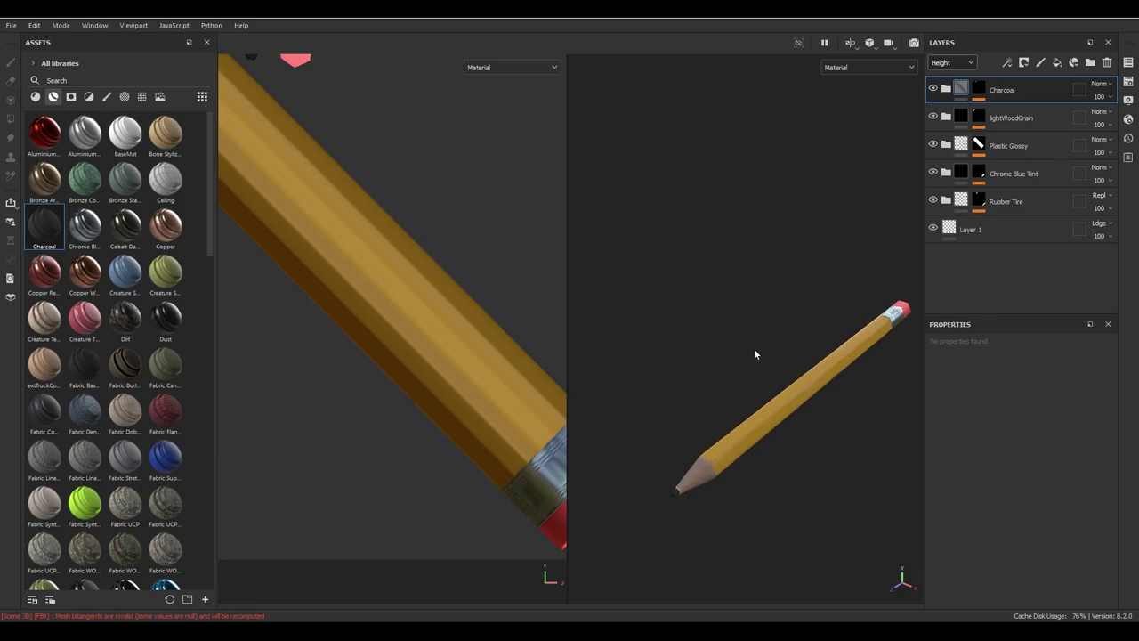
{"action": "mouse_move", "coordinate": [756, 306]}
{"action": "right_mouse_down", "text": "shift"}
{"action": "mouse_move", "coordinate": [732, 300]}
{"action": "mouse_move", "coordinate": [872, 323]}
{"action": "right_mouse_up", "text": "shift"}
{"action": "mouse_move", "coordinate": [559, 257]}
{"action": "middle_mouse_down", "text": "alt"}
{"action": "mouse_move", "coordinate": [477, 339]}
{"action": "mouse_move", "coordinate": [539, 285]}
{"action": "middle_mouse_up", "text": "alt"}
{"action": "mouse_move", "coordinate": [544, 283]}
{"action": "right_mouse_down", "text": "shift"}
{"action": "mouse_move", "coordinate": [732, 280]}
{"action": "mouse_move", "coordinate": [792, 298]}
{"action": "mouse_move", "coordinate": [716, 289]}
{"action": "mouse_move", "coordinate": [762, 302]}
{"action": "right_mouse_up", "text": "shift"}
{"action": "mouse_move", "coordinate": [373, 401]}
{"action": "middle_mouse_down", "text": "alt"}
{"action": "mouse_move", "coordinate": [262, 237]}
{"action": "mouse_move", "coordinate": [423, 294]}
{"action": "mouse_move", "coordinate": [358, 294]}
{"action": "middle_mouse_up", "text": "alt"}
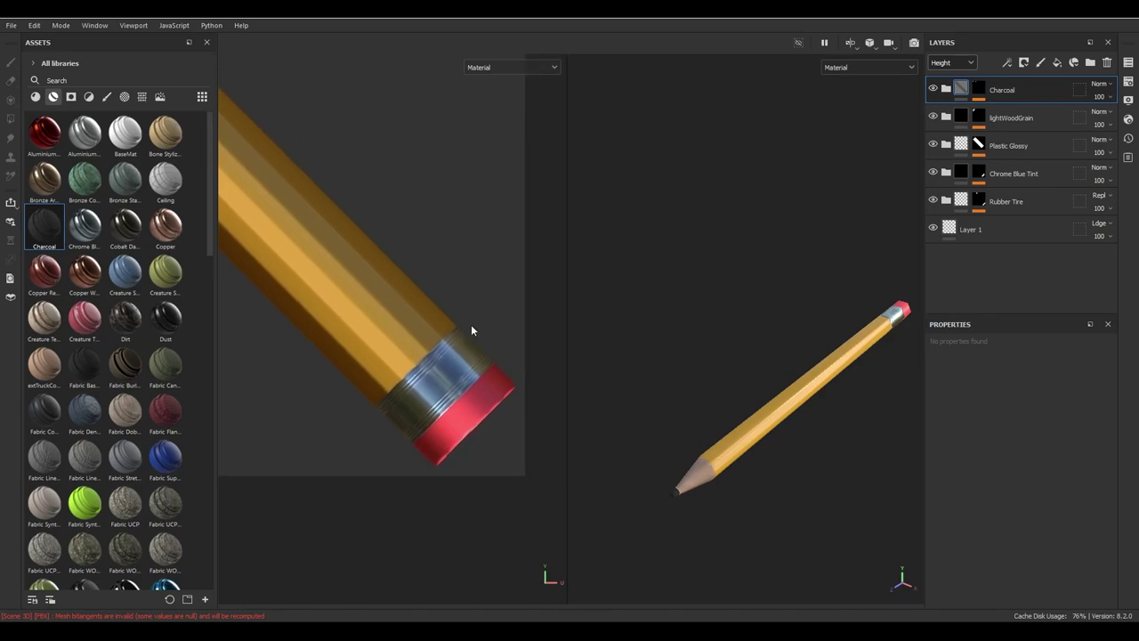
- Return to the single 3D view with F2 and re-frame the pencil larger
{"action": "key", "text": "F2"}
{"action": "right_click_drag", "start_coordinate": [515, 429], "coordinate": [850, 442], "text": "alt"}
{"action": "mouse_move", "coordinate": [851, 442]}
{"action": "left_mouse_down", "text": "alt"}
{"action": "mouse_move", "coordinate": [666, 376]}
{"action": "mouse_move", "coordinate": [763, 445]}
{"action": "mouse_move", "coordinate": [631, 348]}
{"action": "mouse_move", "coordinate": [588, 368]}
{"action": "mouse_move", "coordinate": [589, 399]}
{"action": "left_mouse_up", "text": "alt"}
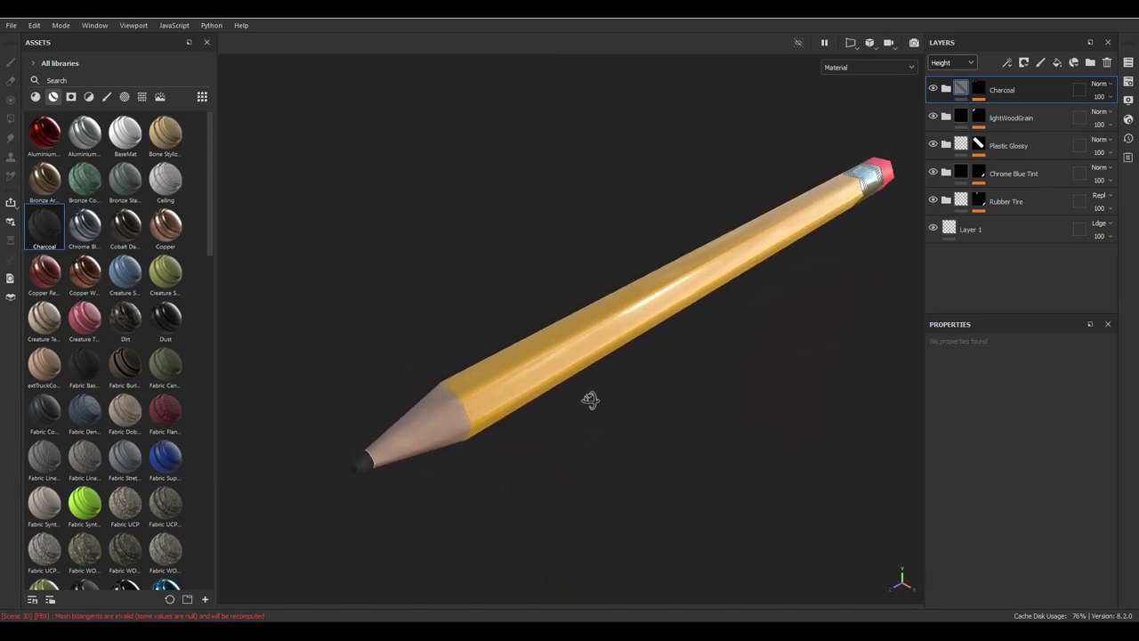
{"action": "key", "text": "alt+Tab"}
{"action": "scroll", "coordinate": [592, 386], "scroll_direction": "up", "scroll_amount": 5}
{"action": "scroll", "coordinate": [623, 355], "scroll_direction": "down", "scroll_amount": 3}
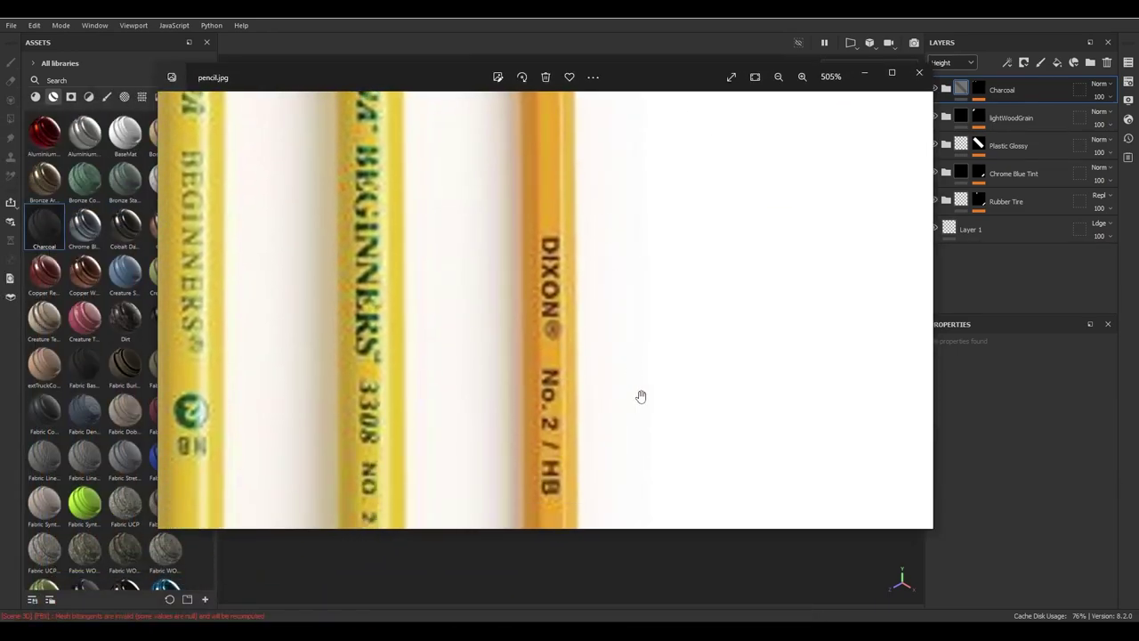
{"action": "left_click_drag", "start_coordinate": [581, 447], "coordinate": [608, 218]}
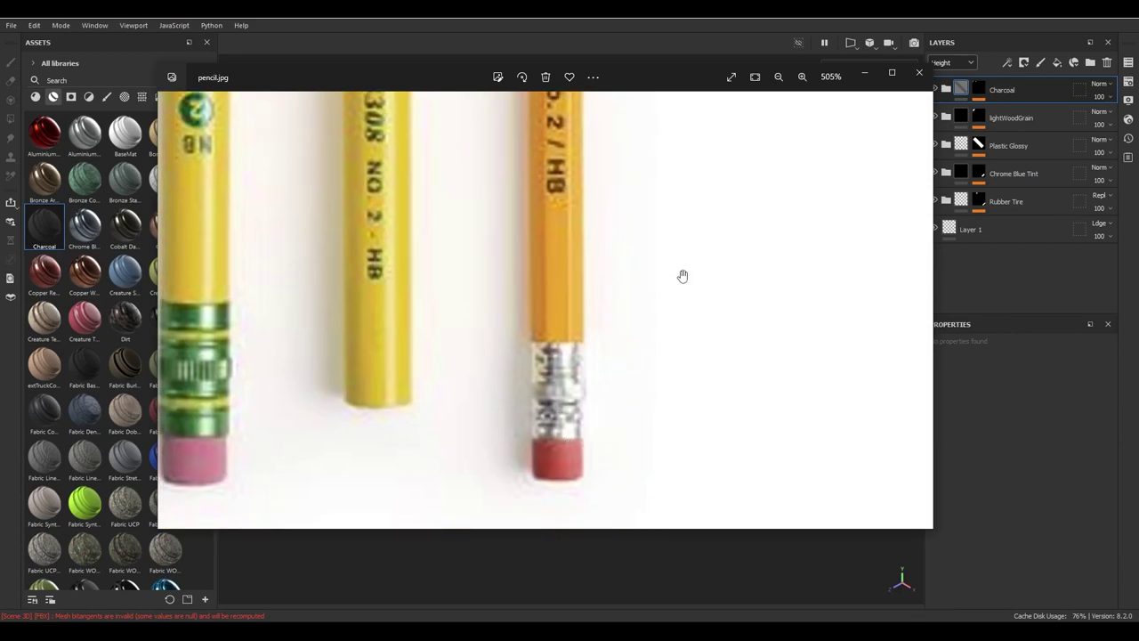
{"action": "left_click_drag", "start_coordinate": [667, 83], "coordinate": [0, 98]}
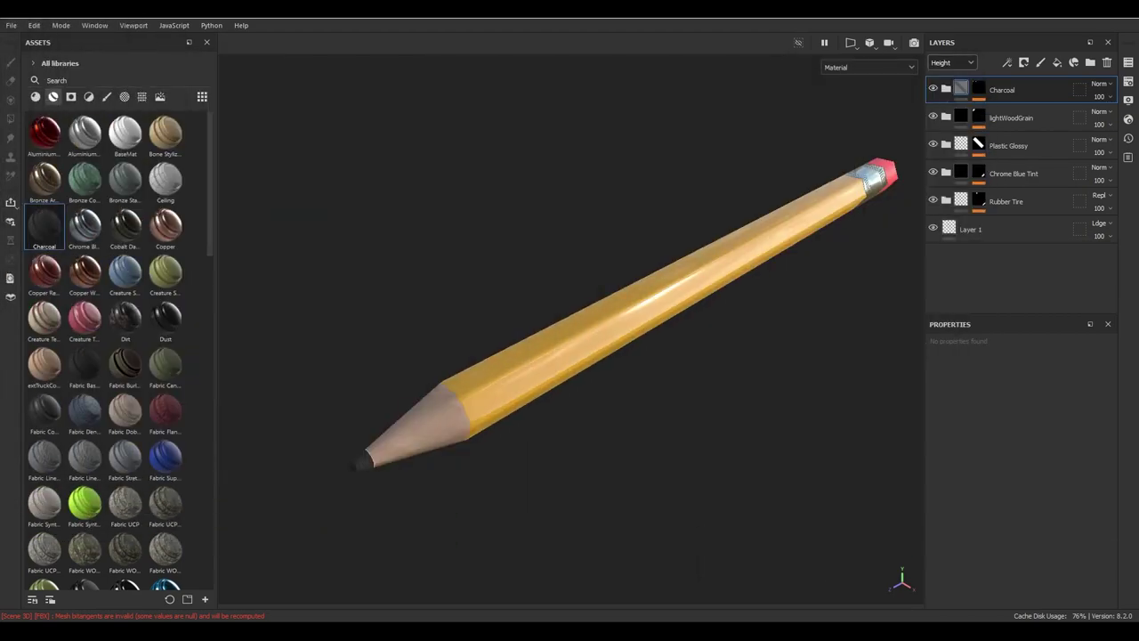
- Add a new fill layer on top of the stack named 'Lettering'
{"action": "mouse_move", "coordinate": [649, 331]}
{"action": "left_mouse_down", "text": "alt"}
{"action": "mouse_move", "coordinate": [600, 310]}
{"action": "mouse_move", "coordinate": [557, 312]}
{"action": "mouse_move", "coordinate": [725, 372]}
{"action": "mouse_move", "coordinate": [592, 374]}
{"action": "mouse_move", "coordinate": [679, 368]}
{"action": "mouse_move", "coordinate": [674, 350]}
{"action": "left_mouse_up", "text": "alt"}
{"action": "scroll", "coordinate": [568, 325], "scroll_direction": "up", "scroll_amount": 3}
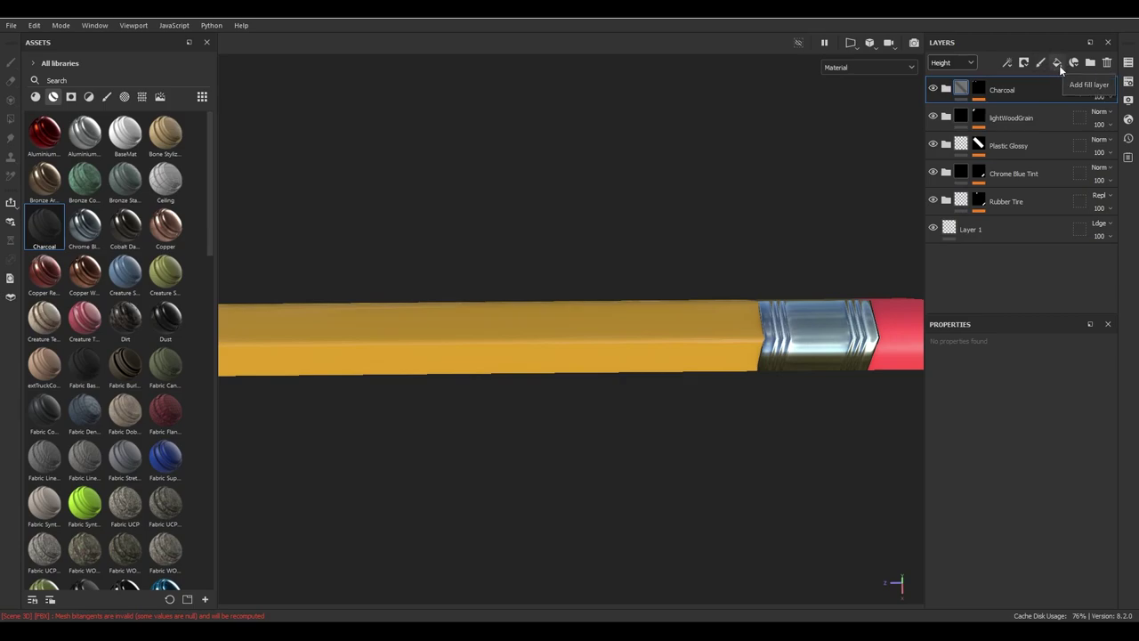
{"action": "left_click", "coordinate": [1058, 63]}
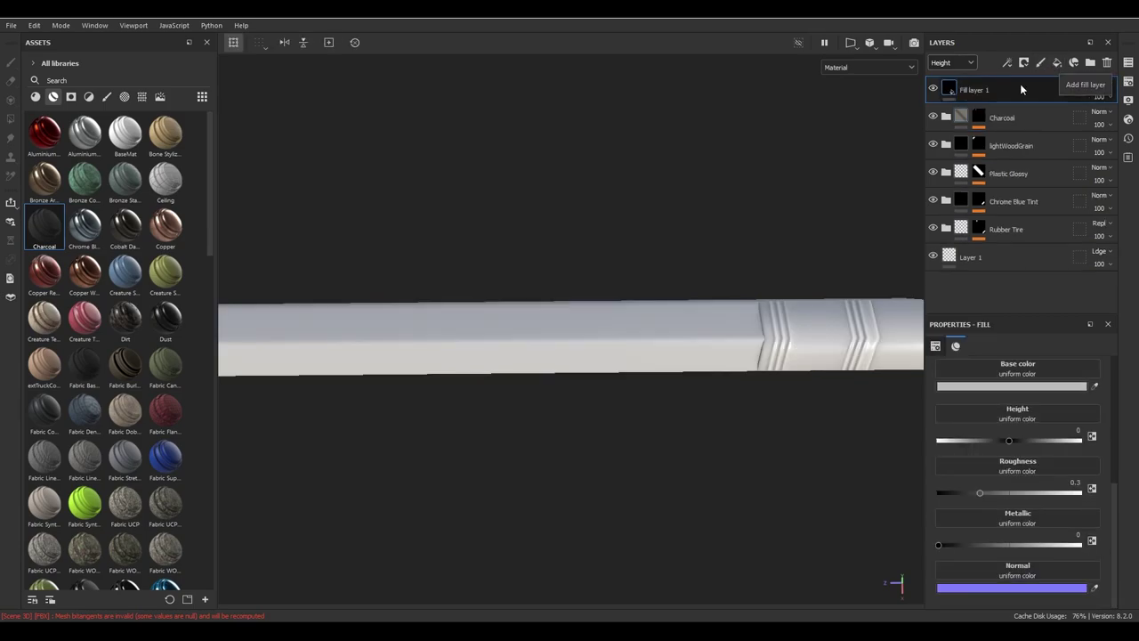
{"action": "double_click", "coordinate": [972, 93]}
{"action": "type", "text": "Lettering"}
{"action": "key", "text": "Return"}
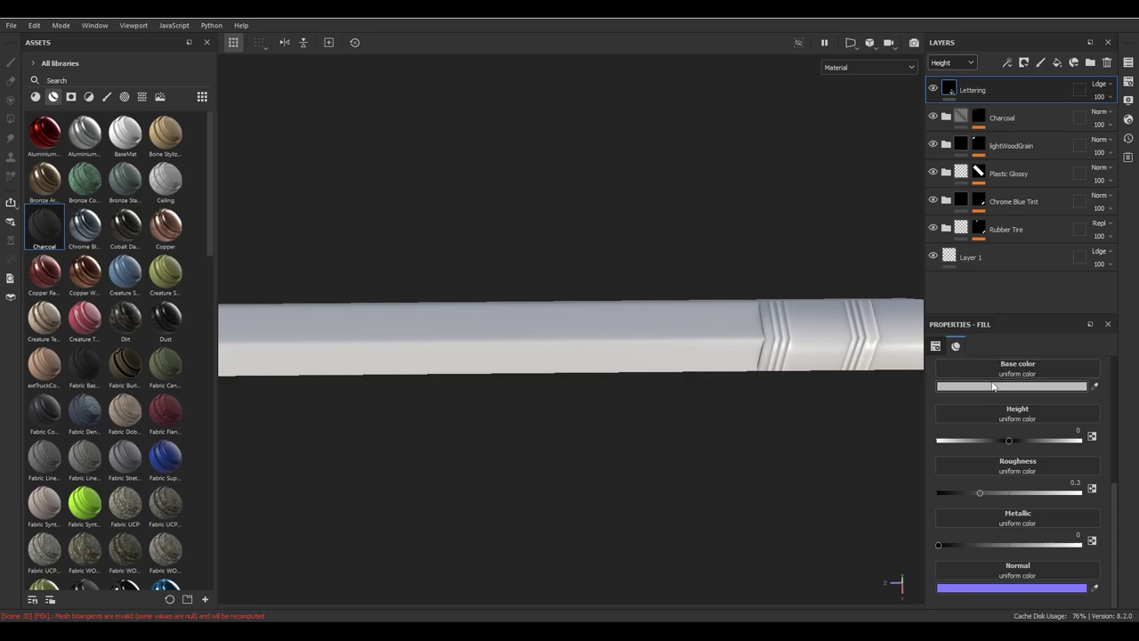
- Keep only the colour channel and set the Lettering base colour to pure black
{"action": "scroll", "coordinate": [990, 385], "scroll_direction": "up", "scroll_amount": 2}
{"action": "left_click", "coordinate": [948, 390]}
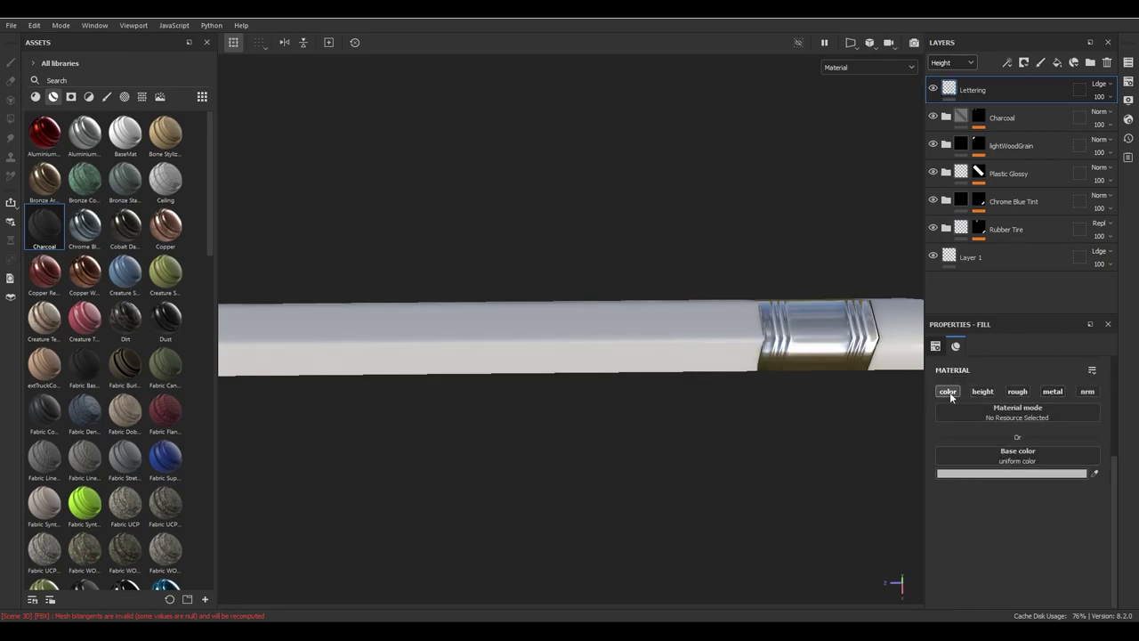
{"action": "left_click", "coordinate": [1022, 474]}
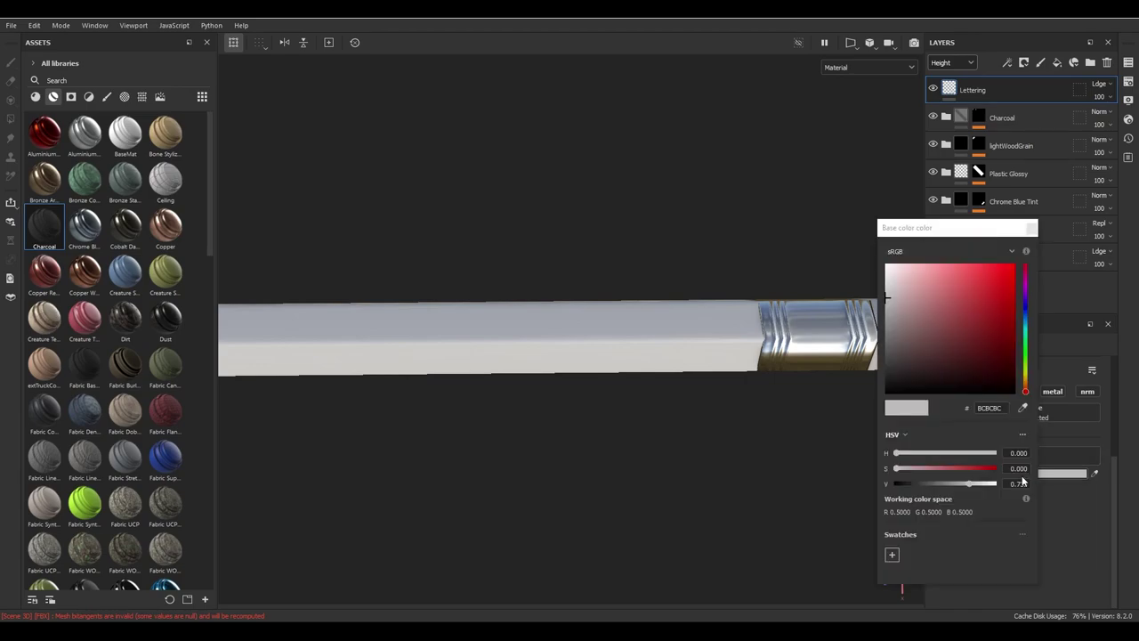
{"action": "left_click_drag", "start_coordinate": [968, 483], "coordinate": [890, 481]}
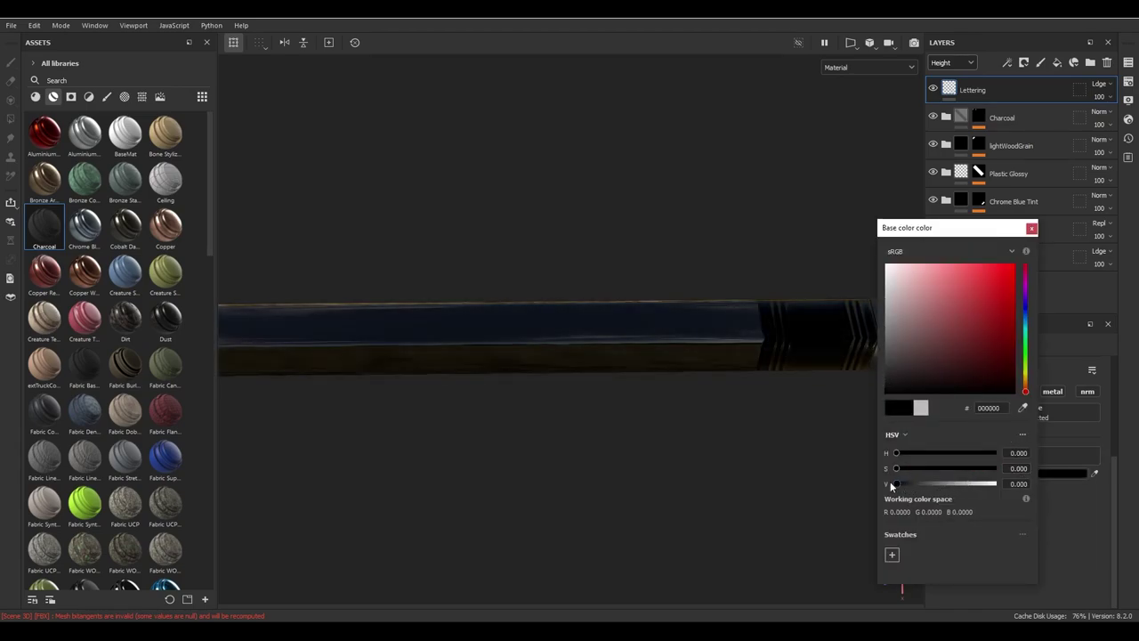
{"action": "left_click", "coordinate": [1032, 227]}
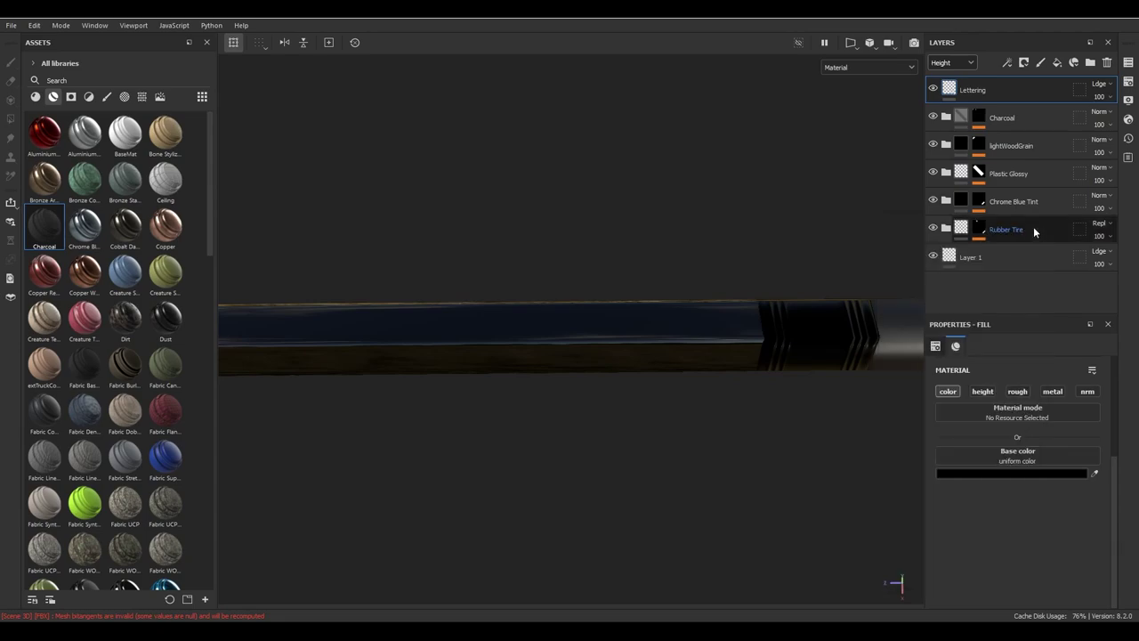
- Enable roughness at 0.7347, metallic at 0, and height at -0.0531 on Lettering
{"action": "left_click", "coordinate": [1016, 391]}
{"action": "mouse_move", "coordinate": [668, 320]}
{"action": "left_mouse_down", "text": "alt"}
{"action": "mouse_move", "coordinate": [662, 374]}
{"action": "mouse_move", "coordinate": [762, 381]}
{"action": "left_mouse_up", "text": "alt"}
{"action": "right_click_drag", "start_coordinate": [762, 380], "coordinate": [685, 370], "text": "alt"}
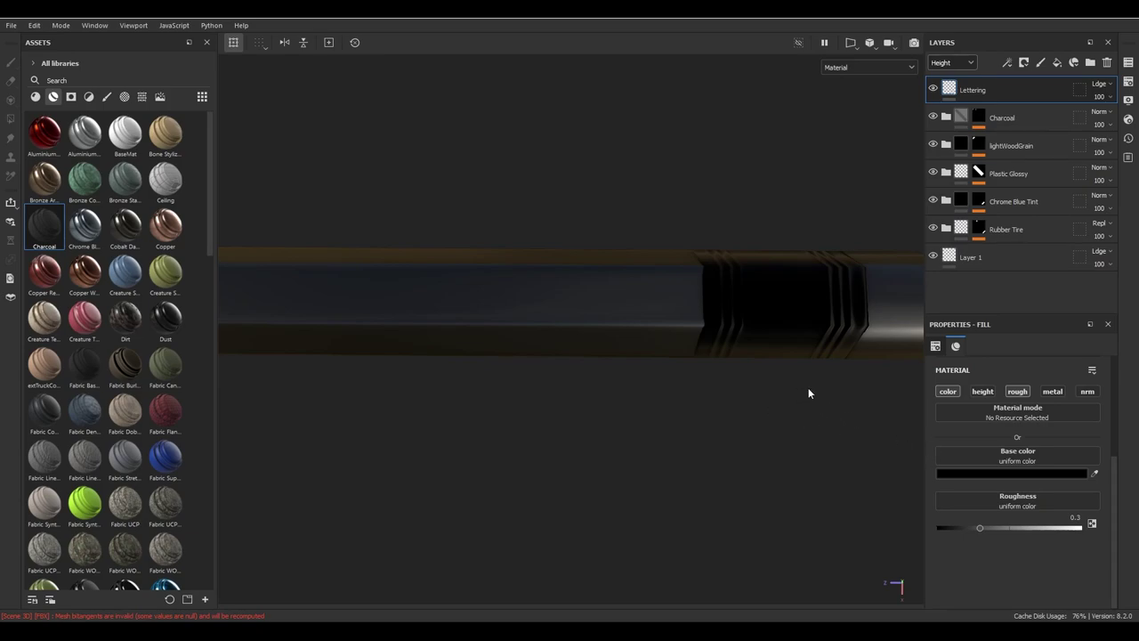
{"action": "left_click_drag", "start_coordinate": [978, 529], "coordinate": [1045, 532]}
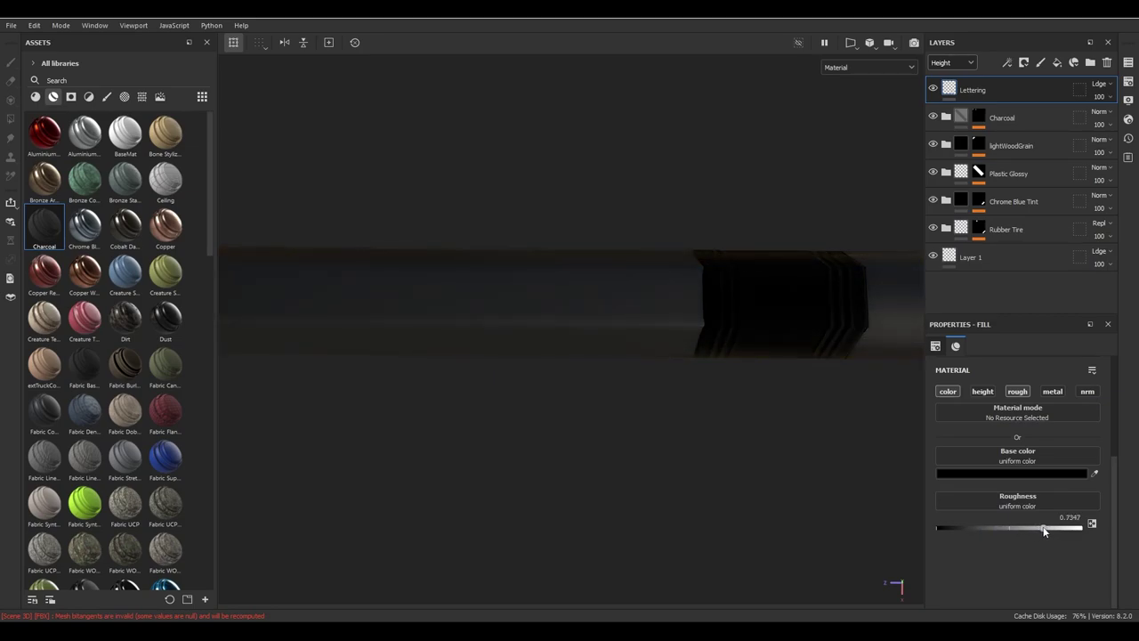
{"action": "left_click", "coordinate": [1049, 393]}
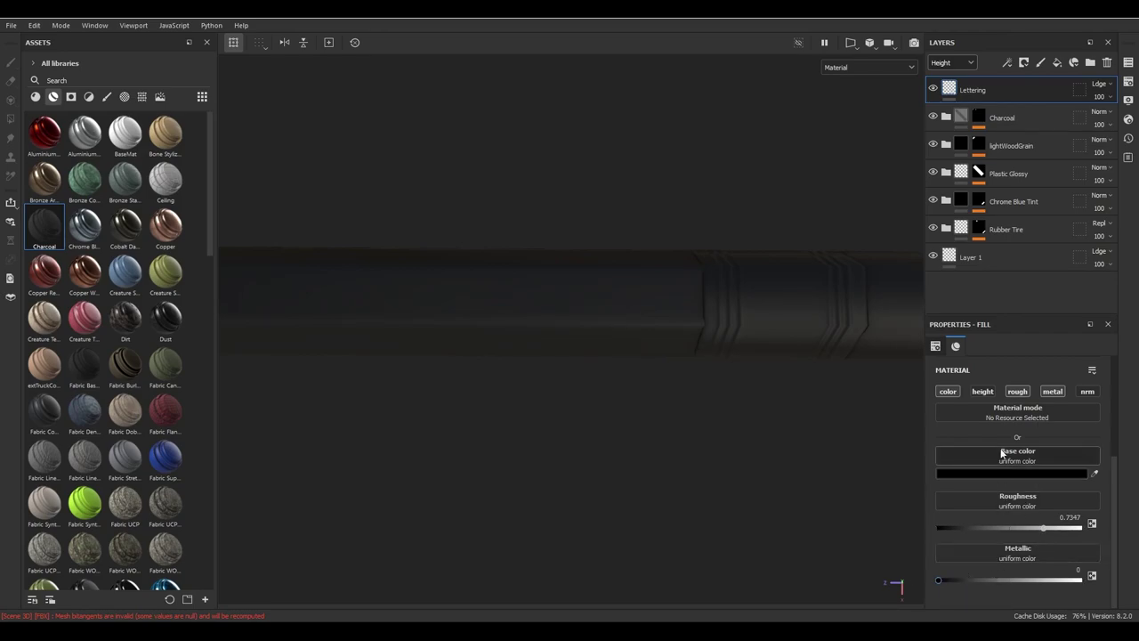
{"action": "left_click", "coordinate": [985, 394]}
{"action": "left_click_drag", "start_coordinate": [1007, 528], "coordinate": [1006, 528]}
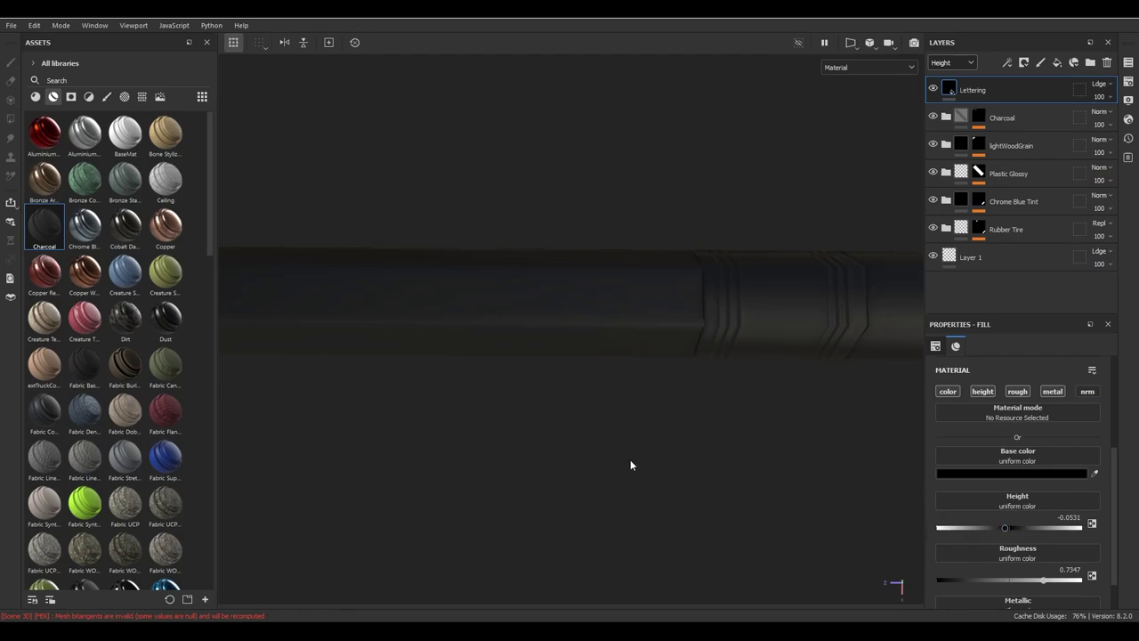
{"action": "left_click_drag", "start_coordinate": [649, 440], "coordinate": [704, 312], "text": "alt"}
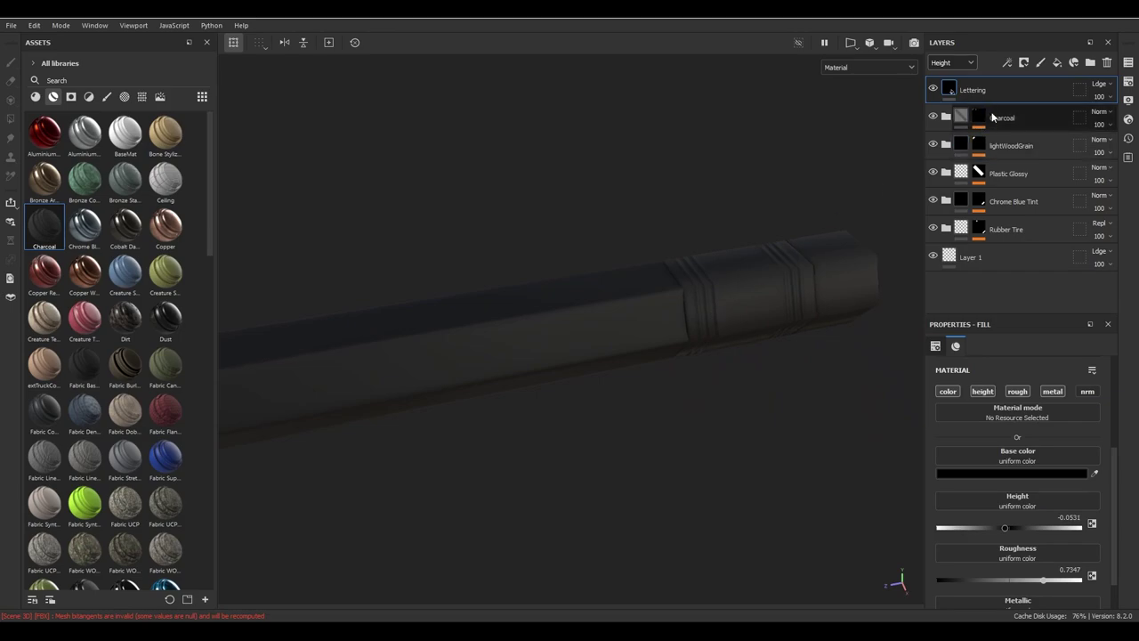
- Give the Lettering layer a black mask and add a Paint effect to that mask
{"action": "left_click", "coordinate": [1024, 64]}
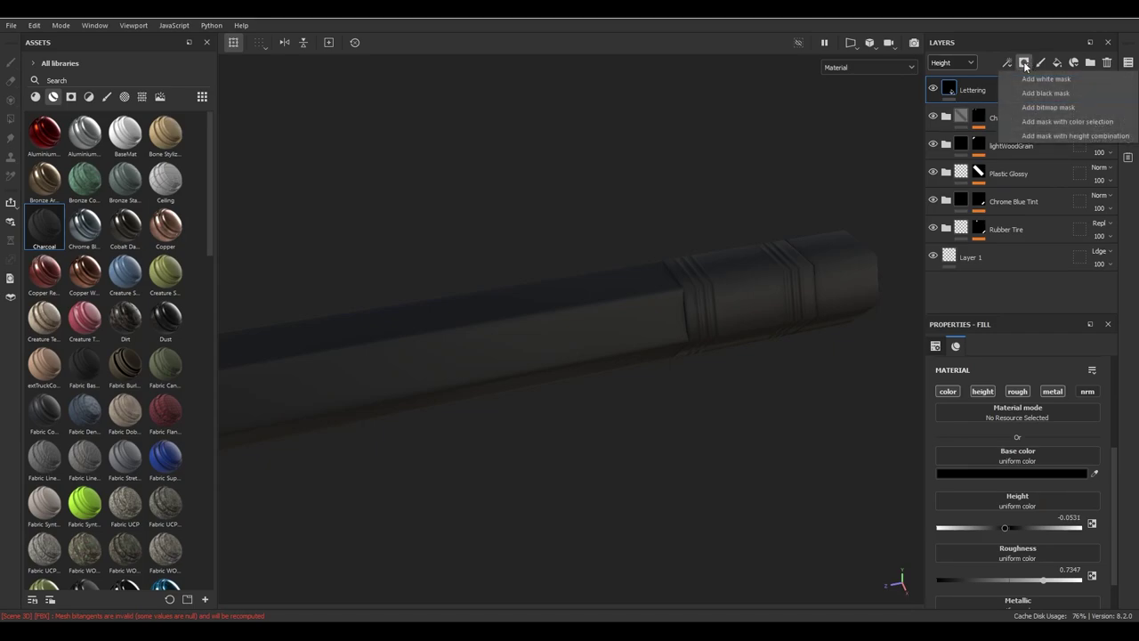
{"action": "left_click", "coordinate": [1060, 92]}
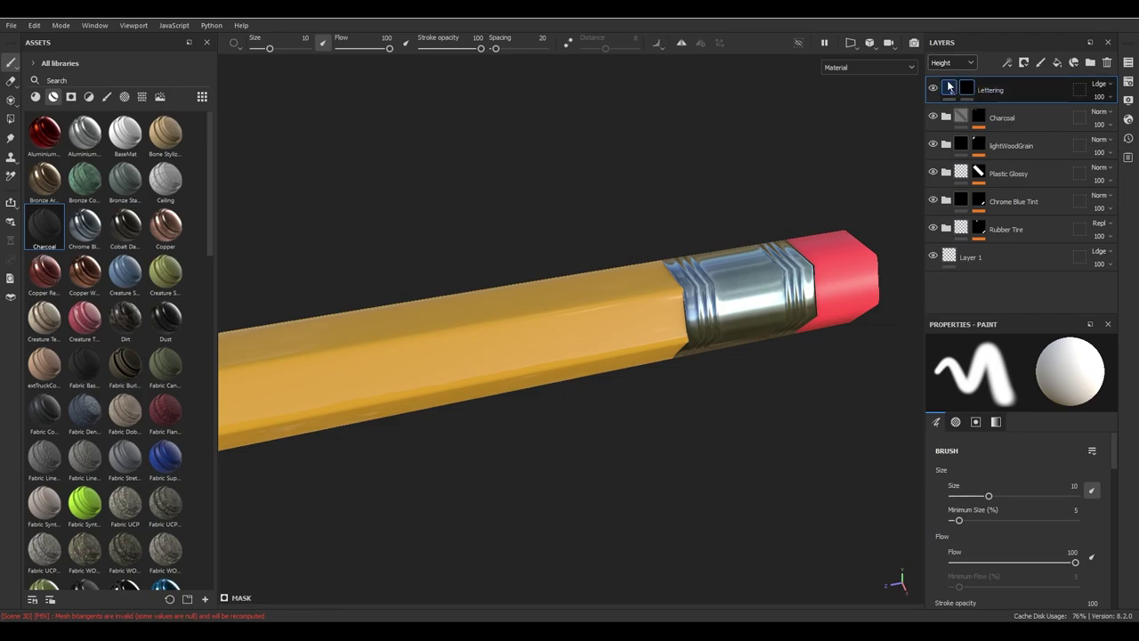
{"action": "left_click", "coordinate": [966, 91]}
{"action": "left_click", "coordinate": [1007, 63]}
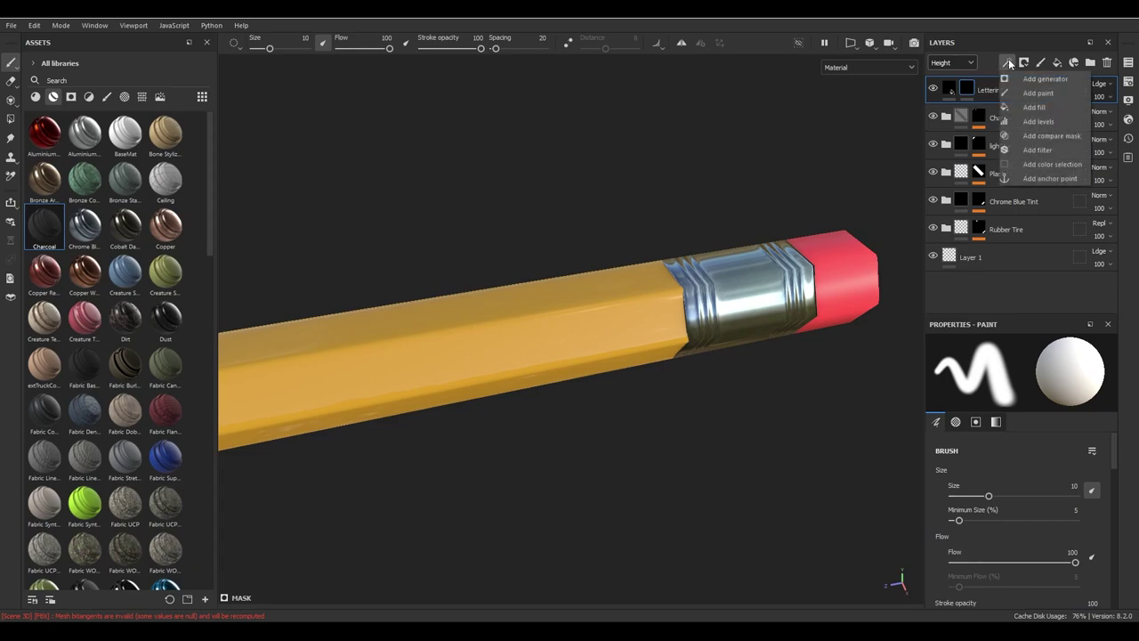
{"action": "left_click", "coordinate": [1037, 94]}
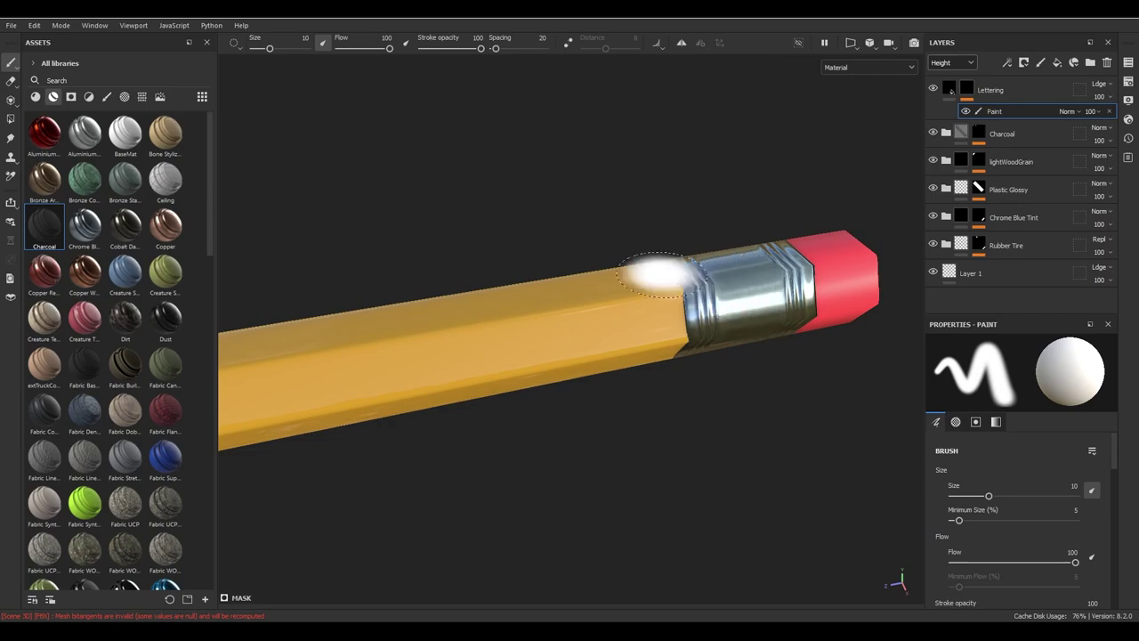
- Search assets for 'font' across all categories and preview fonts like Font Almendra and Font Dancing Script
{"action": "left_click", "coordinate": [73, 80]}
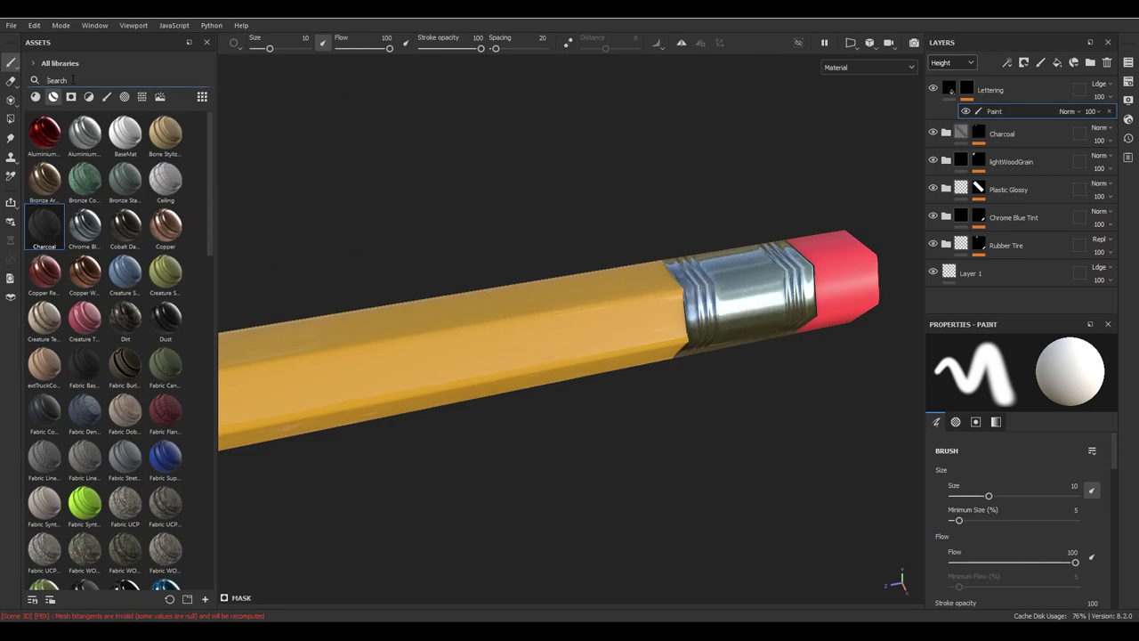
{"action": "type", "text": "font"}
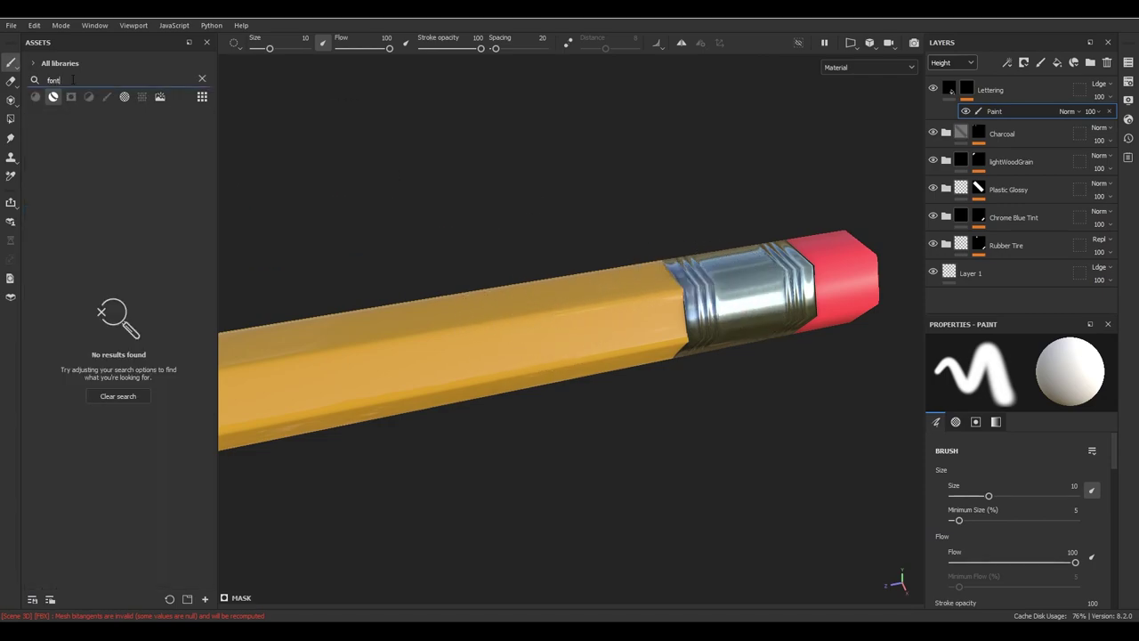
{"action": "left_click", "coordinate": [53, 96]}
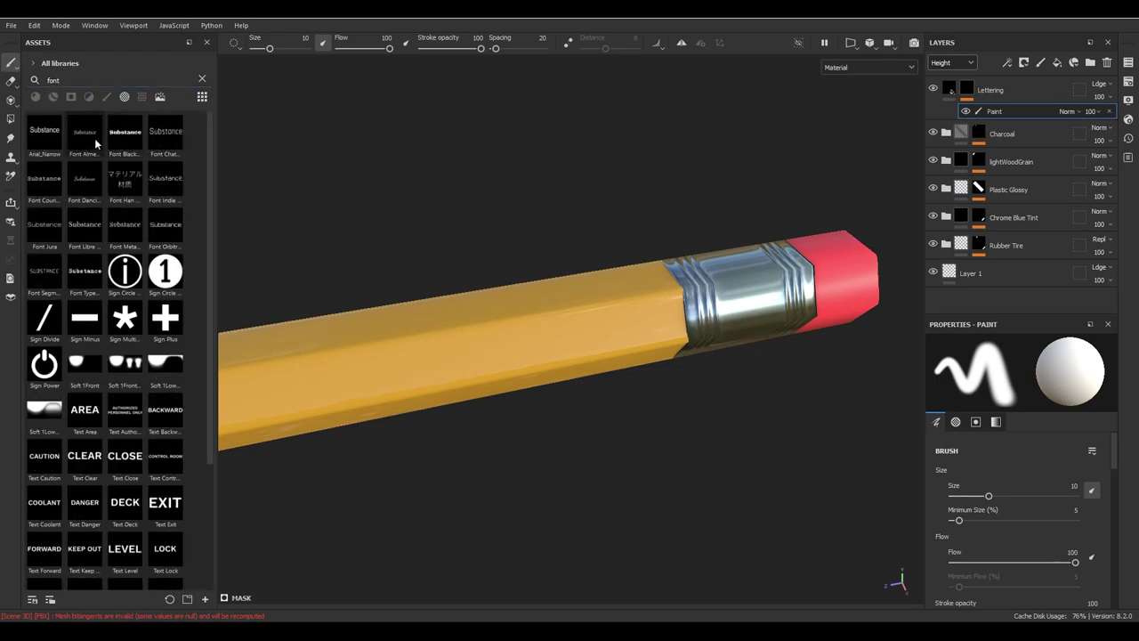
{"action": "mouse_move", "coordinate": [88, 139]}
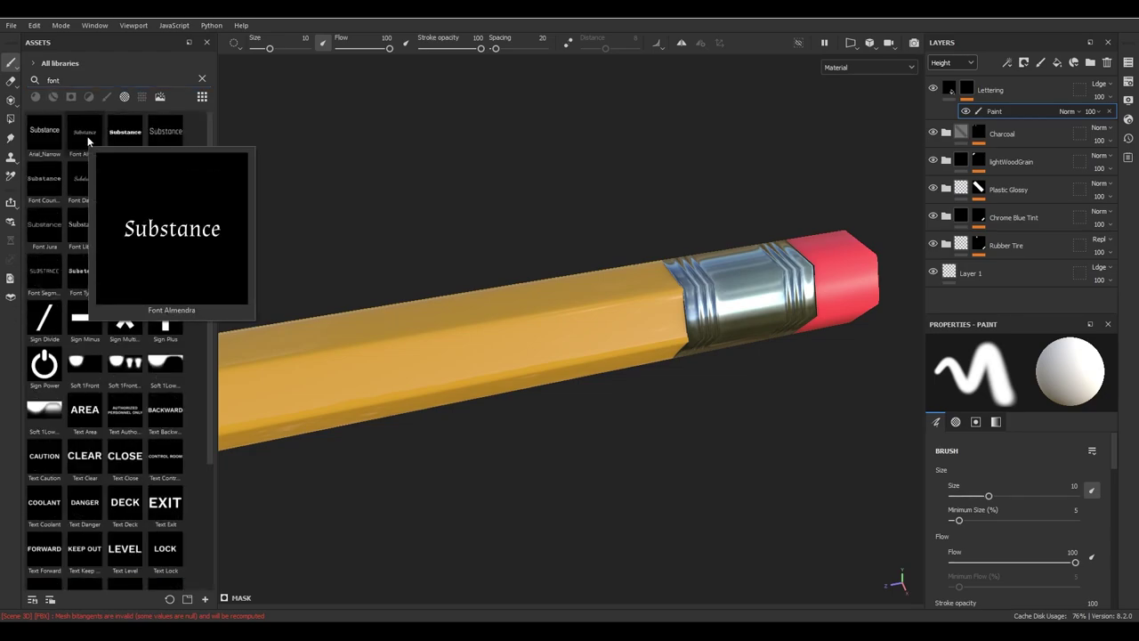
{"action": "mouse_move", "coordinate": [126, 133]}
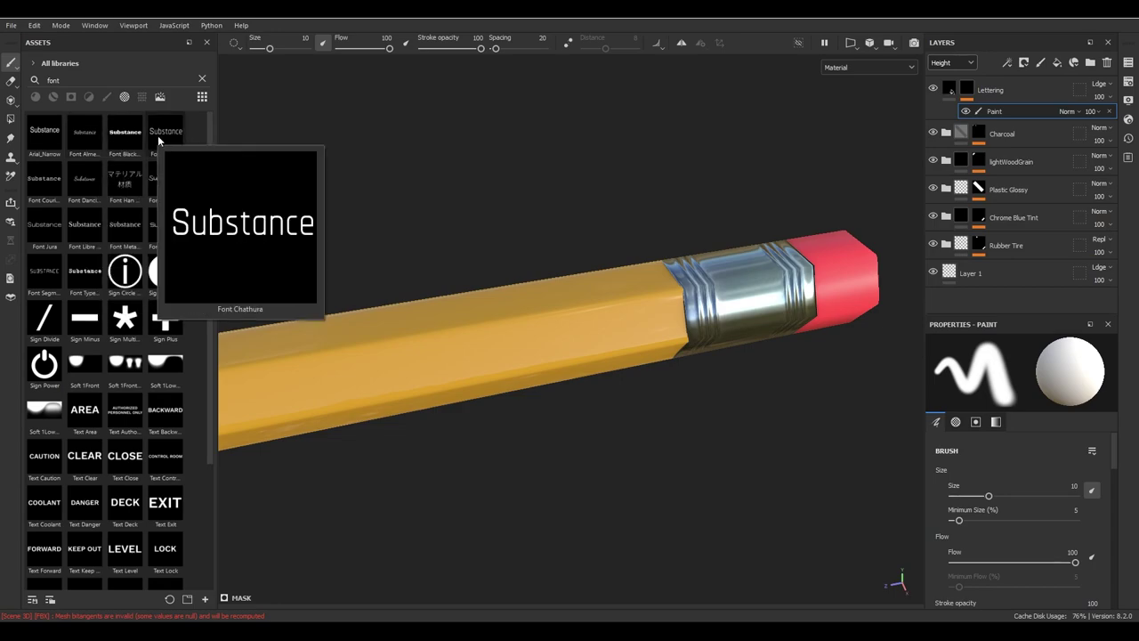
{"action": "mouse_move", "coordinate": [48, 184]}
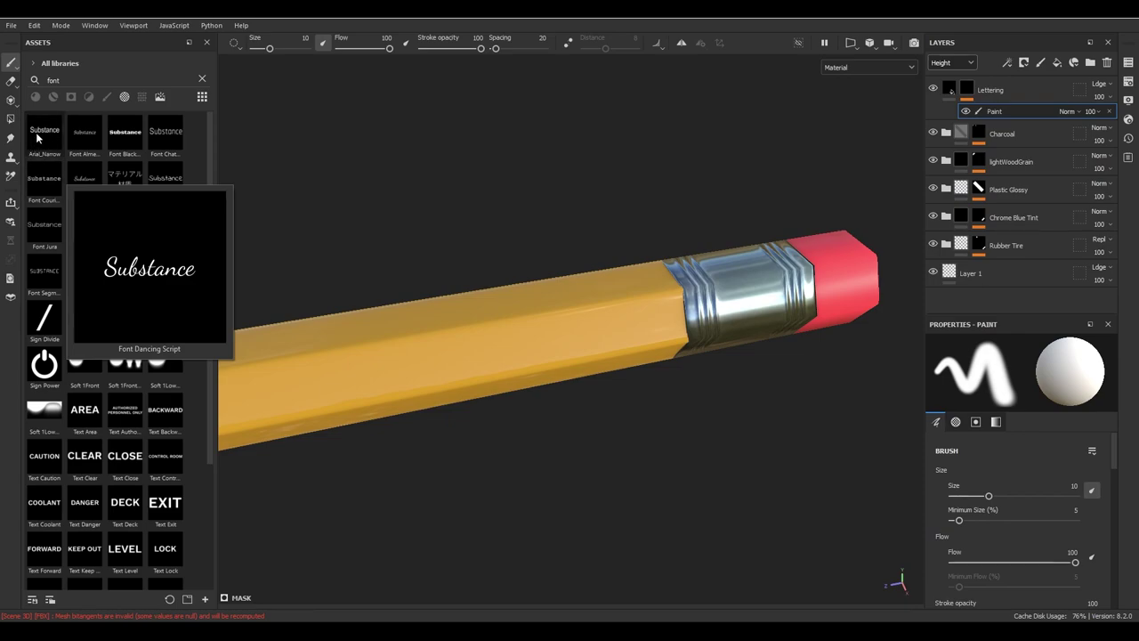
{"action": "mouse_move", "coordinate": [37, 138]}
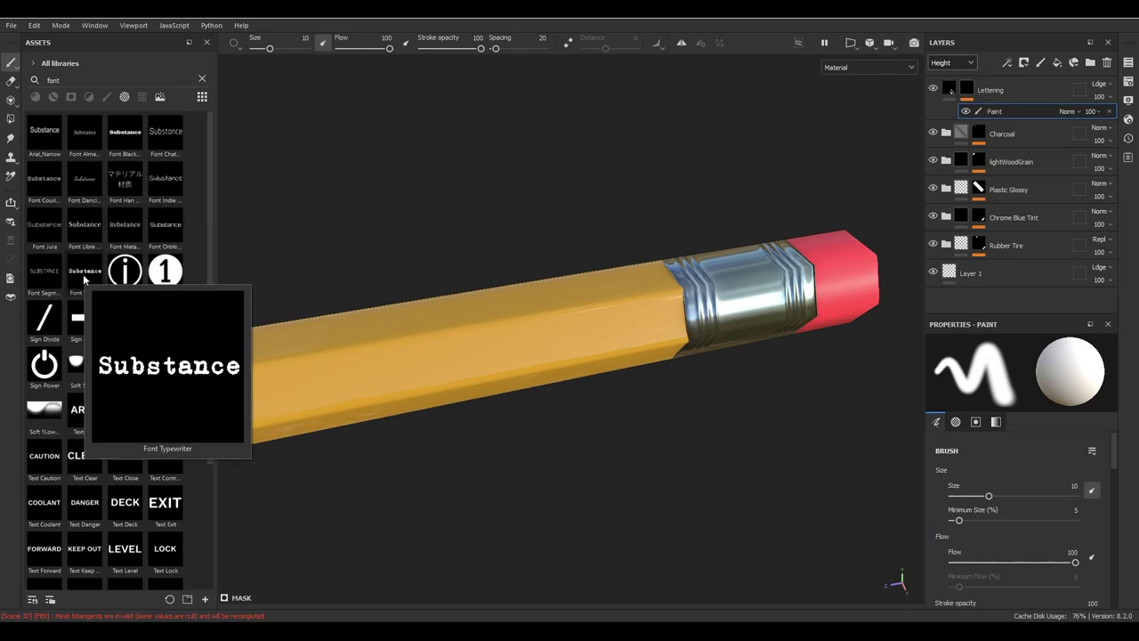
- Choose the Font Jura stamp and change its text to 'DIXON'
{"action": "left_click", "coordinate": [44, 222]}
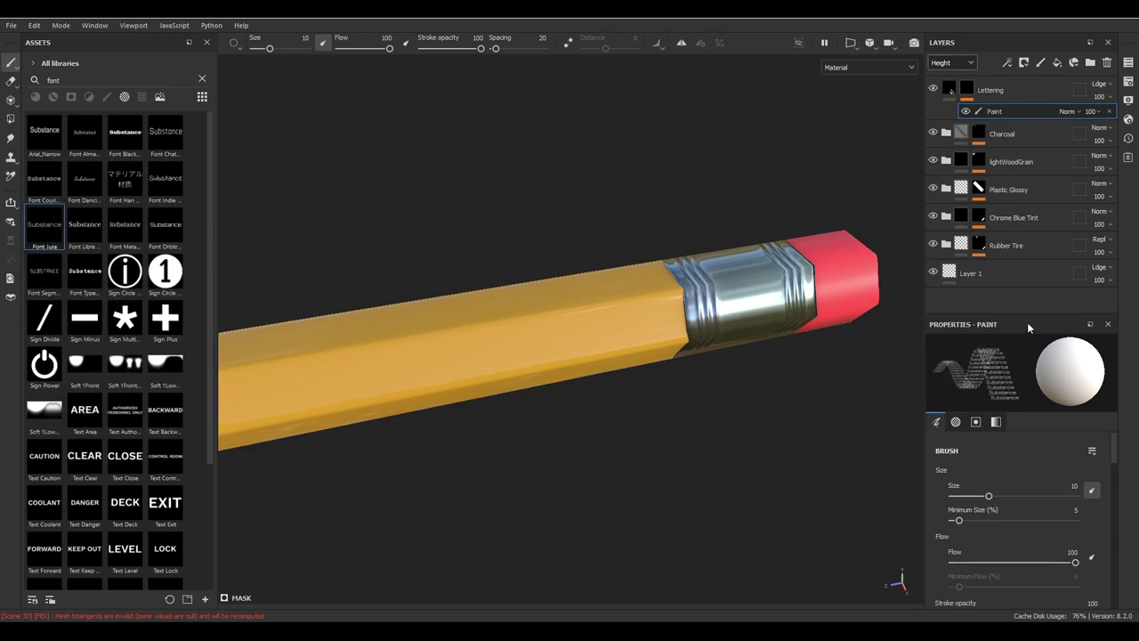
{"action": "left_click_drag", "start_coordinate": [1021, 314], "coordinate": [1021, 254]}
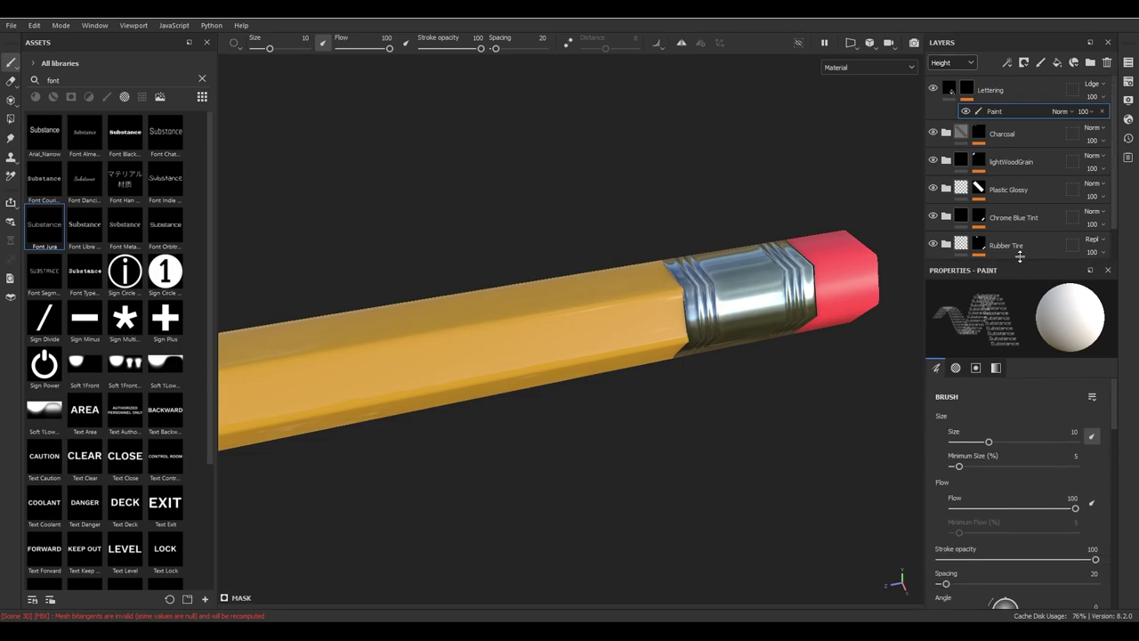
{"action": "scroll", "coordinate": [1055, 484], "scroll_direction": "down", "scroll_amount": 5}
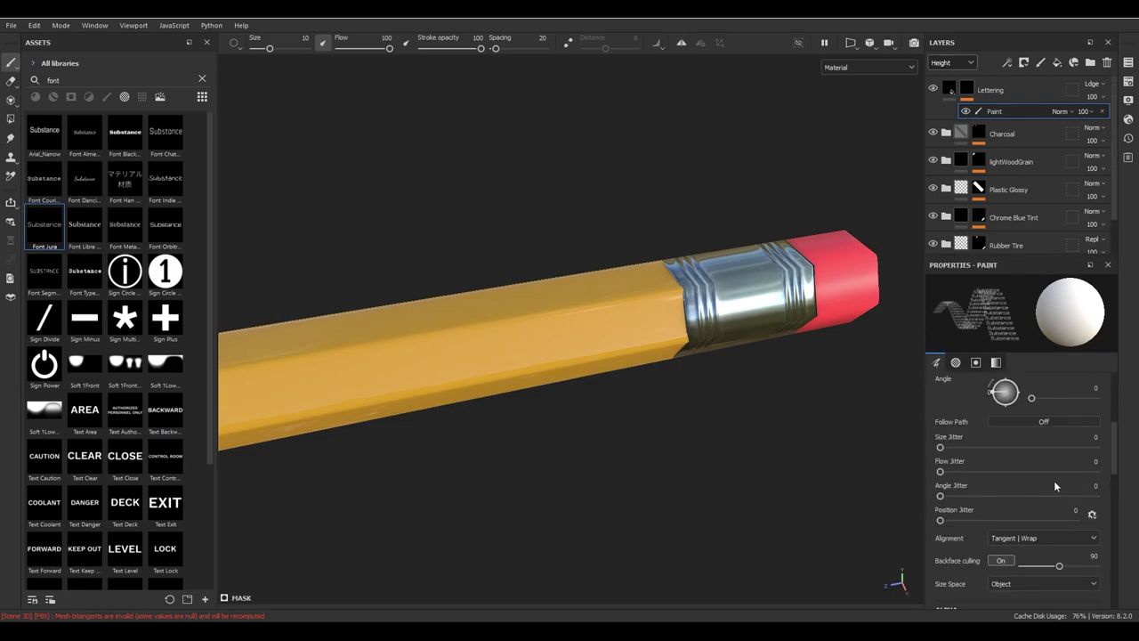
{"action": "scroll", "coordinate": [1004, 484], "scroll_direction": "down", "scroll_amount": 2}
{"action": "scroll", "coordinate": [1008, 483], "scroll_direction": "down", "scroll_amount": 2}
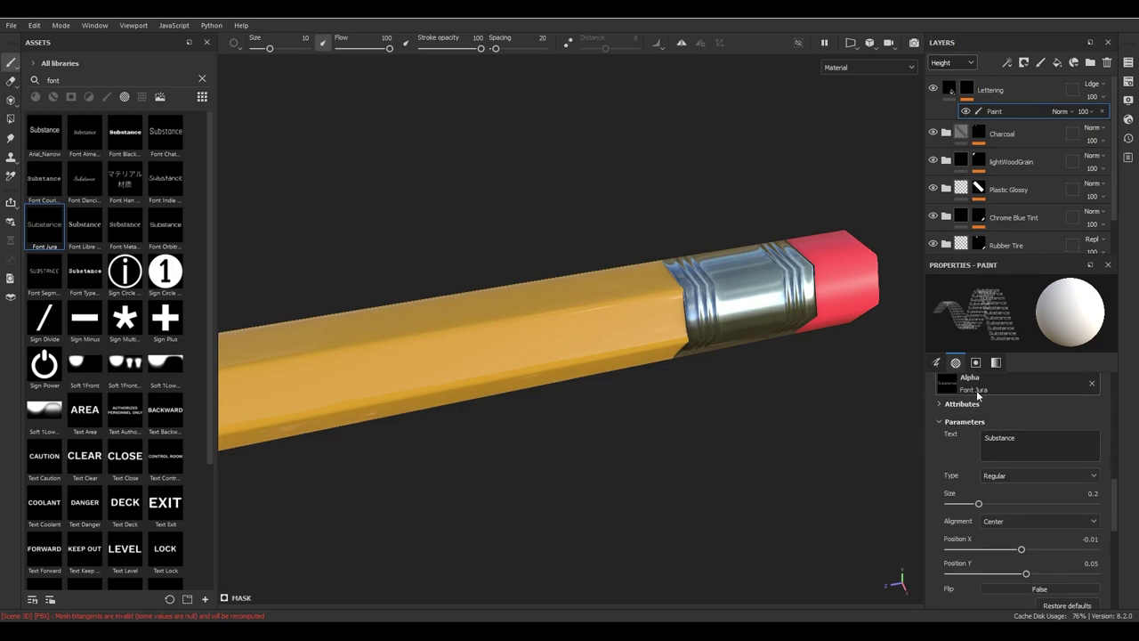
{"action": "double_click", "coordinate": [968, 437]}
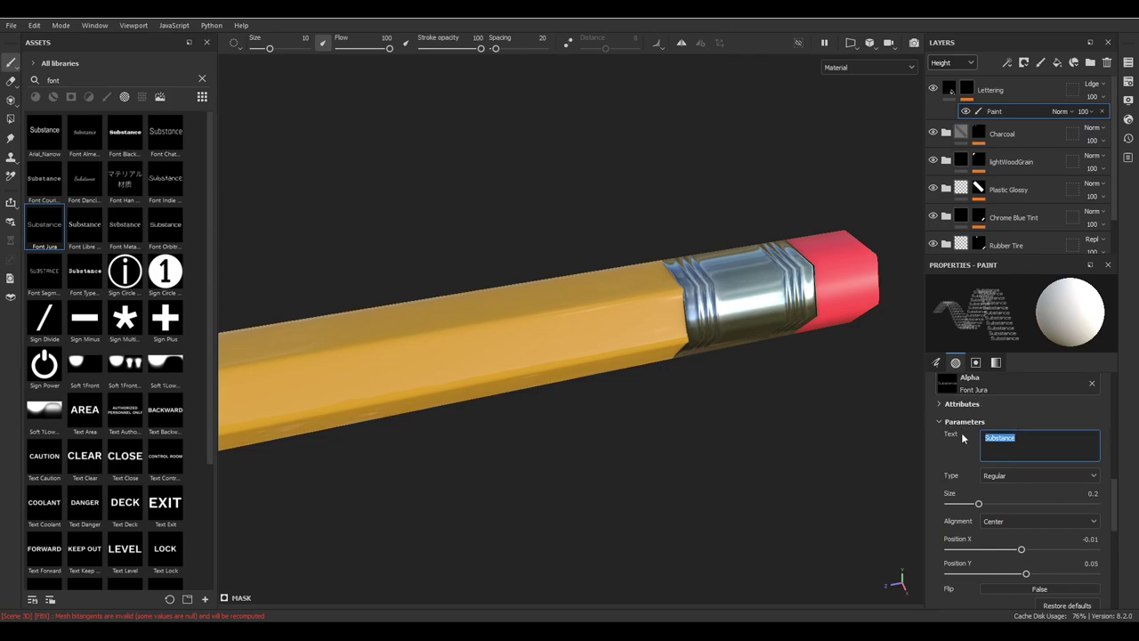
{"action": "type", "text": "D"}
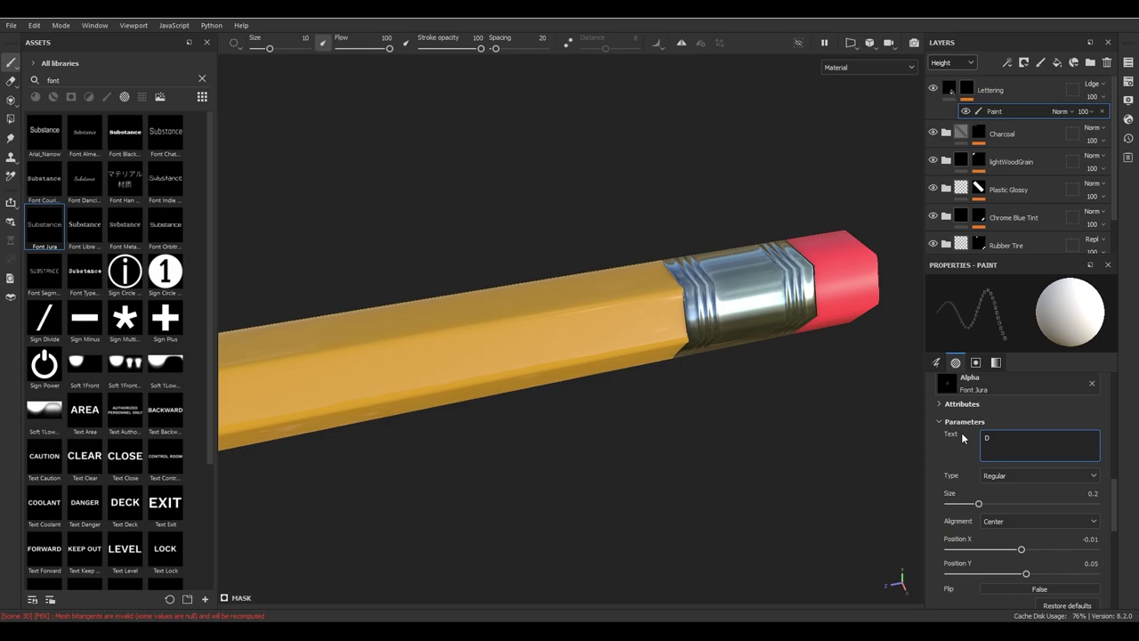
{"action": "type", "text": "IXON"}
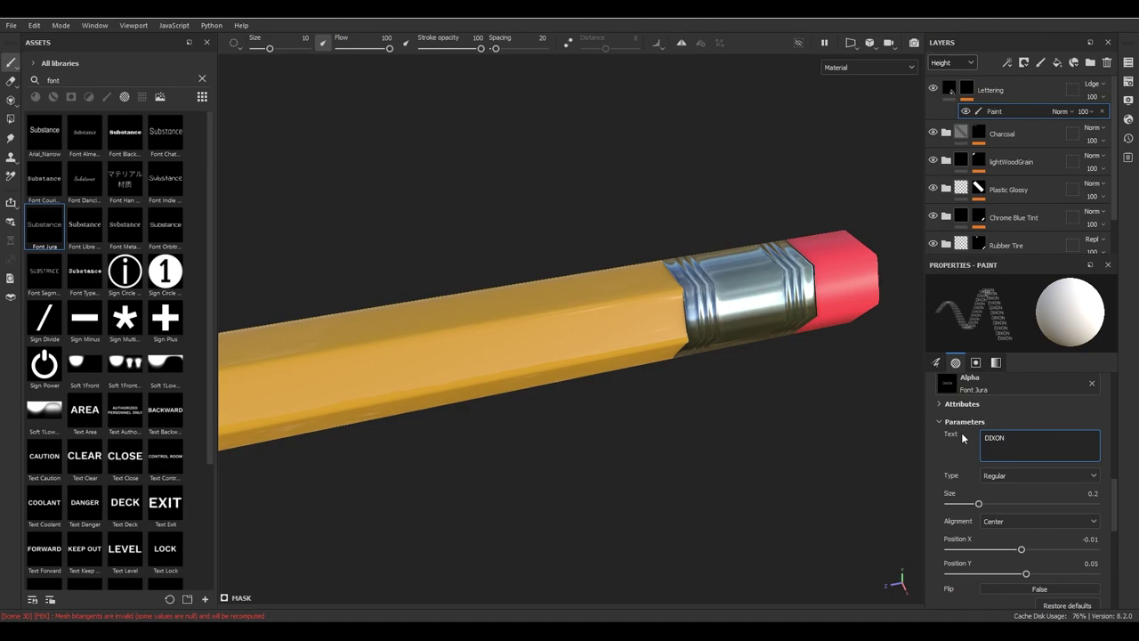
- Set the DIXON stamp to Bold at size 0.26, then bring up the pencil.jpg reference
{"action": "left_click_drag", "start_coordinate": [516, 338], "coordinate": [505, 287], "text": "alt"}
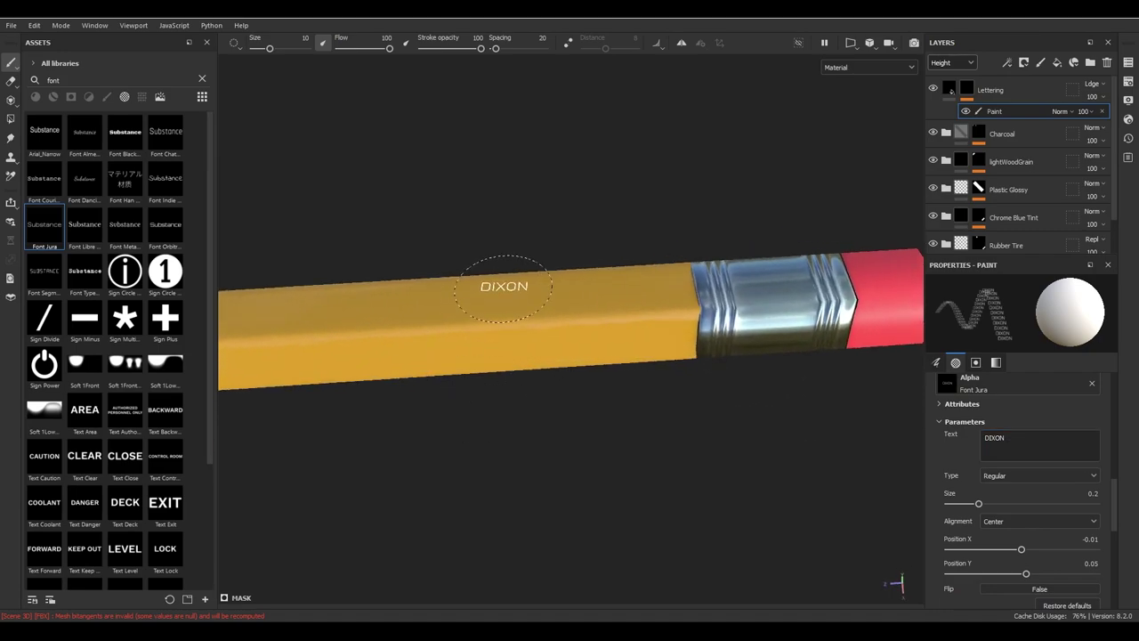
{"action": "mouse_move", "coordinate": [437, 317]}
{"action": "right_mouse_down", "text": "ctrl"}
{"action": "mouse_move", "coordinate": [552, 338]}
{"action": "mouse_move", "coordinate": [523, 308]}
{"action": "right_mouse_up", "text": "ctrl"}
{"action": "left_click_drag", "start_coordinate": [512, 305], "coordinate": [628, 305], "text": "alt"}
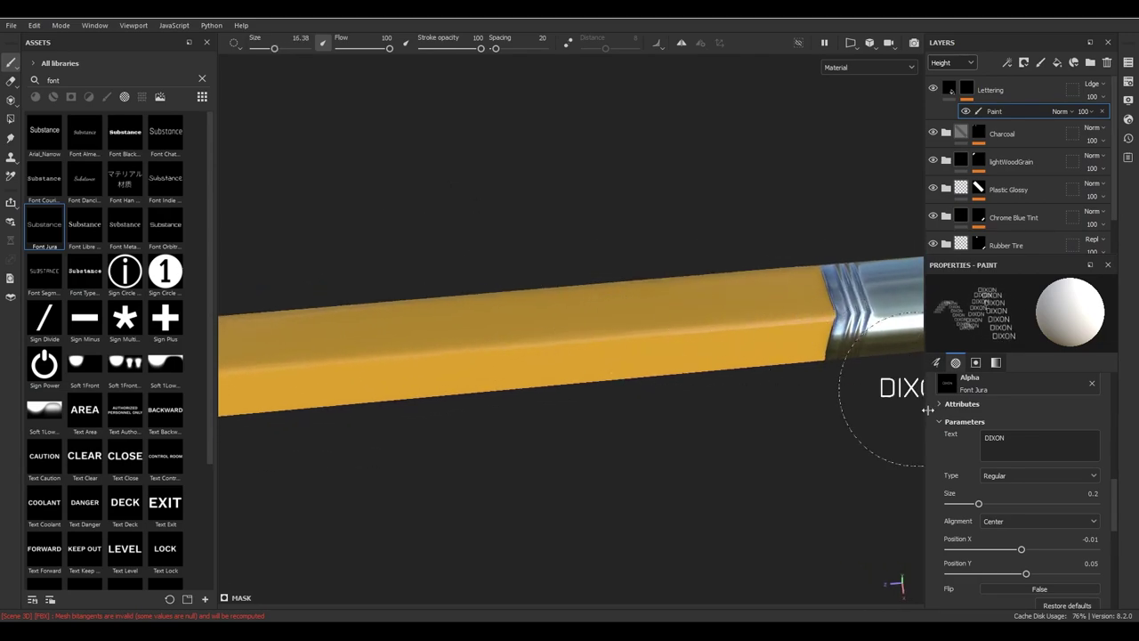
{"action": "left_click", "coordinate": [996, 475]}
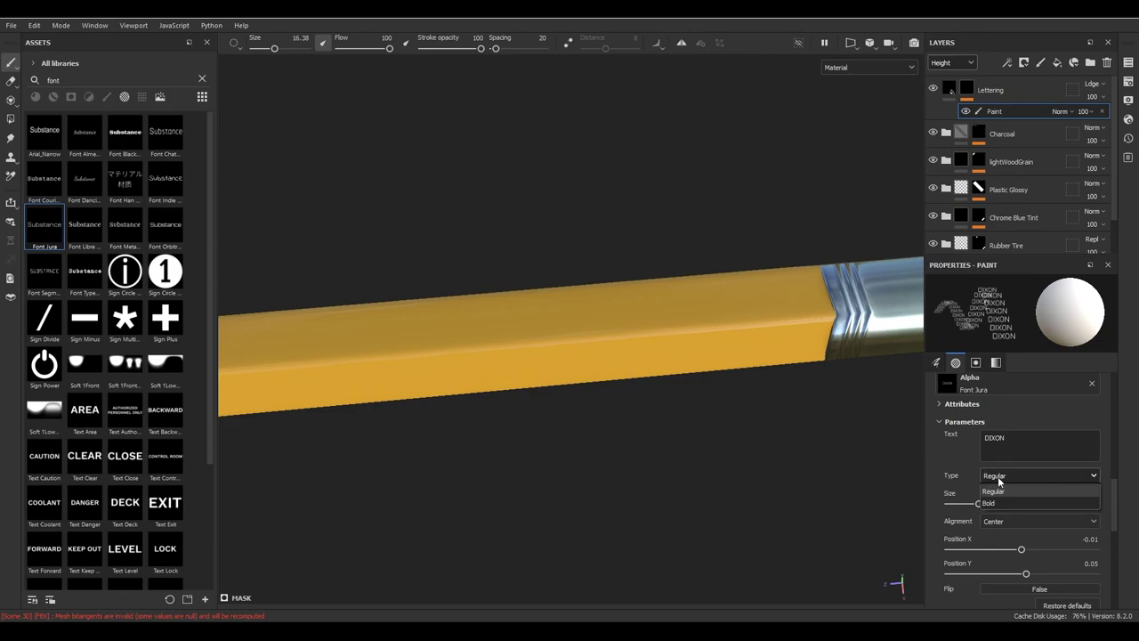
{"action": "left_click", "coordinate": [998, 504]}
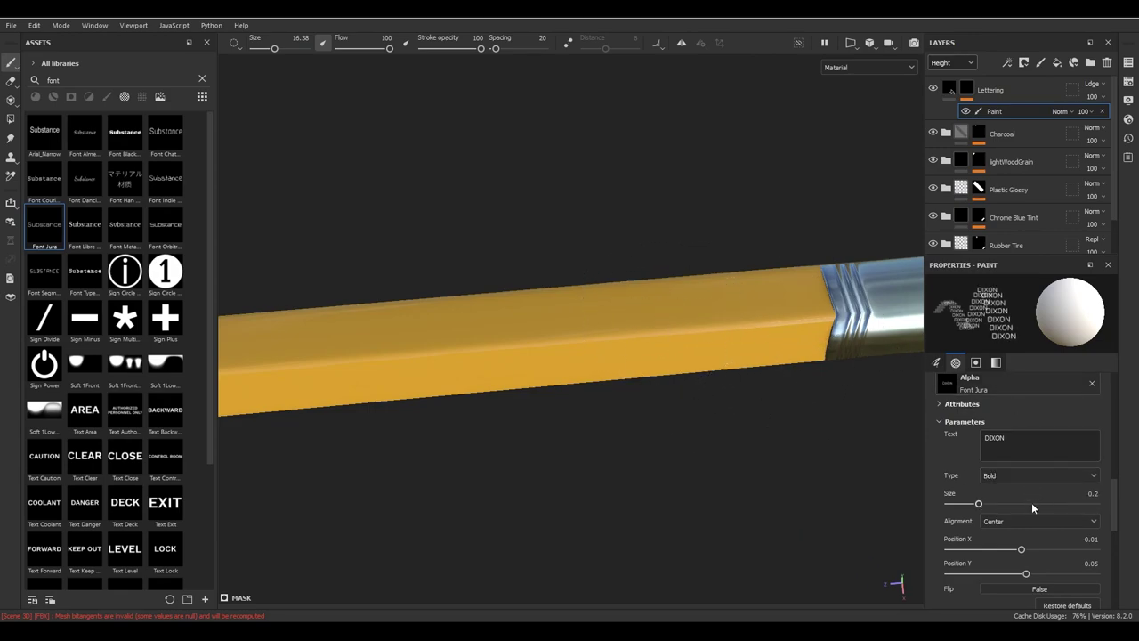
{"action": "mouse_move", "coordinate": [978, 504]}
{"action": "left_mouse_down"}
{"action": "mouse_move", "coordinate": [993, 504]}
{"action": "mouse_move", "coordinate": [956, 503]}
{"action": "mouse_move", "coordinate": [1032, 504]}
{"action": "left_mouse_up"}
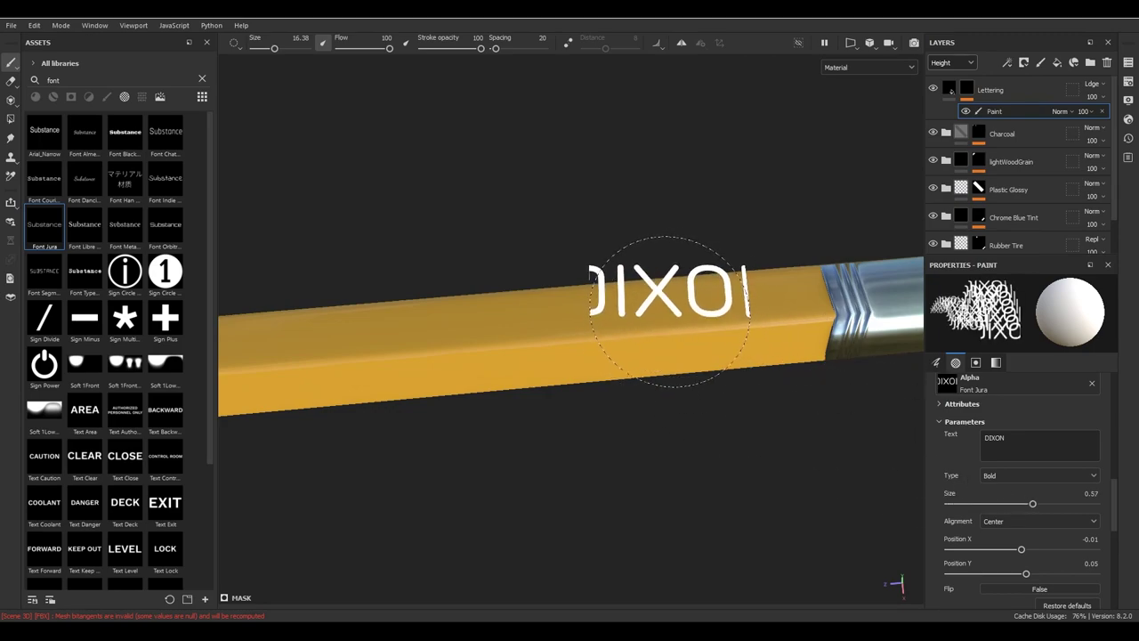
{"action": "left_click_drag", "start_coordinate": [1000, 503], "coordinate": [986, 503]}
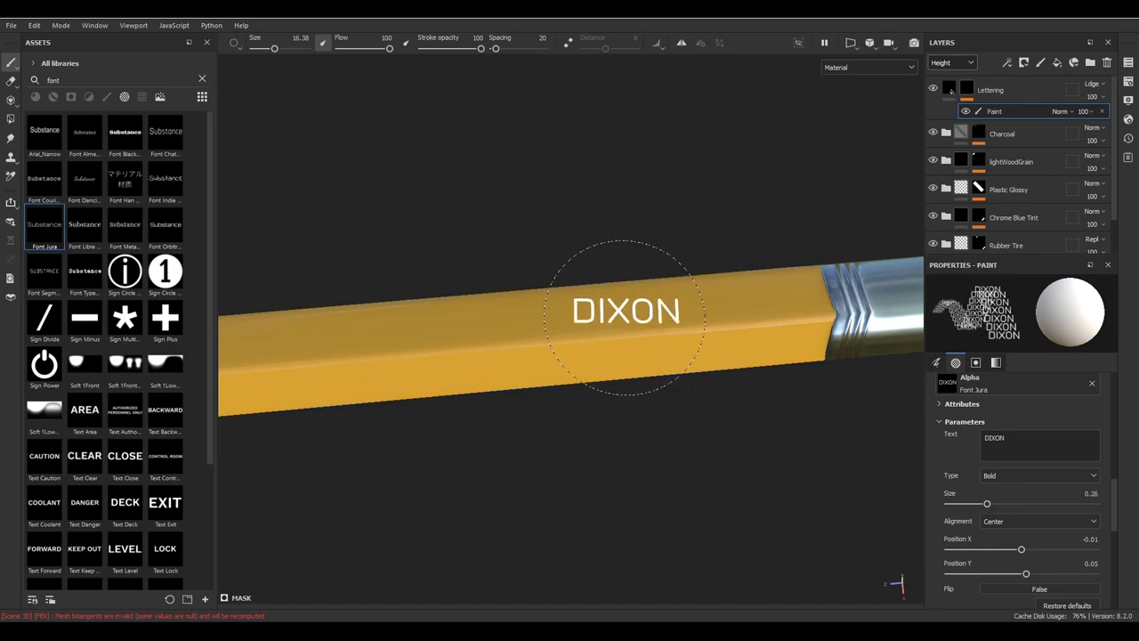
{"action": "left_click_drag", "start_coordinate": [662, 338], "coordinate": [599, 368], "text": "alt"}
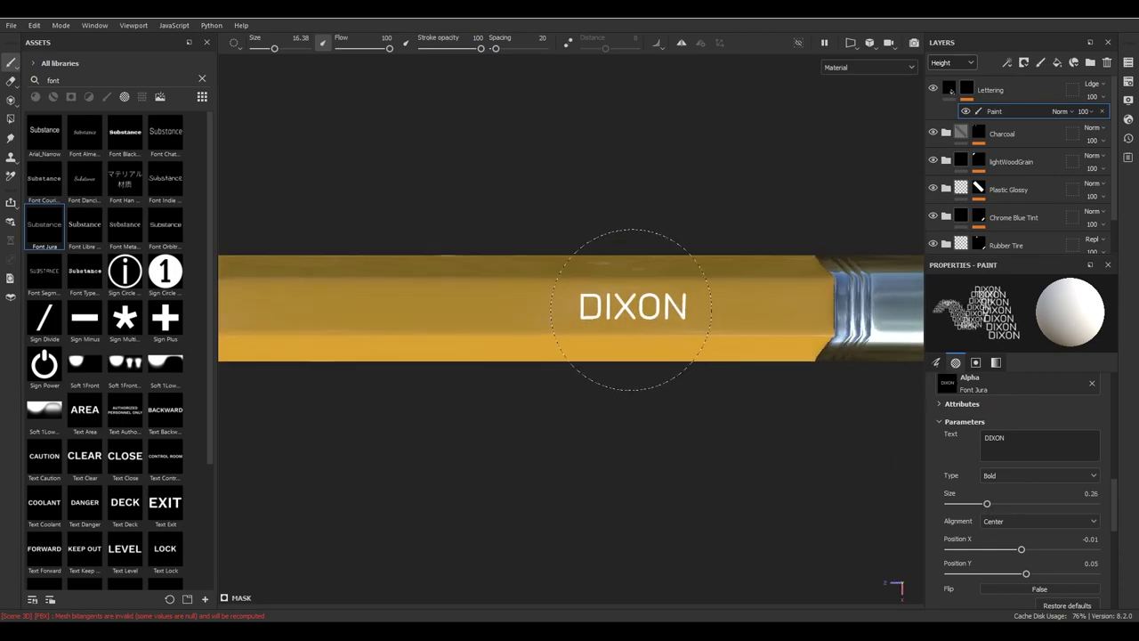
{"action": "mouse_move", "coordinate": [720, 323]}
{"action": "right_mouse_down", "text": "alt"}
{"action": "mouse_move", "coordinate": [267, 257]}
{"action": "mouse_move", "coordinate": [611, 343]}
{"action": "right_mouse_up", "text": "alt"}
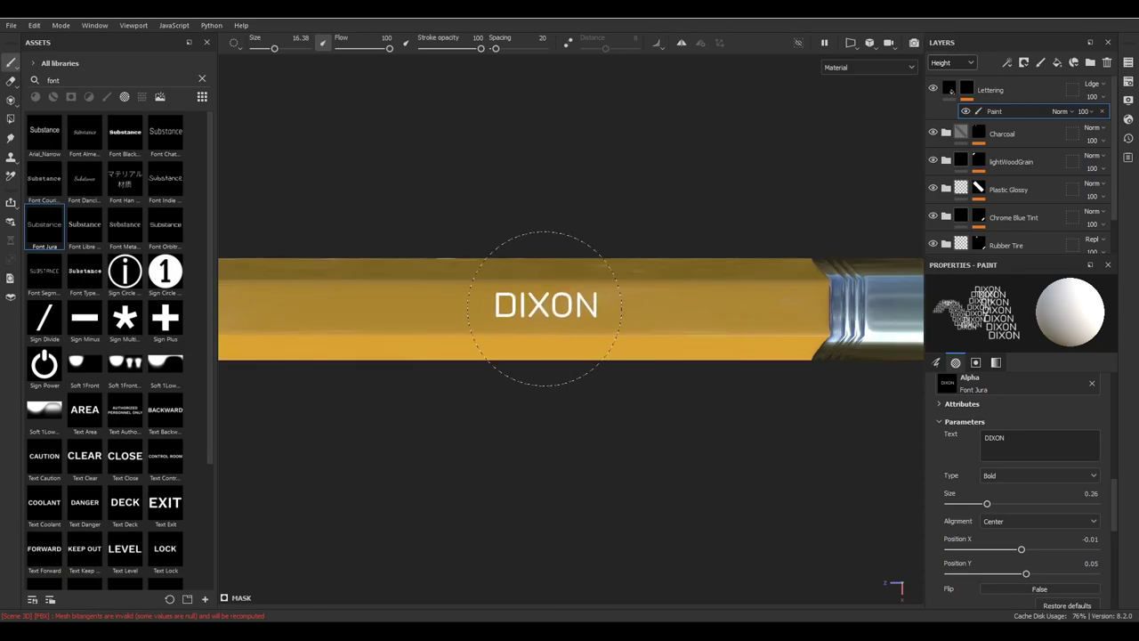
{"action": "key", "text": "alt+Tab"}
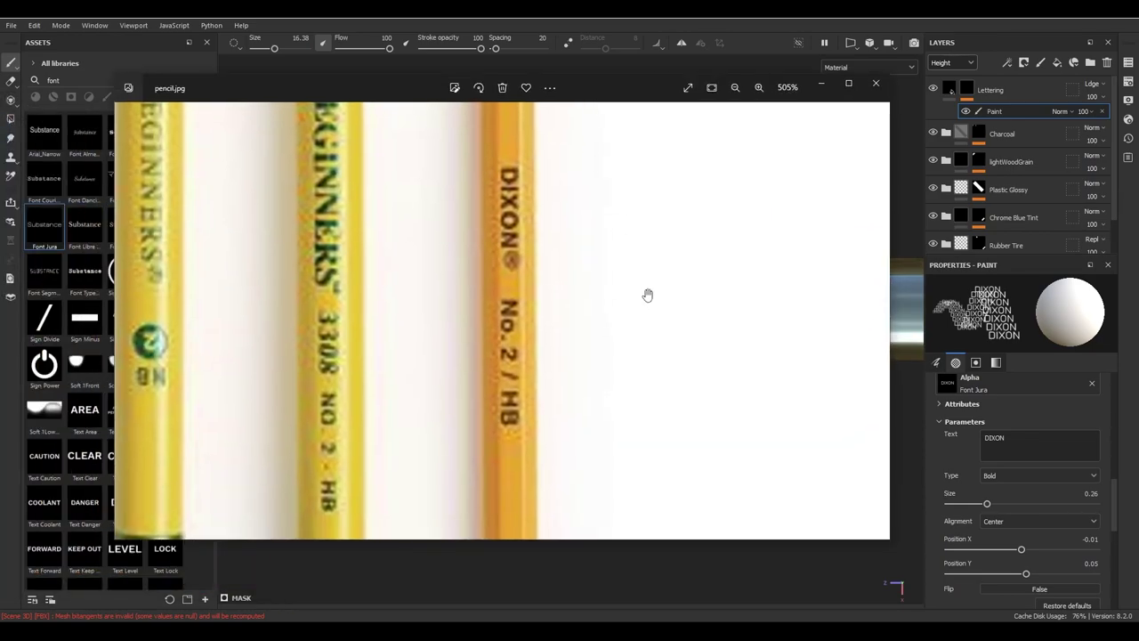
- Zoom out on the pencil.jpg reference to see all three pencils' DIXON lettering, then close Photos
{"action": "scroll", "coordinate": [537, 220], "scroll_direction": "down", "scroll_amount": 1}
{"action": "scroll", "coordinate": [538, 221], "scroll_direction": "down", "scroll_amount": 2}
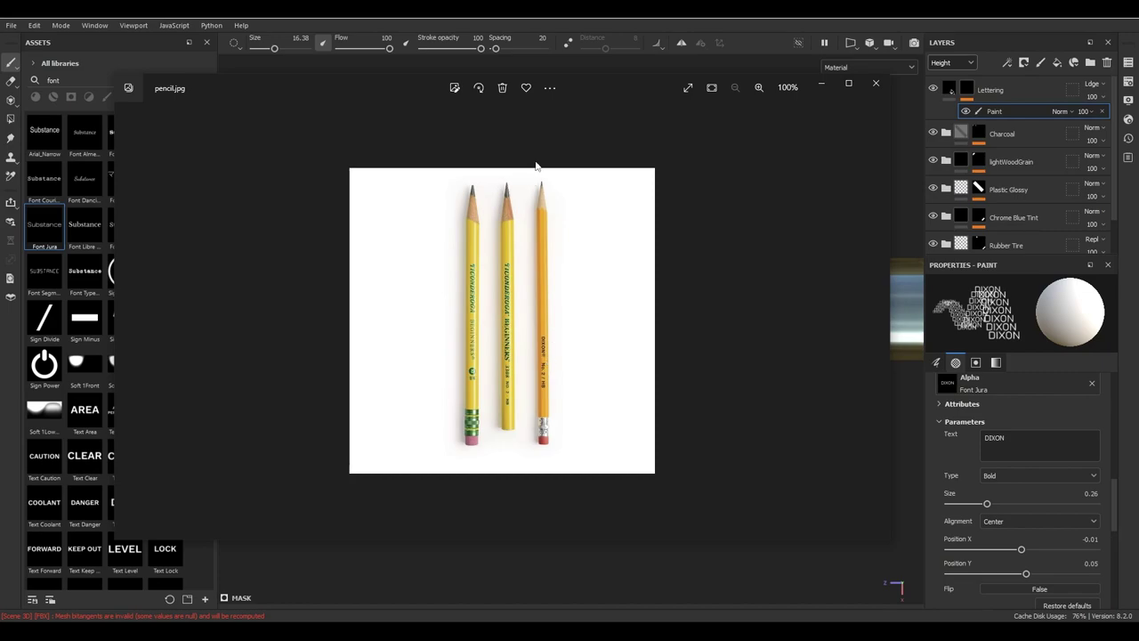
{"action": "left_click", "coordinate": [876, 82]}
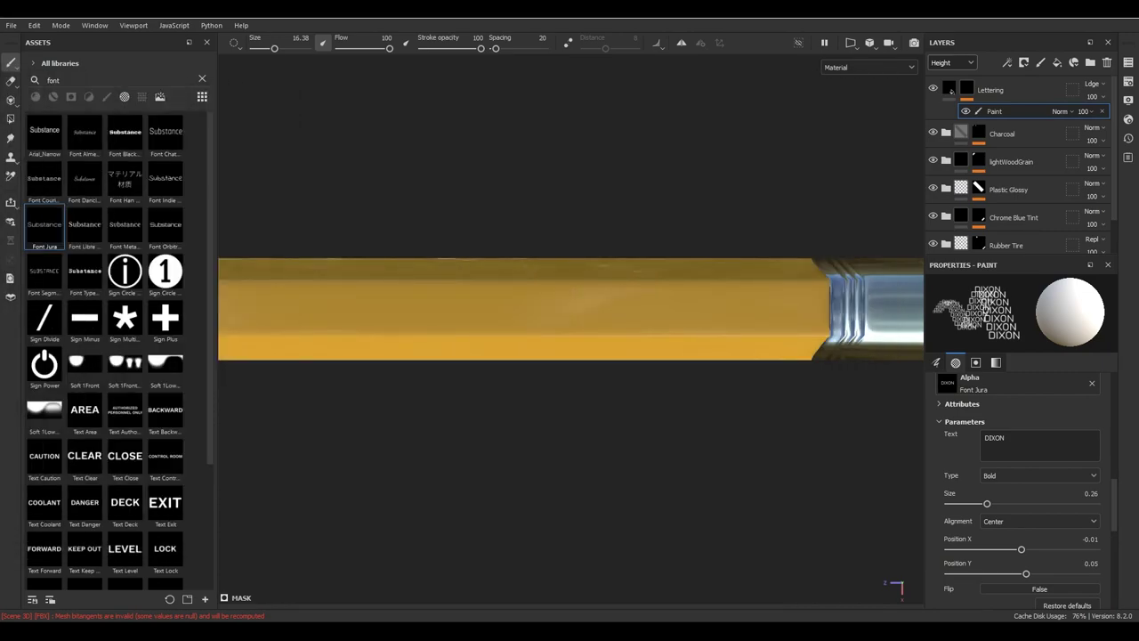
- Zoom and orbit the pencil to level it and view the stamped DIXON at an angle
{"action": "scroll", "coordinate": [610, 343], "scroll_direction": "down", "scroll_amount": 5}
{"action": "mouse_move", "coordinate": [506, 299]}
{"action": "left_mouse_down", "text": "alt"}
{"action": "mouse_move", "coordinate": [383, 300]}
{"action": "mouse_move", "coordinate": [694, 343]}
{"action": "mouse_move", "coordinate": [504, 343]}
{"action": "mouse_move", "coordinate": [549, 338]}
{"action": "mouse_move", "coordinate": [607, 363]}
{"action": "mouse_move", "coordinate": [590, 338]}
{"action": "mouse_move", "coordinate": [643, 349]}
{"action": "left_mouse_up", "text": "alt"}
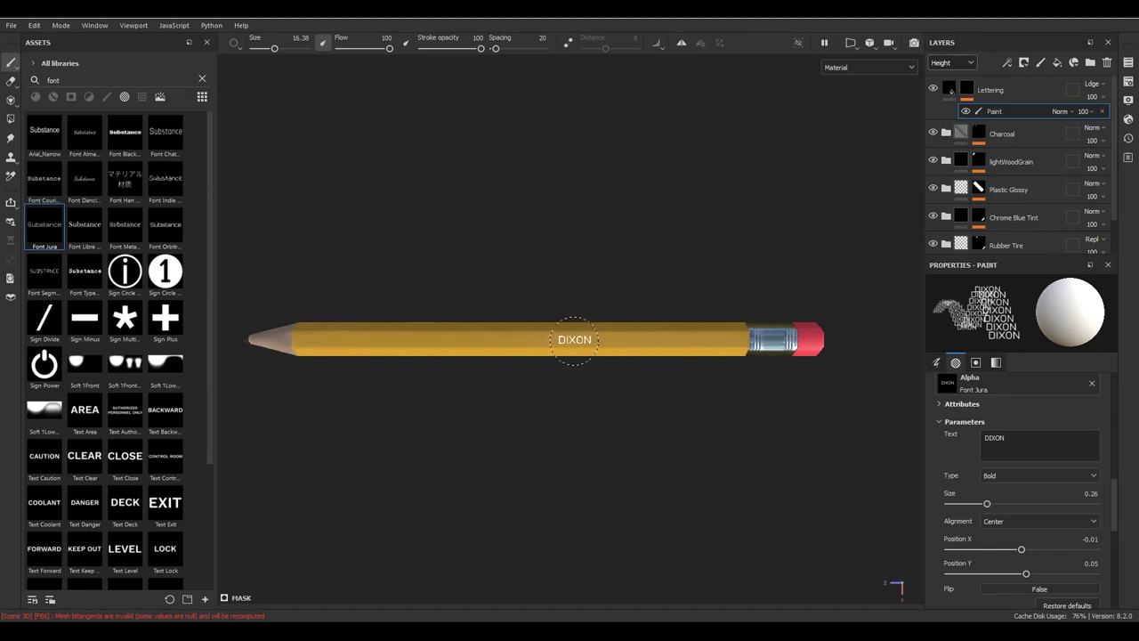
{"action": "scroll", "coordinate": [578, 343], "scroll_direction": "up", "scroll_amount": 10}
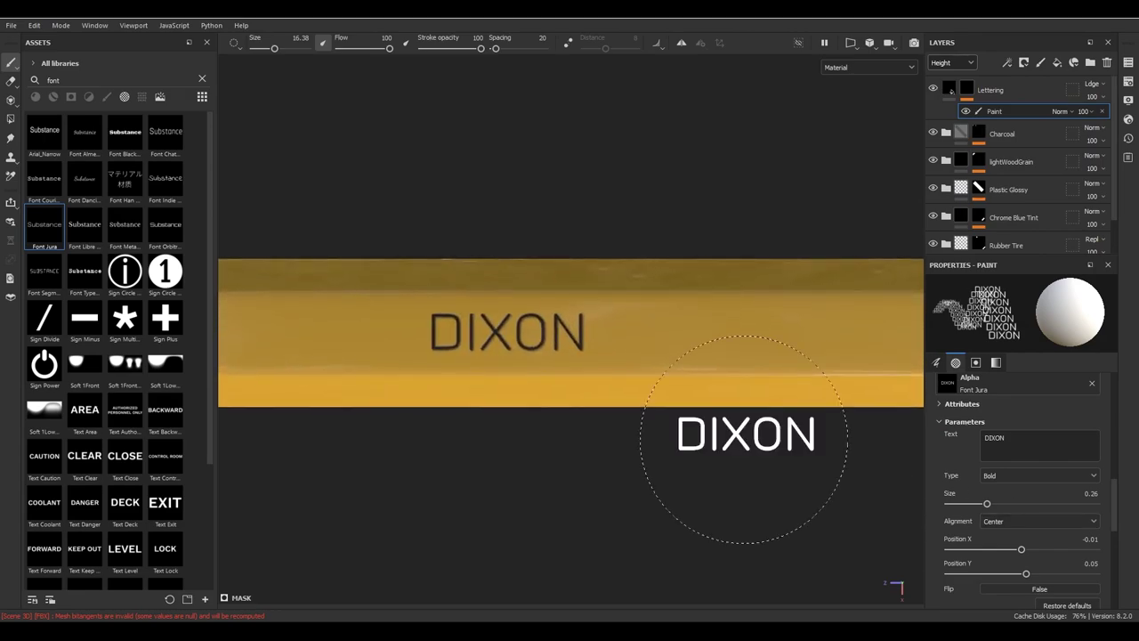
{"action": "mouse_move", "coordinate": [623, 379]}
{"action": "left_mouse_down", "text": "alt"}
{"action": "mouse_move", "coordinate": [679, 326]}
{"action": "mouse_move", "coordinate": [745, 297]}
{"action": "mouse_move", "coordinate": [703, 326]}
{"action": "mouse_move", "coordinate": [648, 326]}
{"action": "mouse_move", "coordinate": [763, 407]}
{"action": "mouse_move", "coordinate": [792, 343]}
{"action": "mouse_move", "coordinate": [753, 381]}
{"action": "mouse_move", "coordinate": [847, 350]}
{"action": "mouse_move", "coordinate": [738, 432]}
{"action": "mouse_move", "coordinate": [687, 427]}
{"action": "left_mouse_up", "text": "alt"}
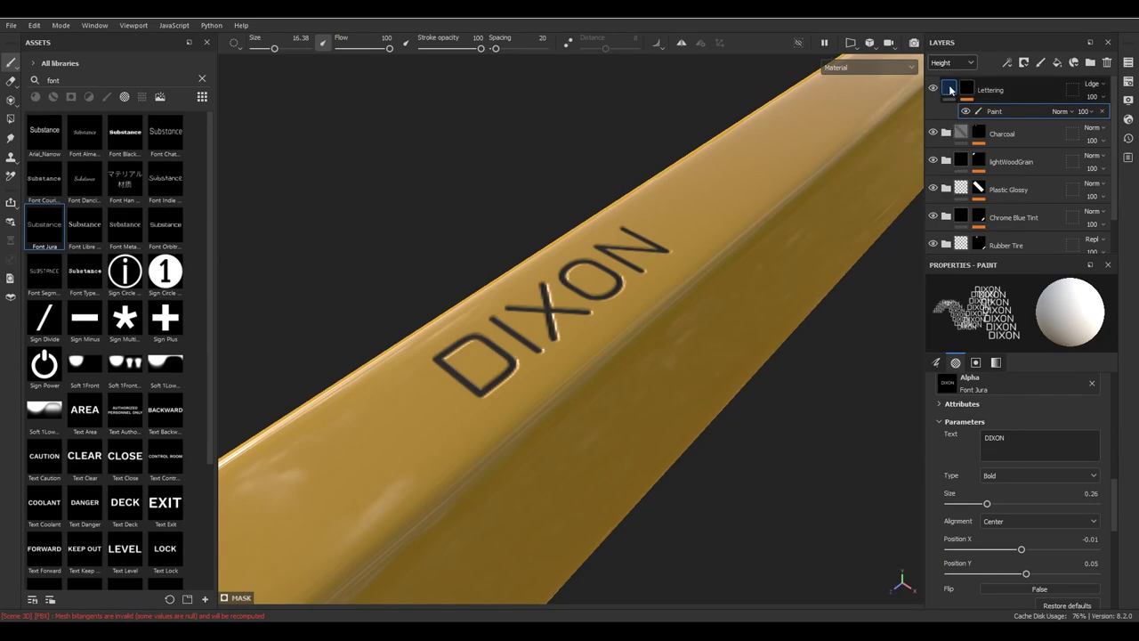
- Deepen the Lettering fill's engraving height to -0.1837, checking it under rotated lighting
{"action": "left_click", "coordinate": [949, 90]}
{"action": "mouse_move", "coordinate": [1001, 483]}
{"action": "left_mouse_down"}
{"action": "mouse_move", "coordinate": [1023, 479]}
{"action": "mouse_move", "coordinate": [979, 481]}
{"action": "mouse_move", "coordinate": [1000, 477]}
{"action": "left_mouse_up"}
{"action": "right_click_drag", "start_coordinate": [678, 424], "coordinate": [712, 434], "text": "shift"}
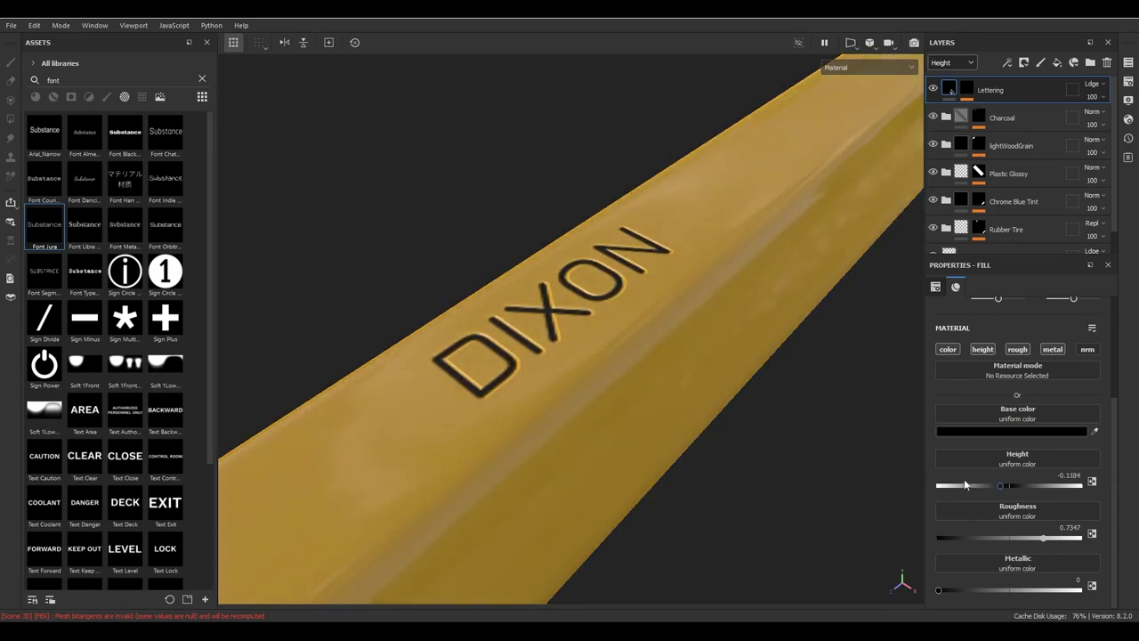
{"action": "left_click_drag", "start_coordinate": [994, 484], "coordinate": [995, 483]}
- Test roughness and metallic values, settling on metallic 0 and matte roughness about 0.84
{"action": "left_click_drag", "start_coordinate": [1042, 538], "coordinate": [1014, 537]}
{"action": "right_click_drag", "start_coordinate": [733, 446], "coordinate": [775, 470], "text": "shift"}
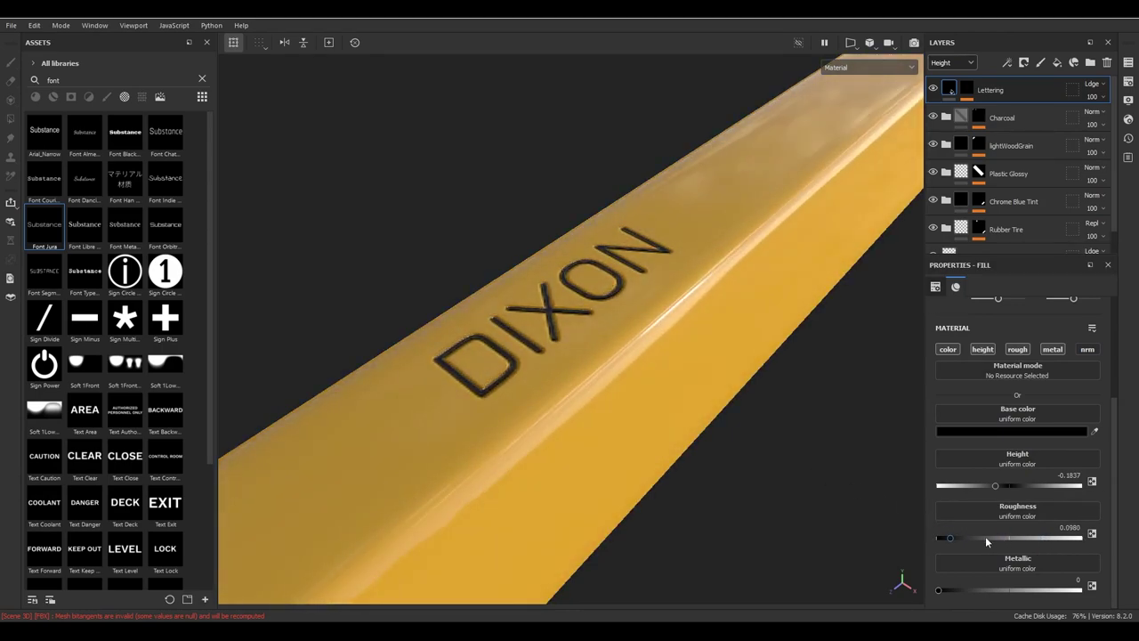
{"action": "mouse_move", "coordinate": [1058, 538]}
{"action": "left_mouse_down"}
{"action": "mouse_move", "coordinate": [1046, 539]}
{"action": "mouse_move", "coordinate": [1059, 539]}
{"action": "left_mouse_up"}
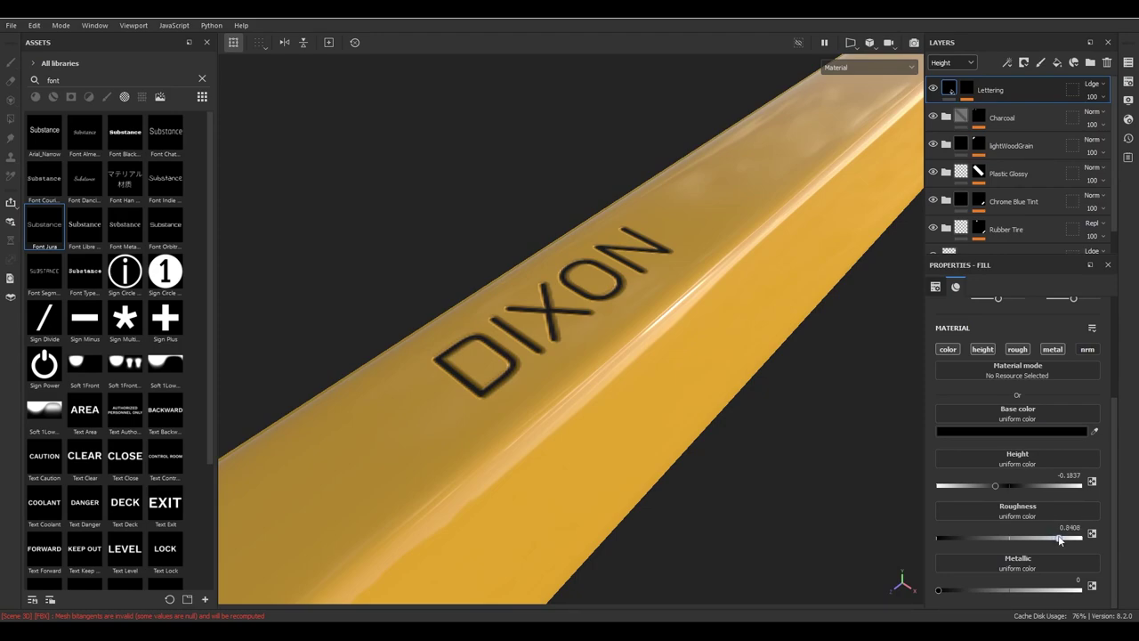
{"action": "left_click_drag", "start_coordinate": [1024, 584], "coordinate": [1090, 587]}
{"action": "left_click_drag", "start_coordinate": [1042, 537], "coordinate": [879, 528]}
{"action": "left_click", "coordinate": [680, 423]}
{"action": "right_click_drag", "start_coordinate": [643, 424], "coordinate": [765, 449], "text": "shift"}
{"action": "left_click_drag", "start_coordinate": [1026, 590], "coordinate": [934, 589]}
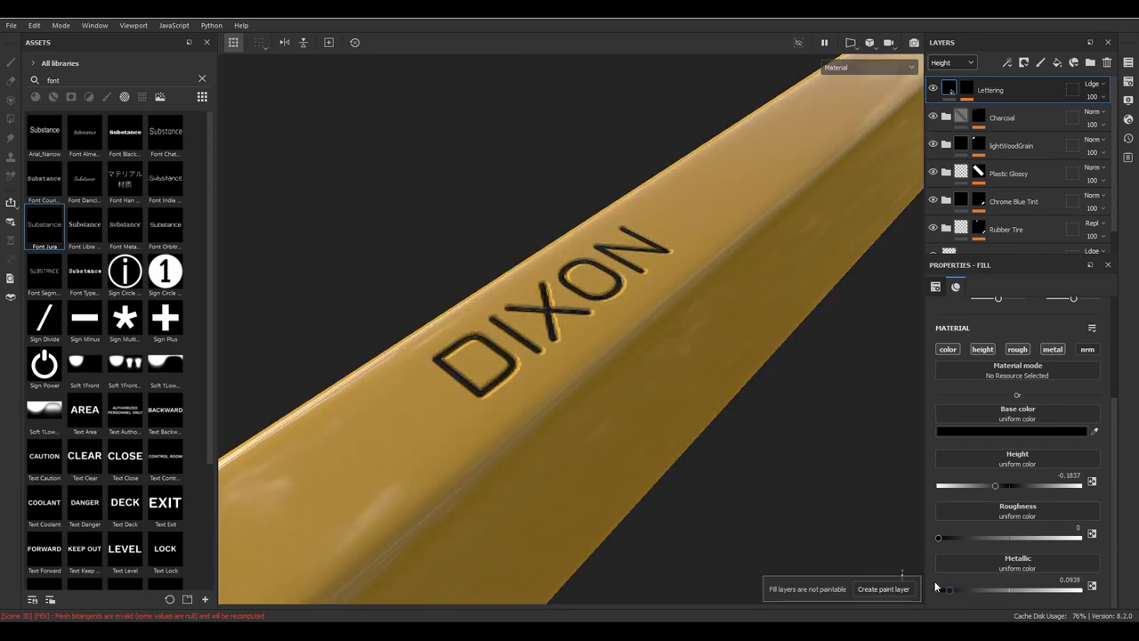
{"action": "left_click_drag", "start_coordinate": [945, 537], "coordinate": [1057, 539]}
- Orbit and zoom to view DIXON head-on, then select the Lettering mask
{"action": "right_click_drag", "start_coordinate": [749, 406], "coordinate": [772, 401], "text": "shift"}
{"action": "left_click_drag", "start_coordinate": [772, 402], "coordinate": [533, 301], "text": "alt"}
{"action": "scroll", "coordinate": [599, 469], "scroll_direction": "down", "scroll_amount": 3}
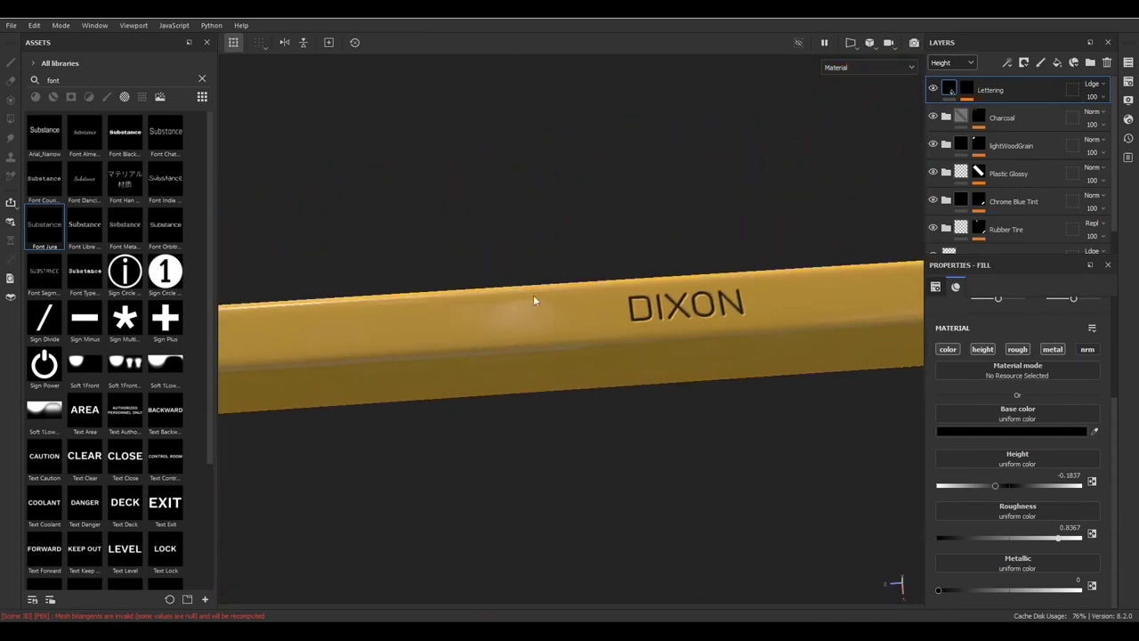
{"action": "scroll", "coordinate": [483, 350], "scroll_direction": "down", "scroll_amount": 5}
{"action": "mouse_move", "coordinate": [483, 351]}
{"action": "left_mouse_down", "text": "alt"}
{"action": "mouse_move", "coordinate": [501, 338]}
{"action": "mouse_move", "coordinate": [445, 350]}
{"action": "left_mouse_up", "text": "alt"}
{"action": "scroll", "coordinate": [801, 460], "scroll_direction": "up", "scroll_amount": 5}
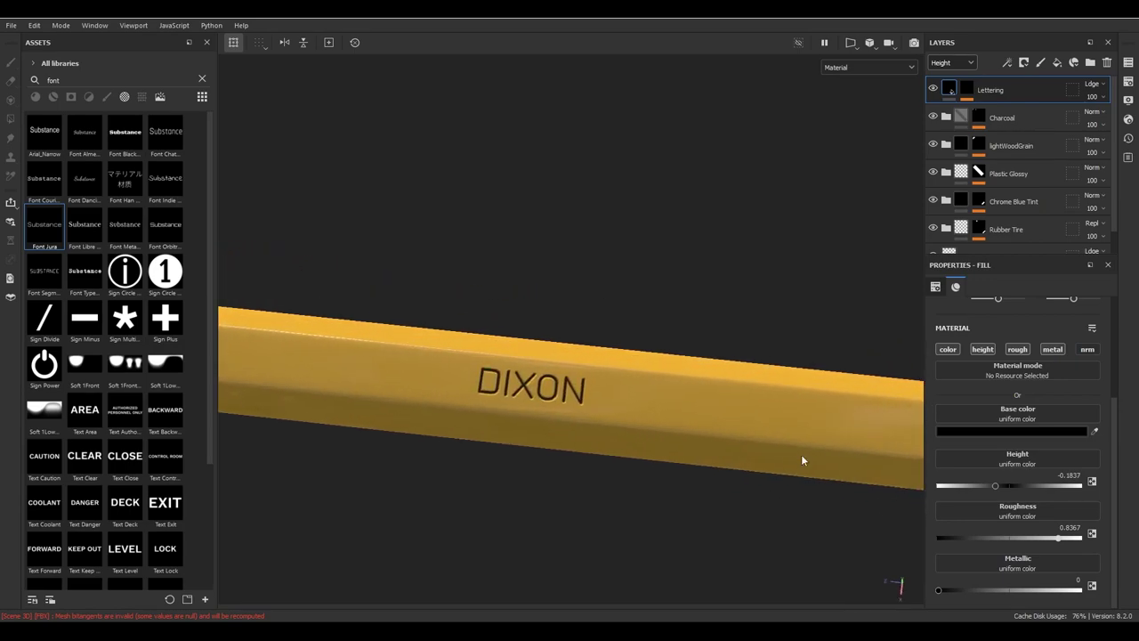
{"action": "mouse_move", "coordinate": [802, 460]}
{"action": "left_mouse_down", "text": "alt"}
{"action": "mouse_move", "coordinate": [585, 399]}
{"action": "mouse_move", "coordinate": [582, 389]}
{"action": "mouse_move", "coordinate": [650, 364]}
{"action": "left_mouse_up", "text": "alt"}
{"action": "left_click", "coordinate": [970, 93]}
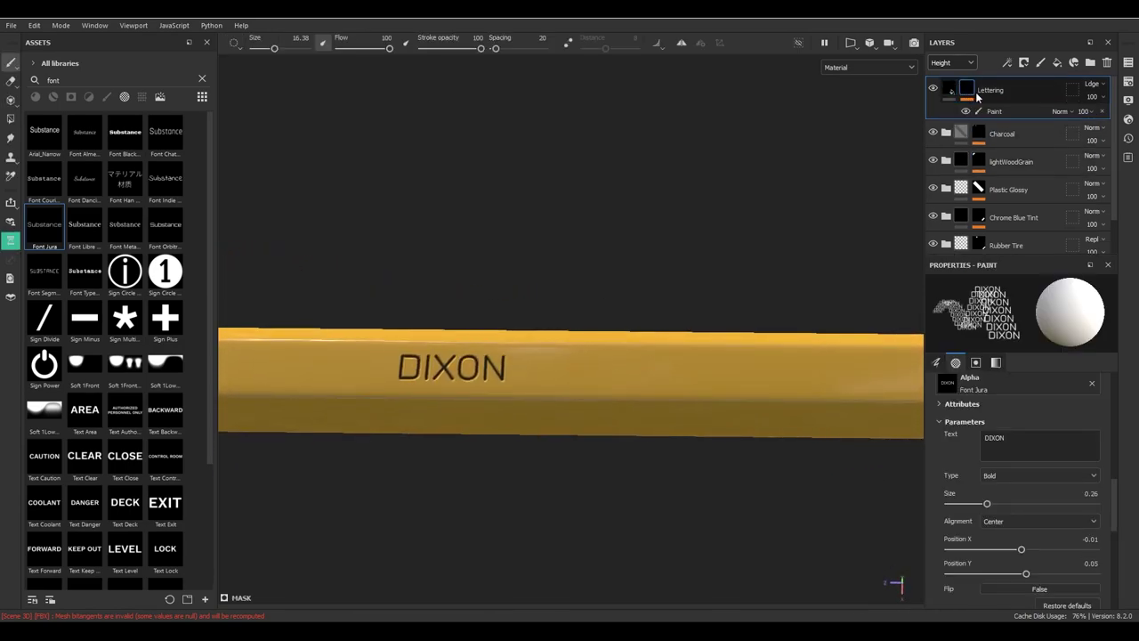
- On the mask's Paint sublayer, replace the stamp text DIXON with 'No. 2'
{"action": "left_click", "coordinate": [1002, 111]}
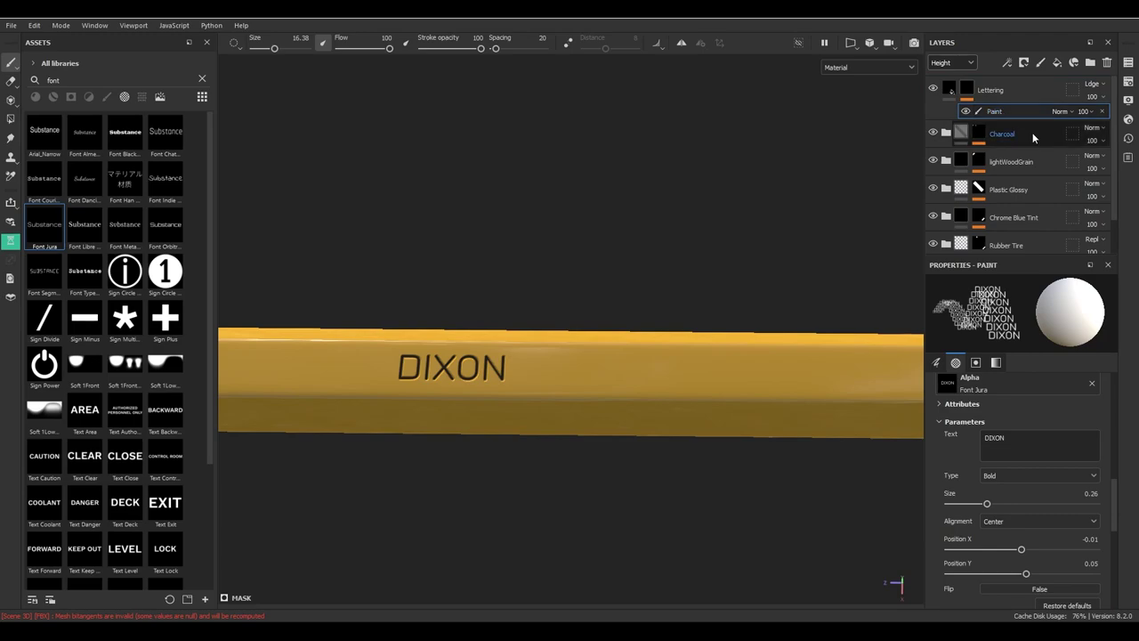
{"action": "left_click", "coordinate": [968, 89]}
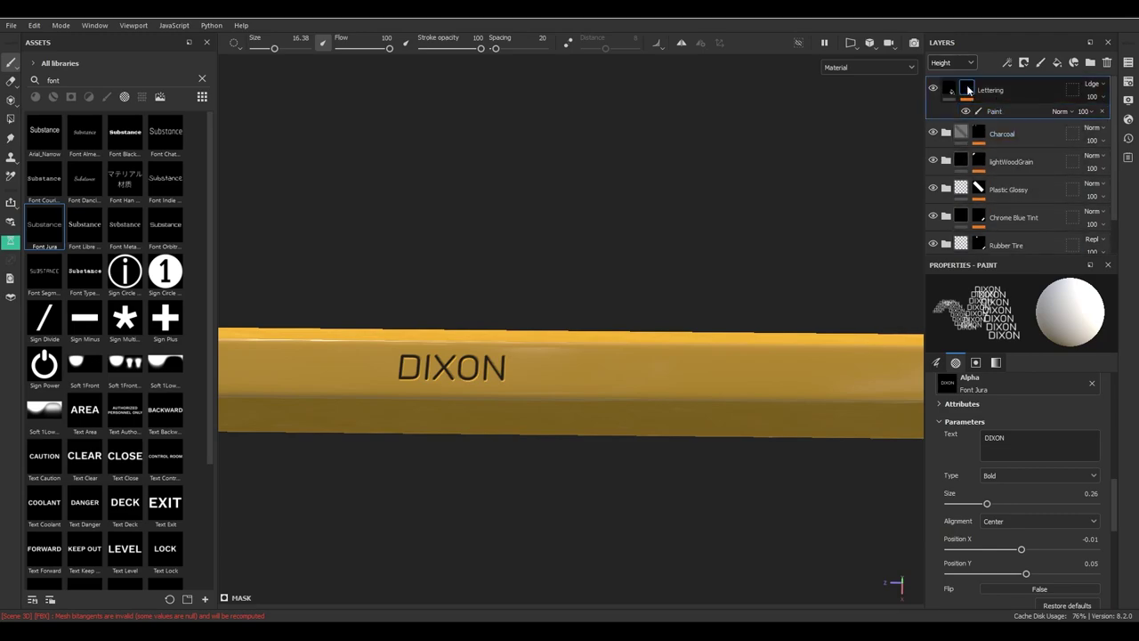
{"action": "left_click", "coordinate": [989, 110]}
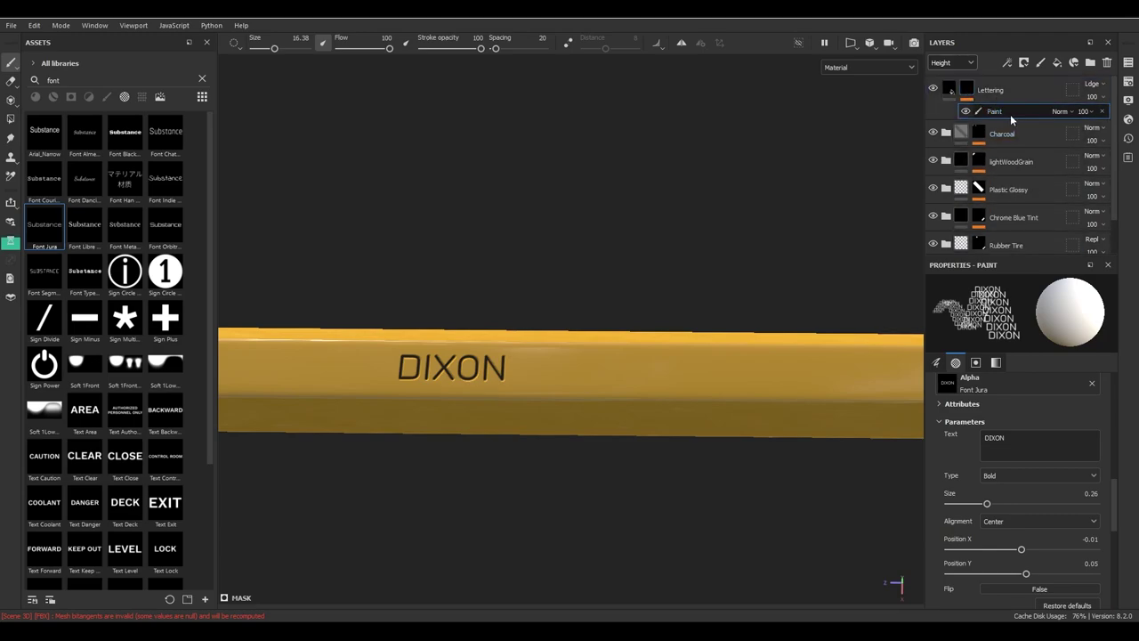
{"action": "left_click", "coordinate": [952, 436]}
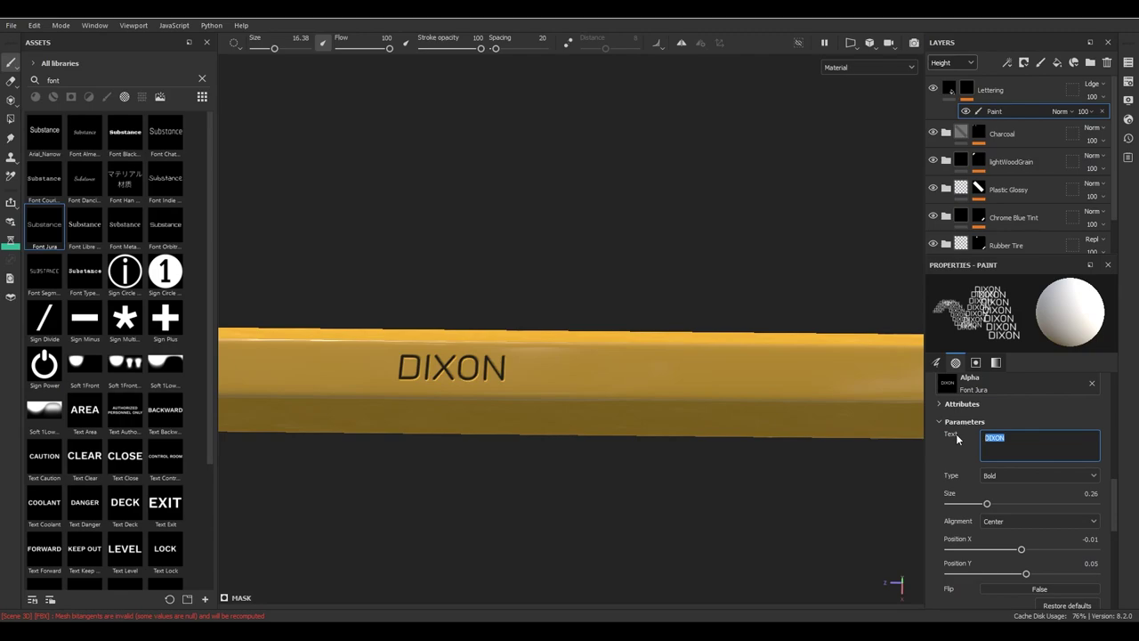
{"action": "type", "text": "N"}
{"action": "type", "text": "."}
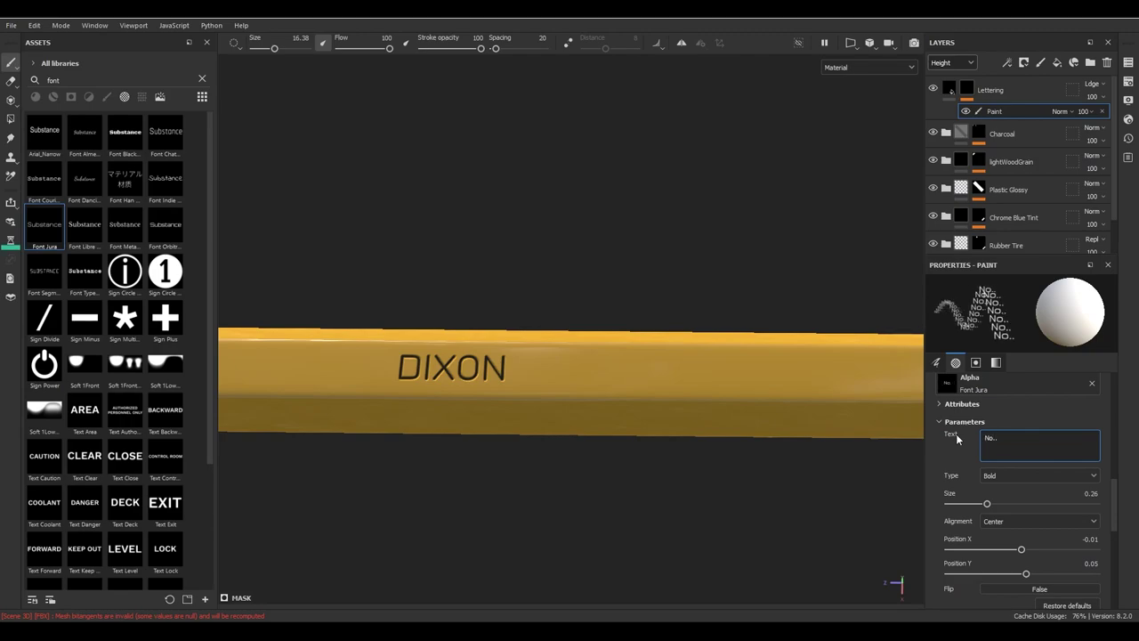
{"action": "type", "text": " 2"}
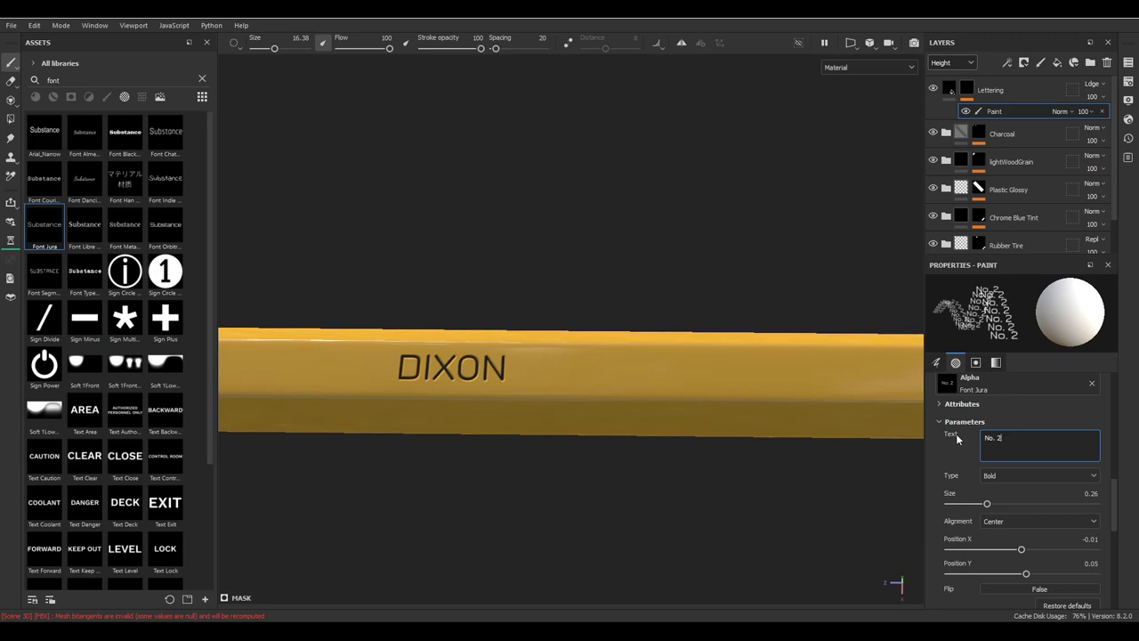
{"action": "key", "text": "Return"}
- Check the lettering against the pencil.jpg reference photo, then return to Painter
{"action": "key", "text": "alt+Tab"}
{"action": "scroll", "coordinate": [640, 348], "scroll_direction": "up", "scroll_amount": 2}
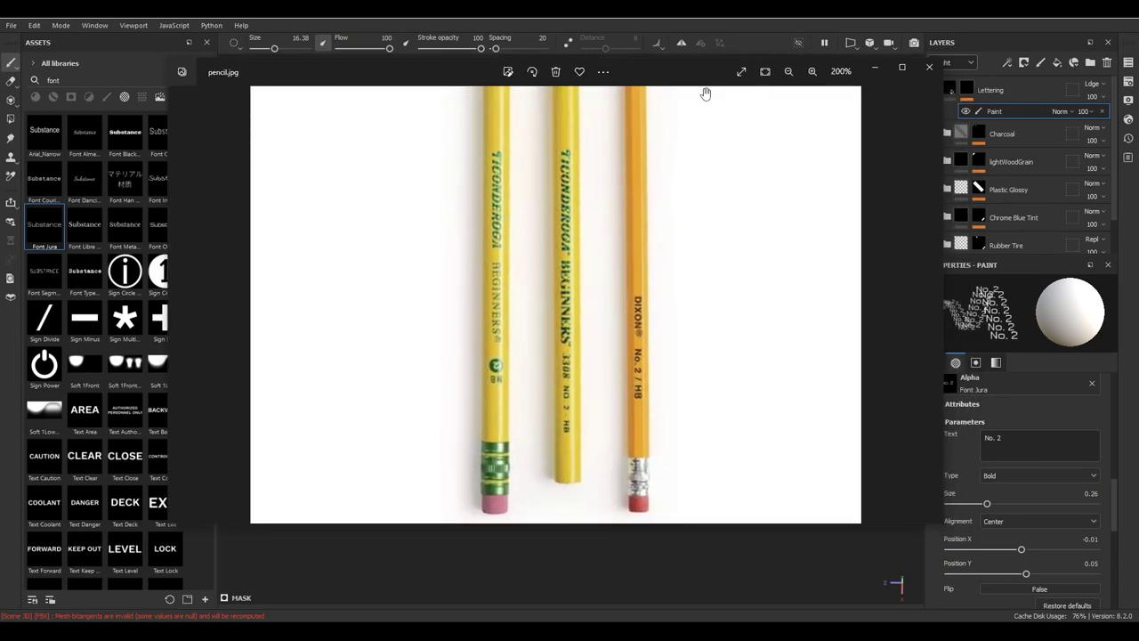
{"action": "left_click_drag", "start_coordinate": [706, 93], "coordinate": [152, 132]}
{"action": "key", "text": "alt+Tab"}
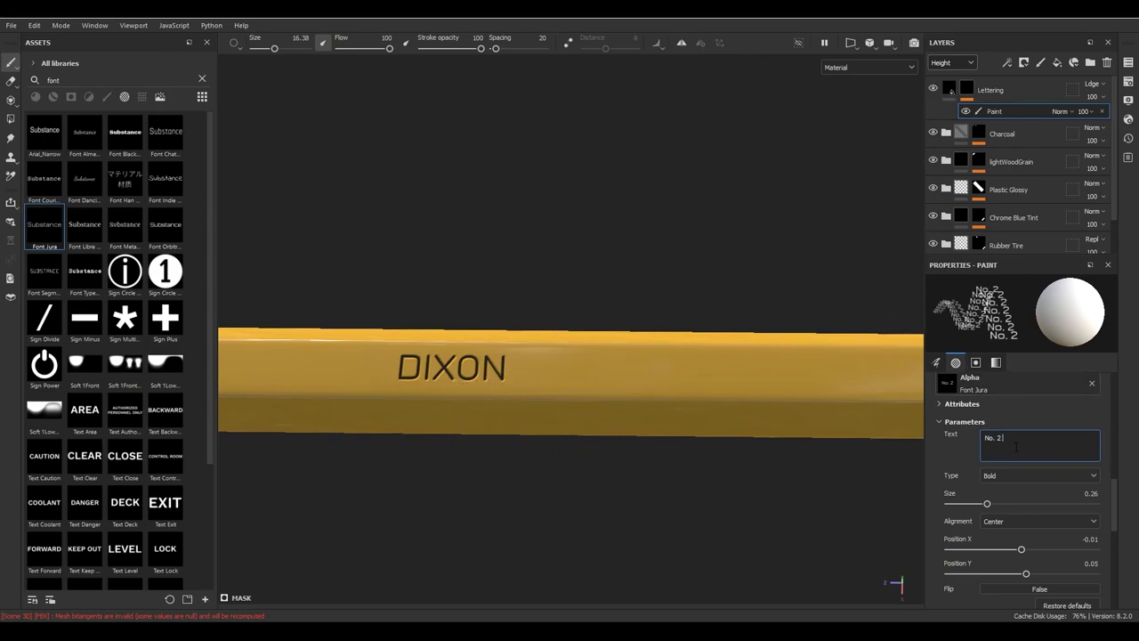
- Extend the stamp text to 'No. 2 / HB', set text size 0.21, and enlarge the brush to about 21.6
{"action": "type", "text": "/"}
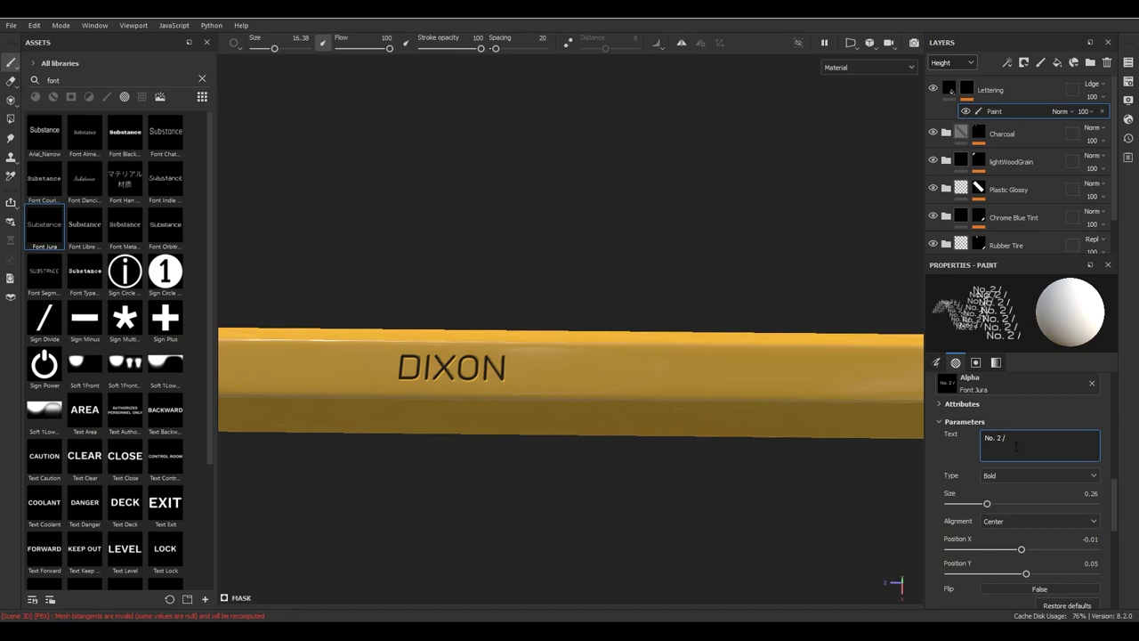
{"action": "type", "text": " HB"}
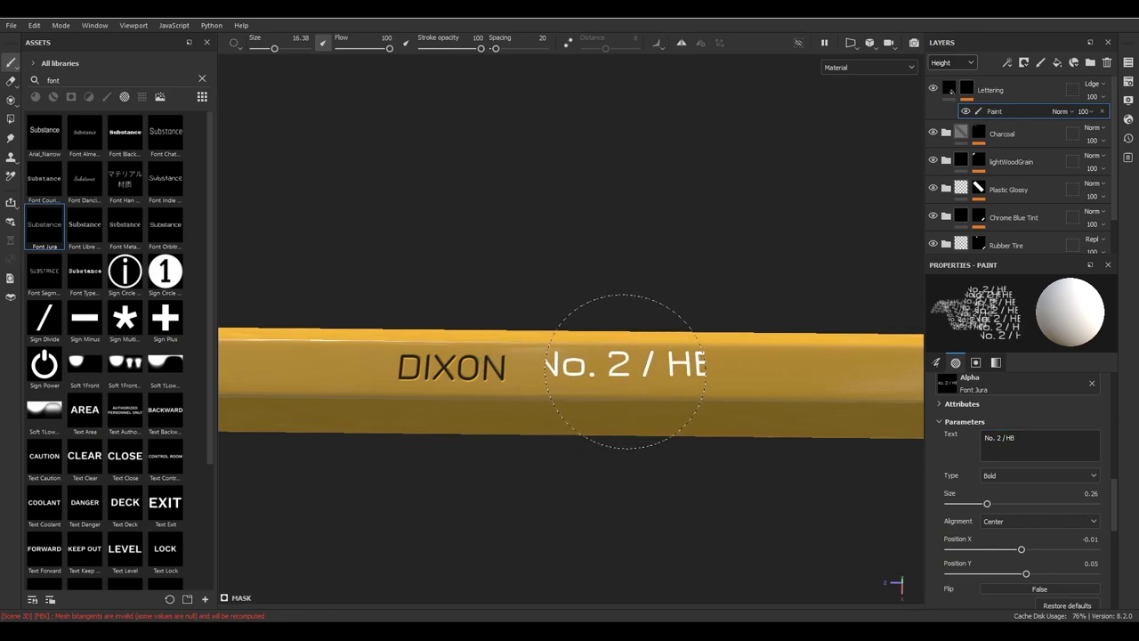
{"action": "left_click_drag", "start_coordinate": [986, 505], "coordinate": [979, 503]}
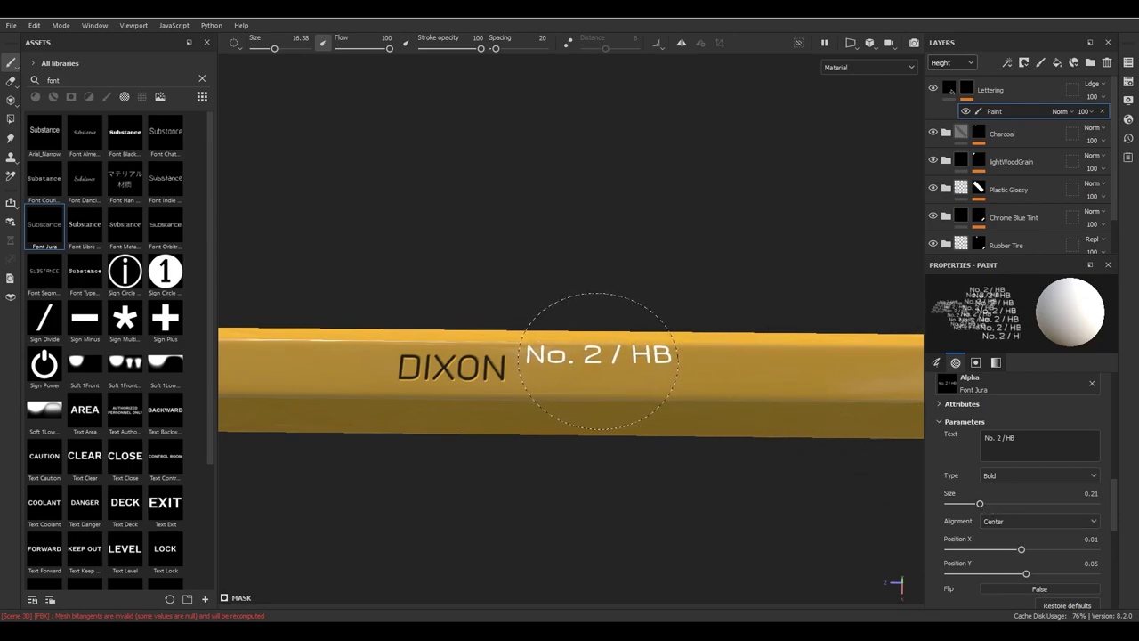
{"action": "middle_click_drag", "start_coordinate": [590, 382], "coordinate": [583, 381]}
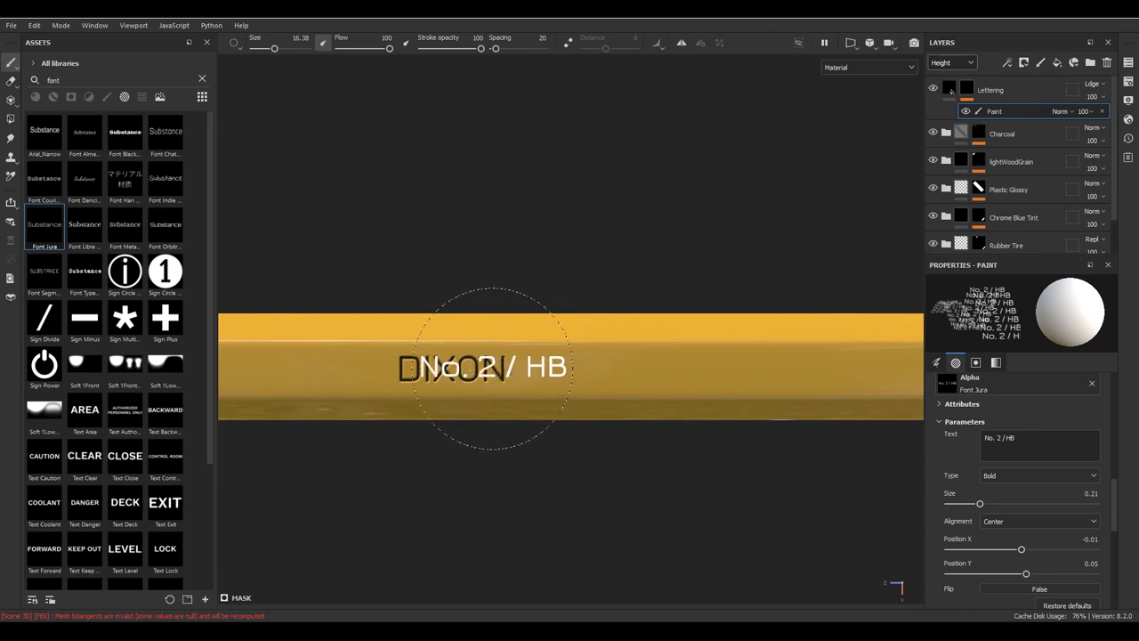
{"action": "right_click_drag", "start_coordinate": [437, 369], "coordinate": [482, 369], "text": "ctrl"}
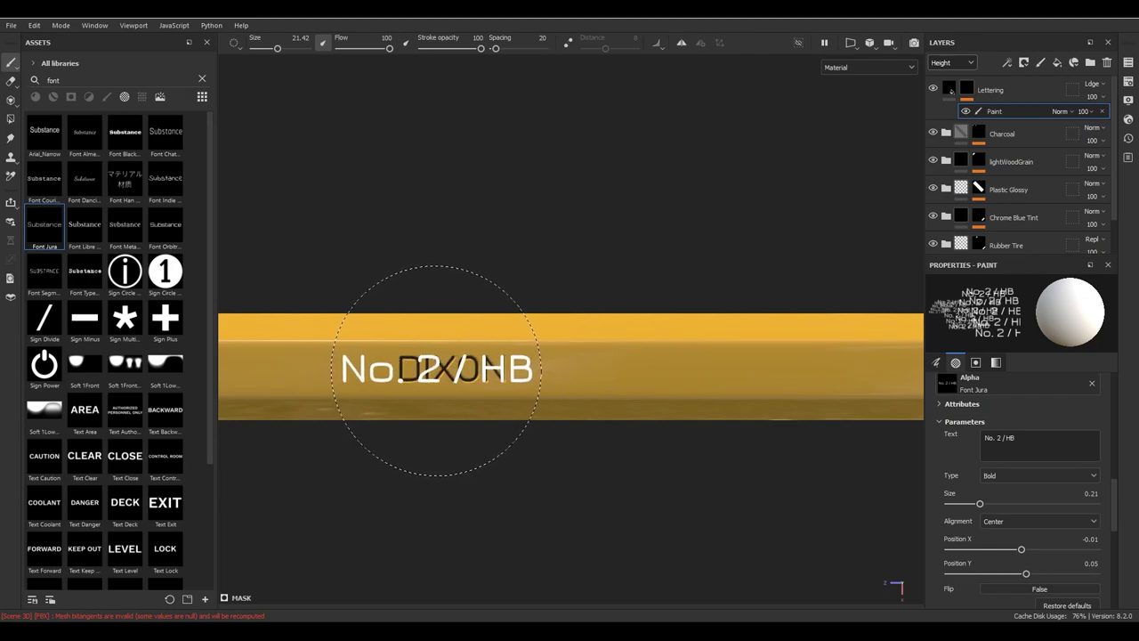
{"action": "right_click_drag", "start_coordinate": [436, 370], "coordinate": [466, 365], "text": "ctrl"}
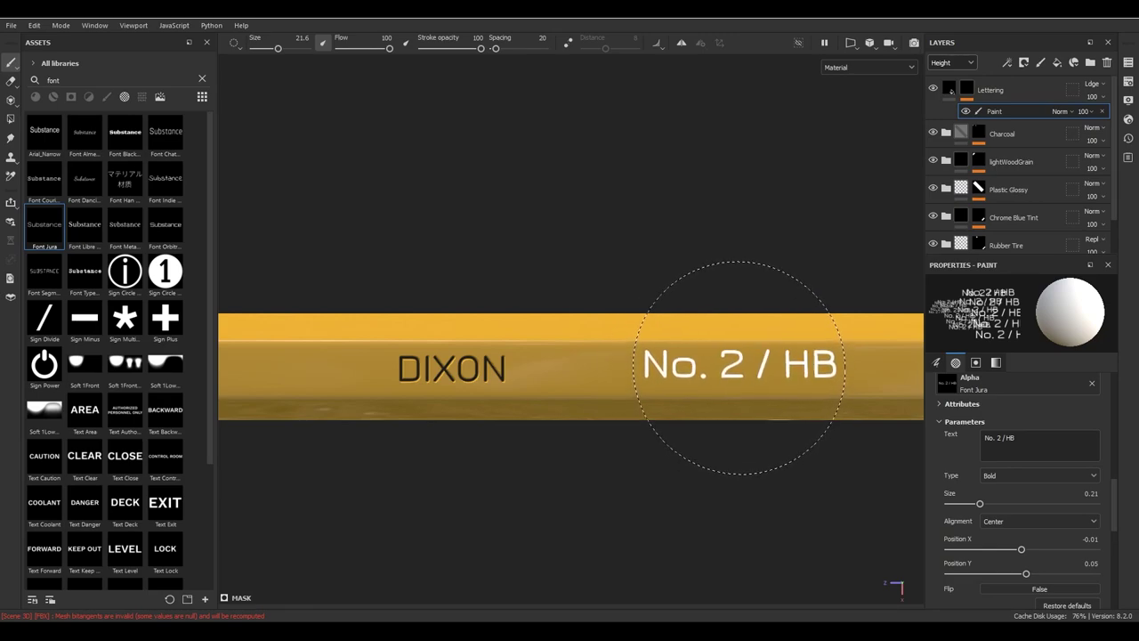
- Stamp 'No. 2 / HB' right of DIXON and orbit the pencil to inspect both lettering blocks
{"action": "left_click", "coordinate": [745, 366]}
{"action": "mouse_move", "coordinate": [588, 494]}
{"action": "left_mouse_down", "text": "alt"}
{"action": "mouse_move", "coordinate": [641, 382]}
{"action": "mouse_move", "coordinate": [774, 374]}
{"action": "mouse_move", "coordinate": [565, 333]}
{"action": "mouse_move", "coordinate": [472, 389]}
{"action": "mouse_move", "coordinate": [498, 447]}
{"action": "mouse_move", "coordinate": [544, 450]}
{"action": "mouse_move", "coordinate": [625, 394]}
{"action": "mouse_move", "coordinate": [594, 400]}
{"action": "mouse_move", "coordinate": [620, 394]}
{"action": "left_mouse_up", "text": "alt"}
{"action": "scroll", "coordinate": [407, 326], "scroll_direction": "down", "scroll_amount": 3}
{"action": "mouse_move", "coordinate": [406, 326]}
{"action": "left_mouse_down", "text": "alt"}
{"action": "mouse_move", "coordinate": [508, 471]}
{"action": "mouse_move", "coordinate": [534, 340]}
{"action": "mouse_move", "coordinate": [449, 326]}
{"action": "left_mouse_up", "text": "alt"}
{"action": "mouse_move", "coordinate": [564, 378]}
{"action": "left_mouse_down", "text": "alt"}
{"action": "mouse_move", "coordinate": [686, 472]}
{"action": "mouse_move", "coordinate": [813, 364]}
{"action": "mouse_move", "coordinate": [546, 305]}
{"action": "mouse_move", "coordinate": [417, 313]}
{"action": "mouse_move", "coordinate": [667, 457]}
{"action": "mouse_move", "coordinate": [649, 436]}
{"action": "mouse_move", "coordinate": [667, 405]}
{"action": "mouse_move", "coordinate": [699, 472]}
{"action": "mouse_move", "coordinate": [618, 386]}
{"action": "mouse_move", "coordinate": [535, 452]}
{"action": "mouse_move", "coordinate": [533, 517]}
{"action": "left_mouse_up", "text": "alt"}
{"action": "scroll", "coordinate": [813, 364], "scroll_direction": "down", "scroll_amount": 3}
{"action": "scroll", "coordinate": [519, 368], "scroll_direction": "up", "scroll_amount": 3}
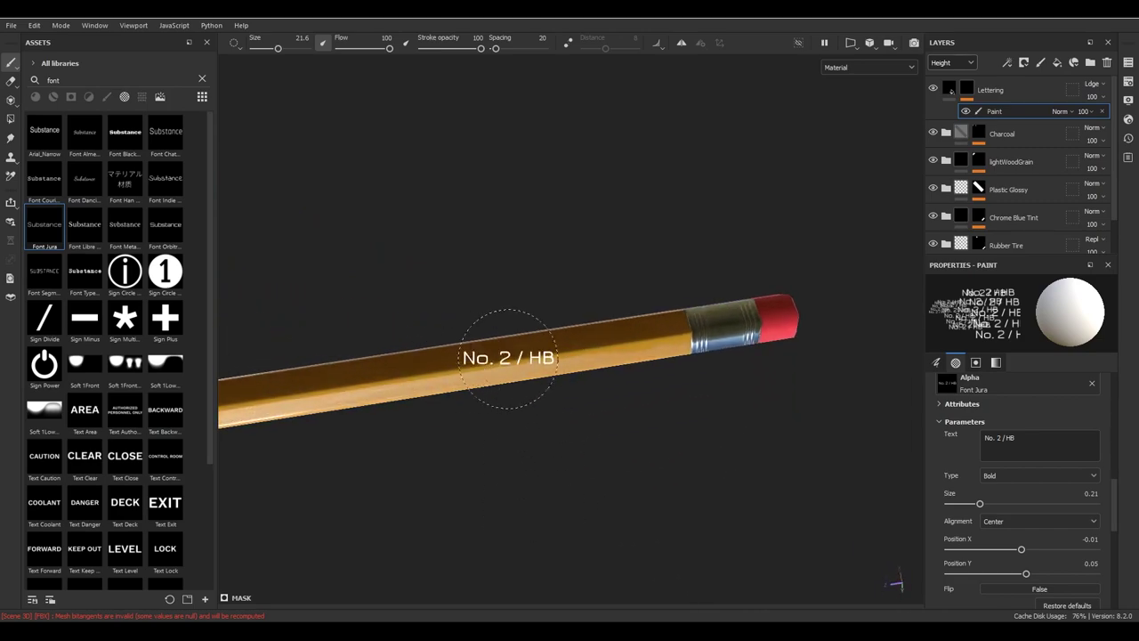
{"action": "mouse_move", "coordinate": [630, 418]}
{"action": "left_mouse_down", "text": "alt"}
{"action": "mouse_move", "coordinate": [580, 224]}
{"action": "mouse_move", "coordinate": [617, 255]}
{"action": "mouse_move", "coordinate": [715, 208]}
{"action": "mouse_move", "coordinate": [600, 279]}
{"action": "mouse_move", "coordinate": [631, 355]}
{"action": "left_mouse_up", "text": "alt"}
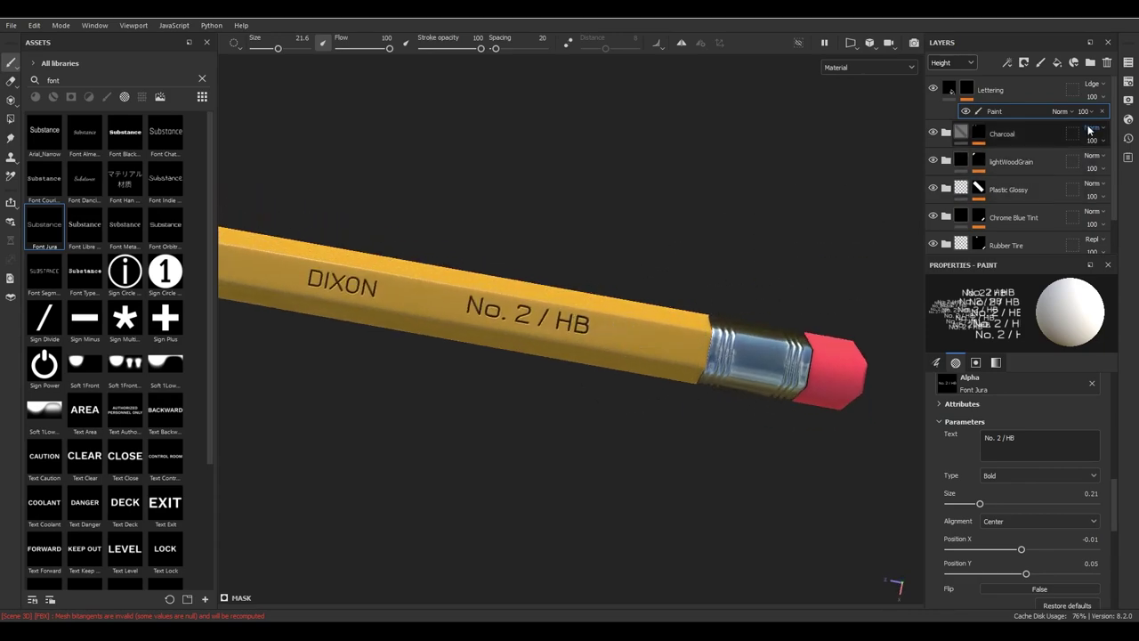
{"action": "mouse_move", "coordinate": [725, 312]}
{"action": "left_mouse_down", "text": "alt"}
{"action": "mouse_move", "coordinate": [656, 279]}
{"action": "mouse_move", "coordinate": [860, 419]}
{"action": "mouse_move", "coordinate": [745, 337]}
{"action": "left_mouse_up", "text": "alt"}
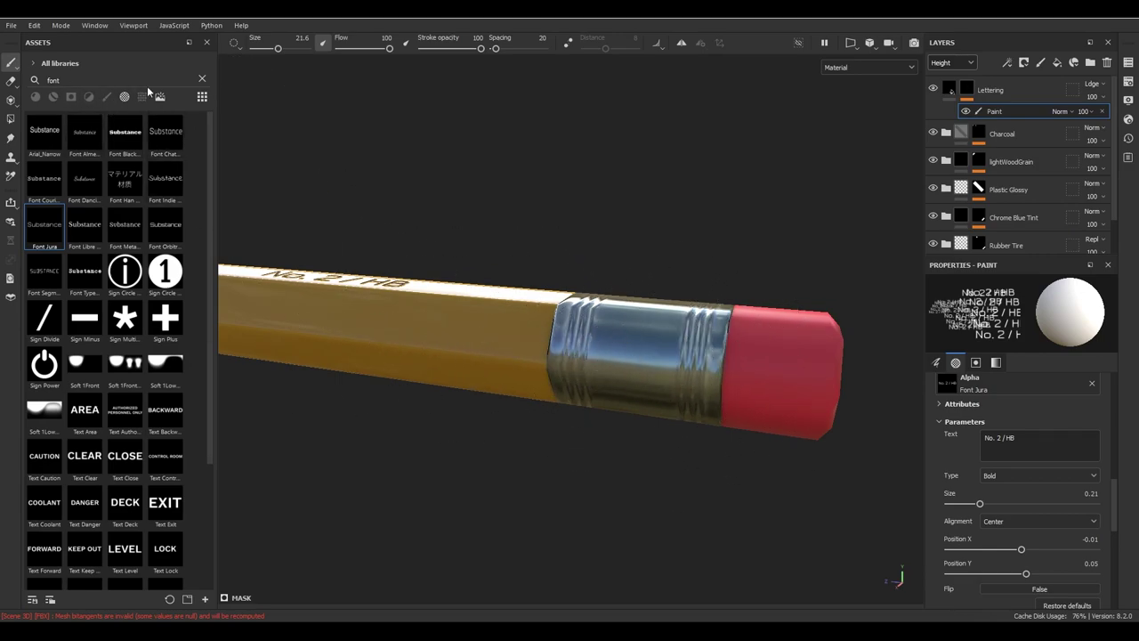
- Clear the font search, filter the assets to Brushes, and pick the Basic Soft brush
{"action": "left_click", "coordinate": [202, 79]}
{"action": "left_click", "coordinate": [107, 96]}
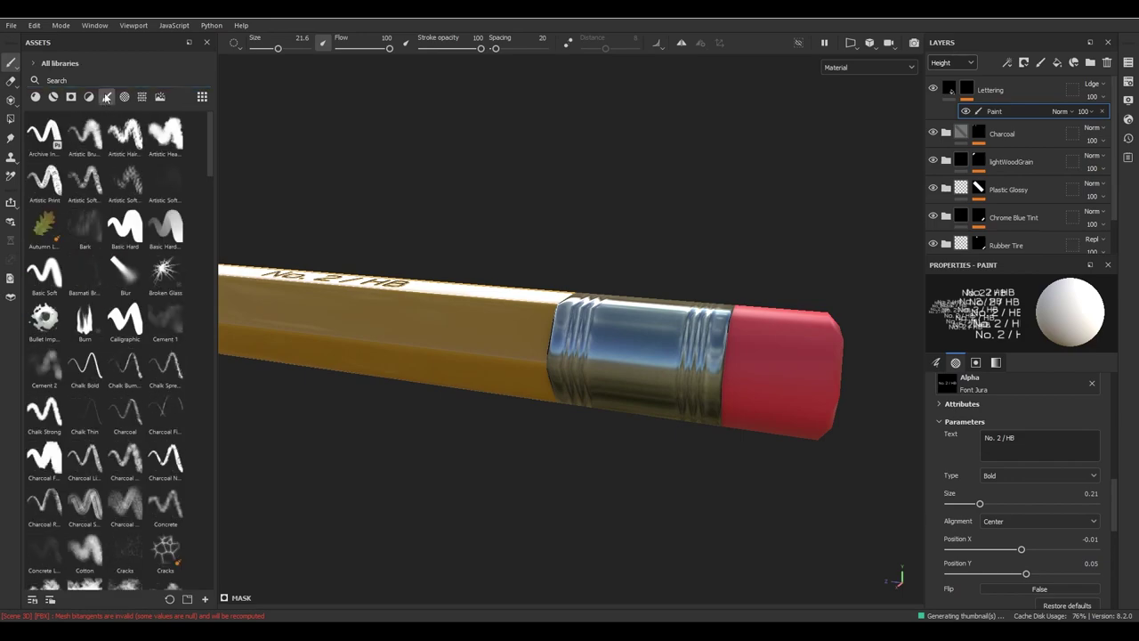
{"action": "left_click", "coordinate": [125, 230]}
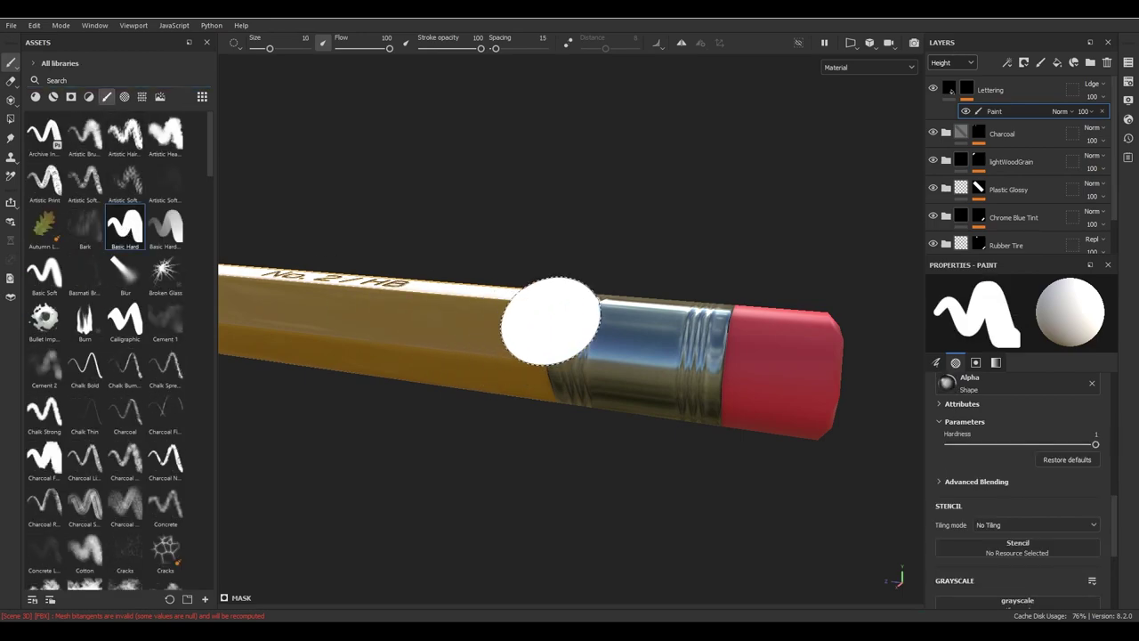
{"action": "left_click", "coordinate": [44, 271]}
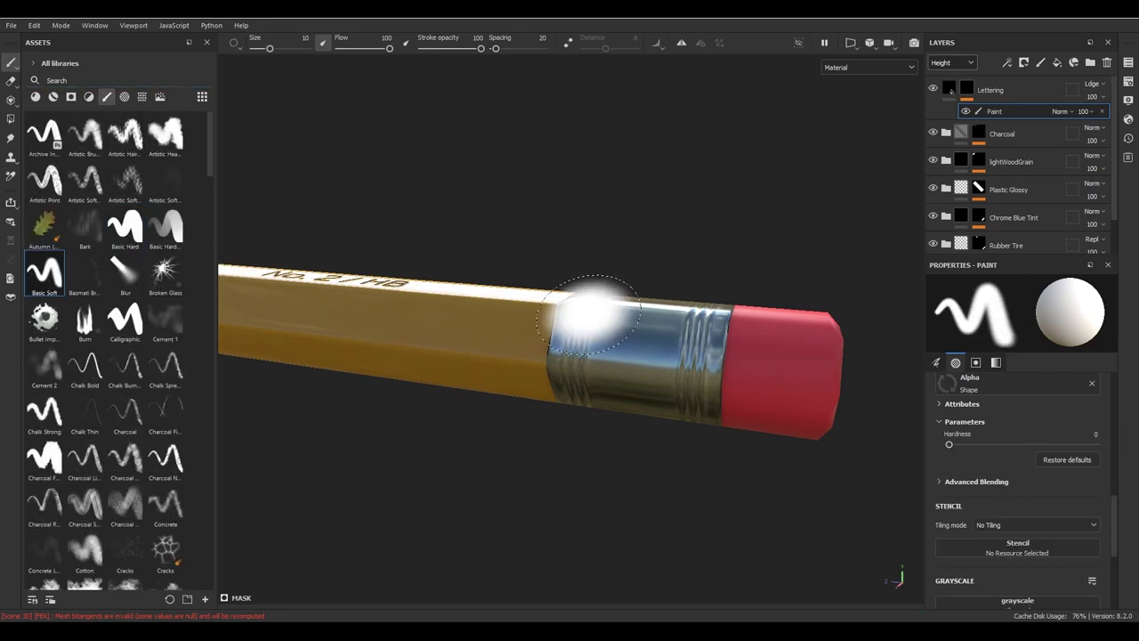
- Add Fill layer 1 above Lettering with only its height channel enabled
{"action": "mouse_move", "coordinate": [614, 293]}
{"action": "left_mouse_down", "text": "alt"}
{"action": "mouse_move", "coordinate": [632, 365]}
{"action": "mouse_move", "coordinate": [663, 329]}
{"action": "left_mouse_up", "text": "alt"}
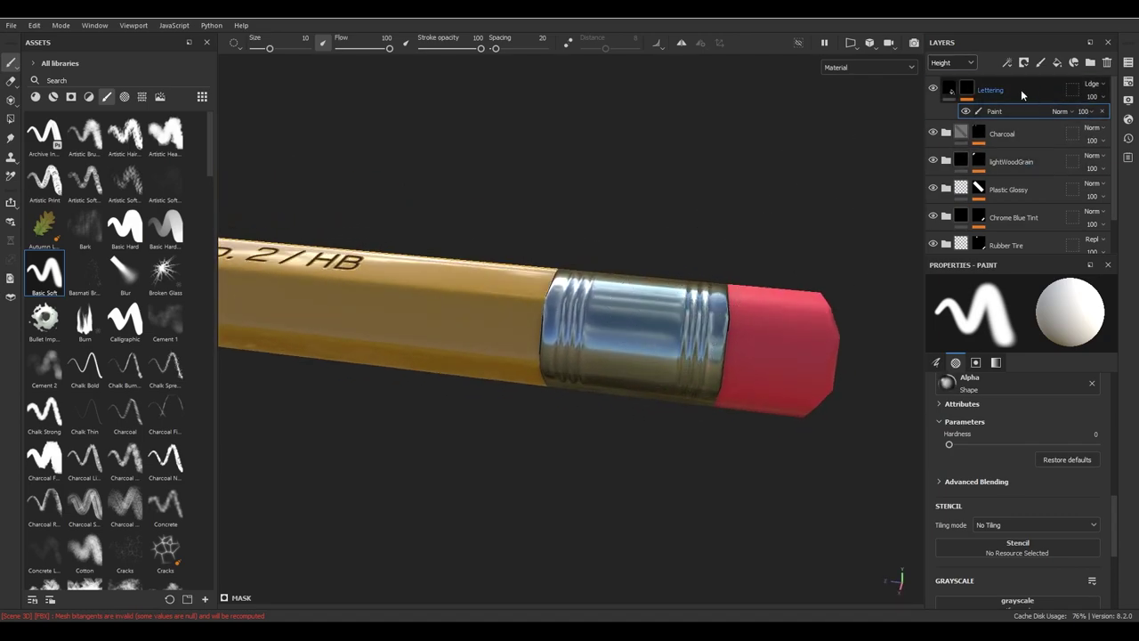
{"action": "left_click", "coordinate": [1057, 63]}
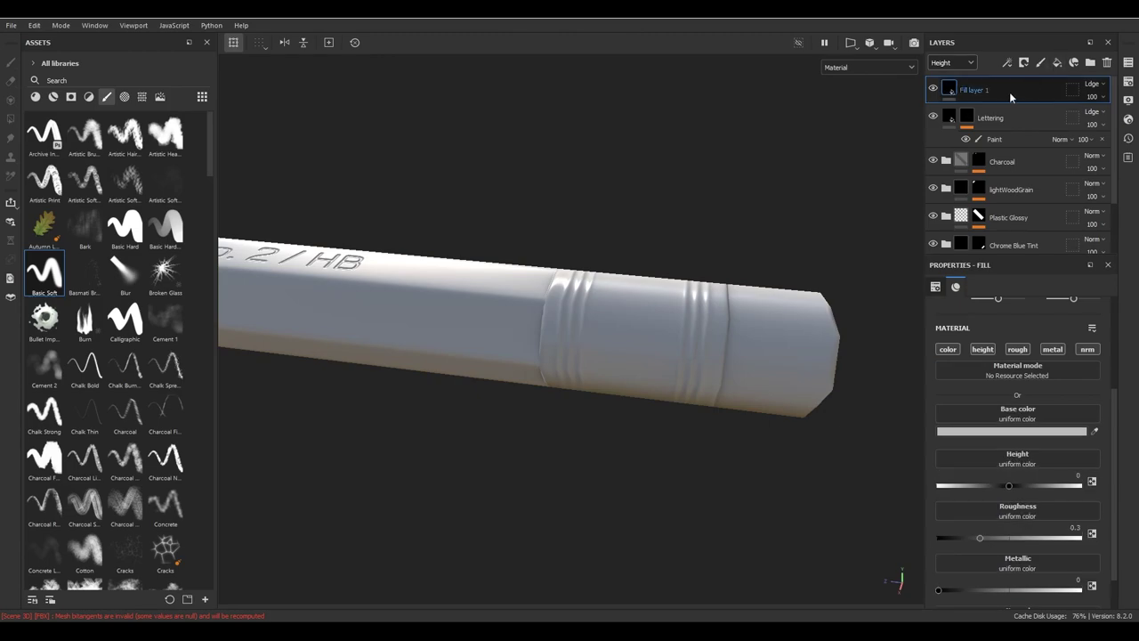
{"action": "left_click", "coordinate": [982, 349]}
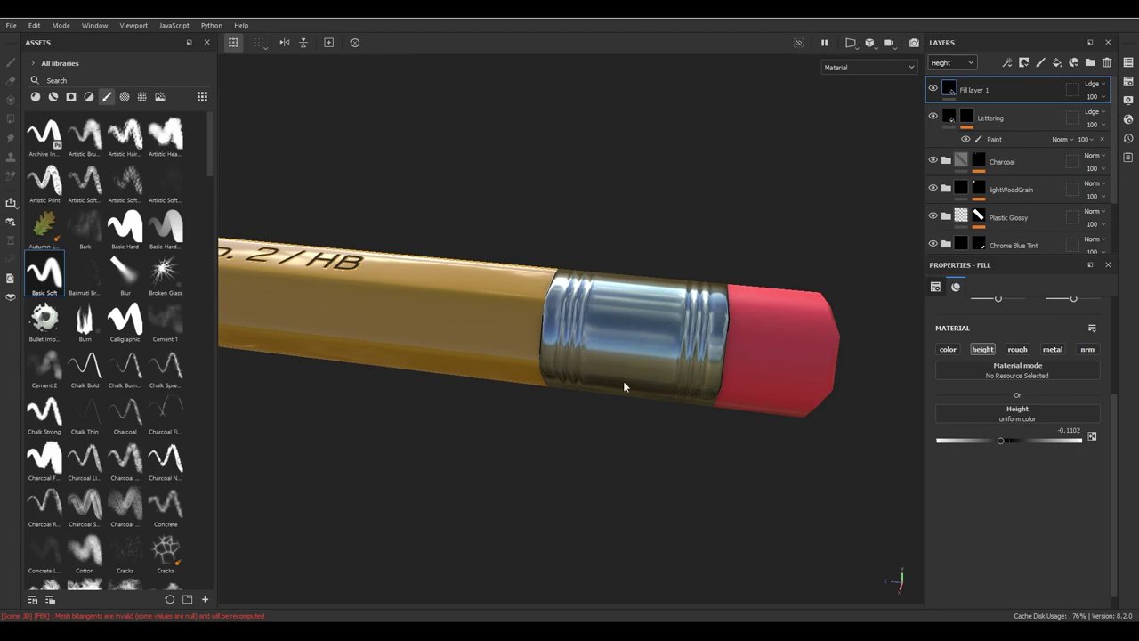
- Give Fill layer 1 a black mask with a paint effect
{"action": "left_click", "coordinate": [1024, 63]}
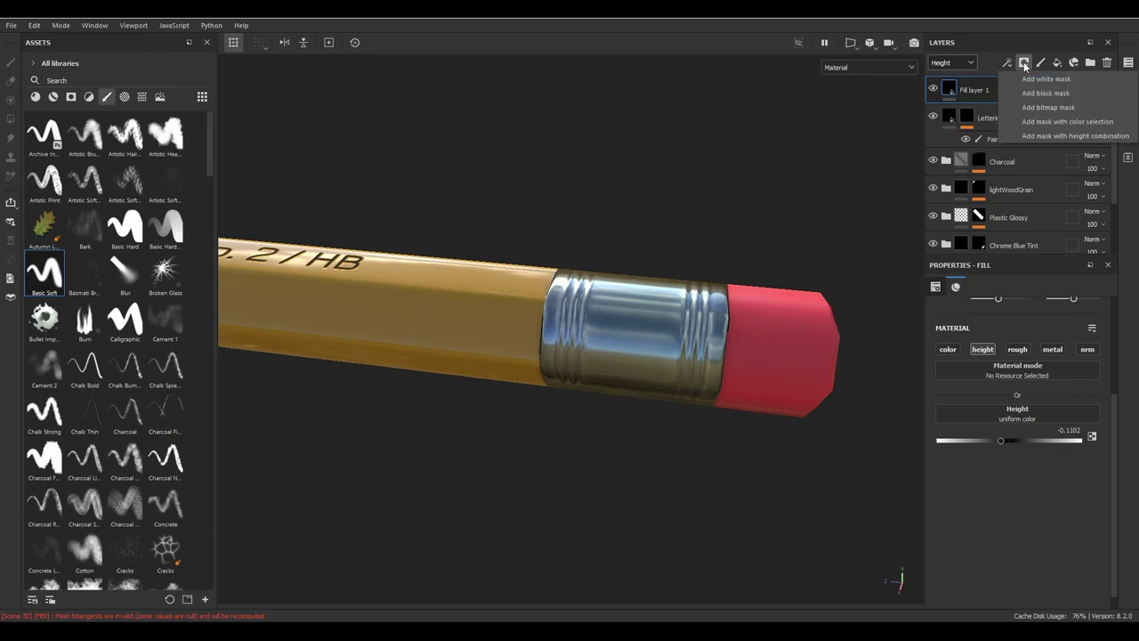
{"action": "left_click", "coordinate": [1047, 93]}
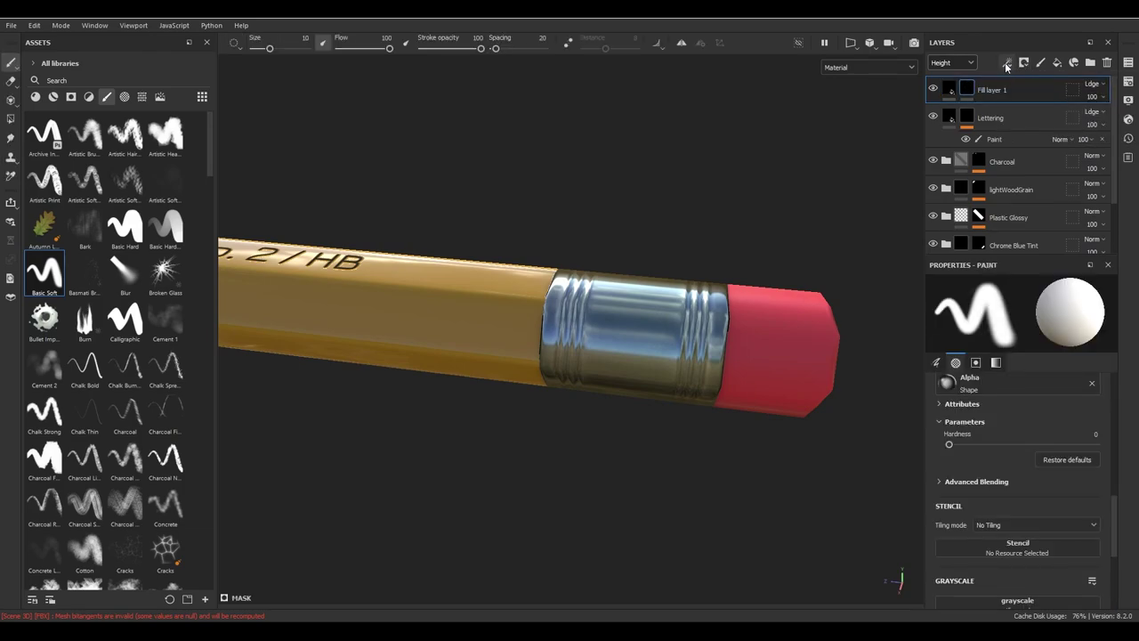
{"action": "left_click", "coordinate": [1006, 62]}
{"action": "left_click", "coordinate": [1032, 105]}
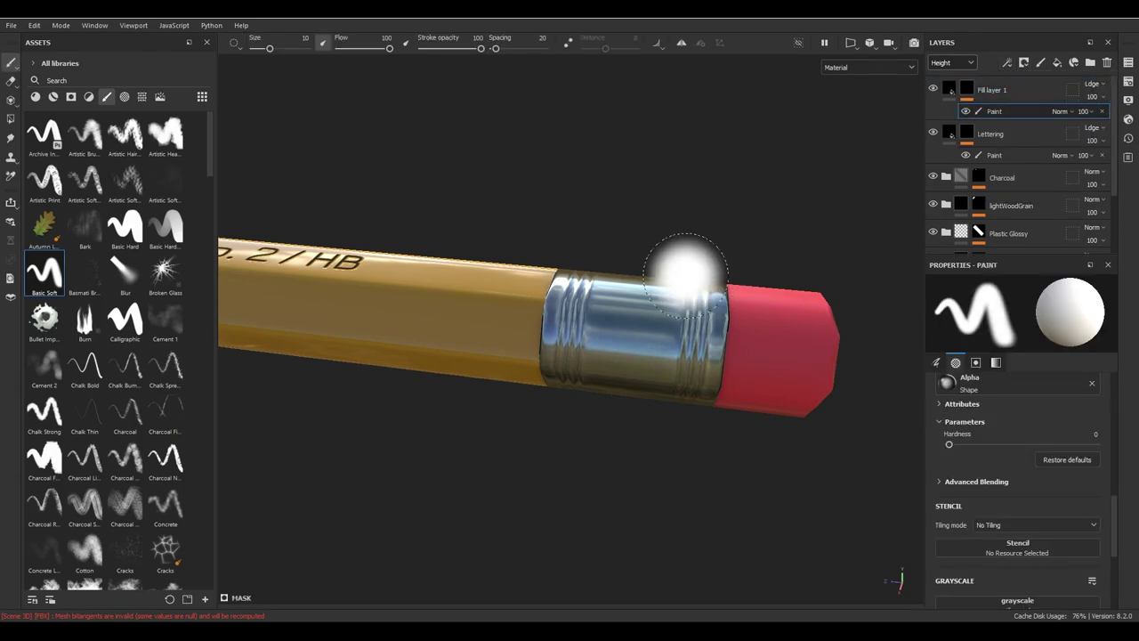
- Zoom and orbit to a side-on view of the ferrule, then bring up the pencil reference photo
{"action": "scroll", "coordinate": [695, 254], "scroll_direction": "down", "scroll_amount": 2}
{"action": "scroll", "coordinate": [623, 294], "scroll_direction": "up", "scroll_amount": 4}
{"action": "right_click_drag", "start_coordinate": [632, 283], "coordinate": [617, 286], "text": "ctrl"}
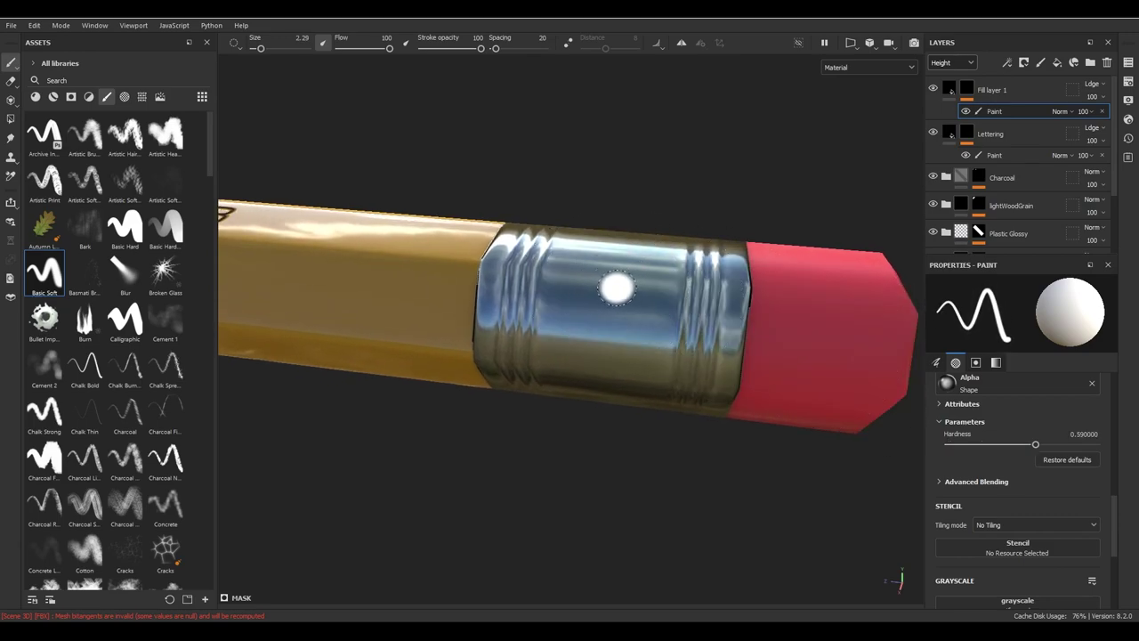
{"action": "mouse_move", "coordinate": [614, 311]}
{"action": "left_mouse_down", "text": "alt"}
{"action": "mouse_move", "coordinate": [579, 419]}
{"action": "mouse_move", "coordinate": [533, 366]}
{"action": "mouse_move", "coordinate": [643, 475]}
{"action": "mouse_move", "coordinate": [677, 397]}
{"action": "mouse_move", "coordinate": [661, 408]}
{"action": "left_mouse_up", "text": "alt"}
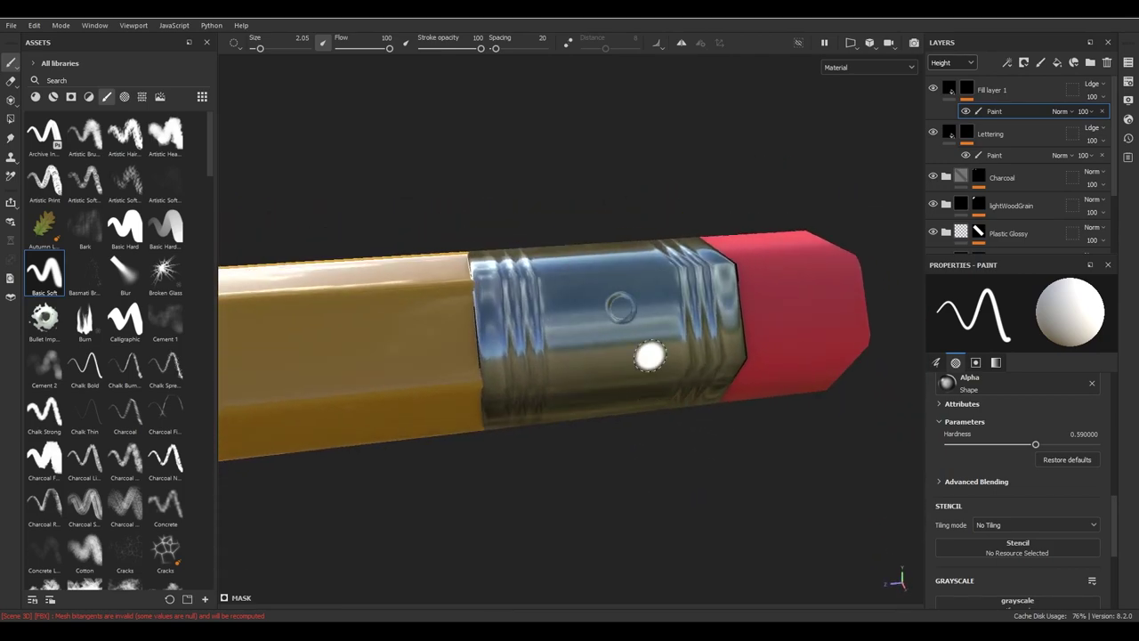
{"action": "mouse_move", "coordinate": [646, 291]}
{"action": "left_mouse_down", "text": "alt"}
{"action": "mouse_move", "coordinate": [655, 382]}
{"action": "mouse_move", "coordinate": [629, 401]}
{"action": "left_mouse_up", "text": "alt"}
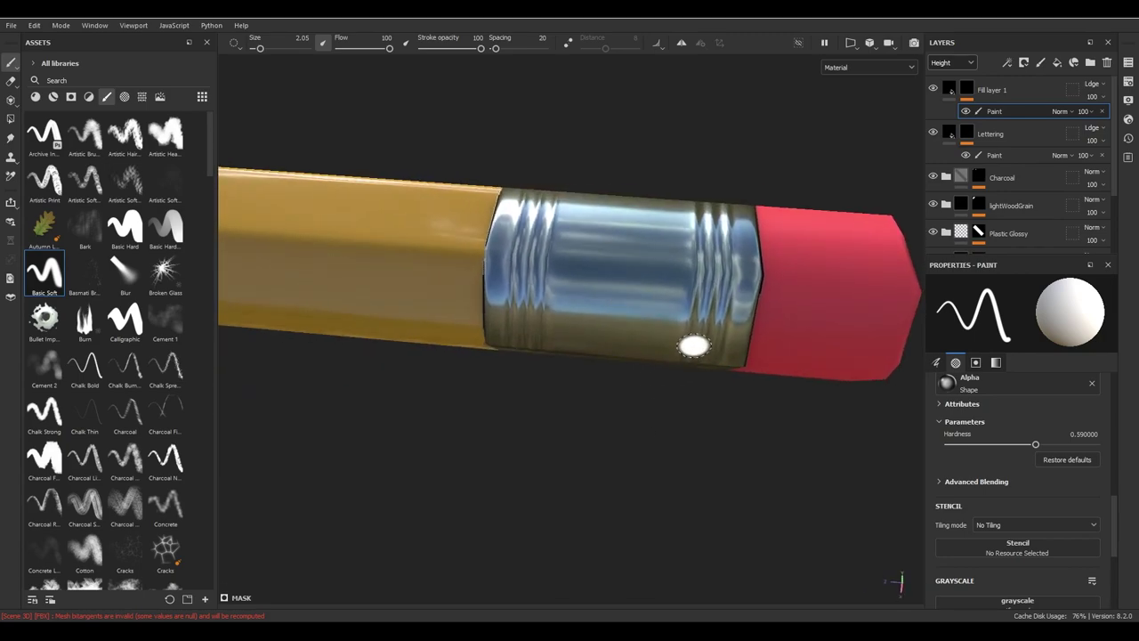
{"action": "mouse_move", "coordinate": [615, 300]}
{"action": "left_mouse_down", "text": "alt"}
{"action": "mouse_move", "coordinate": [671, 333]}
{"action": "mouse_move", "coordinate": [602, 307]}
{"action": "left_mouse_up", "text": "alt"}
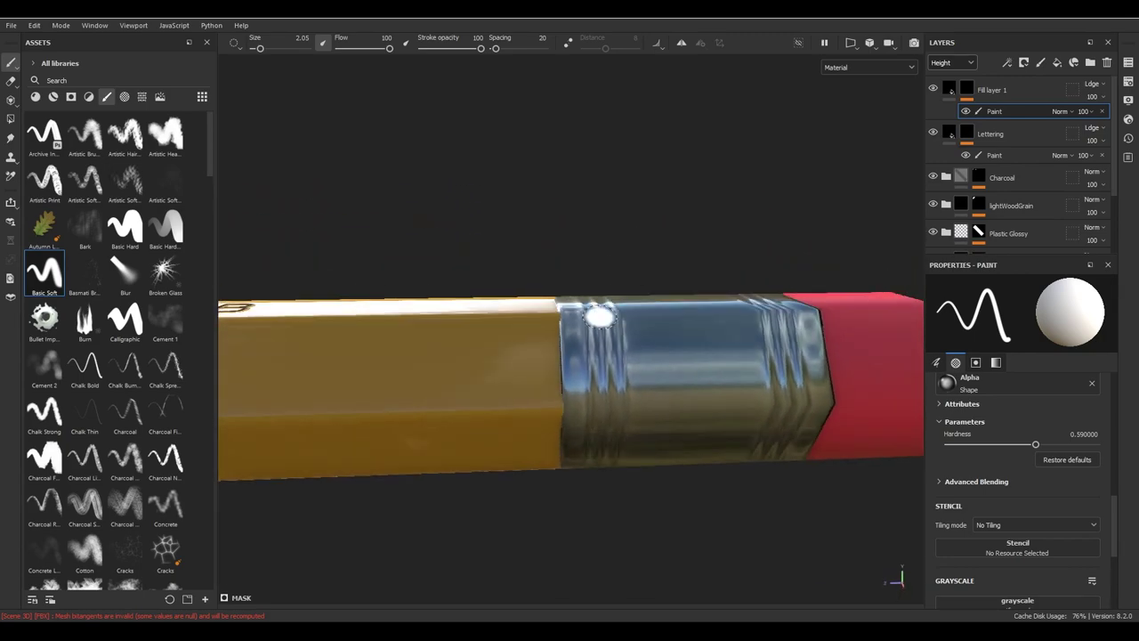
{"action": "key", "text": "alt+Tab"}
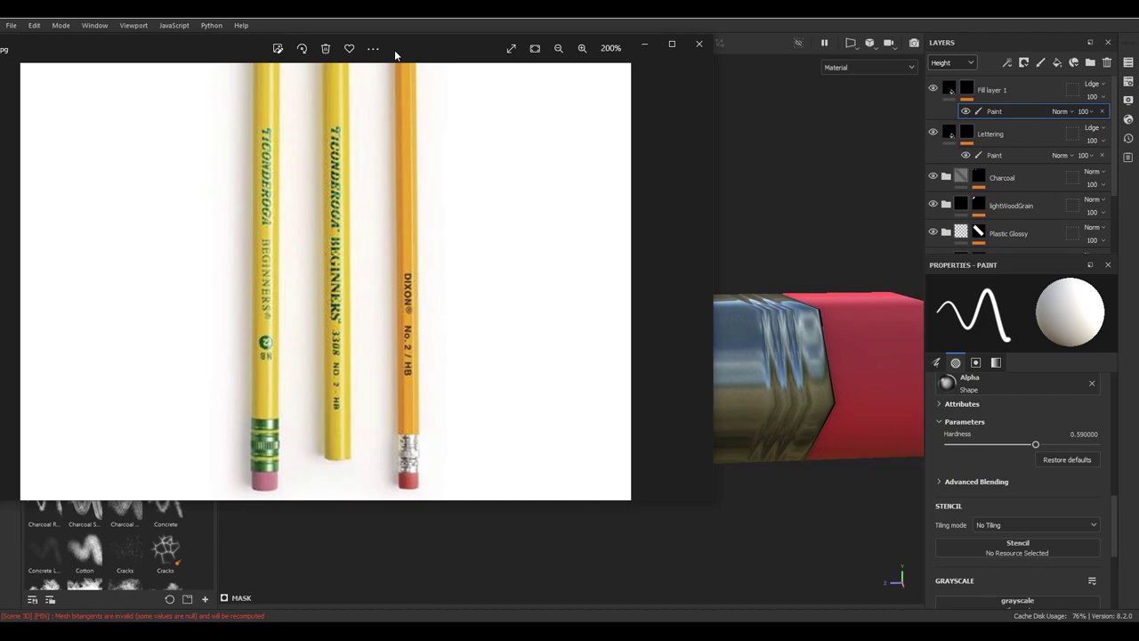
- Zoom into the reference photo to inspect the pencil's ferrule and eraser
{"action": "scroll", "coordinate": [396, 463], "scroll_direction": "up", "scroll_amount": 3}
{"action": "scroll", "coordinate": [419, 441], "scroll_direction": "down", "scroll_amount": 5}
{"action": "scroll", "coordinate": [423, 445], "scroll_direction": "up", "scroll_amount": 8}
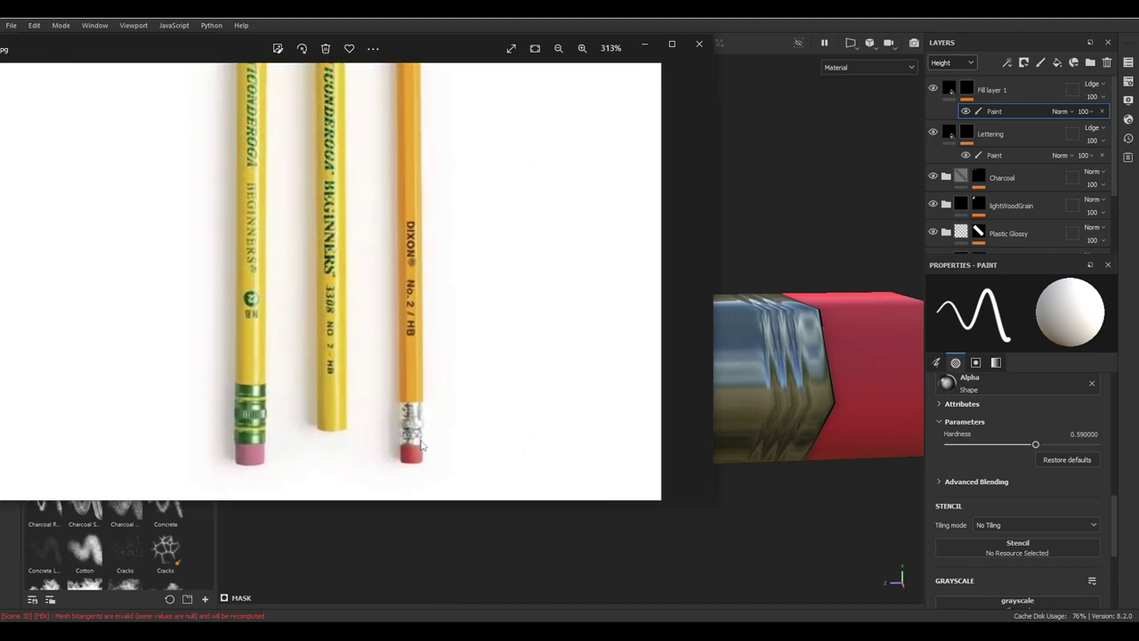
{"action": "scroll", "coordinate": [423, 445], "scroll_direction": "up", "scroll_amount": 3}
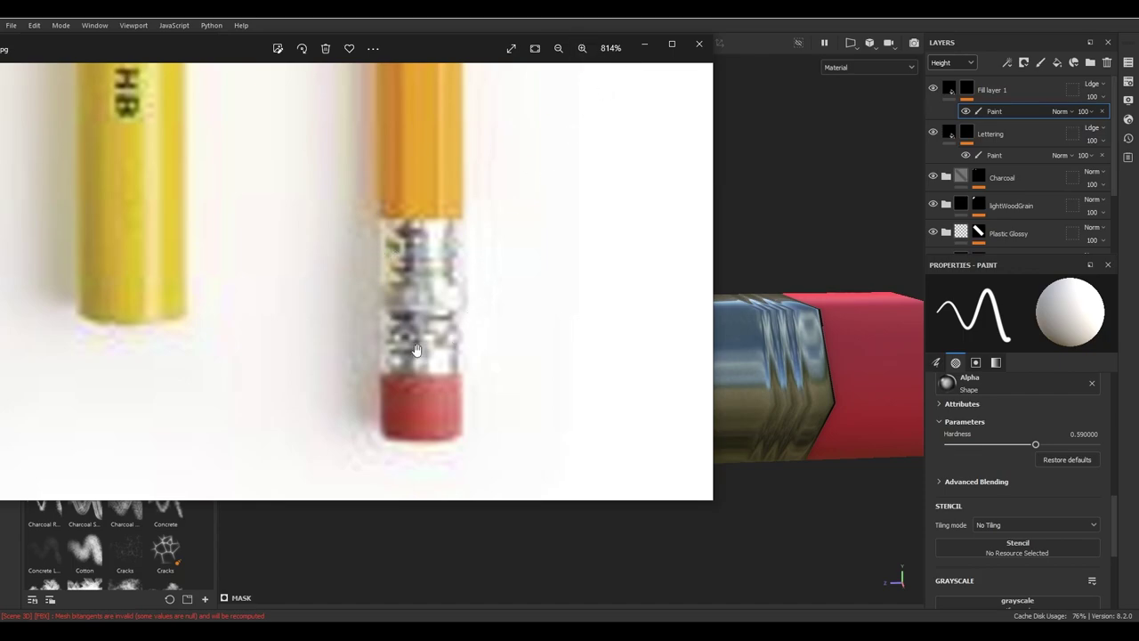
- Minimize Photos and shrink the Painter brush to size 1.37
{"action": "left_click", "coordinate": [644, 44]}
{"action": "scroll", "coordinate": [539, 367], "scroll_direction": "up", "scroll_amount": 5}
{"action": "key", "text": "bracketleft"}
{"action": "key", "text": "bracketleft"}
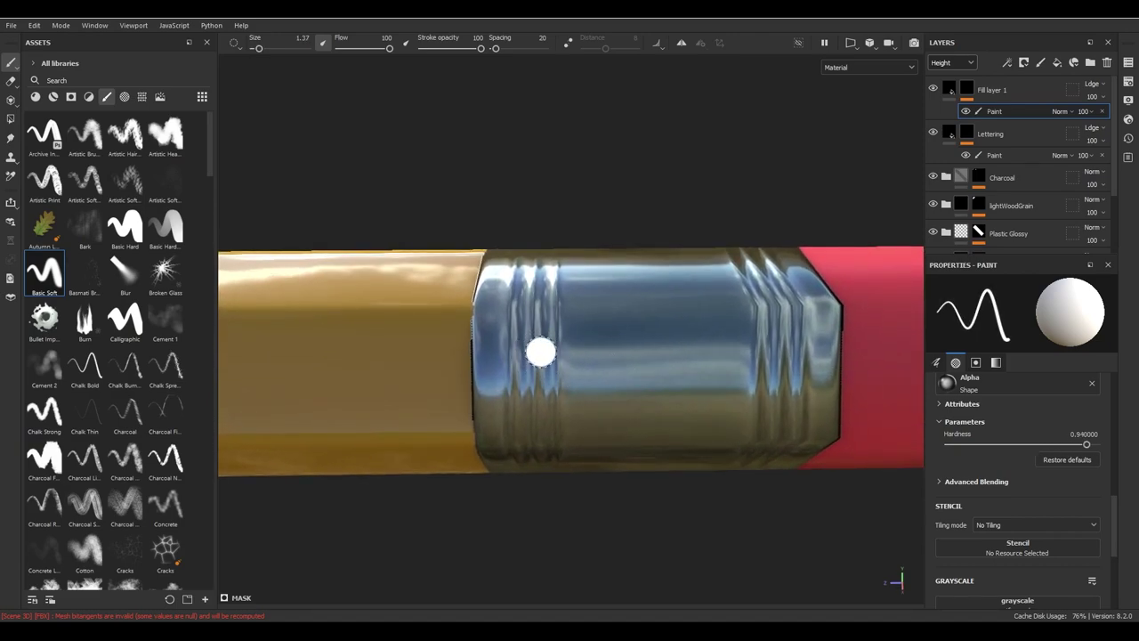
- Give Fill layer 1 a darker grey base colour (858585) and a Metallic channel at 0
{"action": "mouse_move", "coordinate": [531, 354]}
{"action": "left_mouse_down", "text": "alt"}
{"action": "mouse_move", "coordinate": [618, 374]}
{"action": "mouse_move", "coordinate": [534, 406]}
{"action": "mouse_move", "coordinate": [658, 324]}
{"action": "mouse_move", "coordinate": [654, 253]}
{"action": "mouse_move", "coordinate": [644, 285]}
{"action": "mouse_move", "coordinate": [809, 241]}
{"action": "mouse_move", "coordinate": [644, 249]}
{"action": "mouse_move", "coordinate": [609, 360]}
{"action": "mouse_move", "coordinate": [641, 338]}
{"action": "left_mouse_up", "text": "alt"}
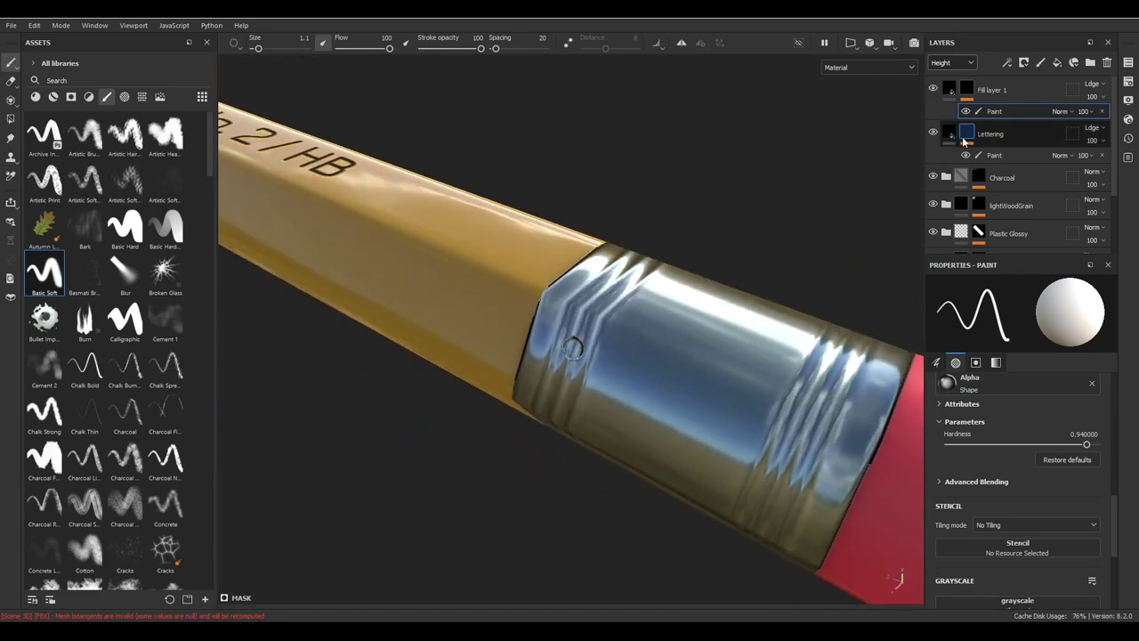
{"action": "left_click", "coordinate": [949, 89]}
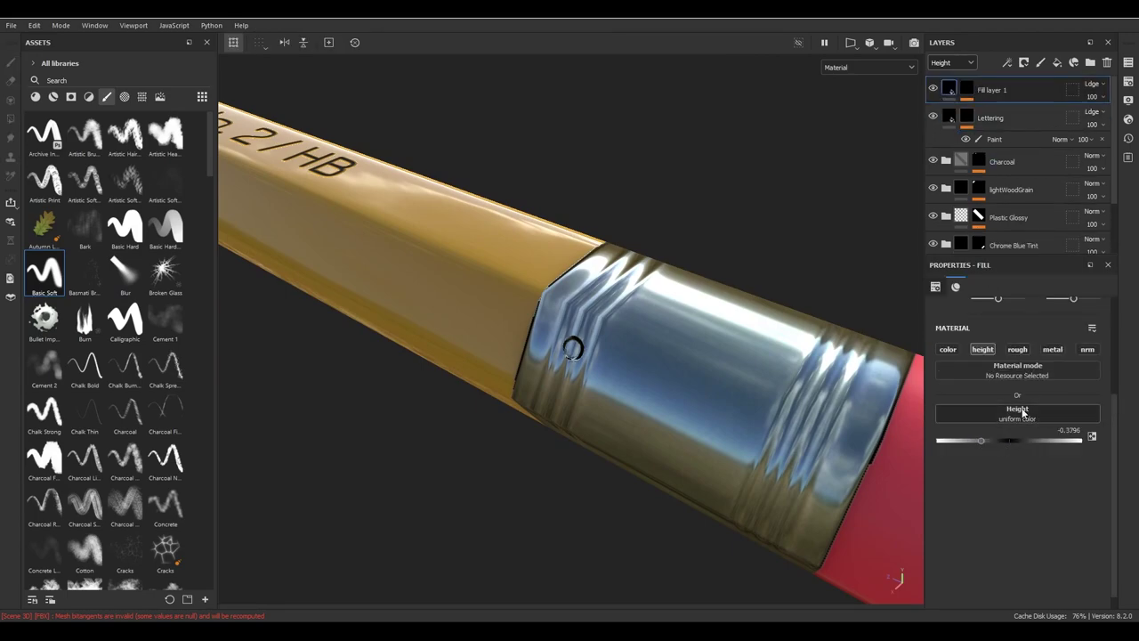
{"action": "left_click", "coordinate": [955, 351]}
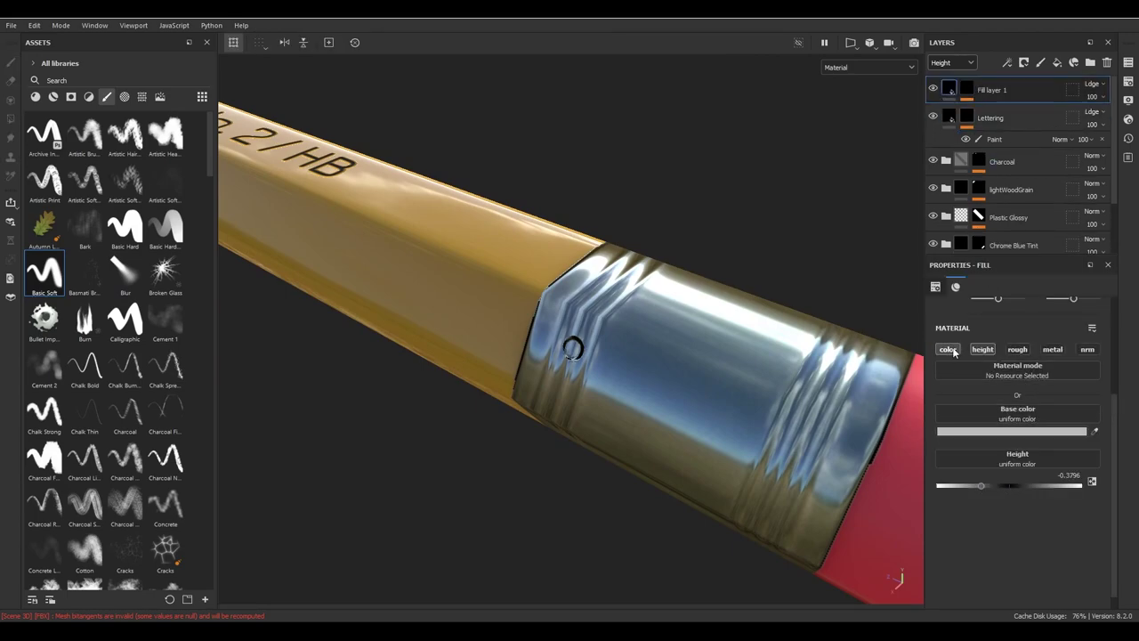
{"action": "left_click", "coordinate": [1025, 433]}
{"action": "left_click_drag", "start_coordinate": [917, 482], "coordinate": [940, 483]}
{"action": "left_click", "coordinate": [1030, 230]}
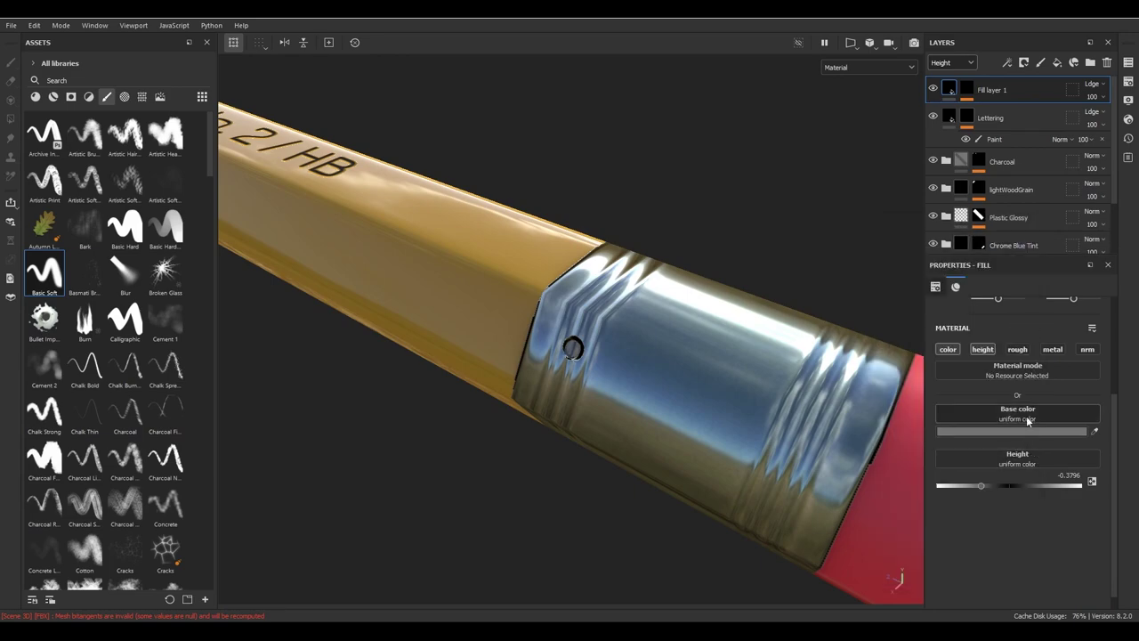
{"action": "left_click", "coordinate": [1052, 349]}
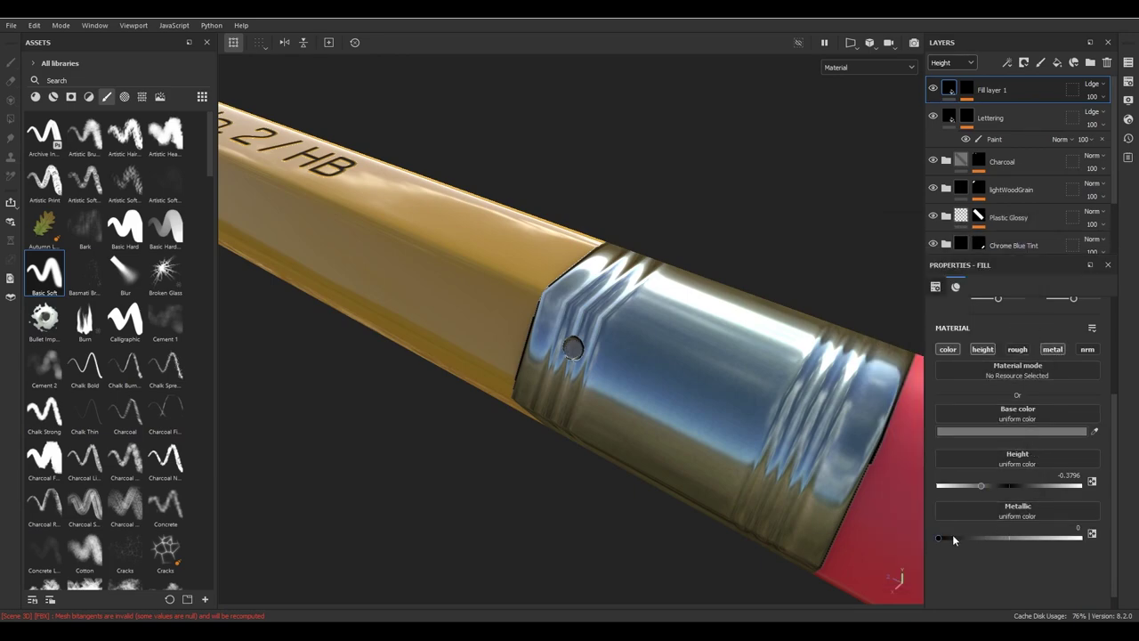
{"action": "mouse_move", "coordinate": [726, 468]}
{"action": "left_mouse_down", "text": "alt"}
{"action": "mouse_move", "coordinate": [679, 272]}
{"action": "mouse_move", "coordinate": [450, 323]}
{"action": "mouse_move", "coordinate": [762, 409]}
{"action": "mouse_move", "coordinate": [546, 406]}
{"action": "mouse_move", "coordinate": [702, 458]}
{"action": "mouse_move", "coordinate": [686, 366]}
{"action": "mouse_move", "coordinate": [793, 366]}
{"action": "mouse_move", "coordinate": [585, 311]}
{"action": "mouse_move", "coordinate": [623, 403]}
{"action": "mouse_move", "coordinate": [718, 392]}
{"action": "left_mouse_up", "text": "alt"}
- Get ready to paint the fill's mask and orbit closely around the ferrule and eraser
{"action": "key", "text": "1"}
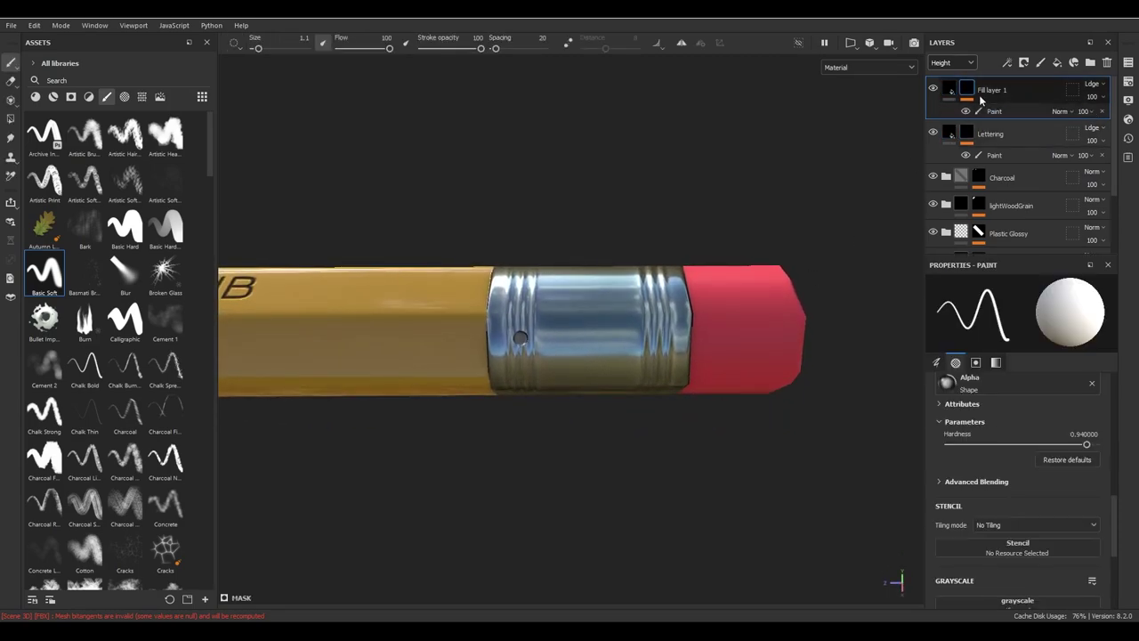
{"action": "mouse_move", "coordinate": [572, 342]}
{"action": "left_mouse_down", "text": "alt"}
{"action": "mouse_move", "coordinate": [536, 414]}
{"action": "mouse_move", "coordinate": [593, 344]}
{"action": "mouse_move", "coordinate": [572, 345]}
{"action": "left_mouse_up", "text": "alt"}
{"action": "mouse_move", "coordinate": [647, 258]}
{"action": "left_mouse_down", "text": "alt"}
{"action": "mouse_move", "coordinate": [602, 244]}
{"action": "mouse_move", "coordinate": [617, 359]}
{"action": "left_mouse_up", "text": "alt"}
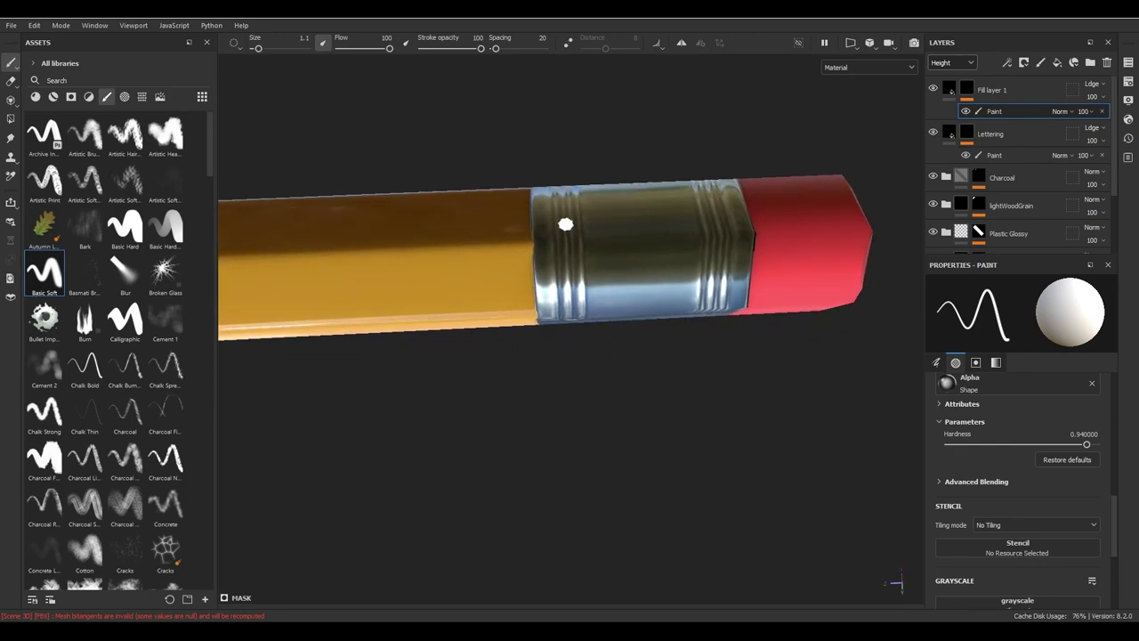
{"action": "mouse_move", "coordinate": [563, 219]}
{"action": "left_mouse_down", "text": "alt"}
{"action": "mouse_move", "coordinate": [613, 325]}
{"action": "mouse_move", "coordinate": [667, 236]}
{"action": "mouse_move", "coordinate": [641, 318]}
{"action": "mouse_move", "coordinate": [651, 317]}
{"action": "mouse_move", "coordinate": [662, 173]}
{"action": "mouse_move", "coordinate": [639, 204]}
{"action": "mouse_move", "coordinate": [651, 229]}
{"action": "mouse_move", "coordinate": [664, 198]}
{"action": "mouse_move", "coordinate": [653, 333]}
{"action": "mouse_move", "coordinate": [694, 254]}
{"action": "mouse_move", "coordinate": [655, 458]}
{"action": "left_mouse_up", "text": "alt"}
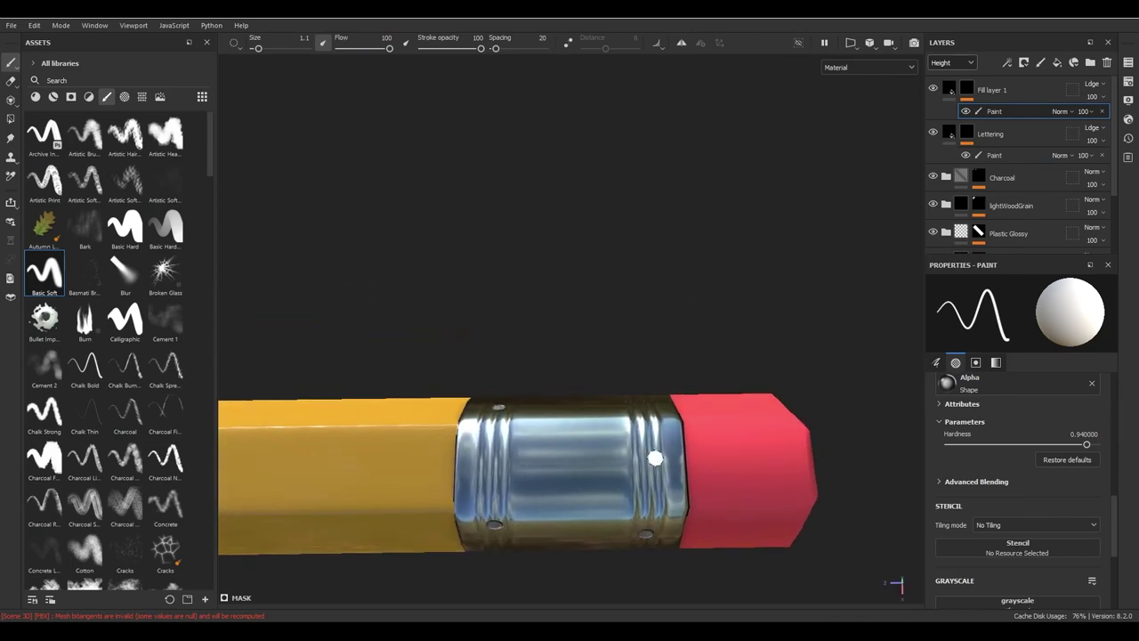
{"action": "mouse_move", "coordinate": [655, 380]}
{"action": "left_mouse_down", "text": "alt"}
{"action": "mouse_move", "coordinate": [660, 416]}
{"action": "mouse_move", "coordinate": [665, 391]}
{"action": "left_mouse_up", "text": "alt"}
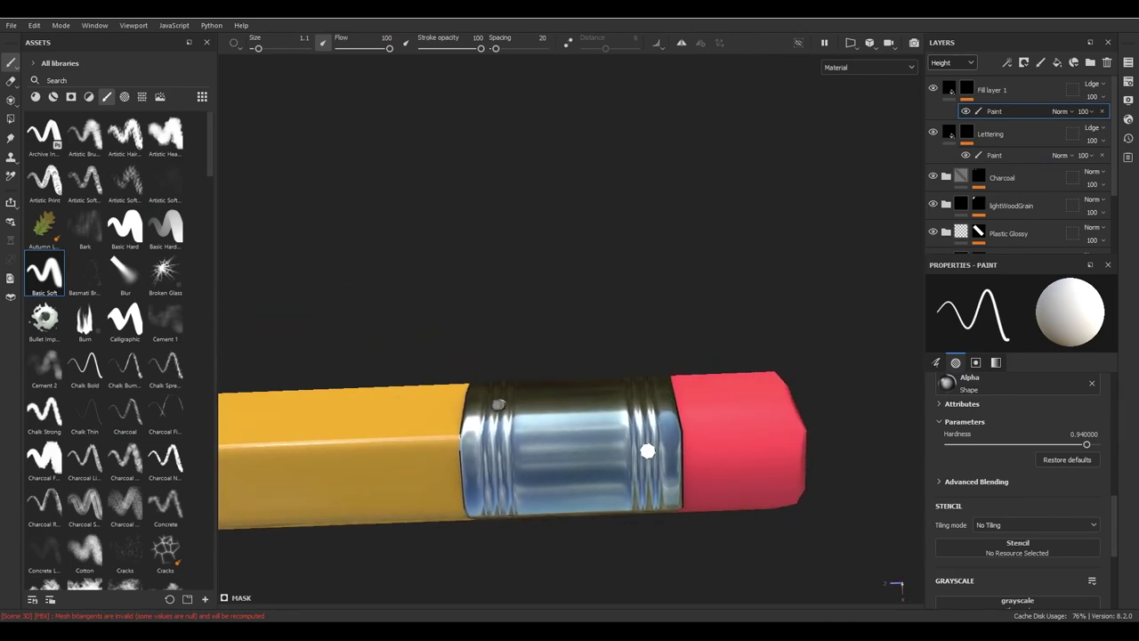
{"action": "mouse_move", "coordinate": [648, 447]}
{"action": "right_mouse_down", "text": "alt"}
{"action": "mouse_move", "coordinate": [267, 288]}
{"action": "mouse_move", "coordinate": [674, 315]}
{"action": "mouse_move", "coordinate": [623, 305]}
{"action": "right_mouse_up", "text": "alt"}
{"action": "mouse_move", "coordinate": [623, 305]}
{"action": "left_mouse_down", "text": "alt"}
{"action": "mouse_move", "coordinate": [614, 472]}
{"action": "mouse_move", "coordinate": [643, 198]}
{"action": "mouse_move", "coordinate": [679, 310]}
{"action": "mouse_move", "coordinate": [736, 326]}
{"action": "mouse_move", "coordinate": [783, 417]}
{"action": "mouse_move", "coordinate": [685, 392]}
{"action": "left_mouse_up", "text": "alt"}
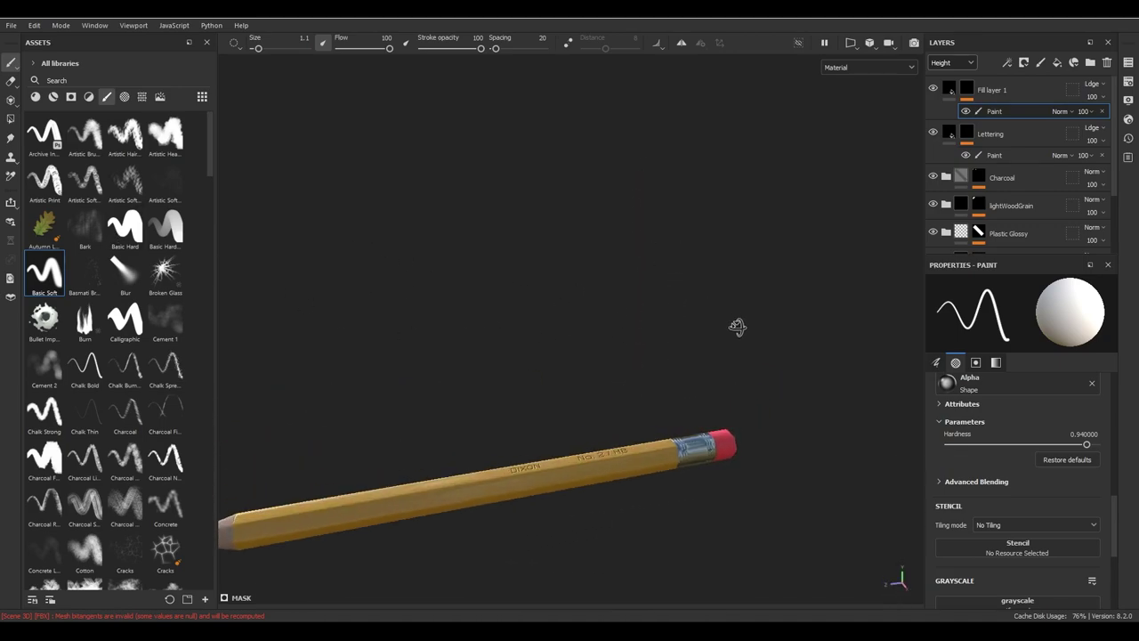
{"action": "middle_click_drag", "start_coordinate": [685, 391], "coordinate": [587, 364], "text": "alt"}
{"action": "mouse_move", "coordinate": [587, 364]}
{"action": "right_mouse_down", "text": "alt"}
{"action": "mouse_move", "coordinate": [406, 381]}
{"action": "mouse_move", "coordinate": [427, 401]}
{"action": "mouse_move", "coordinate": [272, 310]}
{"action": "mouse_move", "coordinate": [471, 255]}
{"action": "mouse_move", "coordinate": [656, 254]}
{"action": "right_mouse_up", "text": "alt"}
- Orbit along the whole pencil from the eraser end to the sharpened tip
{"action": "mouse_move", "coordinate": [656, 255]}
{"action": "left_mouse_down", "text": "alt"}
{"action": "mouse_move", "coordinate": [661, 415]}
{"action": "mouse_move", "coordinate": [767, 469]}
{"action": "mouse_move", "coordinate": [760, 460]}
{"action": "mouse_move", "coordinate": [818, 317]}
{"action": "mouse_move", "coordinate": [822, 229]}
{"action": "left_mouse_up", "text": "alt"}
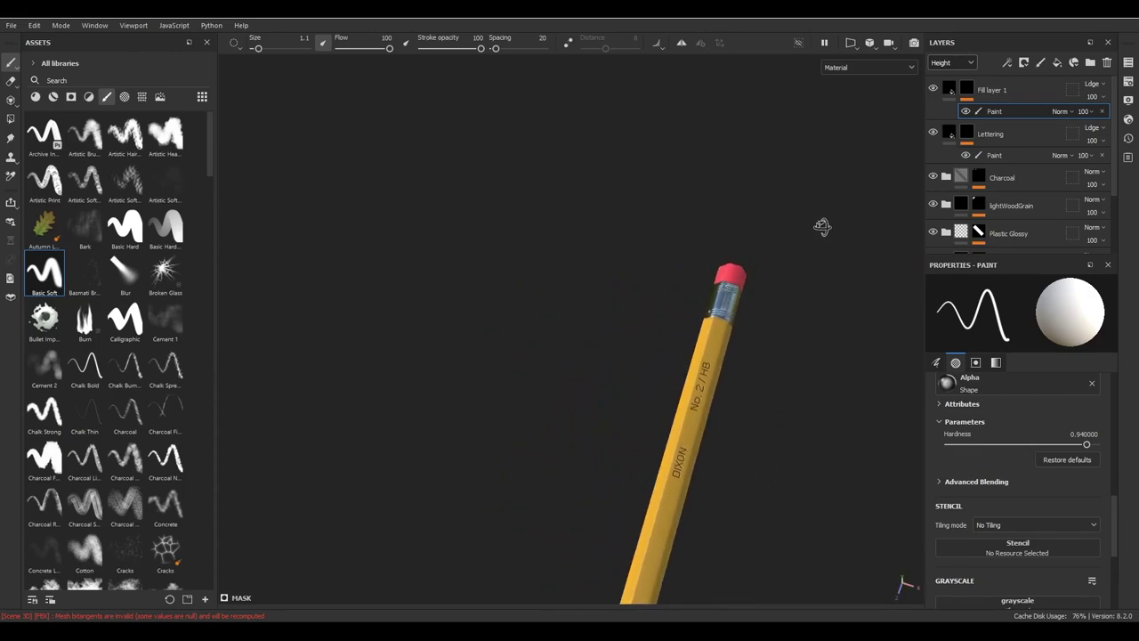
{"action": "mouse_move", "coordinate": [545, 340]}
{"action": "left_mouse_down", "text": "alt"}
{"action": "mouse_move", "coordinate": [579, 399]}
{"action": "mouse_move", "coordinate": [448, 386]}
{"action": "mouse_move", "coordinate": [470, 333]}
{"action": "left_mouse_up", "text": "alt"}
{"action": "mouse_move", "coordinate": [700, 328]}
{"action": "left_mouse_down", "text": "alt"}
{"action": "mouse_move", "coordinate": [679, 361]}
{"action": "mouse_move", "coordinate": [677, 343]}
{"action": "mouse_move", "coordinate": [592, 361]}
{"action": "mouse_move", "coordinate": [643, 391]}
{"action": "mouse_move", "coordinate": [605, 369]}
{"action": "left_mouse_up", "text": "alt"}
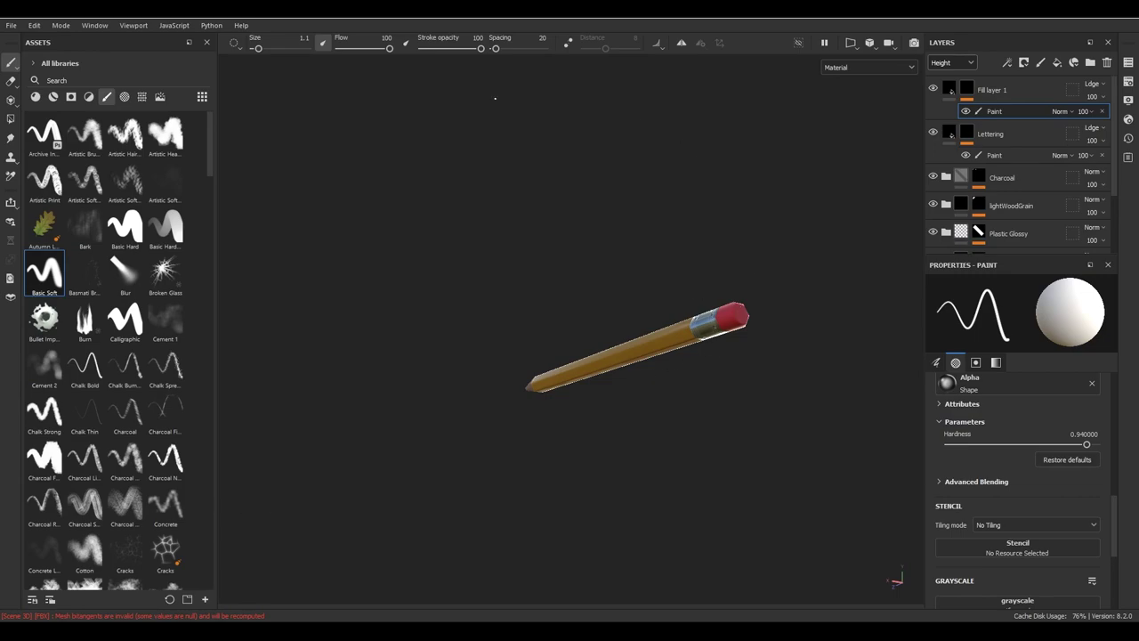
{"action": "mouse_move", "coordinate": [674, 296]}
{"action": "left_mouse_down", "text": "alt"}
{"action": "mouse_move", "coordinate": [677, 440]}
{"action": "mouse_move", "coordinate": [718, 437]}
{"action": "left_mouse_up", "text": "alt"}
{"action": "left_click_drag", "start_coordinate": [460, 444], "coordinate": [668, 432], "text": "alt"}
{"action": "scroll", "coordinate": [694, 418], "scroll_direction": "up", "scroll_amount": 5}
{"action": "mouse_move", "coordinate": [719, 407]}
{"action": "left_mouse_down", "text": "alt"}
{"action": "mouse_move", "coordinate": [788, 526]}
{"action": "mouse_move", "coordinate": [615, 524]}
{"action": "mouse_move", "coordinate": [626, 508]}
{"action": "mouse_move", "coordinate": [534, 374]}
{"action": "mouse_move", "coordinate": [443, 400]}
{"action": "mouse_move", "coordinate": [631, 379]}
{"action": "mouse_move", "coordinate": [745, 437]}
{"action": "mouse_move", "coordinate": [430, 439]}
{"action": "mouse_move", "coordinate": [638, 396]}
{"action": "mouse_move", "coordinate": [600, 471]}
{"action": "mouse_move", "coordinate": [565, 475]}
{"action": "mouse_move", "coordinate": [725, 425]}
{"action": "mouse_move", "coordinate": [733, 394]}
{"action": "mouse_move", "coordinate": [783, 378]}
{"action": "mouse_move", "coordinate": [508, 343]}
{"action": "mouse_move", "coordinate": [596, 313]}
{"action": "left_mouse_up", "text": "alt"}
{"action": "mouse_move", "coordinate": [404, 366]}
{"action": "left_mouse_down", "text": "alt"}
{"action": "mouse_move", "coordinate": [819, 425]}
{"action": "mouse_move", "coordinate": [631, 445]}
{"action": "mouse_move", "coordinate": [704, 404]}
{"action": "mouse_move", "coordinate": [683, 444]}
{"action": "mouse_move", "coordinate": [579, 386]}
{"action": "mouse_move", "coordinate": [719, 424]}
{"action": "mouse_move", "coordinate": [552, 286]}
{"action": "mouse_move", "coordinate": [521, 397]}
{"action": "mouse_move", "coordinate": [532, 583]}
{"action": "mouse_move", "coordinate": [546, 358]}
{"action": "mouse_move", "coordinate": [593, 315]}
{"action": "mouse_move", "coordinate": [564, 293]}
{"action": "left_mouse_up", "text": "alt"}
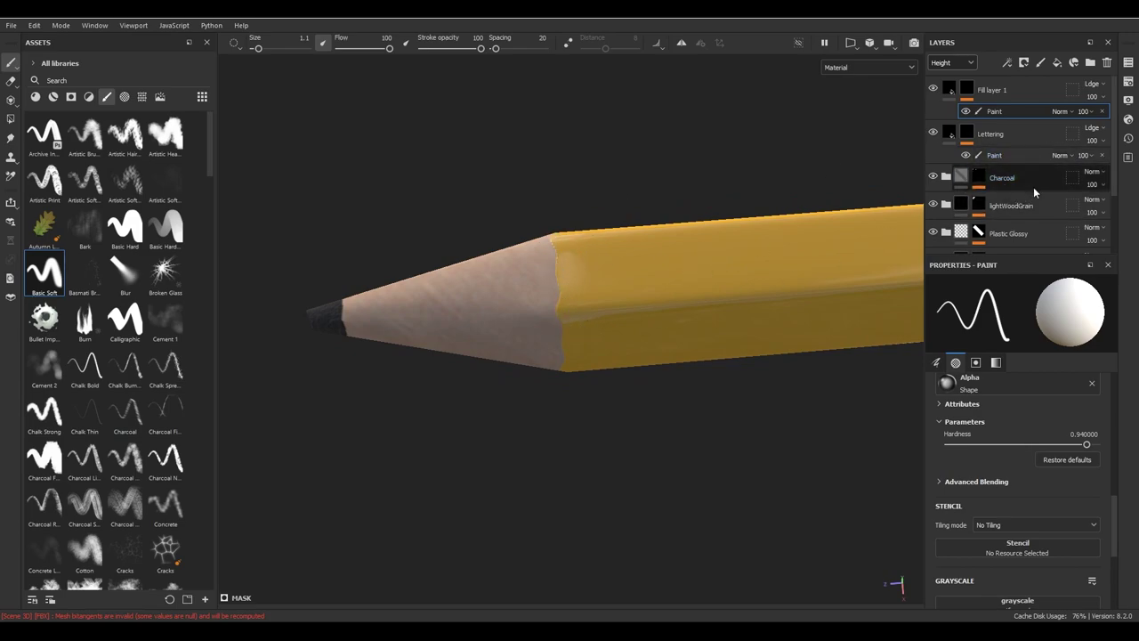
- Select lightWoodGrain, inspect its mask on the tip, then return to material view
{"action": "scroll", "coordinate": [1050, 187], "scroll_direction": "down", "scroll_amount": 1}
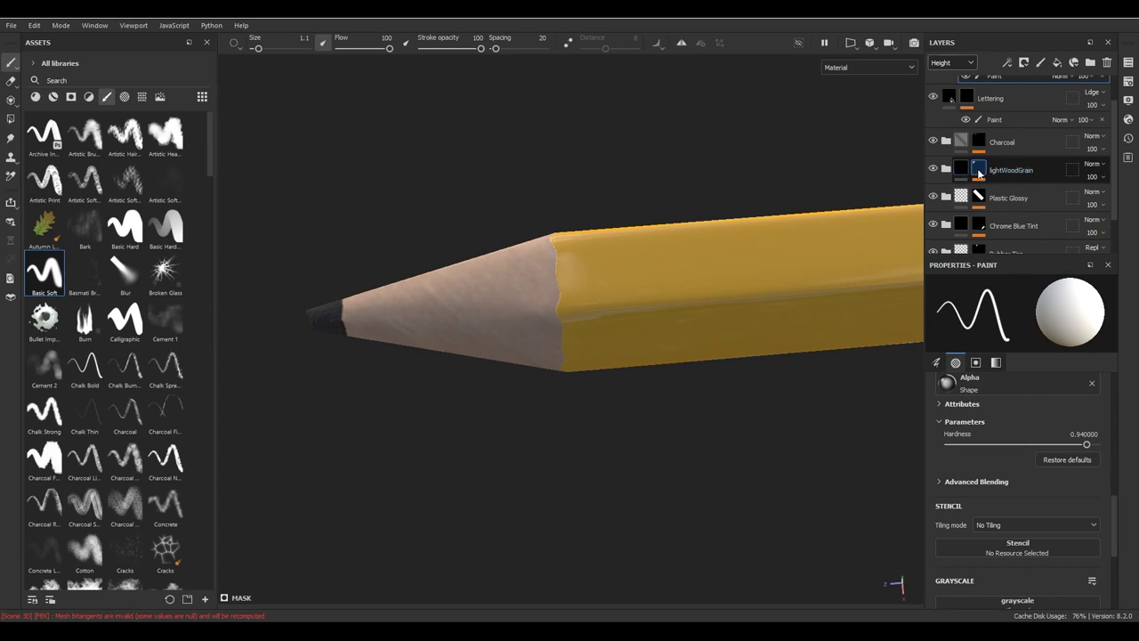
{"action": "left_click", "coordinate": [978, 173]}
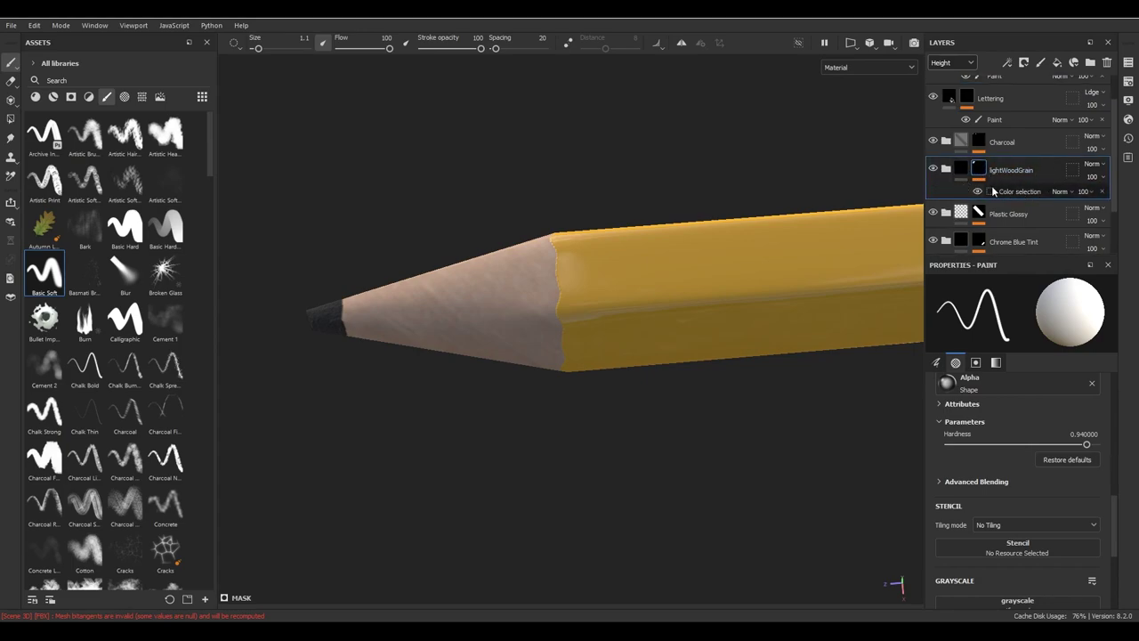
{"action": "left_click", "coordinate": [979, 170], "text": "alt"}
{"action": "mouse_move", "coordinate": [614, 299]}
{"action": "left_mouse_down", "text": "alt"}
{"action": "mouse_move", "coordinate": [727, 181]}
{"action": "mouse_move", "coordinate": [631, 243]}
{"action": "mouse_move", "coordinate": [587, 294]}
{"action": "mouse_move", "coordinate": [676, 267]}
{"action": "mouse_move", "coordinate": [706, 275]}
{"action": "left_mouse_up", "text": "alt"}
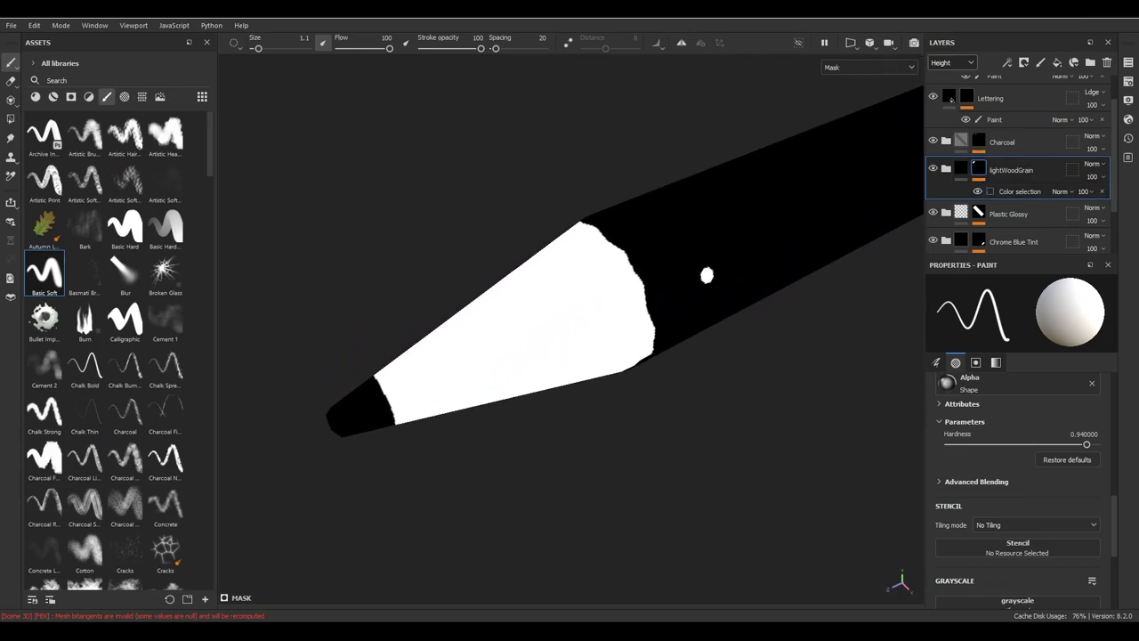
{"action": "left_click", "coordinate": [979, 170]}
{"action": "mouse_move", "coordinate": [603, 334]}
{"action": "left_mouse_down", "text": "alt"}
{"action": "mouse_move", "coordinate": [780, 257]}
{"action": "mouse_move", "coordinate": [508, 332]}
{"action": "mouse_move", "coordinate": [585, 323]}
{"action": "left_mouse_up", "text": "alt"}
{"action": "key", "text": "m"}
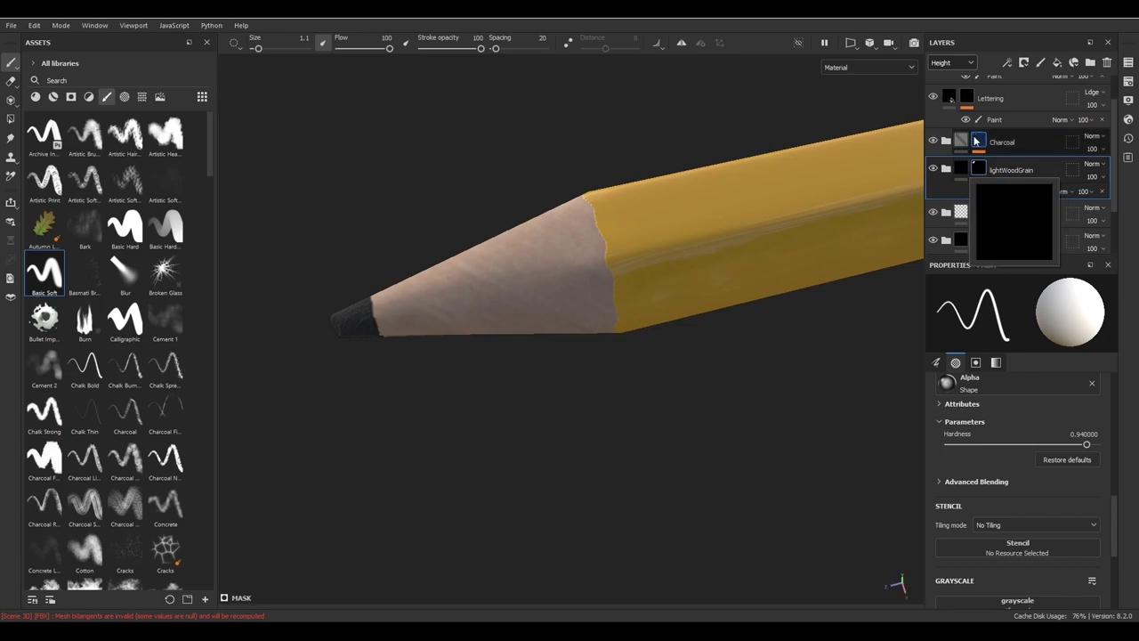
- Add a paint effect to lightWoodGrain's mask
{"action": "left_click", "coordinate": [1006, 65]}
{"action": "left_click", "coordinate": [1038, 93]}
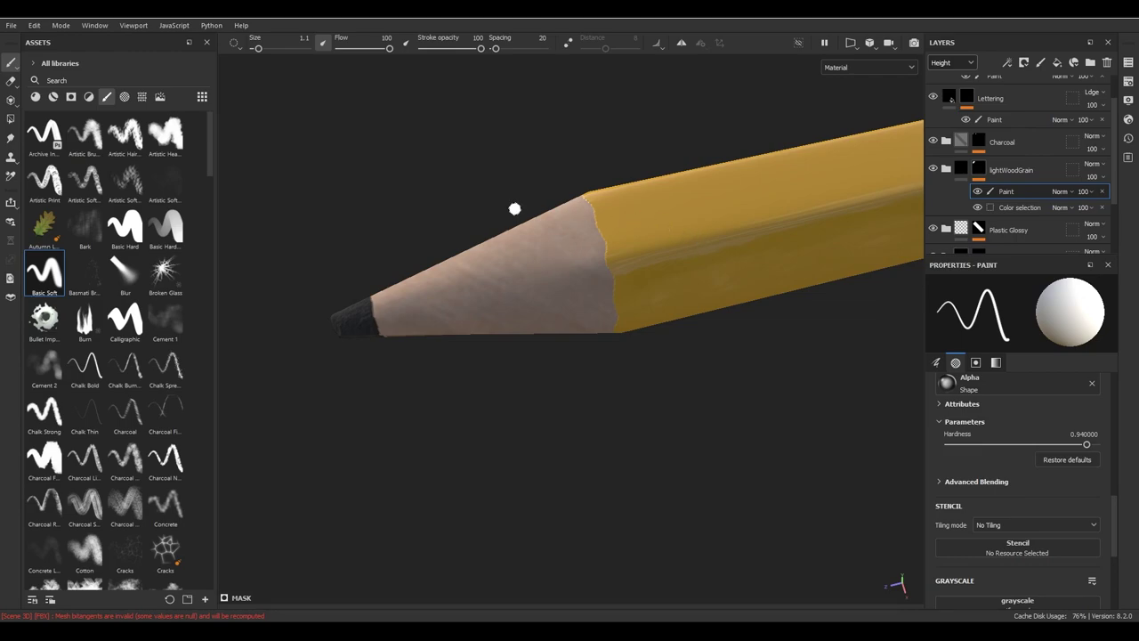
{"action": "right_click_drag", "start_coordinate": [514, 211], "coordinate": [628, 300], "text": "alt"}
- Choose the Fur brush from the brush library and shrink it to size 4.91
{"action": "left_click", "coordinate": [107, 97]}
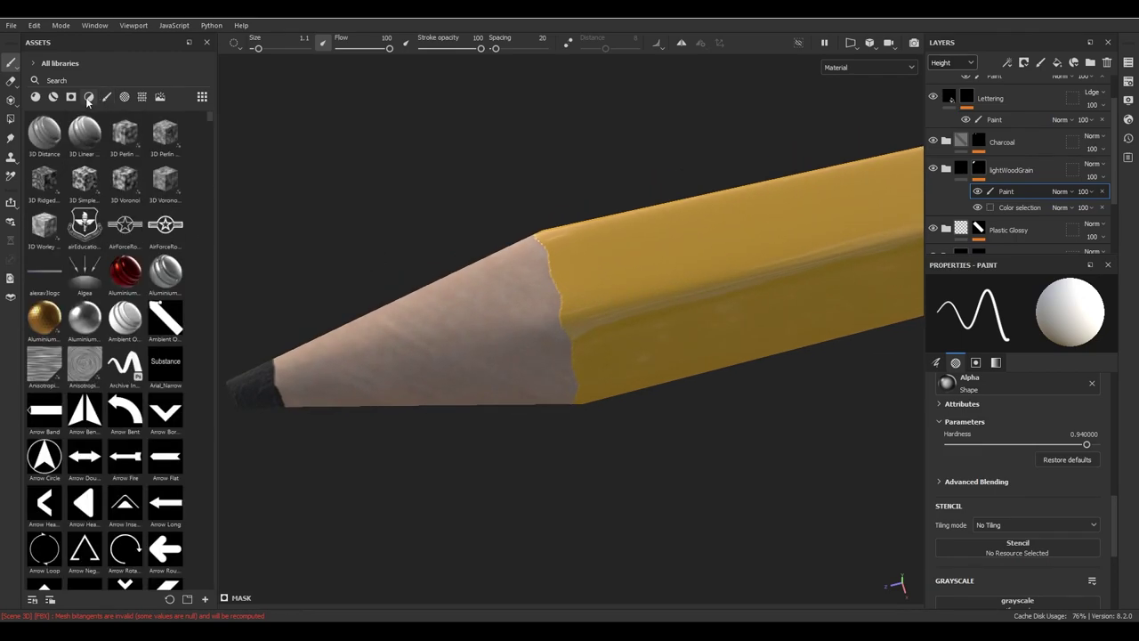
{"action": "left_click", "coordinate": [106, 97]}
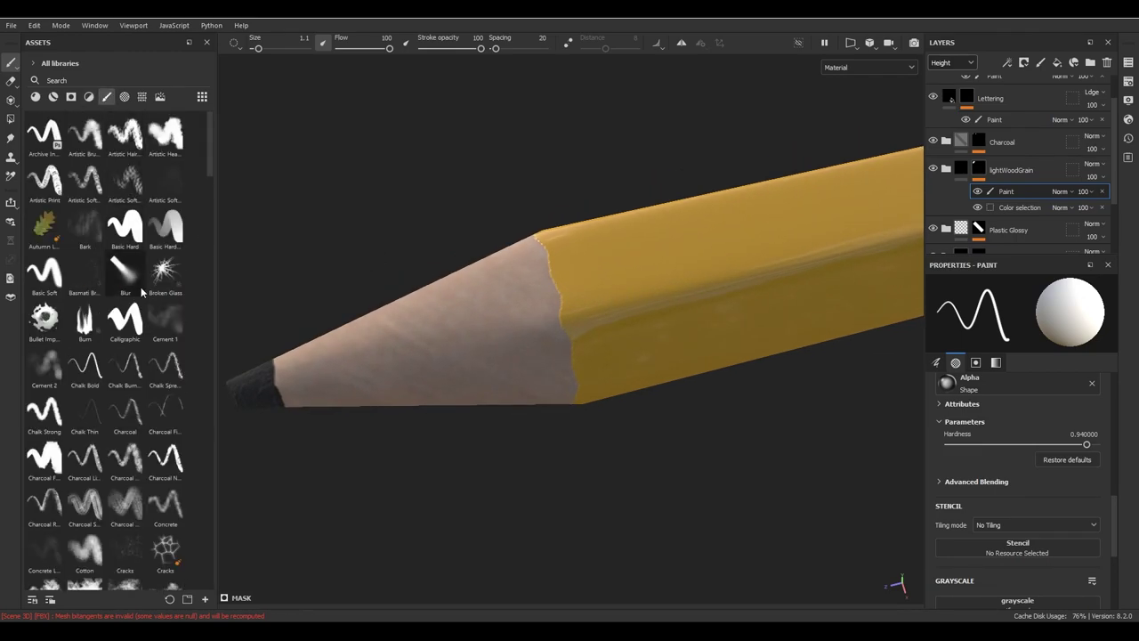
{"action": "scroll", "coordinate": [146, 382], "scroll_direction": "down", "scroll_amount": 10}
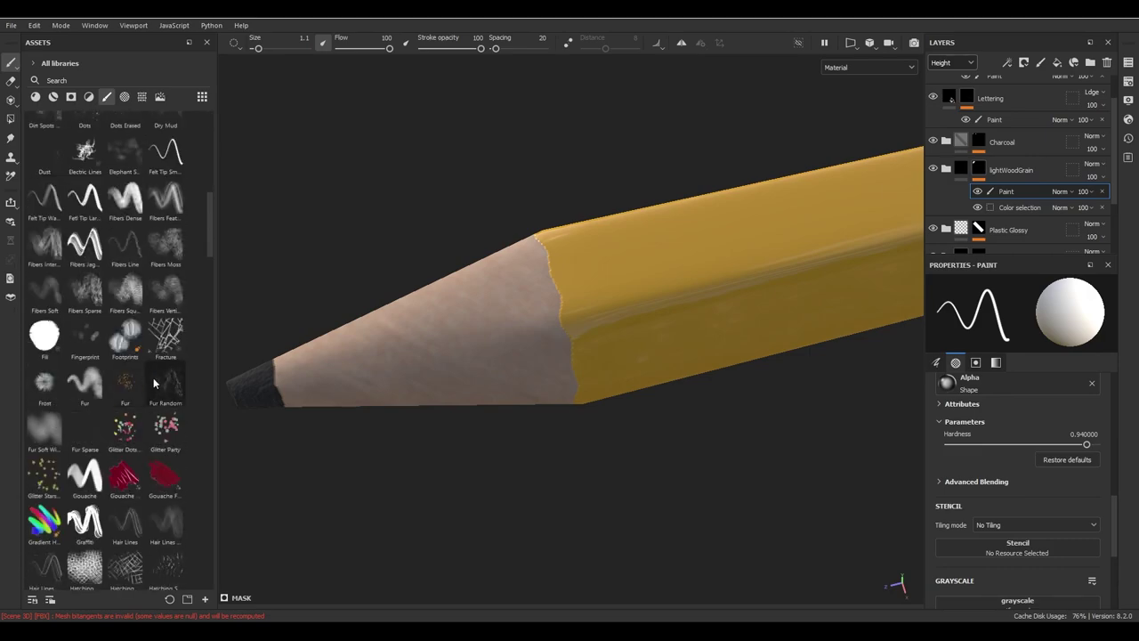
{"action": "left_click", "coordinate": [85, 383]}
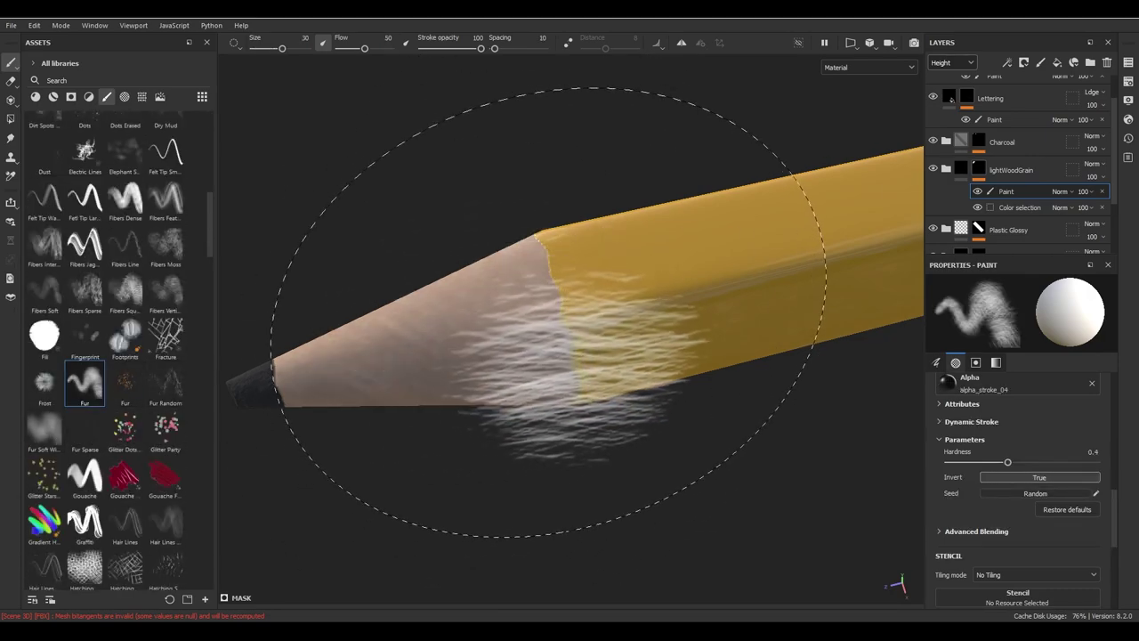
{"action": "right_click_drag", "start_coordinate": [550, 326], "coordinate": [561, 315], "text": "ctrl"}
- Orbit to the wood/paint edge and rotate the environment light to brighten the pencil
{"action": "mouse_move", "coordinate": [552, 303]}
{"action": "left_mouse_down", "text": "alt"}
{"action": "mouse_move", "coordinate": [541, 222]}
{"action": "mouse_move", "coordinate": [556, 228]}
{"action": "left_mouse_up", "text": "alt"}
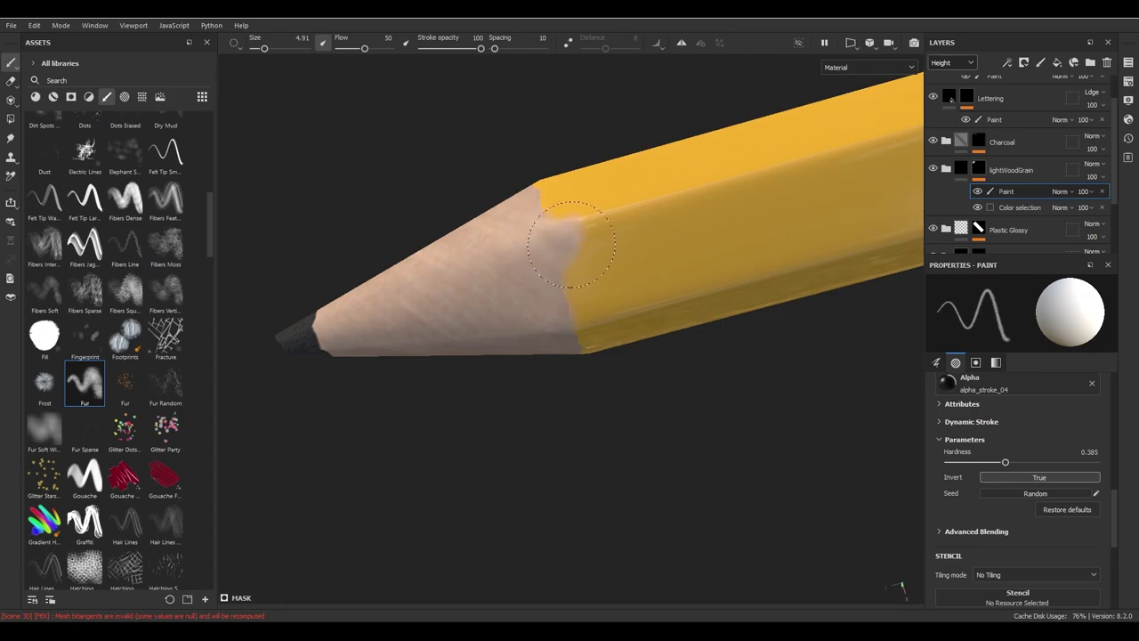
{"action": "mouse_move", "coordinate": [547, 237]}
{"action": "left_mouse_down", "text": "alt"}
{"action": "mouse_move", "coordinate": [569, 183]}
{"action": "mouse_move", "coordinate": [613, 290]}
{"action": "mouse_move", "coordinate": [544, 381]}
{"action": "mouse_move", "coordinate": [607, 287]}
{"action": "mouse_move", "coordinate": [603, 311]}
{"action": "left_mouse_up", "text": "alt"}
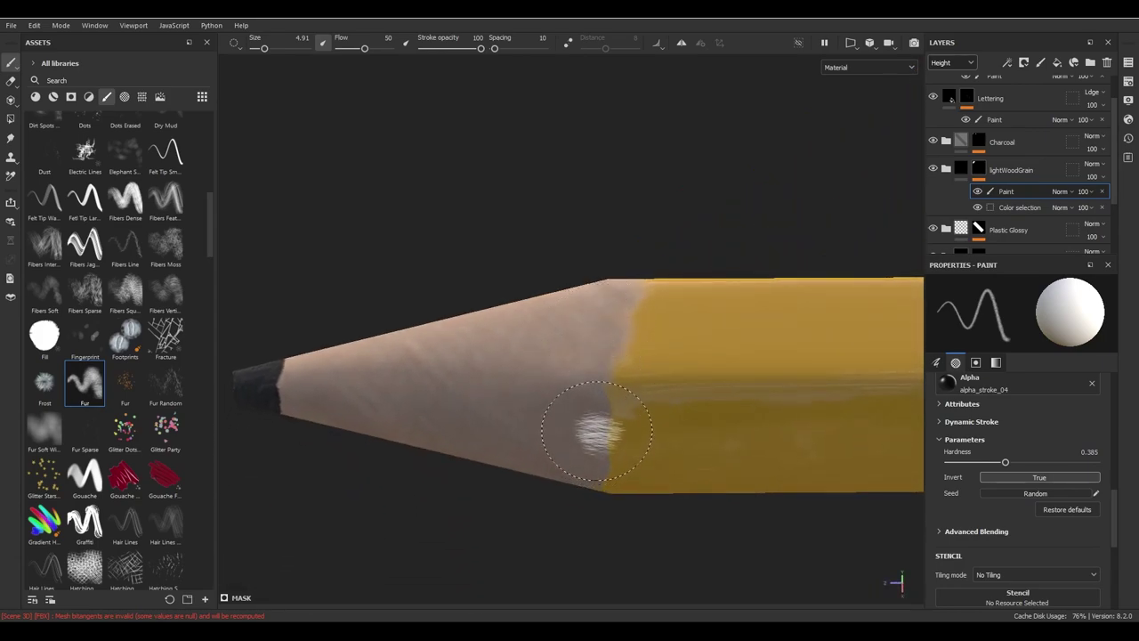
{"action": "left_click_drag", "start_coordinate": [649, 401], "coordinate": [656, 308], "text": "alt"}
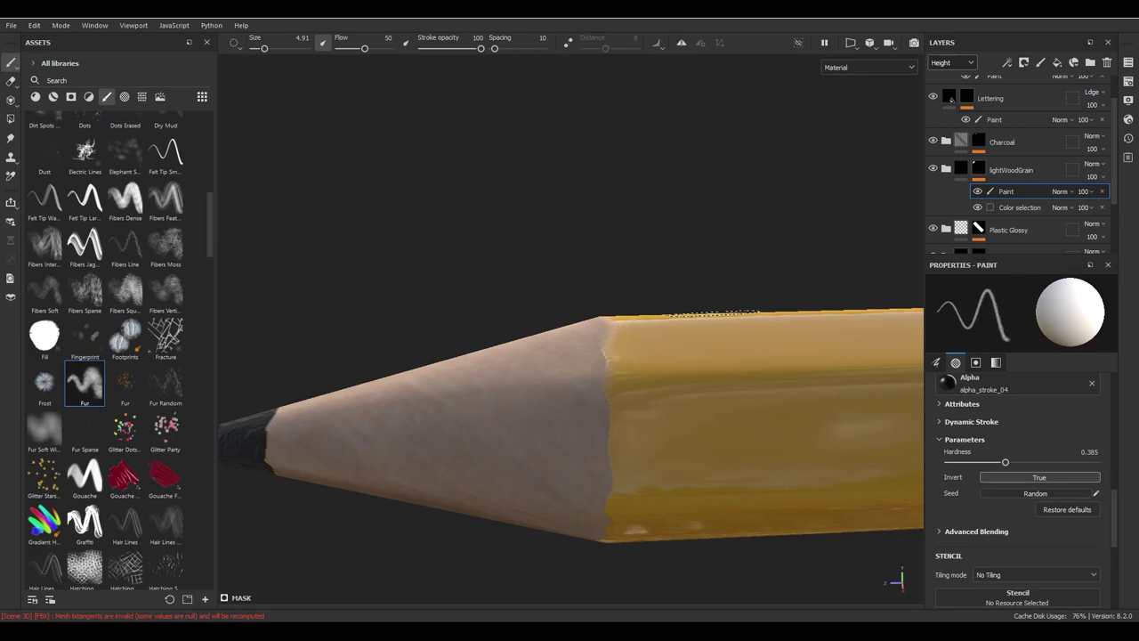
{"action": "mouse_move", "coordinate": [710, 311]}
{"action": "left_mouse_down", "text": "alt"}
{"action": "mouse_move", "coordinate": [574, 394]}
{"action": "mouse_move", "coordinate": [583, 332]}
{"action": "left_mouse_up", "text": "alt"}
{"action": "mouse_move", "coordinate": [599, 375]}
{"action": "left_mouse_down", "text": "alt"}
{"action": "mouse_move", "coordinate": [617, 394]}
{"action": "mouse_move", "coordinate": [620, 353]}
{"action": "mouse_move", "coordinate": [589, 388]}
{"action": "left_mouse_up", "text": "alt"}
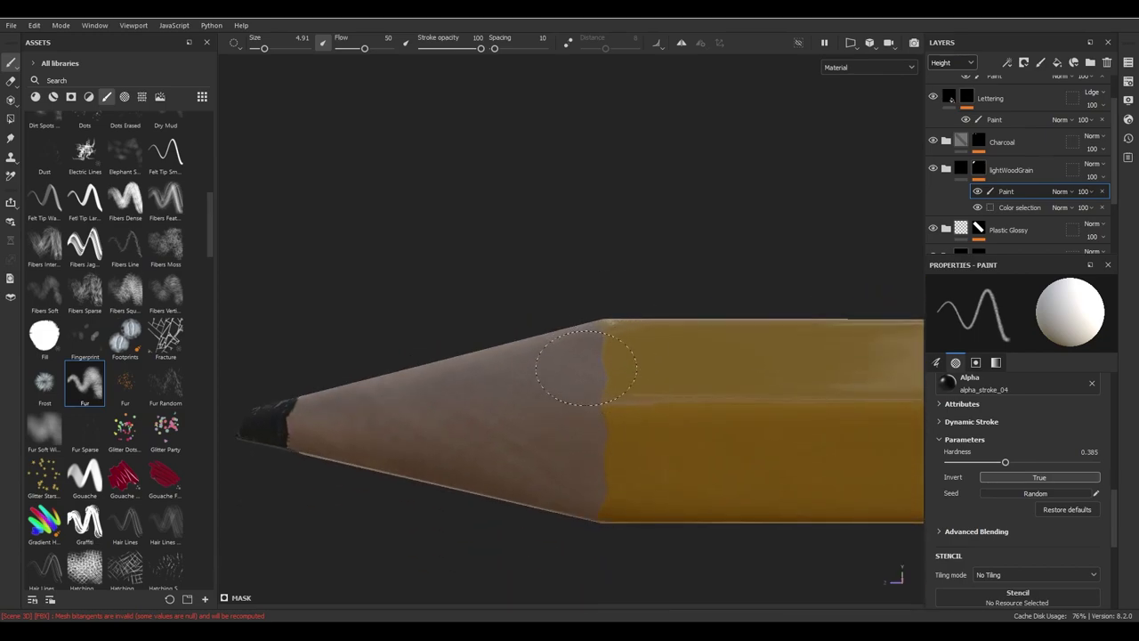
{"action": "mouse_move", "coordinate": [601, 377]}
{"action": "right_mouse_down", "text": "shift"}
{"action": "mouse_move", "coordinate": [694, 386]}
{"action": "mouse_move", "coordinate": [594, 372]}
{"action": "right_mouse_up", "text": "shift"}
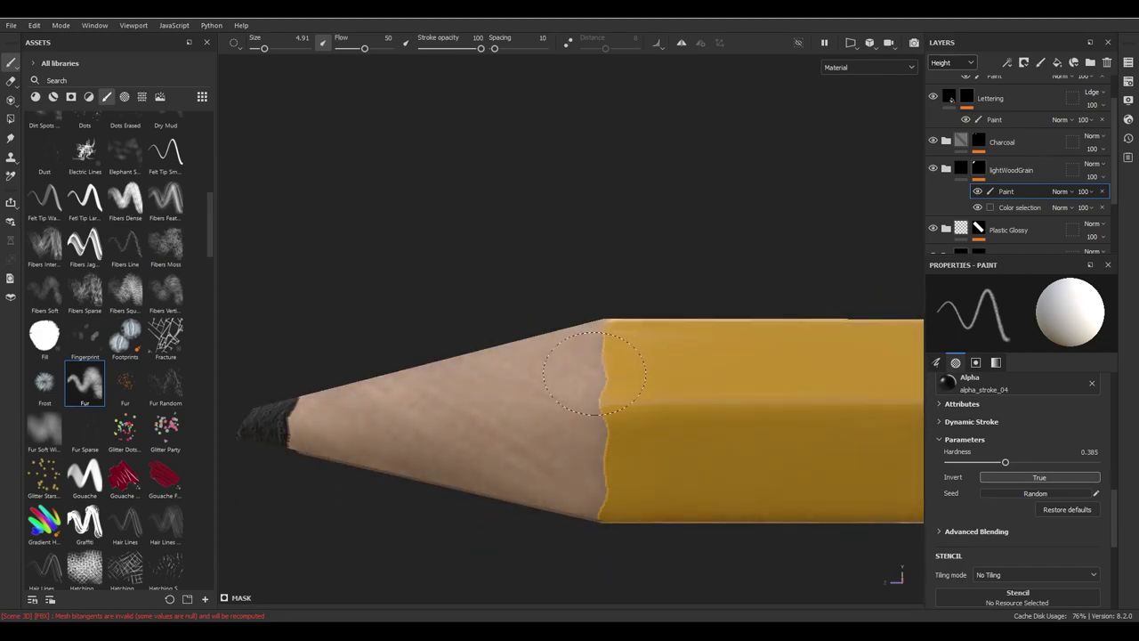
{"action": "mouse_move", "coordinate": [599, 466]}
{"action": "left_mouse_down", "text": "alt"}
{"action": "mouse_move", "coordinate": [594, 417]}
{"action": "mouse_move", "coordinate": [654, 424]}
{"action": "mouse_move", "coordinate": [715, 526]}
{"action": "mouse_move", "coordinate": [593, 486]}
{"action": "mouse_move", "coordinate": [603, 332]}
{"action": "left_mouse_up", "text": "alt"}
- Paint a fur dab at the wood/paint edge and erase the soft blend into a jagged edge
{"action": "left_click", "coordinate": [603, 332]}
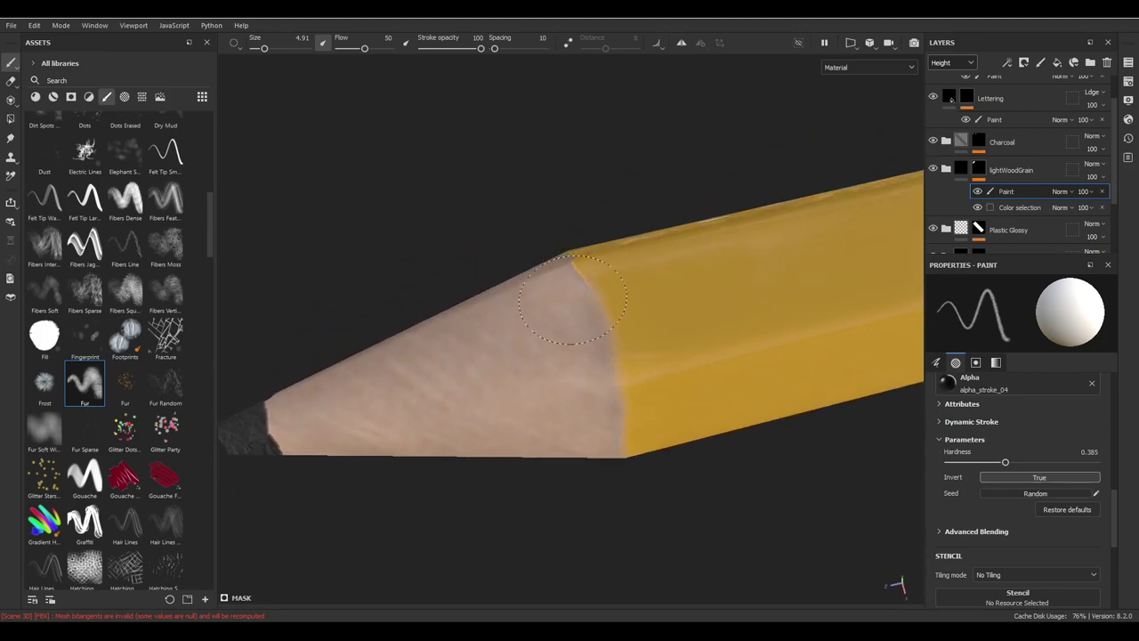
{"action": "key", "text": "x"}
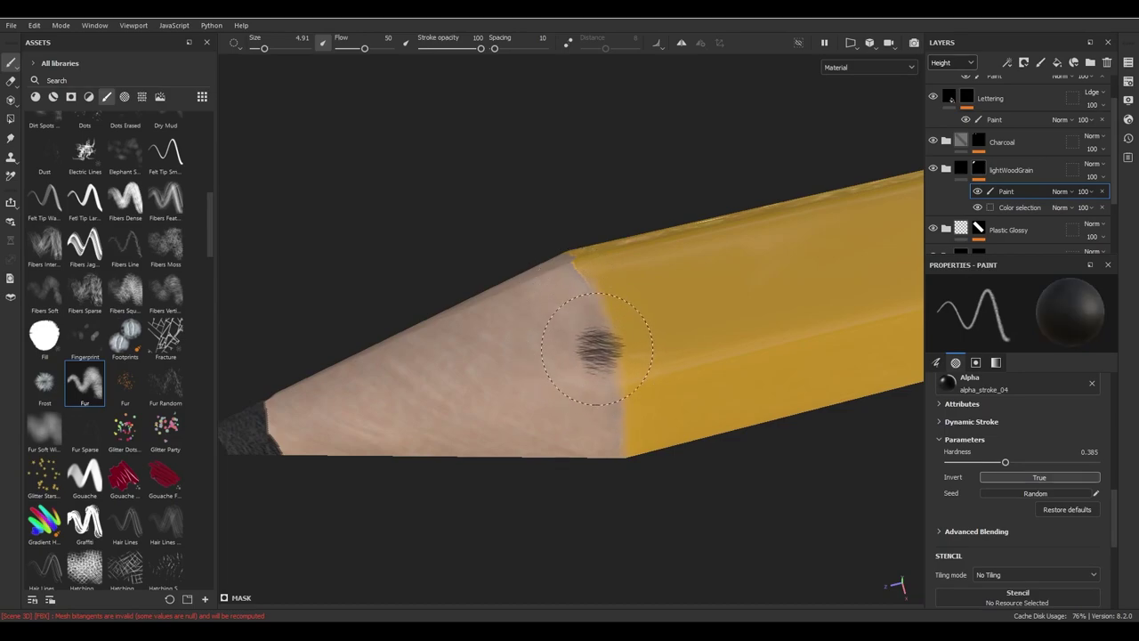
{"action": "left_click_drag", "start_coordinate": [656, 428], "coordinate": [639, 458], "text": "alt"}
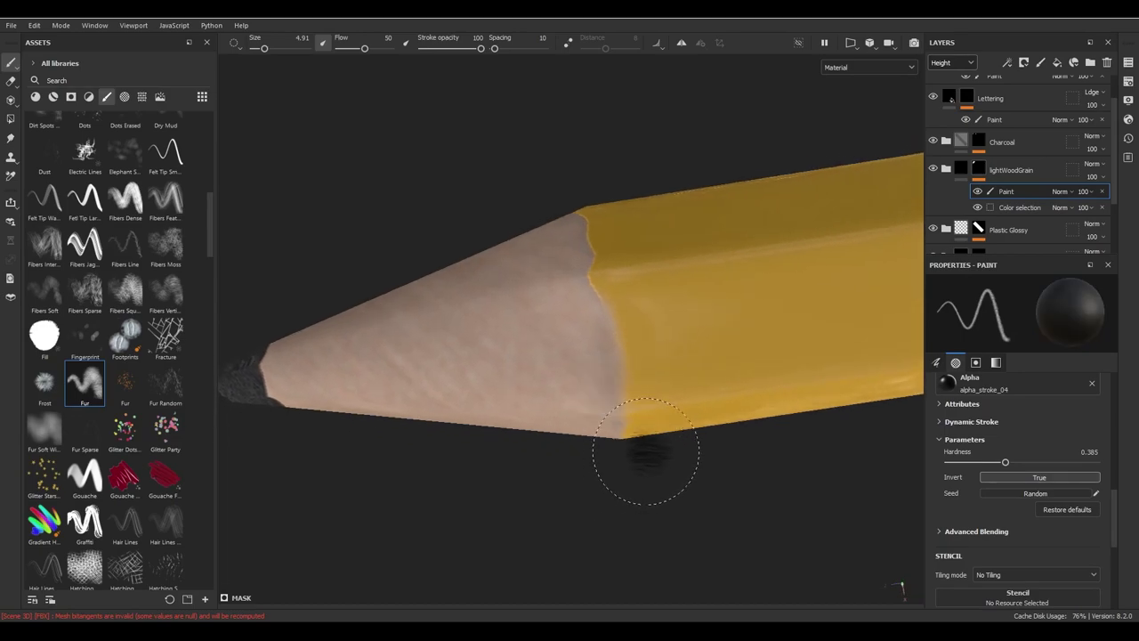
{"action": "mouse_move", "coordinate": [652, 414]}
{"action": "left_mouse_down", "text": "alt"}
{"action": "mouse_move", "coordinate": [534, 330]}
{"action": "mouse_move", "coordinate": [526, 394]}
{"action": "mouse_move", "coordinate": [587, 338]}
{"action": "left_mouse_up", "text": "alt"}
{"action": "key", "text": "ctrl+z"}
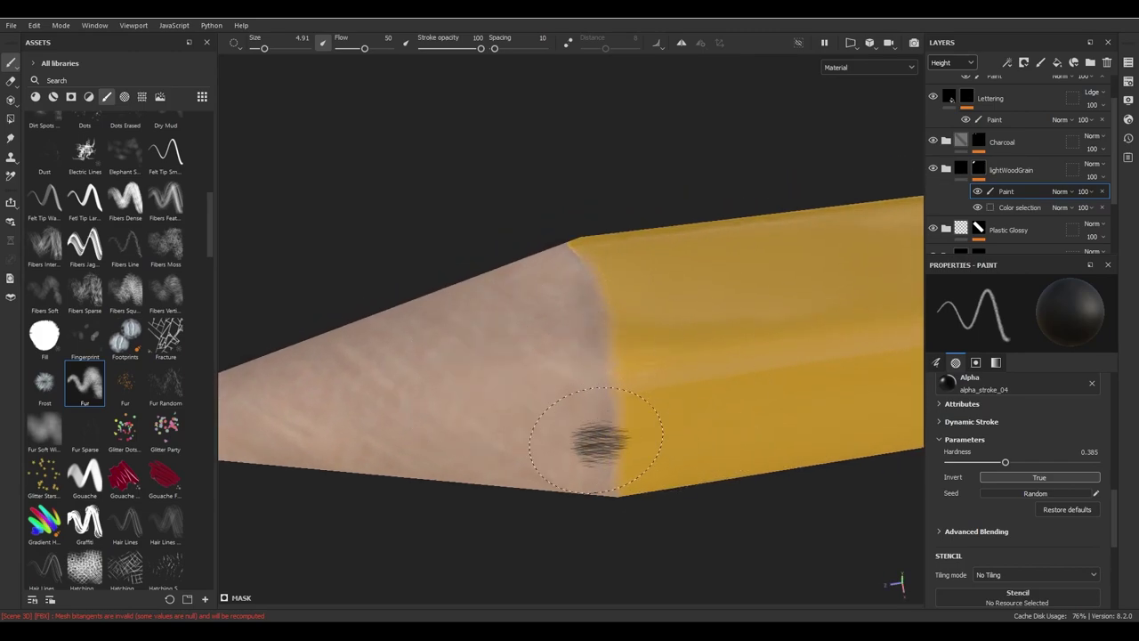
{"action": "left_click_drag", "start_coordinate": [598, 461], "coordinate": [628, 424], "text": "alt"}
{"action": "left_click", "coordinate": [12, 80]}
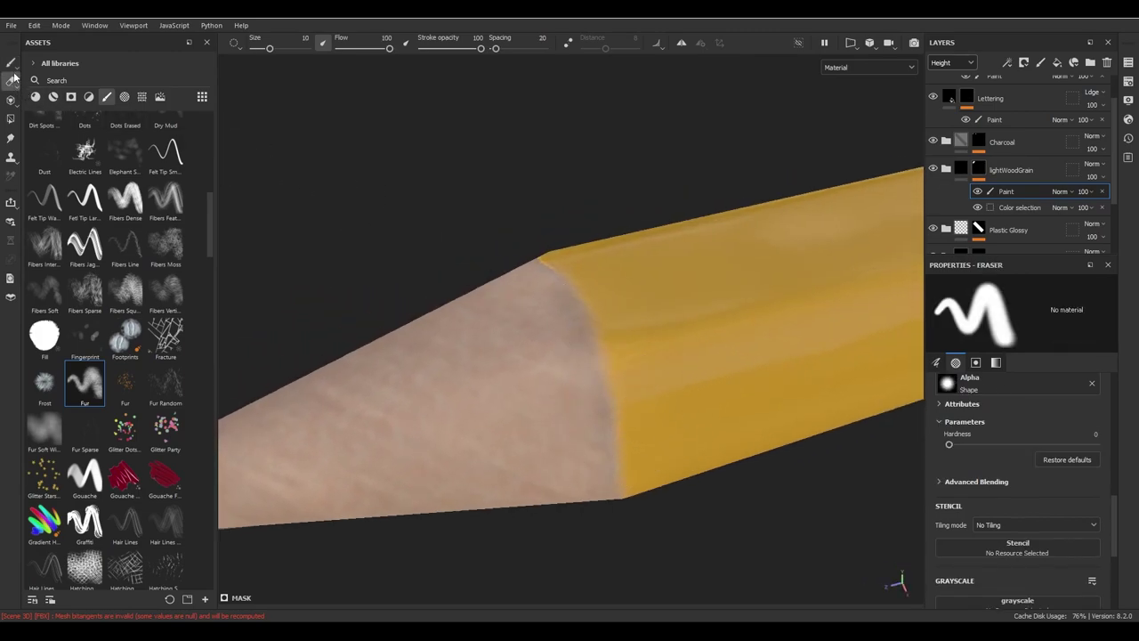
{"action": "left_click", "coordinate": [558, 361]}
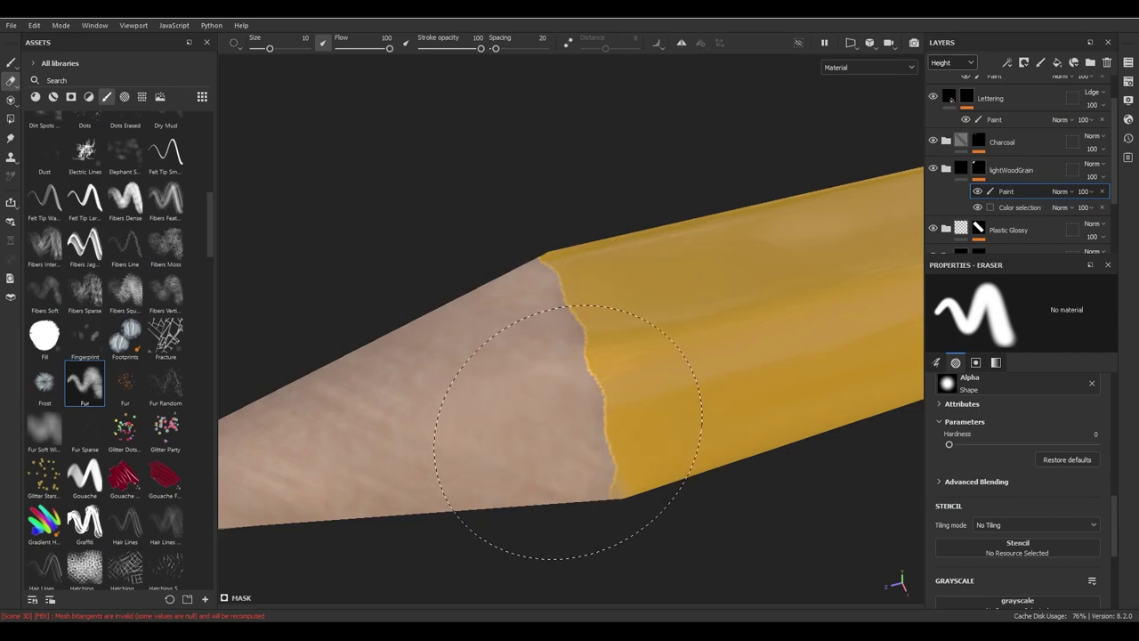
- Paint and undo several fur strokes along the wood/yellow edge, keeping a white stroke
{"action": "left_click", "coordinate": [12, 62]}
{"action": "left_click", "coordinate": [560, 342]}
{"action": "left_click_drag", "start_coordinate": [560, 343], "coordinate": [558, 327], "text": "alt"}
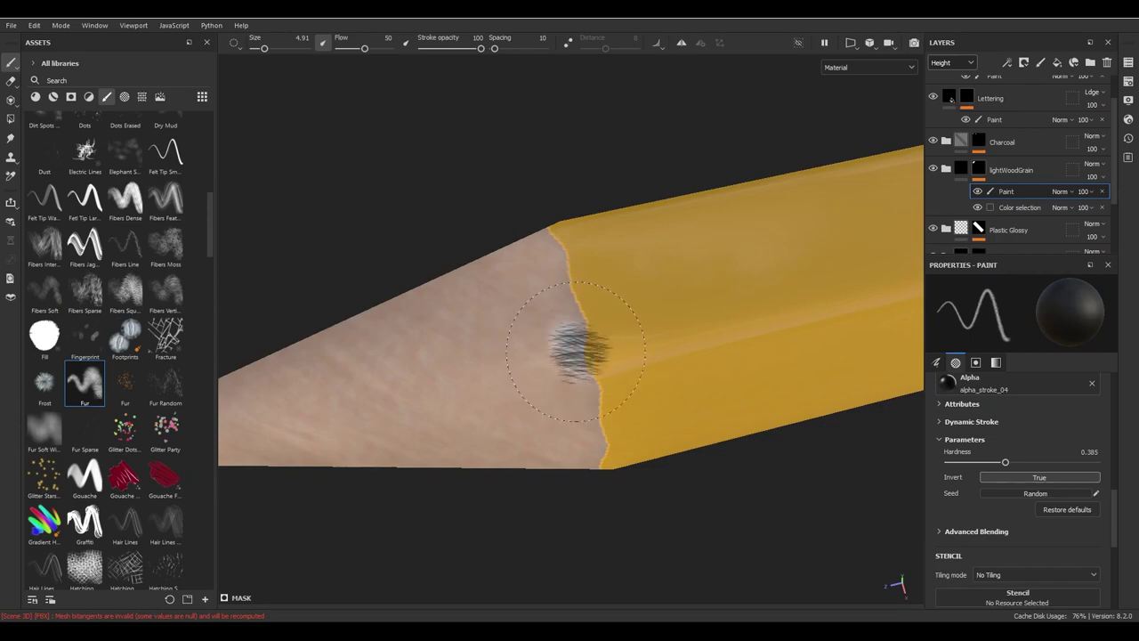
{"action": "key", "text": "ctrl+z"}
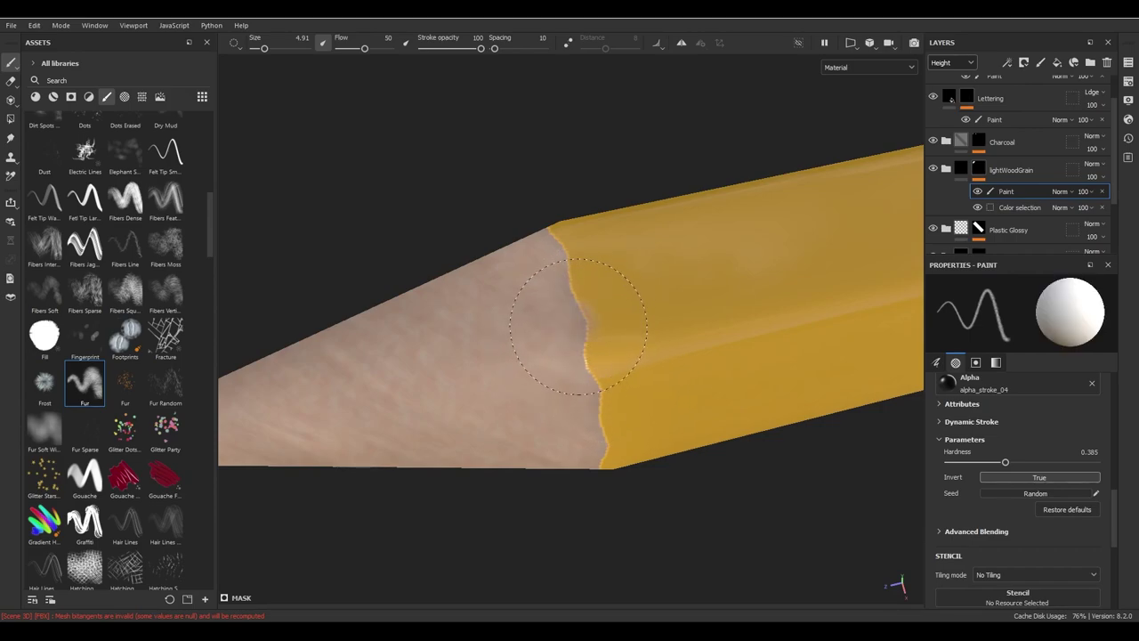
{"action": "left_click", "coordinate": [546, 324]}
{"action": "left_click_drag", "start_coordinate": [547, 325], "coordinate": [576, 411], "text": "alt"}
{"action": "key", "text": "ctrl+z"}
{"action": "left_click", "coordinate": [650, 499]}
{"action": "mouse_move", "coordinate": [649, 498]}
{"action": "left_mouse_down", "text": "alt"}
{"action": "mouse_move", "coordinate": [692, 407]}
{"action": "mouse_move", "coordinate": [623, 498]}
{"action": "left_mouse_up", "text": "alt"}
{"action": "left_click", "coordinate": [607, 531]}
{"action": "key", "text": "ctrl+z"}
{"action": "left_click", "coordinate": [594, 544]}
- Orbit close to the pencil tip and add another fur dab
{"action": "left_click_drag", "start_coordinate": [594, 545], "coordinate": [596, 414], "text": "alt"}
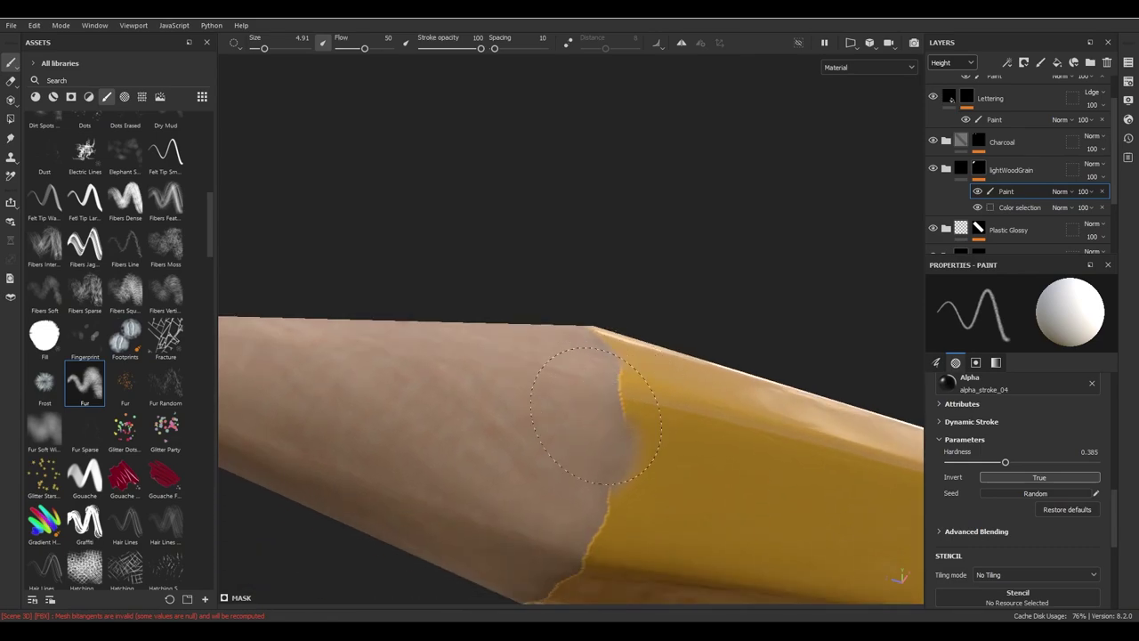
{"action": "scroll", "coordinate": [594, 502], "scroll_direction": "down", "scroll_amount": 6}
{"action": "mouse_move", "coordinate": [602, 348]}
{"action": "left_mouse_down", "text": "alt"}
{"action": "mouse_move", "coordinate": [219, 351]}
{"action": "mouse_move", "coordinate": [628, 473]}
{"action": "mouse_move", "coordinate": [437, 391]}
{"action": "mouse_move", "coordinate": [623, 382]}
{"action": "mouse_move", "coordinate": [661, 427]}
{"action": "mouse_move", "coordinate": [604, 382]}
{"action": "mouse_move", "coordinate": [648, 504]}
{"action": "mouse_move", "coordinate": [682, 439]}
{"action": "mouse_move", "coordinate": [617, 580]}
{"action": "mouse_move", "coordinate": [549, 462]}
{"action": "left_mouse_up", "text": "alt"}
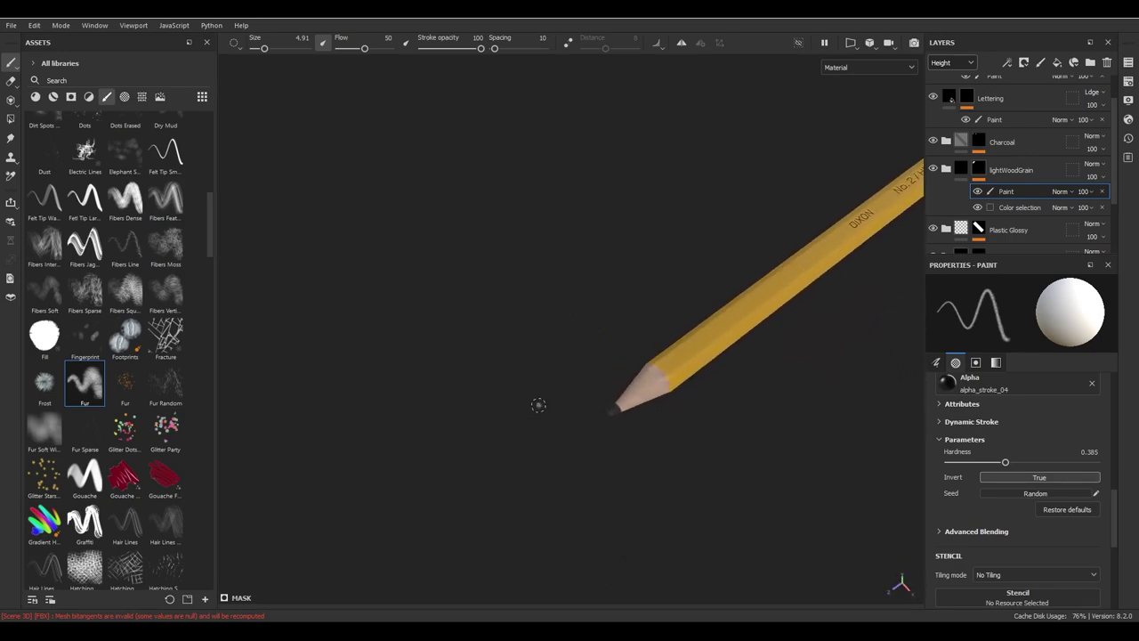
{"action": "scroll", "coordinate": [538, 405], "scroll_direction": "up", "scroll_amount": 10}
{"action": "mouse_move", "coordinate": [789, 378]}
{"action": "left_mouse_down", "text": "alt"}
{"action": "mouse_move", "coordinate": [580, 216]}
{"action": "mouse_move", "coordinate": [526, 364]}
{"action": "mouse_move", "coordinate": [567, 511]}
{"action": "mouse_move", "coordinate": [544, 462]}
{"action": "left_mouse_up", "text": "alt"}
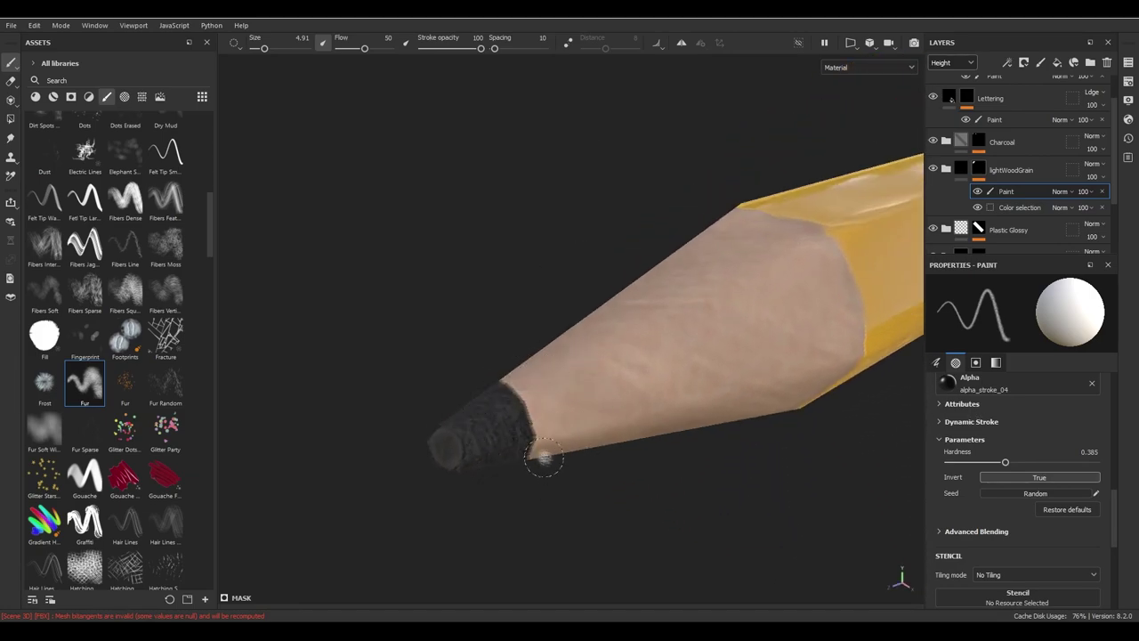
{"action": "left_click_drag", "start_coordinate": [528, 399], "coordinate": [508, 445], "text": "alt"}
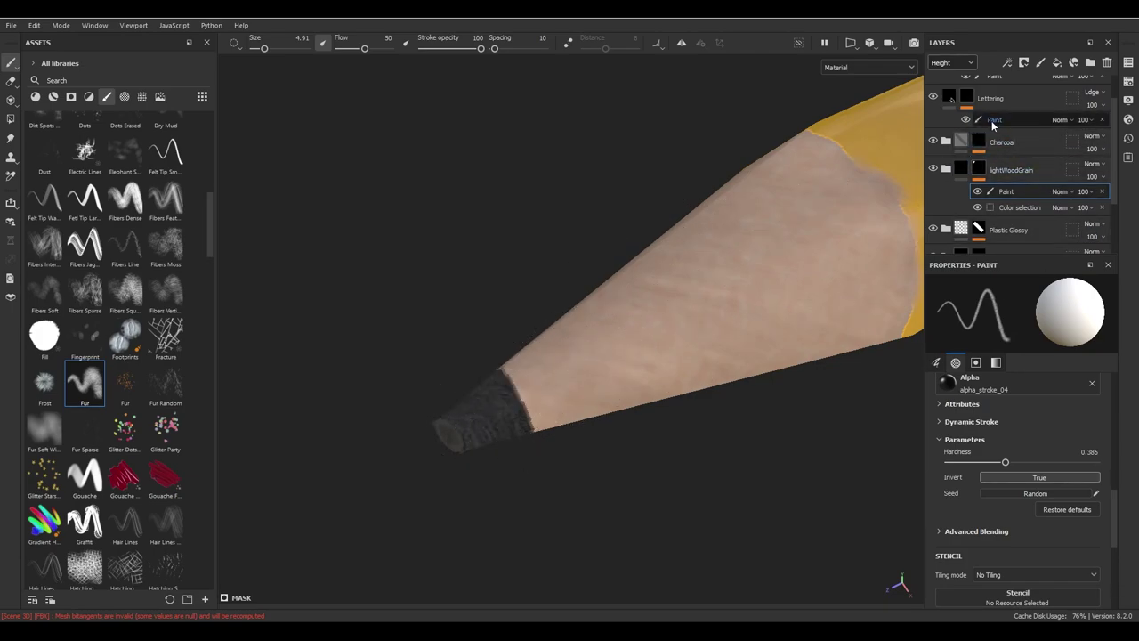
{"action": "left_click", "coordinate": [639, 307]}
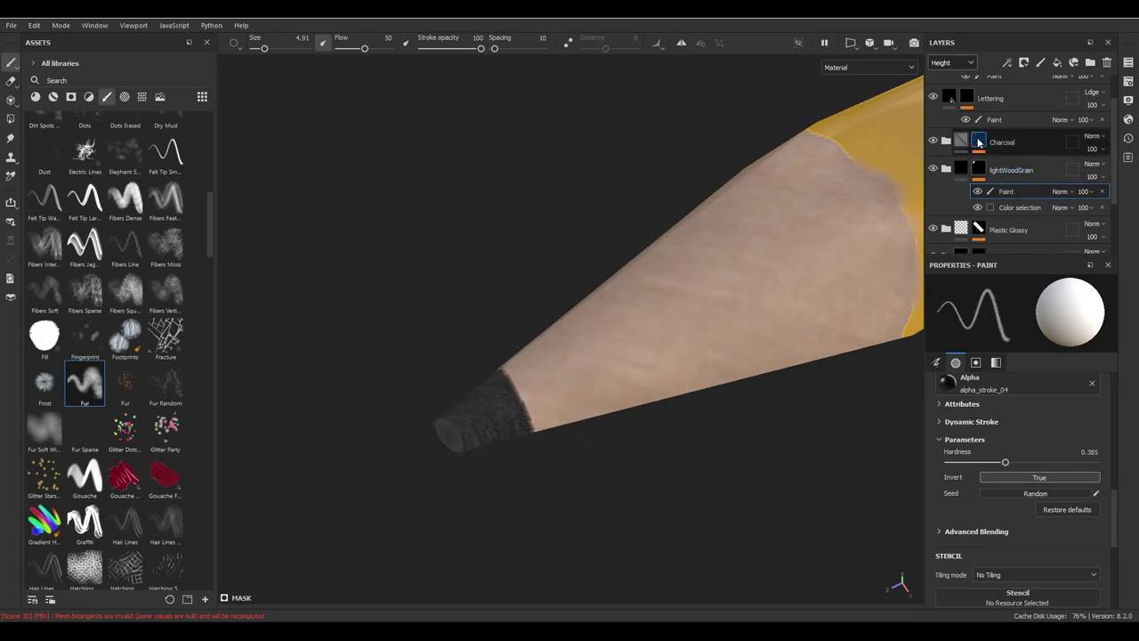
- Select the Charcoal layer and add a paint effect to it
{"action": "left_click", "coordinate": [979, 142]}
{"action": "left_click", "coordinate": [1006, 62]}
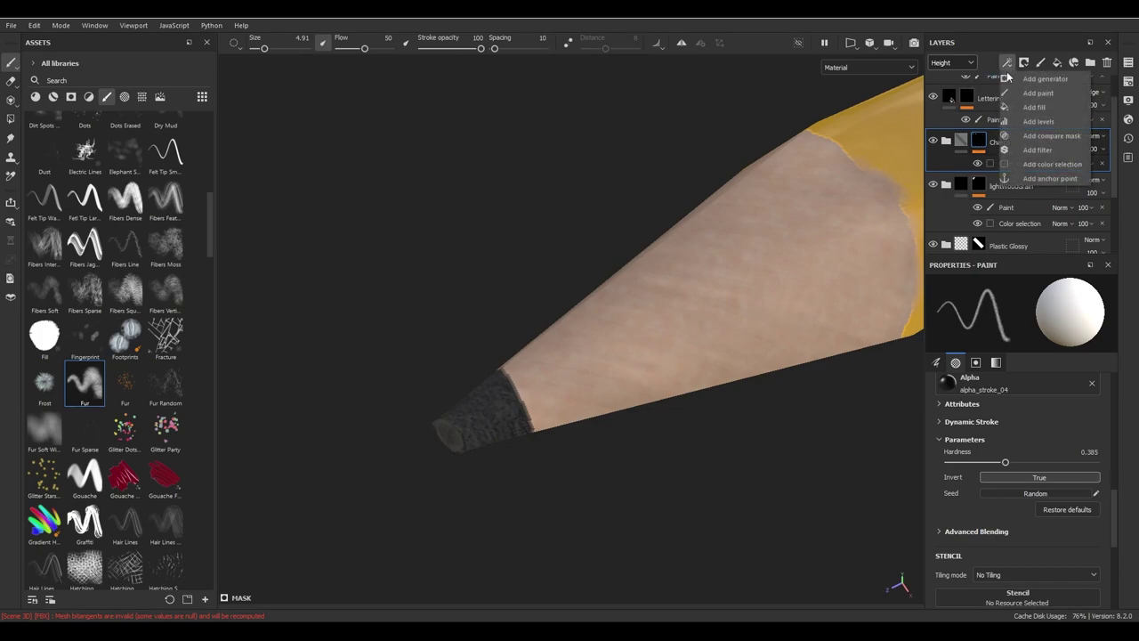
{"action": "left_click", "coordinate": [1022, 93]}
{"action": "scroll", "coordinate": [534, 383], "scroll_direction": "up", "scroll_amount": 5}
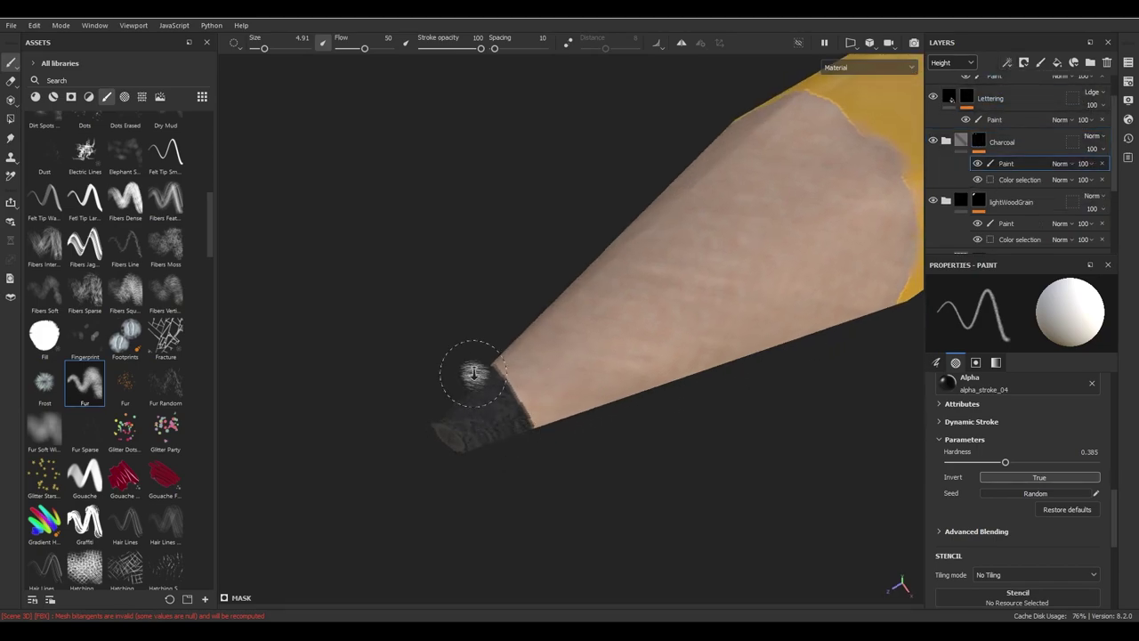
- Paint white fur fibres at the charcoal/wood edge, undoing the dark strokes
{"action": "left_click_drag", "start_coordinate": [527, 374], "coordinate": [460, 412]}
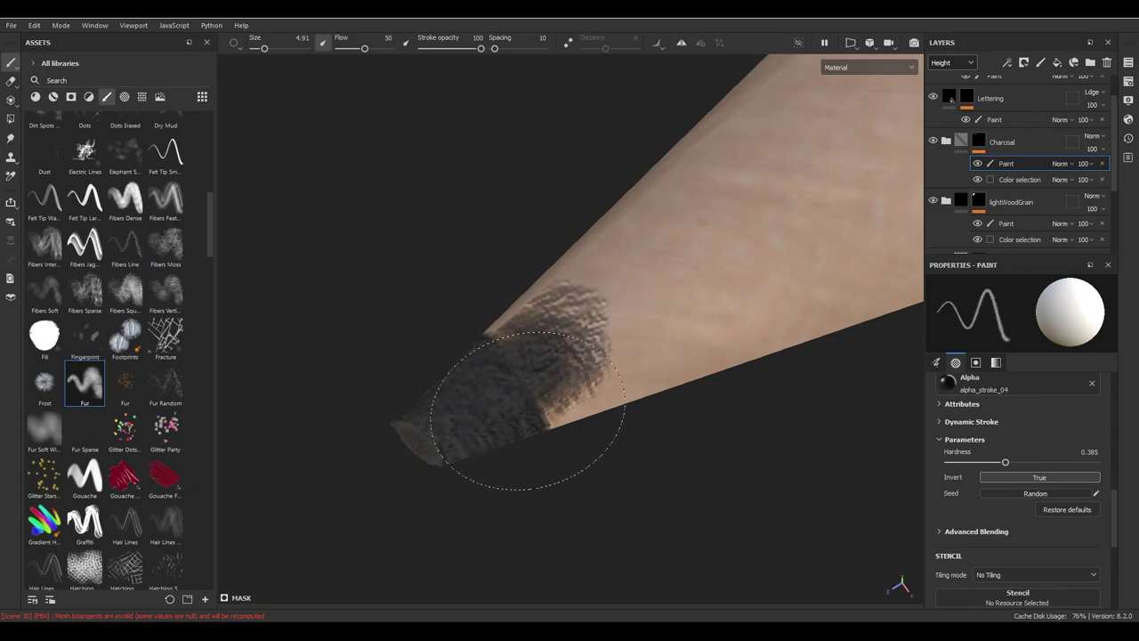
{"action": "key", "text": "ctrl+z"}
{"action": "left_click", "coordinate": [548, 347]}
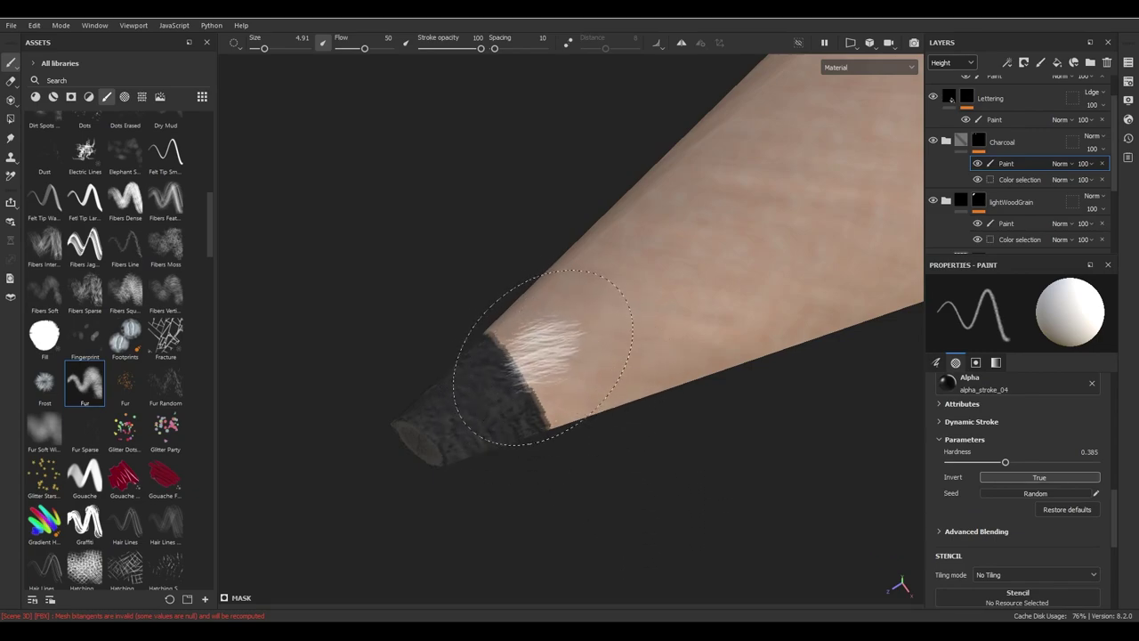
{"action": "key", "text": "x"}
{"action": "left_click_drag", "start_coordinate": [512, 365], "coordinate": [509, 353]}
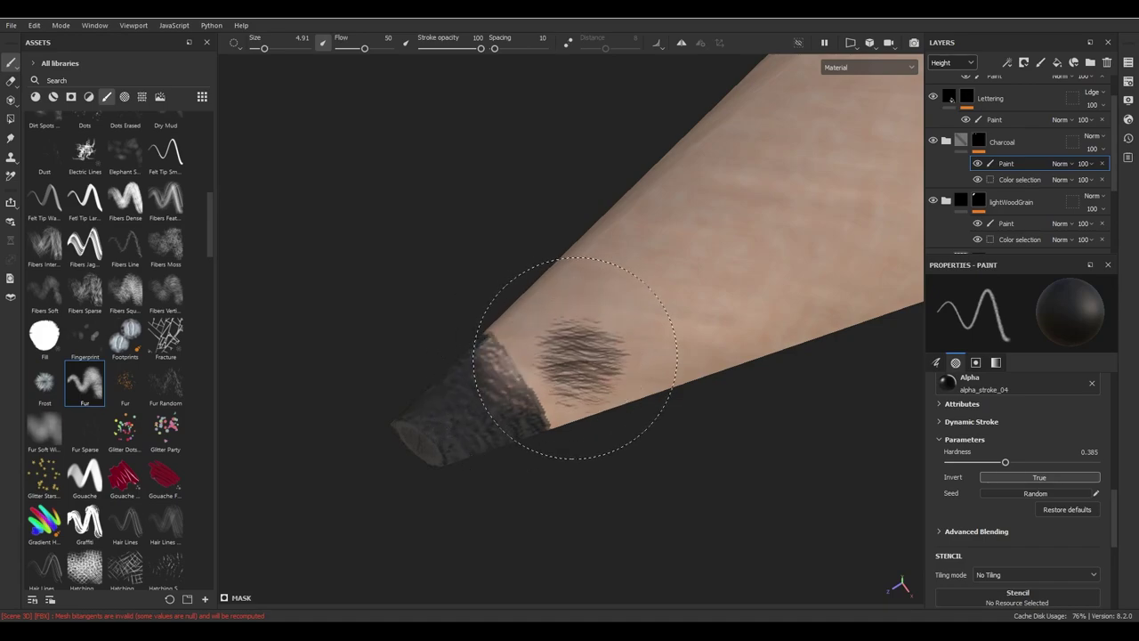
{"action": "key", "text": "ctrl+z"}
{"action": "key", "text": "x"}
- Orbit around the pencil to review the roughened graphite tip and eraser end
{"action": "mouse_move", "coordinate": [572, 420]}
{"action": "left_mouse_down", "text": "alt"}
{"action": "mouse_move", "coordinate": [540, 358]}
{"action": "mouse_move", "coordinate": [517, 382]}
{"action": "left_mouse_up", "text": "alt"}
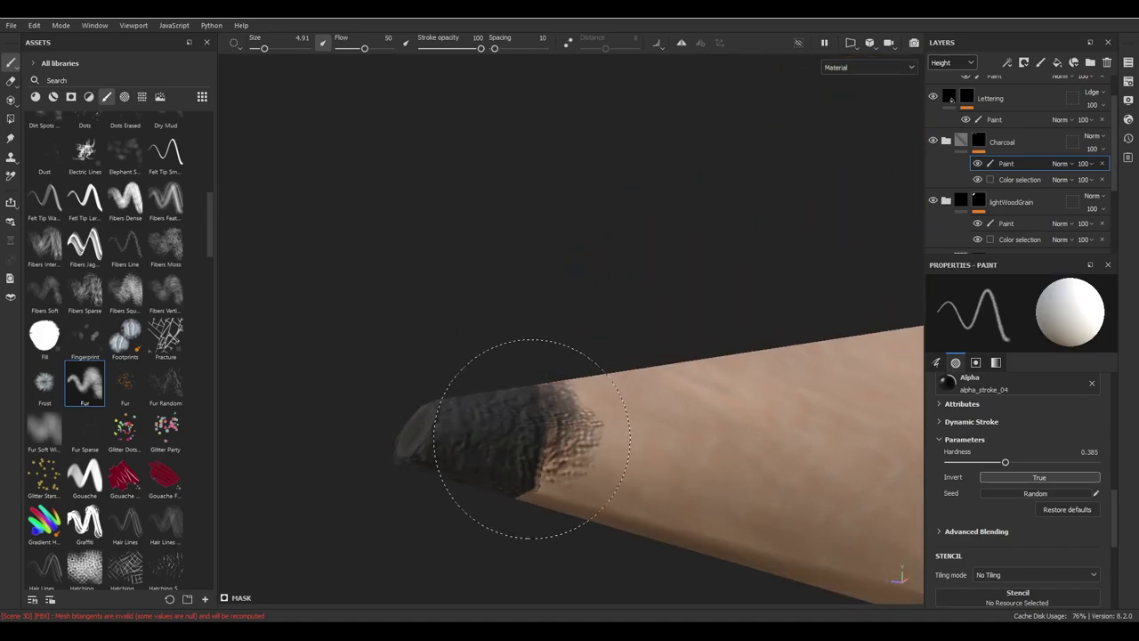
{"action": "mouse_move", "coordinate": [519, 429]}
{"action": "left_mouse_down", "text": "alt"}
{"action": "mouse_move", "coordinate": [620, 521]}
{"action": "mouse_move", "coordinate": [525, 400]}
{"action": "mouse_move", "coordinate": [540, 356]}
{"action": "mouse_move", "coordinate": [541, 204]}
{"action": "mouse_move", "coordinate": [495, 406]}
{"action": "left_mouse_up", "text": "alt"}
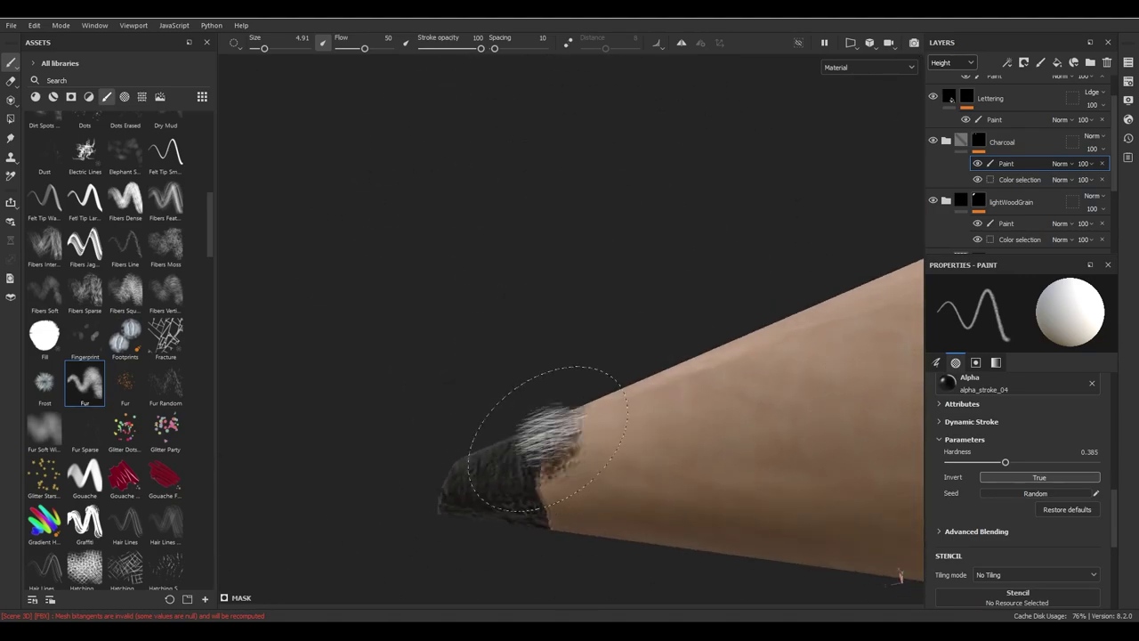
{"action": "mouse_move", "coordinate": [549, 451]}
{"action": "left_mouse_down", "text": "alt"}
{"action": "mouse_move", "coordinate": [633, 448]}
{"action": "mouse_move", "coordinate": [564, 473]}
{"action": "mouse_move", "coordinate": [554, 521]}
{"action": "left_mouse_up", "text": "alt"}
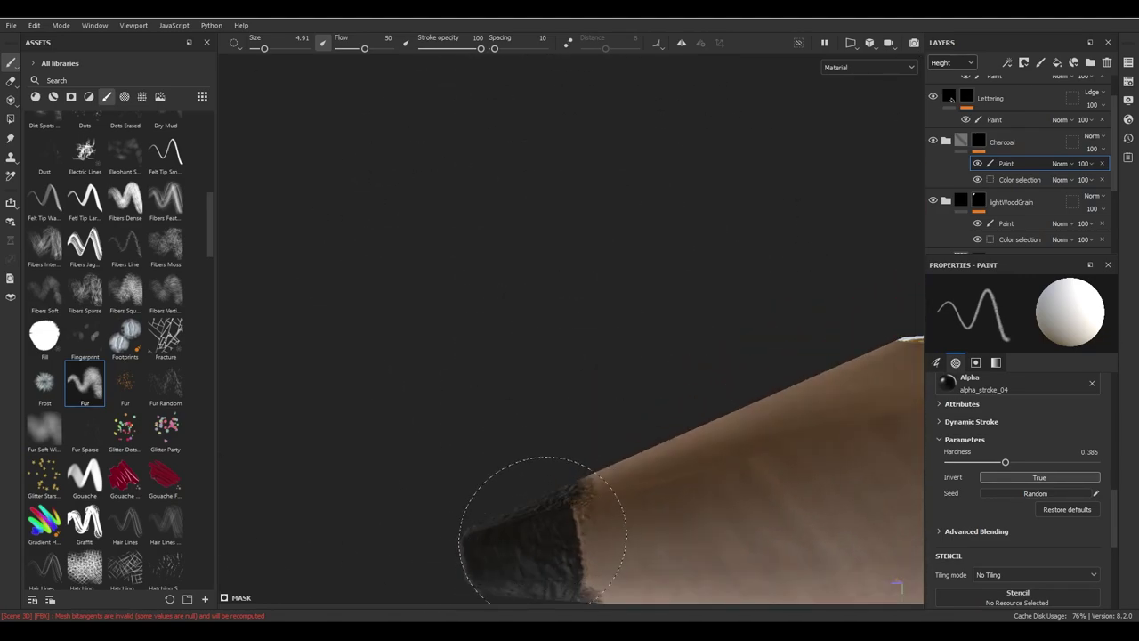
{"action": "mouse_move", "coordinate": [649, 471]}
{"action": "left_mouse_down", "text": "alt"}
{"action": "mouse_move", "coordinate": [617, 425]}
{"action": "mouse_move", "coordinate": [542, 483]}
{"action": "left_mouse_up", "text": "alt"}
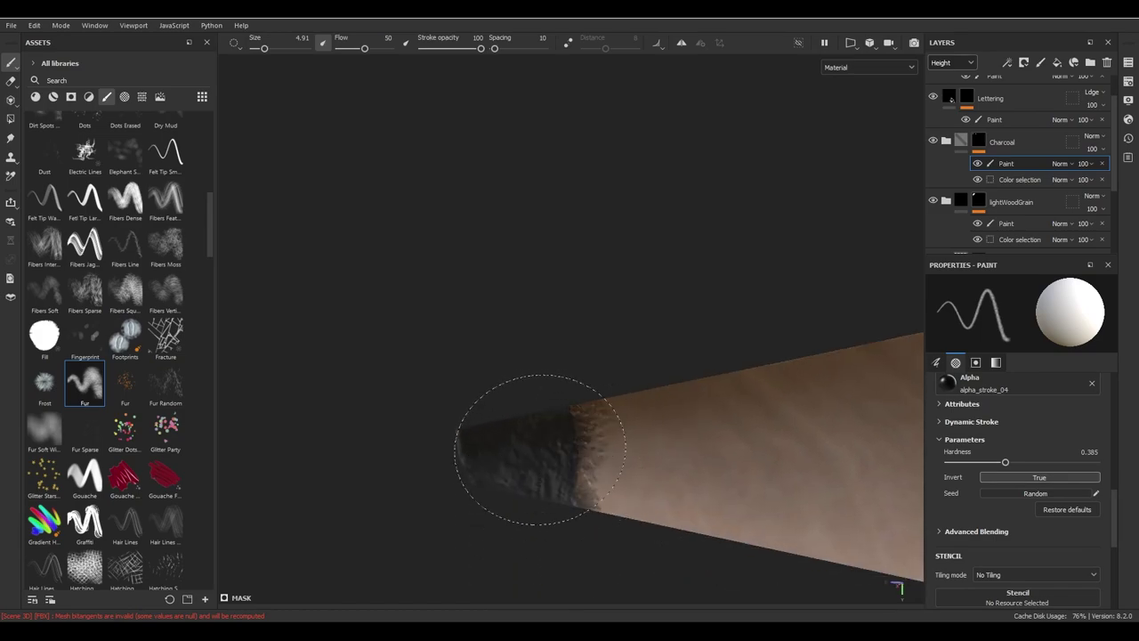
{"action": "scroll", "coordinate": [539, 458], "scroll_direction": "down", "scroll_amount": 6}
{"action": "mouse_move", "coordinate": [572, 306]}
{"action": "left_mouse_down", "text": "alt"}
{"action": "mouse_move", "coordinate": [590, 366]}
{"action": "mouse_move", "coordinate": [555, 554]}
{"action": "mouse_move", "coordinate": [742, 453]}
{"action": "mouse_move", "coordinate": [451, 329]}
{"action": "left_mouse_up", "text": "alt"}
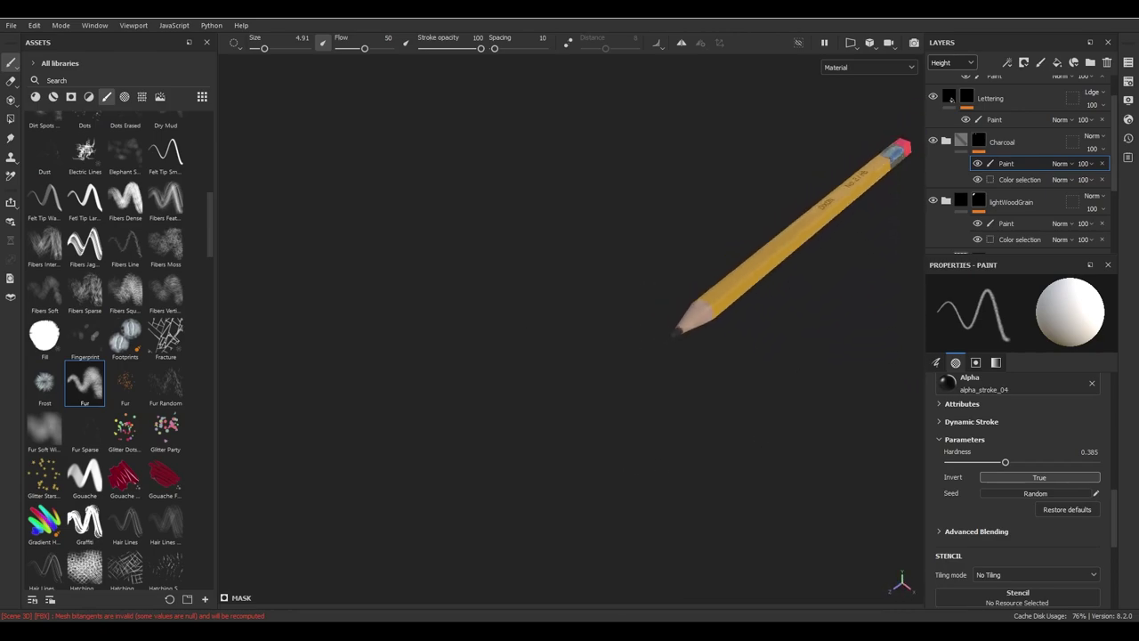
{"action": "scroll", "coordinate": [575, 427], "scroll_direction": "up", "scroll_amount": 6}
{"action": "mouse_move", "coordinate": [682, 443]}
{"action": "left_mouse_down", "text": "alt"}
{"action": "mouse_move", "coordinate": [783, 330]}
{"action": "mouse_move", "coordinate": [948, 286]}
{"action": "mouse_move", "coordinate": [679, 262]}
{"action": "mouse_move", "coordinate": [603, 195]}
{"action": "mouse_move", "coordinate": [632, 175]}
{"action": "mouse_move", "coordinate": [404, 490]}
{"action": "mouse_move", "coordinate": [410, 499]}
{"action": "left_mouse_up", "text": "alt"}
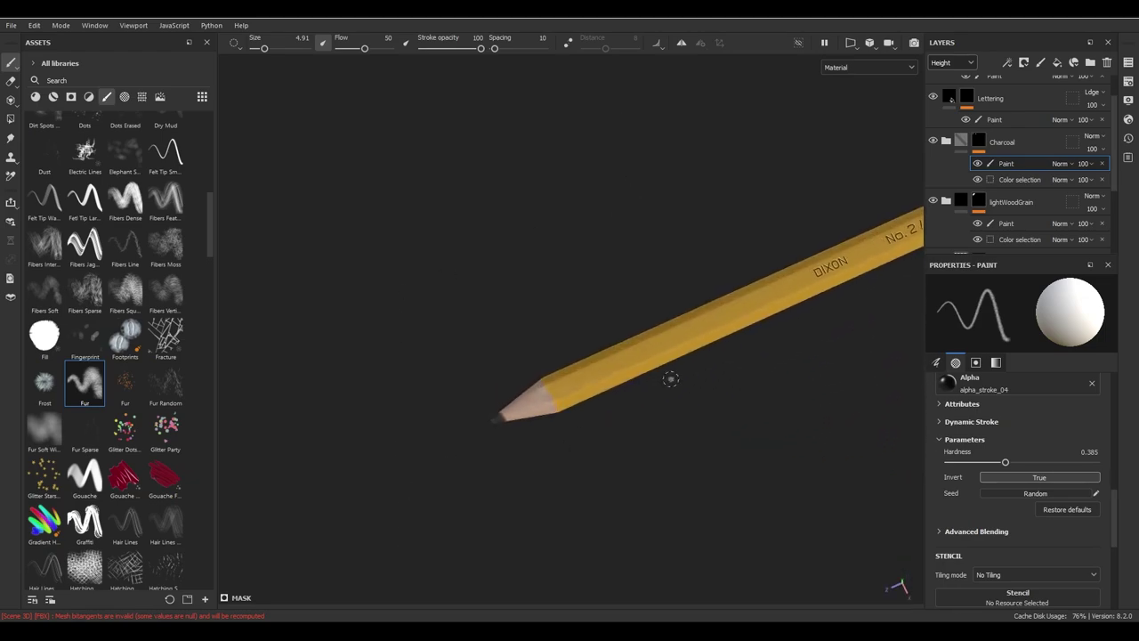
{"action": "scroll", "coordinate": [587, 418], "scroll_direction": "down", "scroll_amount": 5}
{"action": "mouse_move", "coordinate": [521, 458]}
{"action": "left_mouse_down", "text": "alt"}
{"action": "mouse_move", "coordinate": [628, 382]}
{"action": "mouse_move", "coordinate": [615, 321]}
{"action": "mouse_move", "coordinate": [478, 276]}
{"action": "mouse_move", "coordinate": [511, 236]}
{"action": "mouse_move", "coordinate": [472, 272]}
{"action": "mouse_move", "coordinate": [703, 320]}
{"action": "mouse_move", "coordinate": [647, 349]}
{"action": "mouse_move", "coordinate": [531, 323]}
{"action": "mouse_move", "coordinate": [516, 374]}
{"action": "left_mouse_up", "text": "alt"}
{"action": "scroll", "coordinate": [479, 277], "scroll_direction": "up", "scroll_amount": 6}
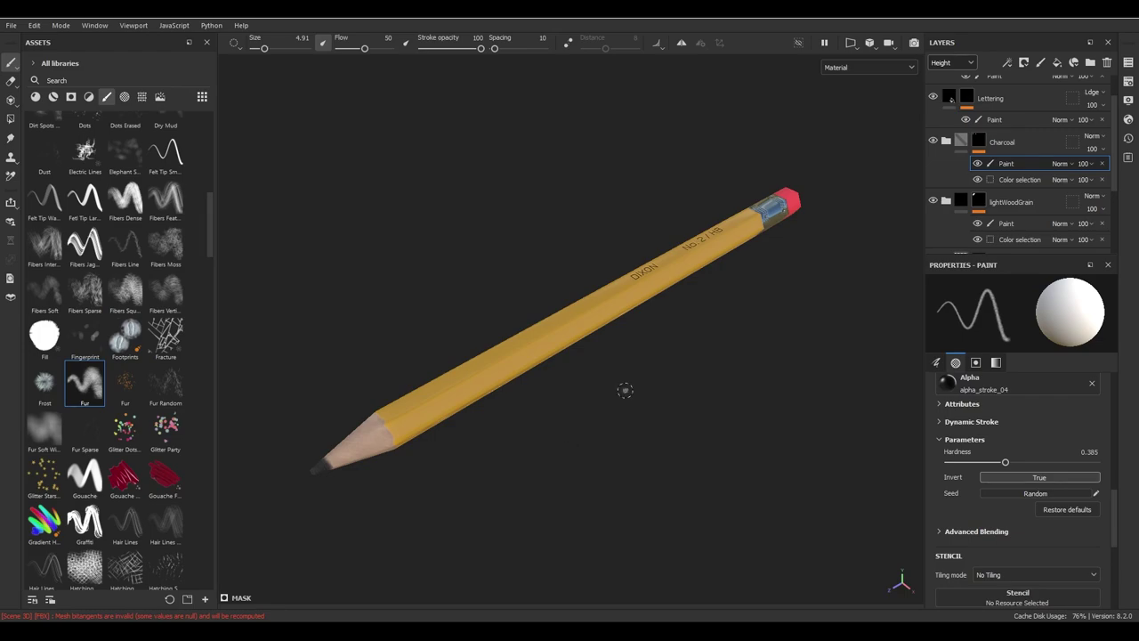
{"action": "key", "text": "F1"}
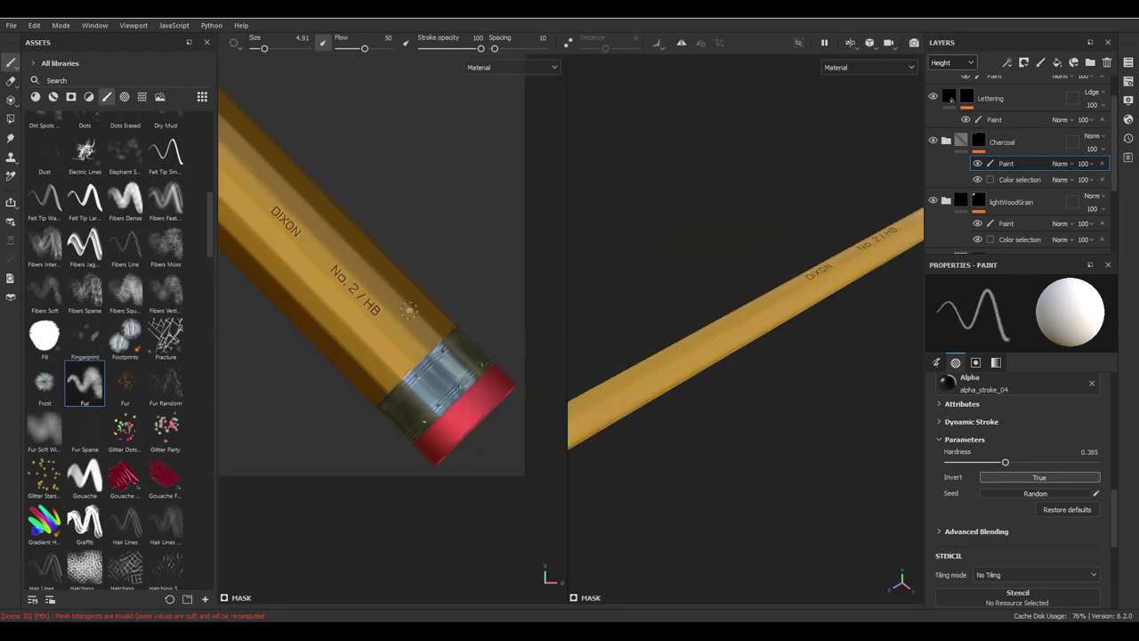
{"action": "key", "text": "F3"}
{"action": "key", "text": "3"}
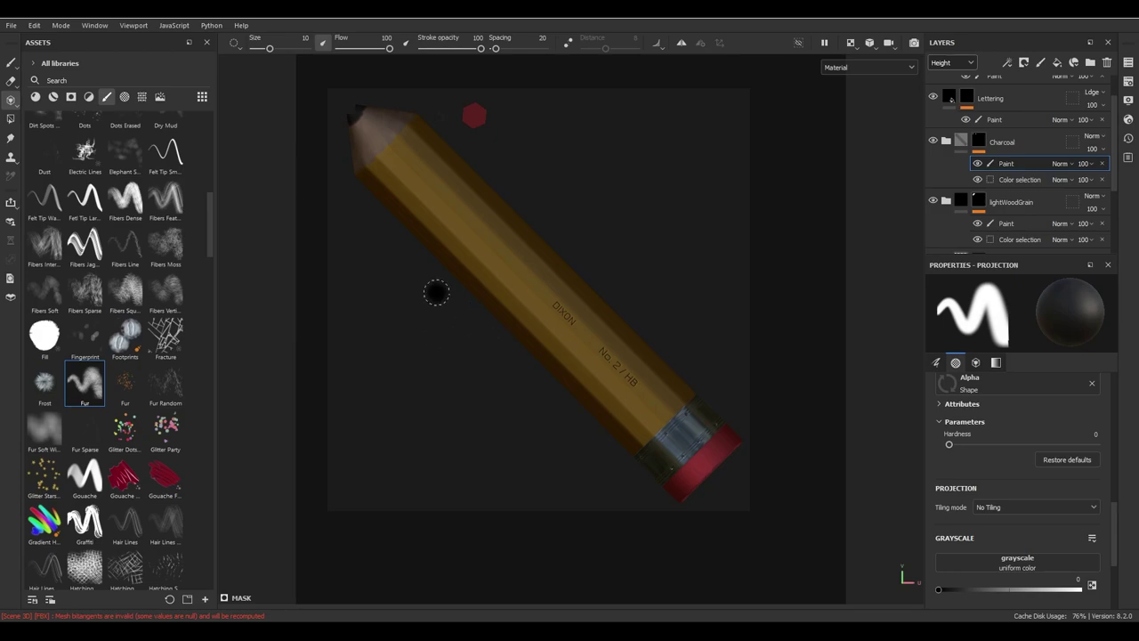
{"action": "left_click", "coordinate": [10, 63]}
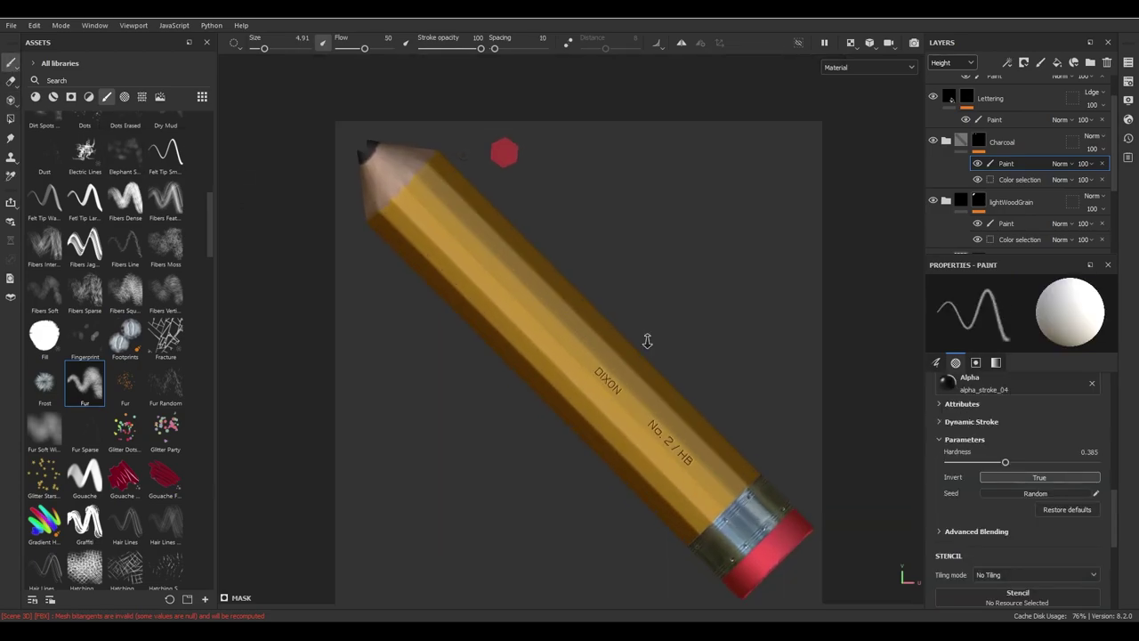
{"action": "right_click_drag", "start_coordinate": [579, 395], "coordinate": [871, 442], "text": "alt"}
{"action": "middle_click_drag", "start_coordinate": [870, 442], "coordinate": [676, 388], "text": "alt"}
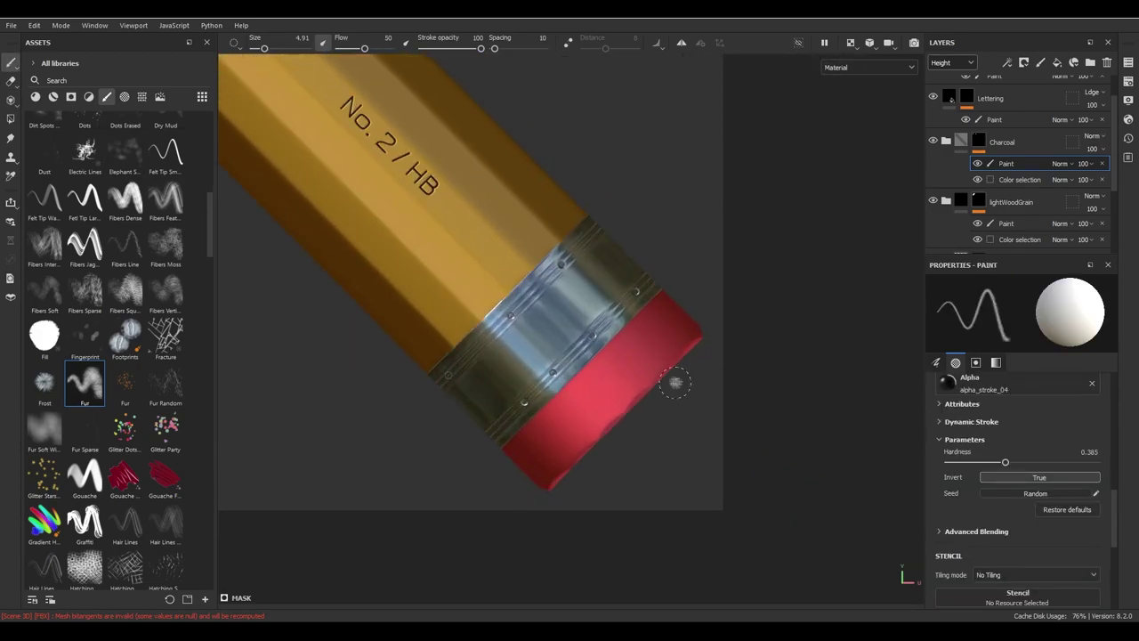
{"action": "middle_click_drag", "start_coordinate": [513, 320], "coordinate": [703, 471], "text": "alt"}
{"action": "mouse_move", "coordinate": [511, 273]}
{"action": "right_mouse_down", "text": "alt"}
{"action": "mouse_move", "coordinate": [516, 343]}
{"action": "mouse_move", "coordinate": [463, 249]}
{"action": "right_mouse_up", "text": "alt"}
{"action": "middle_click_drag", "start_coordinate": [463, 249], "coordinate": [605, 424], "text": "alt"}
{"action": "mouse_move", "coordinate": [605, 425]}
{"action": "right_mouse_down", "text": "alt"}
{"action": "mouse_move", "coordinate": [534, 400]}
{"action": "mouse_move", "coordinate": [539, 452]}
{"action": "right_mouse_up", "text": "alt"}
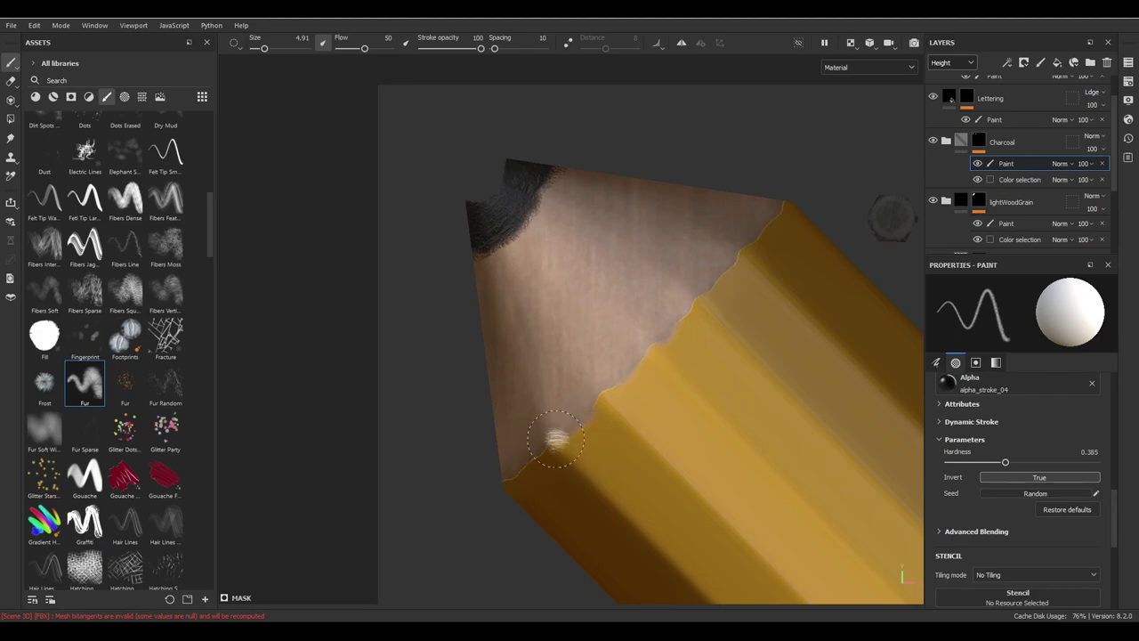
{"action": "right_click_drag", "start_coordinate": [602, 338], "coordinate": [560, 323], "text": "alt"}
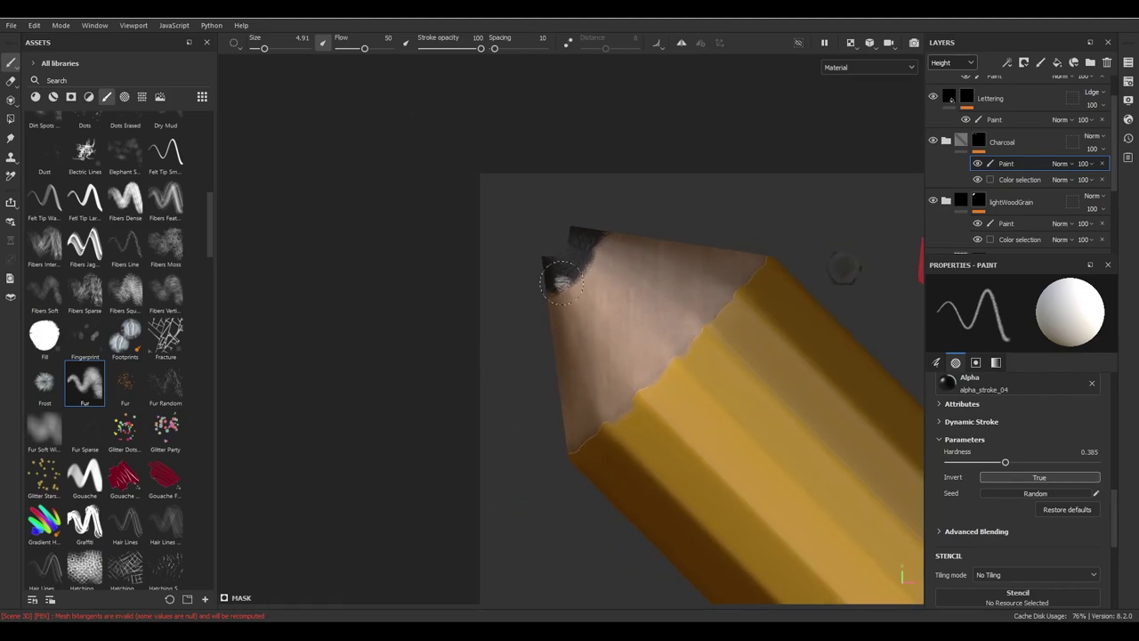
{"action": "mouse_move", "coordinate": [730, 399]}
{"action": "right_mouse_down", "text": "alt"}
{"action": "mouse_move", "coordinate": [684, 391]}
{"action": "mouse_move", "coordinate": [636, 280]}
{"action": "right_mouse_up", "text": "alt"}
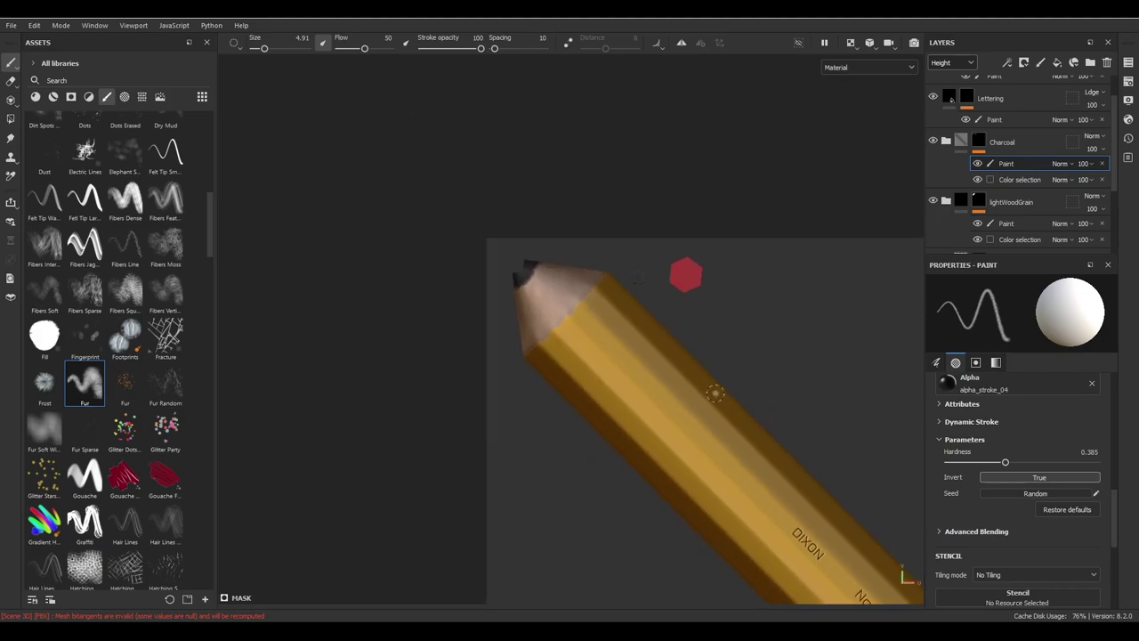
{"action": "key", "text": "f"}
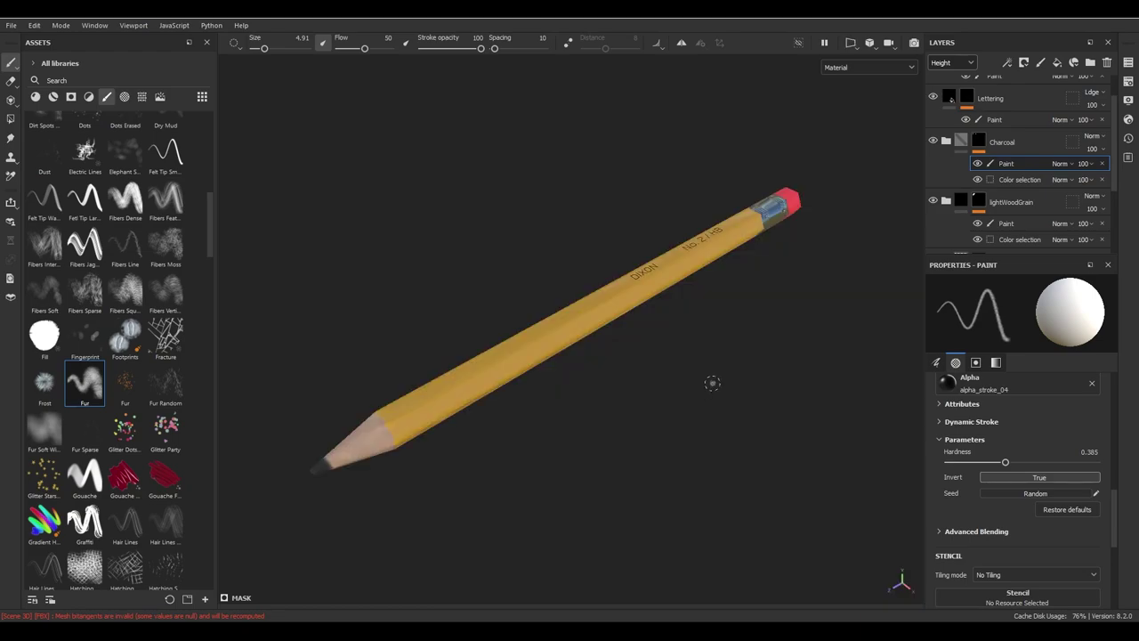
{"action": "mouse_move", "coordinate": [656, 350]}
{"action": "left_mouse_down", "text": "alt"}
{"action": "mouse_move", "coordinate": [641, 311]}
{"action": "mouse_move", "coordinate": [643, 336]}
{"action": "mouse_move", "coordinate": [857, 342]}
{"action": "mouse_move", "coordinate": [645, 349]}
{"action": "mouse_move", "coordinate": [617, 400]}
{"action": "left_mouse_up", "text": "alt"}
- Save the project as 'pencil' in D:/MayaToolbelt/Pencil/scenes
{"action": "left_click", "coordinate": [11, 27]}
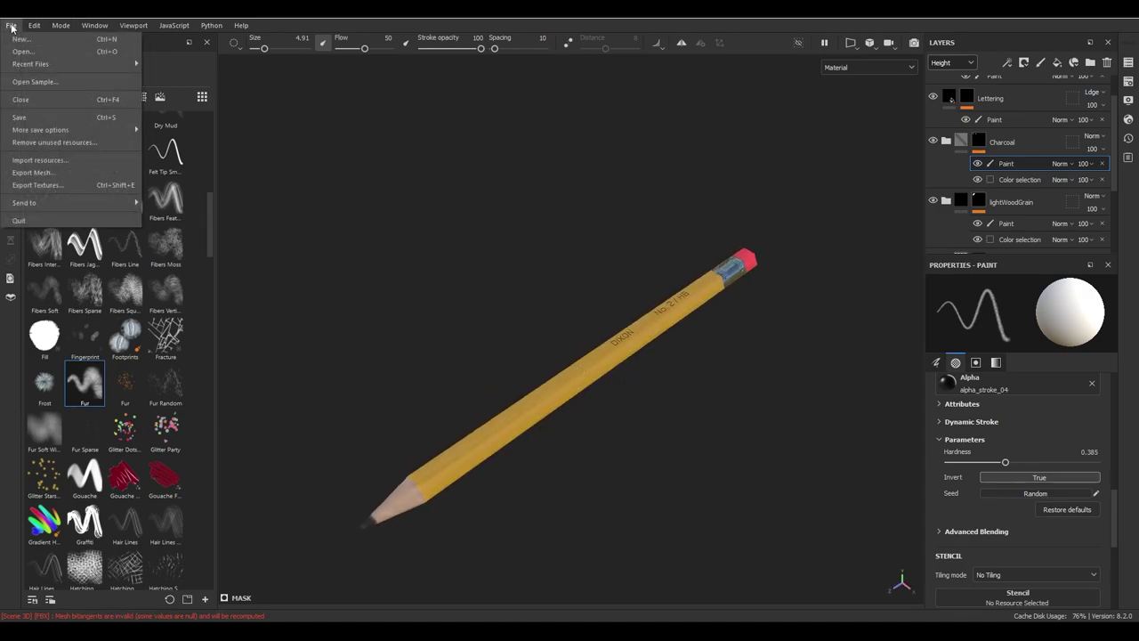
{"action": "left_click", "coordinate": [57, 117]}
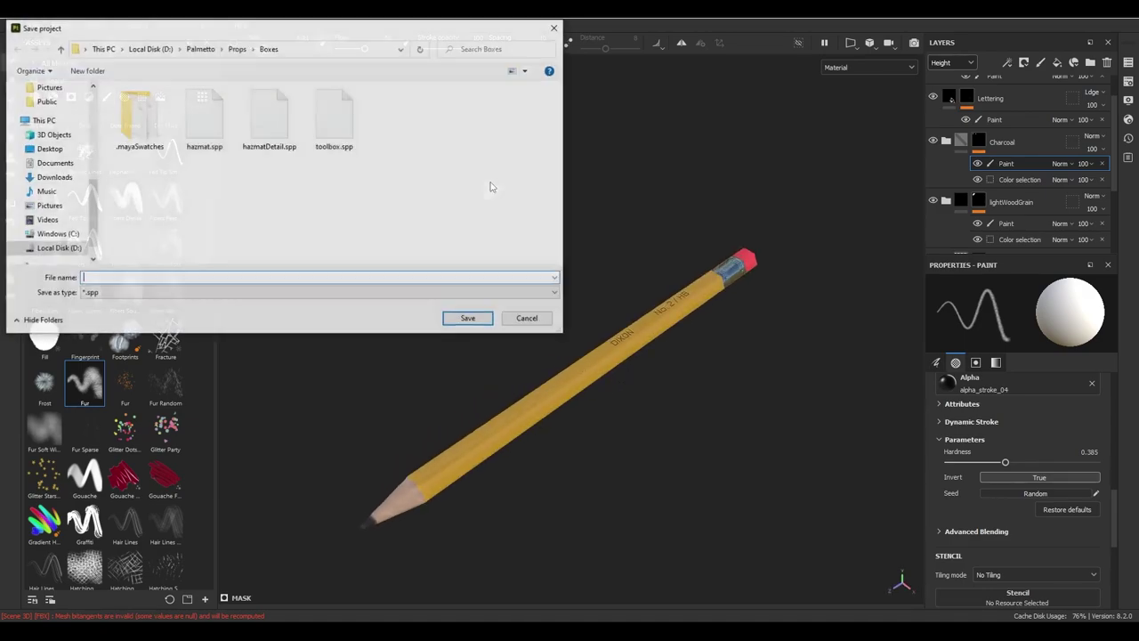
{"action": "left_click", "coordinate": [150, 48]}
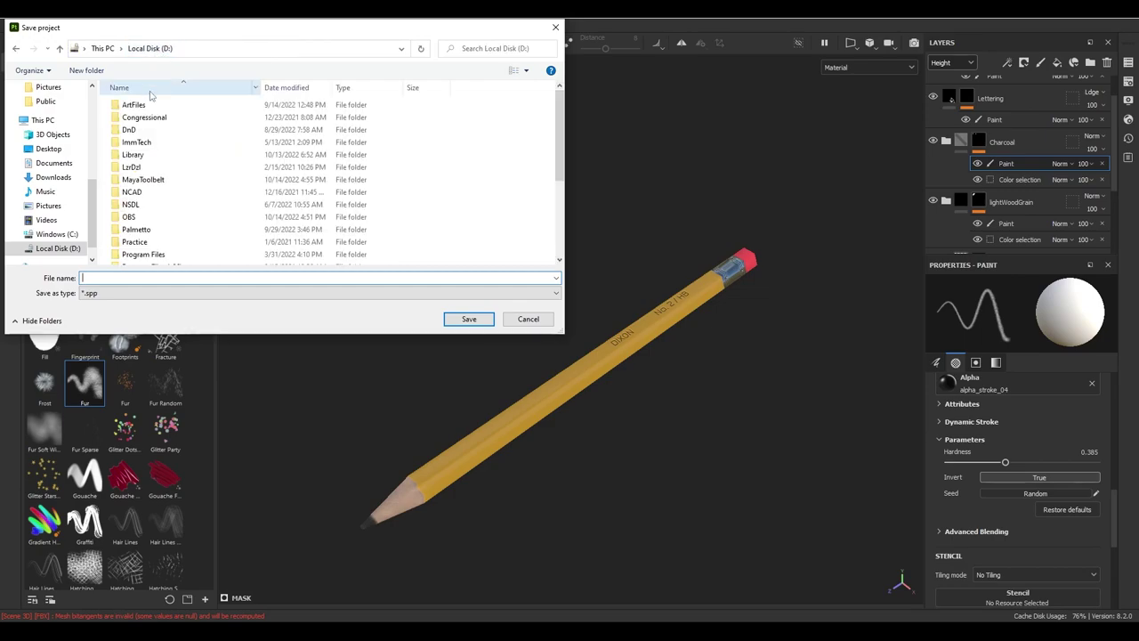
{"action": "double_click", "coordinate": [145, 176]}
{"action": "double_click", "coordinate": [133, 167]}
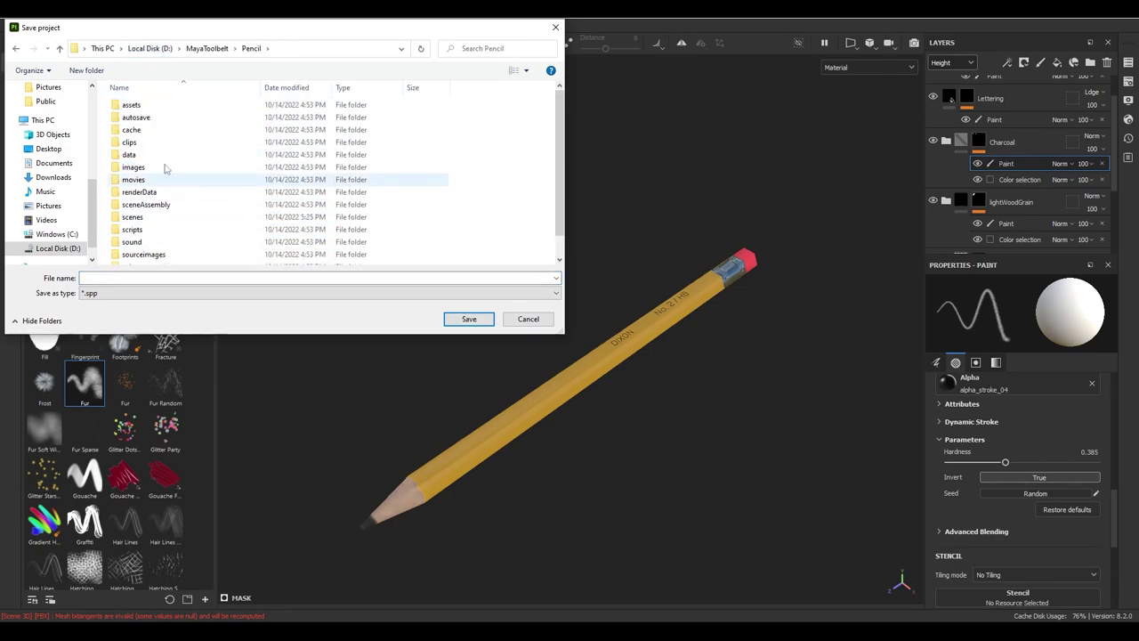
{"action": "scroll", "coordinate": [223, 152], "scroll_direction": "down", "scroll_amount": 1}
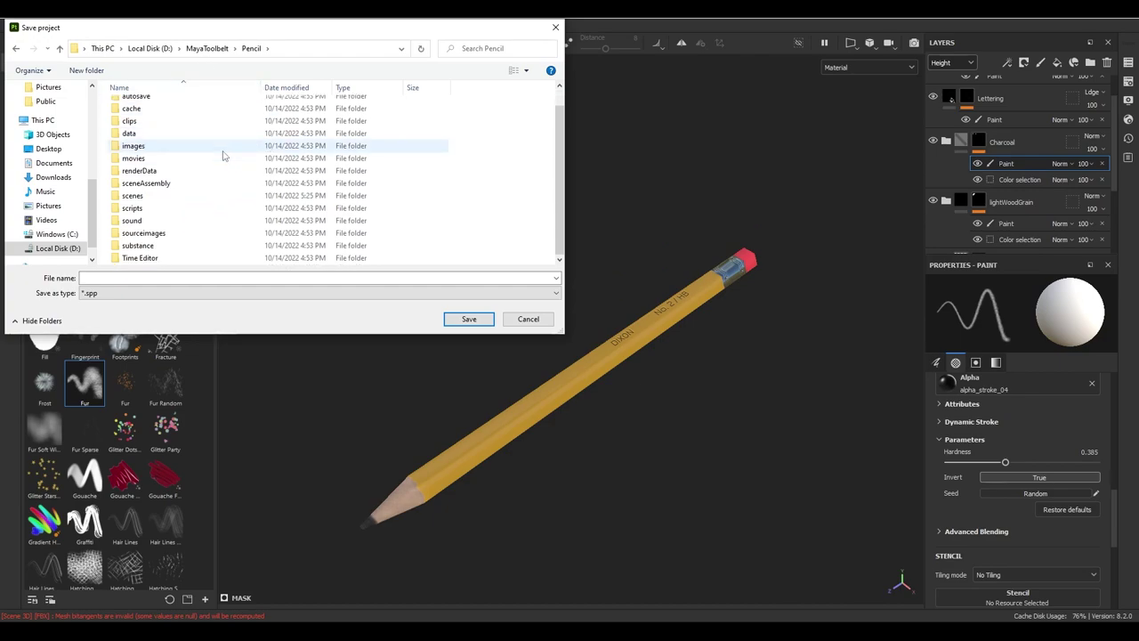
{"action": "left_click", "coordinate": [133, 198]}
{"action": "double_click", "coordinate": [133, 196]}
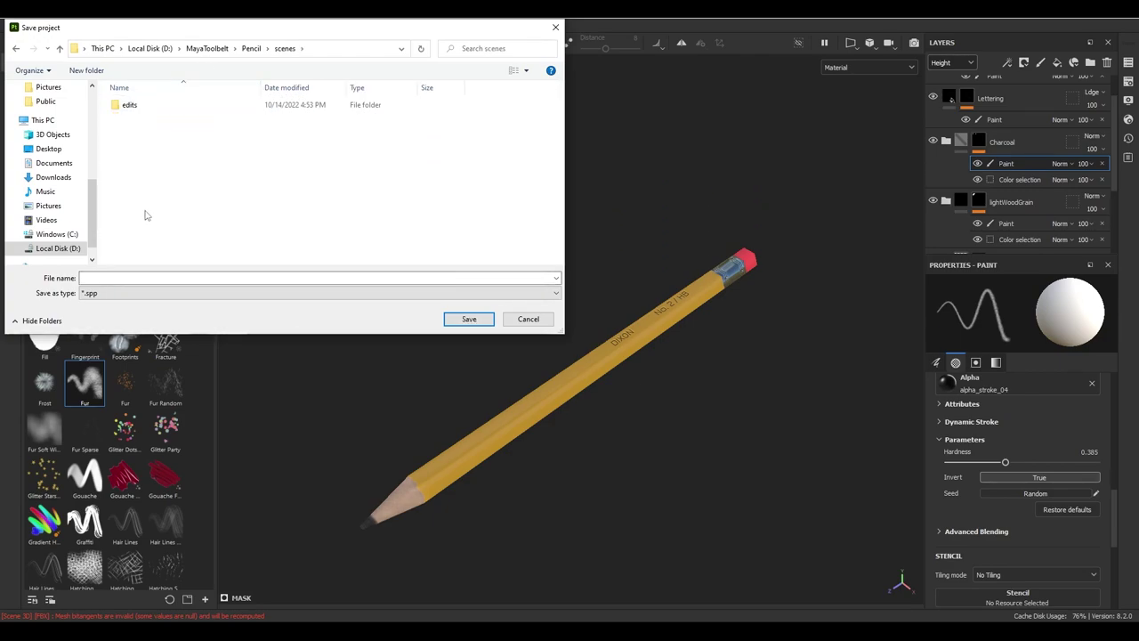
{"action": "left_click", "coordinate": [144, 278]}
{"action": "type", "text": "pencil"}
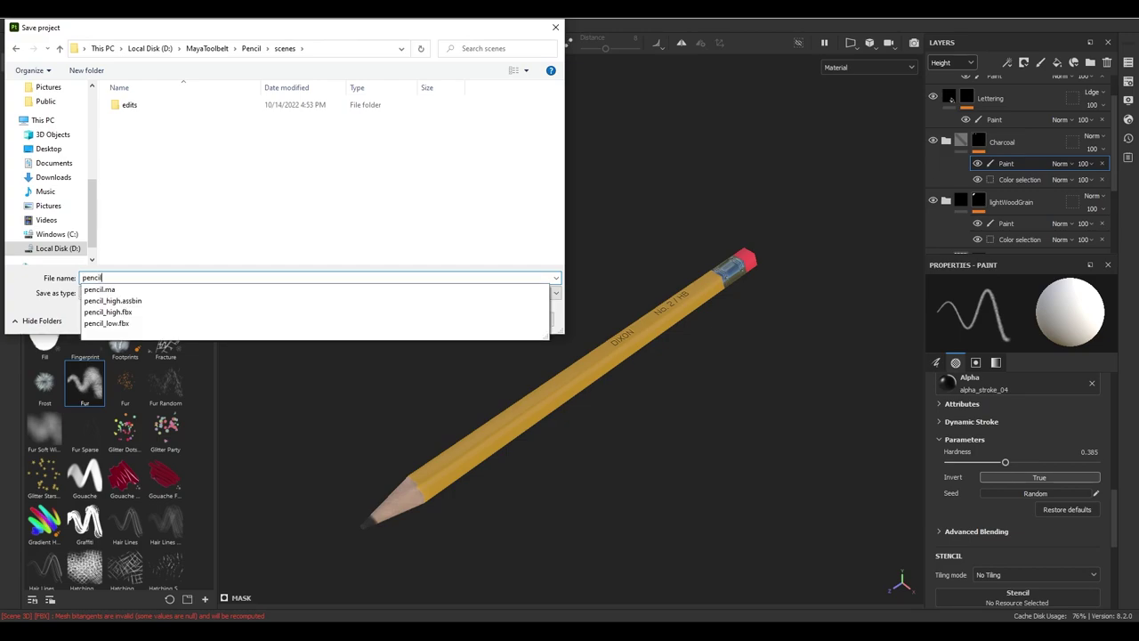
{"action": "key", "text": "Return"}
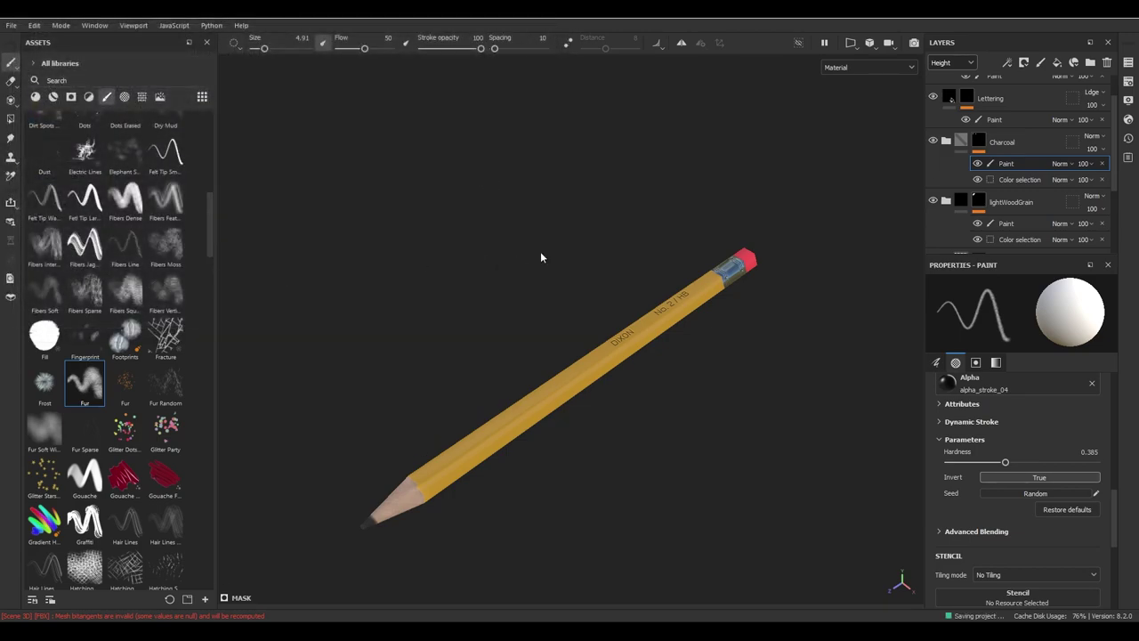
{"action": "mouse_move", "coordinate": [550, 282]}
{"action": "left_mouse_down", "text": "alt"}
{"action": "mouse_move", "coordinate": [648, 272]}
{"action": "mouse_move", "coordinate": [576, 276]}
{"action": "mouse_move", "coordinate": [529, 341]}
{"action": "mouse_move", "coordinate": [529, 371]}
{"action": "mouse_move", "coordinate": [557, 360]}
{"action": "mouse_move", "coordinate": [593, 287]}
{"action": "mouse_move", "coordinate": [582, 323]}
{"action": "left_mouse_up", "text": "alt"}
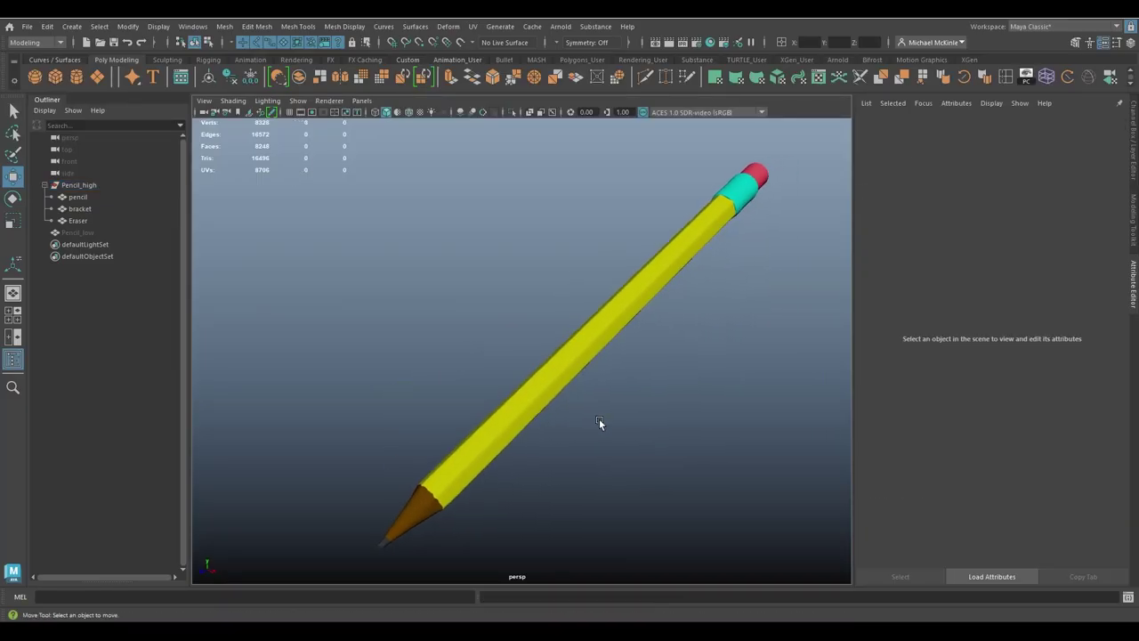
{"action": "mouse_move", "coordinate": [599, 418]}
{"action": "left_mouse_down", "text": "alt"}
{"action": "mouse_move", "coordinate": [574, 397]}
{"action": "mouse_move", "coordinate": [609, 393]}
{"action": "left_mouse_up", "text": "alt"}
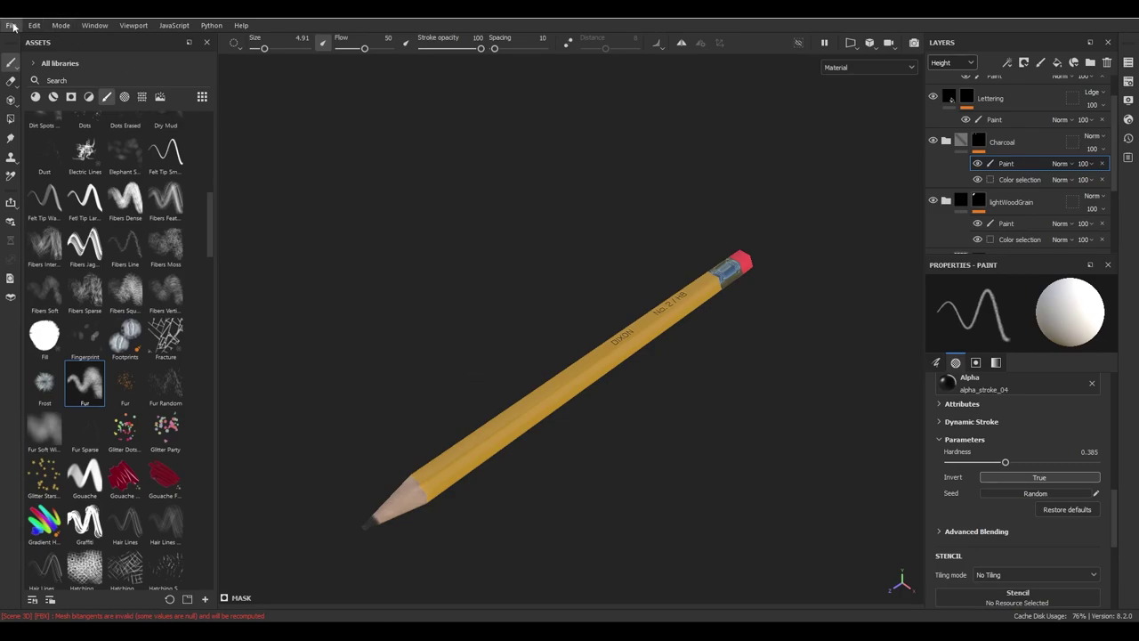
- In Export Textures, set the output folder to the Pencil project's sourceimages folder on D
{"action": "left_click", "coordinate": [12, 27]}
{"action": "left_click", "coordinate": [51, 187]}
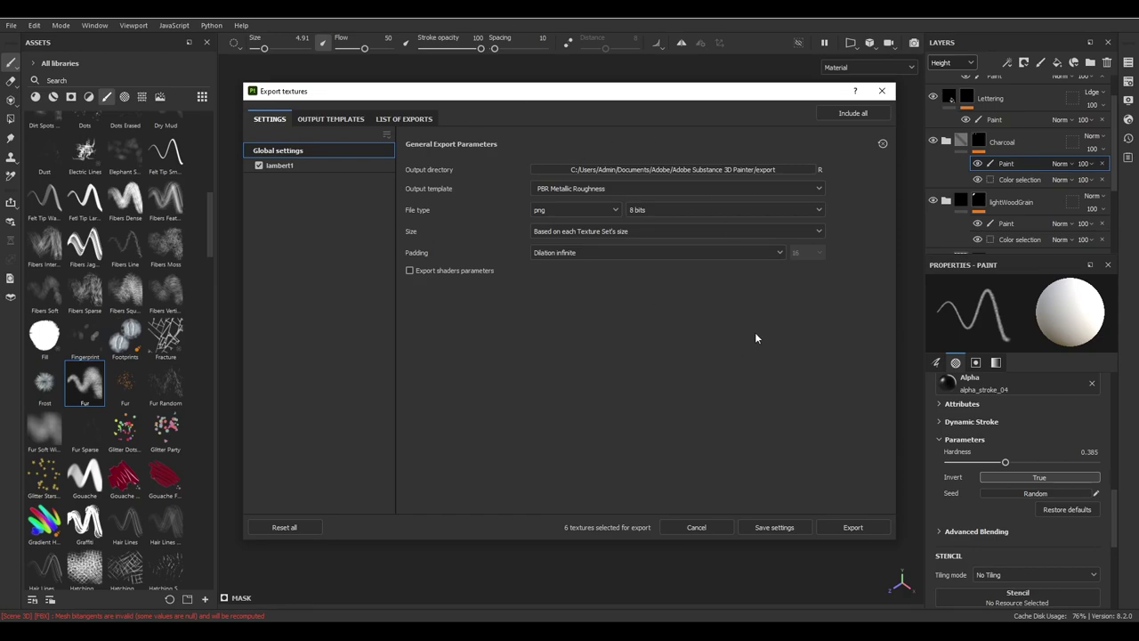
{"action": "left_click", "coordinate": [663, 170]}
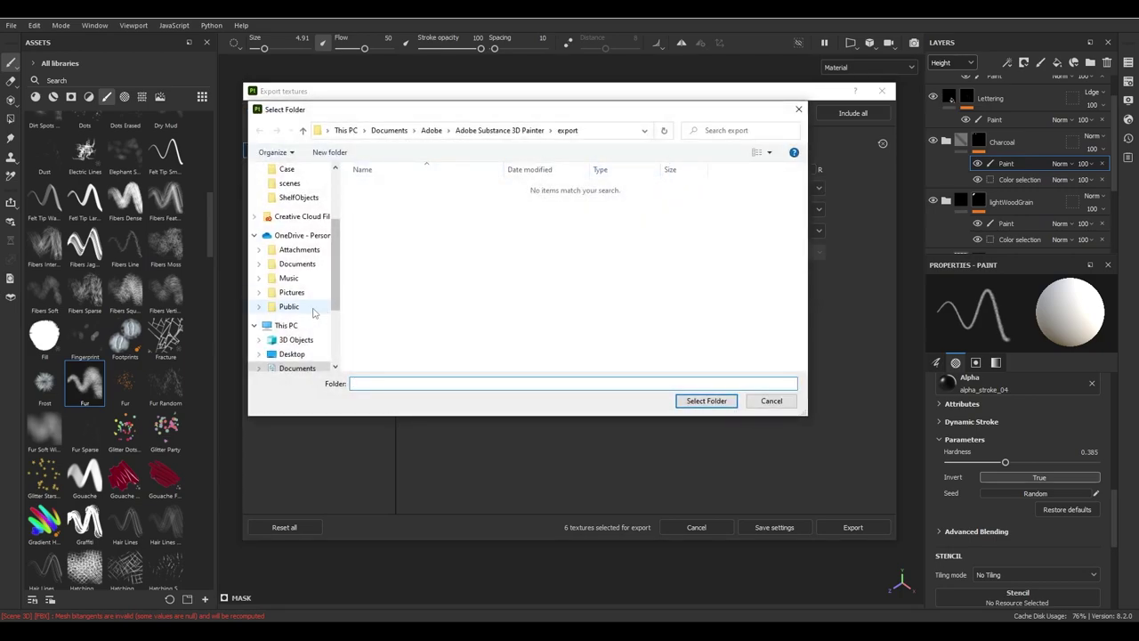
{"action": "left_click", "coordinate": [294, 326]}
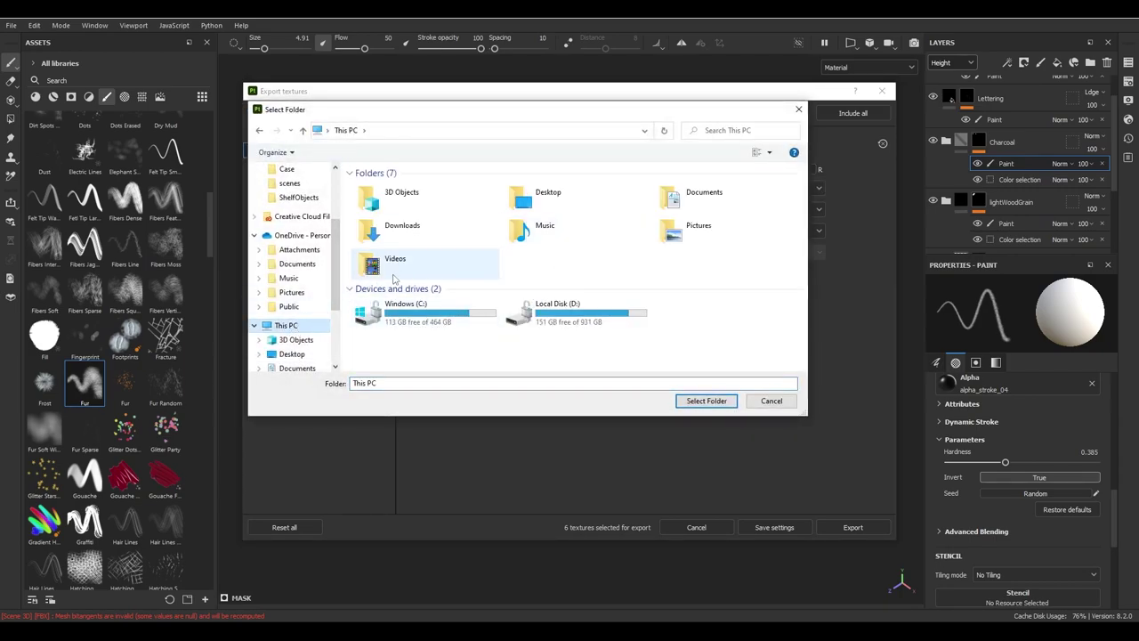
{"action": "double_click", "coordinate": [554, 309]}
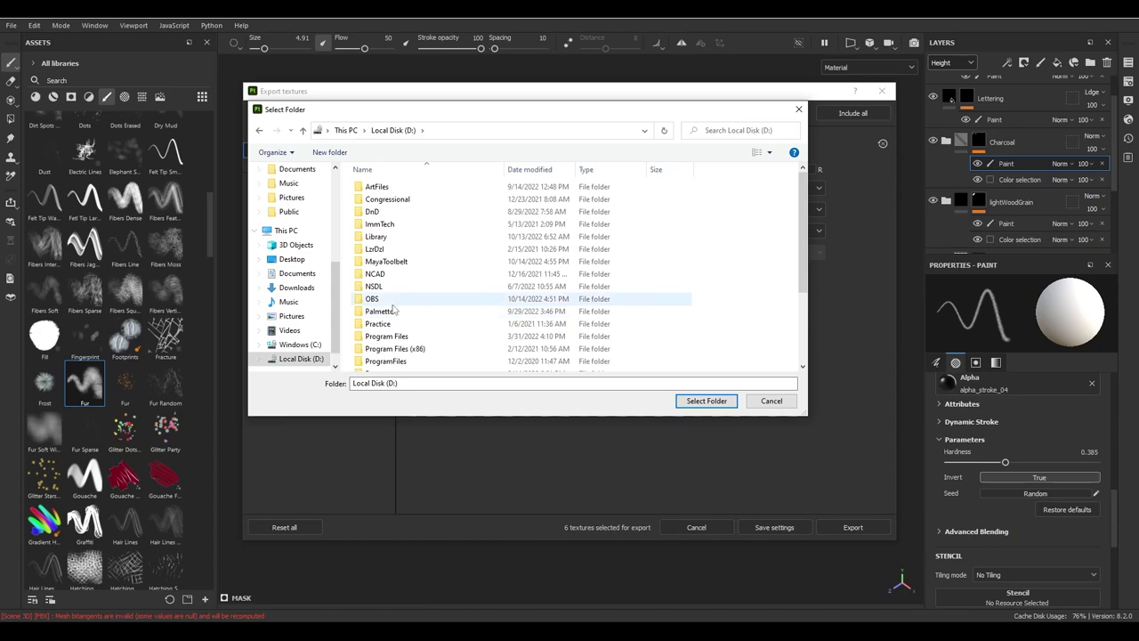
{"action": "double_click", "coordinate": [398, 263]}
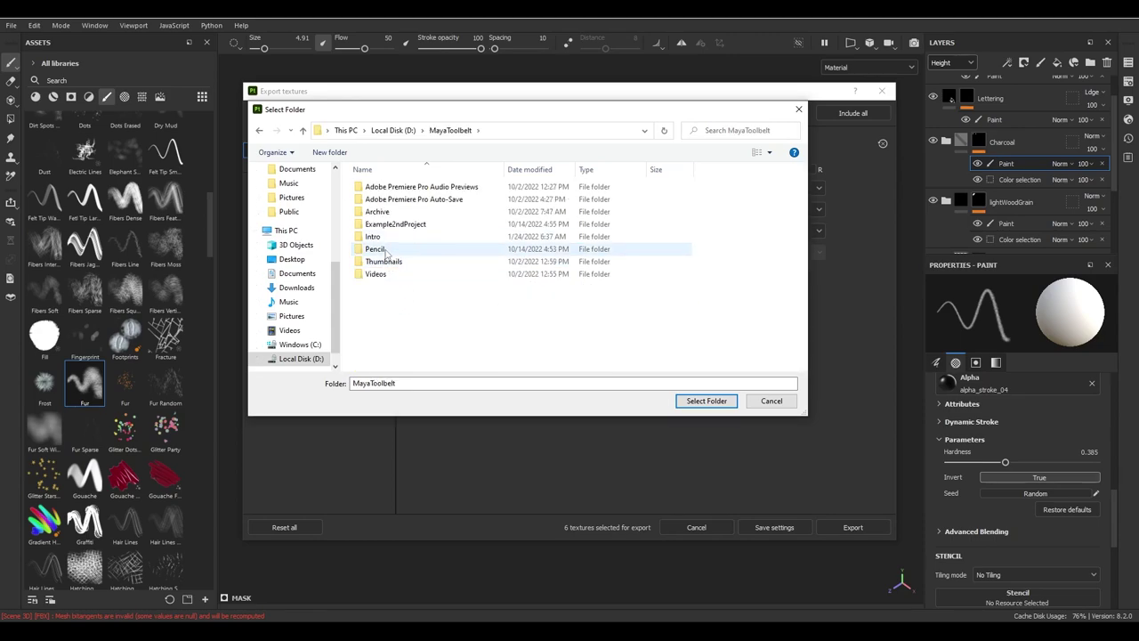
{"action": "double_click", "coordinate": [386, 249]}
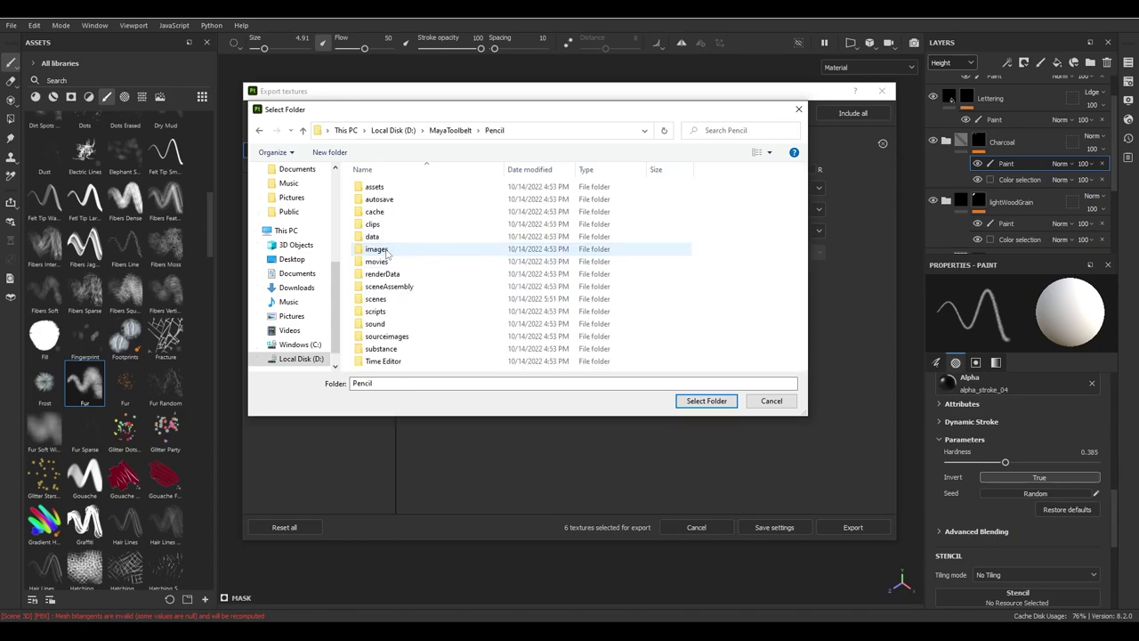
{"action": "double_click", "coordinate": [407, 337]}
{"action": "left_click", "coordinate": [707, 400]}
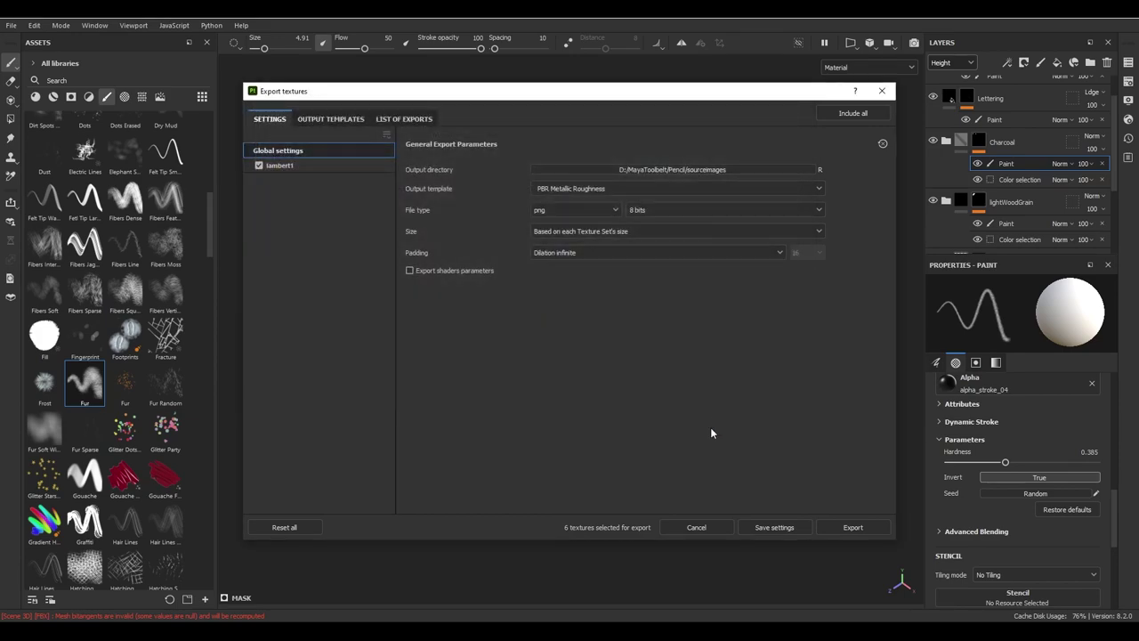
- Set the export file format to targa
{"action": "left_click", "coordinate": [561, 209]}
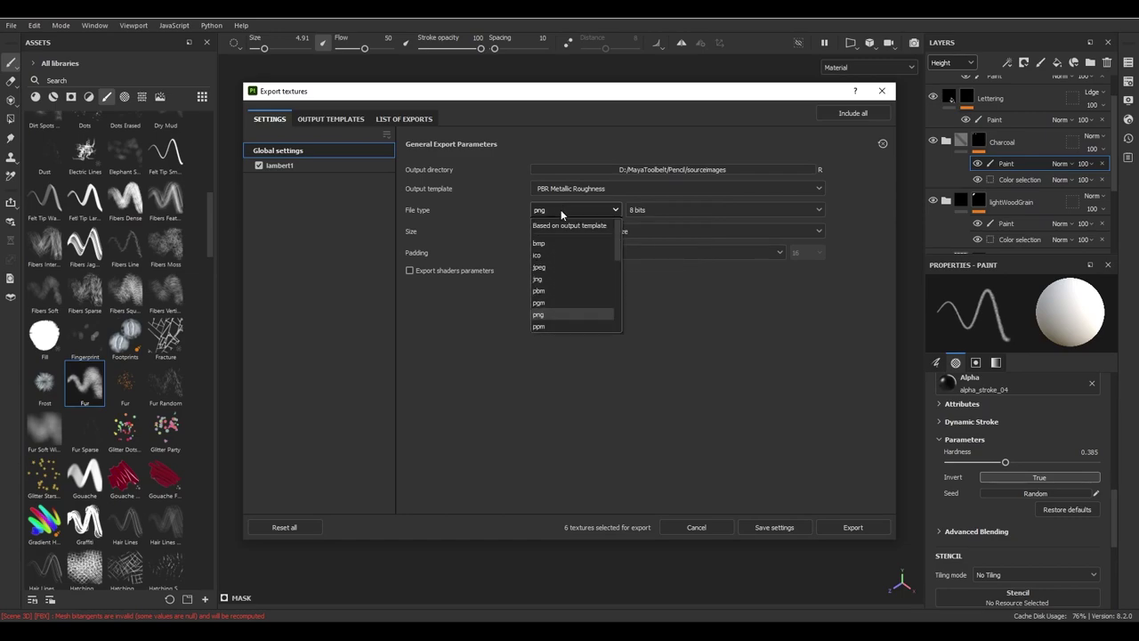
{"action": "scroll", "coordinate": [563, 289], "scroll_direction": "down", "scroll_amount": 3}
{"action": "left_click", "coordinate": [552, 270]}
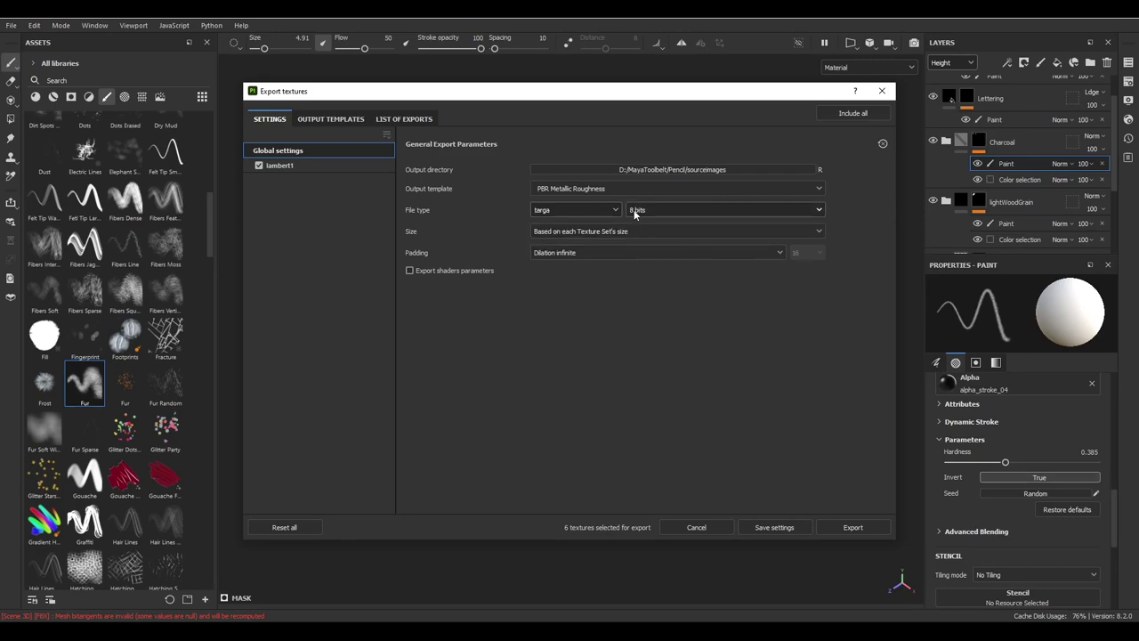
{"action": "left_click", "coordinate": [589, 211]}
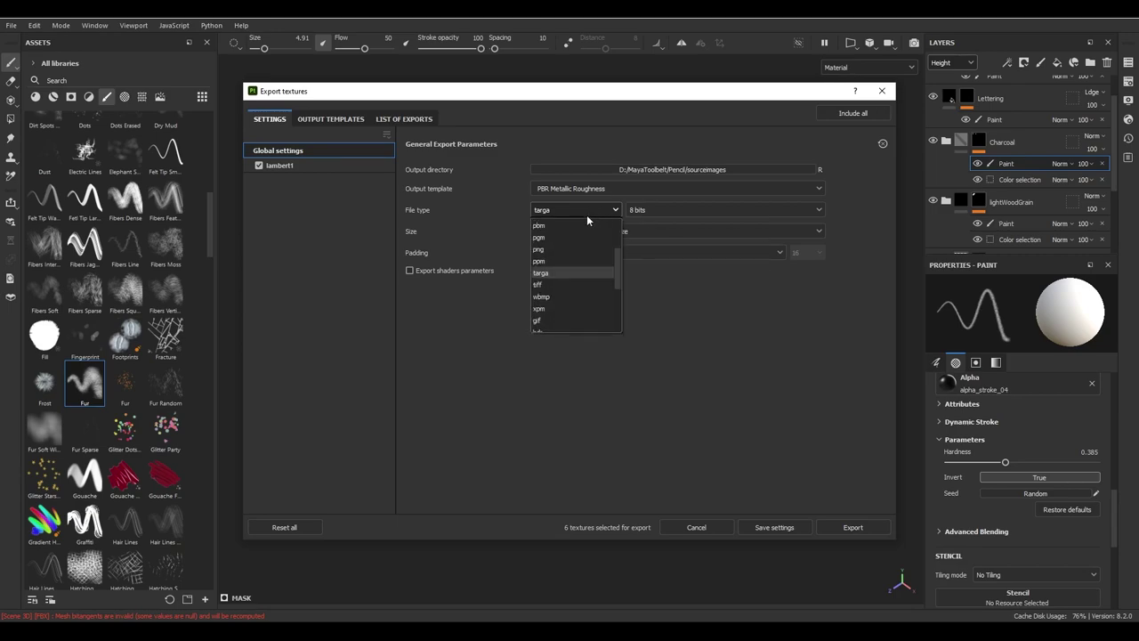
{"action": "left_click", "coordinate": [595, 208]}
{"action": "left_click", "coordinate": [594, 208]}
{"action": "scroll", "coordinate": [581, 245], "scroll_direction": "up", "scroll_amount": 5}
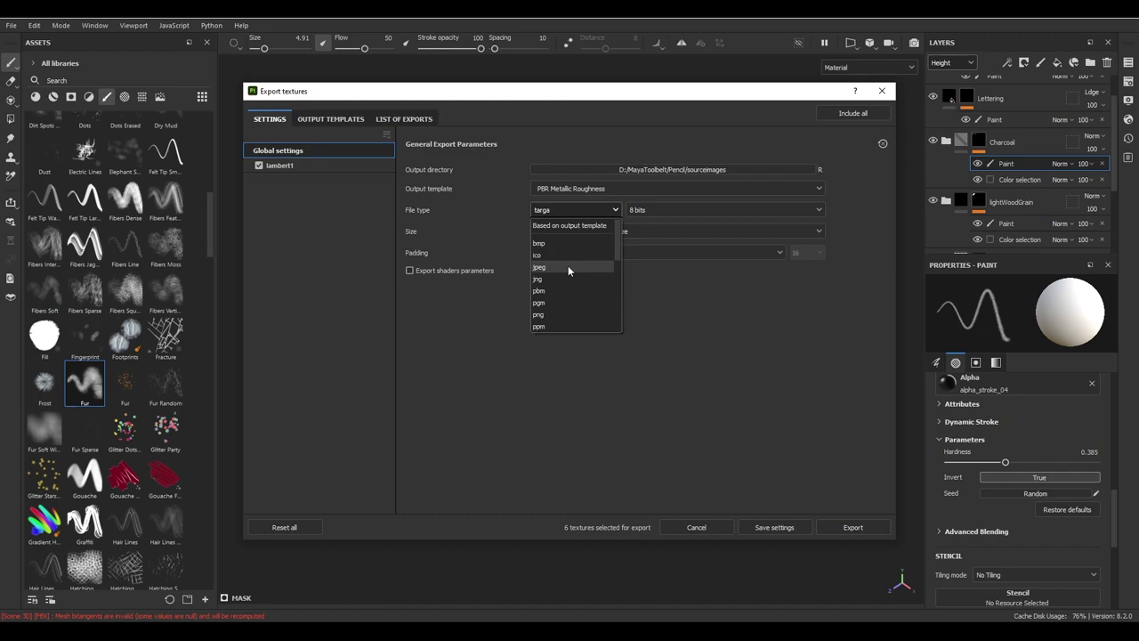
{"action": "left_click", "coordinate": [584, 207]}
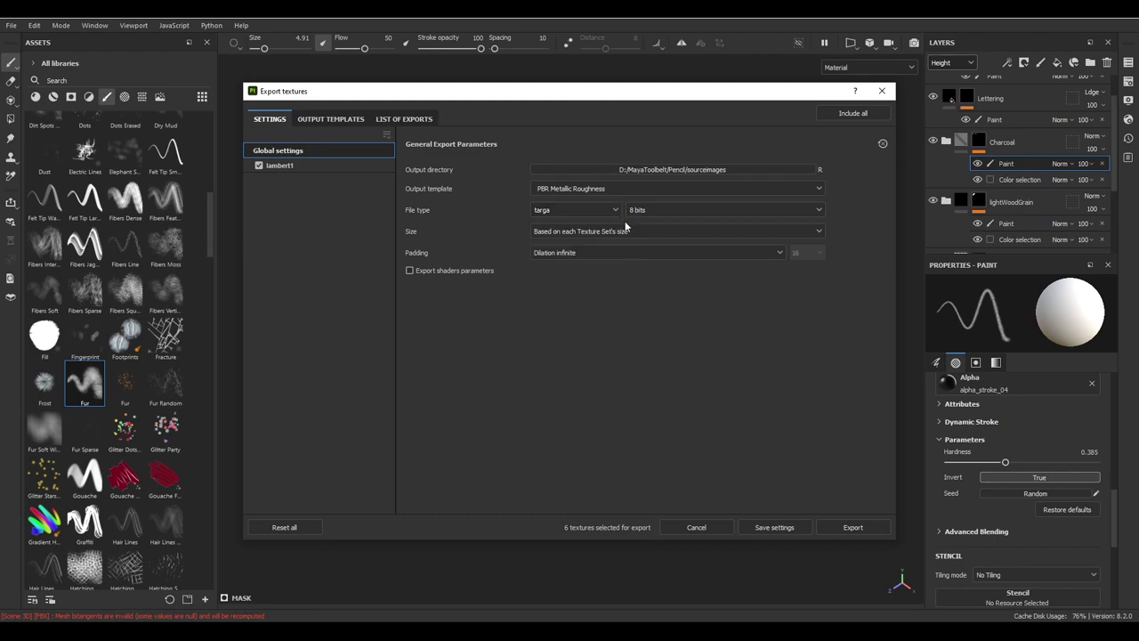
- Set the export size to 'Based on each Texture Set's size' instead of 2048
{"action": "left_click", "coordinate": [574, 231]}
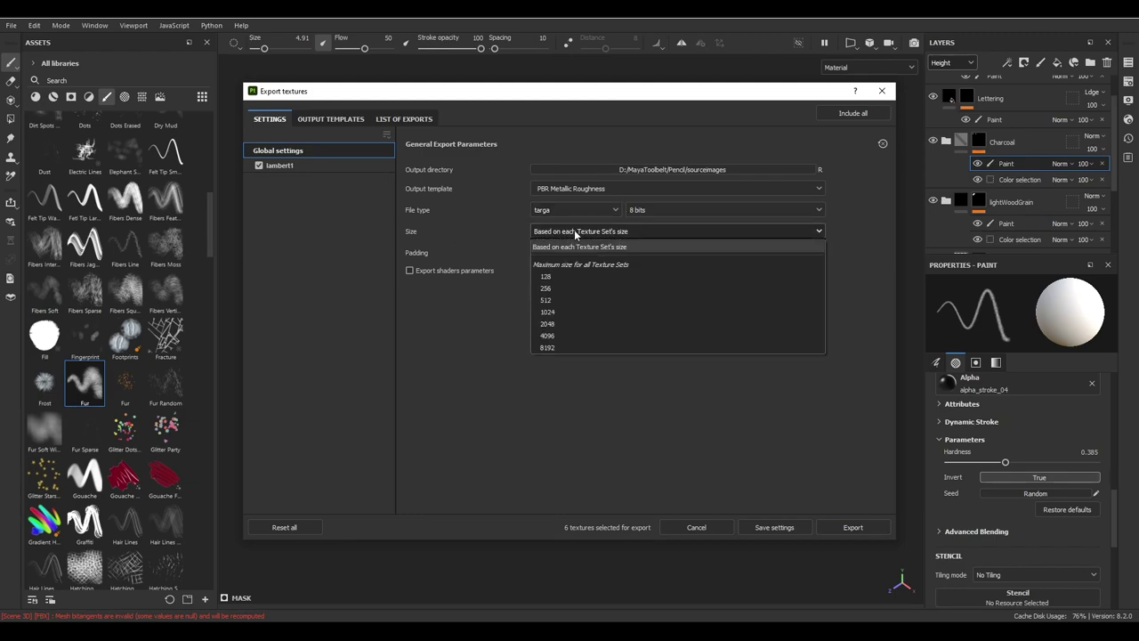
{"action": "left_click", "coordinate": [562, 322]}
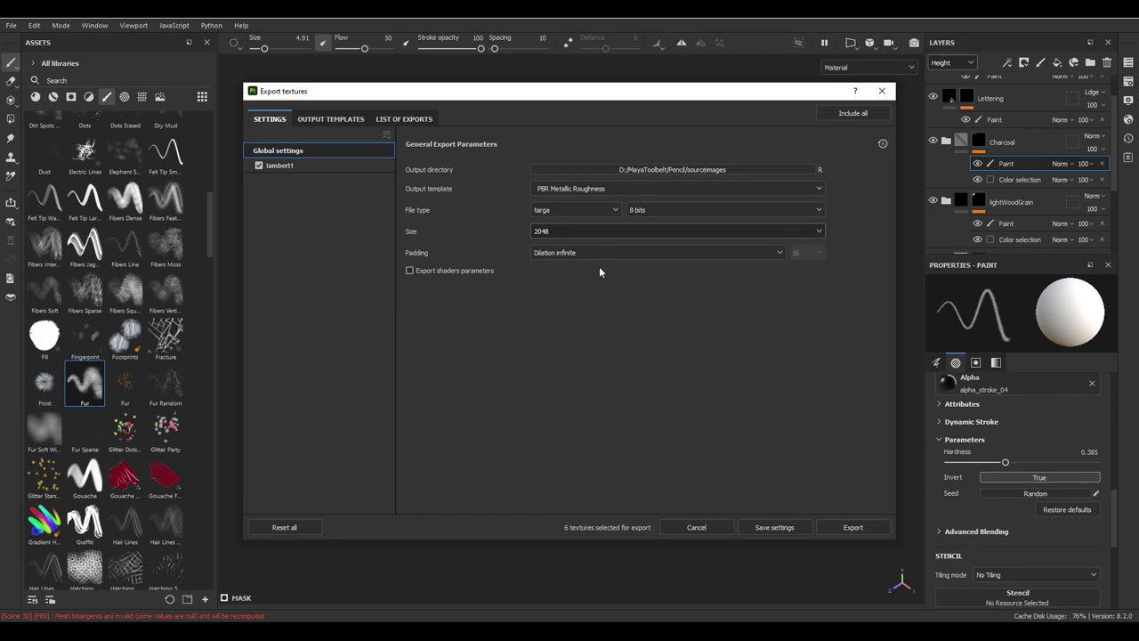
{"action": "left_click", "coordinate": [574, 231]}
{"action": "left_click", "coordinate": [563, 260]}
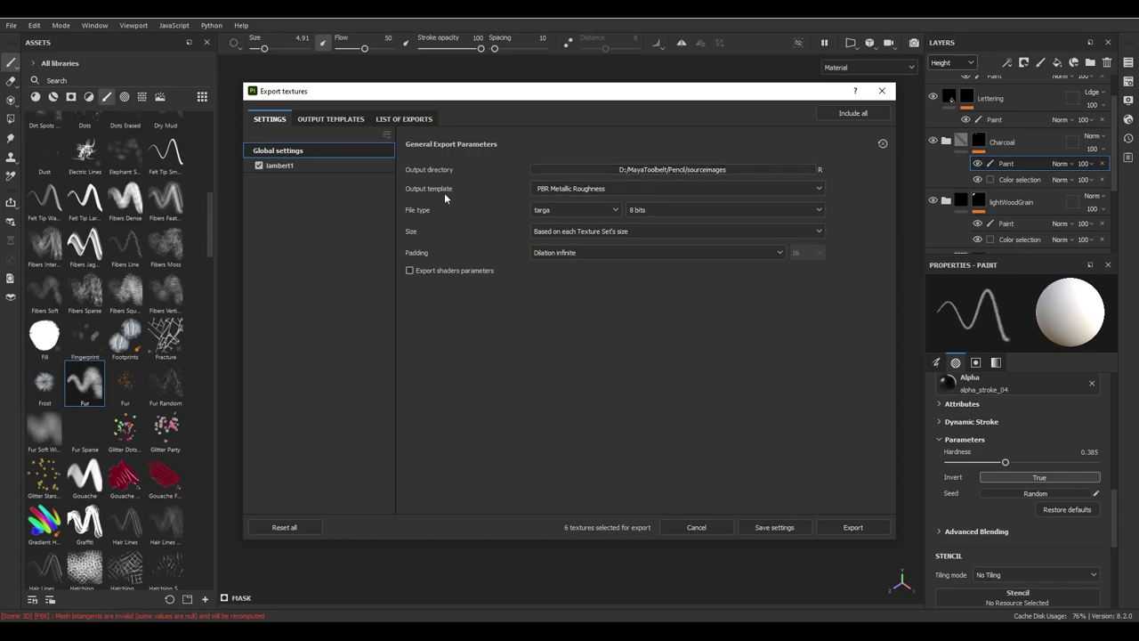
- Keep PBR Metallic Roughness as the output template and review lambert1's six output maps
{"action": "left_click", "coordinate": [564, 191]}
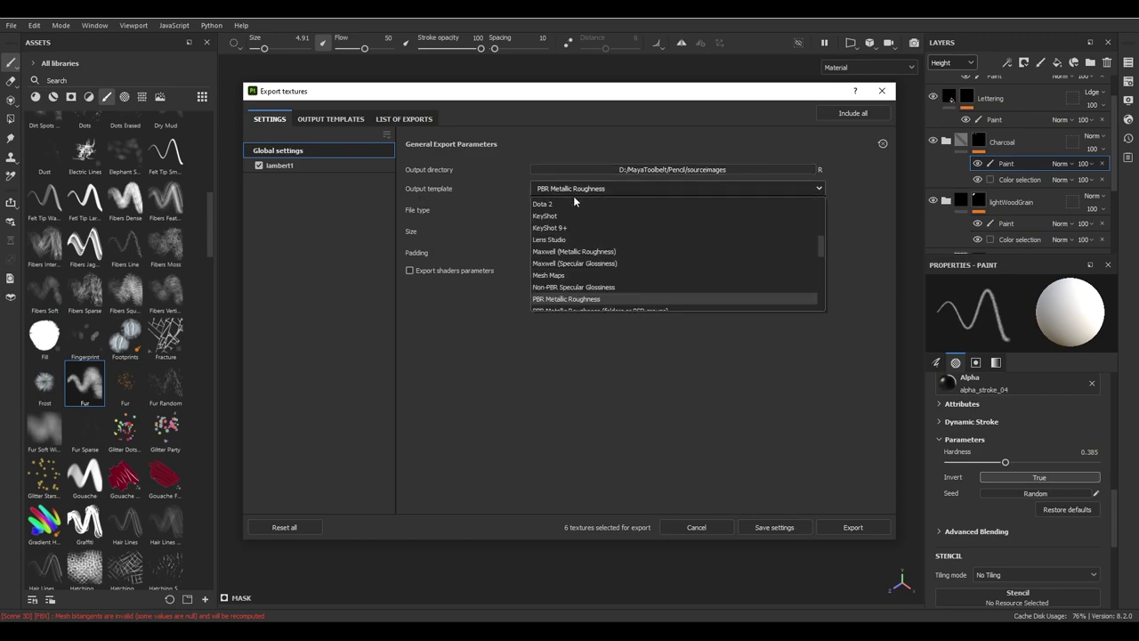
{"action": "left_click", "coordinate": [566, 188]}
{"action": "left_click", "coordinate": [305, 165]}
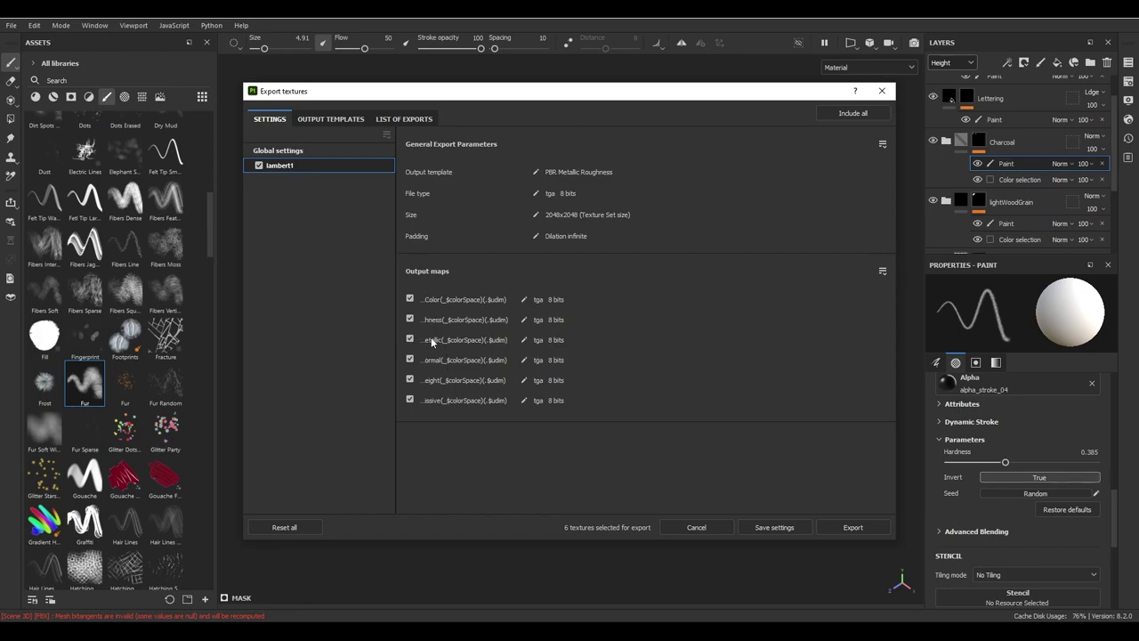
{"action": "left_click", "coordinate": [294, 150]}
{"action": "left_click", "coordinate": [578, 189]}
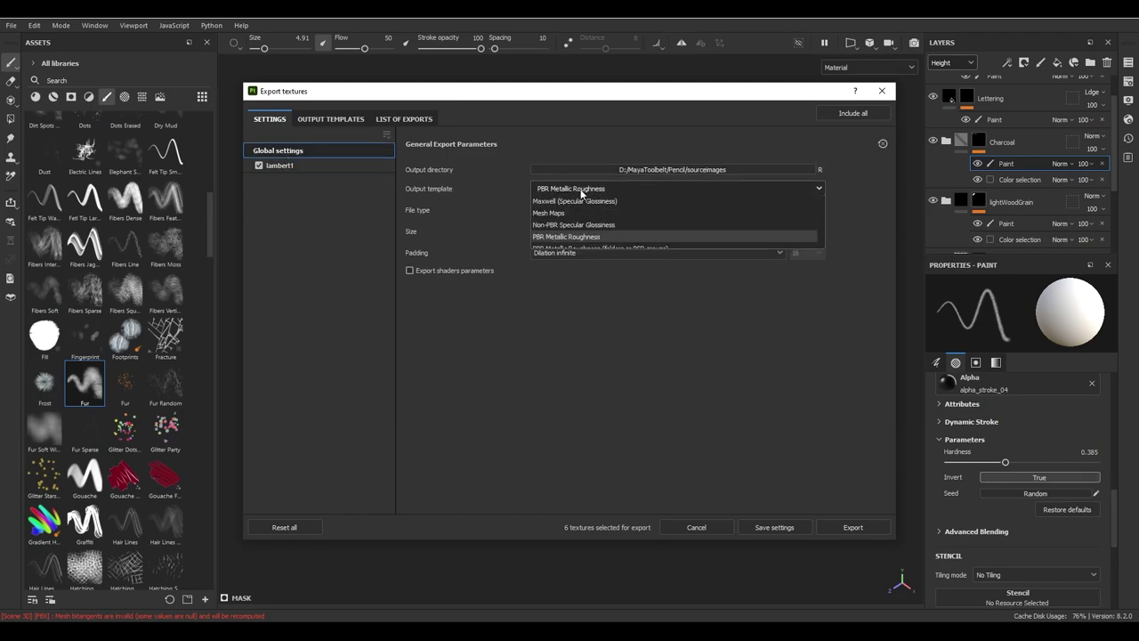
{"action": "scroll", "coordinate": [578, 302], "scroll_direction": "down", "scroll_amount": 3}
{"action": "scroll", "coordinate": [614, 232], "scroll_direction": "up", "scroll_amount": 2}
{"action": "scroll", "coordinate": [614, 232], "scroll_direction": "down", "scroll_amount": 3}
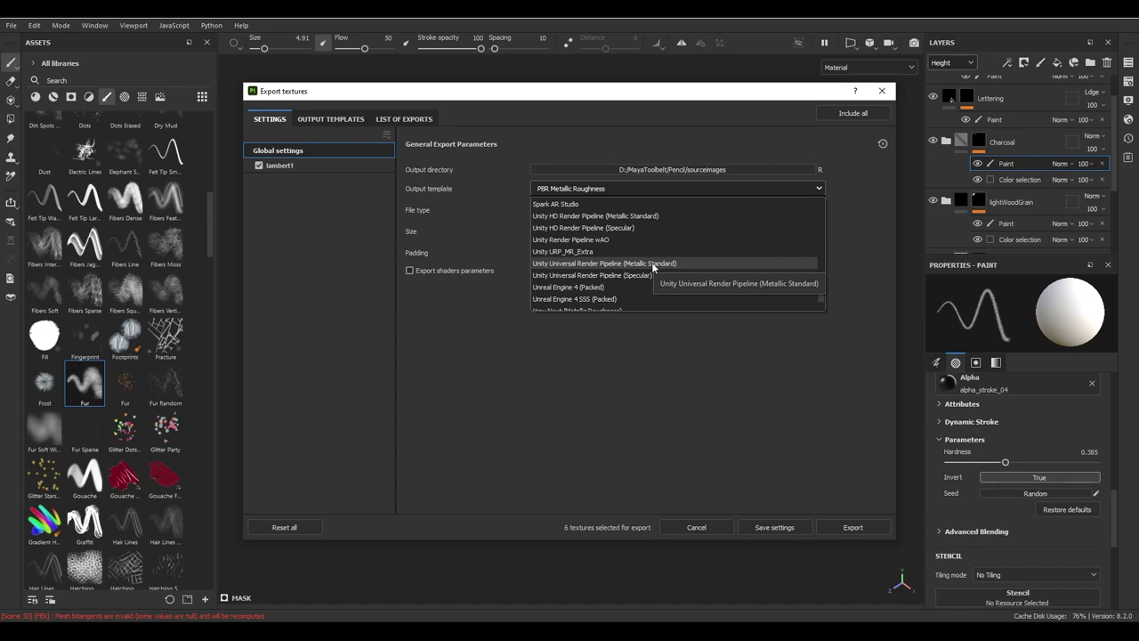
{"action": "scroll", "coordinate": [587, 263], "scroll_direction": "down", "scroll_amount": 1}
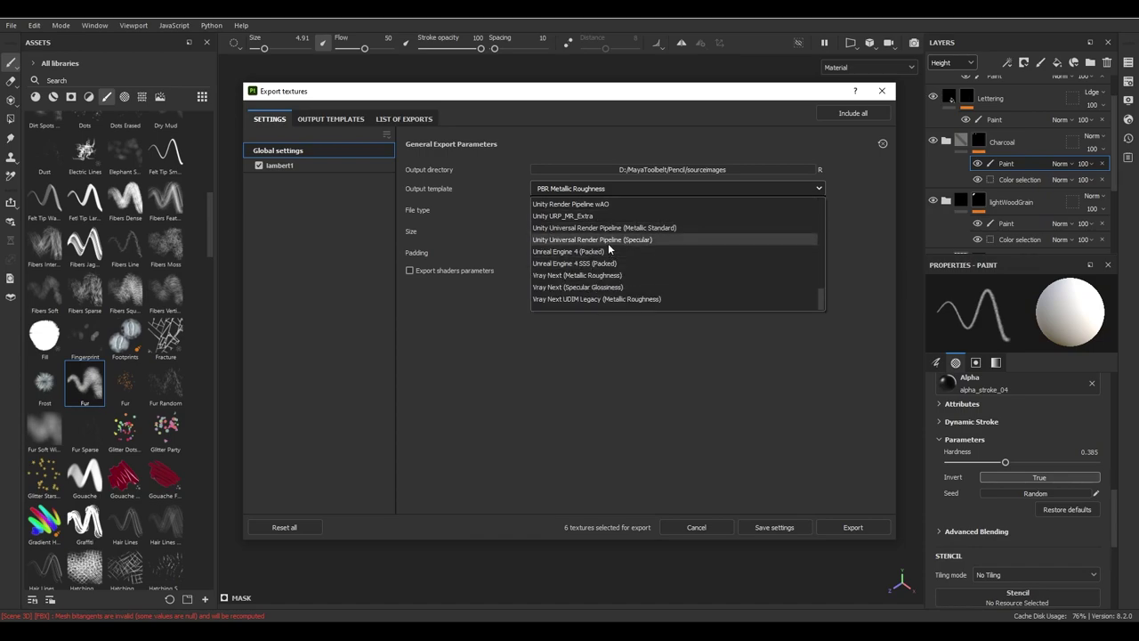
{"action": "scroll", "coordinate": [618, 271], "scroll_direction": "up", "scroll_amount": 3}
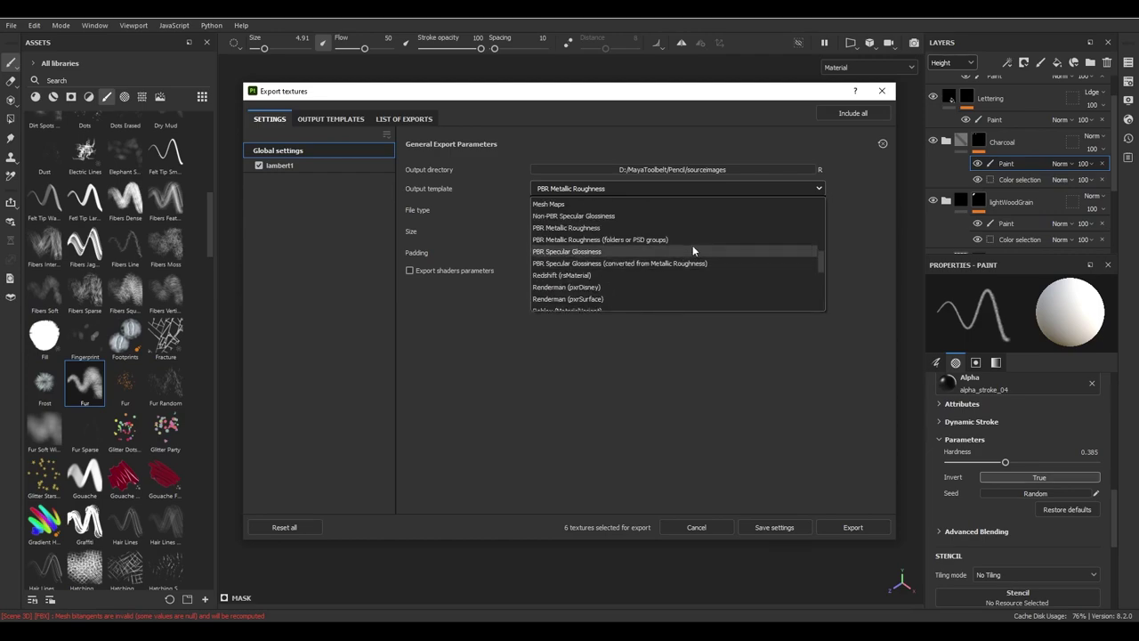
{"action": "left_click", "coordinate": [566, 227]}
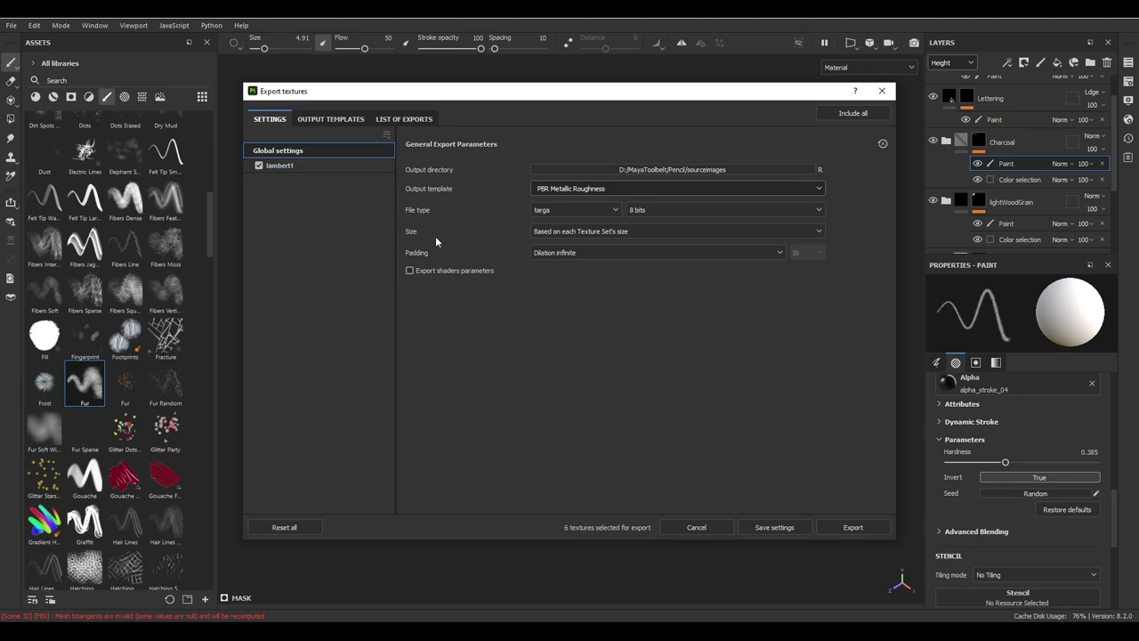
{"action": "left_click", "coordinate": [295, 166]}
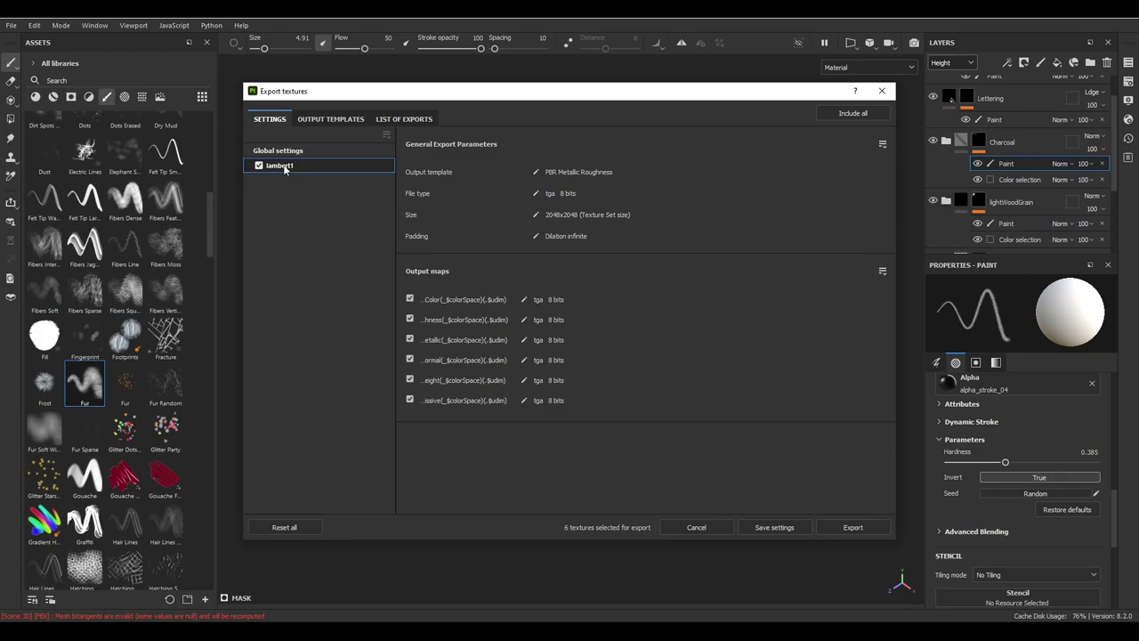
- Save the export settings and rename the lambert1 texture set to 'Pencil'
{"action": "left_click", "coordinate": [784, 528]}
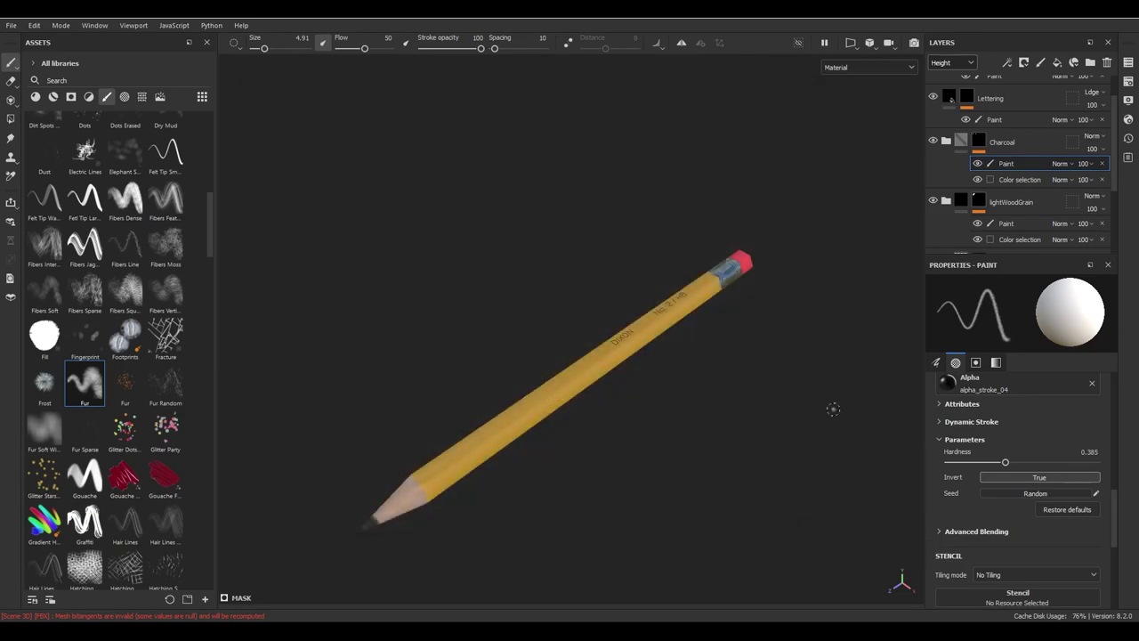
{"action": "left_click", "coordinate": [1129, 64]}
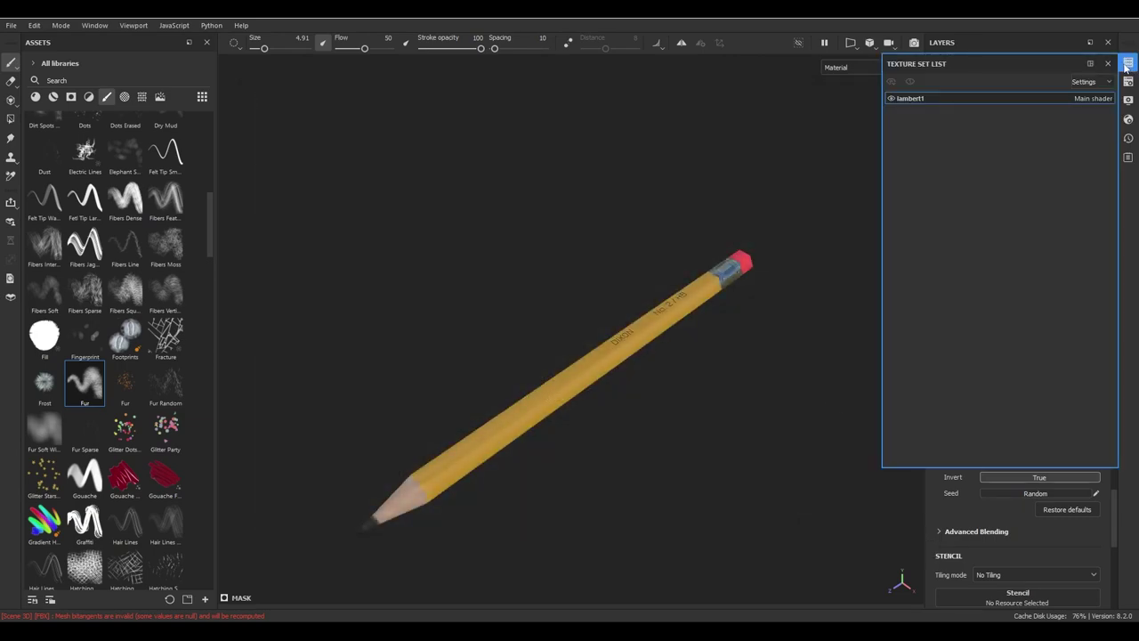
{"action": "double_click", "coordinate": [910, 99]}
{"action": "type", "text": "Pencil"}
{"action": "key", "text": "Return"}
- Export the Pencil texture set's six 2048x2048 tga maps
{"action": "left_click", "coordinate": [13, 27]}
{"action": "left_click", "coordinate": [48, 185]}
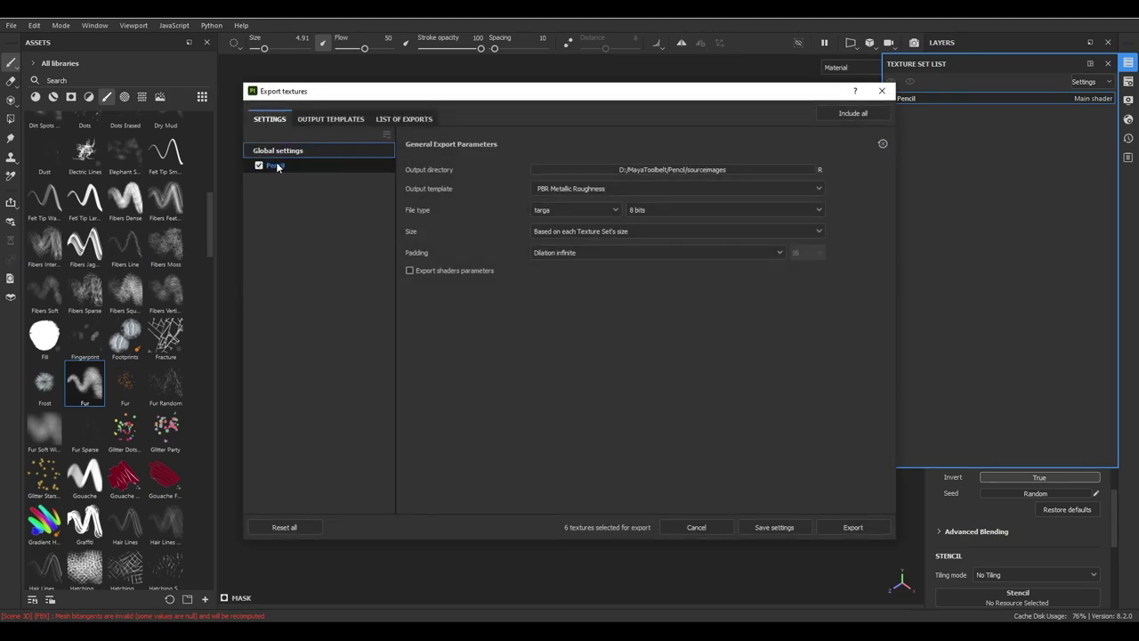
{"action": "left_click", "coordinate": [276, 166]}
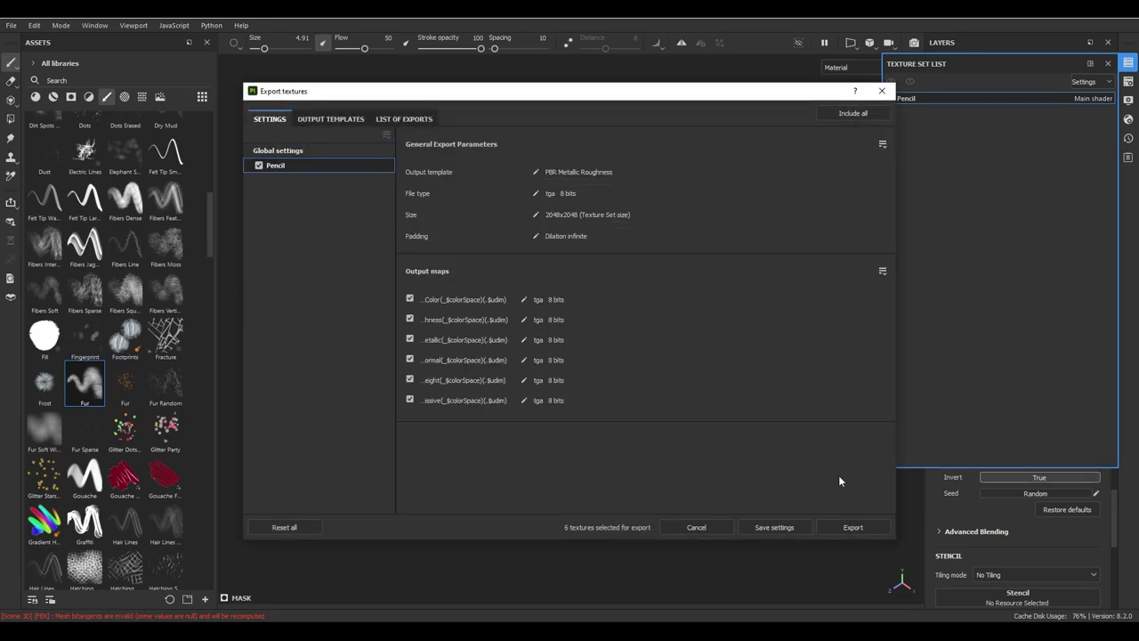
{"action": "left_click", "coordinate": [853, 527]}
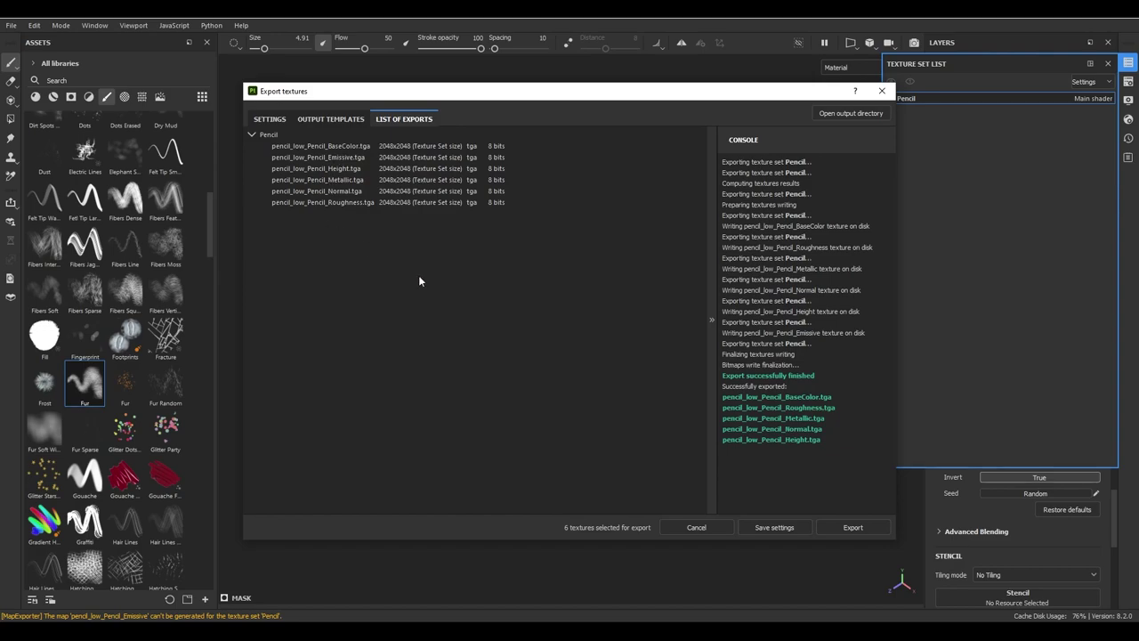
- Close the export results, hide Pencil_high and unhide Pencil_low
{"action": "left_click", "coordinate": [882, 91]}
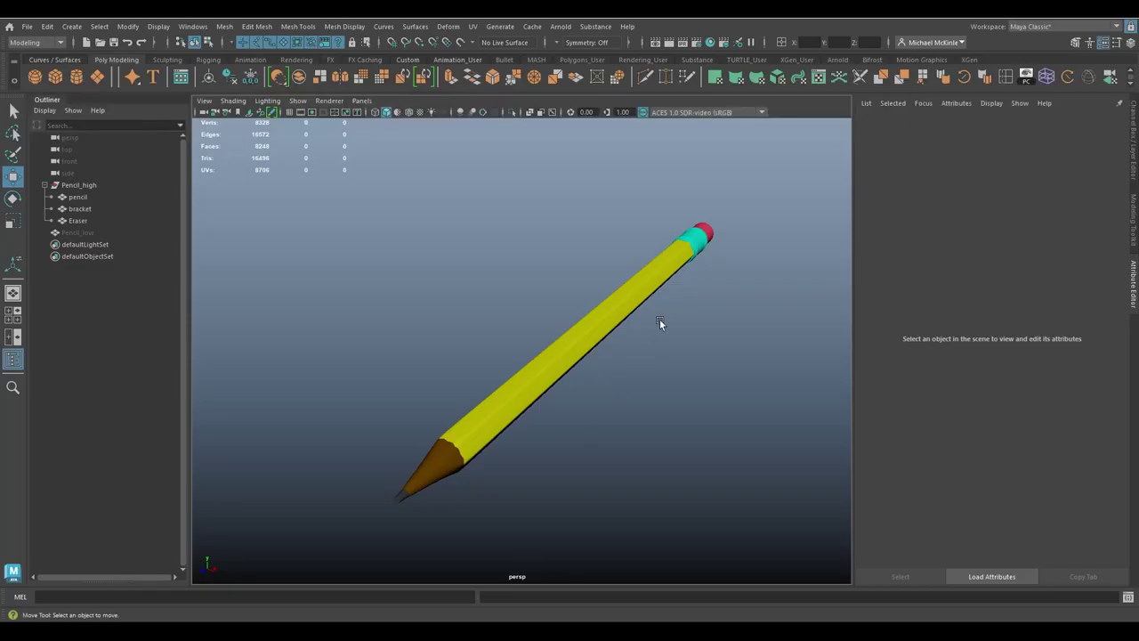
{"action": "left_click", "coordinate": [89, 184]}
{"action": "left_click_drag", "start_coordinate": [513, 315], "coordinate": [501, 307], "text": "alt"}
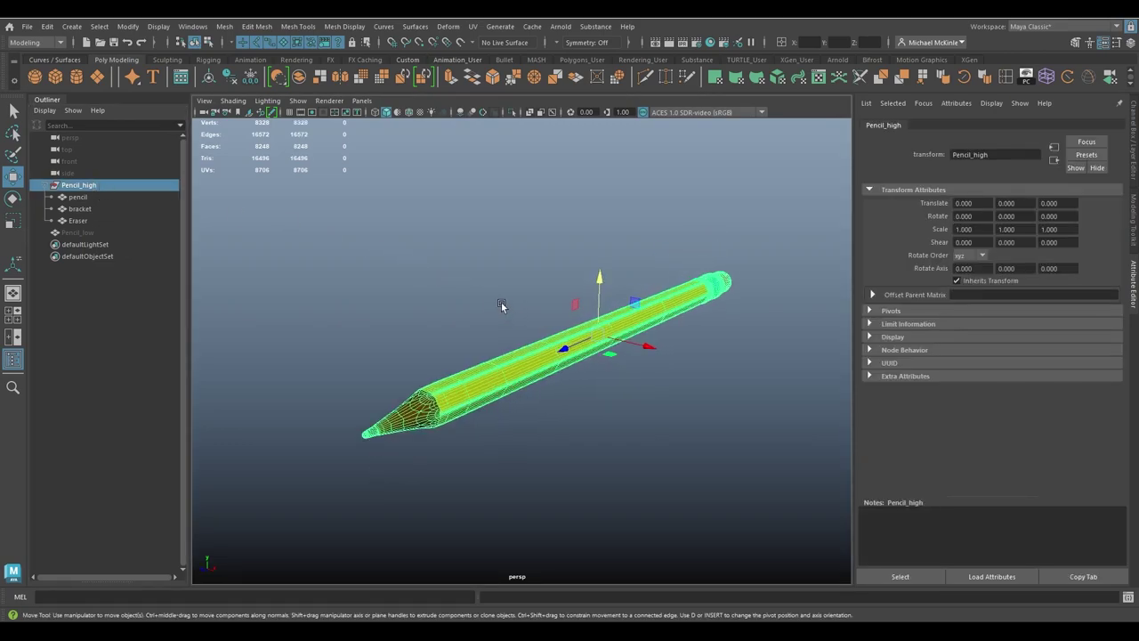
{"action": "key", "text": "ctrl+h"}
{"action": "left_click", "coordinate": [95, 231]}
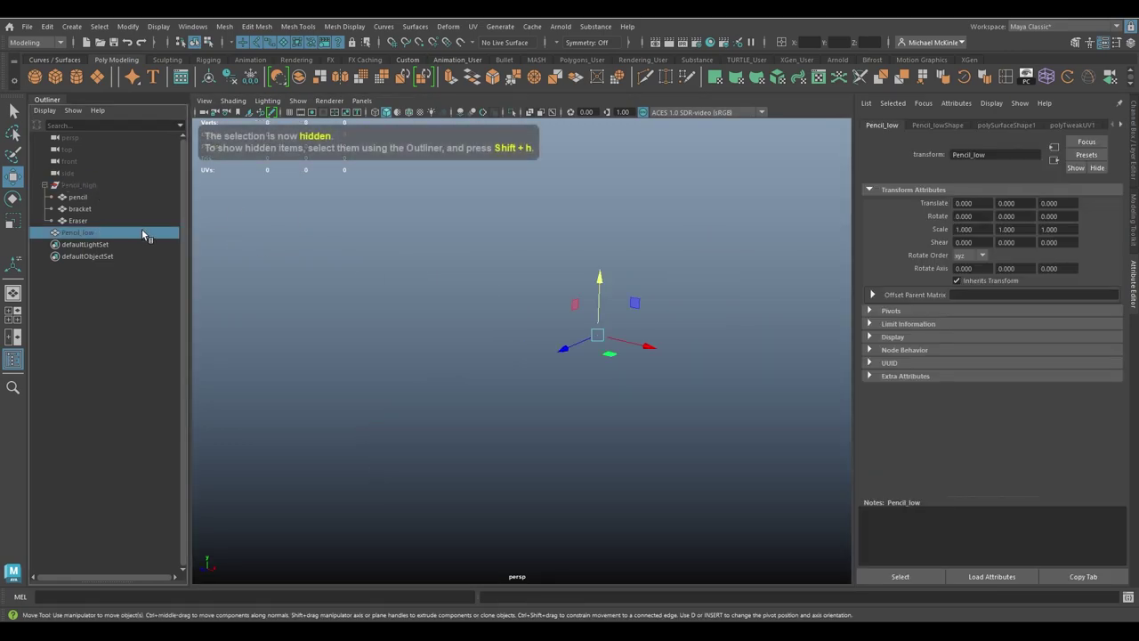
{"action": "key", "text": "shift+h"}
- Select the low-poly pencil, freeze its transforms, and show its lambert1 material attributes
{"action": "left_click", "coordinate": [586, 420]}
{"action": "mouse_move", "coordinate": [673, 390]}
{"action": "left_mouse_down", "text": "alt"}
{"action": "mouse_move", "coordinate": [632, 404]}
{"action": "mouse_move", "coordinate": [612, 376]}
{"action": "mouse_move", "coordinate": [633, 375]}
{"action": "left_mouse_up", "text": "alt"}
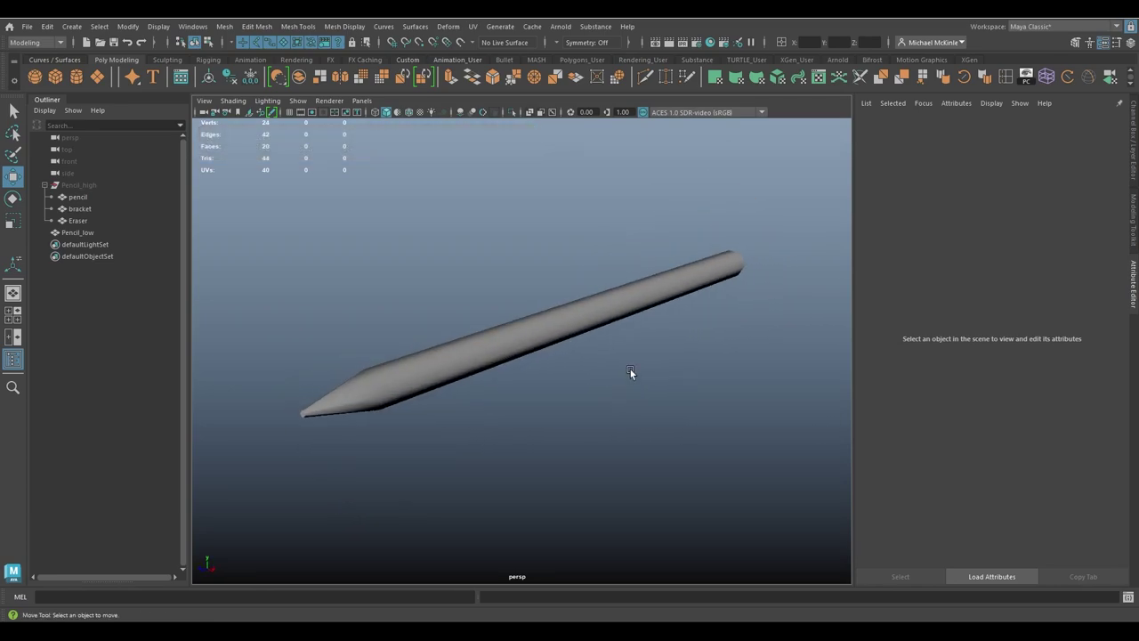
{"action": "left_click", "coordinate": [623, 304]}
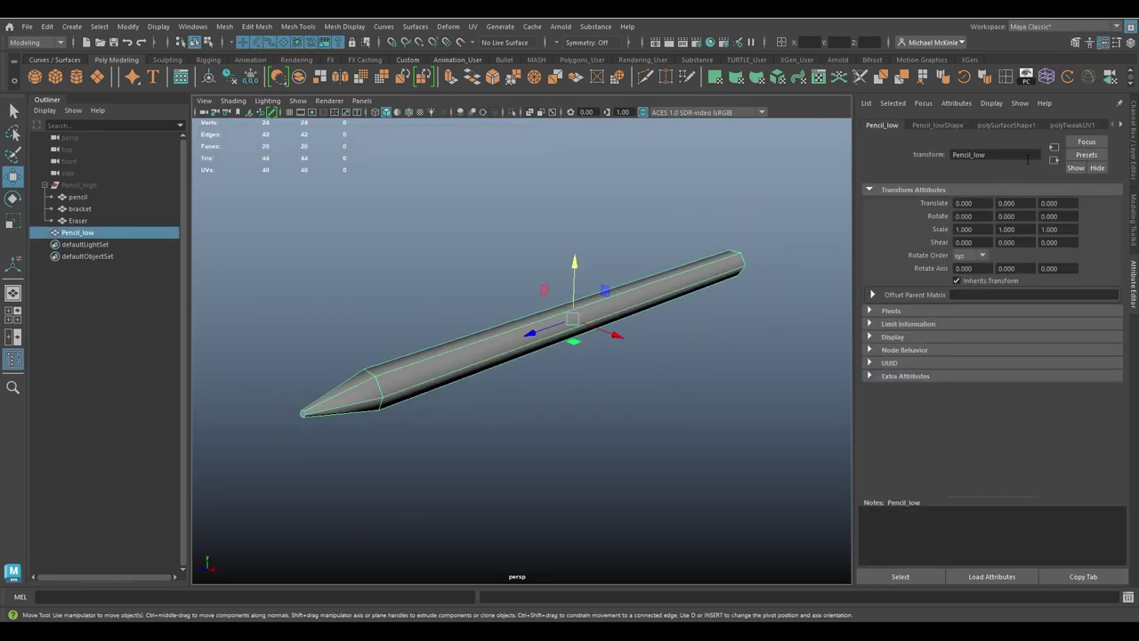
{"action": "left_click", "coordinate": [250, 78]}
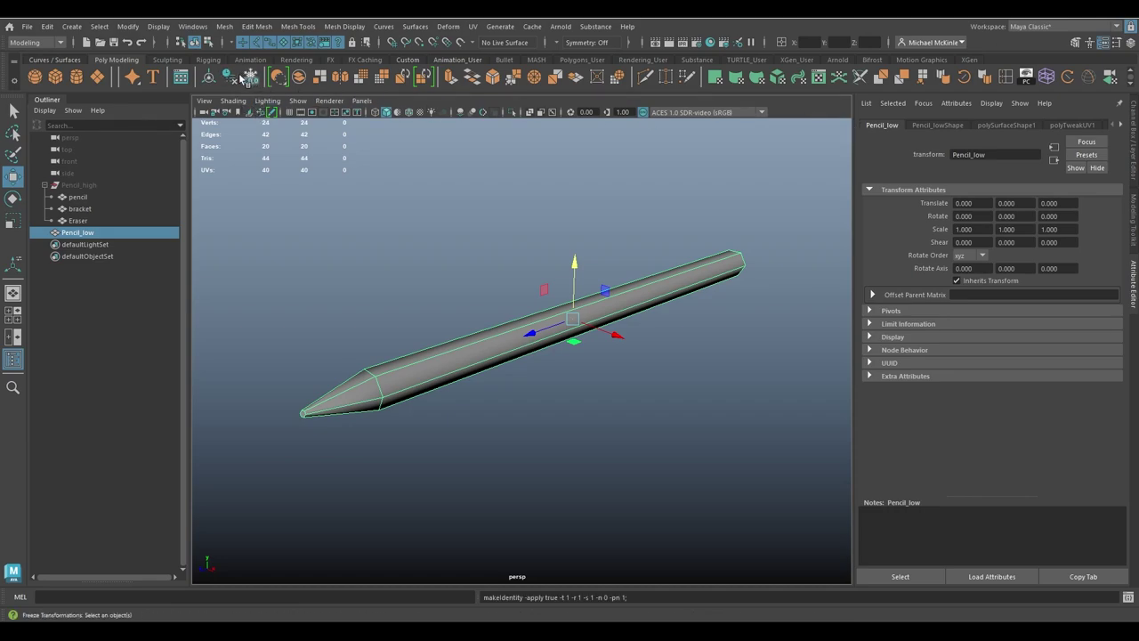
{"action": "left_click", "coordinate": [1020, 125]}
{"action": "left_click", "coordinate": [1066, 124]}
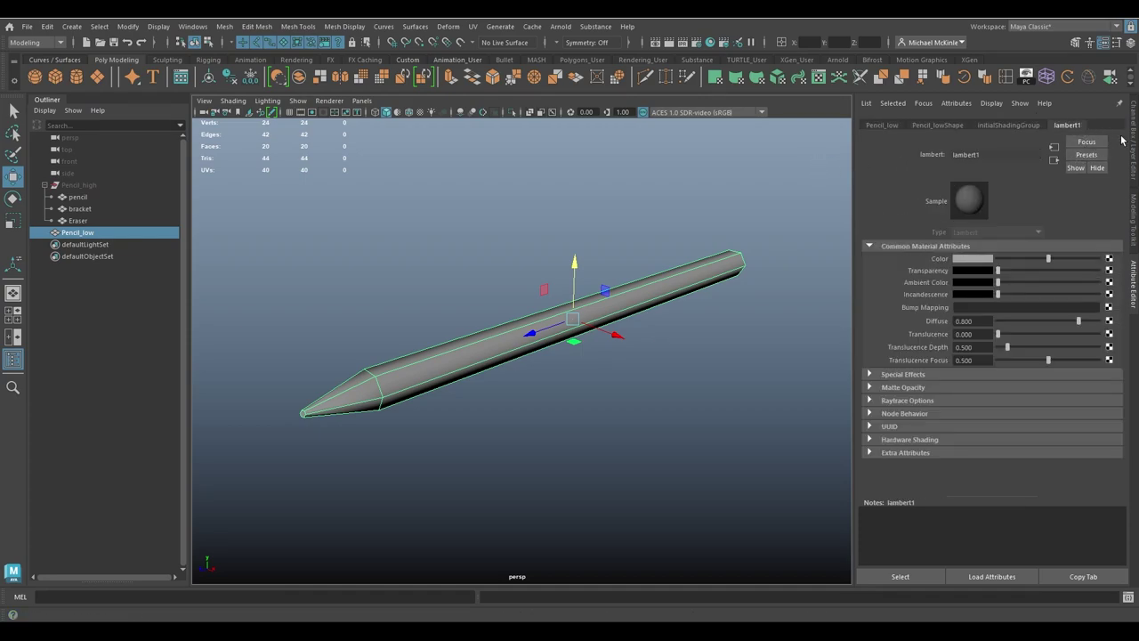
- Assign a new material to Pencil_low and convert it to aiStandardSurface
{"action": "right_click", "coordinate": [572, 217]}
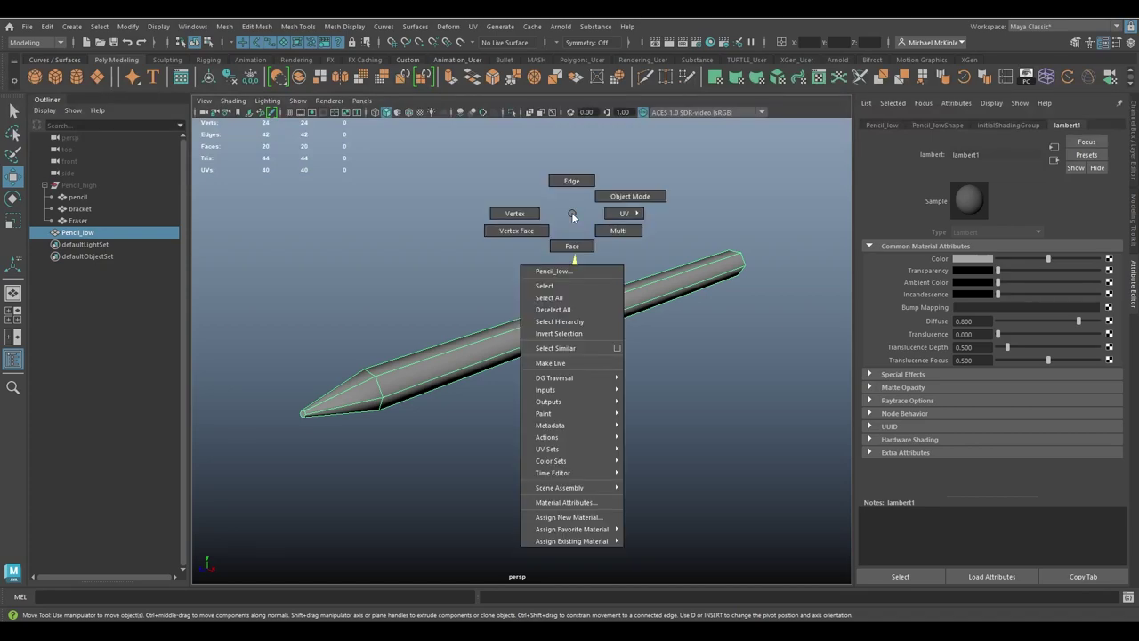
{"action": "left_click", "coordinate": [568, 517]}
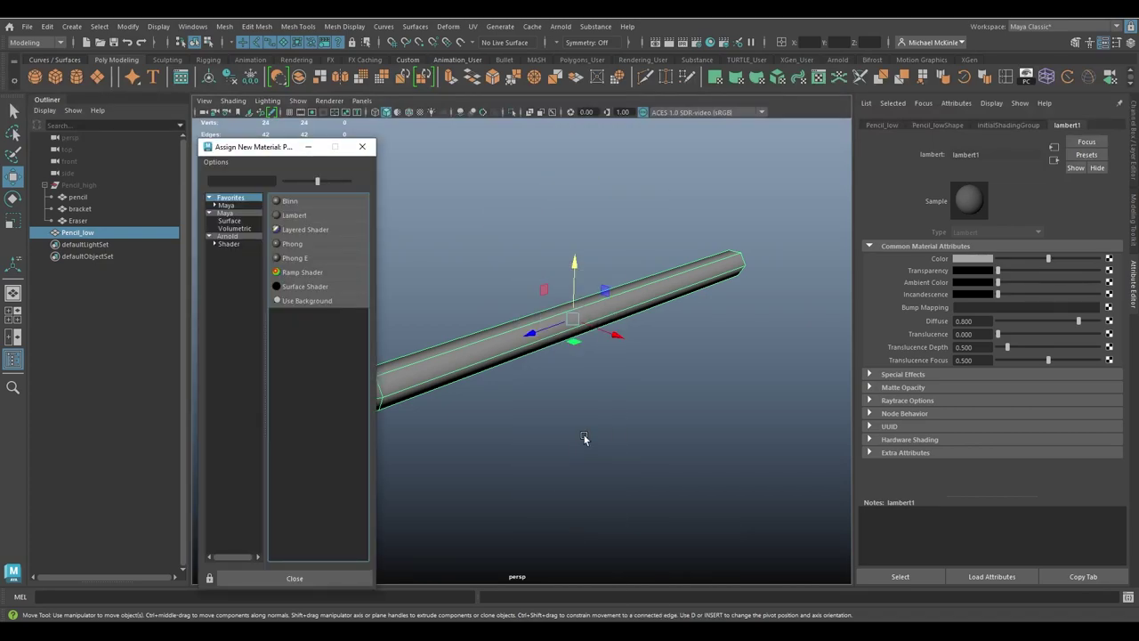
{"action": "left_click", "coordinate": [296, 216]}
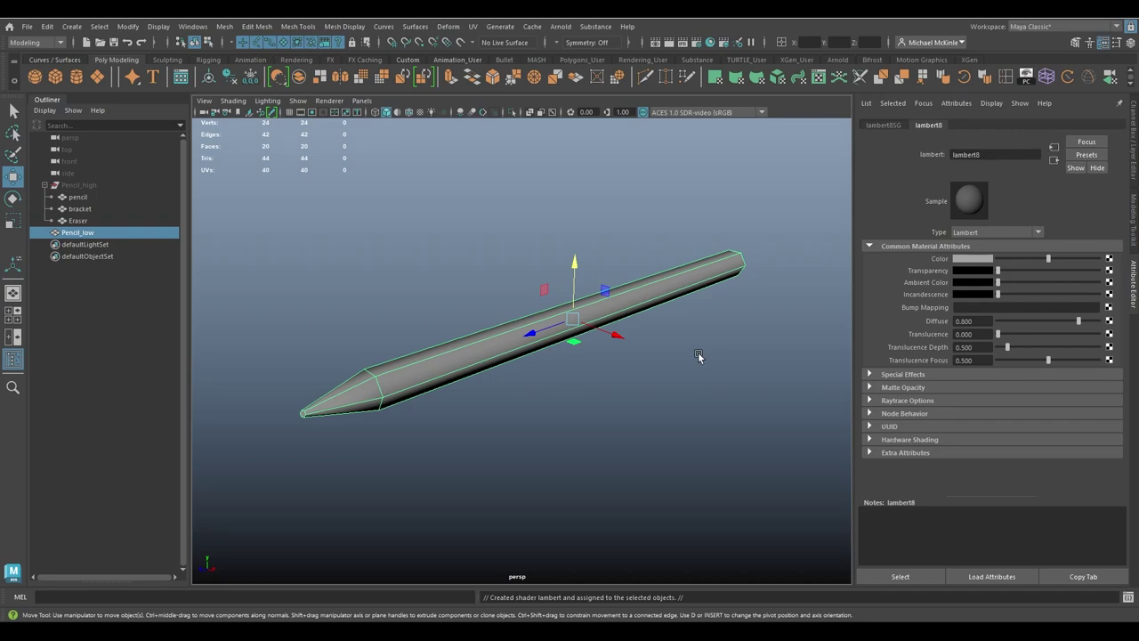
{"action": "left_click", "coordinate": [1037, 233]}
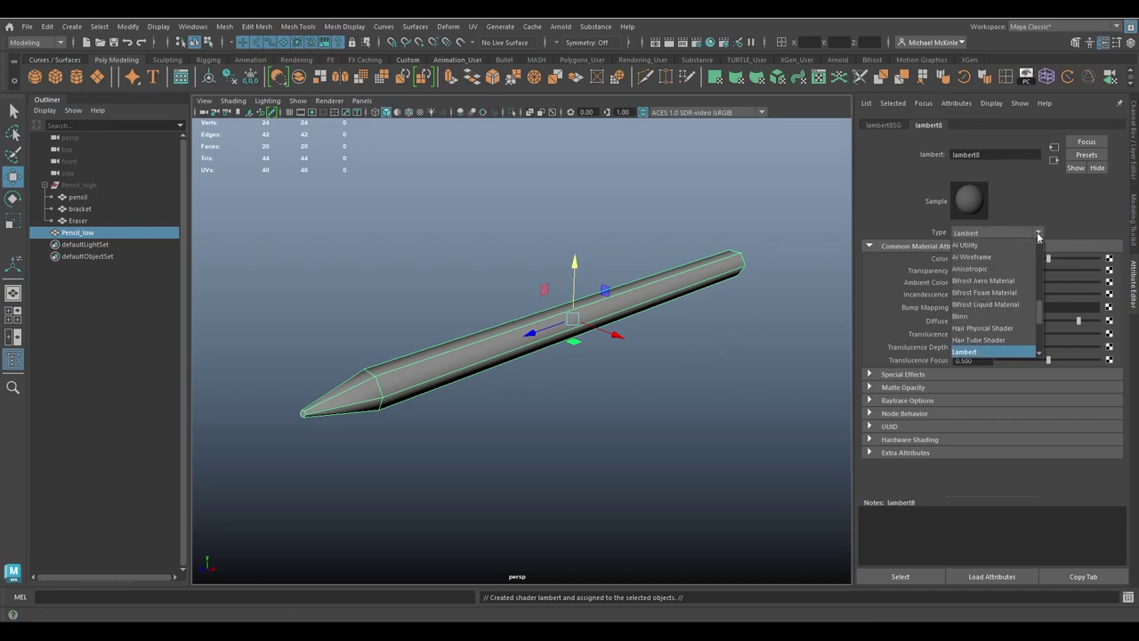
{"action": "left_click", "coordinate": [1039, 237]}
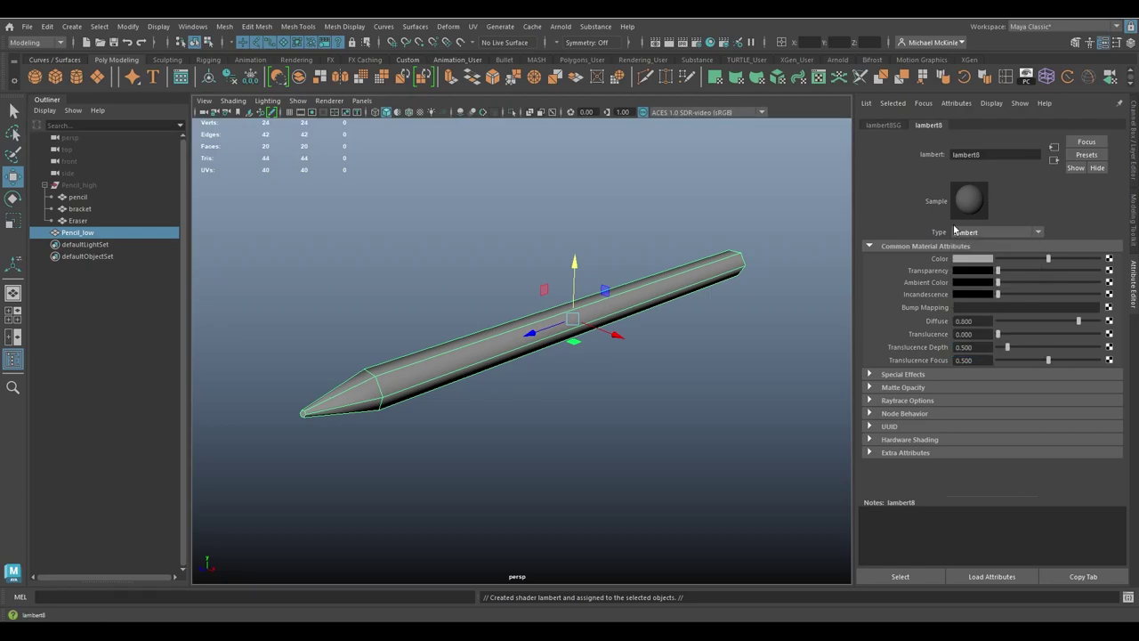
{"action": "left_click", "coordinate": [1035, 235]}
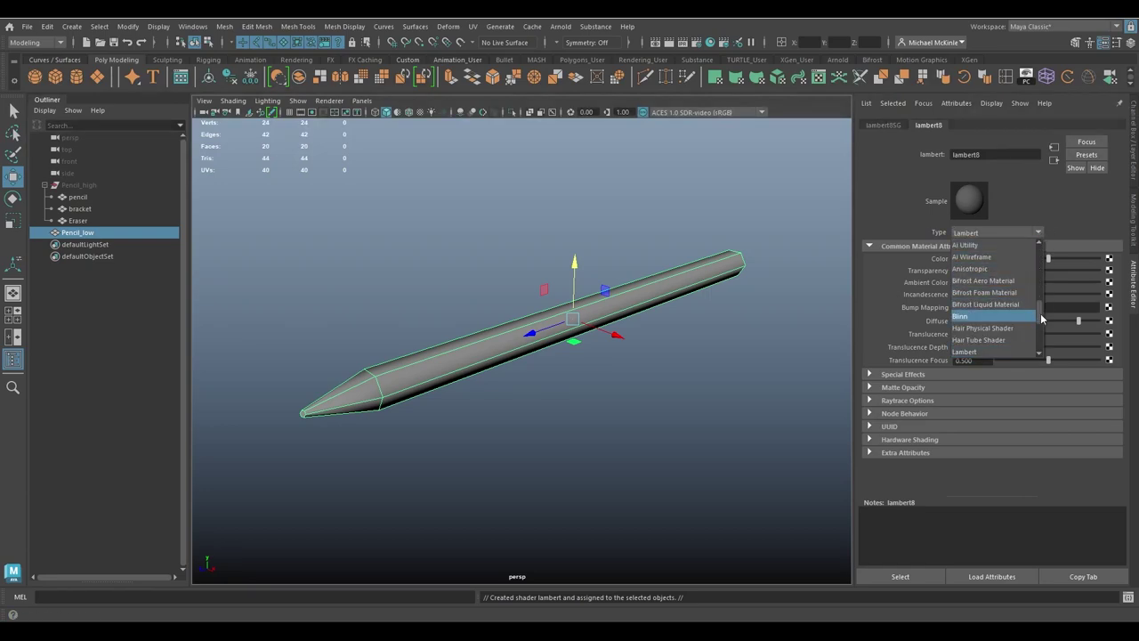
{"action": "scroll", "coordinate": [1041, 313], "scroll_direction": "up", "scroll_amount": 2}
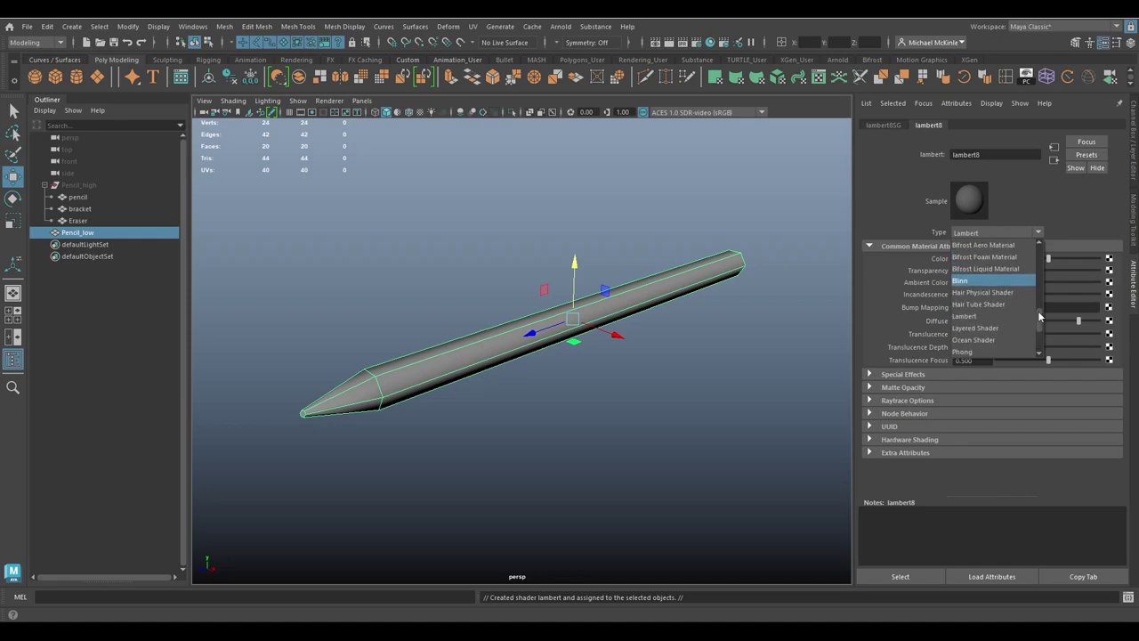
{"action": "left_click_drag", "start_coordinate": [1040, 303], "coordinate": [1040, 292]}
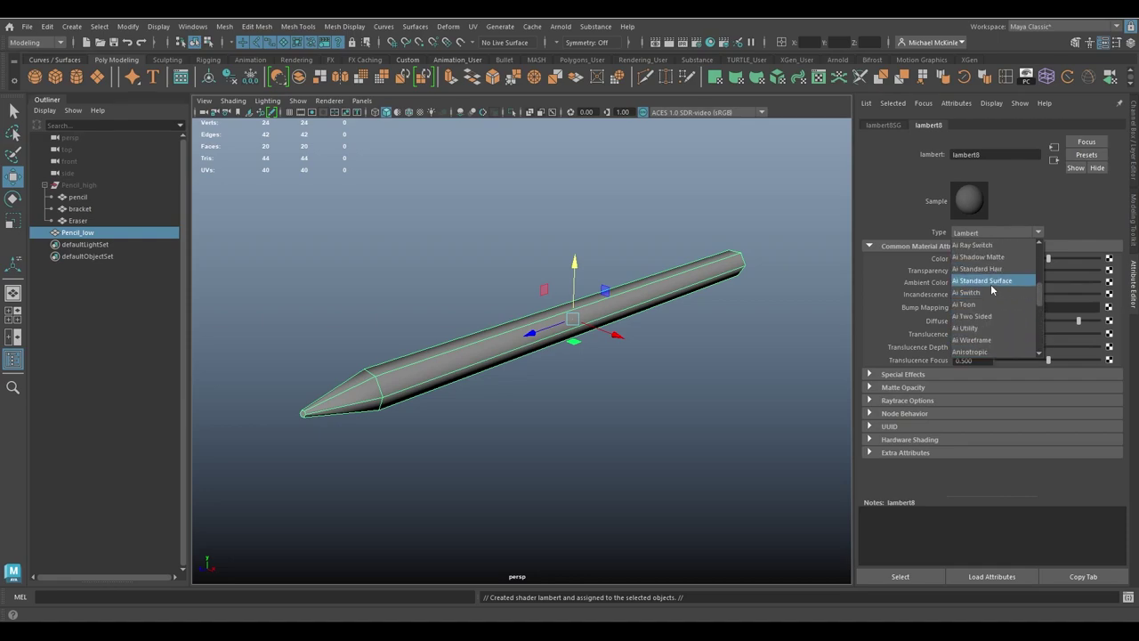
{"action": "left_click", "coordinate": [1007, 281]}
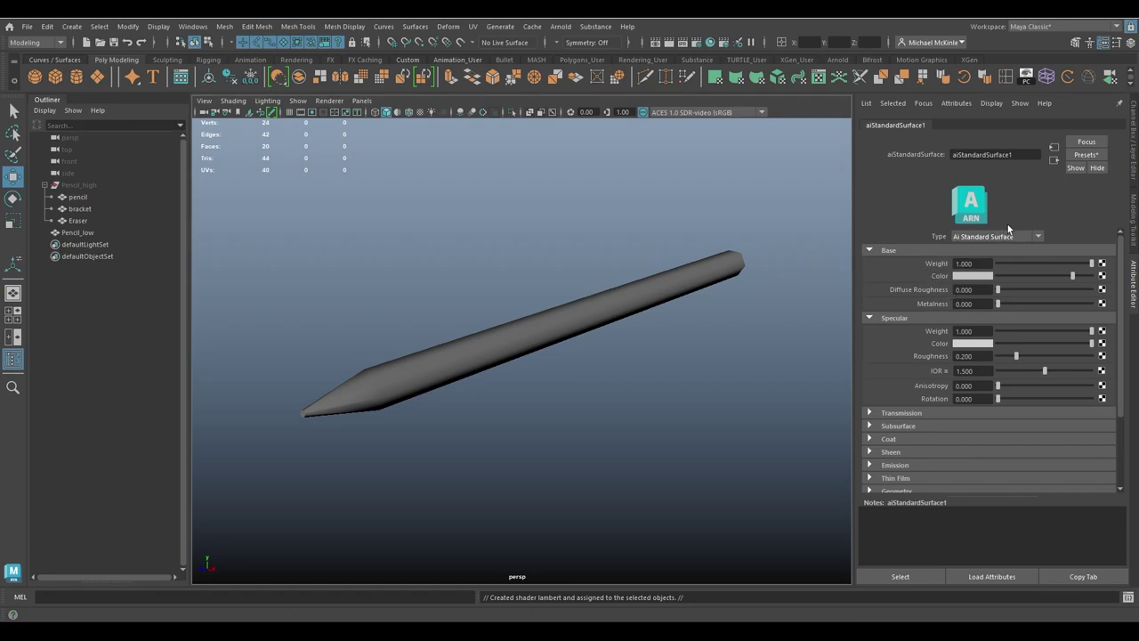
- Rename the material to 'PencilMat' and bring up the Base Color map's render node choices
{"action": "left_click_drag", "start_coordinate": [1013, 155], "coordinate": [897, 155]}
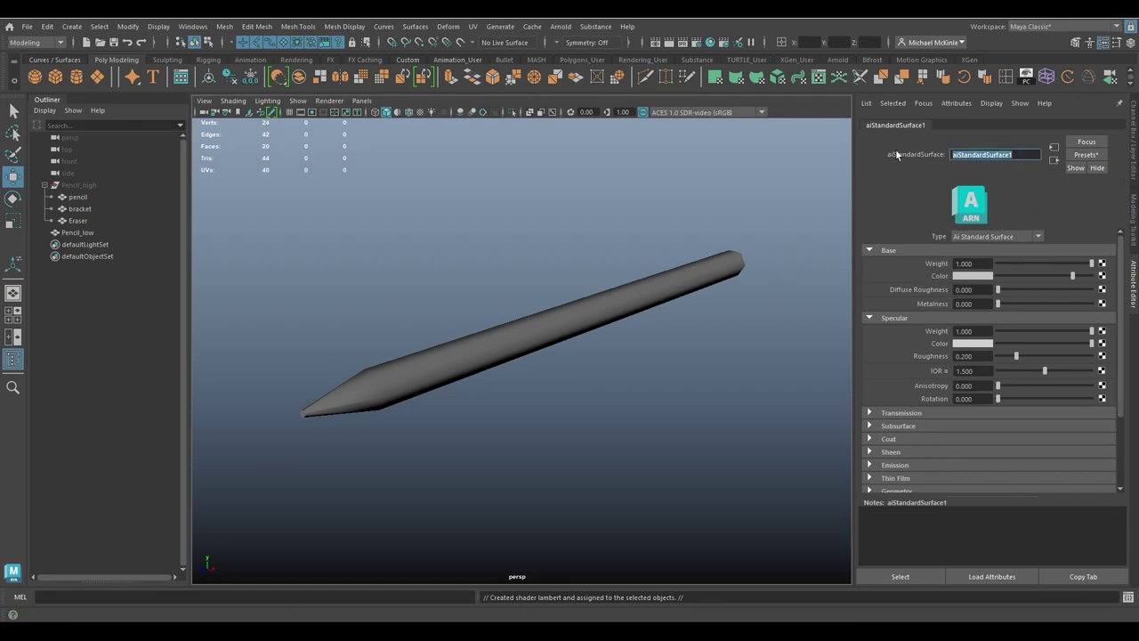
{"action": "type", "text": "PencilMat"}
{"action": "key", "text": "Return"}
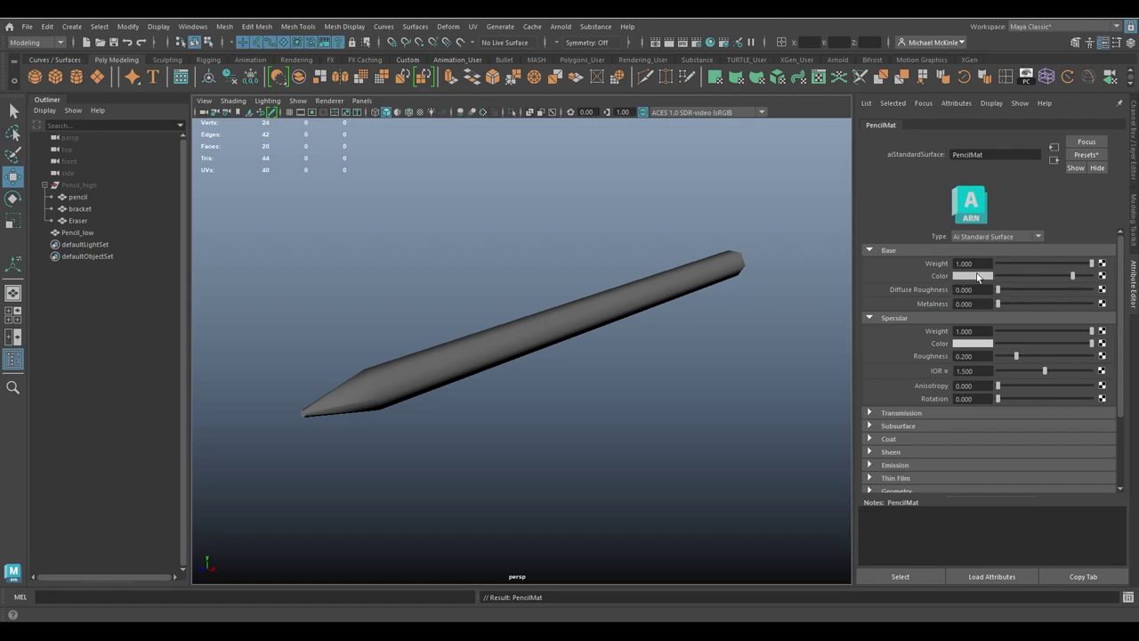
{"action": "left_click", "coordinate": [1102, 277]}
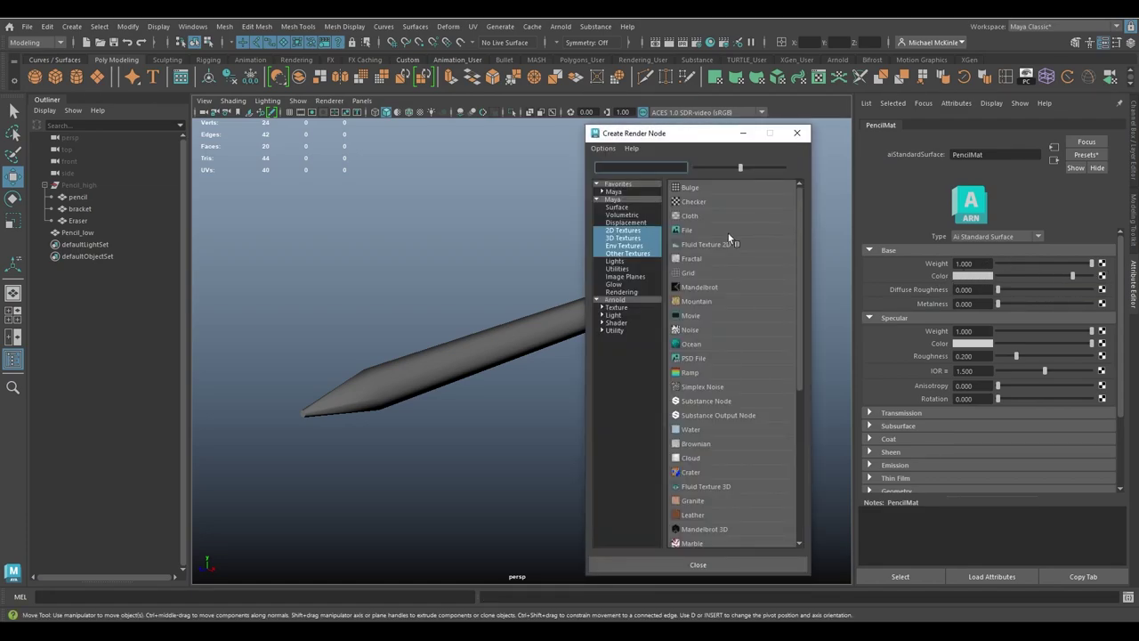
- Map Base Color with a File texture loading BaseColor.tga and show textures in the viewport
{"action": "left_click", "coordinate": [729, 234]}
{"action": "left_click", "coordinate": [1104, 287]}
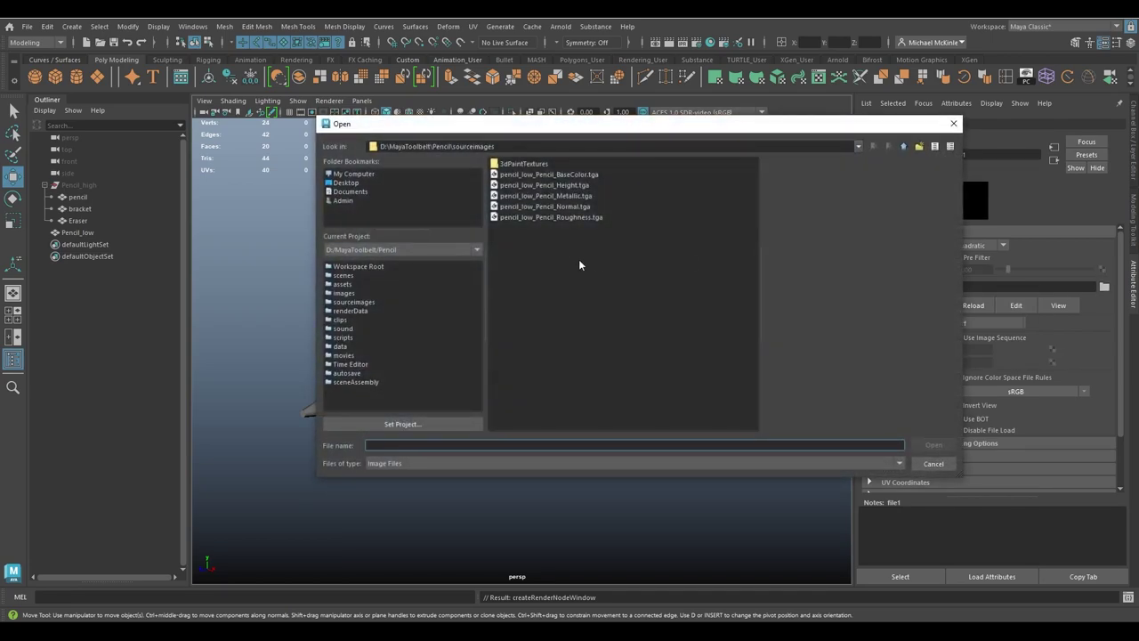
{"action": "left_click", "coordinate": [569, 174]}
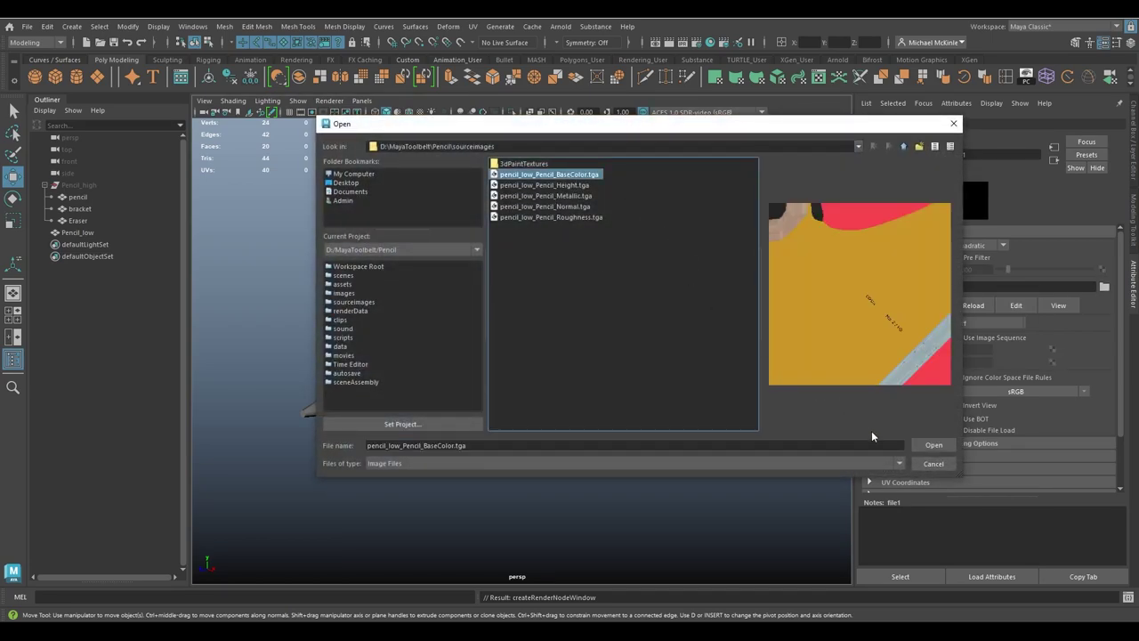
{"action": "left_click", "coordinate": [933, 445]}
{"action": "mouse_move", "coordinate": [587, 401]}
{"action": "left_mouse_down", "text": "alt"}
{"action": "mouse_move", "coordinate": [597, 417]}
{"action": "mouse_move", "coordinate": [516, 446]}
{"action": "mouse_move", "coordinate": [519, 402]}
{"action": "mouse_move", "coordinate": [576, 363]}
{"action": "mouse_move", "coordinate": [625, 374]}
{"action": "left_mouse_up", "text": "alt"}
{"action": "key", "text": "6"}
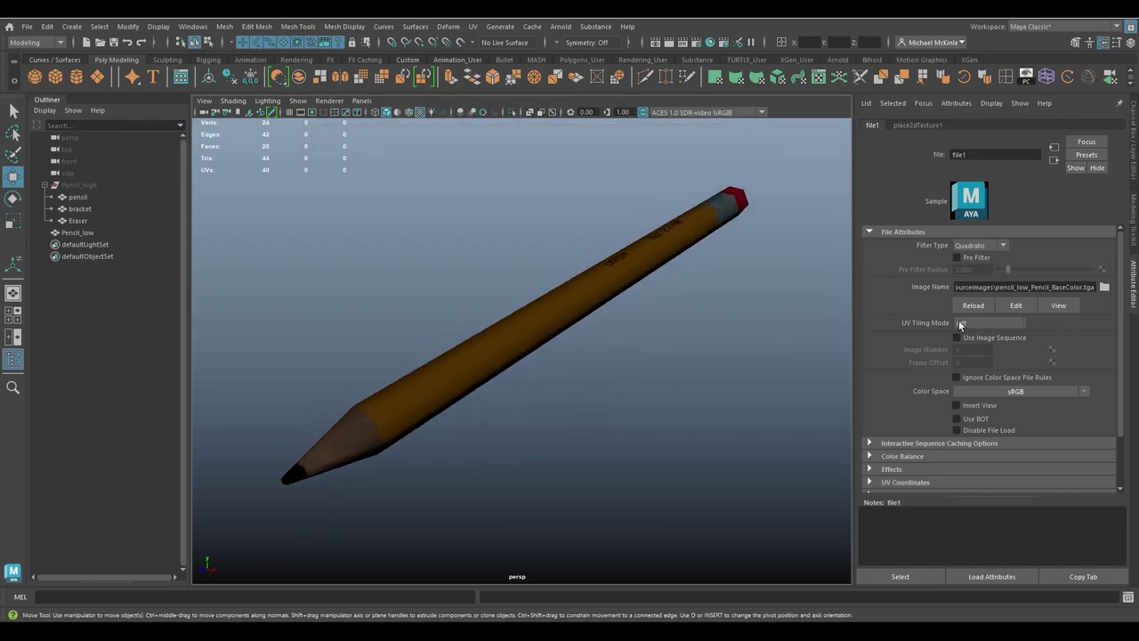
{"action": "left_click", "coordinate": [1055, 162]}
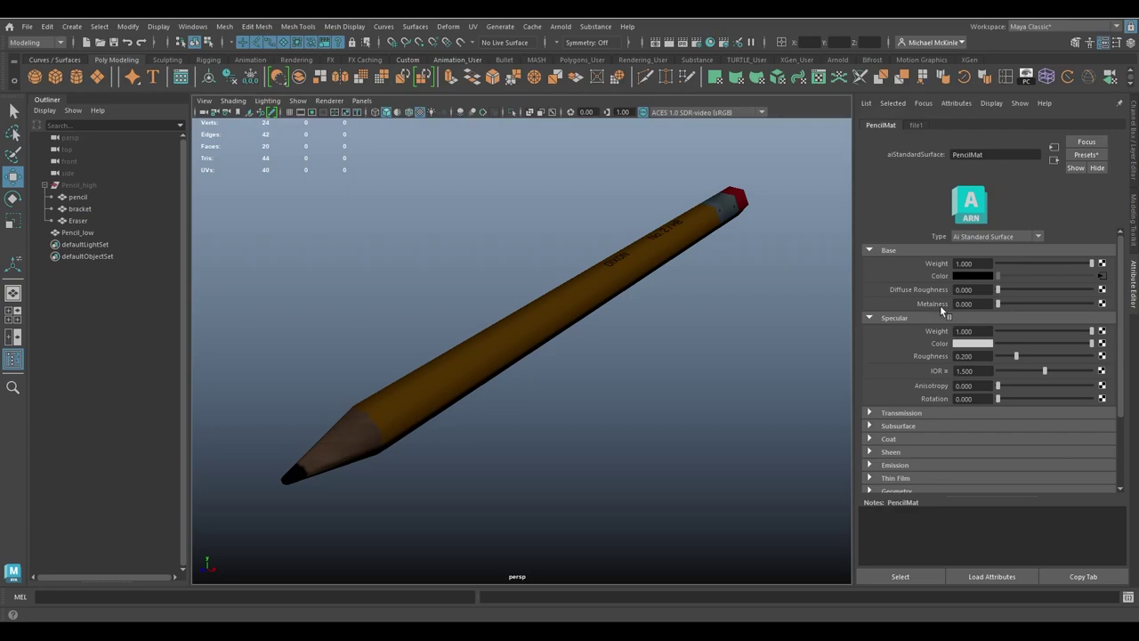
- Connect a File texture loading Metallic.tga to PencilMat's Metalness
{"action": "left_click", "coordinate": [1101, 304]}
{"action": "left_click", "coordinate": [728, 233]}
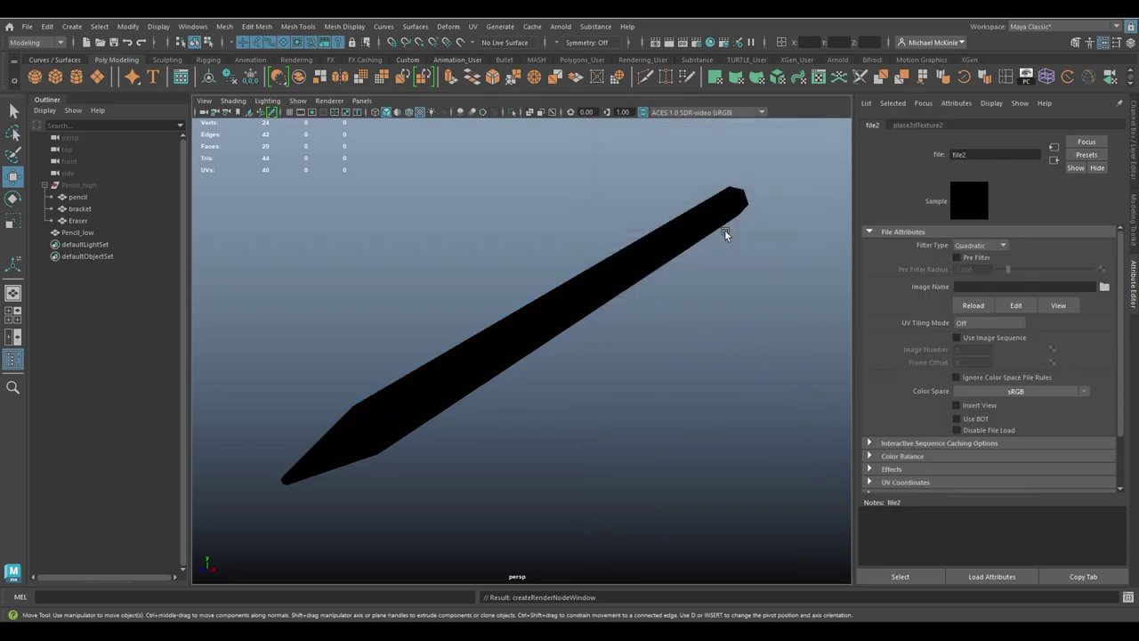
{"action": "left_click", "coordinate": [1104, 286]}
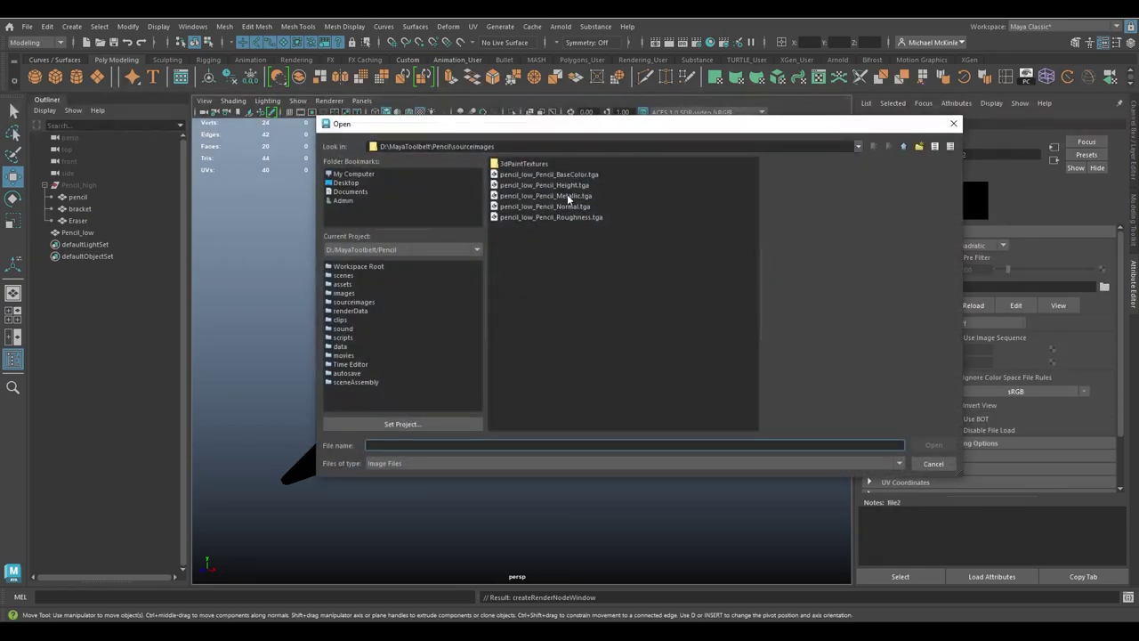
{"action": "left_click", "coordinate": [570, 197]}
{"action": "left_click", "coordinate": [934, 445]}
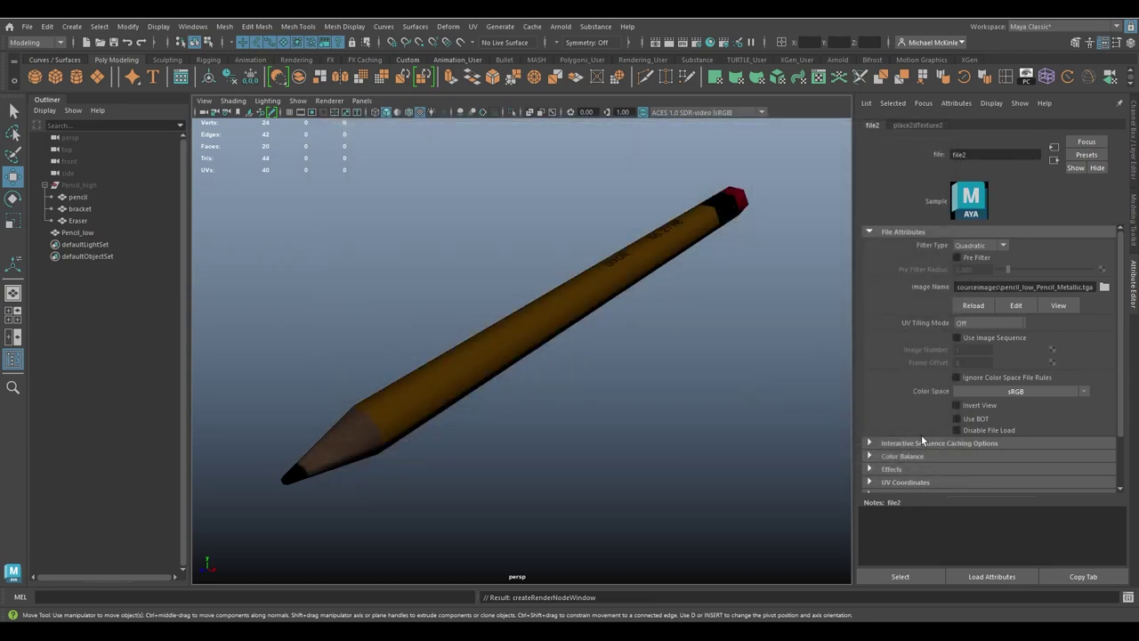
{"action": "mouse_move", "coordinate": [698, 307]}
{"action": "left_mouse_down", "text": "alt"}
{"action": "mouse_move", "coordinate": [693, 338]}
{"action": "mouse_move", "coordinate": [653, 337]}
{"action": "mouse_move", "coordinate": [685, 316]}
{"action": "left_mouse_up", "text": "alt"}
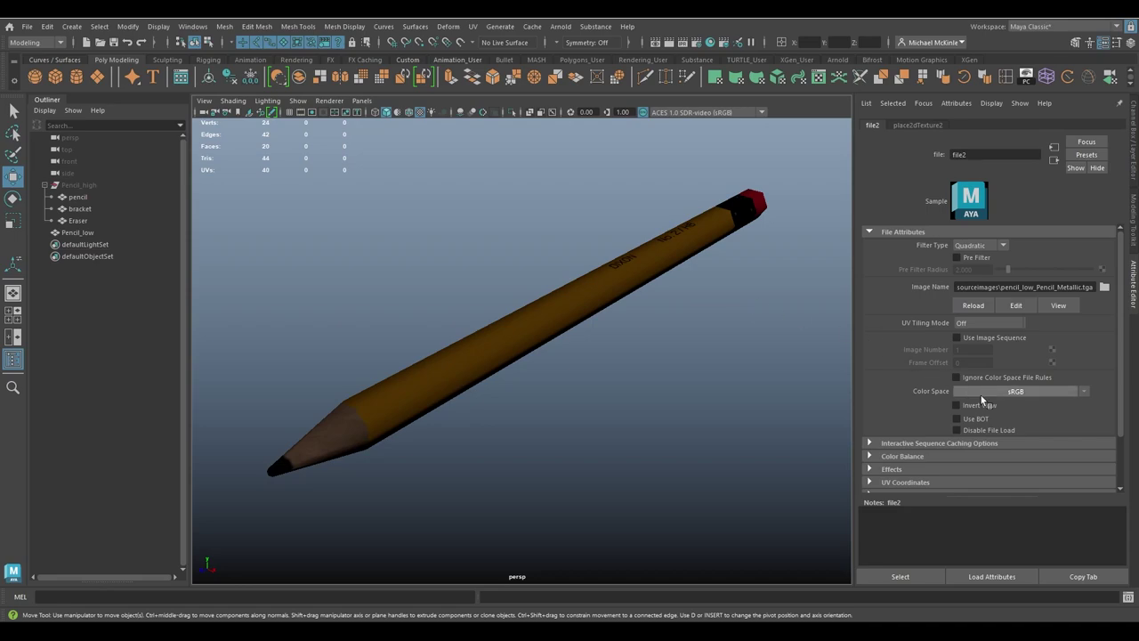
- Set the Metallic map's colour space to Raw and check its Color Balance settings
{"action": "left_click", "coordinate": [1086, 390]}
{"action": "mouse_move", "coordinate": [1082, 410]}
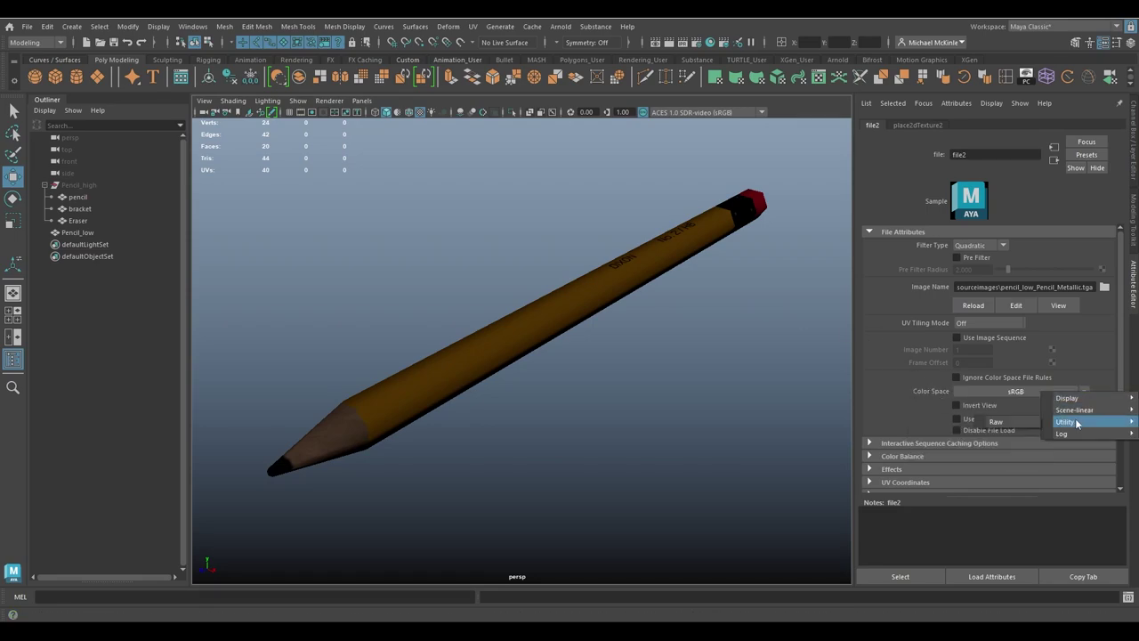
{"action": "left_click", "coordinate": [1086, 389]}
{"action": "left_click", "coordinate": [1086, 394]}
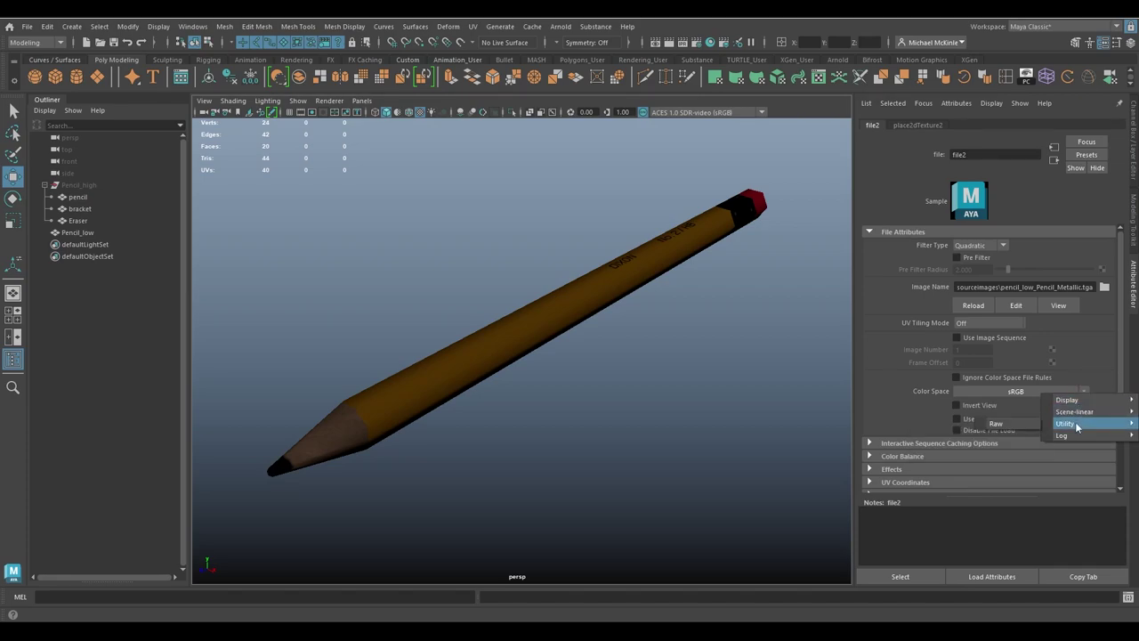
{"action": "left_click", "coordinate": [1004, 423]}
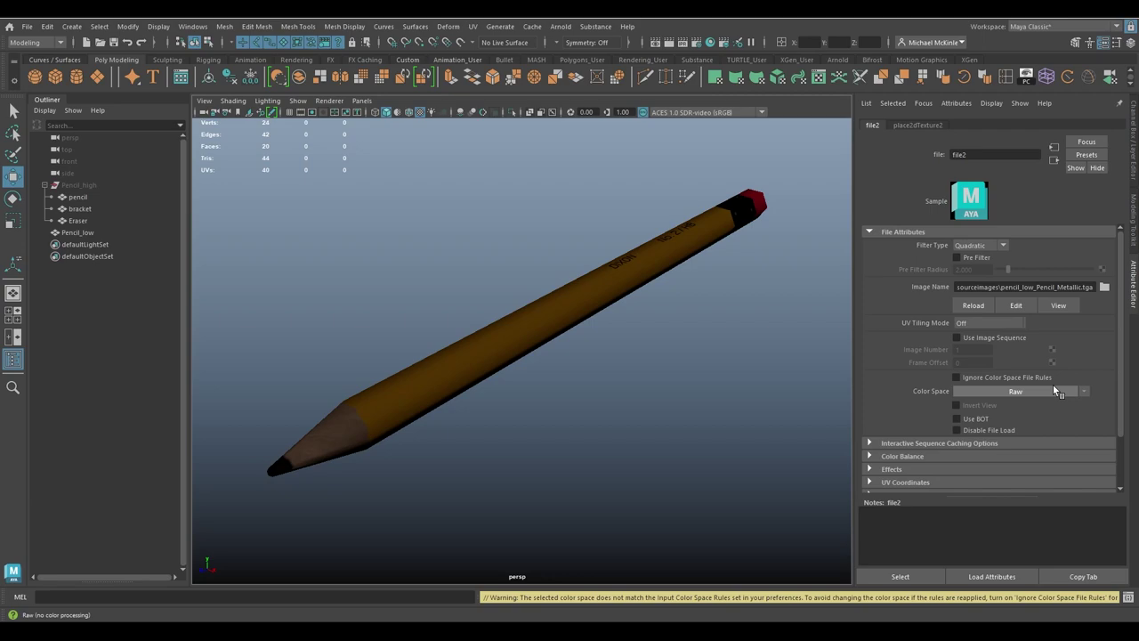
{"action": "scroll", "coordinate": [933, 419], "scroll_direction": "down", "scroll_amount": 1}
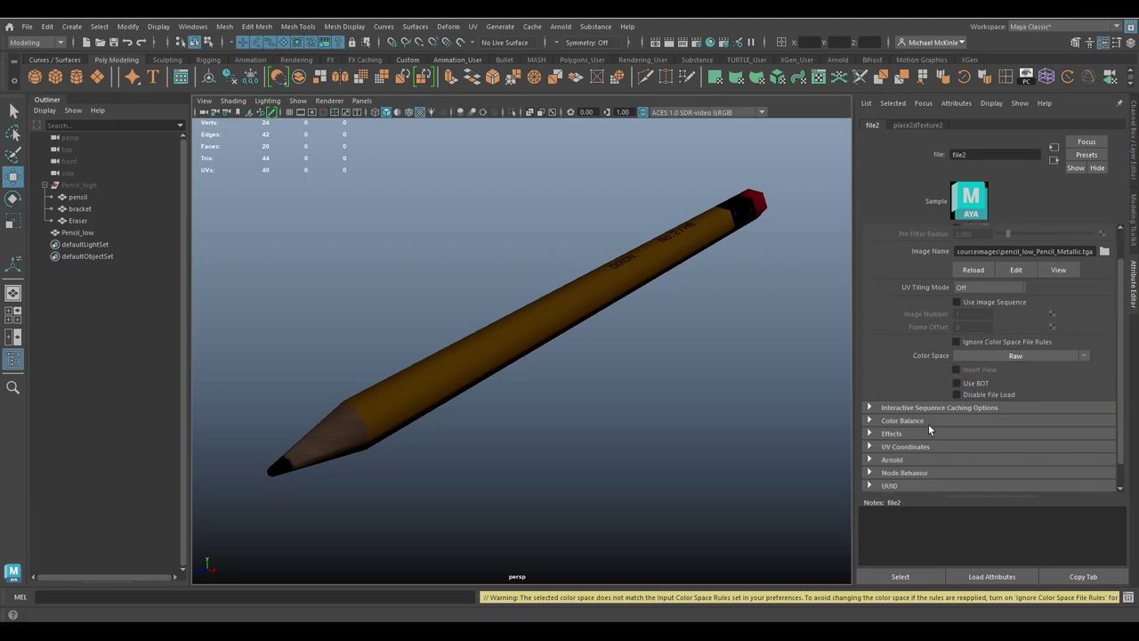
{"action": "left_click", "coordinate": [902, 420]}
{"action": "scroll", "coordinate": [912, 410], "scroll_direction": "down", "scroll_amount": 1}
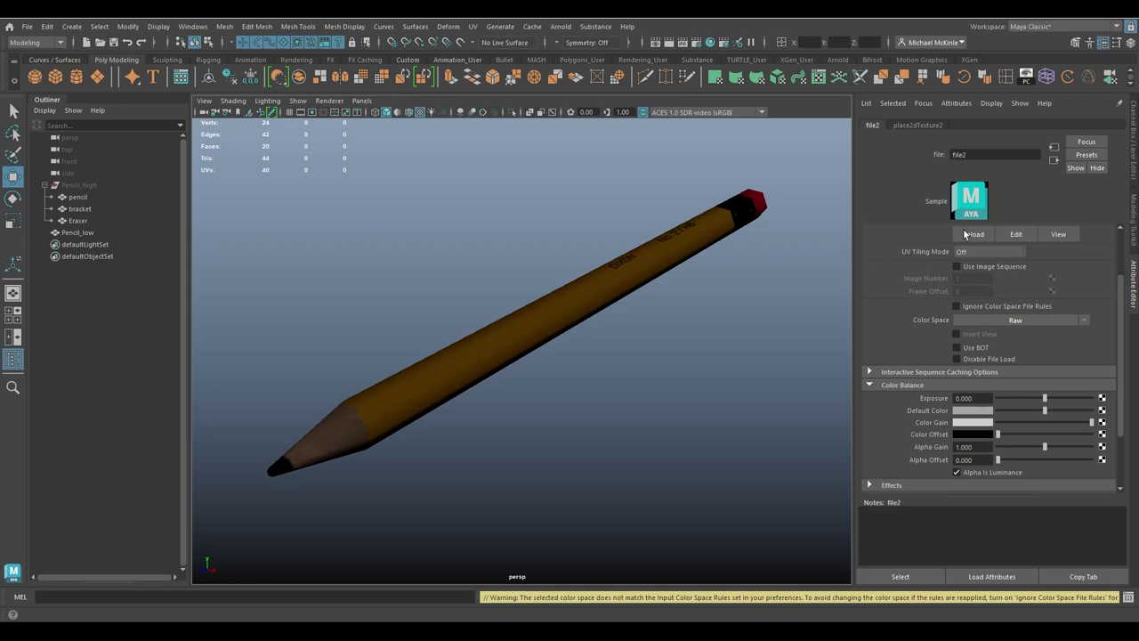
{"action": "left_click", "coordinate": [1055, 161]}
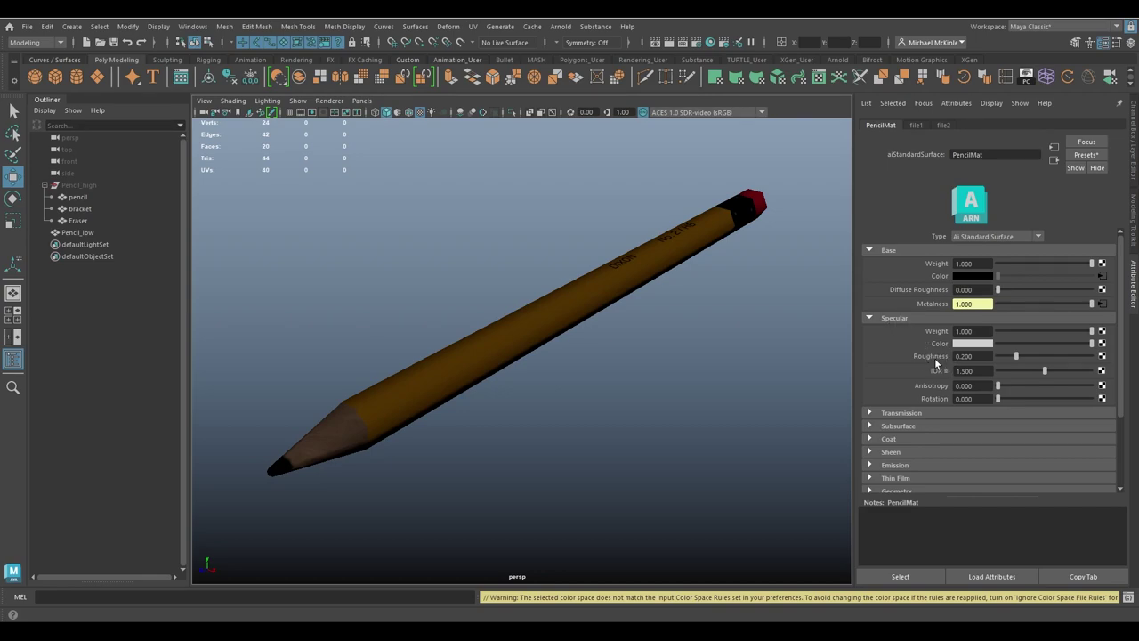
- Drive Specular Roughness with a File texture loading pencil_low_Pencil_Roughness.tga in Raw colour space
{"action": "left_click", "coordinate": [1100, 356]}
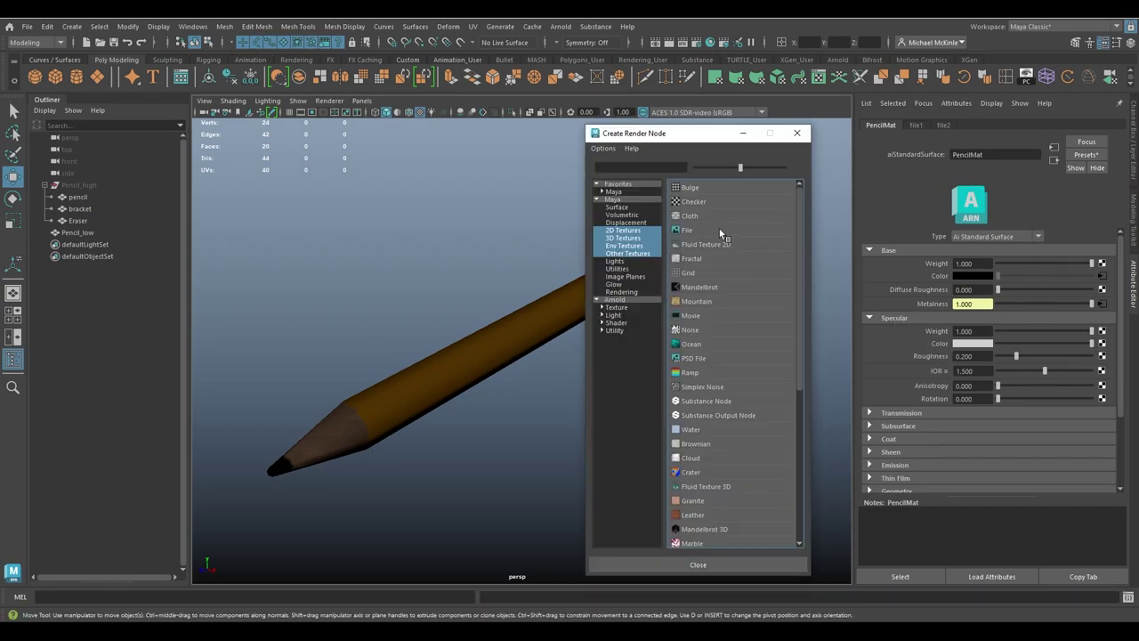
{"action": "left_click", "coordinate": [719, 229]}
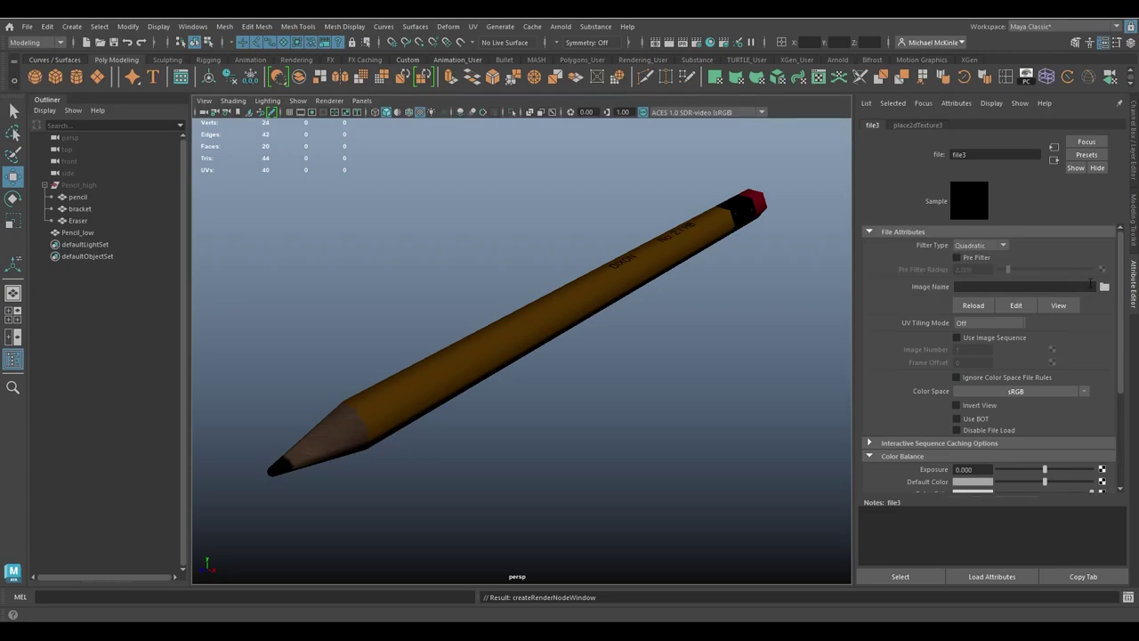
{"action": "left_click", "coordinate": [1104, 286]}
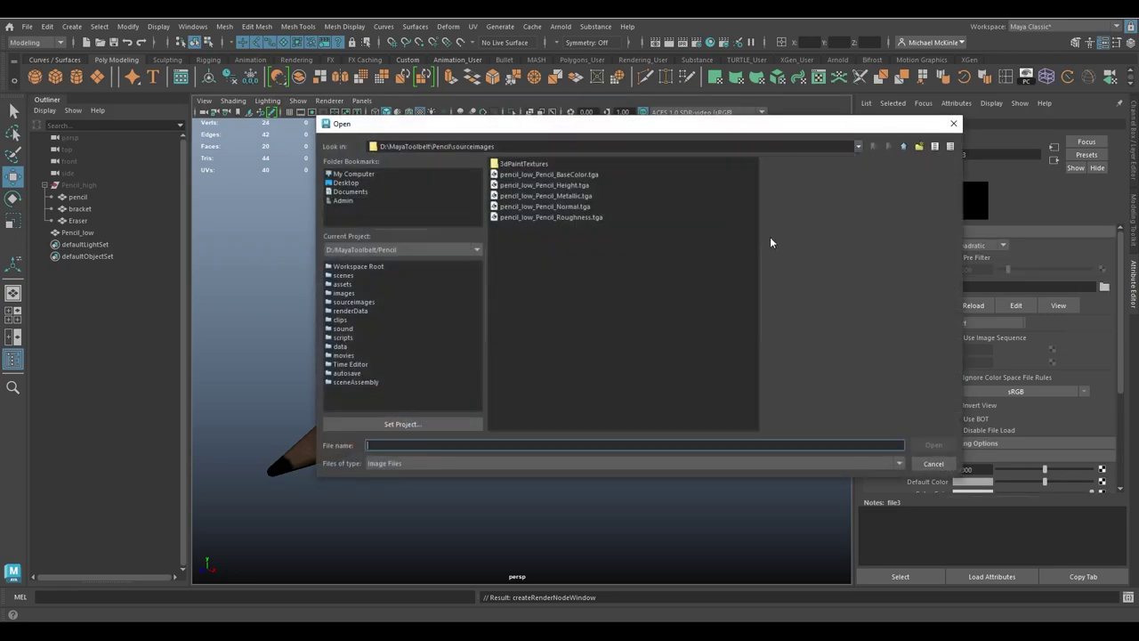
{"action": "left_click", "coordinate": [567, 217]}
{"action": "left_click", "coordinate": [931, 445]}
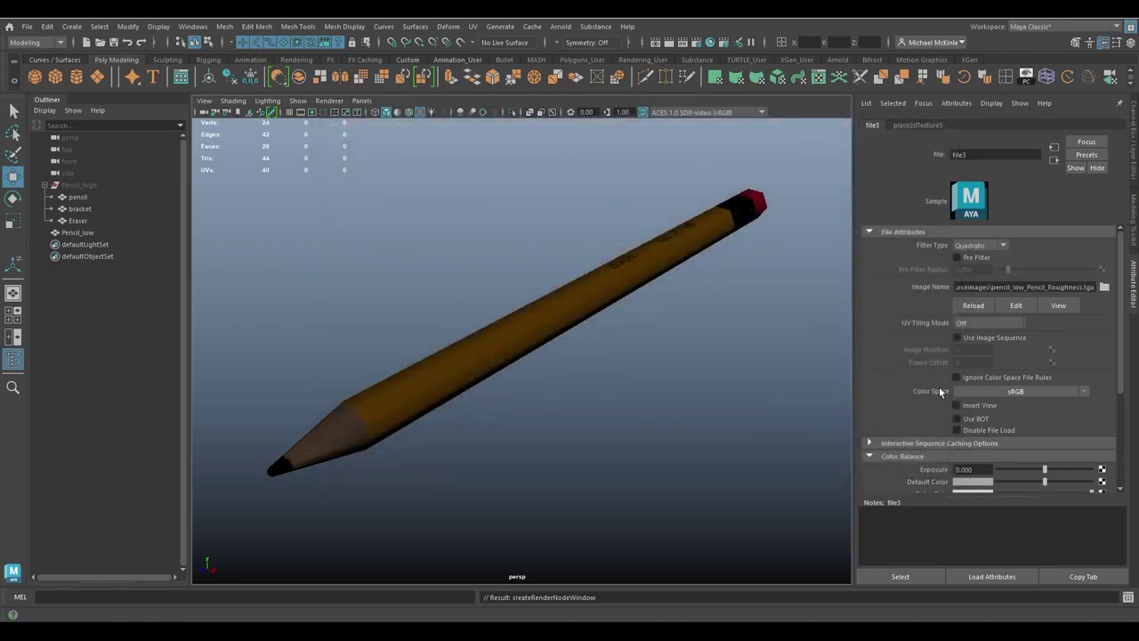
{"action": "left_click", "coordinate": [1084, 392]}
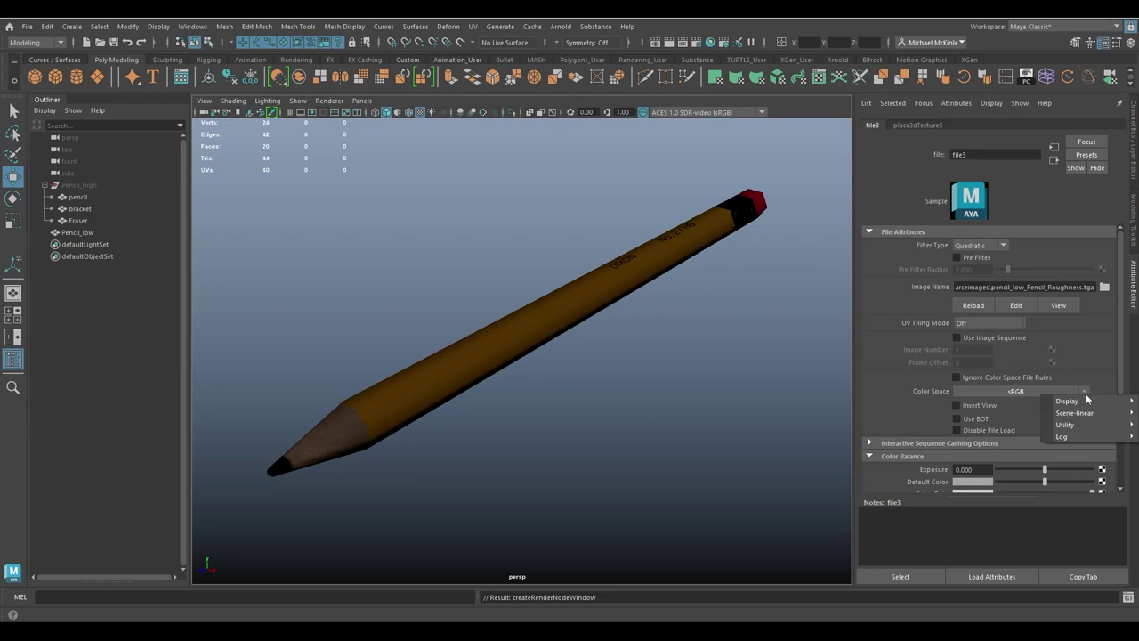
{"action": "mouse_move", "coordinate": [1068, 425]}
{"action": "left_click", "coordinate": [1017, 429]}
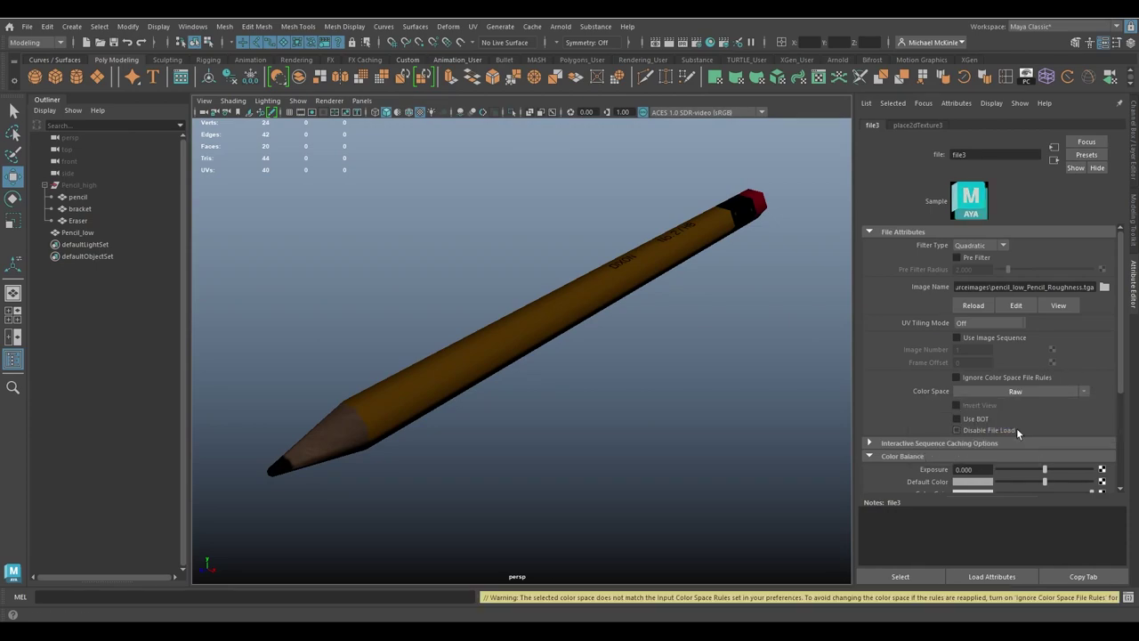
{"action": "scroll", "coordinate": [1023, 436], "scroll_direction": "down", "scroll_amount": 3}
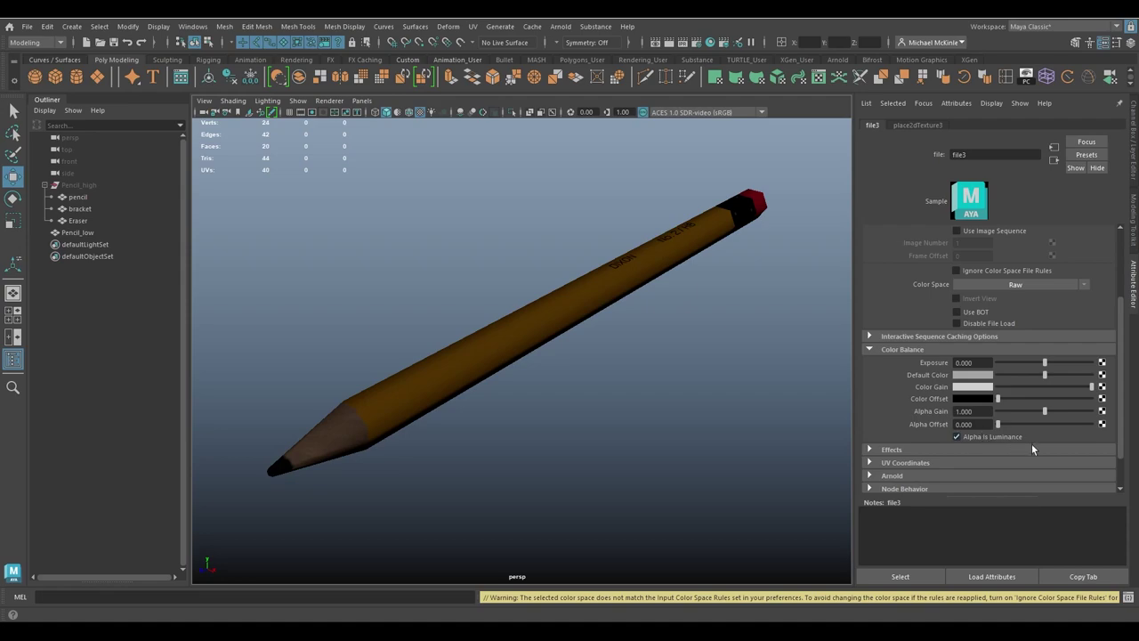
- Return to PencilMat and expand its Geometry section
{"action": "left_click", "coordinate": [1055, 159]}
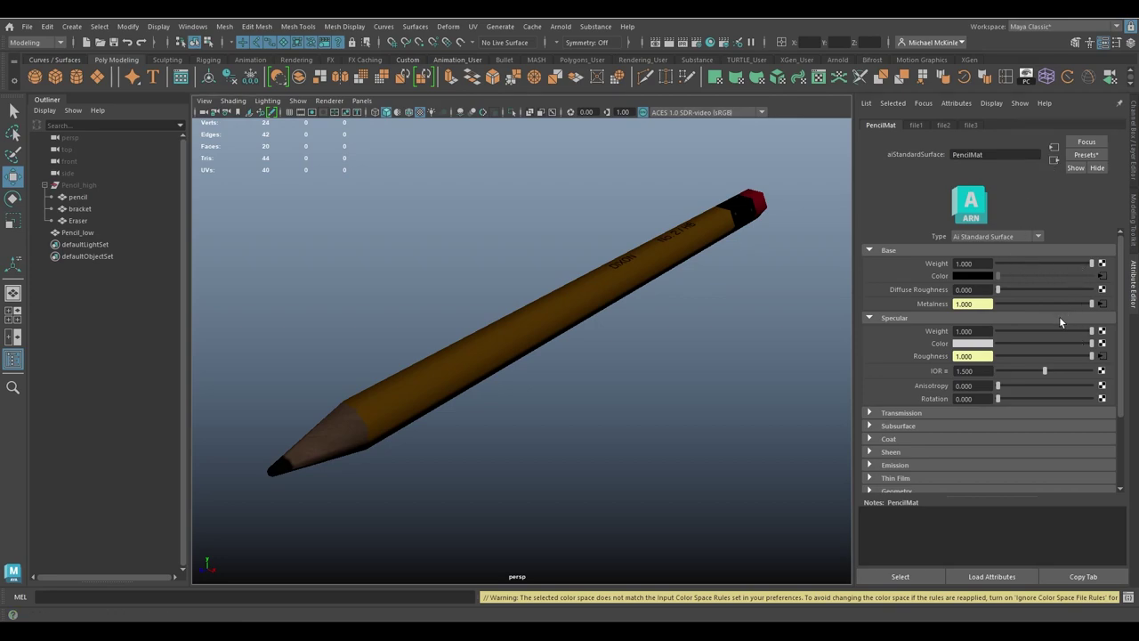
{"action": "scroll", "coordinate": [912, 363], "scroll_direction": "down", "scroll_amount": 1}
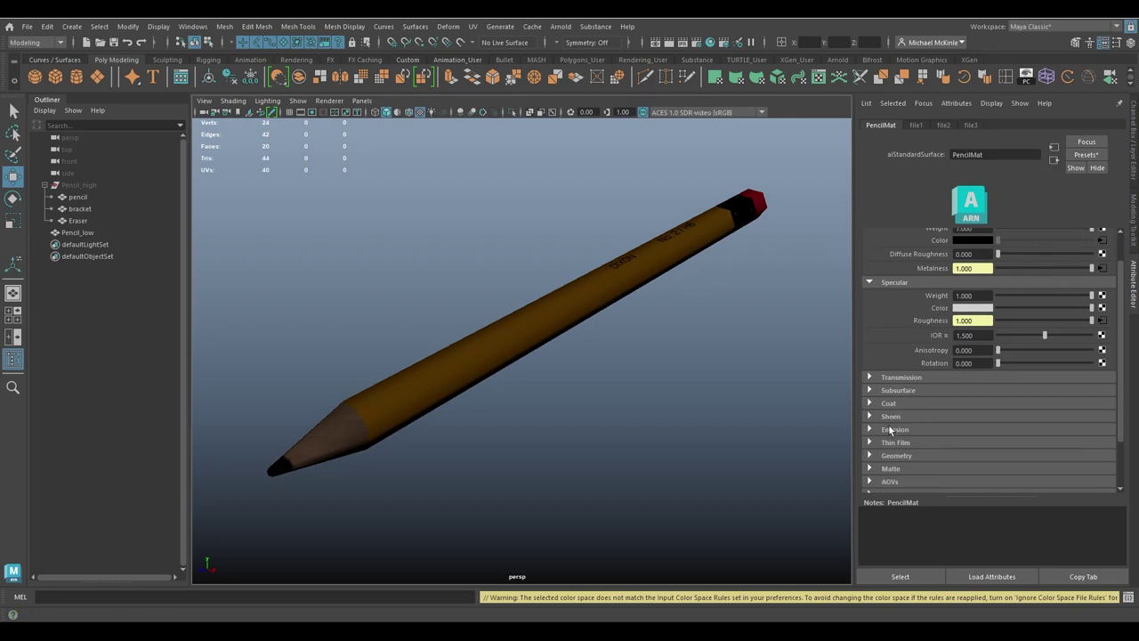
{"action": "scroll", "coordinate": [915, 429], "scroll_direction": "down", "scroll_amount": 1}
{"action": "scroll", "coordinate": [917, 446], "scroll_direction": "down", "scroll_amount": 1}
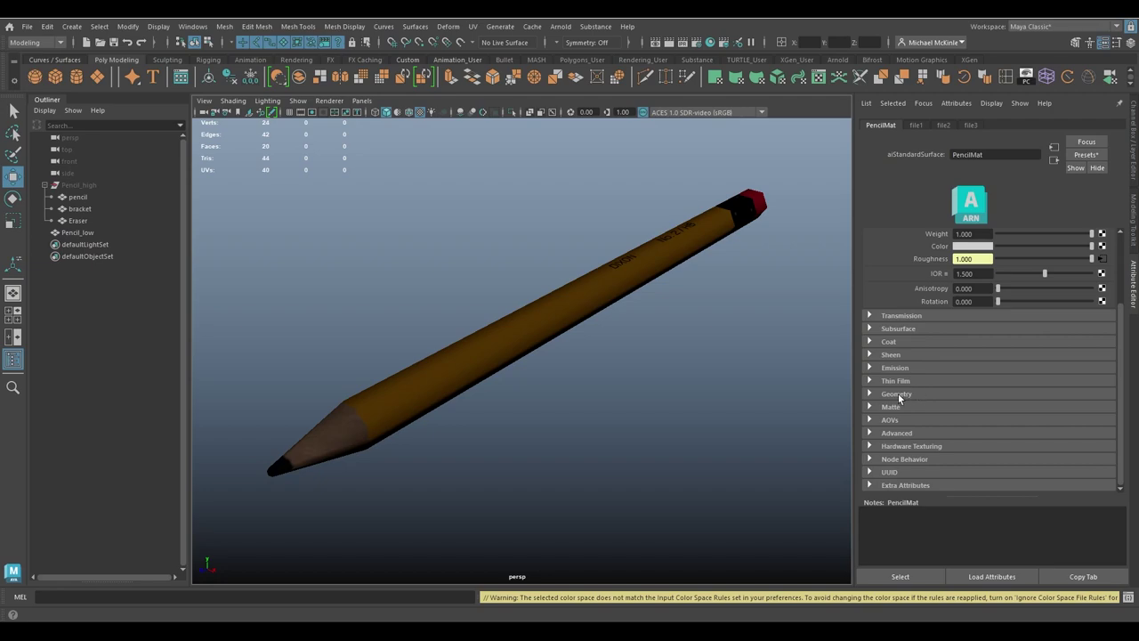
{"action": "left_click", "coordinate": [899, 396]}
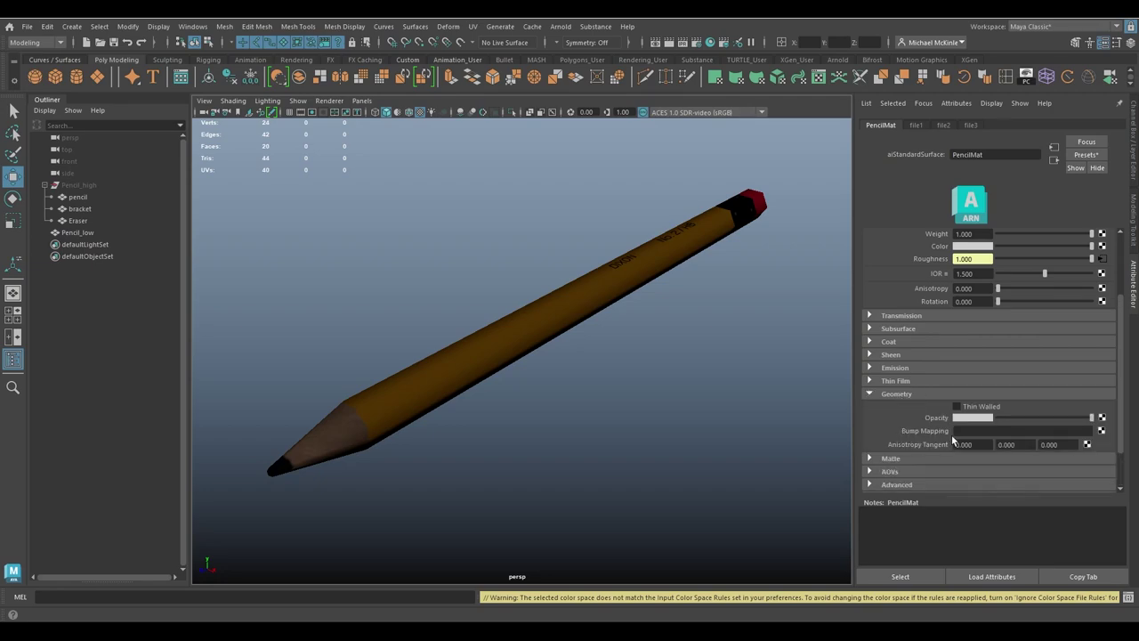
- Add a file-based bump node to Bump Mapping, used as Tangent Space Normals
{"action": "left_click", "coordinate": [1101, 429]}
{"action": "left_click", "coordinate": [715, 230]}
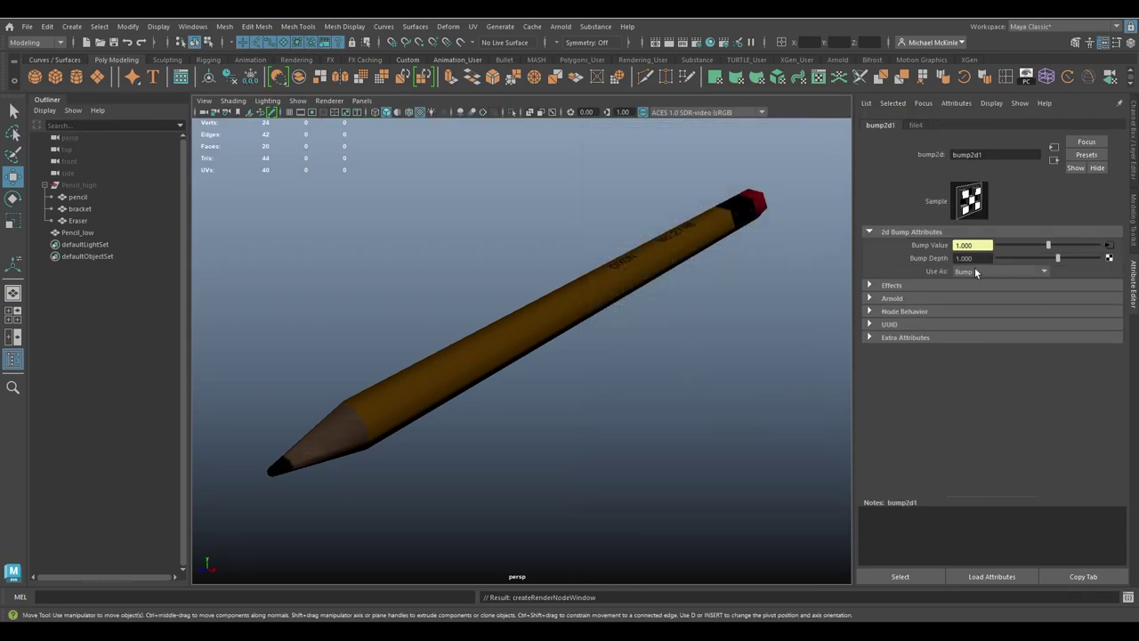
{"action": "left_click", "coordinate": [979, 271]}
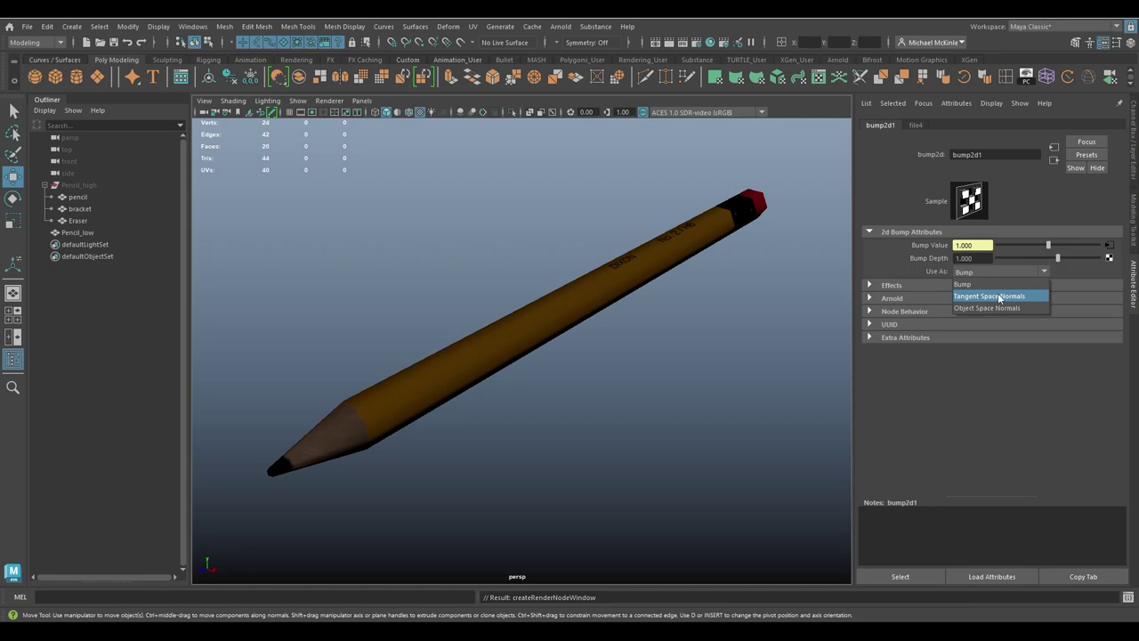
{"action": "left_click", "coordinate": [1006, 298]}
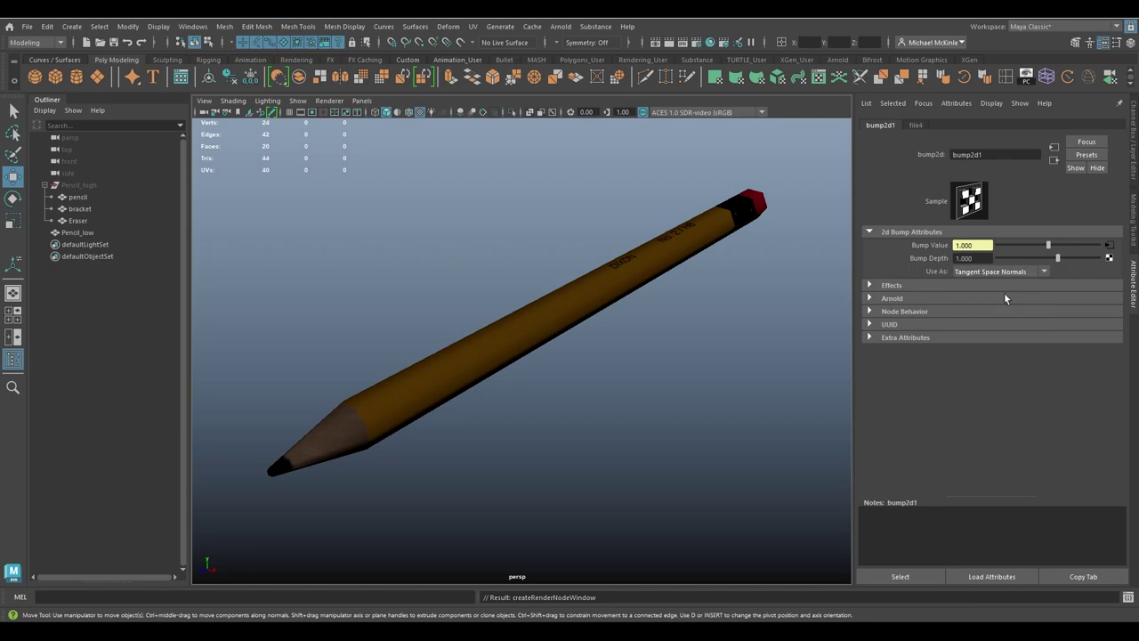
- Load pencil_low_Pencil_Normal.tga into the bump's file texture with Raw colour space
{"action": "left_click", "coordinate": [1109, 246]}
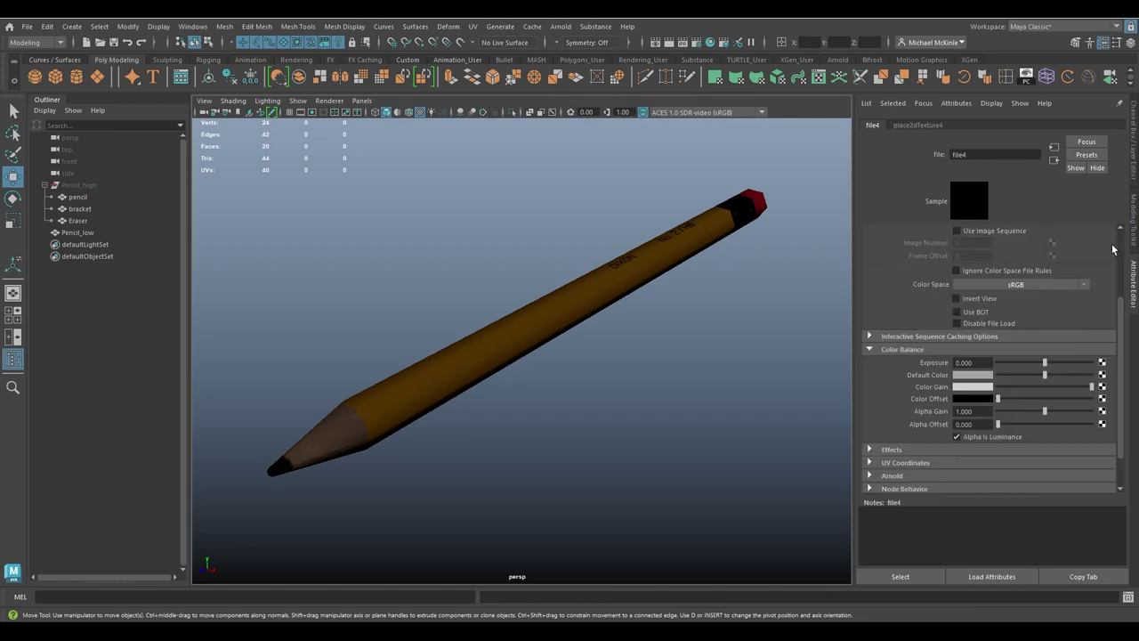
{"action": "scroll", "coordinate": [1106, 302], "scroll_direction": "up", "scroll_amount": 3}
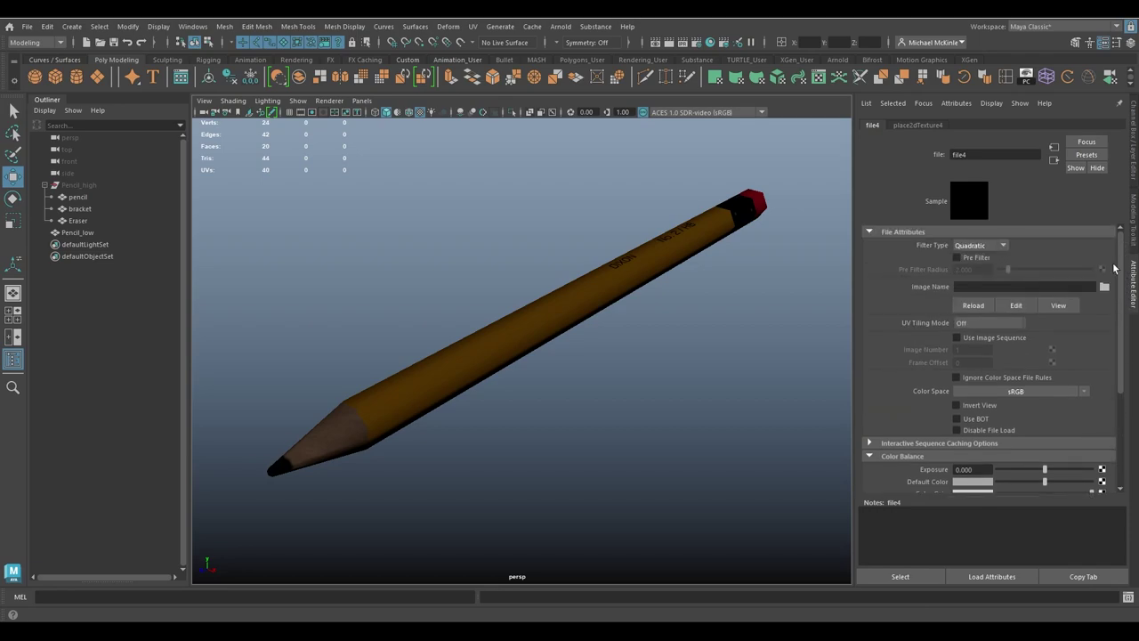
{"action": "left_click", "coordinate": [1103, 288]}
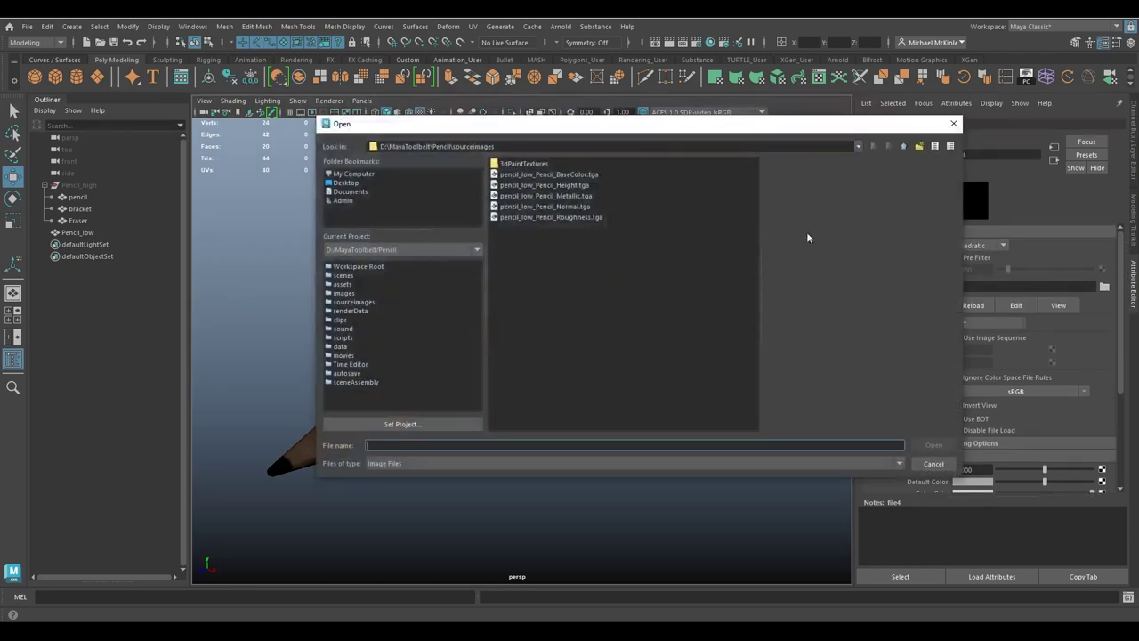
{"action": "left_click", "coordinate": [569, 207]}
{"action": "left_click", "coordinate": [933, 445]}
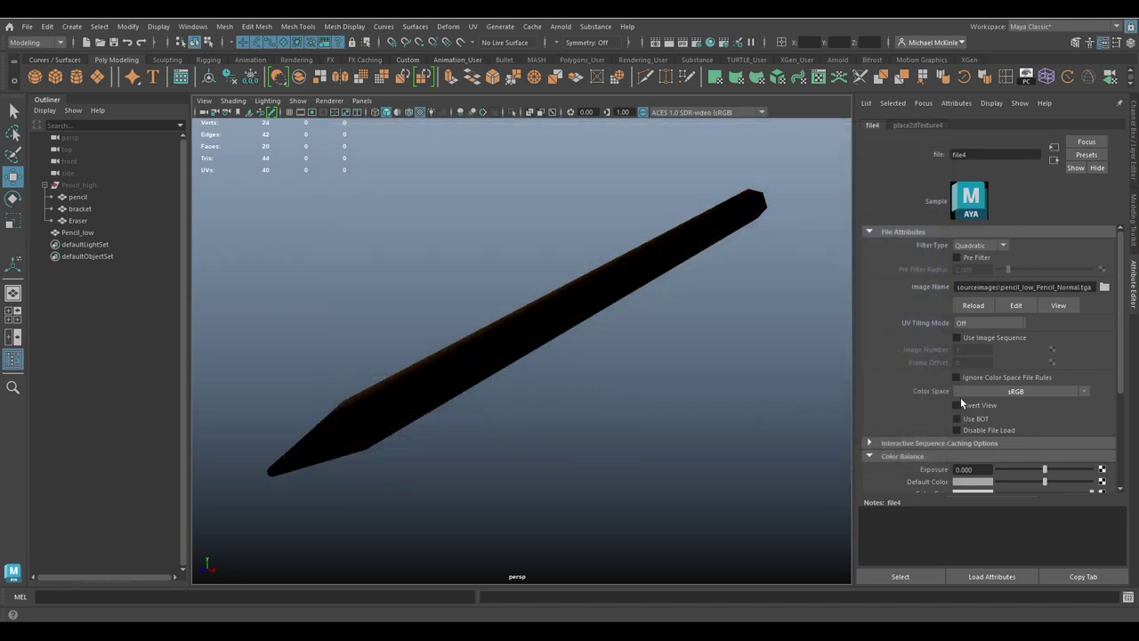
{"action": "left_click", "coordinate": [1084, 392]}
{"action": "mouse_move", "coordinate": [1067, 420]}
{"action": "left_click", "coordinate": [1032, 420]}
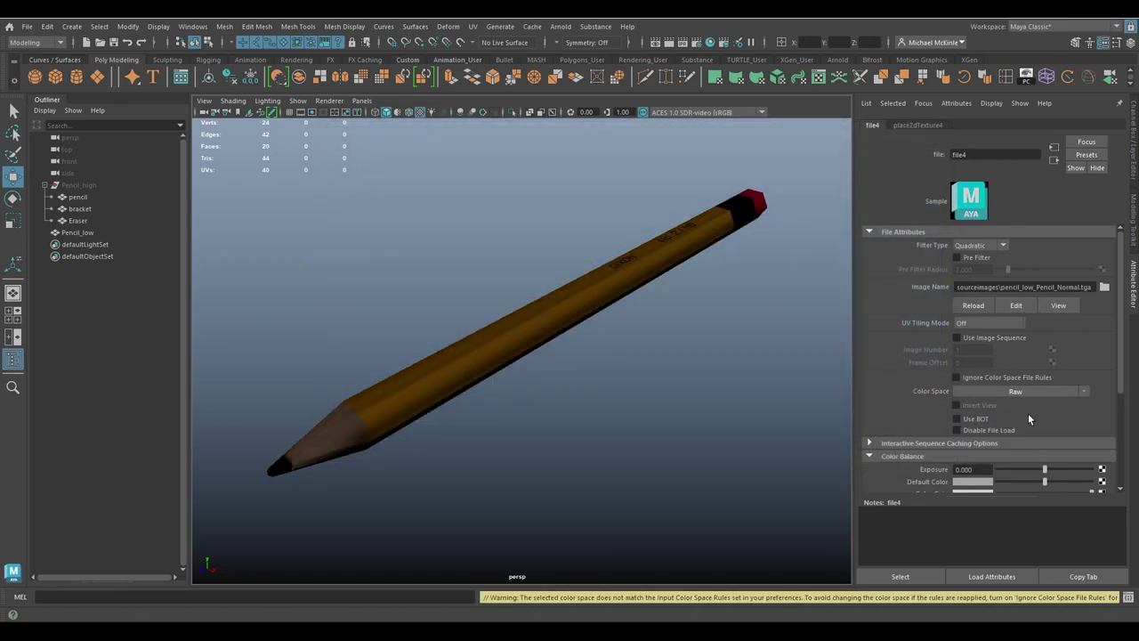
{"action": "scroll", "coordinate": [1079, 418], "scroll_direction": "down", "scroll_amount": 3}
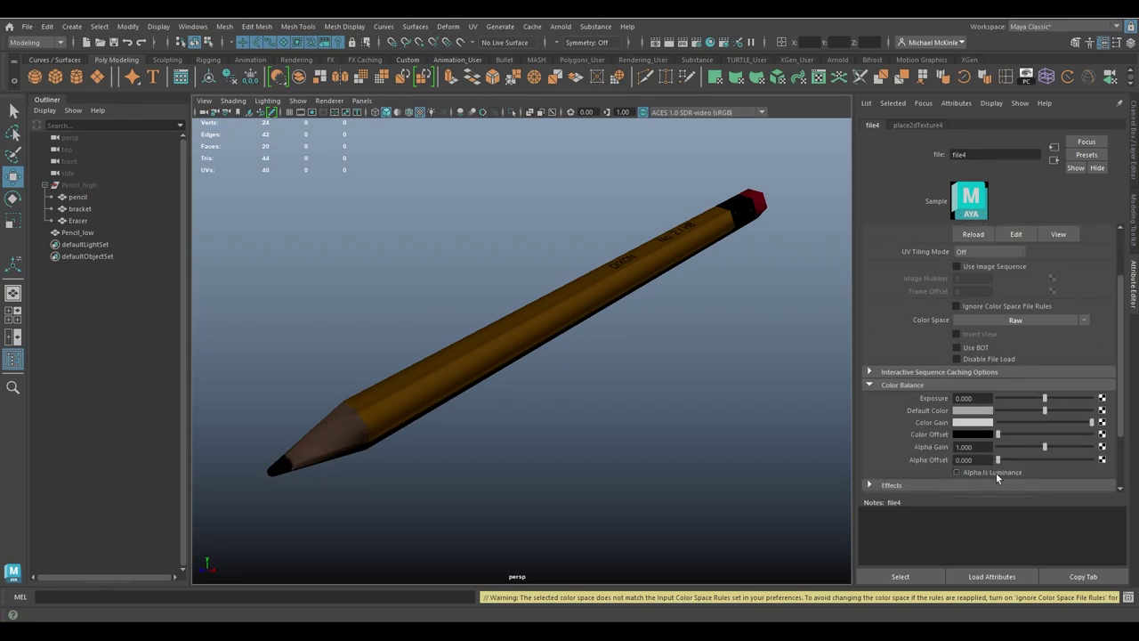
{"action": "scroll", "coordinate": [1080, 299], "scroll_direction": "up", "scroll_amount": 3}
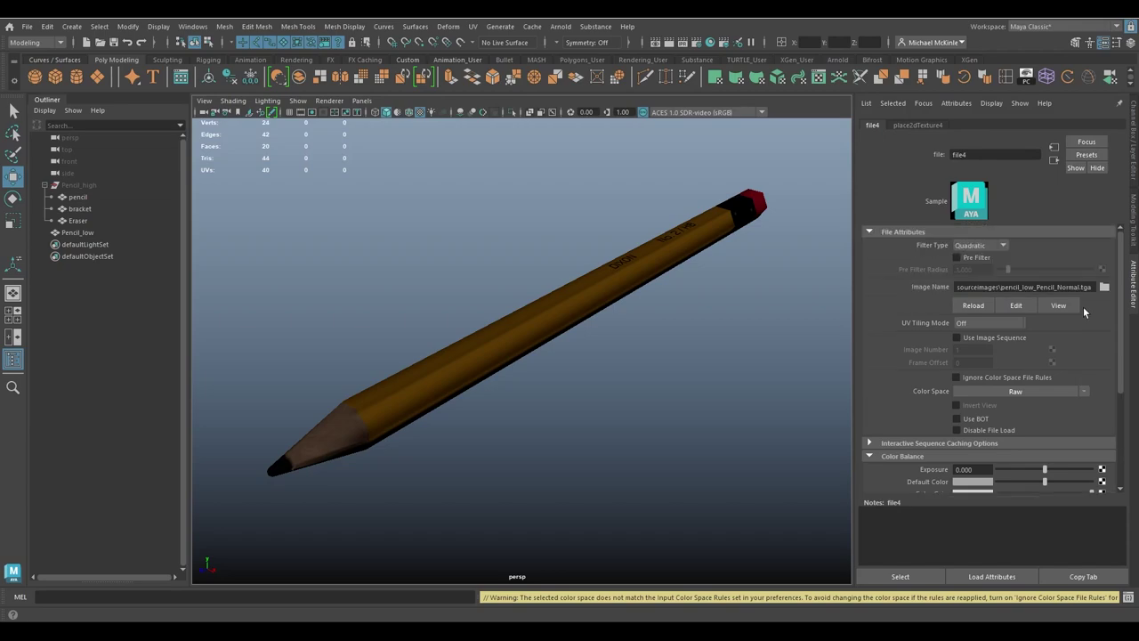
{"action": "left_click", "coordinate": [1054, 164]}
- Deselect everything, orbit around the textured pencil from several angles, then bring up Create > Lights
{"action": "left_click", "coordinate": [1054, 164]}
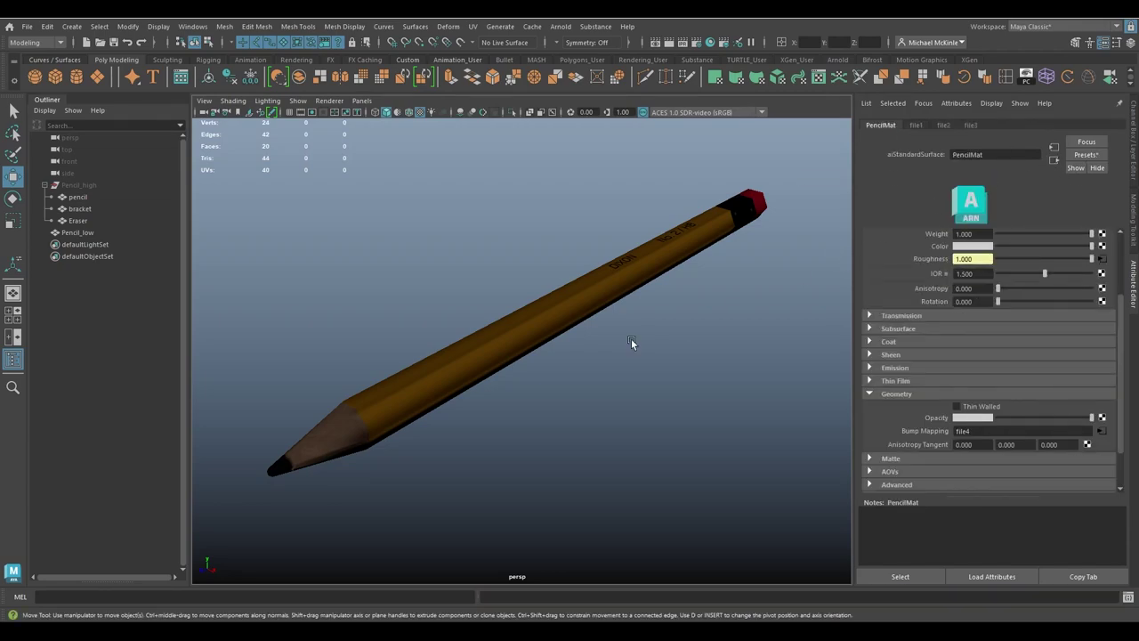
{"action": "left_click", "coordinate": [633, 344]}
{"action": "scroll", "coordinate": [667, 325], "scroll_direction": "up", "scroll_amount": 5}
{"action": "mouse_move", "coordinate": [635, 388]}
{"action": "left_mouse_down", "text": "alt"}
{"action": "mouse_move", "coordinate": [531, 315]}
{"action": "mouse_move", "coordinate": [694, 326]}
{"action": "mouse_move", "coordinate": [651, 351]}
{"action": "mouse_move", "coordinate": [468, 349]}
{"action": "mouse_move", "coordinate": [575, 325]}
{"action": "mouse_move", "coordinate": [611, 338]}
{"action": "mouse_move", "coordinate": [585, 356]}
{"action": "left_mouse_up", "text": "alt"}
{"action": "scroll", "coordinate": [659, 365], "scroll_direction": "up", "scroll_amount": 3}
{"action": "mouse_move", "coordinate": [684, 363]}
{"action": "left_mouse_down", "text": "alt"}
{"action": "mouse_move", "coordinate": [703, 389]}
{"action": "mouse_move", "coordinate": [661, 386]}
{"action": "mouse_move", "coordinate": [689, 353]}
{"action": "mouse_move", "coordinate": [731, 382]}
{"action": "left_mouse_up", "text": "alt"}
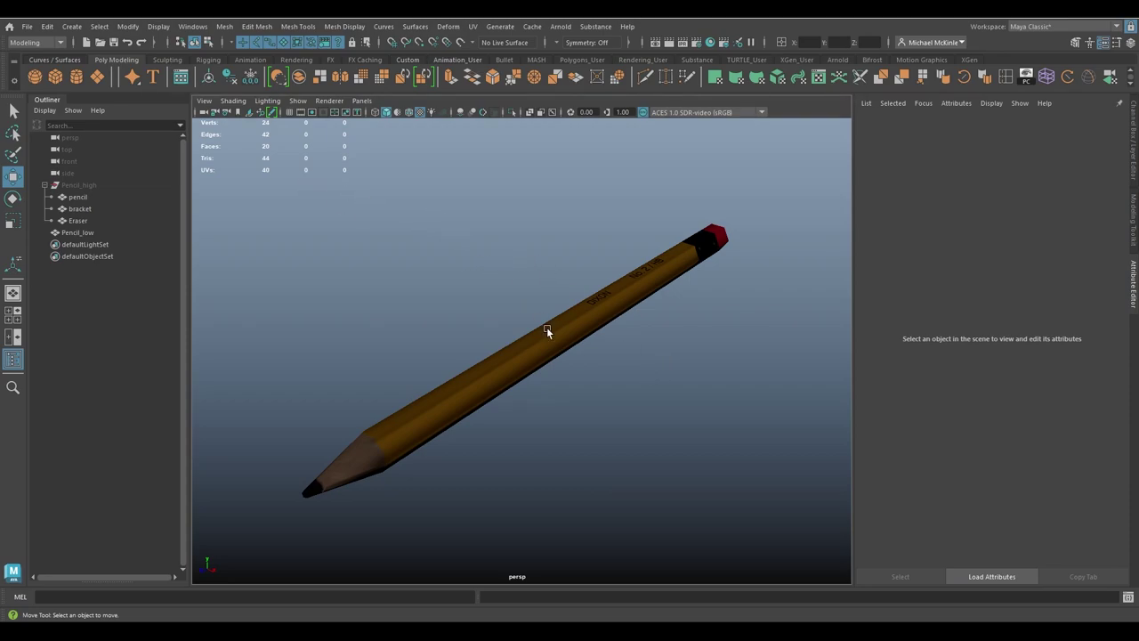
{"action": "mouse_move", "coordinate": [531, 264]}
{"action": "left_mouse_down", "text": "alt"}
{"action": "mouse_move", "coordinate": [572, 294]}
{"action": "mouse_move", "coordinate": [560, 300]}
{"action": "mouse_move", "coordinate": [564, 280]}
{"action": "left_mouse_up", "text": "alt"}
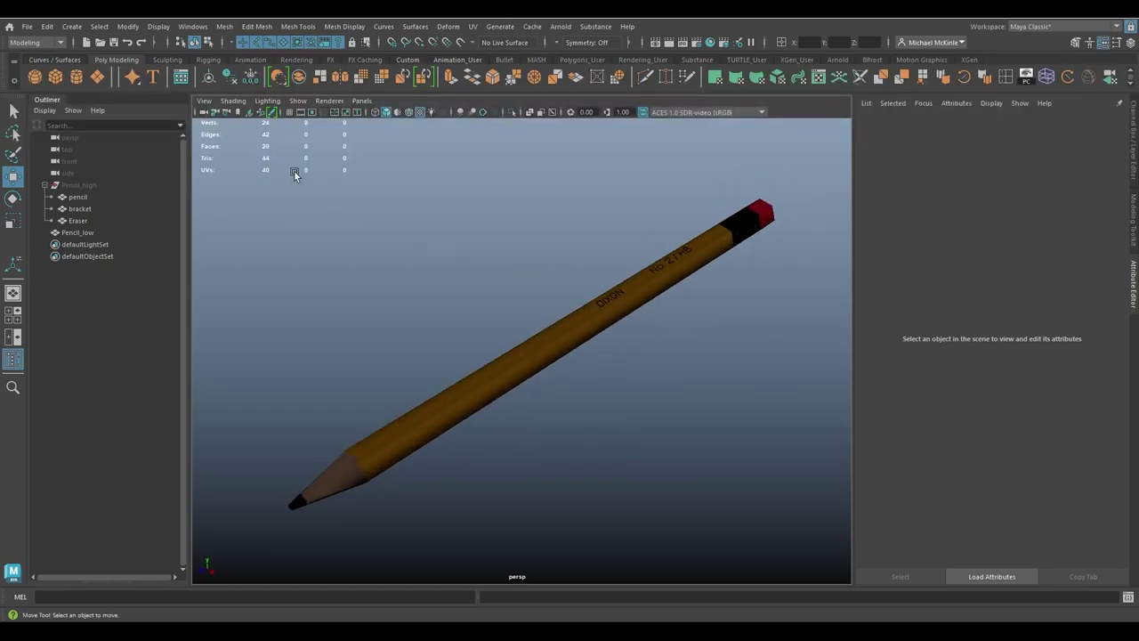
{"action": "left_click", "coordinate": [71, 25]}
{"action": "mouse_move", "coordinate": [106, 97]}
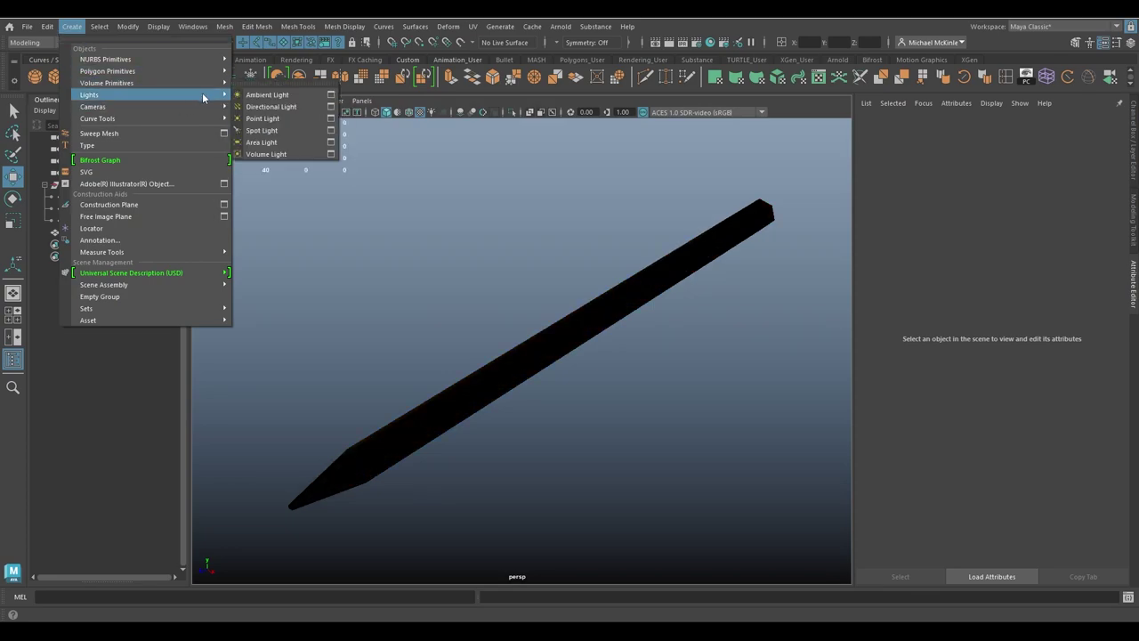
- Add a directional light up and left of the pencil, view with scene lighting, and aim it down
{"action": "left_click", "coordinate": [268, 106]}
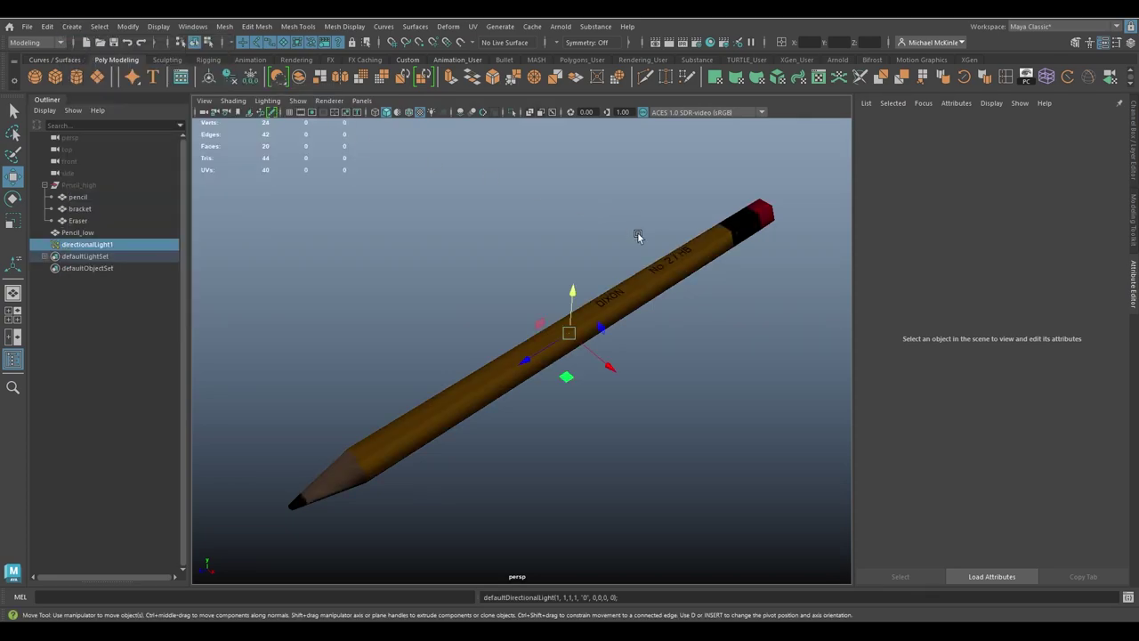
{"action": "left_click_drag", "start_coordinate": [636, 344], "coordinate": [600, 300], "text": "alt"}
{"action": "middle_click_drag", "start_coordinate": [600, 300], "coordinate": [521, 228]}
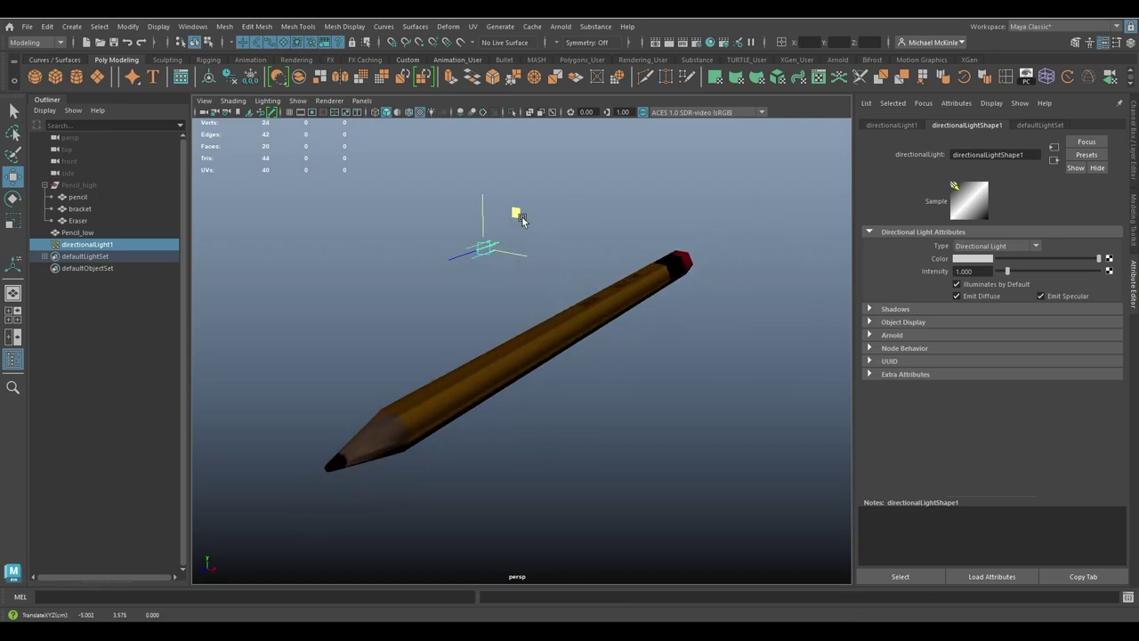
{"action": "key", "text": "7"}
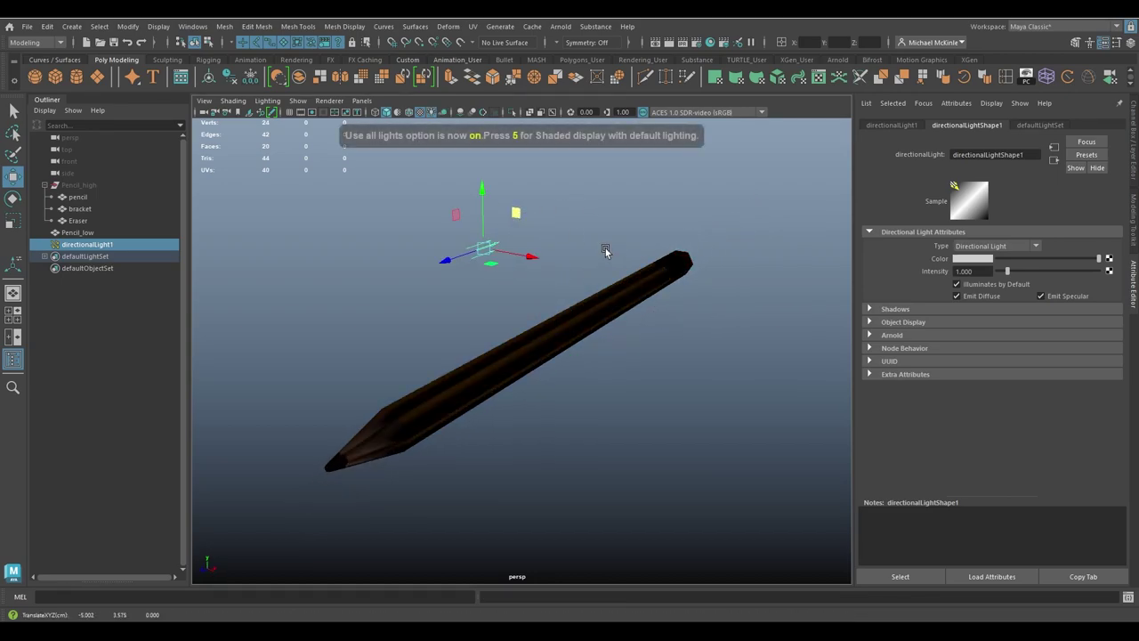
{"action": "key", "text": "e"}
{"action": "mouse_move", "coordinate": [477, 284]}
{"action": "left_mouse_down"}
{"action": "mouse_move", "coordinate": [445, 208]}
{"action": "mouse_move", "coordinate": [453, 223]}
{"action": "mouse_move", "coordinate": [477, 206]}
{"action": "mouse_move", "coordinate": [716, 274]}
{"action": "mouse_move", "coordinate": [735, 332]}
{"action": "mouse_move", "coordinate": [668, 316]}
{"action": "left_mouse_up"}
{"action": "key", "text": "w"}
- Duplicate the light, re-aim the copy, and set light intensities to 2.083 and 1.607
{"action": "key", "text": "ctrl+d"}
{"action": "key", "text": "e"}
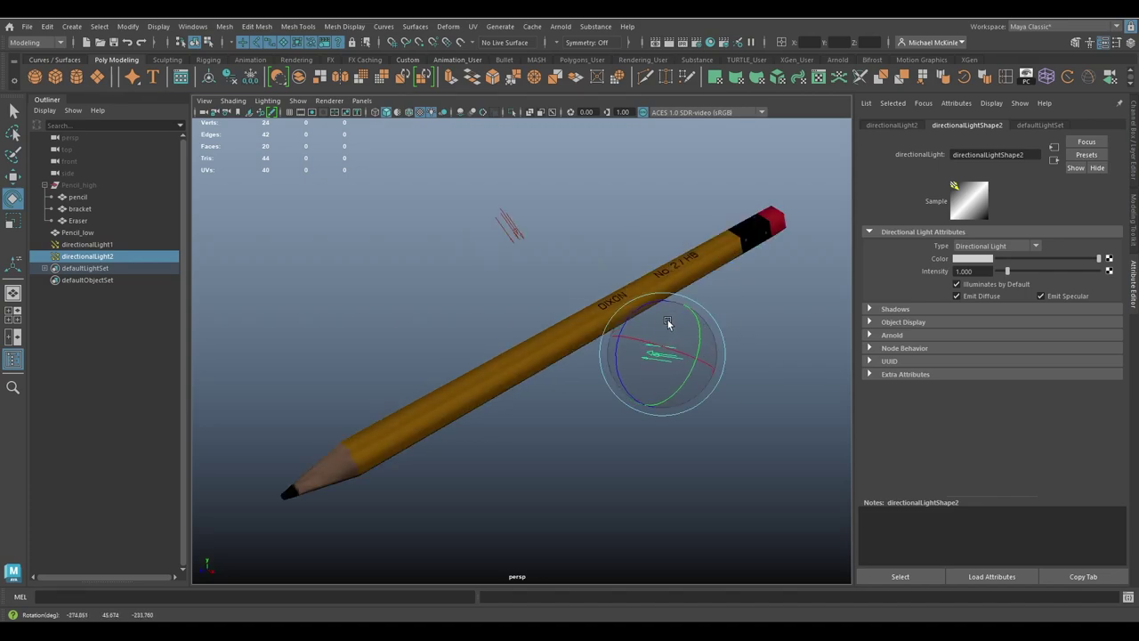
{"action": "key", "text": "w"}
{"action": "left_click_drag", "start_coordinate": [1008, 270], "coordinate": [1020, 271]}
{"action": "mouse_move", "coordinate": [727, 343]}
{"action": "left_mouse_down", "text": "alt"}
{"action": "mouse_move", "coordinate": [753, 348]}
{"action": "mouse_move", "coordinate": [510, 281]}
{"action": "left_mouse_up", "text": "alt"}
{"action": "left_click", "coordinate": [502, 257]}
{"action": "left_click_drag", "start_coordinate": [1009, 272], "coordinate": [1015, 271]}
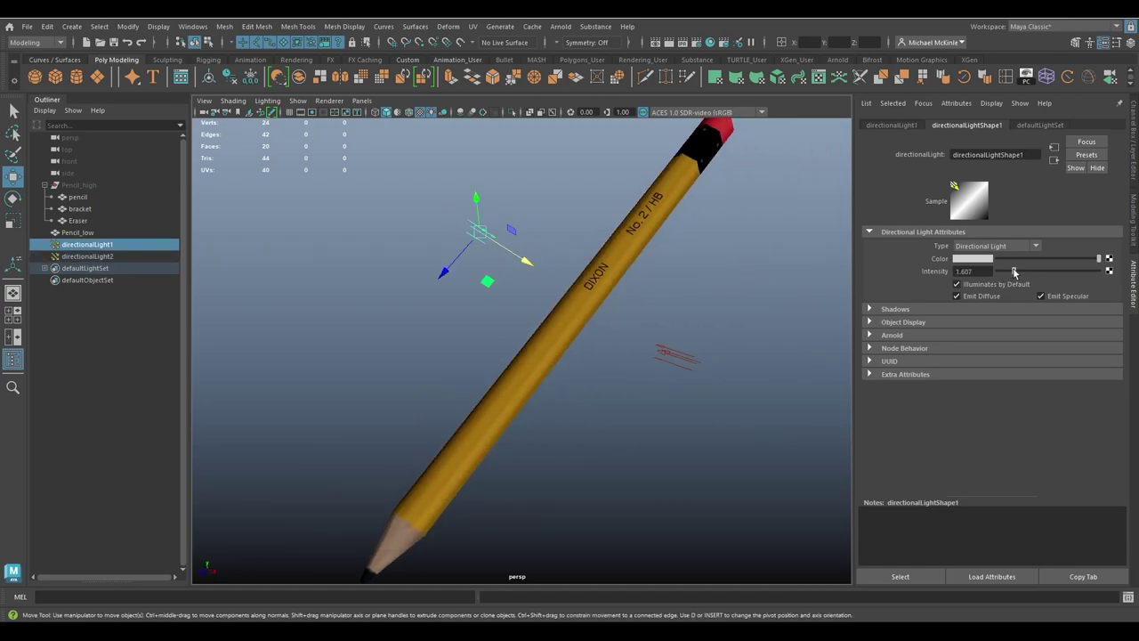
{"action": "left_click", "coordinate": [588, 447]}
- Orbit and zoom around the lit pencil, inspecting the eraser end and the tip
{"action": "mouse_move", "coordinate": [588, 447]}
{"action": "left_mouse_down", "text": "alt"}
{"action": "mouse_move", "coordinate": [642, 407]}
{"action": "mouse_move", "coordinate": [745, 414]}
{"action": "mouse_move", "coordinate": [618, 414]}
{"action": "mouse_move", "coordinate": [649, 467]}
{"action": "mouse_move", "coordinate": [579, 425]}
{"action": "mouse_move", "coordinate": [553, 387]}
{"action": "mouse_move", "coordinate": [611, 384]}
{"action": "mouse_move", "coordinate": [474, 356]}
{"action": "mouse_move", "coordinate": [504, 374]}
{"action": "mouse_move", "coordinate": [392, 389]}
{"action": "left_mouse_up", "text": "alt"}
{"action": "right_click_drag", "start_coordinate": [392, 389], "coordinate": [651, 424], "text": "alt"}
{"action": "mouse_move", "coordinate": [651, 424]}
{"action": "left_mouse_down", "text": "alt"}
{"action": "mouse_move", "coordinate": [645, 360]}
{"action": "mouse_move", "coordinate": [599, 425]}
{"action": "mouse_move", "coordinate": [605, 440]}
{"action": "mouse_move", "coordinate": [548, 430]}
{"action": "left_mouse_up", "text": "alt"}
{"action": "right_click_drag", "start_coordinate": [548, 429], "coordinate": [605, 419], "text": "alt"}
{"action": "mouse_move", "coordinate": [605, 419]}
{"action": "left_mouse_down", "text": "alt"}
{"action": "mouse_move", "coordinate": [408, 336]}
{"action": "mouse_move", "coordinate": [424, 301]}
{"action": "mouse_move", "coordinate": [424, 388]}
{"action": "left_mouse_up", "text": "alt"}
{"action": "mouse_move", "coordinate": [424, 388]}
{"action": "right_mouse_down", "text": "alt"}
{"action": "mouse_move", "coordinate": [543, 350]}
{"action": "mouse_move", "coordinate": [560, 358]}
{"action": "right_mouse_up", "text": "alt"}
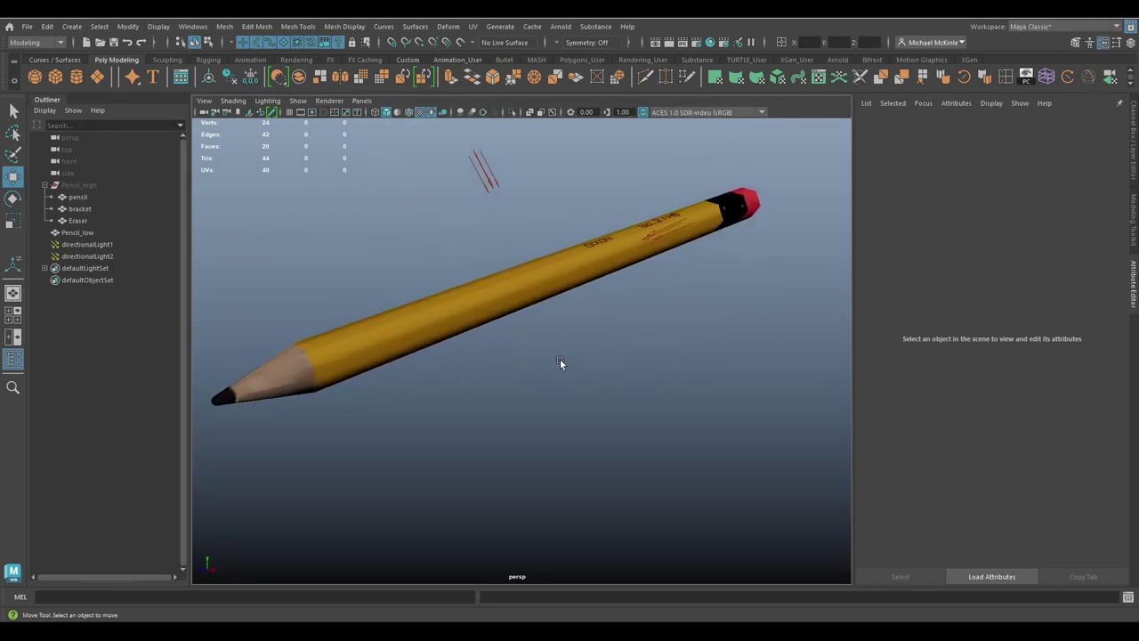
{"action": "mouse_move", "coordinate": [570, 368]}
{"action": "left_mouse_down", "text": "alt"}
{"action": "mouse_move", "coordinate": [613, 389]}
{"action": "mouse_move", "coordinate": [641, 369]}
{"action": "mouse_move", "coordinate": [583, 360]}
{"action": "mouse_move", "coordinate": [622, 401]}
{"action": "left_mouse_up", "text": "alt"}
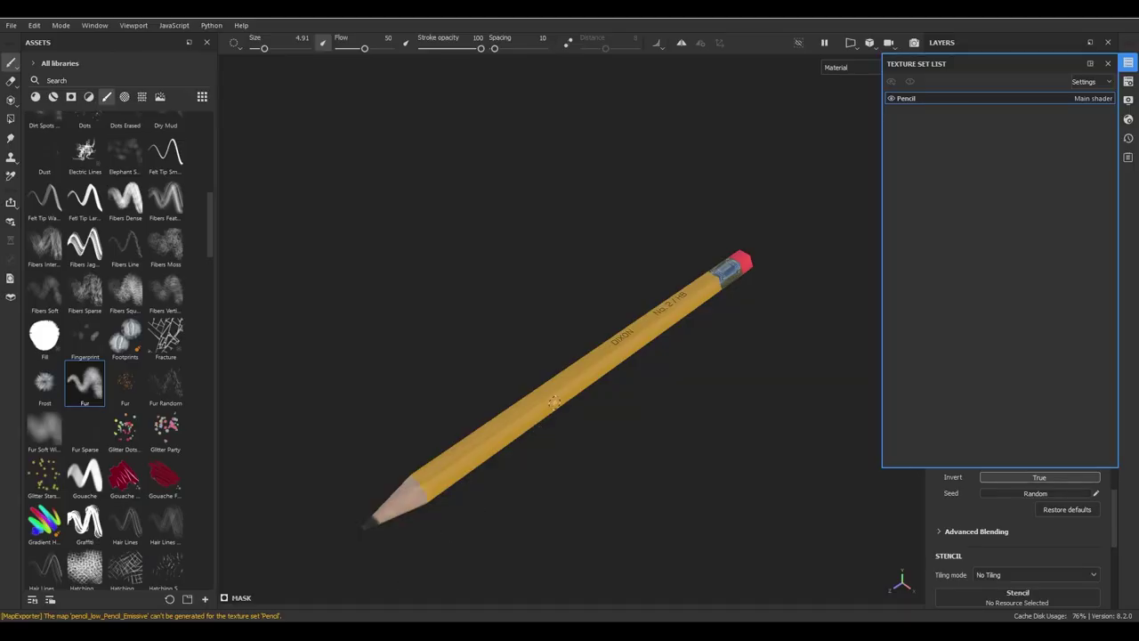
{"action": "mouse_move", "coordinate": [553, 402]}
{"action": "left_mouse_down", "text": "alt"}
{"action": "mouse_move", "coordinate": [536, 501]}
{"action": "mouse_move", "coordinate": [534, 453]}
{"action": "mouse_move", "coordinate": [681, 445]}
{"action": "mouse_move", "coordinate": [772, 372]}
{"action": "mouse_move", "coordinate": [733, 376]}
{"action": "mouse_move", "coordinate": [631, 489]}
{"action": "mouse_move", "coordinate": [645, 541]}
{"action": "left_mouse_up", "text": "alt"}
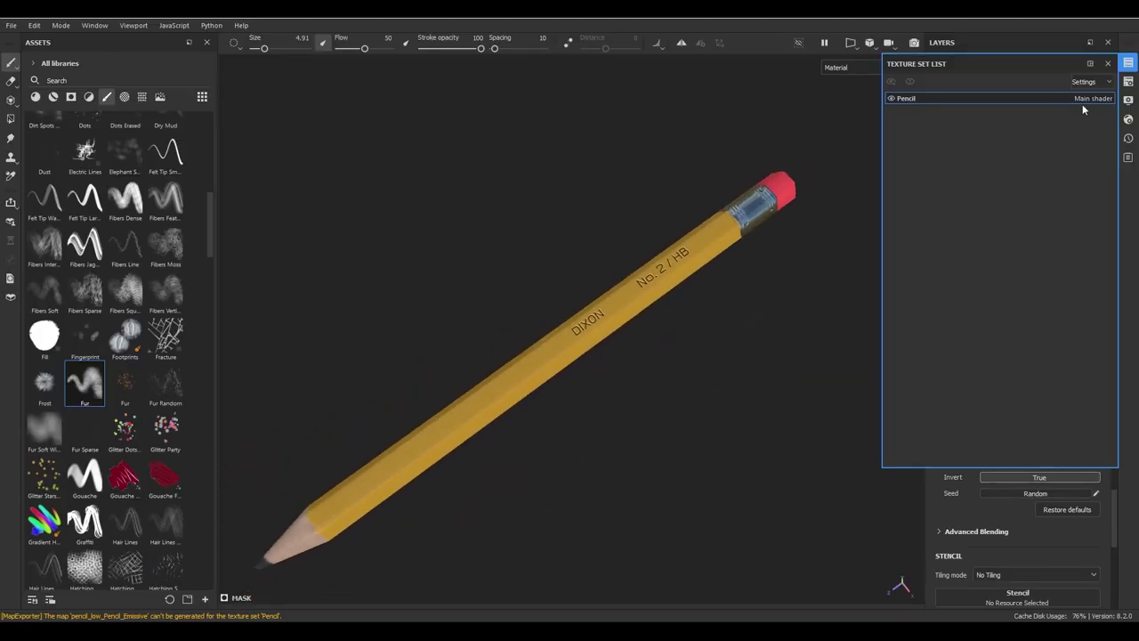
- Close the Texture Set List and orbit the pencil from the eraser end to the readable DIXON lettering
{"action": "left_click", "coordinate": [1127, 64]}
{"action": "mouse_move", "coordinate": [623, 338]}
{"action": "left_mouse_down", "text": "alt"}
{"action": "mouse_move", "coordinate": [483, 274]}
{"action": "mouse_move", "coordinate": [677, 383]}
{"action": "left_mouse_up", "text": "alt"}
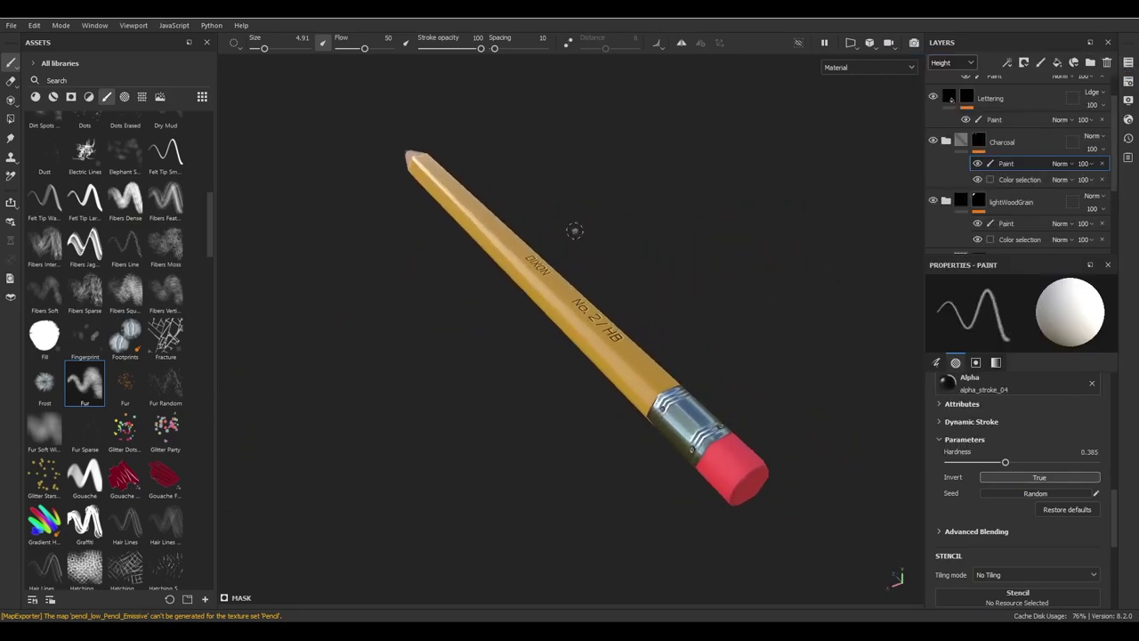
{"action": "mouse_move", "coordinate": [495, 293]}
{"action": "left_mouse_down", "text": "alt"}
{"action": "mouse_move", "coordinate": [493, 400]}
{"action": "mouse_move", "coordinate": [458, 342]}
{"action": "mouse_move", "coordinate": [661, 356]}
{"action": "mouse_move", "coordinate": [695, 501]}
{"action": "mouse_move", "coordinate": [609, 340]}
{"action": "mouse_move", "coordinate": [674, 363]}
{"action": "mouse_move", "coordinate": [656, 300]}
{"action": "mouse_move", "coordinate": [701, 394]}
{"action": "mouse_move", "coordinate": [664, 364]}
{"action": "mouse_move", "coordinate": [501, 371]}
{"action": "mouse_move", "coordinate": [659, 223]}
{"action": "mouse_move", "coordinate": [587, 259]}
{"action": "mouse_move", "coordinate": [854, 364]}
{"action": "mouse_move", "coordinate": [709, 346]}
{"action": "mouse_move", "coordinate": [691, 368]}
{"action": "mouse_move", "coordinate": [534, 410]}
{"action": "mouse_move", "coordinate": [565, 397]}
{"action": "mouse_move", "coordinate": [590, 407]}
{"action": "mouse_move", "coordinate": [544, 425]}
{"action": "mouse_move", "coordinate": [572, 453]}
{"action": "mouse_move", "coordinate": [605, 401]}
{"action": "mouse_move", "coordinate": [638, 409]}
{"action": "mouse_move", "coordinate": [637, 386]}
{"action": "mouse_move", "coordinate": [646, 391]}
{"action": "left_mouse_up", "text": "alt"}
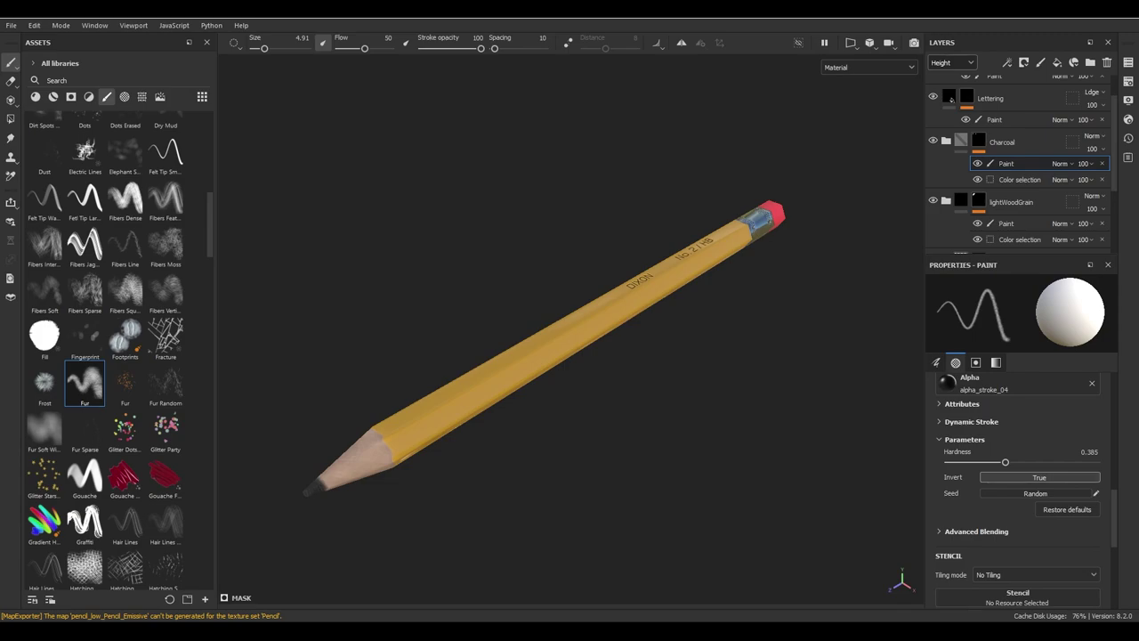
{"action": "mouse_move", "coordinate": [641, 382]}
{"action": "left_mouse_down", "text": "alt"}
{"action": "mouse_move", "coordinate": [569, 427]}
{"action": "mouse_move", "coordinate": [593, 420]}
{"action": "left_mouse_up", "text": "alt"}
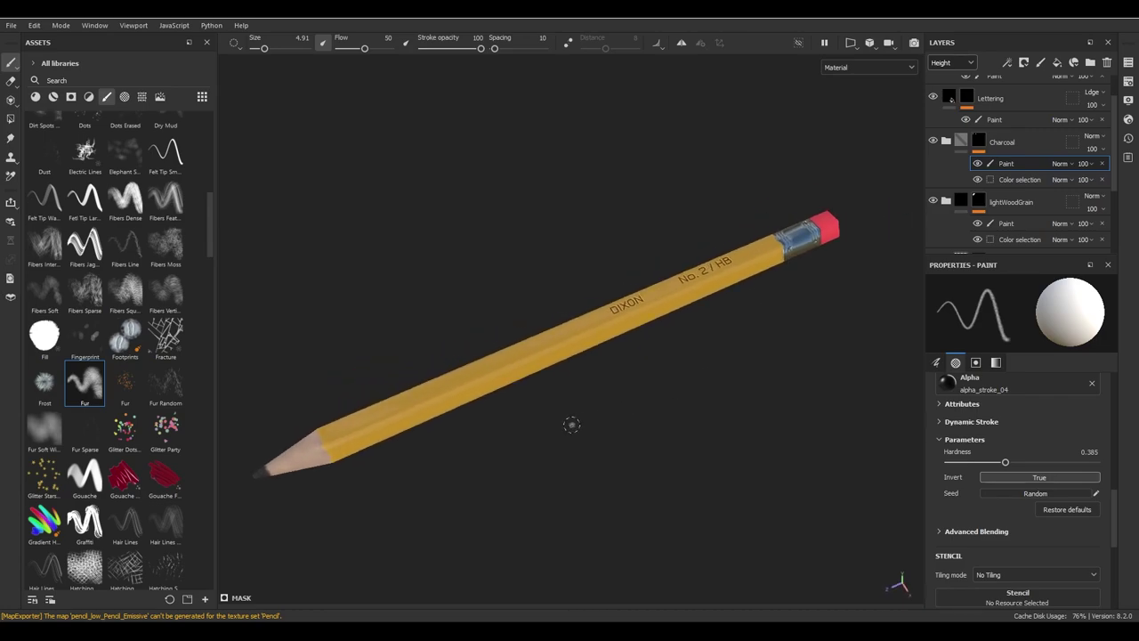
{"action": "middle_click_drag", "start_coordinate": [613, 421], "coordinate": [629, 421], "text": "alt"}
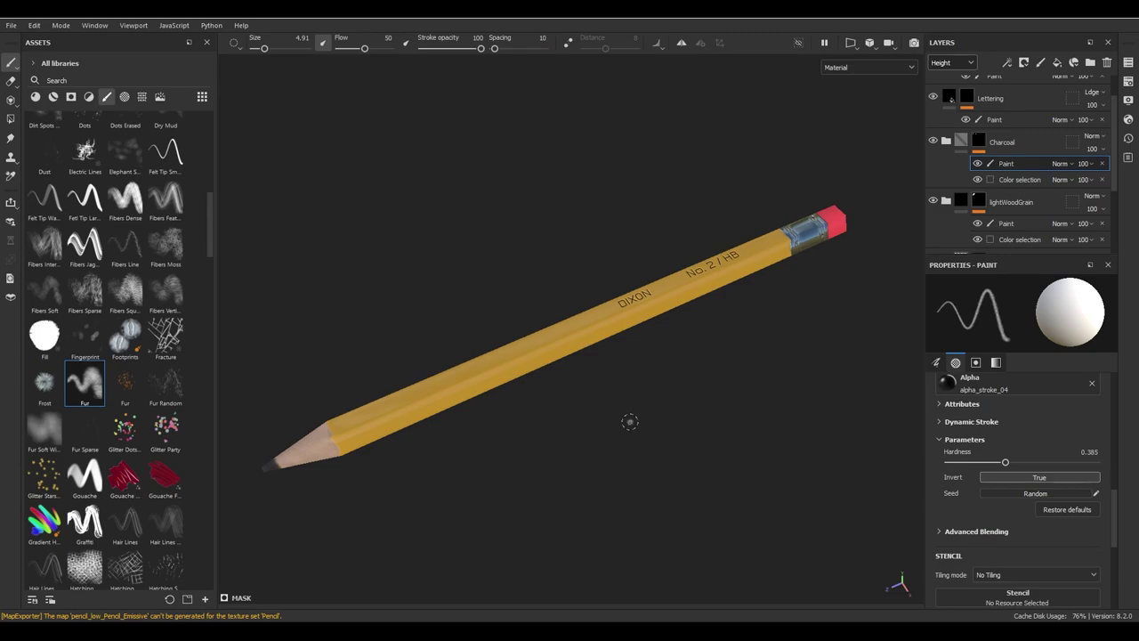
{"action": "mouse_move", "coordinate": [629, 419]}
{"action": "left_mouse_down", "text": "alt"}
{"action": "mouse_move", "coordinate": [654, 467]}
{"action": "mouse_move", "coordinate": [724, 402]}
{"action": "mouse_move", "coordinate": [706, 348]}
{"action": "mouse_move", "coordinate": [760, 343]}
{"action": "mouse_move", "coordinate": [708, 409]}
{"action": "left_mouse_up", "text": "alt"}
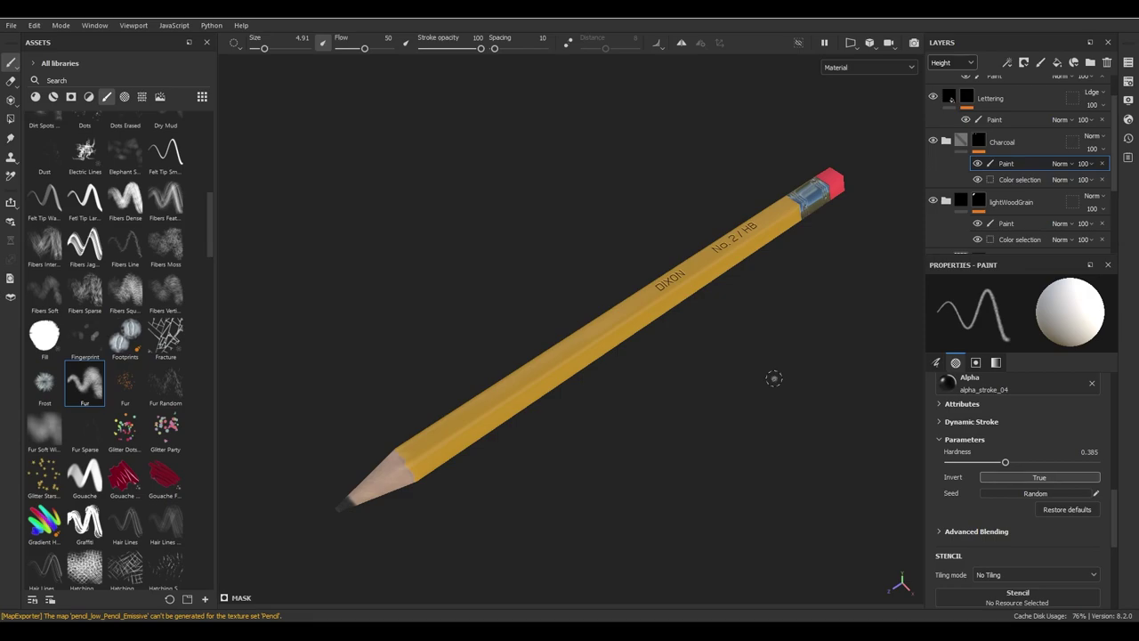
{"action": "mouse_move", "coordinate": [773, 359]}
{"action": "left_mouse_down", "text": "alt"}
{"action": "mouse_move", "coordinate": [563, 344]}
{"action": "mouse_move", "coordinate": [750, 401]}
{"action": "mouse_move", "coordinate": [695, 444]}
{"action": "mouse_move", "coordinate": [811, 374]}
{"action": "mouse_move", "coordinate": [837, 390]}
{"action": "mouse_move", "coordinate": [758, 338]}
{"action": "mouse_move", "coordinate": [691, 358]}
{"action": "mouse_move", "coordinate": [718, 421]}
{"action": "mouse_move", "coordinate": [490, 371]}
{"action": "mouse_move", "coordinate": [702, 333]}
{"action": "mouse_move", "coordinate": [686, 389]}
{"action": "mouse_move", "coordinate": [704, 404]}
{"action": "left_mouse_up", "text": "alt"}
{"action": "scroll", "coordinate": [747, 467], "scroll_direction": "up", "scroll_amount": 3}
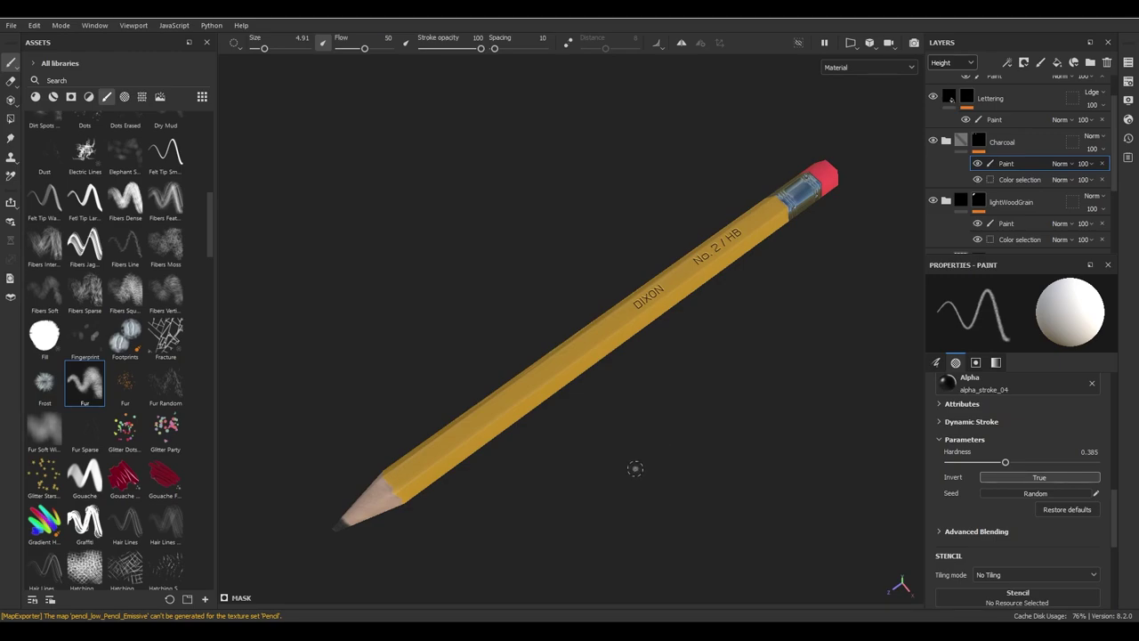
{"action": "mouse_move", "coordinate": [646, 373]}
{"action": "left_mouse_down", "text": "alt"}
{"action": "mouse_move", "coordinate": [672, 430]}
{"action": "mouse_move", "coordinate": [656, 353]}
{"action": "mouse_move", "coordinate": [641, 374]}
{"action": "left_mouse_up", "text": "alt"}
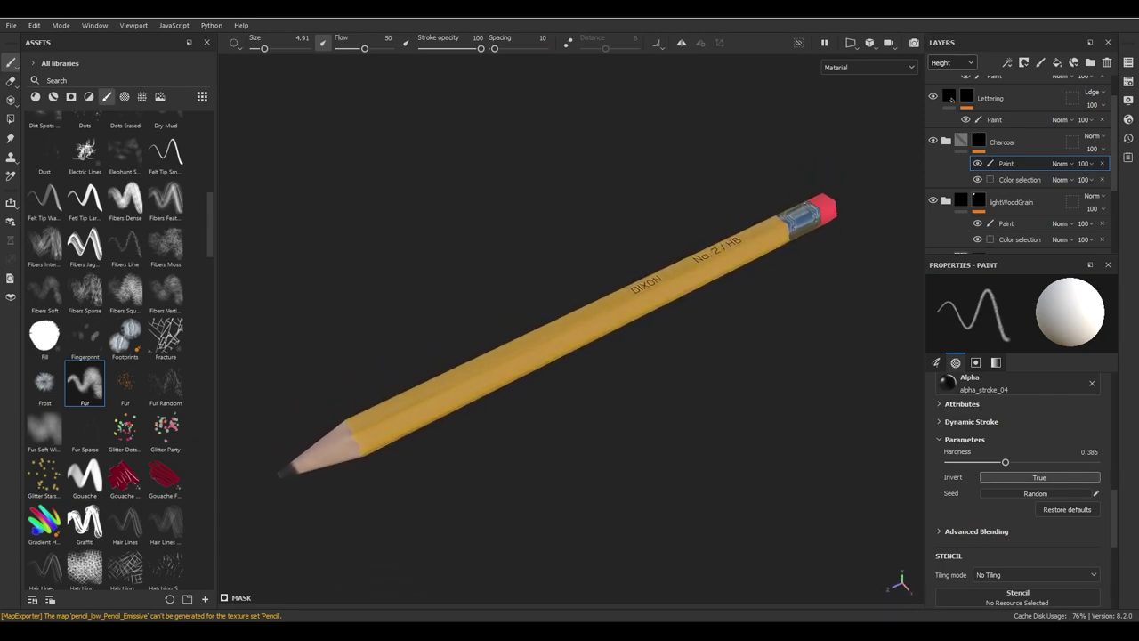